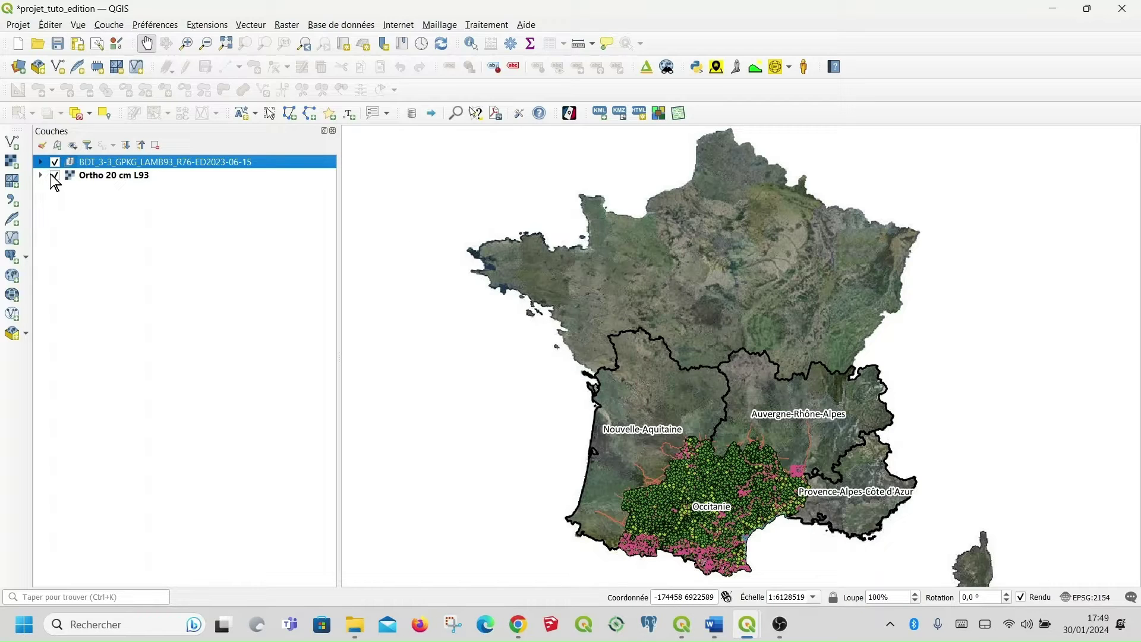
Turn the Ortho 20 cm L93 layer and the BDT_3-3_GPKG_LAMB93_R76-ED2023-06-15 group off and on to examine what each displays.
left_click(55, 176)
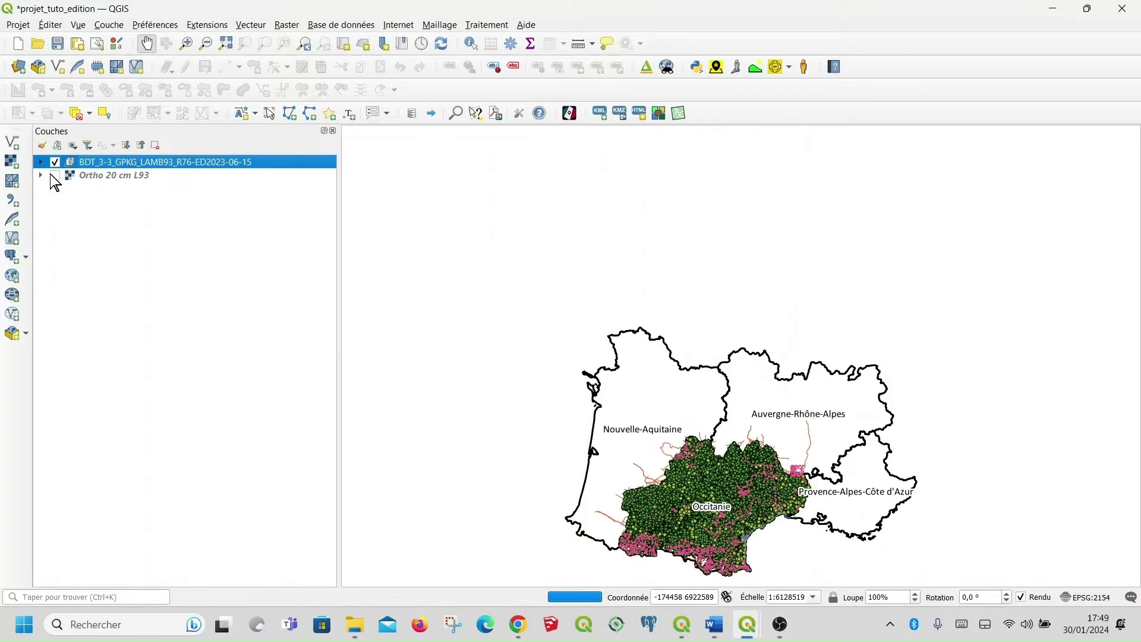
left_click(54, 175)
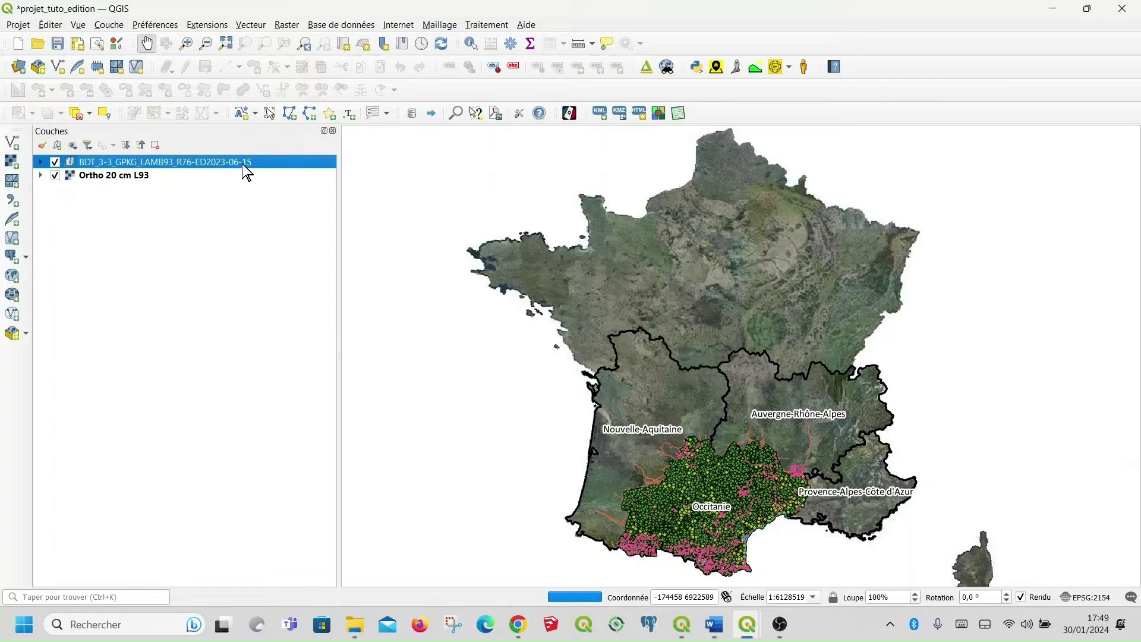
left_click(55, 162)
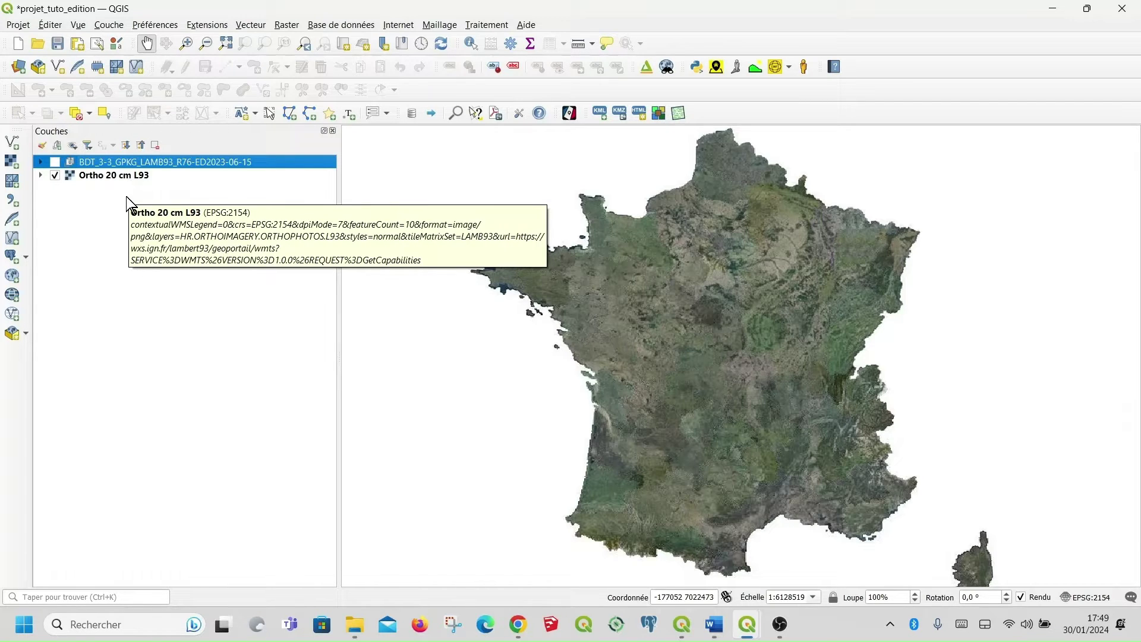
left_click(87, 350)
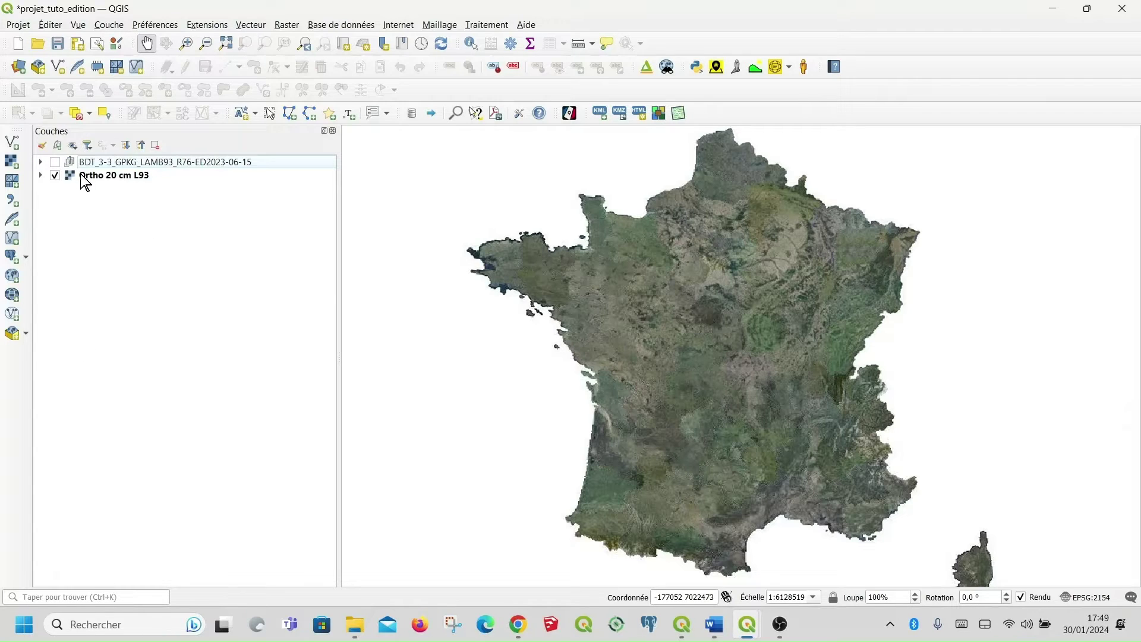
left_click(55, 162)
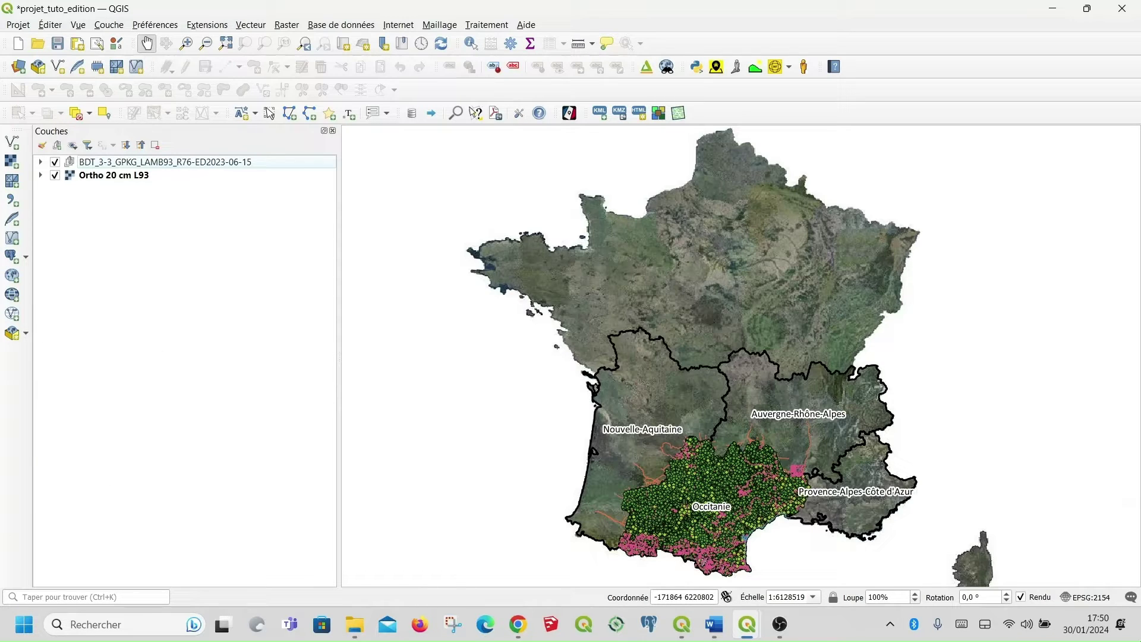
Hide all layers and display only Ortho 20 cm L93.
left_click(54, 162)
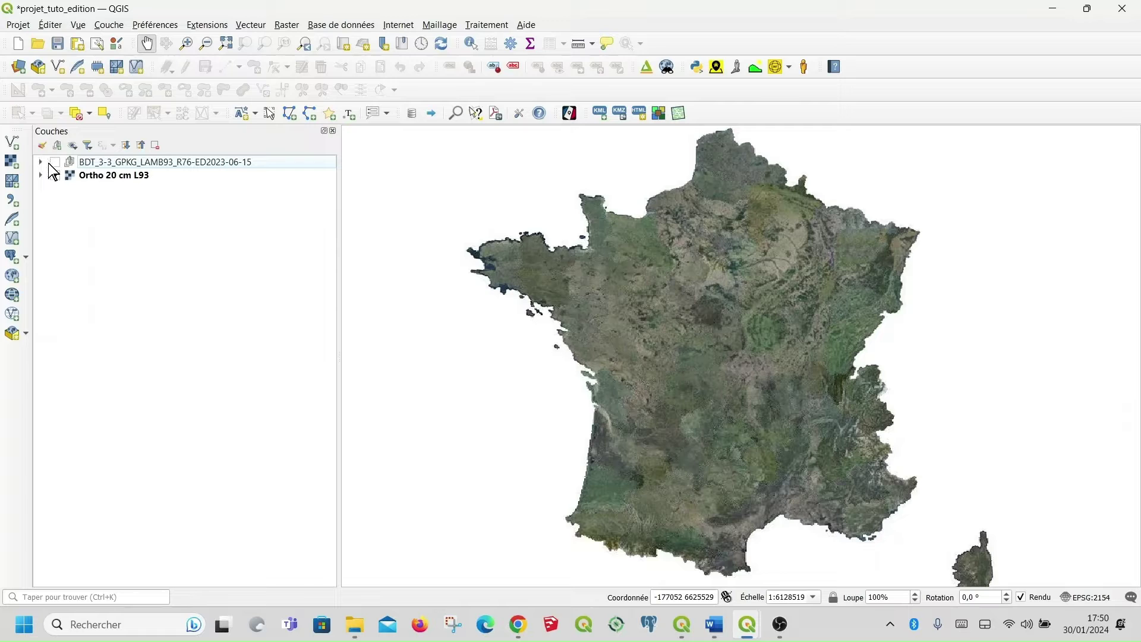
left_click(72, 146)
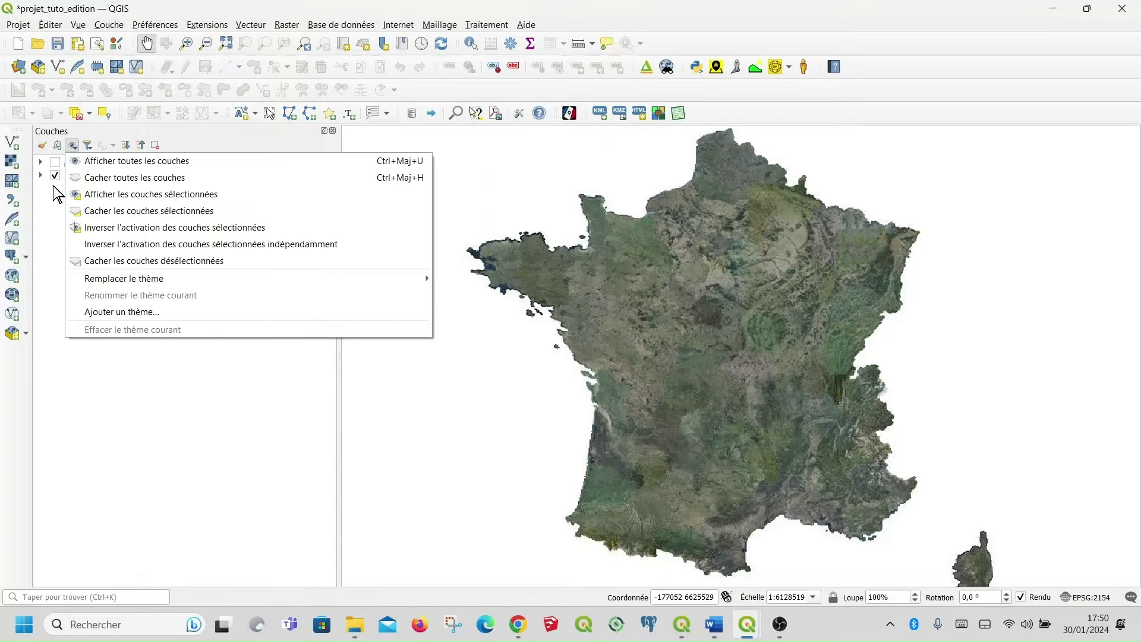
left_click(158, 178)
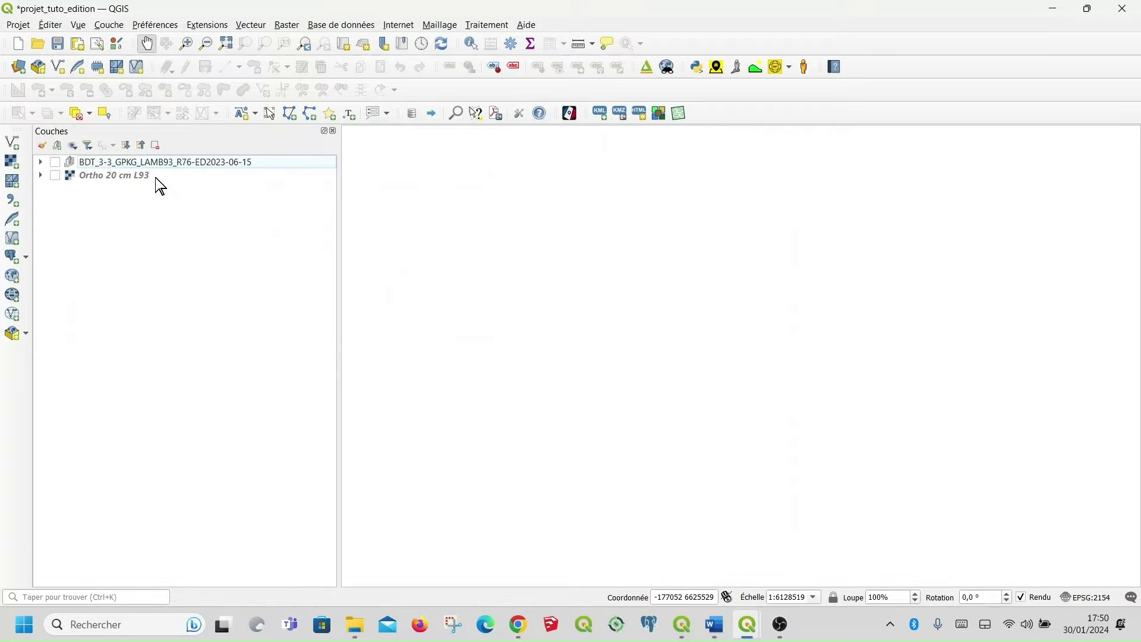
left_click(56, 177)
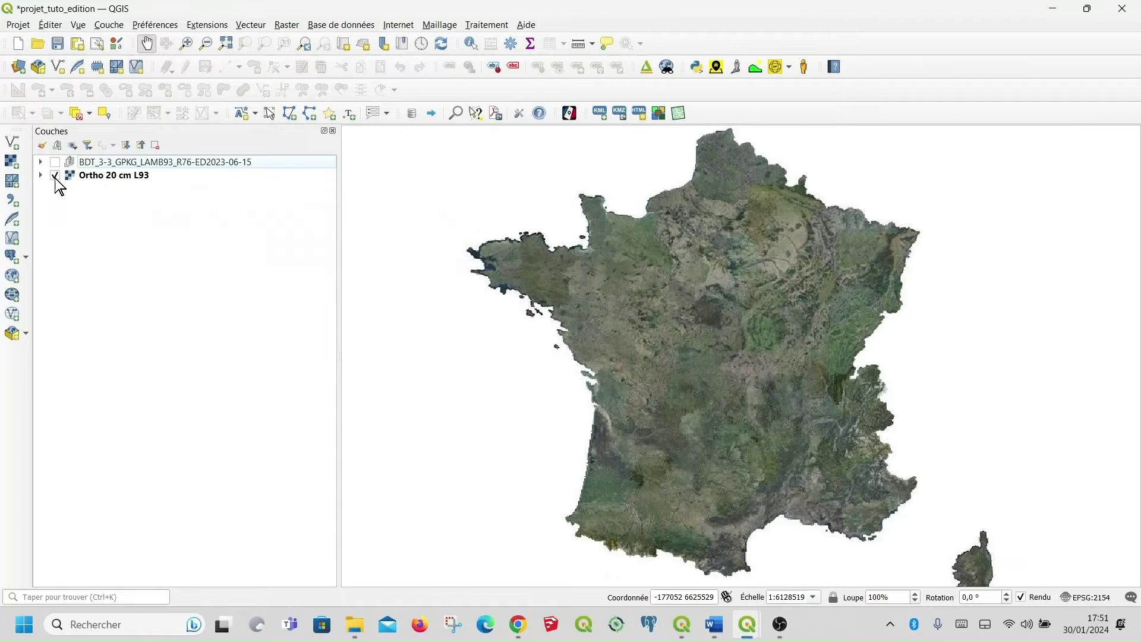
Save the current layer visibility as a new map theme named "photo".
left_click(73, 147)
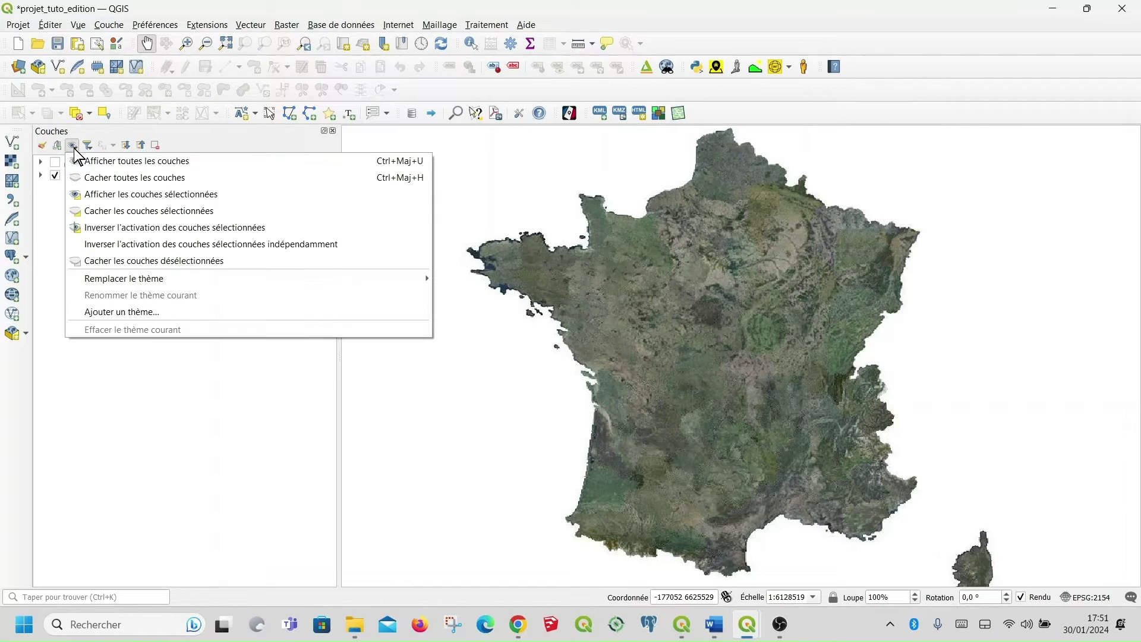
left_click(125, 310)
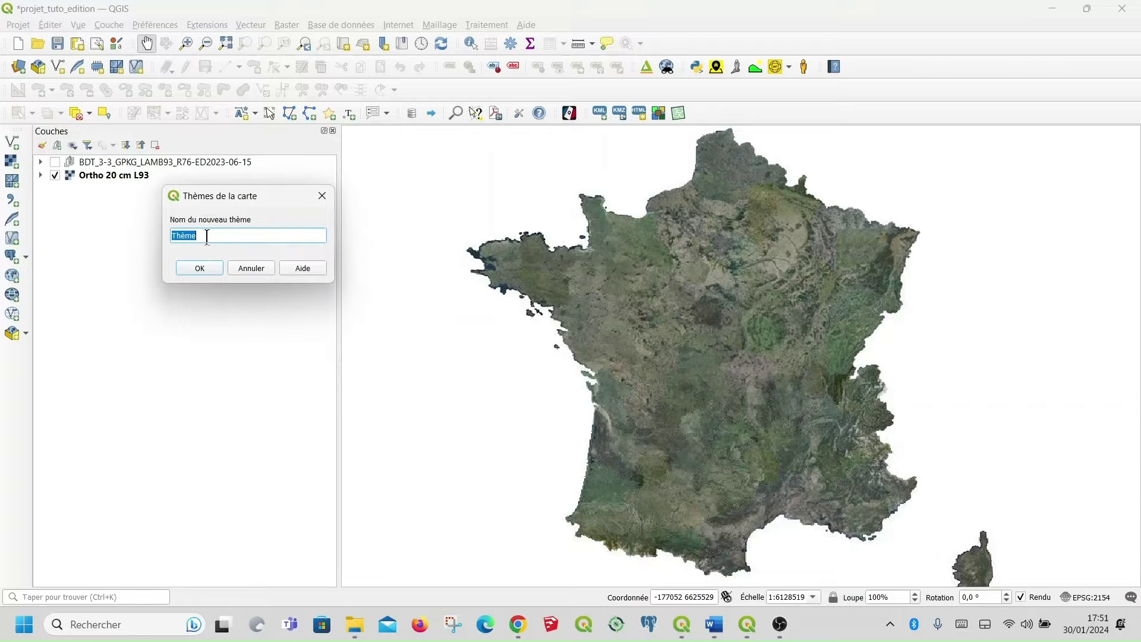
type("phopo")
left_click_drag(199, 236, 182, 236)
type("oto")
left_click(199, 268)
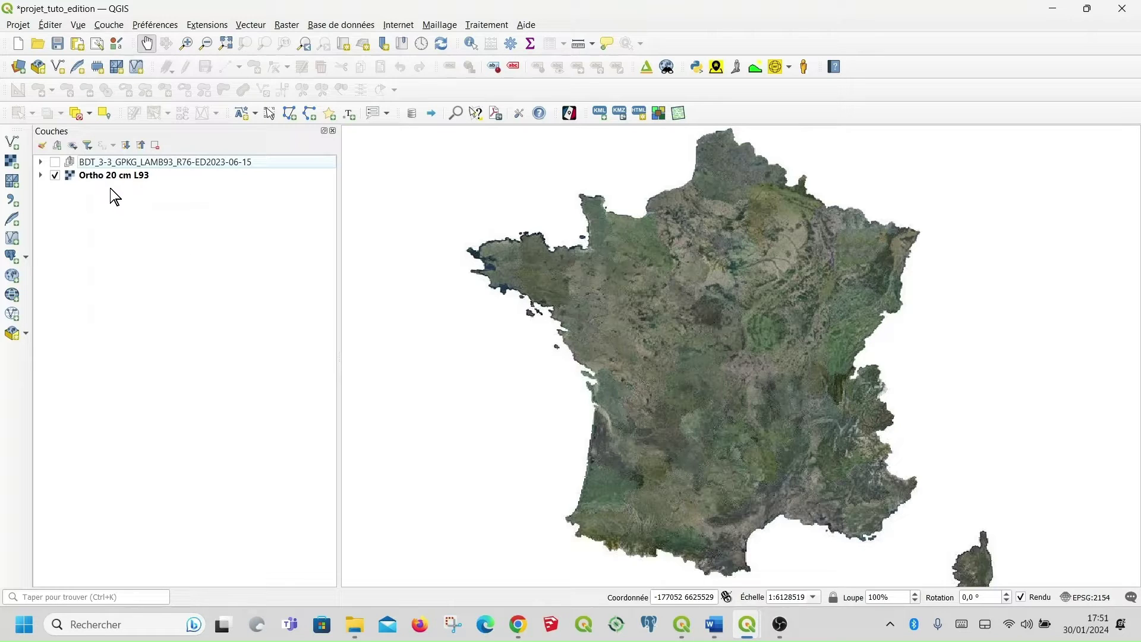
Expand the BDT_3-3_GPKG_LAMB93_R76-ED2023-06-15 group and hide all layers, including Ortho 20 cm L93.
left_click(55, 176)
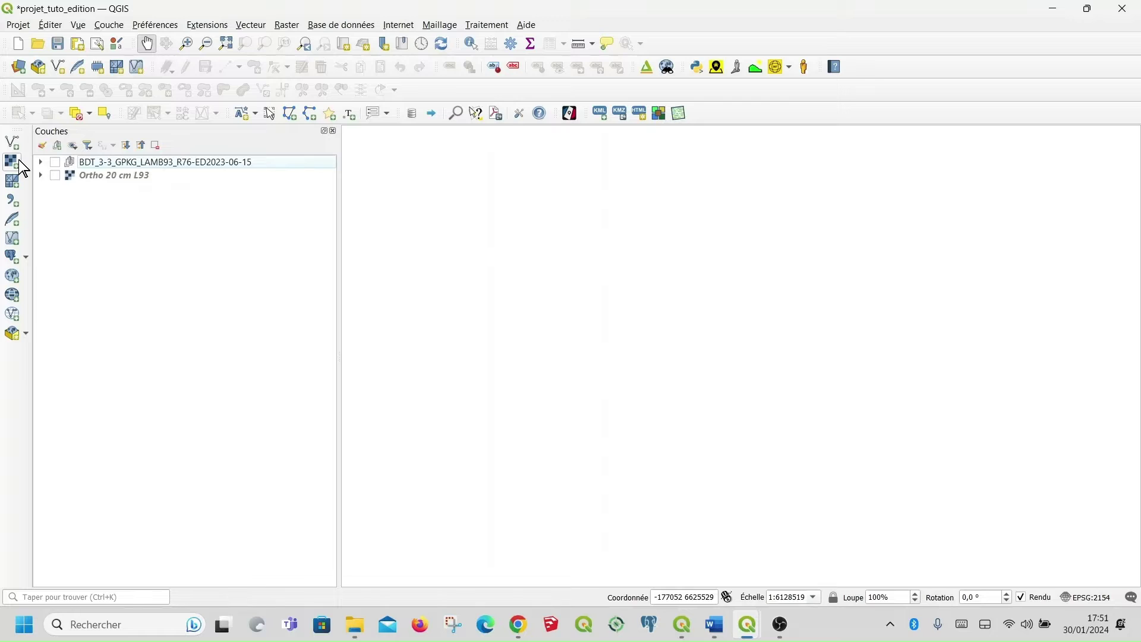
left_click(43, 163)
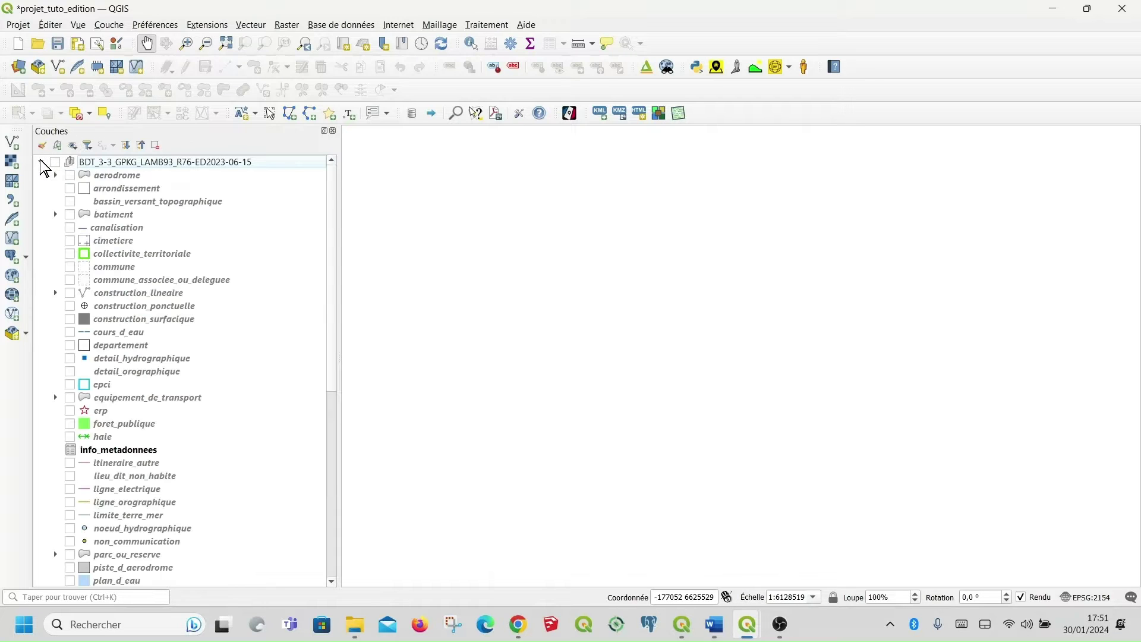
left_click(73, 145)
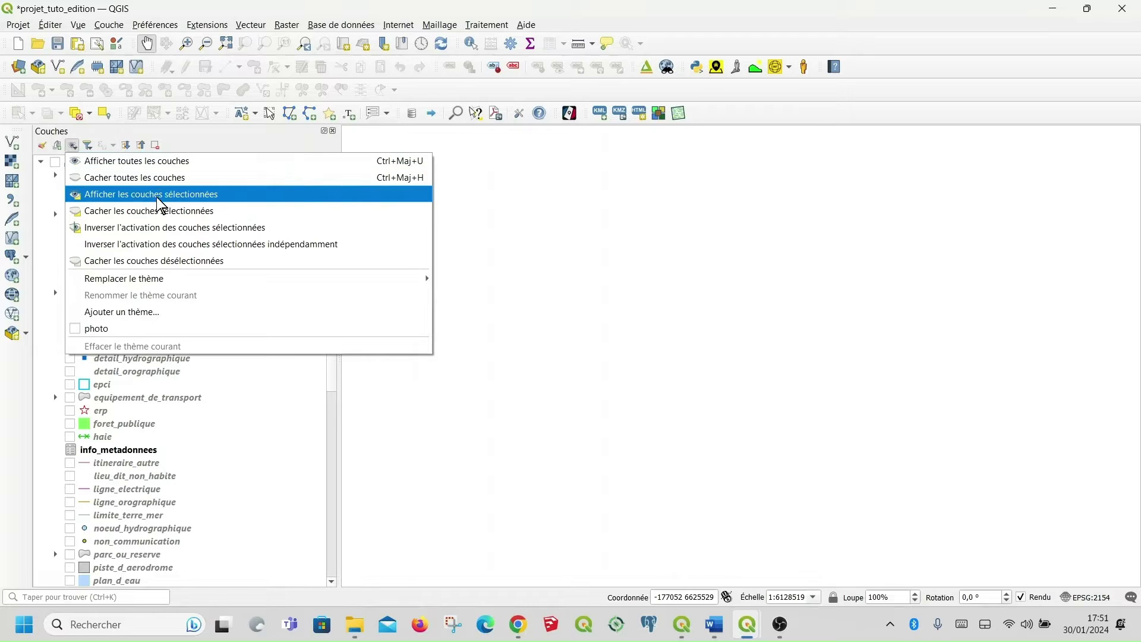
left_click(167, 162)
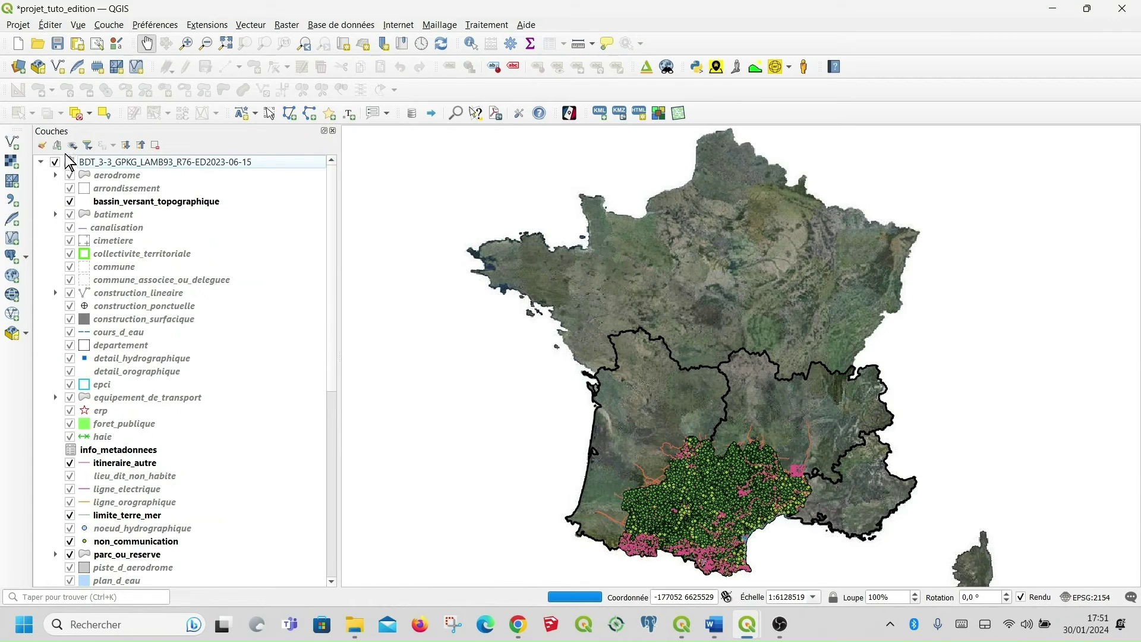
left_click(71, 147)
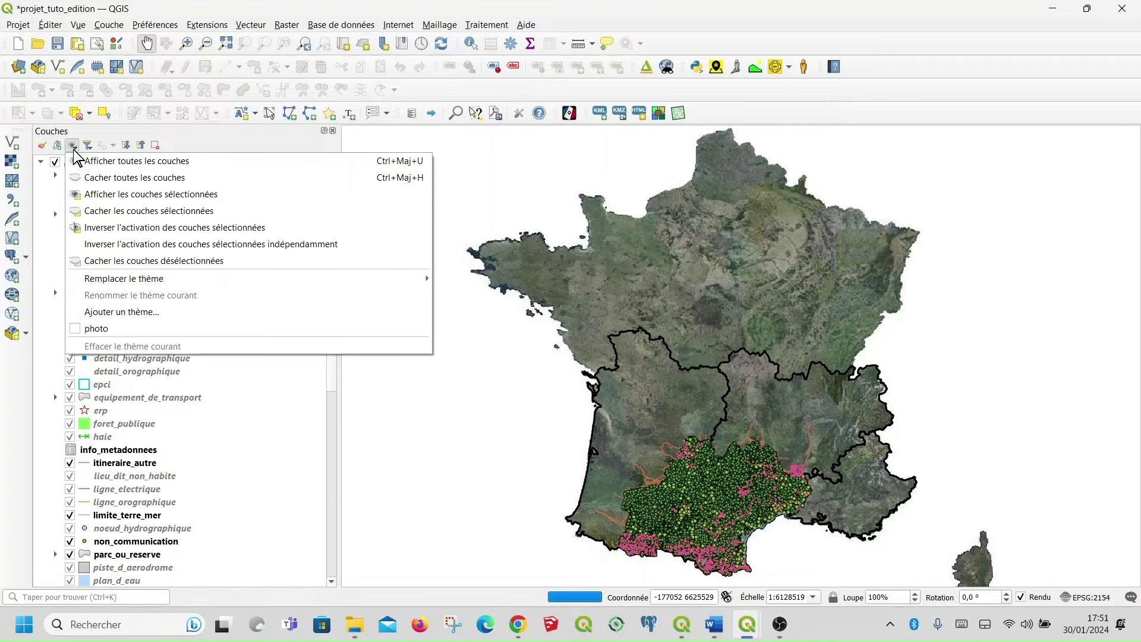
key("Escape")
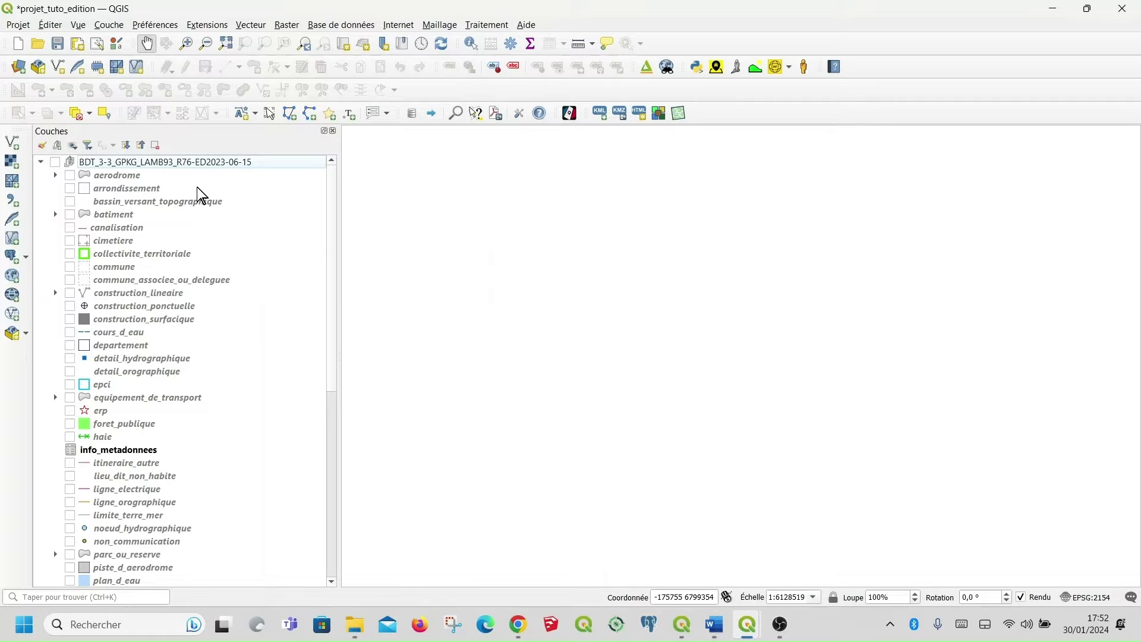
Display the layers aerodrome, equipement_de_transport, itineraire_autre, non_communication, piste_d_aerodrome and point_du_reseau.
left_click(68, 175)
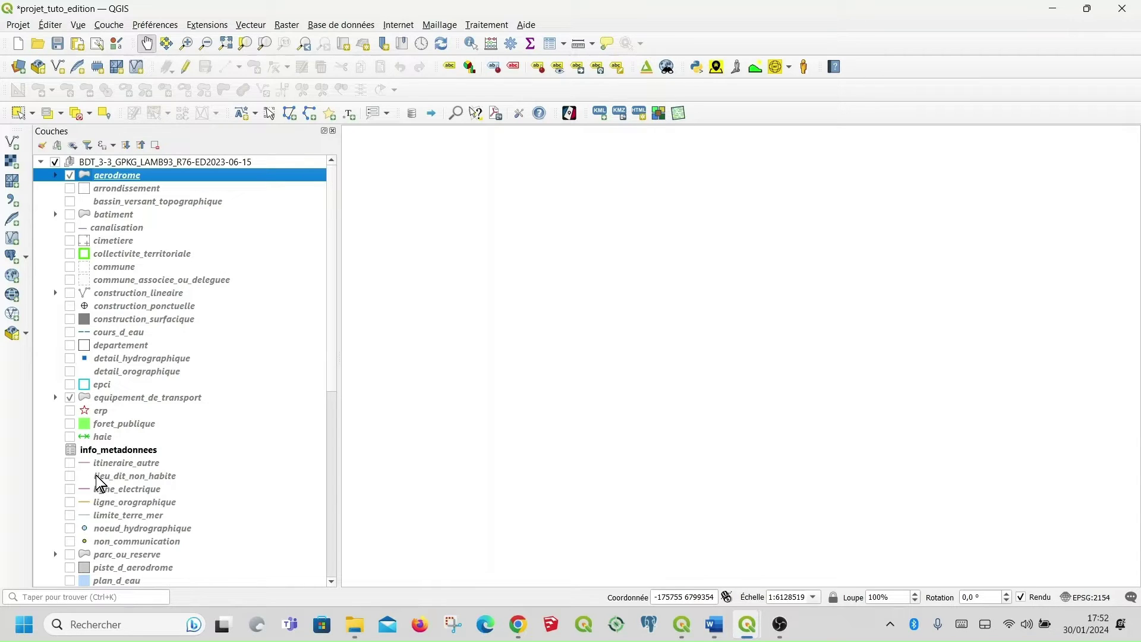
left_click(70, 463)
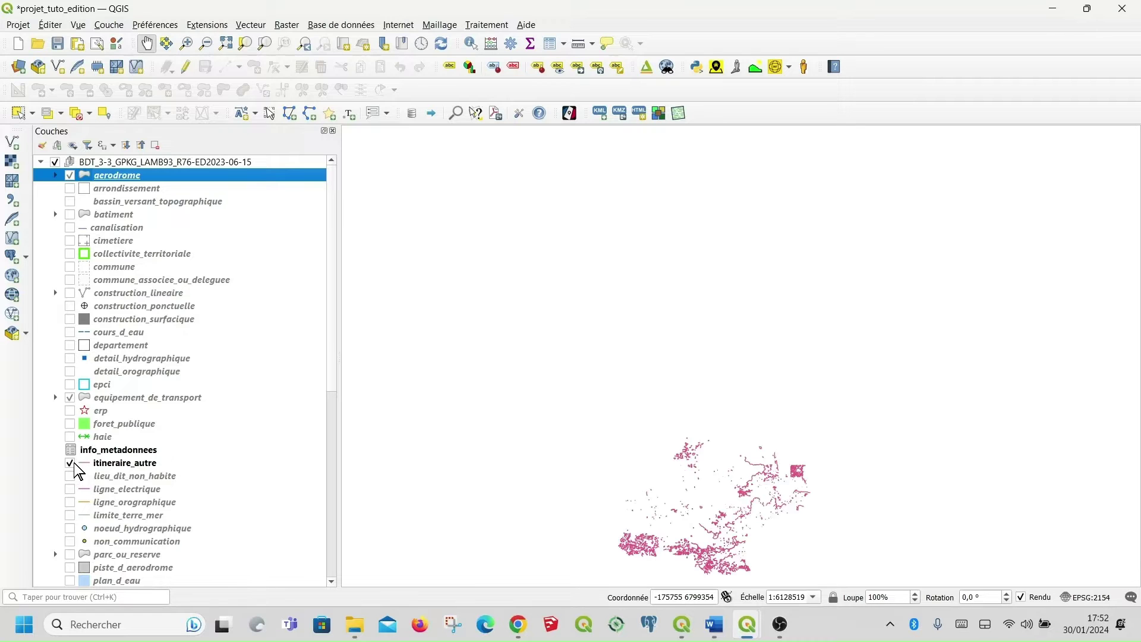
scroll(174, 495, "down", 2)
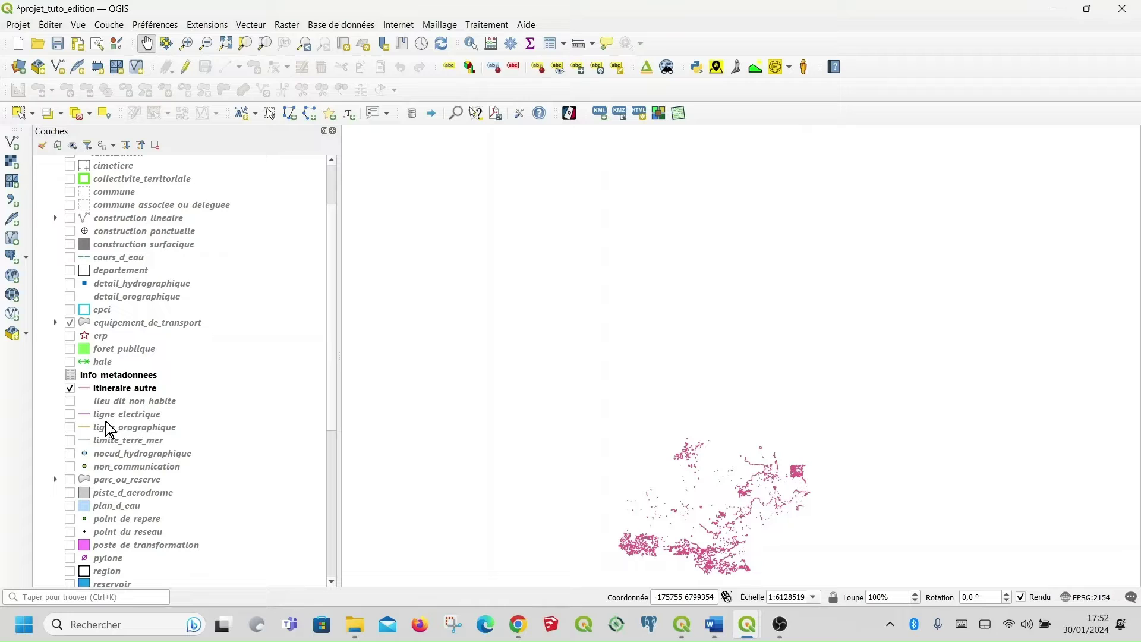
scroll(166, 427, "down", 1)
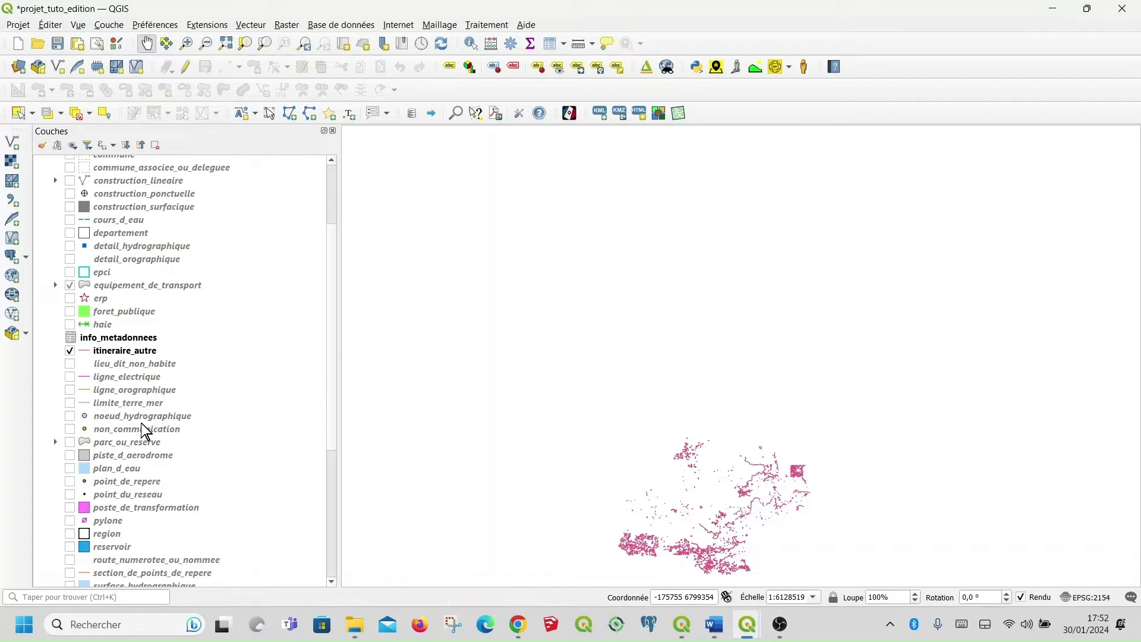
left_click(69, 429)
scroll(149, 452, "down", 2)
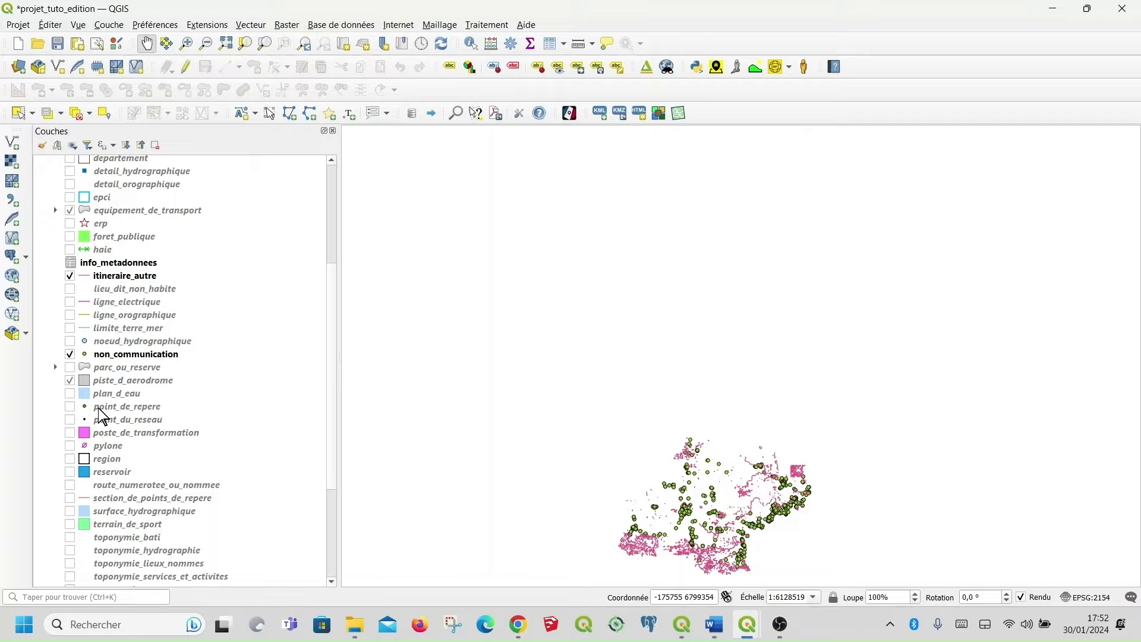
left_click(70, 421)
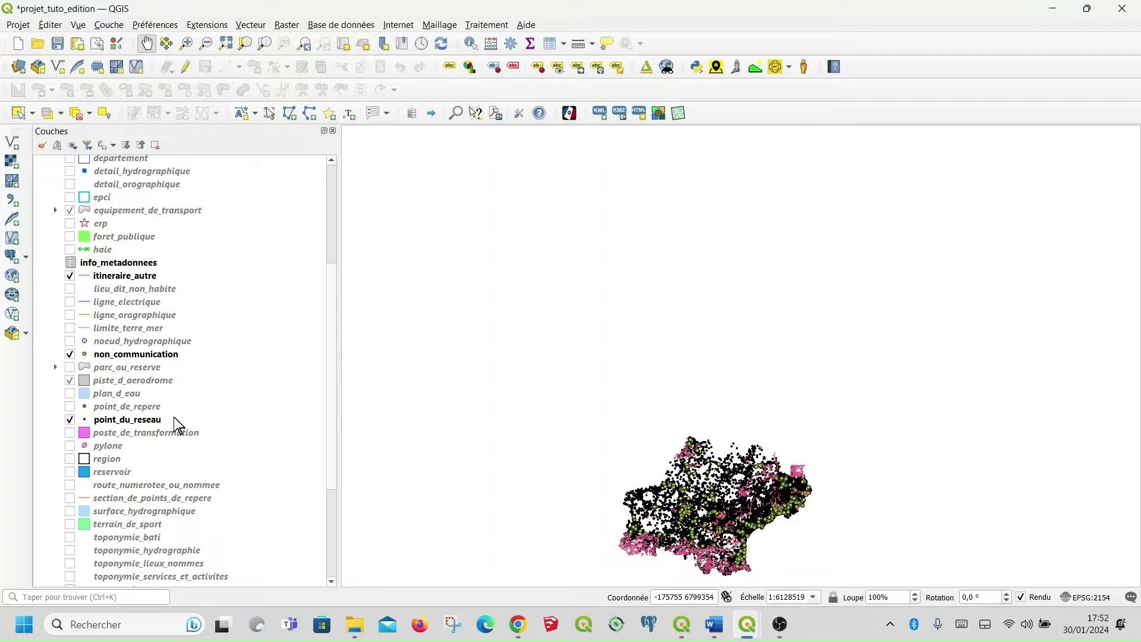
Display the layers route_numerotee_ou_nommee, section_de_points_de_repere, toponymie_transport and transport_par_cable.
scroll(177, 426, "down", 1)
scroll(164, 425, "down", 1)
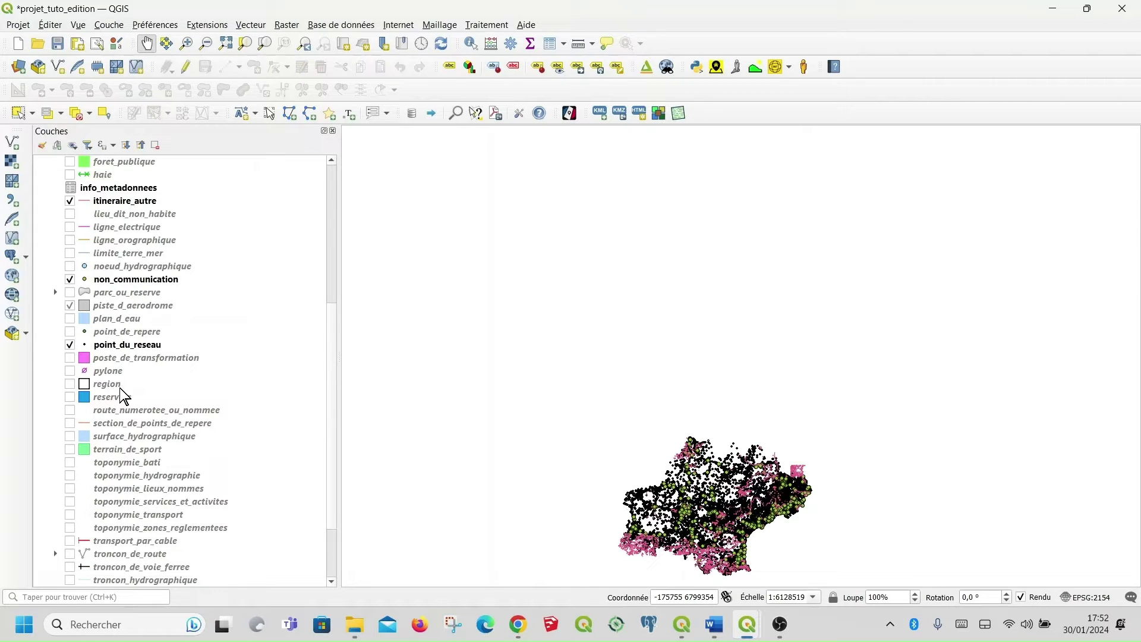
left_click(70, 410)
left_click(70, 424)
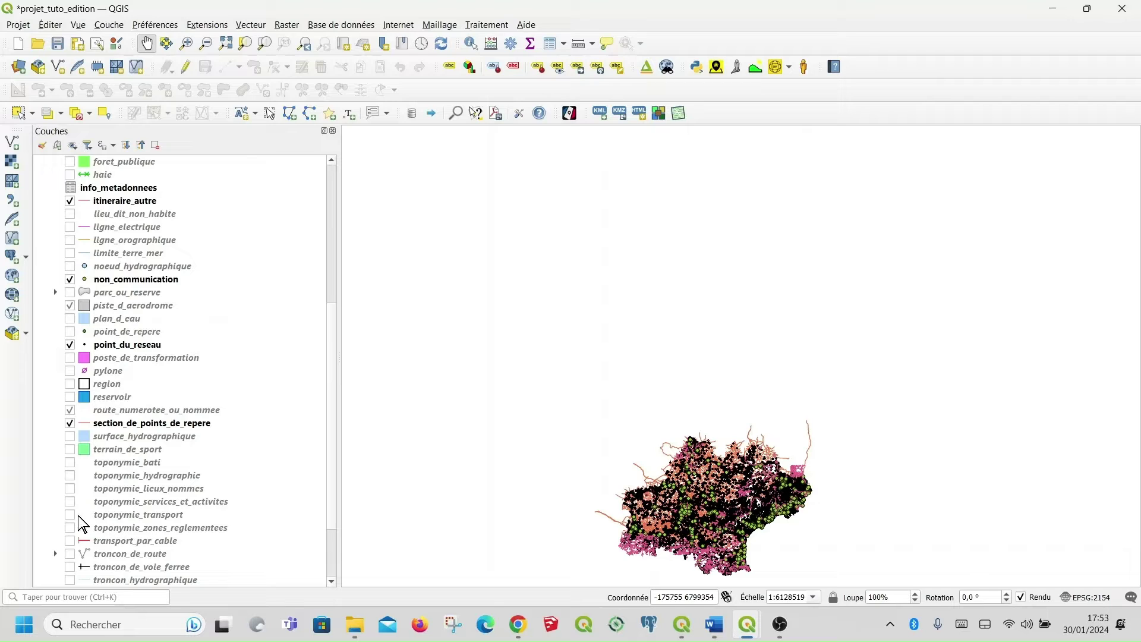
scroll(172, 486, "down", 2)
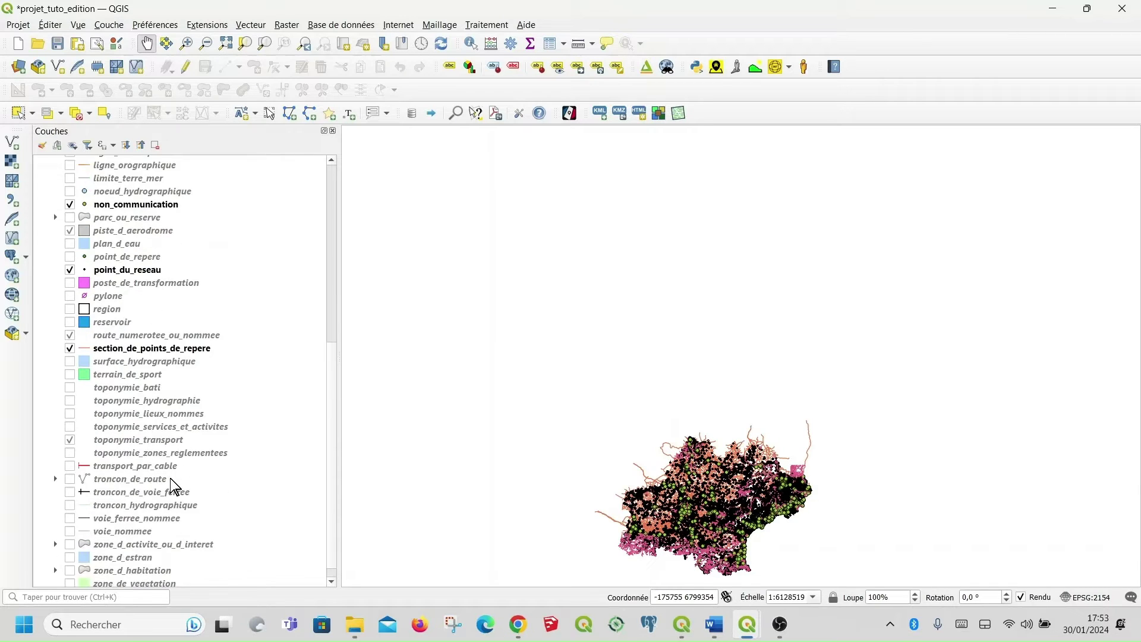
scroll(172, 486, "down", 1)
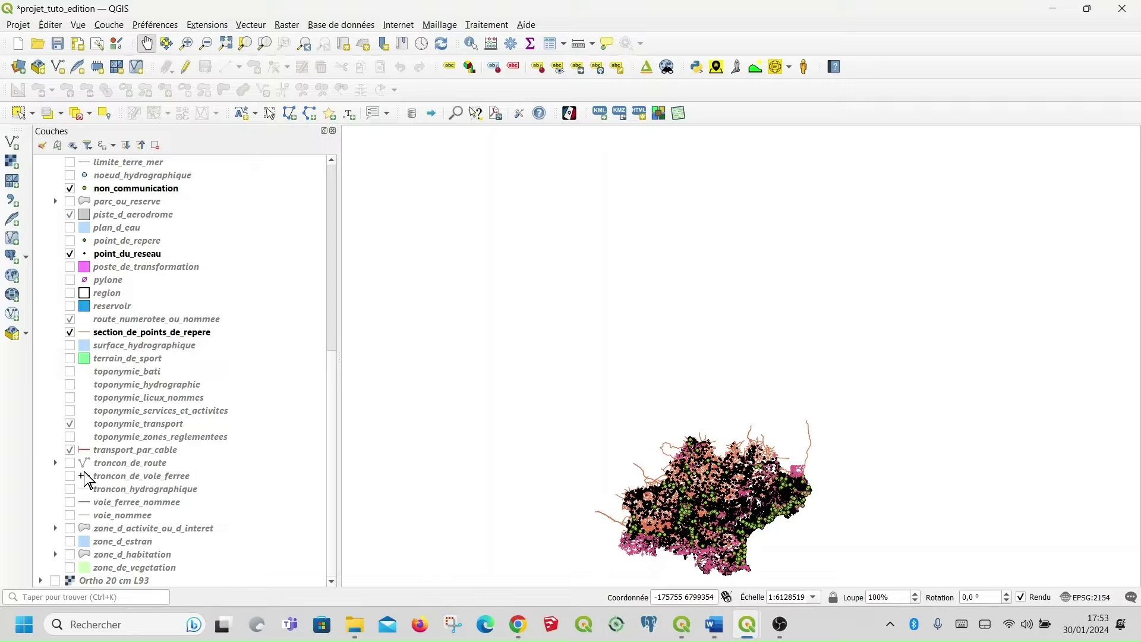
Display the layers troncon_de_route, troncon_de_voie_ferree, voie_ferree_nommee and voie_nommee.
left_click(70, 465)
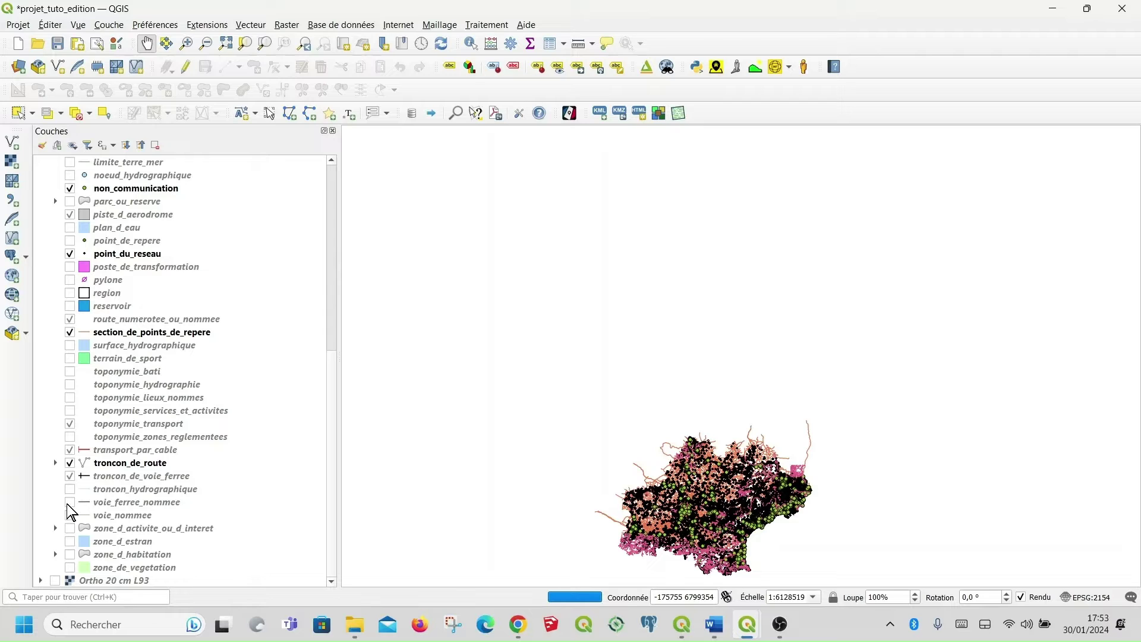
left_click(69, 502)
left_click(71, 516)
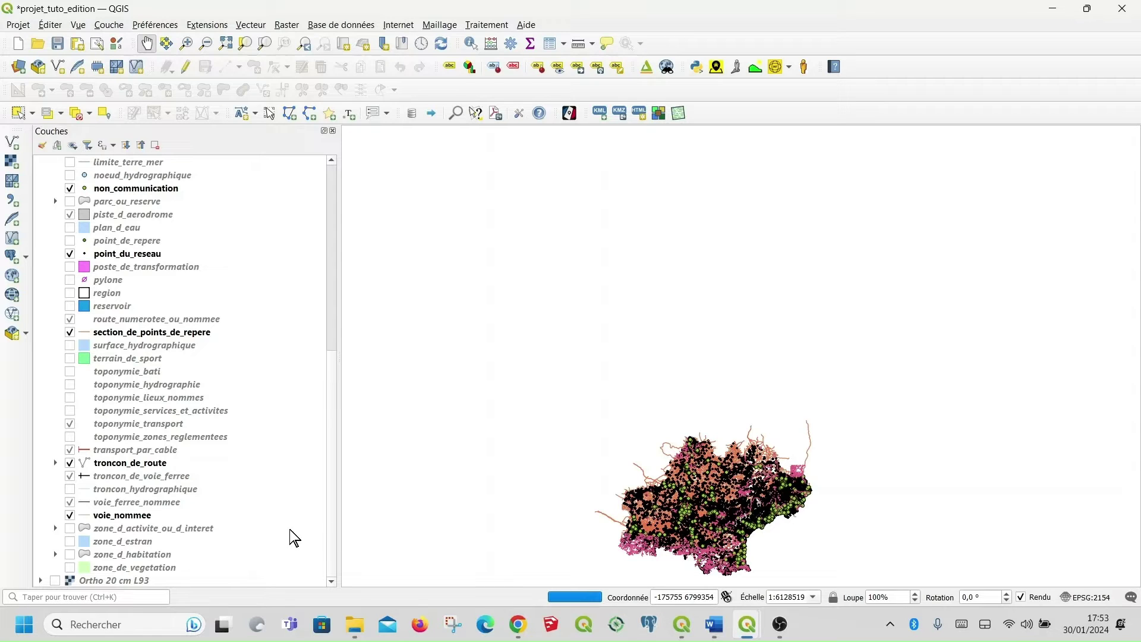
Zoom in on the area around the Albi-Le Sequestre aerodrome to examine the displayed transport layers.
scroll(700, 512, "up", 4)
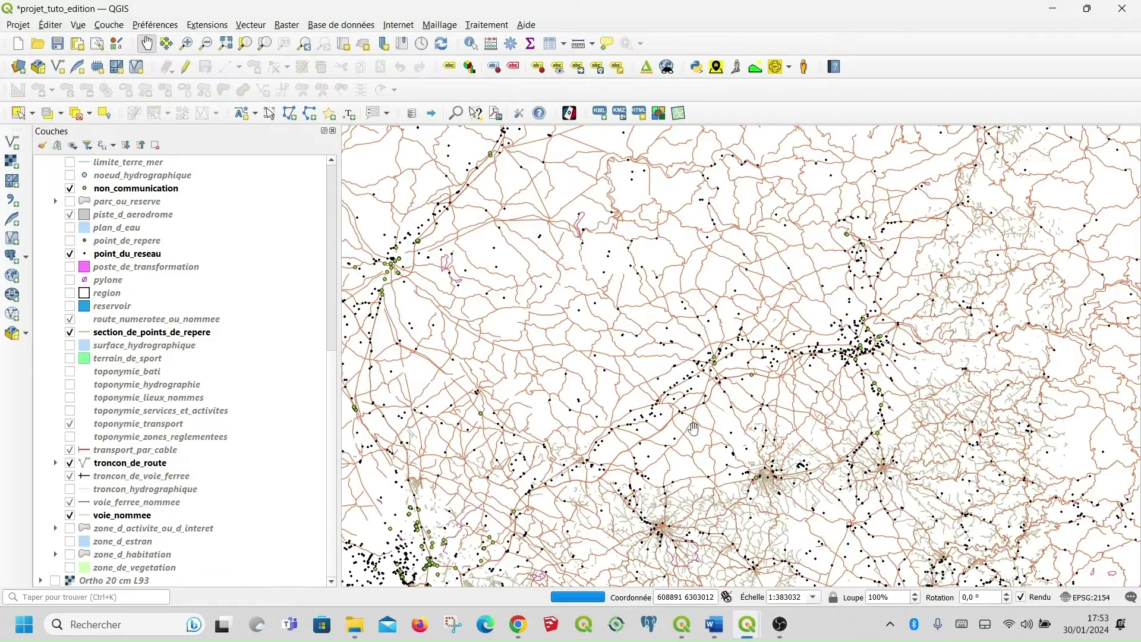
scroll(707, 348, "up", 1)
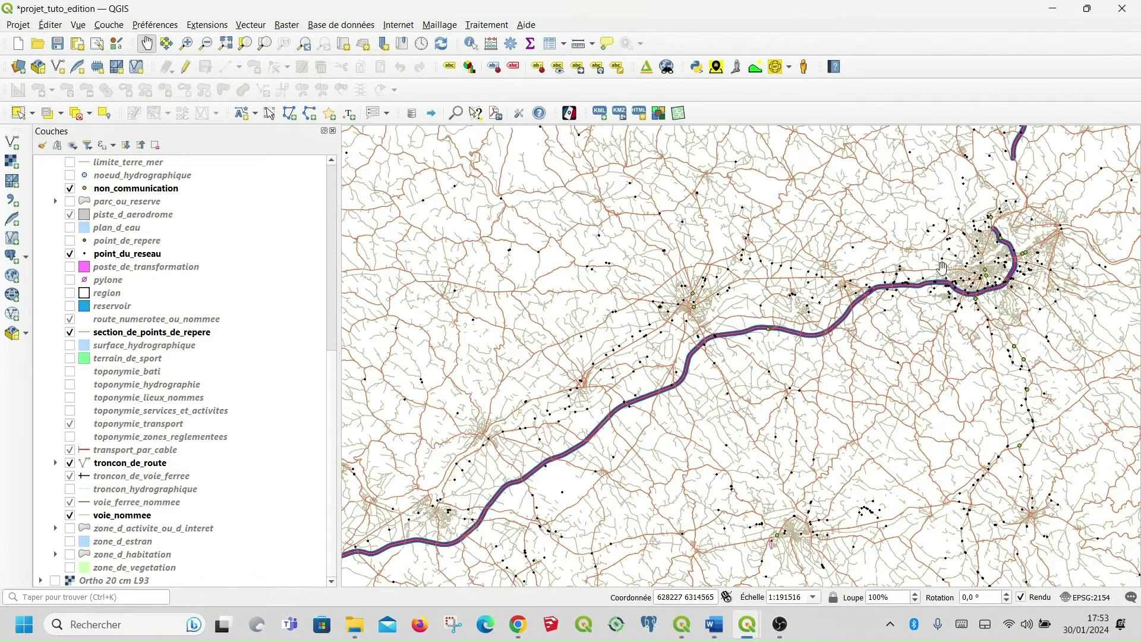
scroll(1016, 266, "up", 2)
scroll(984, 250, "up", 1)
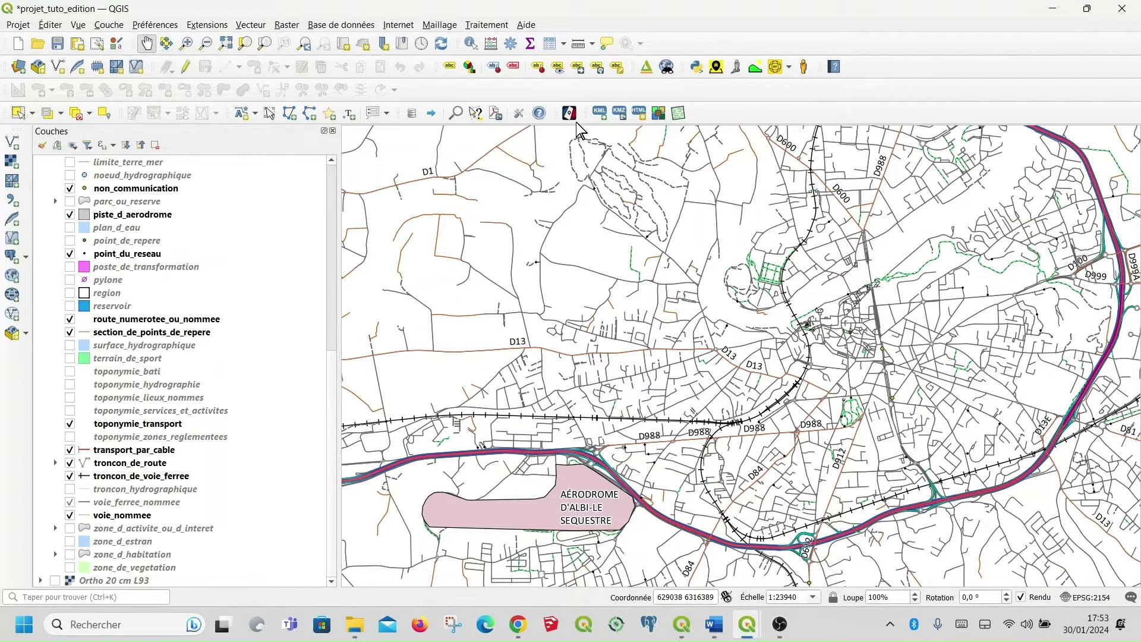
Save the current layer visibility as a new map theme named "transport".
scroll(209, 230, "up", 9)
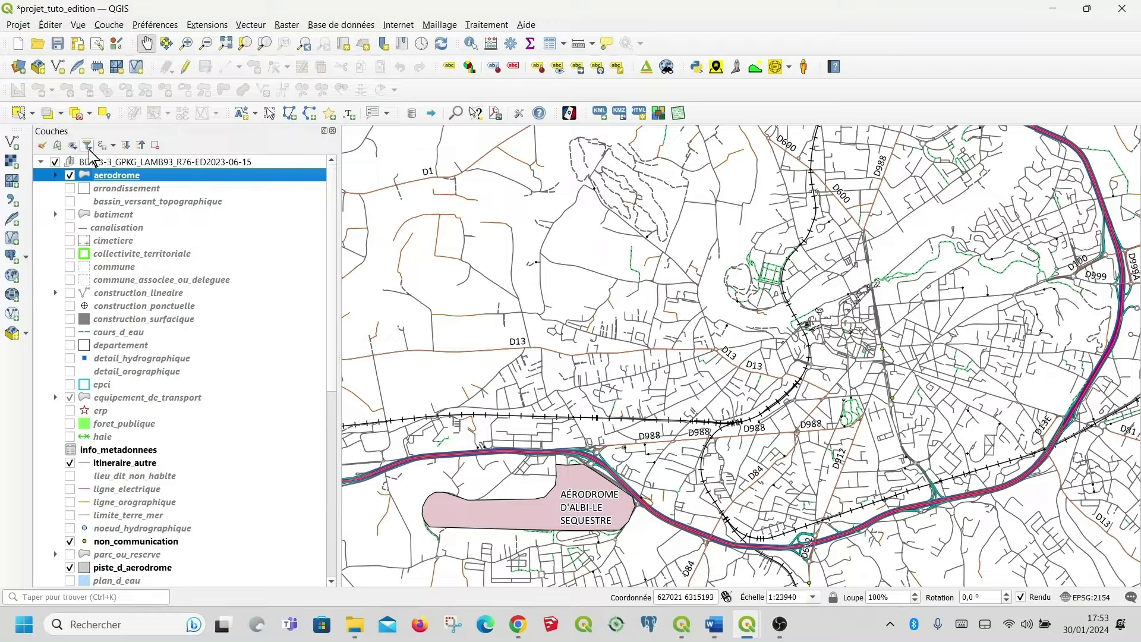
left_click(73, 145)
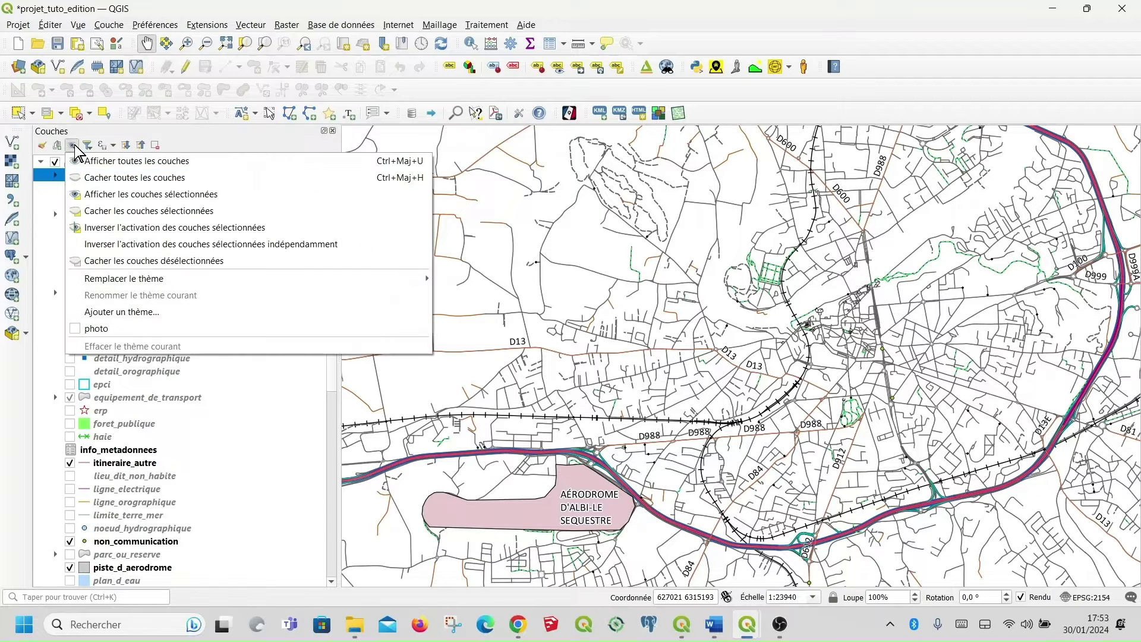
left_click(147, 309)
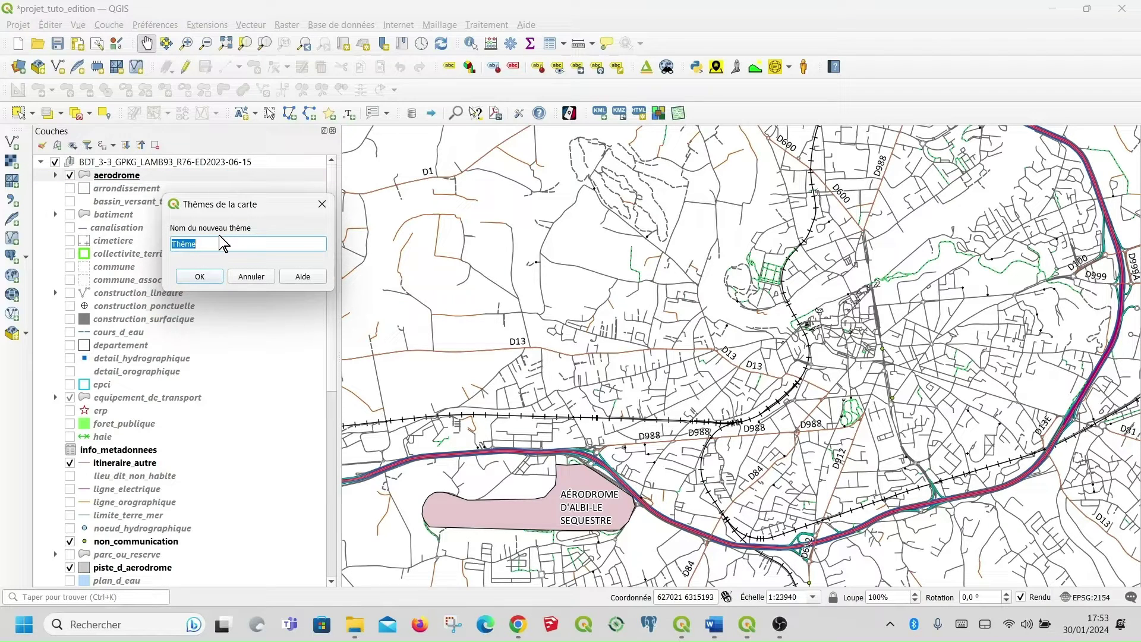
type("transport")
left_click(200, 278)
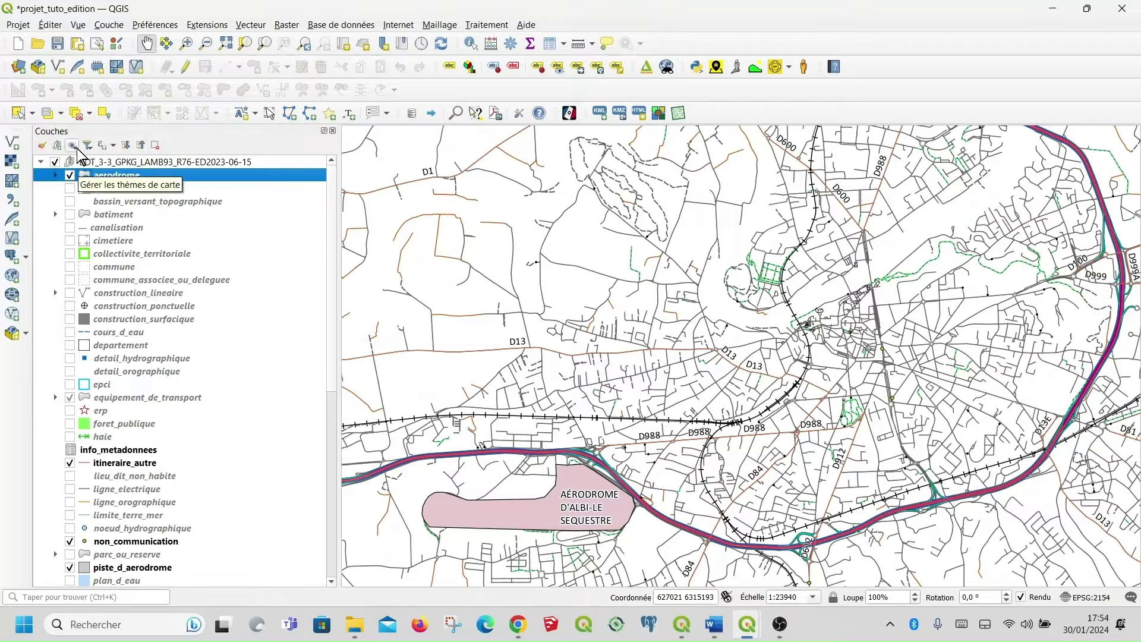
Hide all layers, then display only bassin_versant_topographique, cours_d_eau, detail_hydrographique and detail_orographique.
left_click(73, 145)
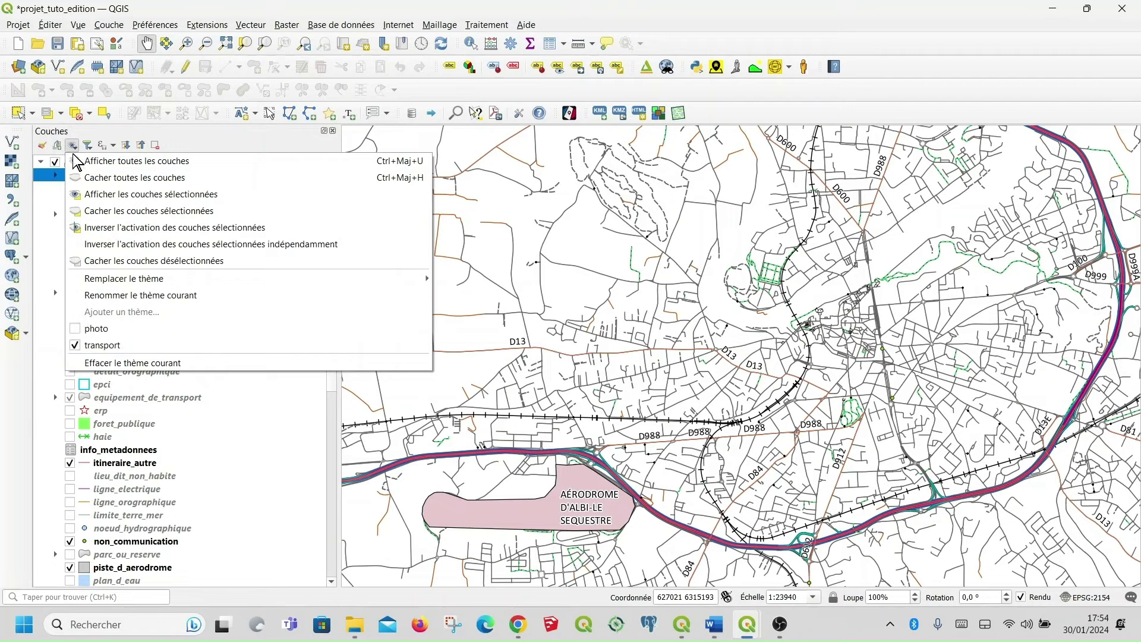
left_click(127, 179)
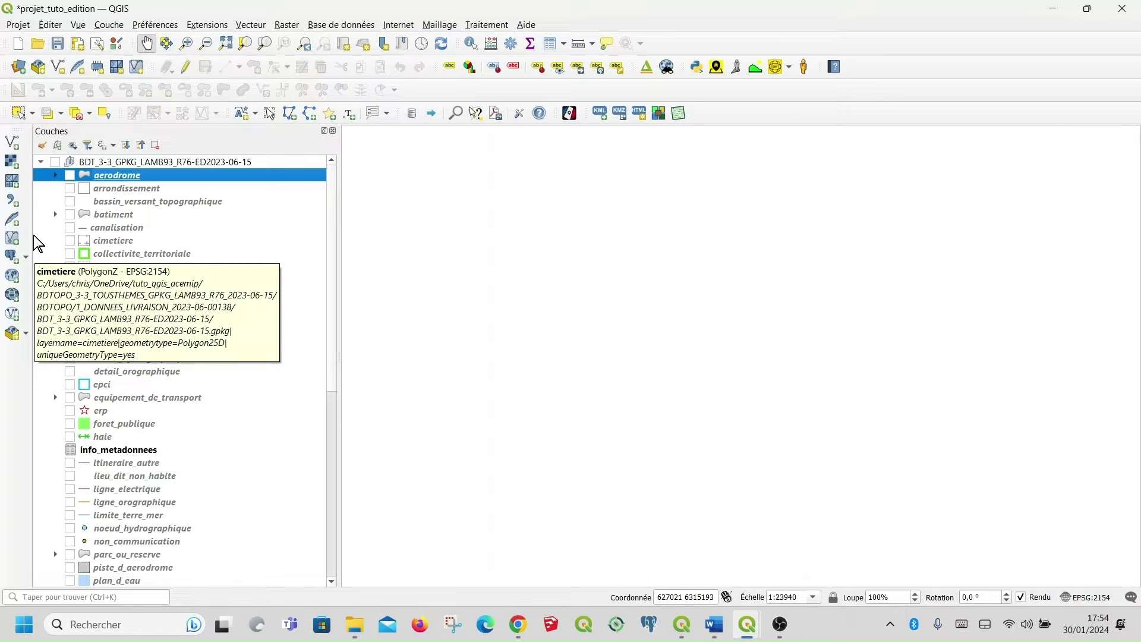
left_click(70, 202)
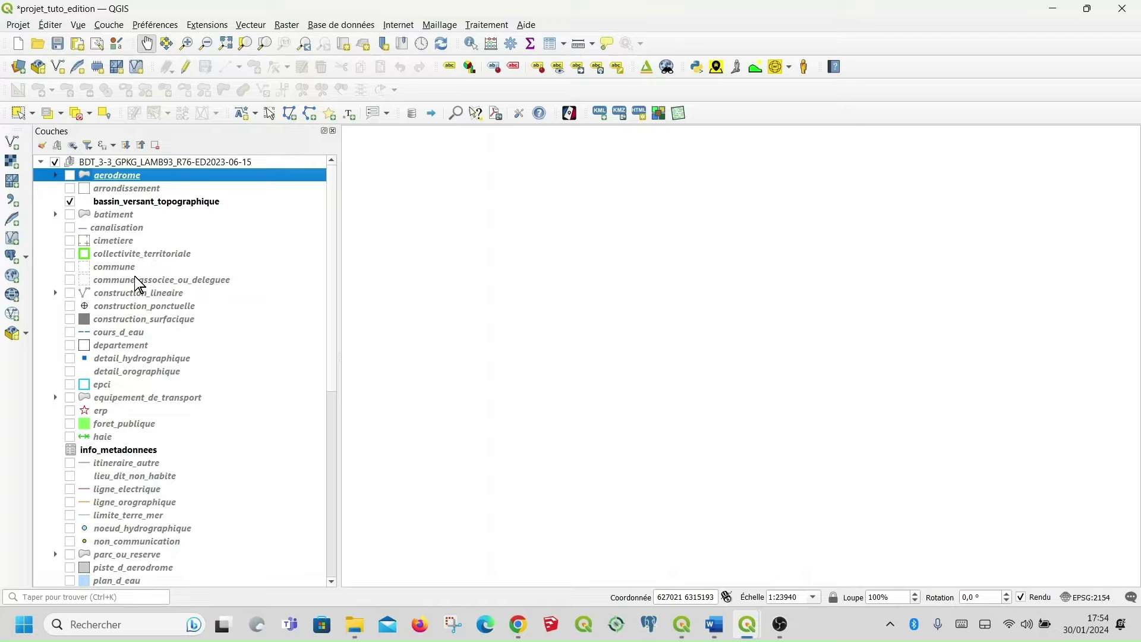
left_click(70, 333)
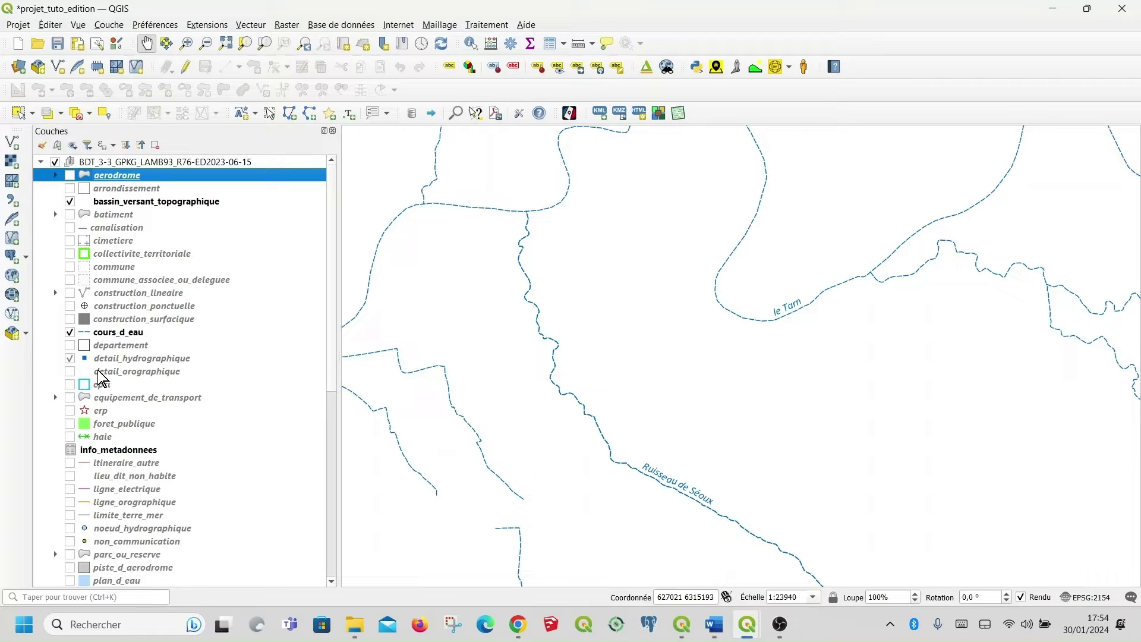
left_click(71, 372)
Display the layers noeud_hydrographique, plan_d_eau, reservoir and surface_hydrographique.
scroll(138, 478, "down", 2)
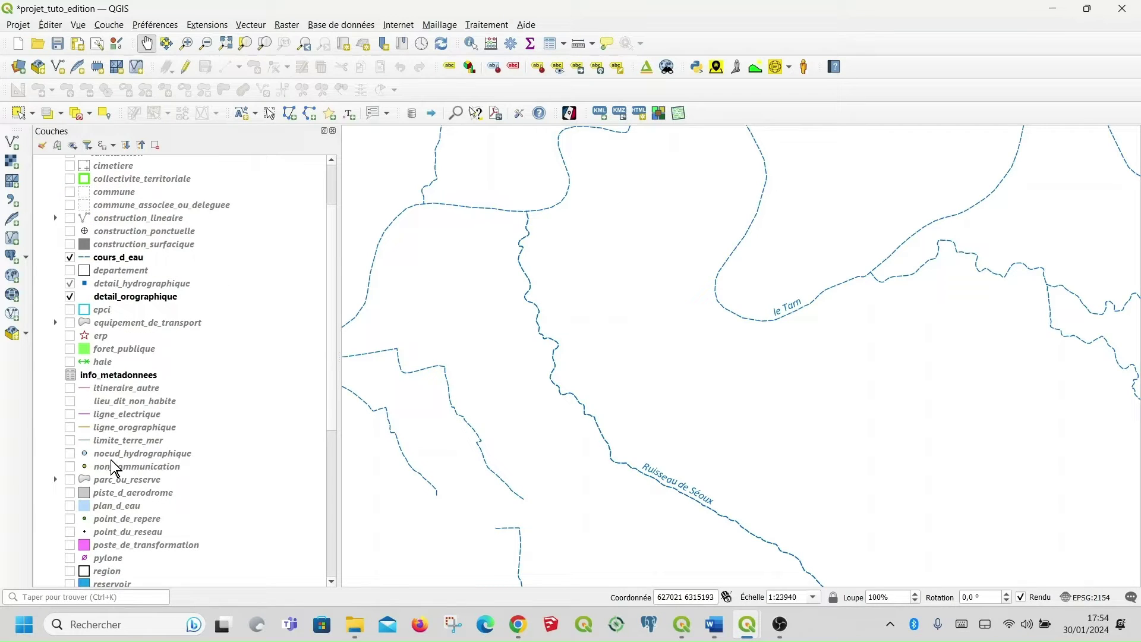
left_click(71, 454)
left_click(70, 506)
scroll(166, 473, "down", 2)
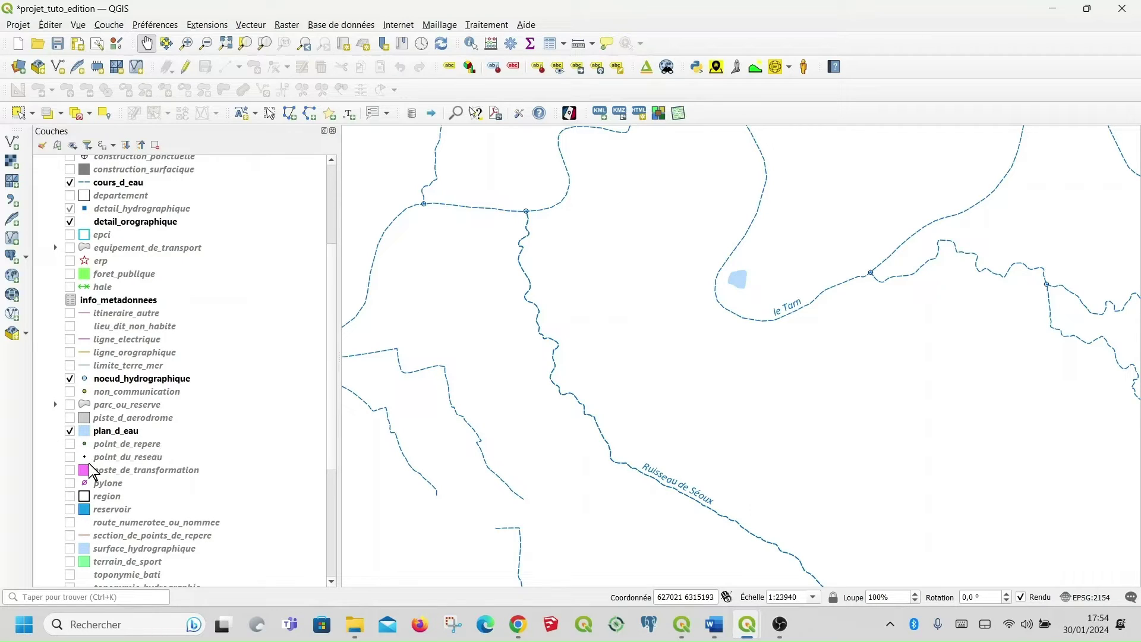
scroll(178, 486, "down", 1)
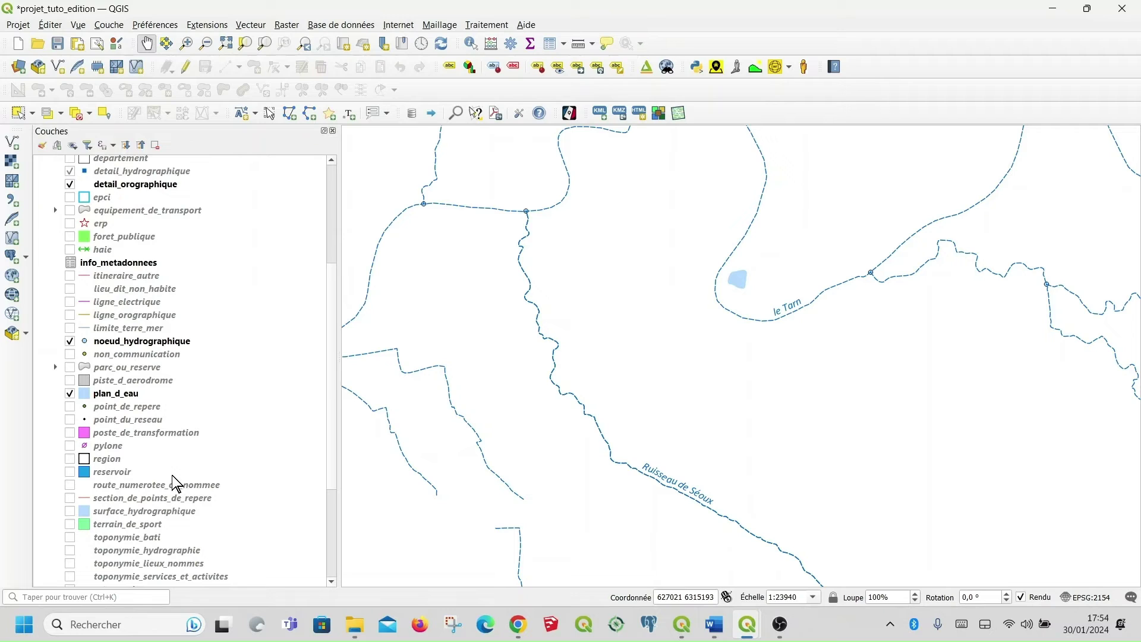
left_click(69, 473)
scroll(175, 460, "down", 2)
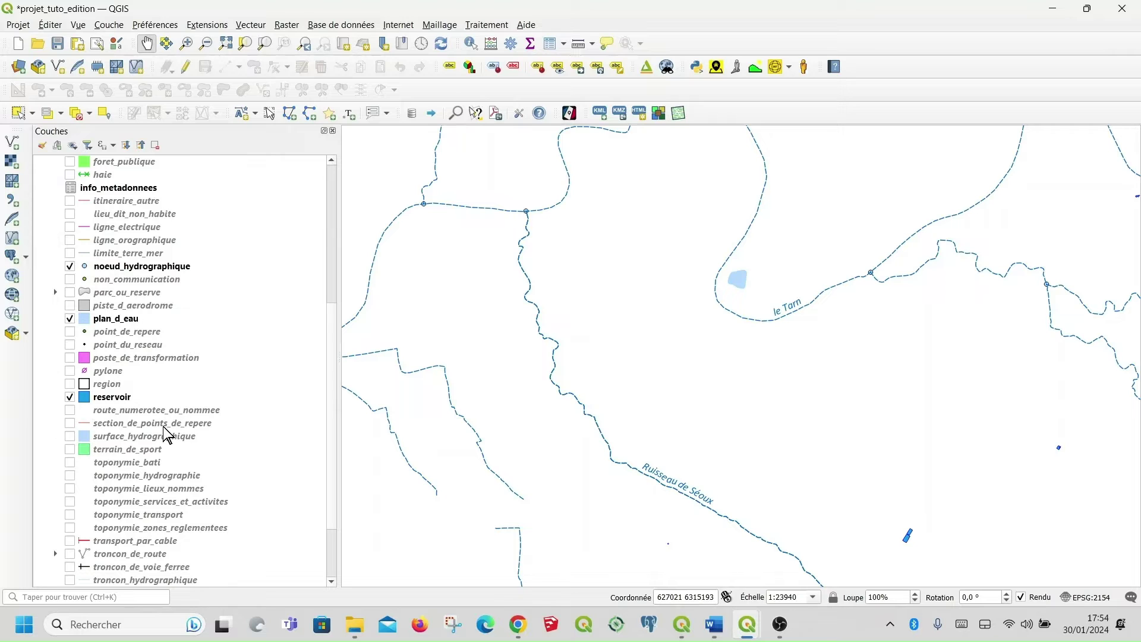
left_click(70, 436)
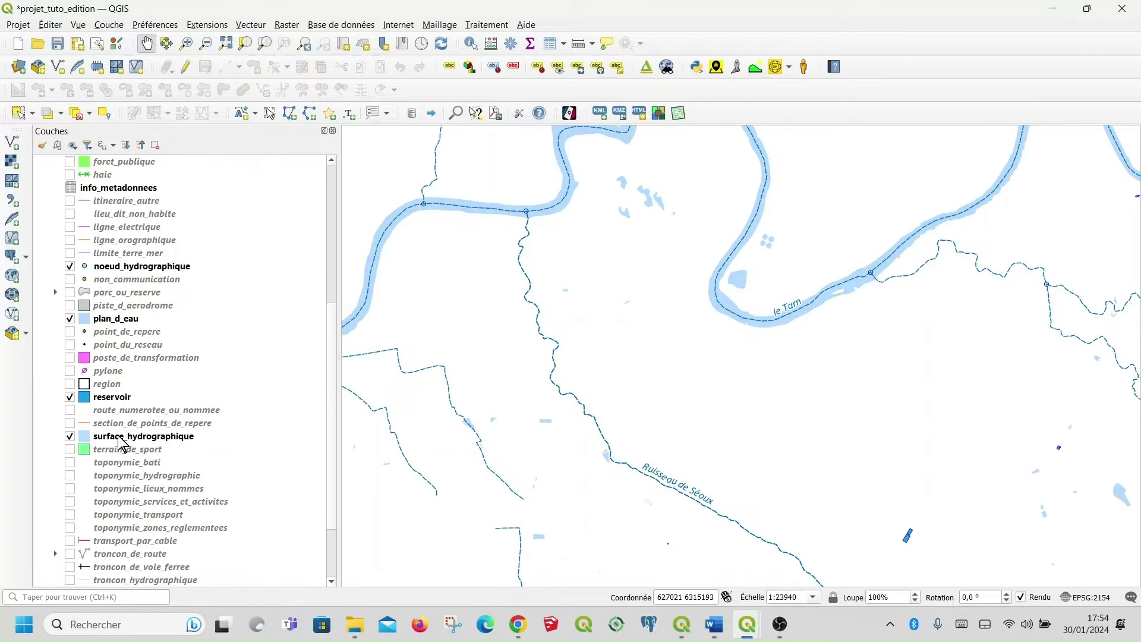
Display the layers toponymie_hydrographie, troncon_hydrographique and zone_d_estran.
scroll(84, 470, "down", 1)
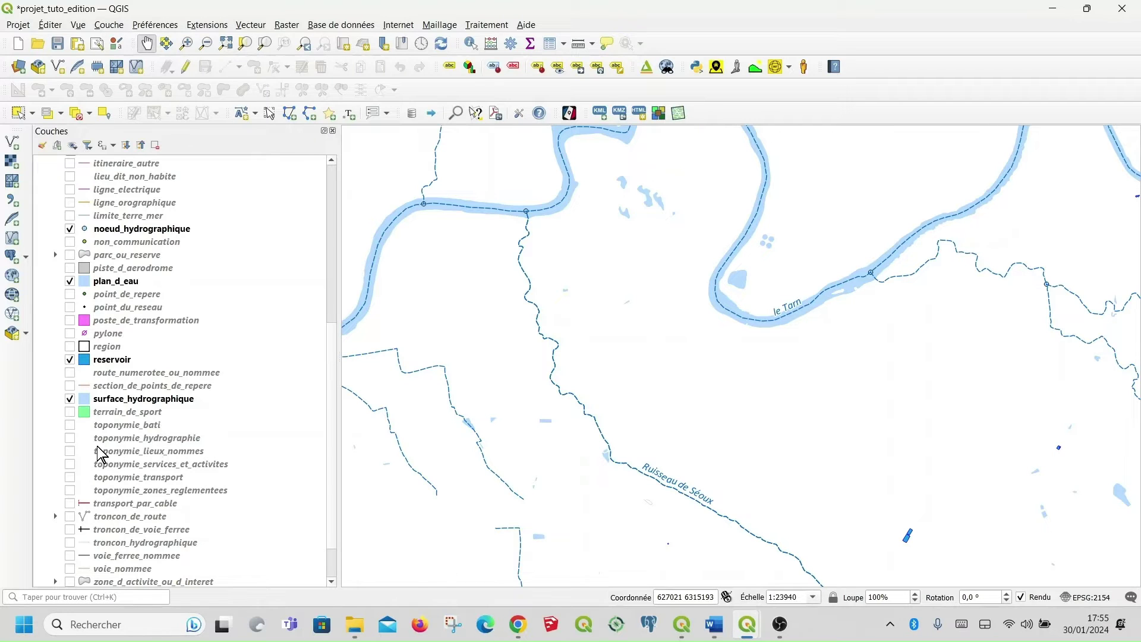
left_click(69, 438)
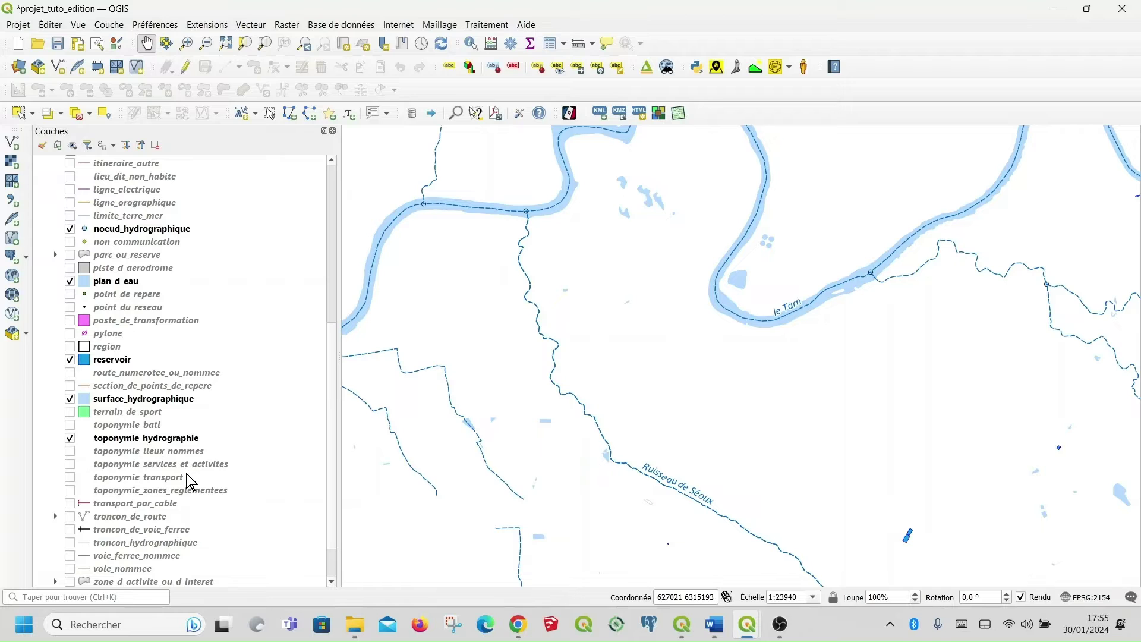
scroll(181, 516, "down", 1)
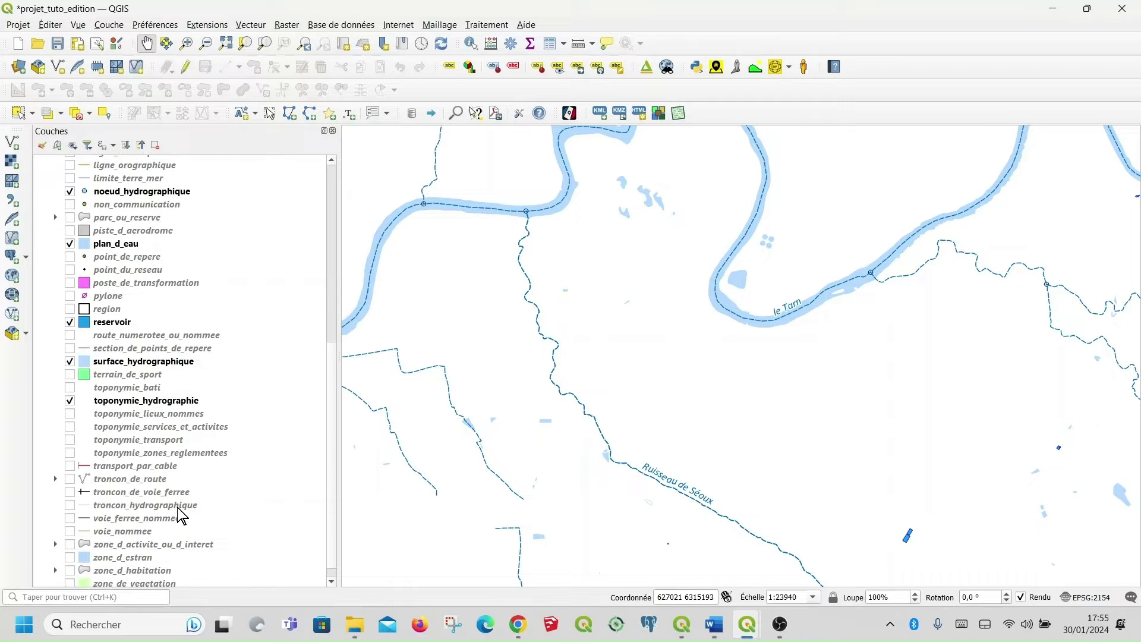
left_click(71, 506)
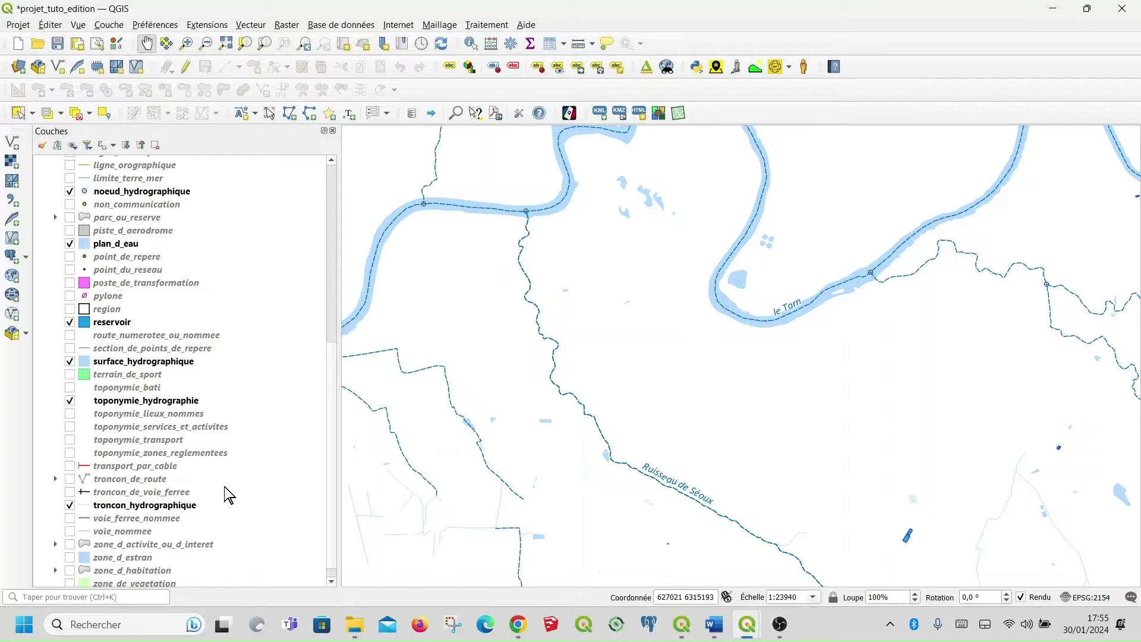
scroll(225, 493, "down", 1)
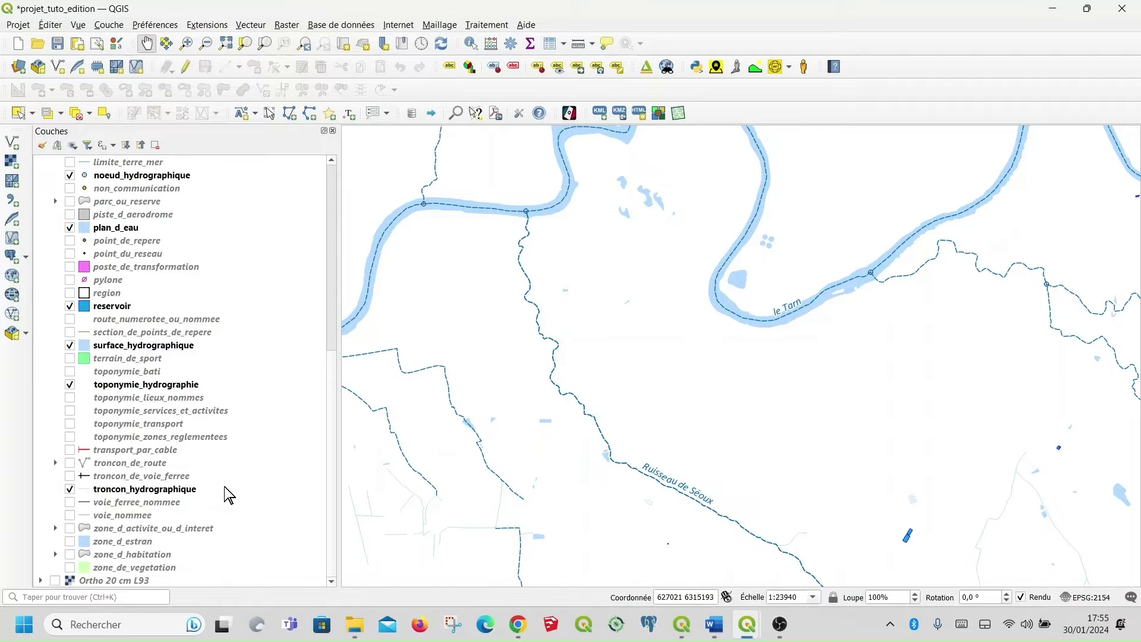
left_click(70, 542)
Review the whole BD TOPO layer list to check which hydrography layers are switched on.
scroll(204, 499, "up", 3)
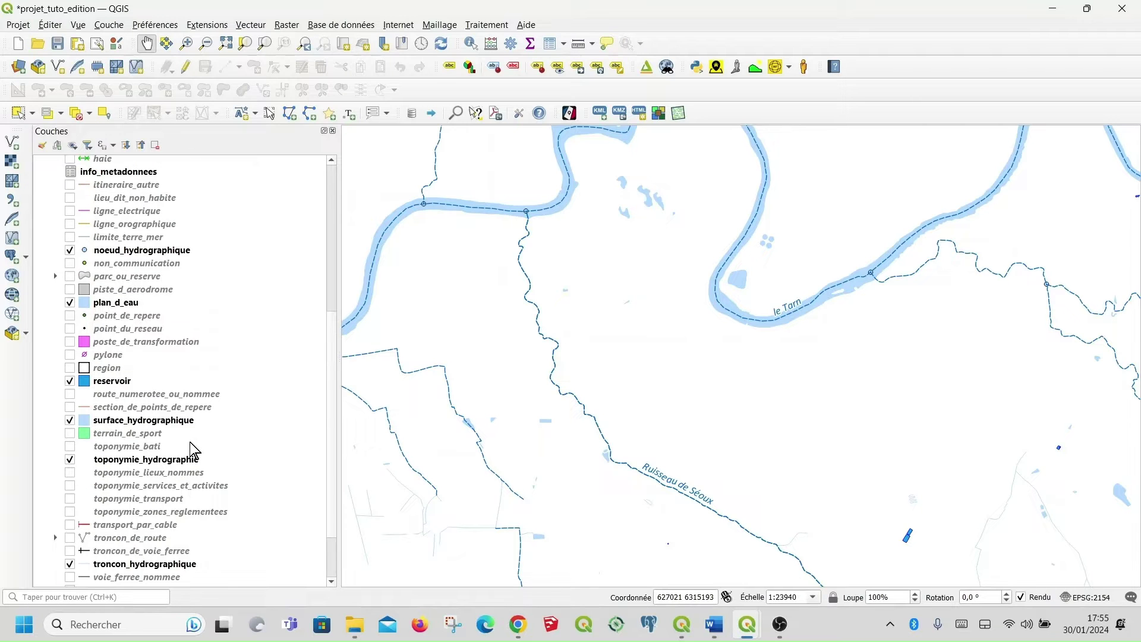
scroll(205, 410, "up", 3)
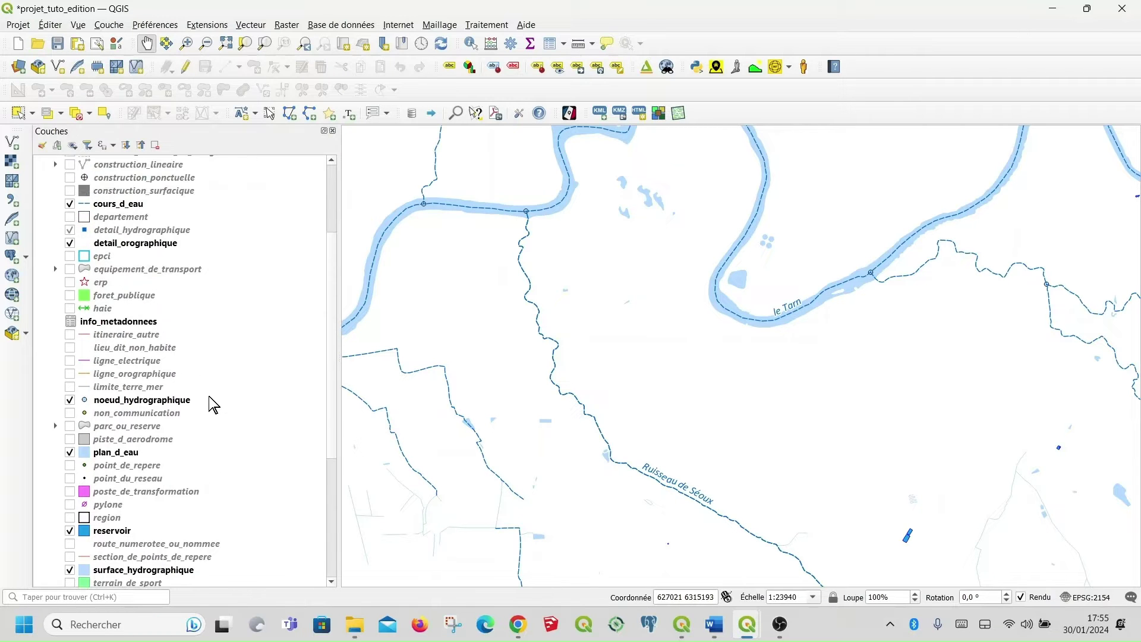
scroll(228, 380, "up", 2)
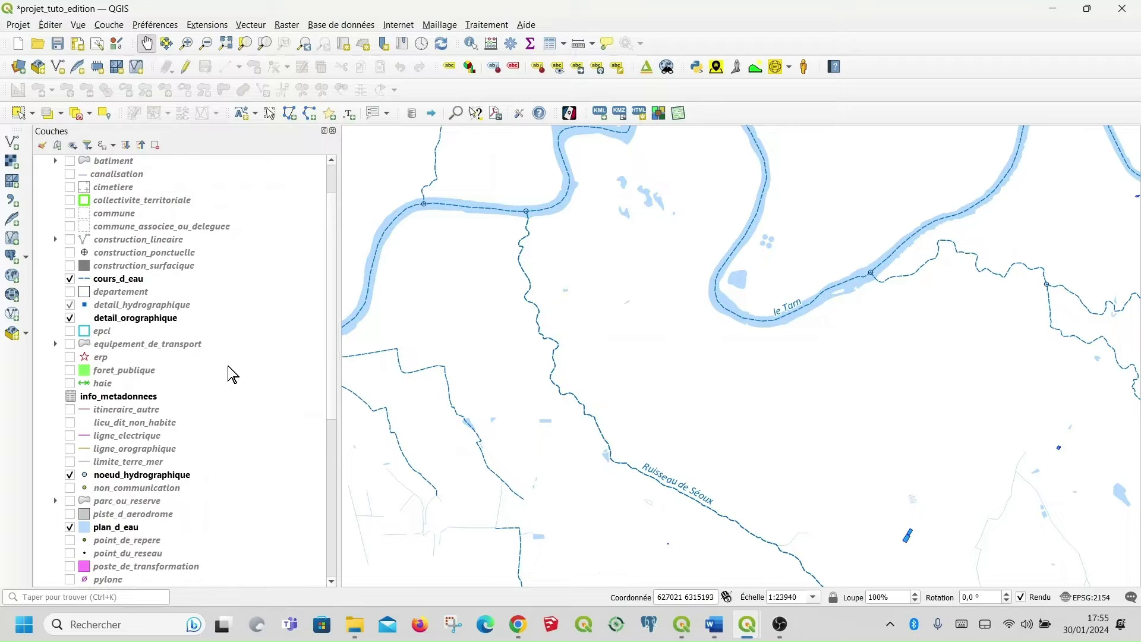
scroll(231, 374, "up", 1)
scroll(231, 374, "down", 4)
scroll(231, 375, "down", 3)
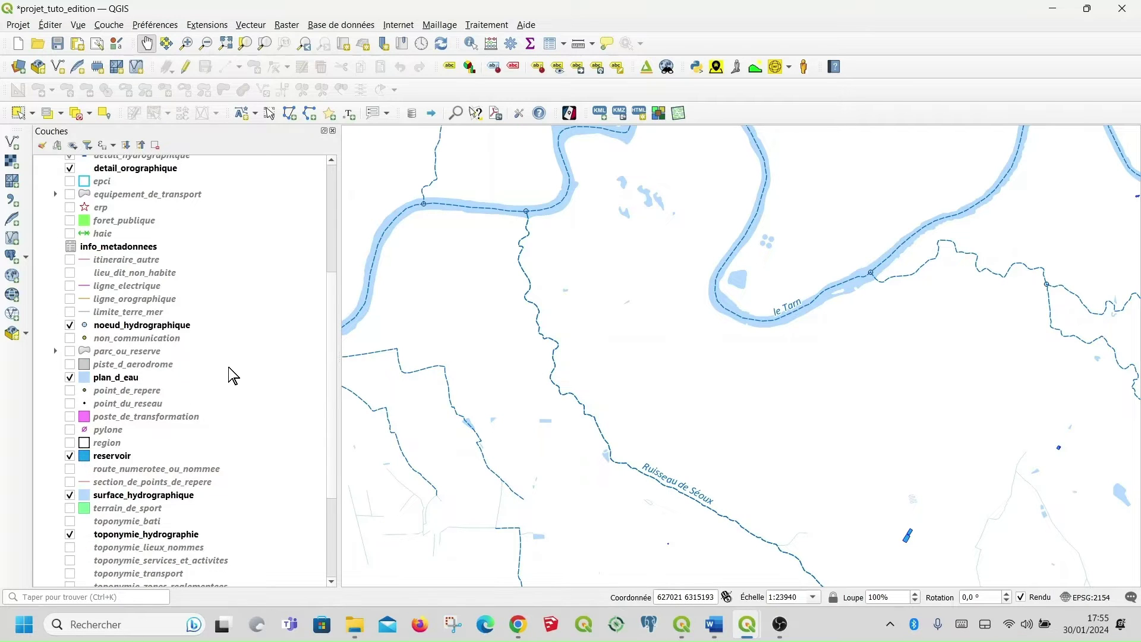
scroll(233, 376, "down", 2)
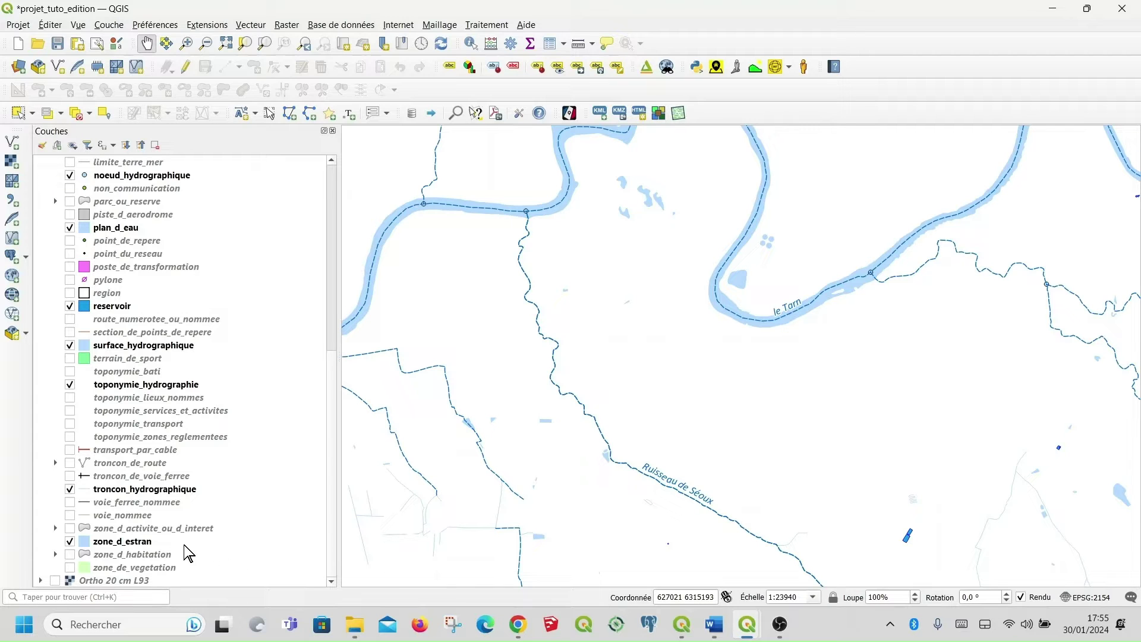
scroll(225, 511, "up", 7)
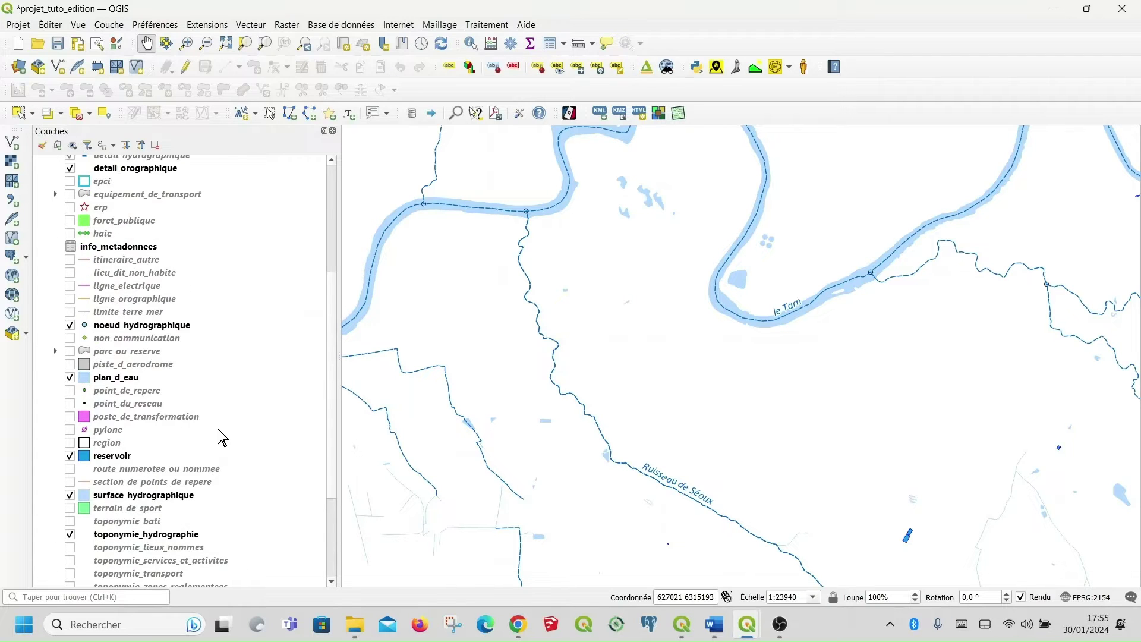
scroll(224, 437, "up", 1)
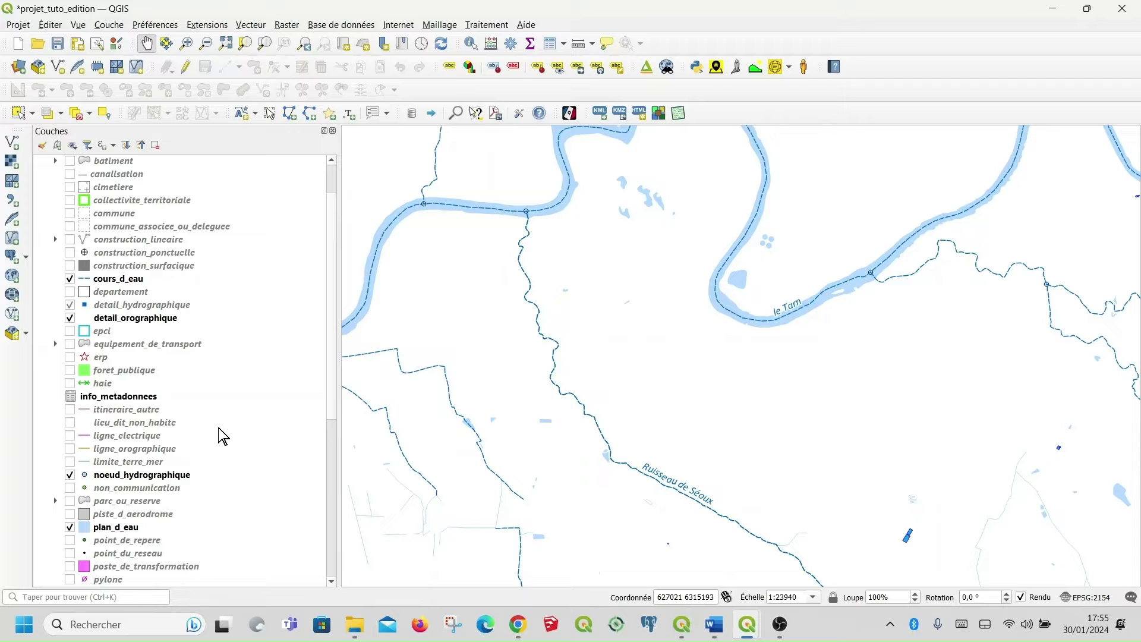
scroll(227, 429, "up", 1)
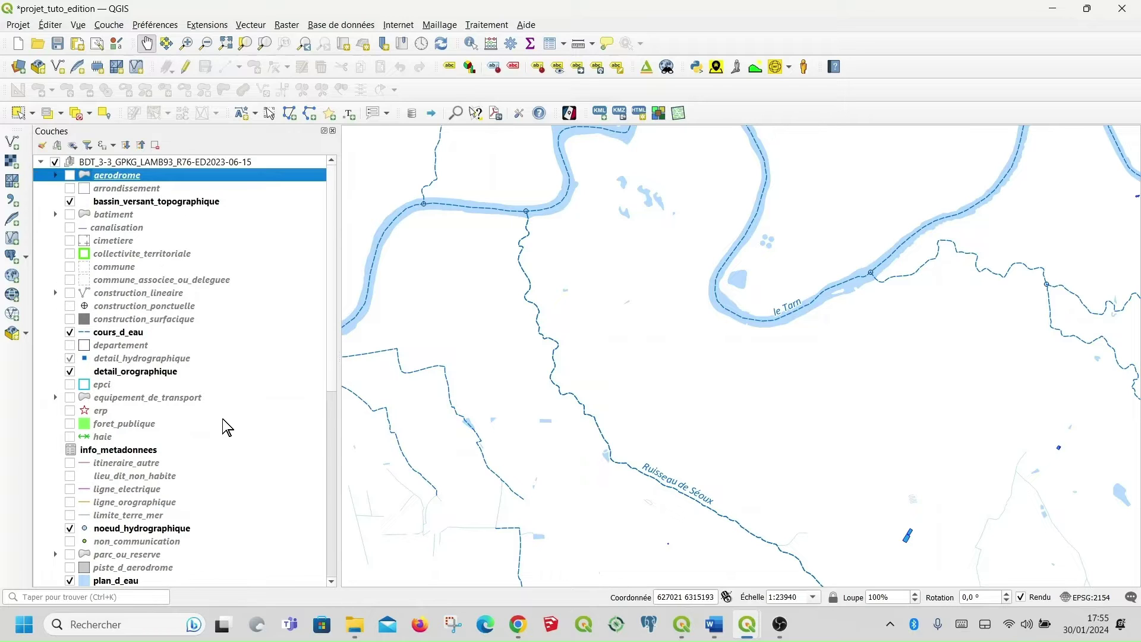
scroll(226, 426, "down", 1)
scroll(227, 422, "up", 1)
scroll(228, 416, "down", 3)
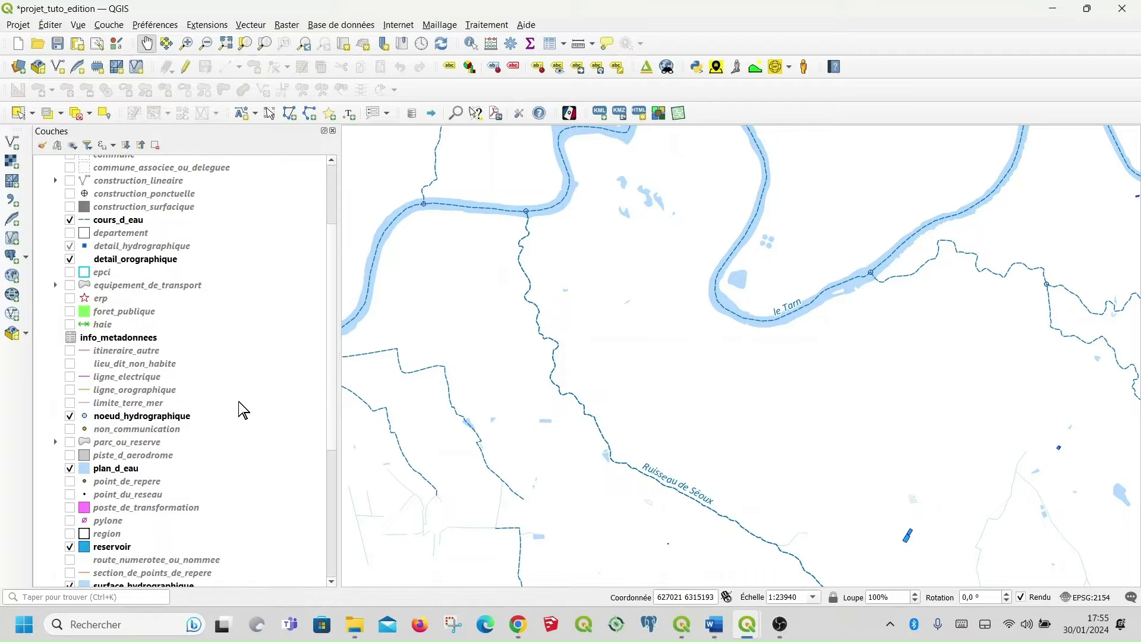
scroll(244, 410, "down", 1)
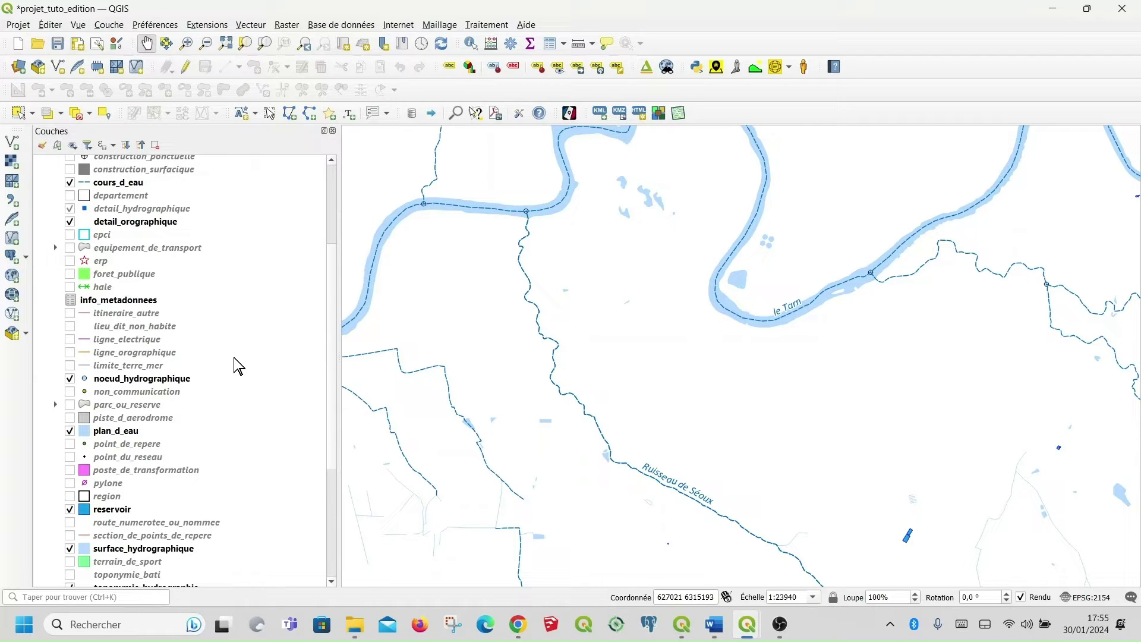
scroll(239, 367, "down", 3)
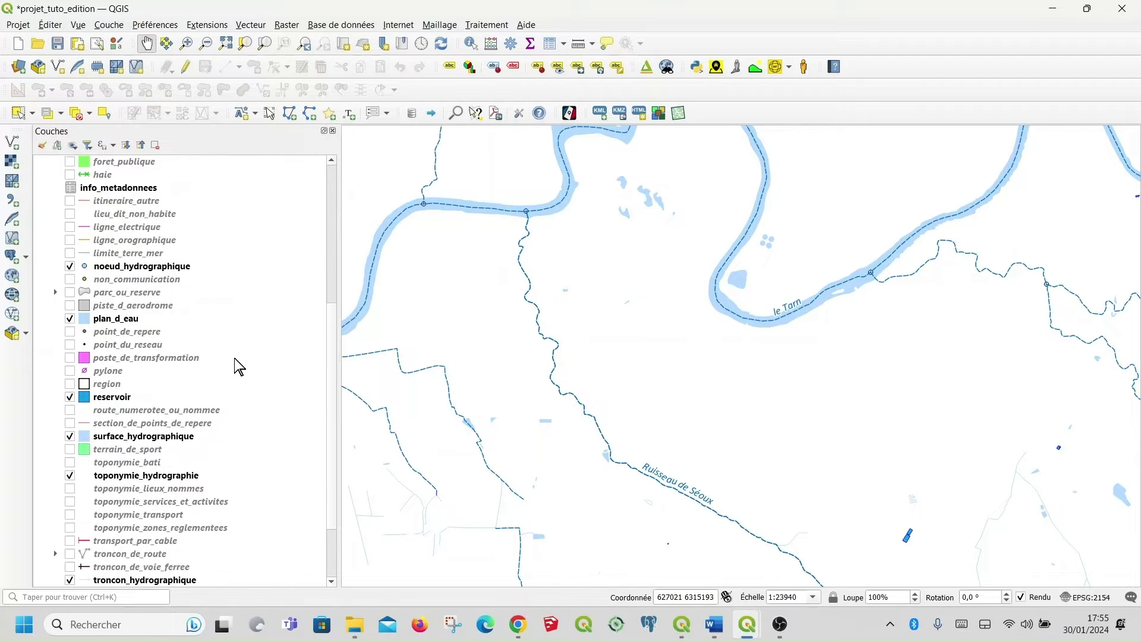
scroll(239, 366, "down", 2)
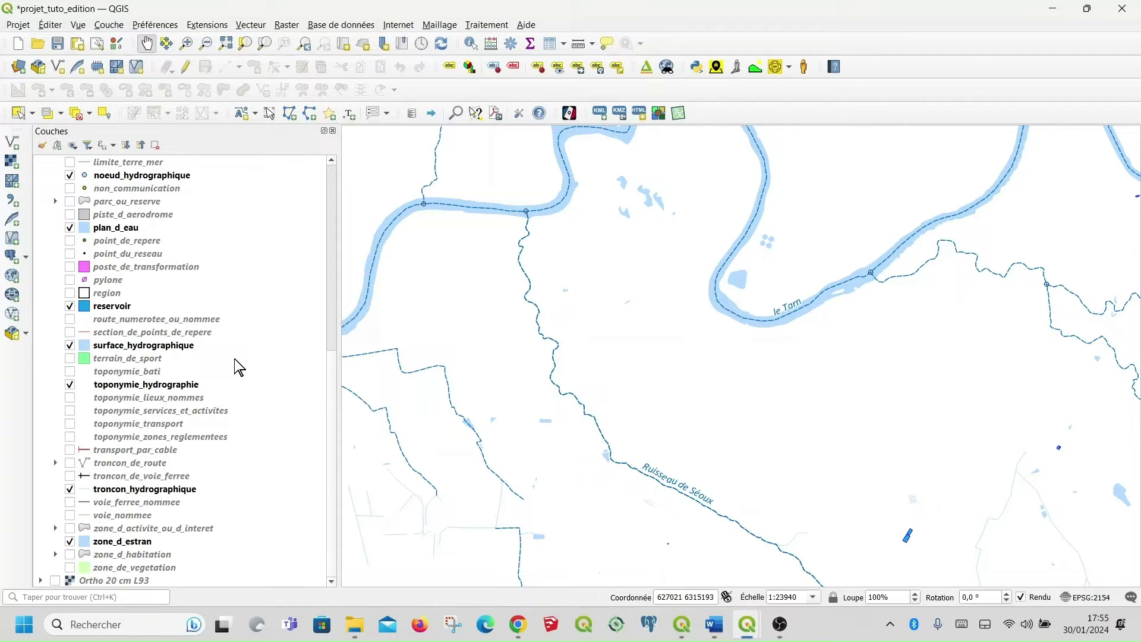
scroll(241, 438, "up", 9)
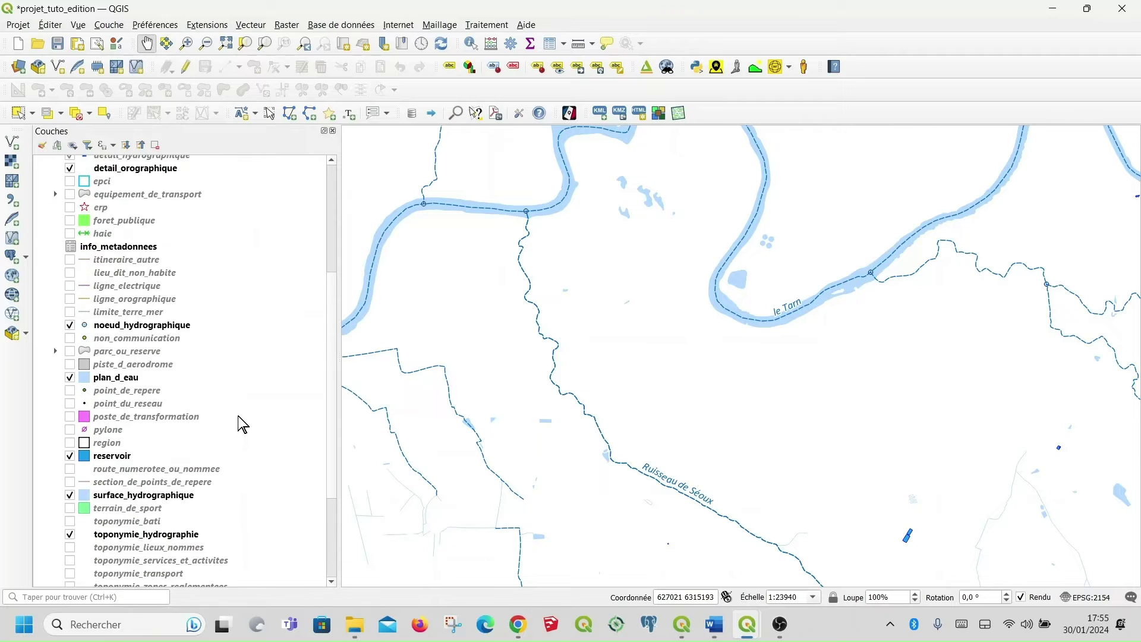
scroll(241, 414, "up", 1)
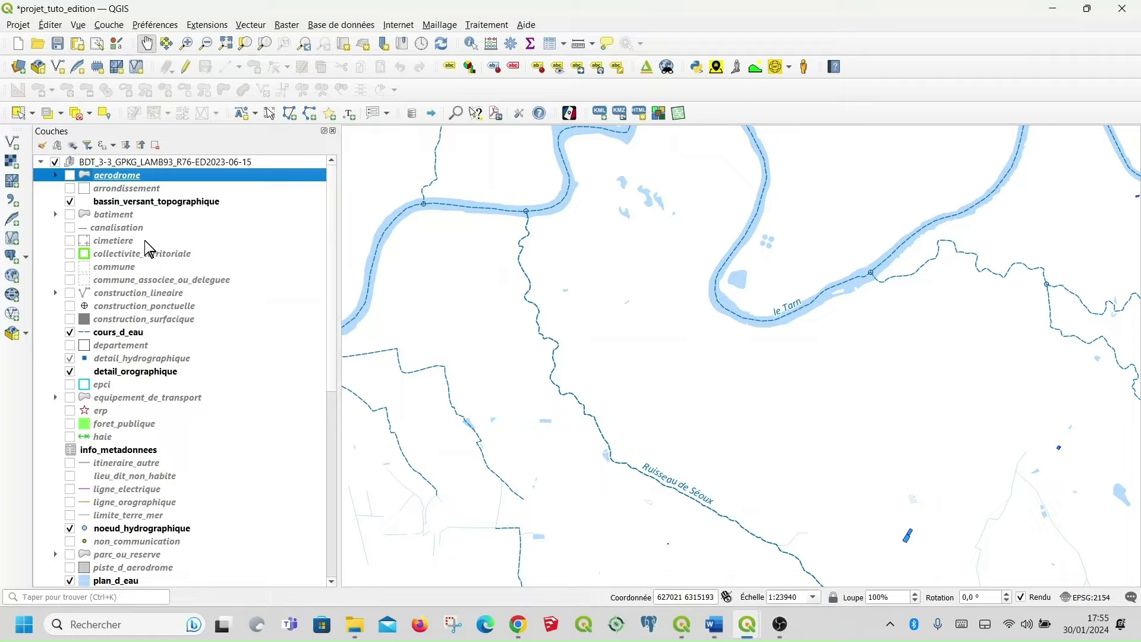
Save the displayed hydrography layers as a new map theme named "hydrograhie".
left_click(72, 146)
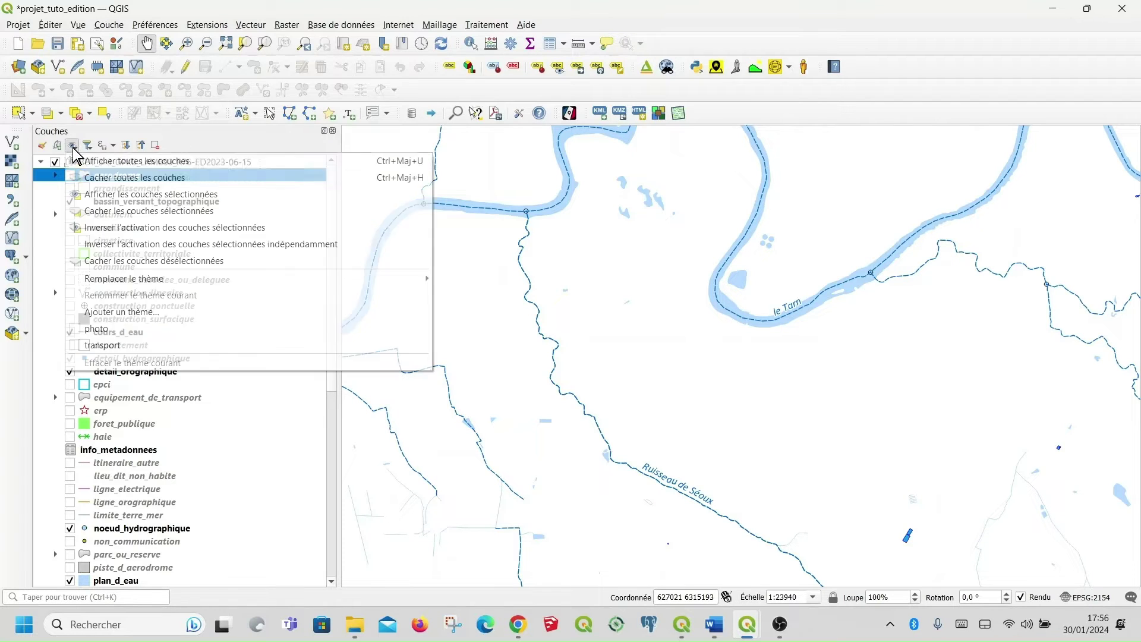
left_click(141, 315)
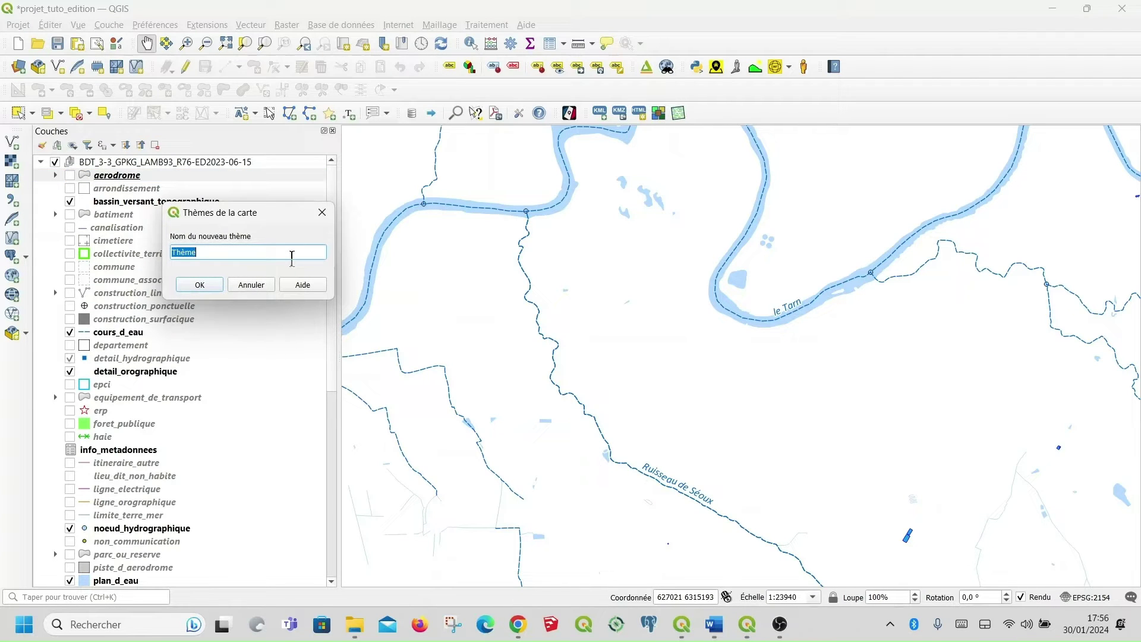
type("hydrograhie")
left_click(202, 286)
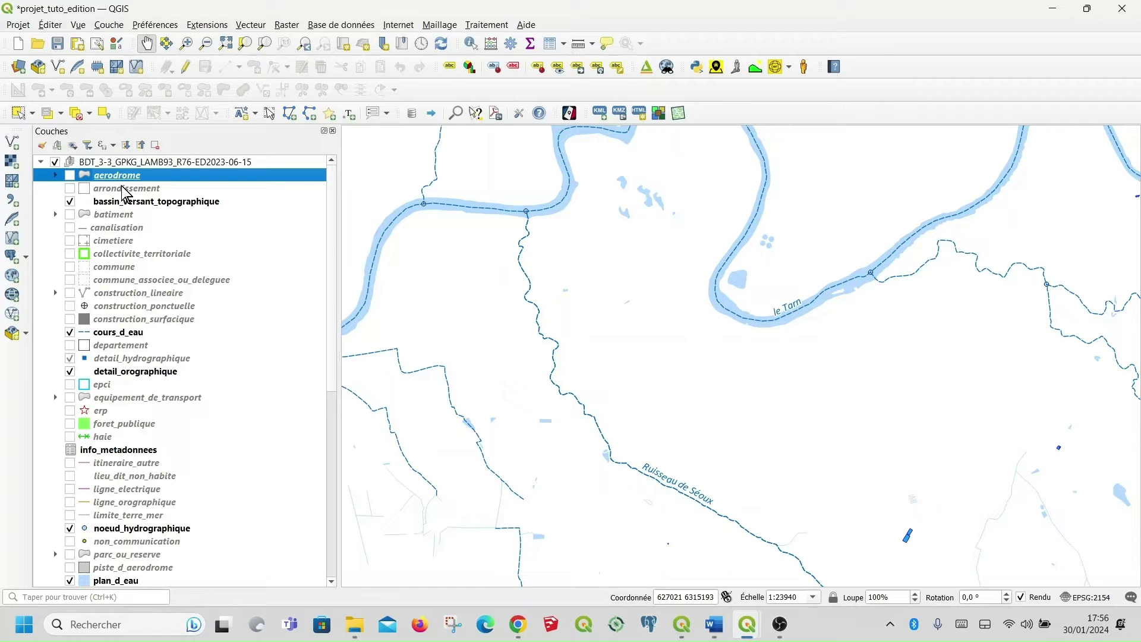
Apply the "photo" map theme and view the orthophoto over a wider area.
left_click(72, 145)
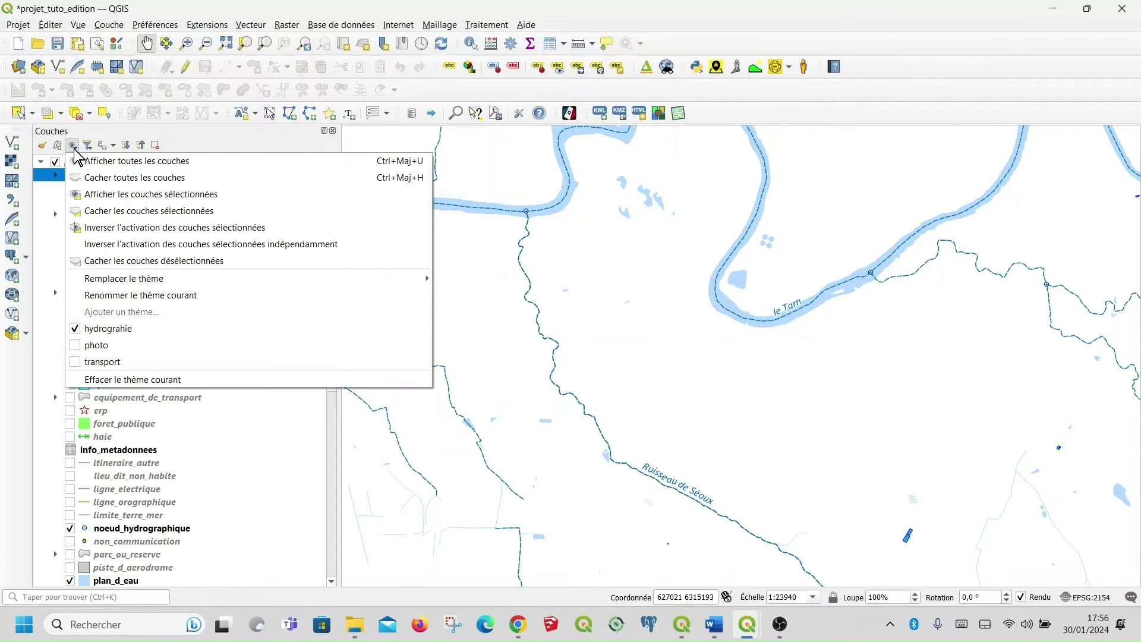
left_click(76, 349)
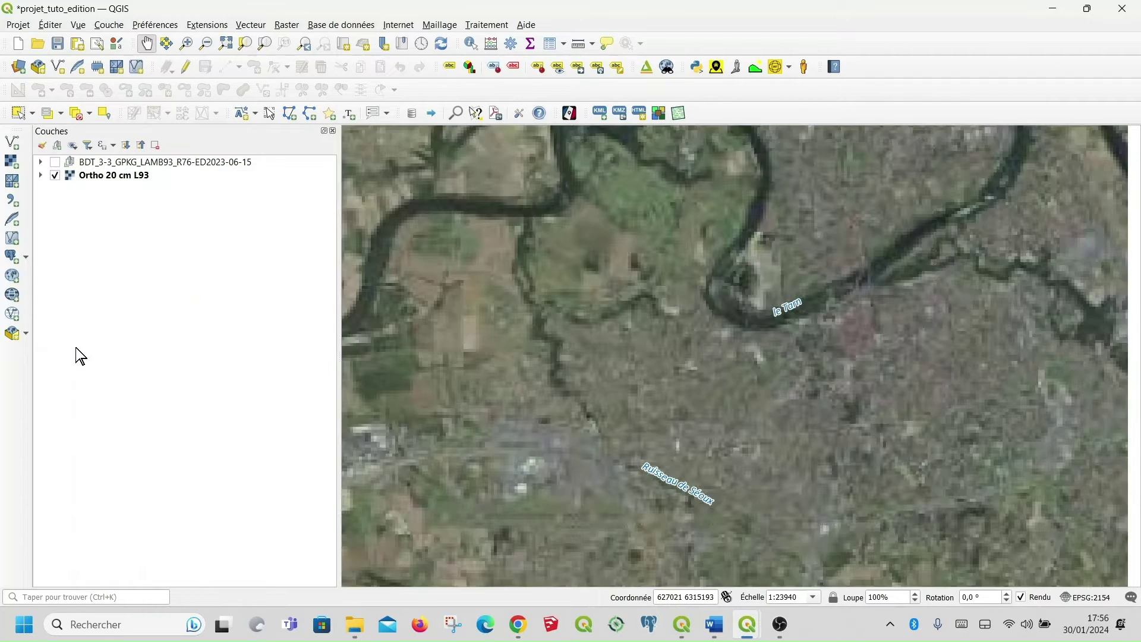
scroll(598, 331, "down", 2)
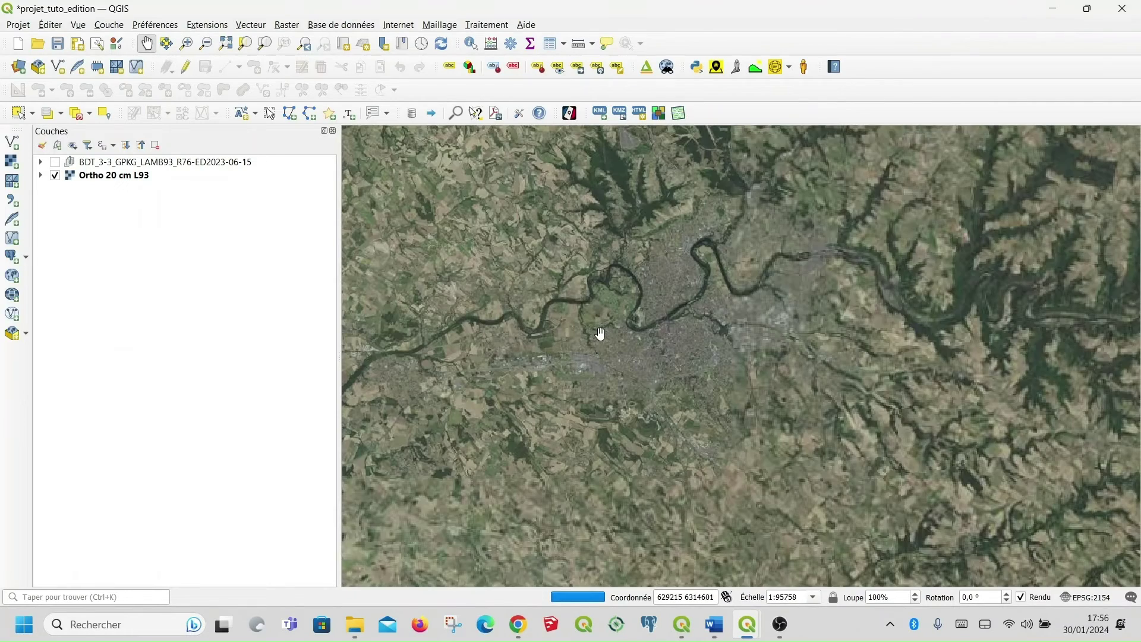
Apply the "transport" map theme and check how the transport layers are displayed at several scales.
left_click(72, 145)
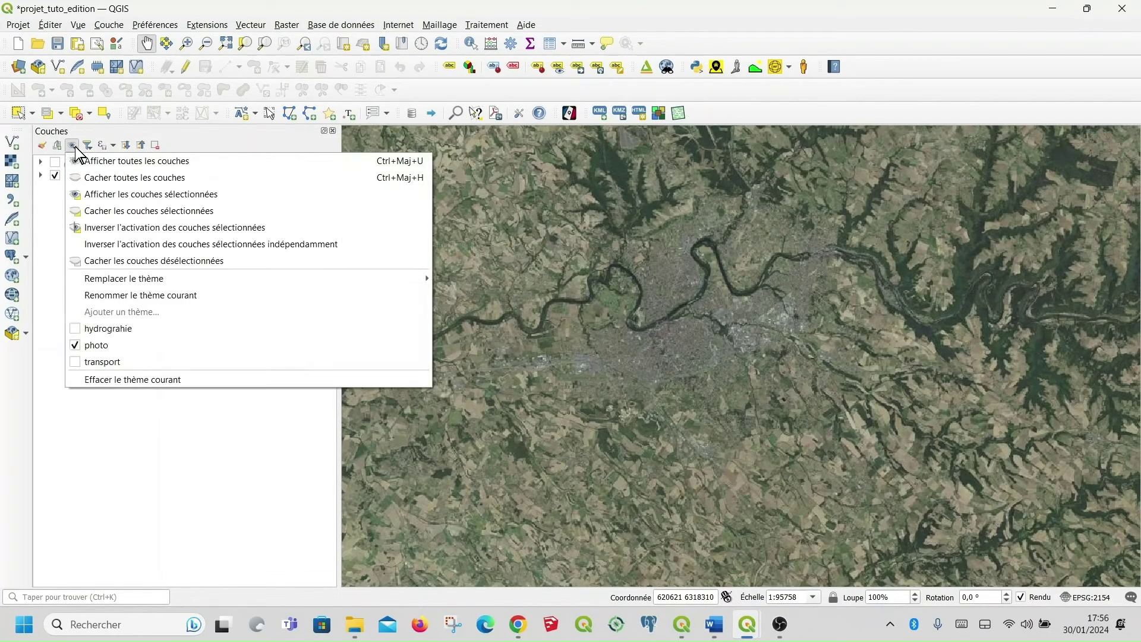
left_click(79, 362)
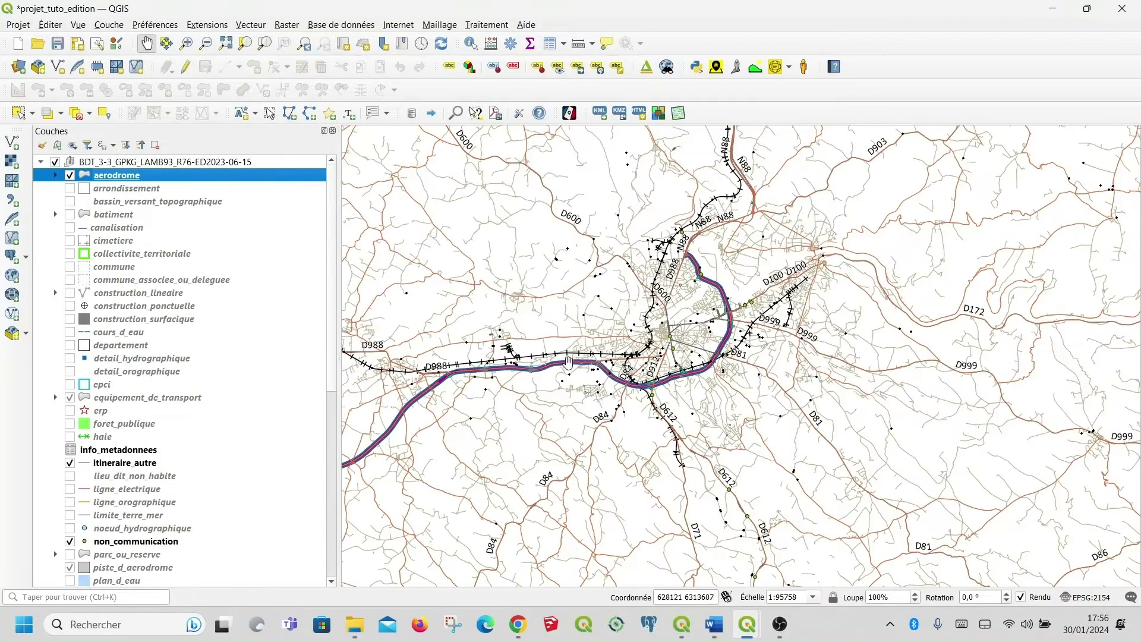
scroll(682, 332, "up", 1)
scroll(682, 332, "up", 1)
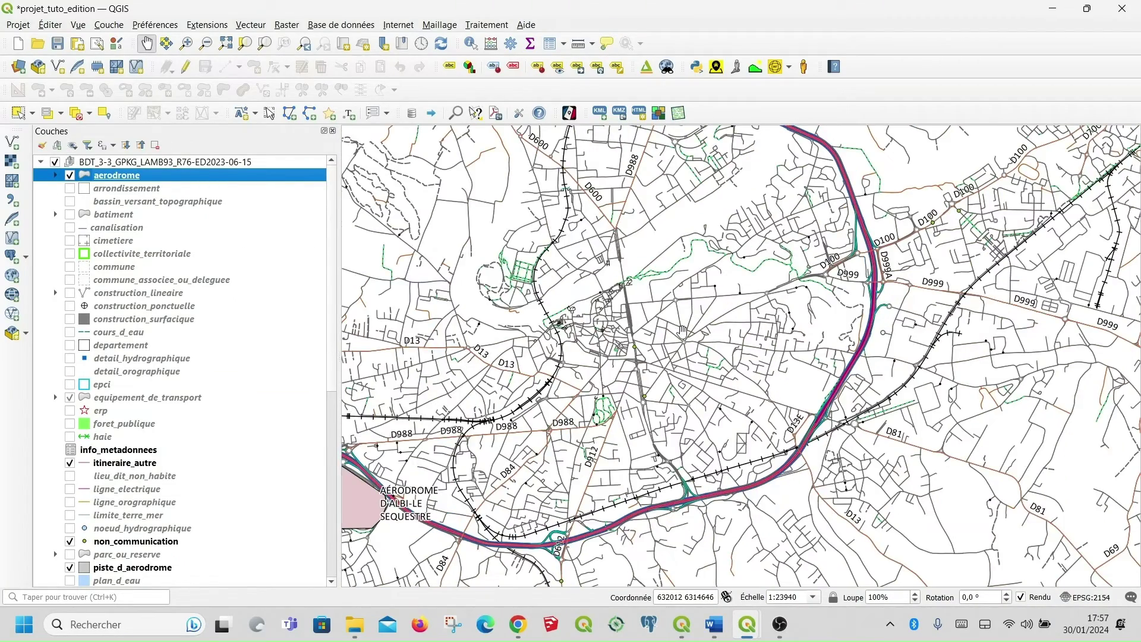
scroll(682, 332, "down", 1)
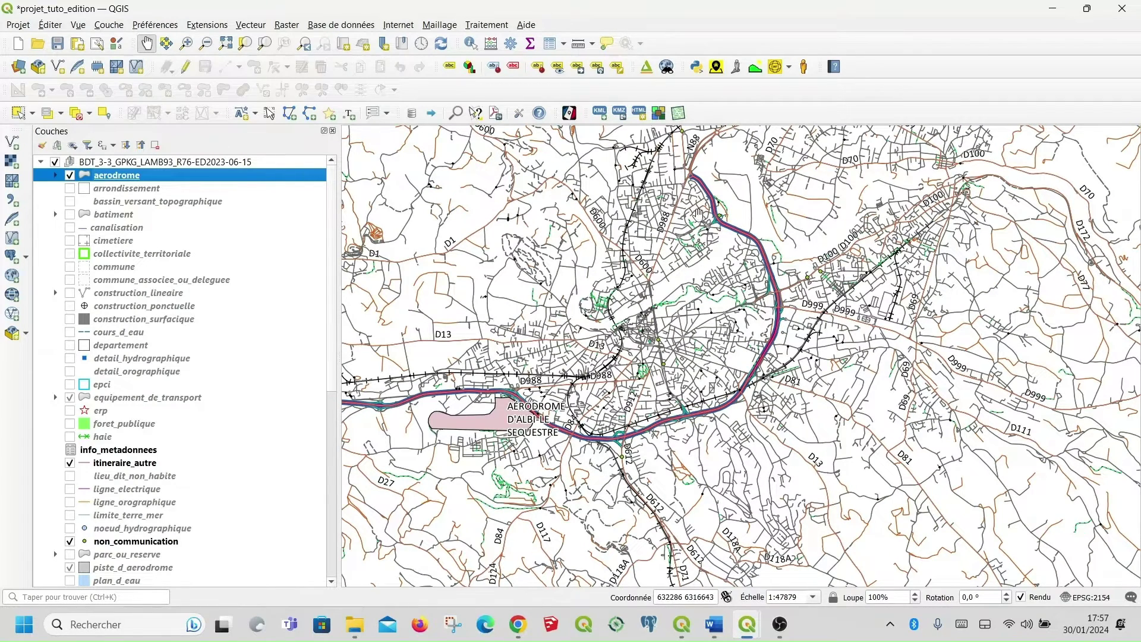
scroll(716, 293, "down", 1)
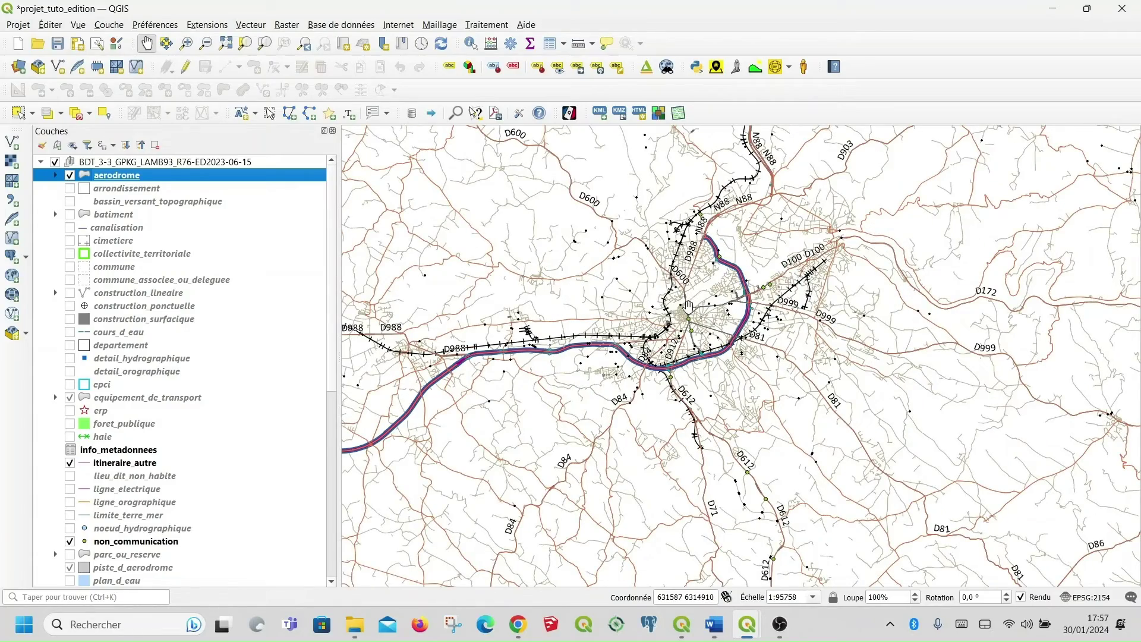
scroll(662, 312, "up", 1)
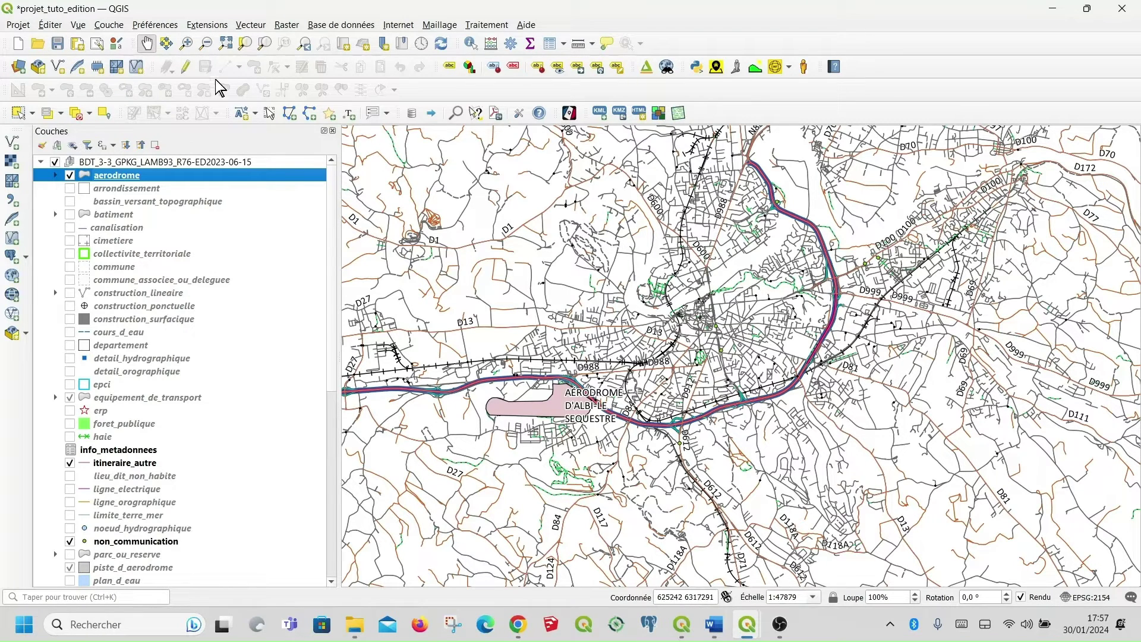
Save the project with its map themes.
left_click(57, 43)
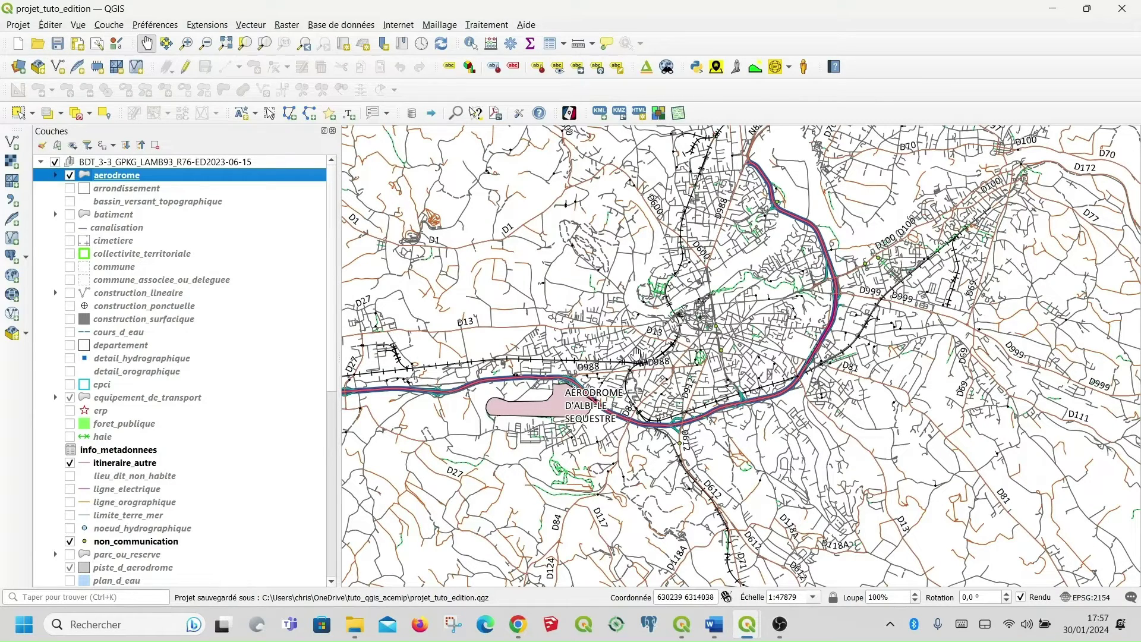
scroll(660, 364, "down", 1)
scroll(708, 331, "down", 1)
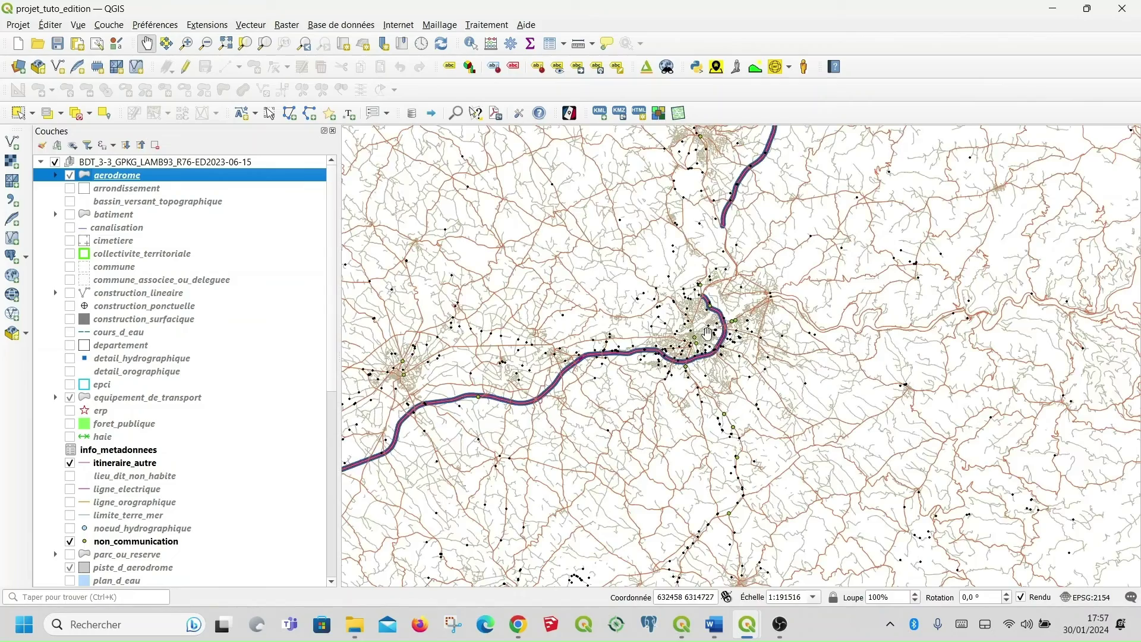
scroll(710, 330, "down", 1)
Save the display of all BD TOPO layers, with the orthophoto hidden, as a new map theme named "bdtopo".
scroll(706, 333, "up", 1)
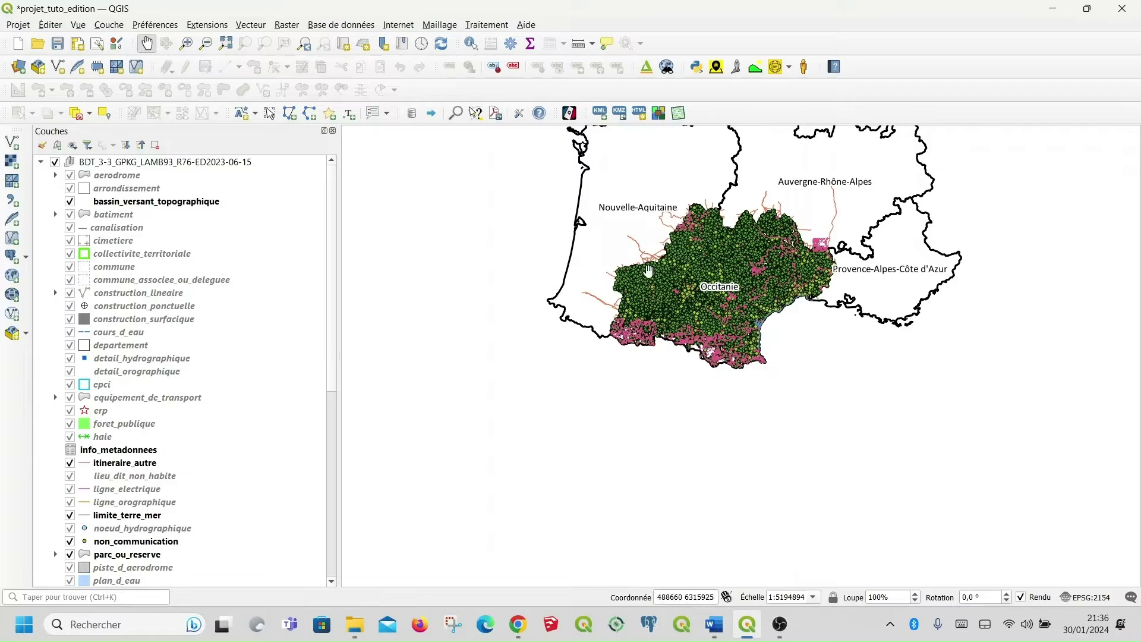
scroll(721, 268, "up", 2)
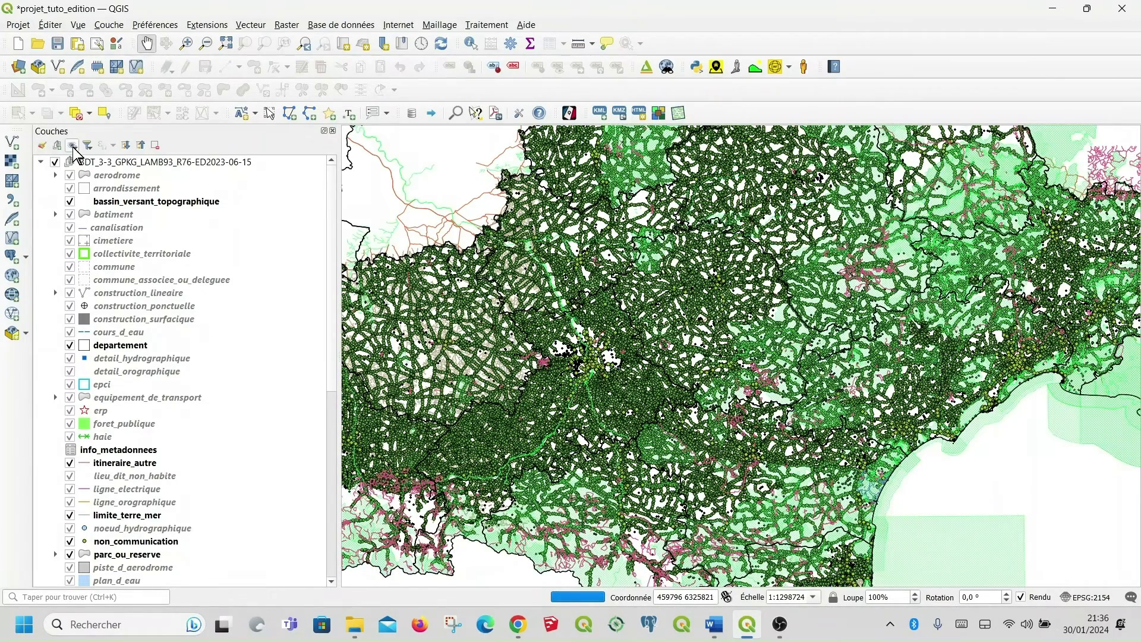
left_click(37, 161)
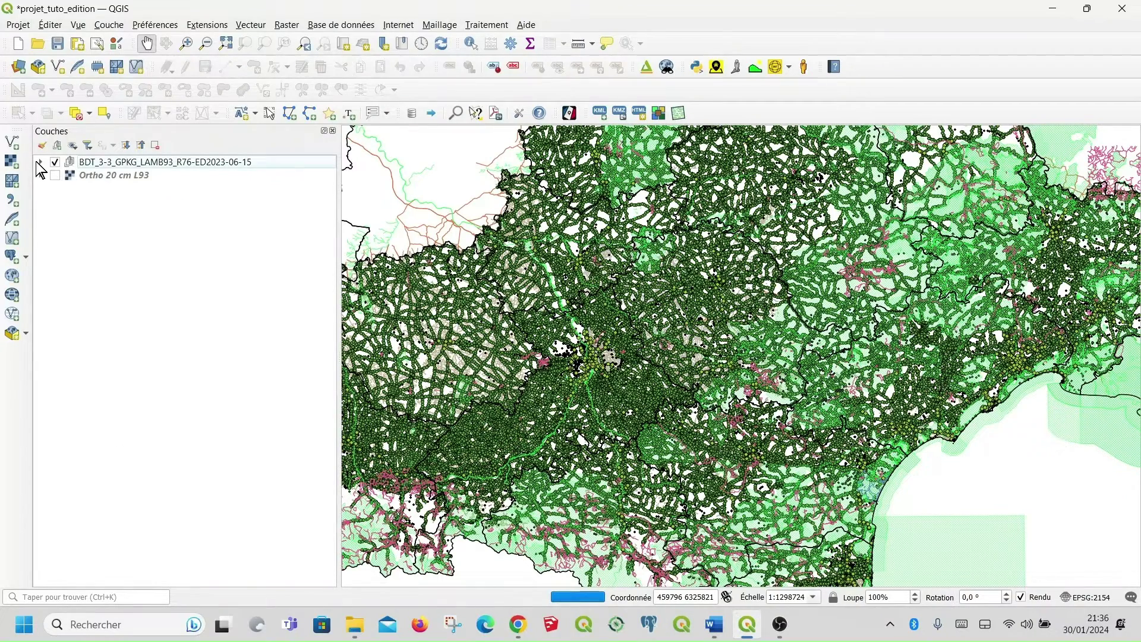
left_click(40, 162)
scroll(171, 228, "down", 2)
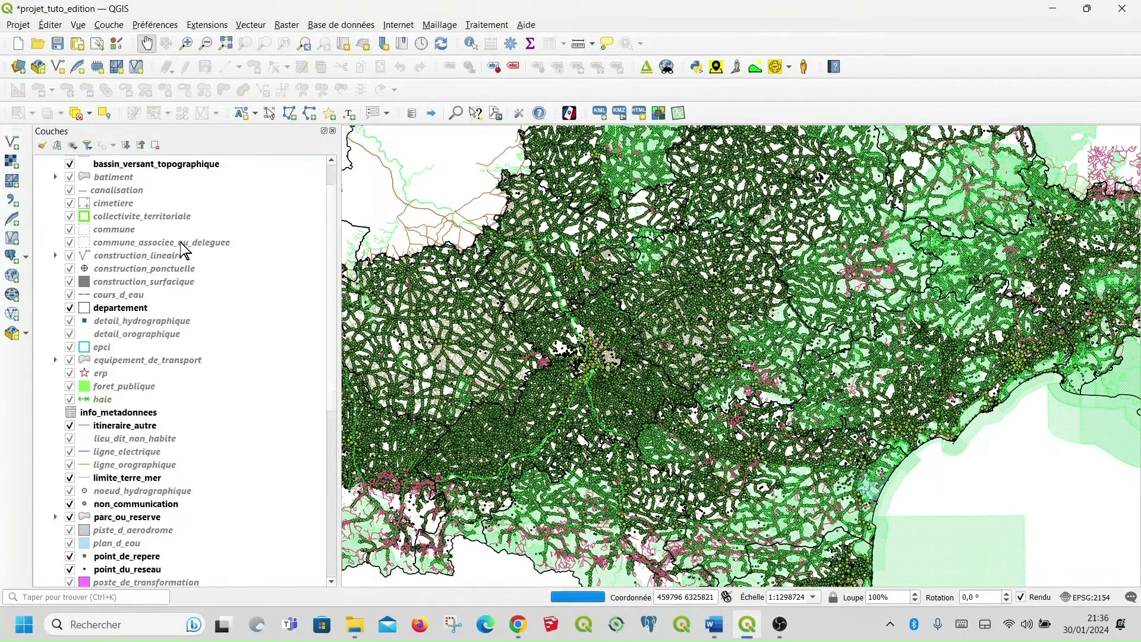
scroll(171, 237, "up", 2)
left_click(72, 145)
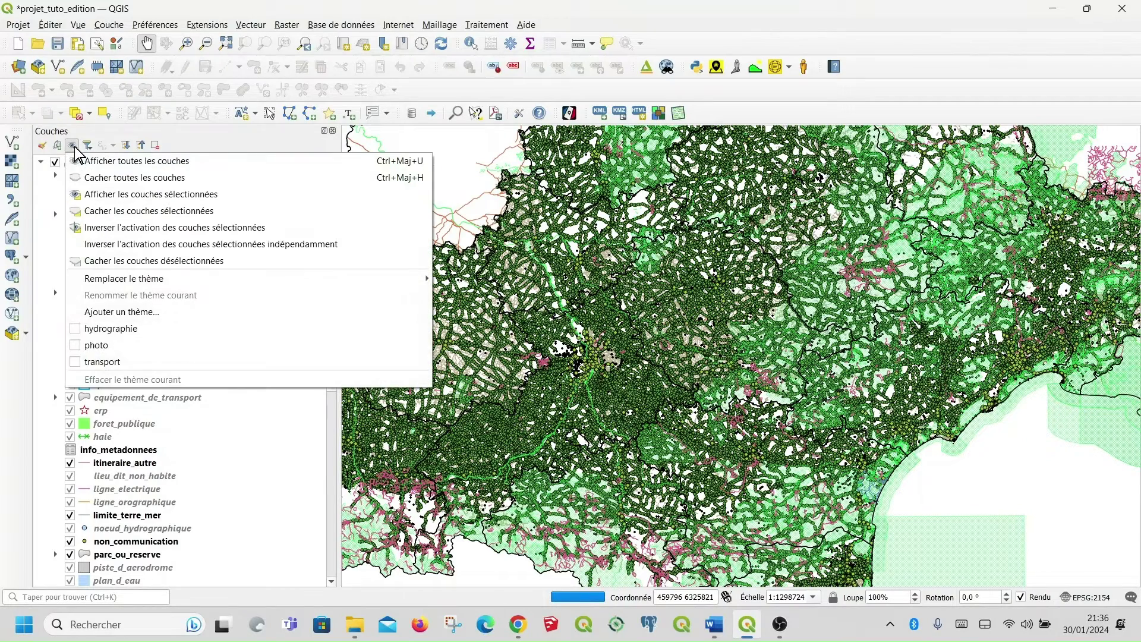
left_click(165, 310)
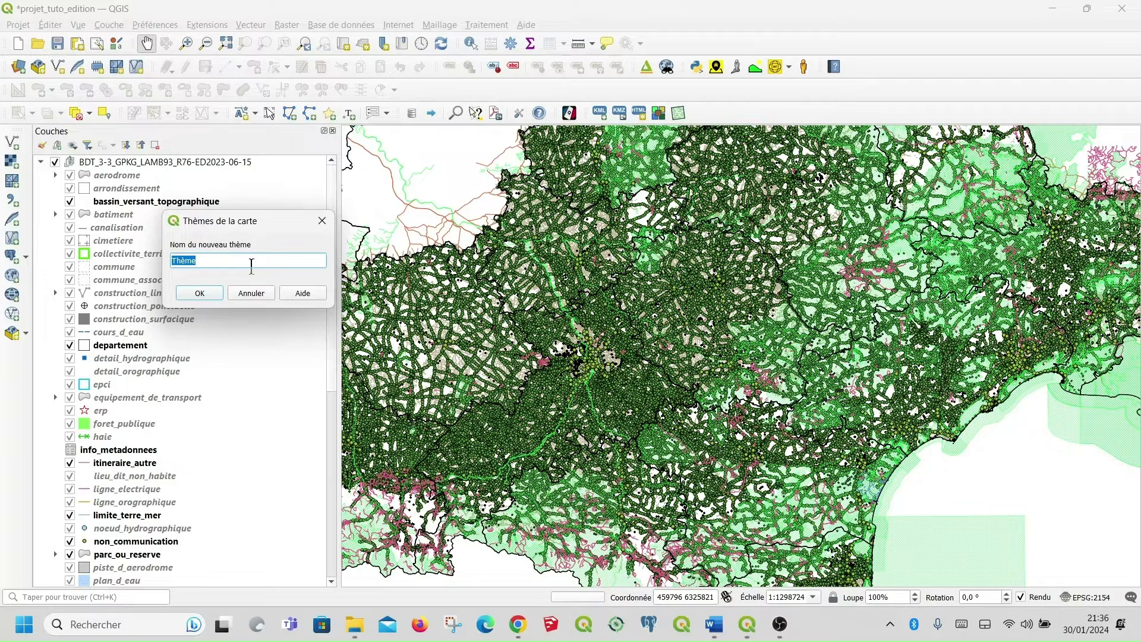
type("bdtopo")
left_click(202, 293)
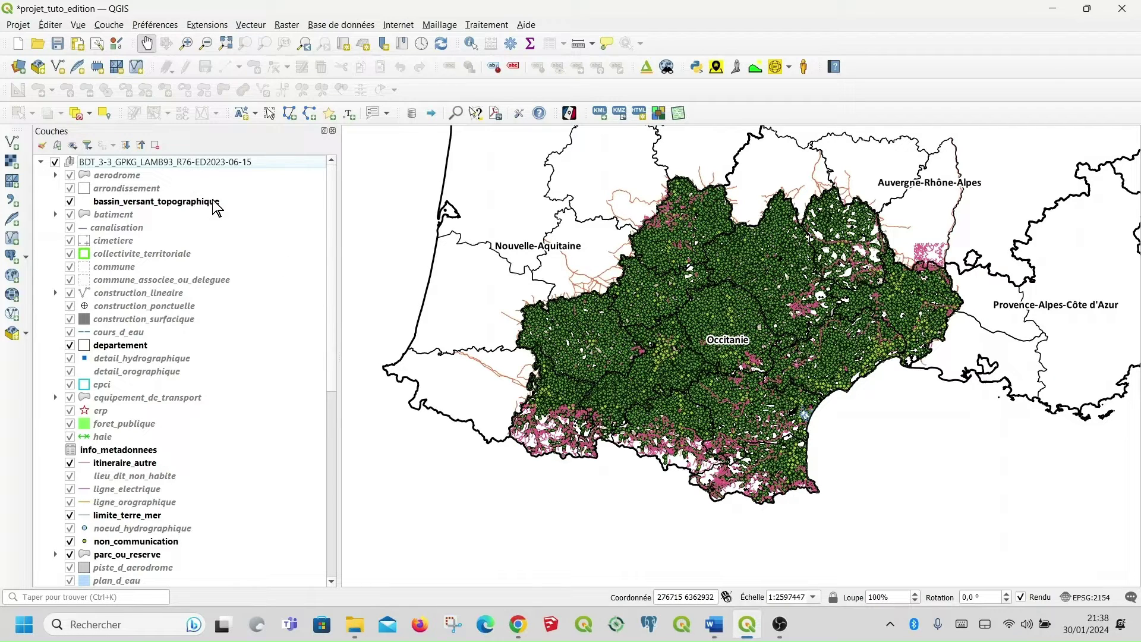
Duplicate the commune layer of the BD TOPO group.
scroll(213, 238, "down", 1)
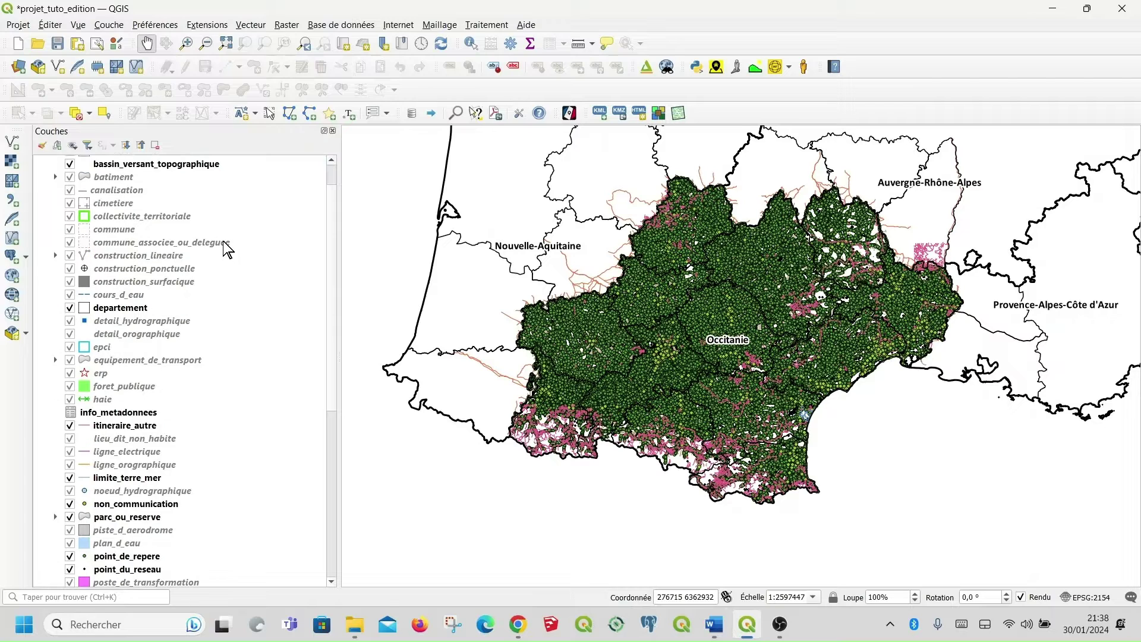
scroll(227, 250, "down", 2)
scroll(214, 276, "up", 2)
left_click(159, 229)
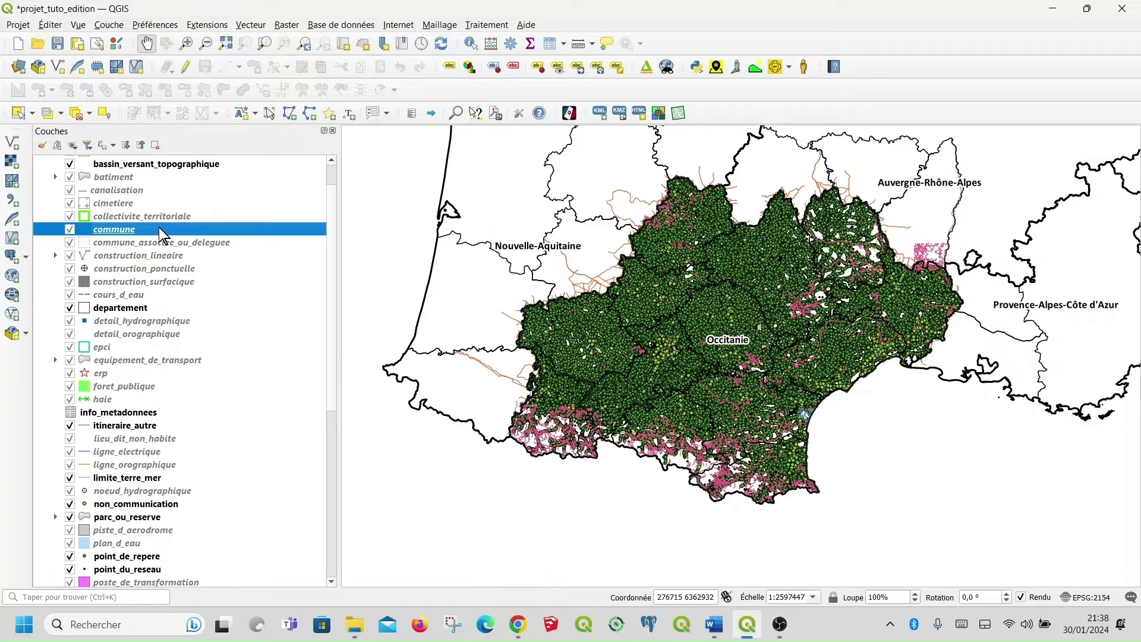
right_click(158, 228)
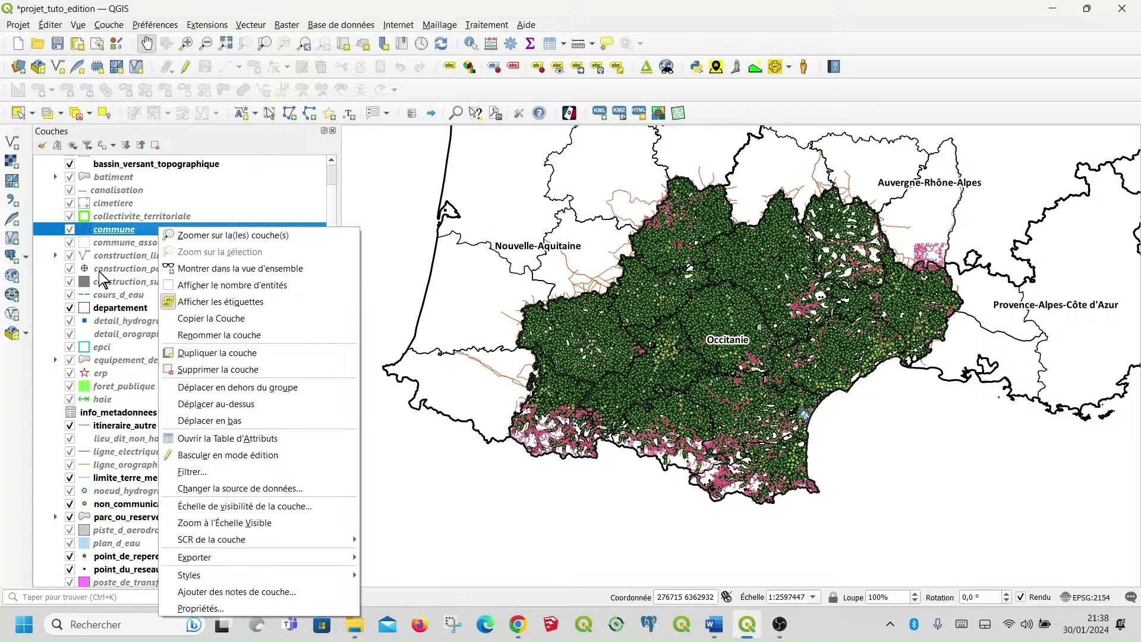
left_click(110, 232)
right_click(108, 231)
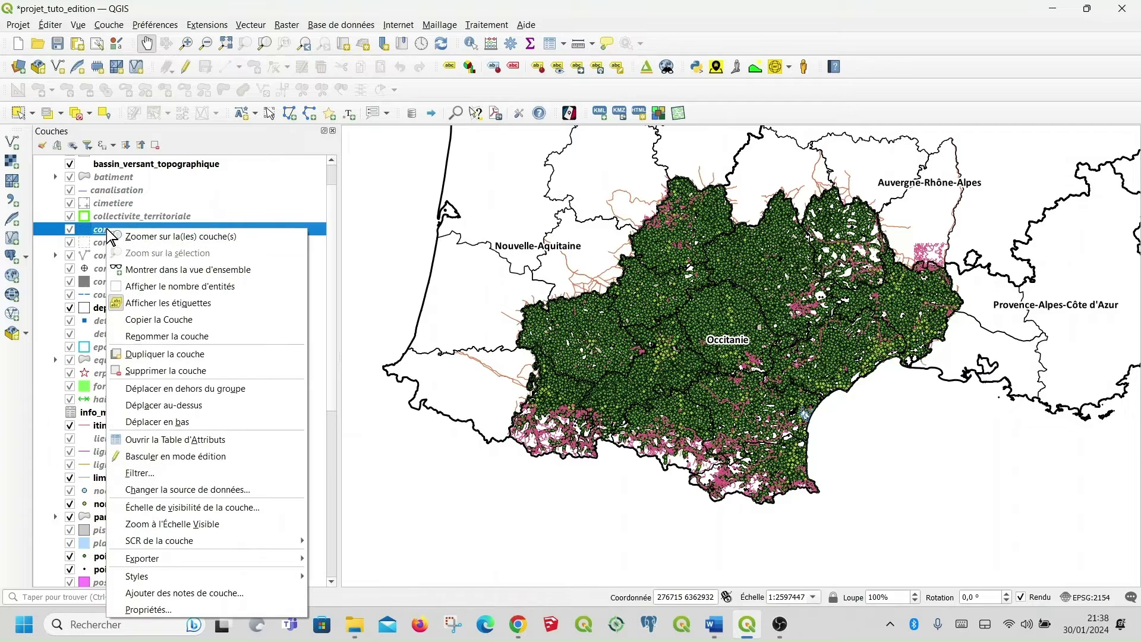
left_click(186, 351)
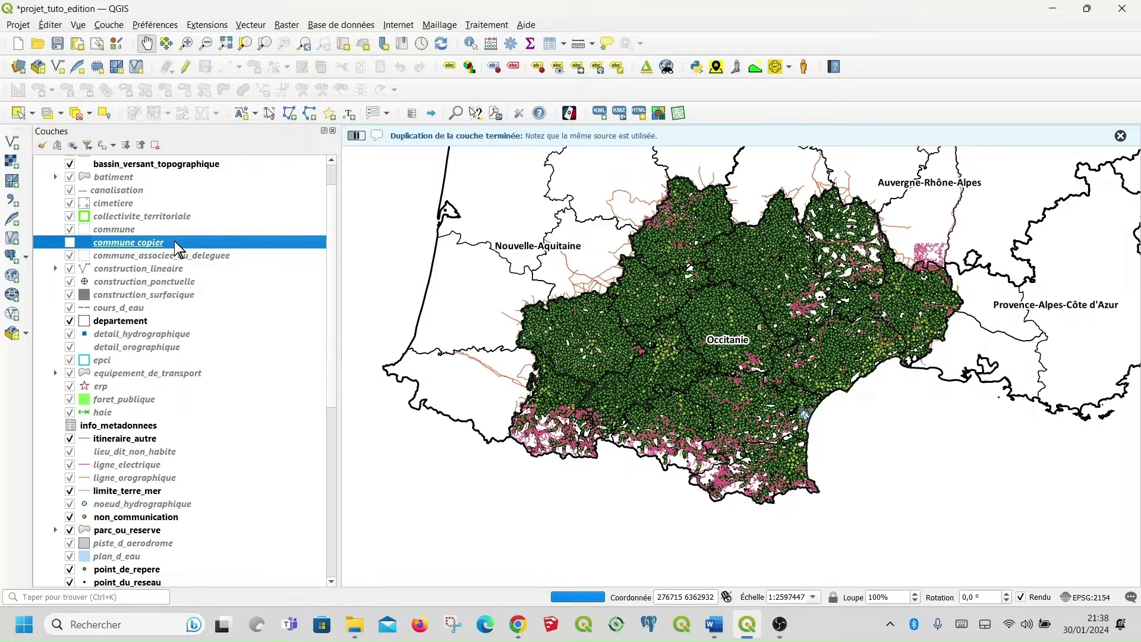
Move the copied commune layer out of the BD TOPO group to the head of the layer list and rename it "atlas_commune".
left_click_drag(176, 243, 165, 159)
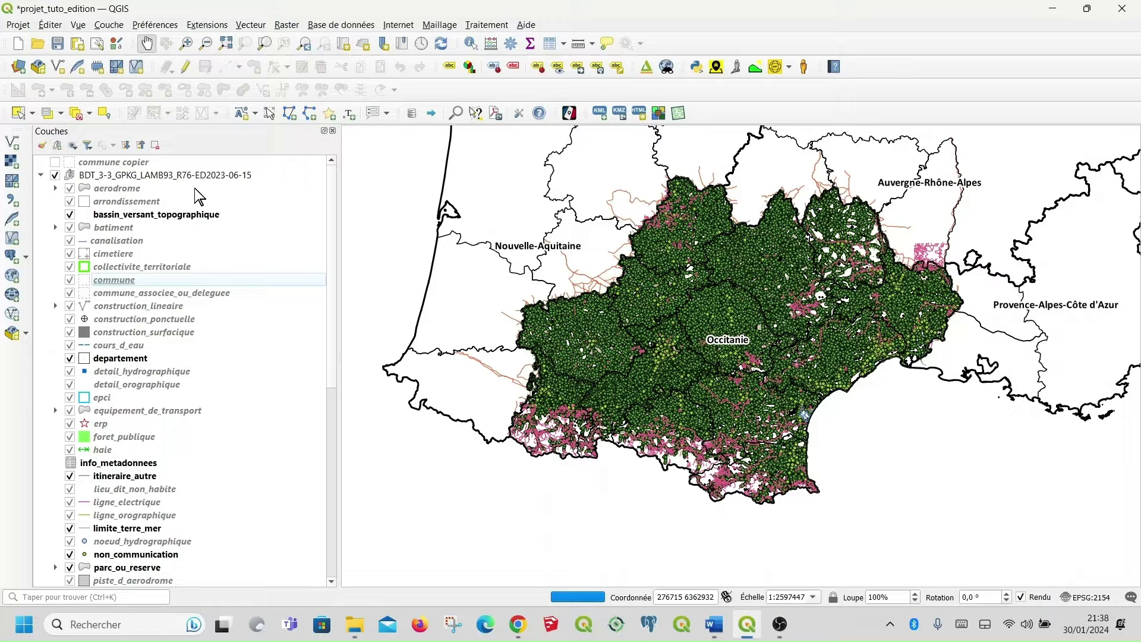
right_click(146, 164)
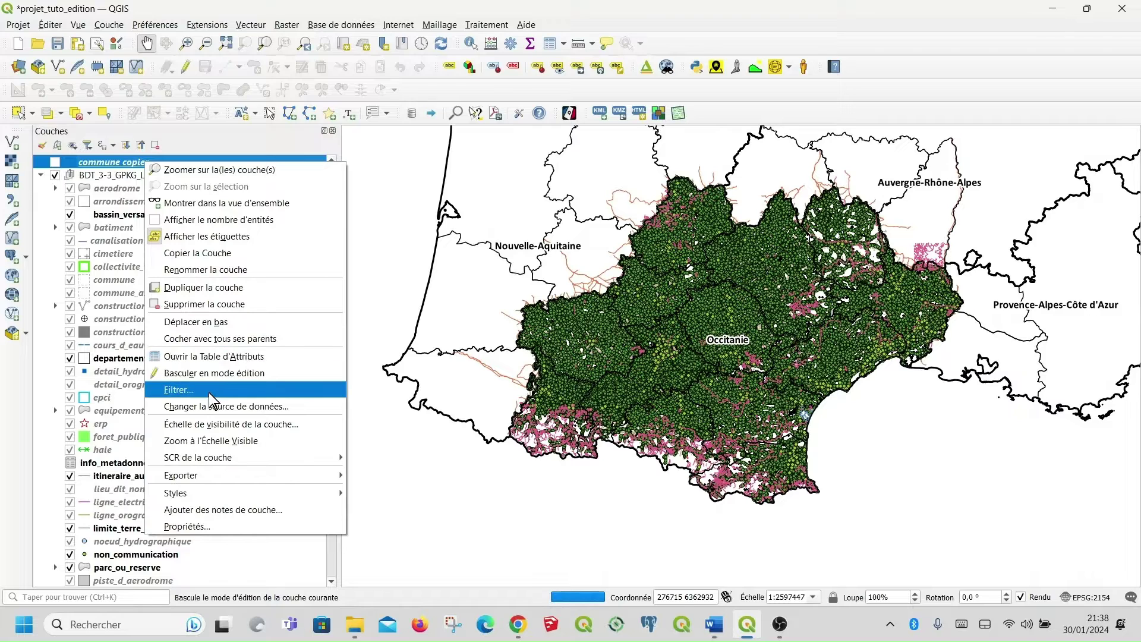
left_click(213, 270)
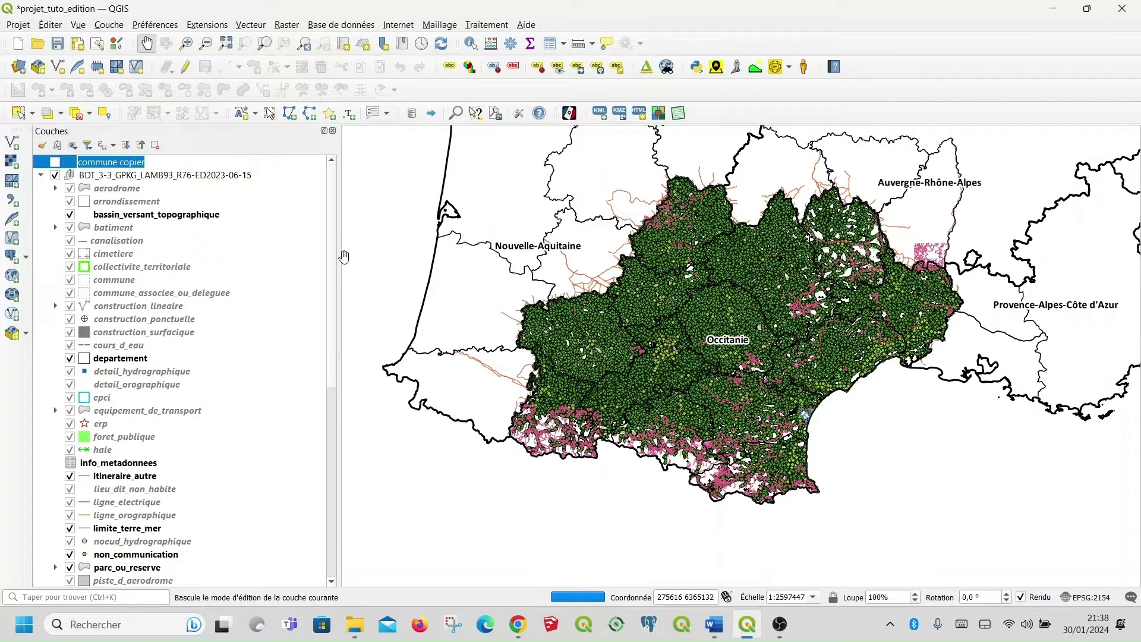
type("a")
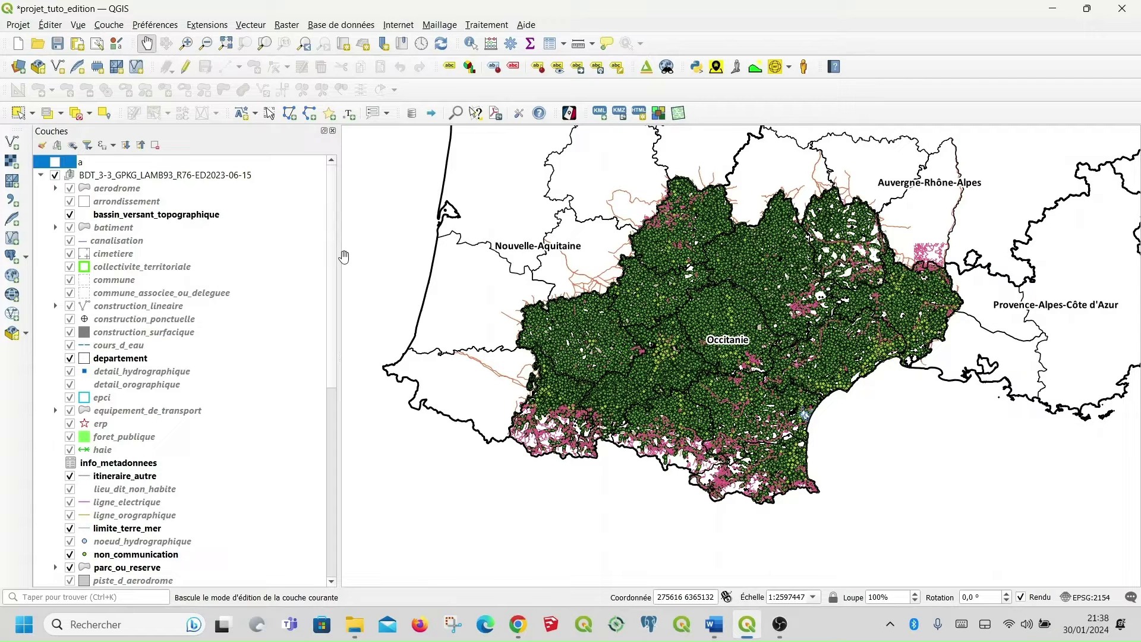
type("tlas_commune")
left_click(296, 319)
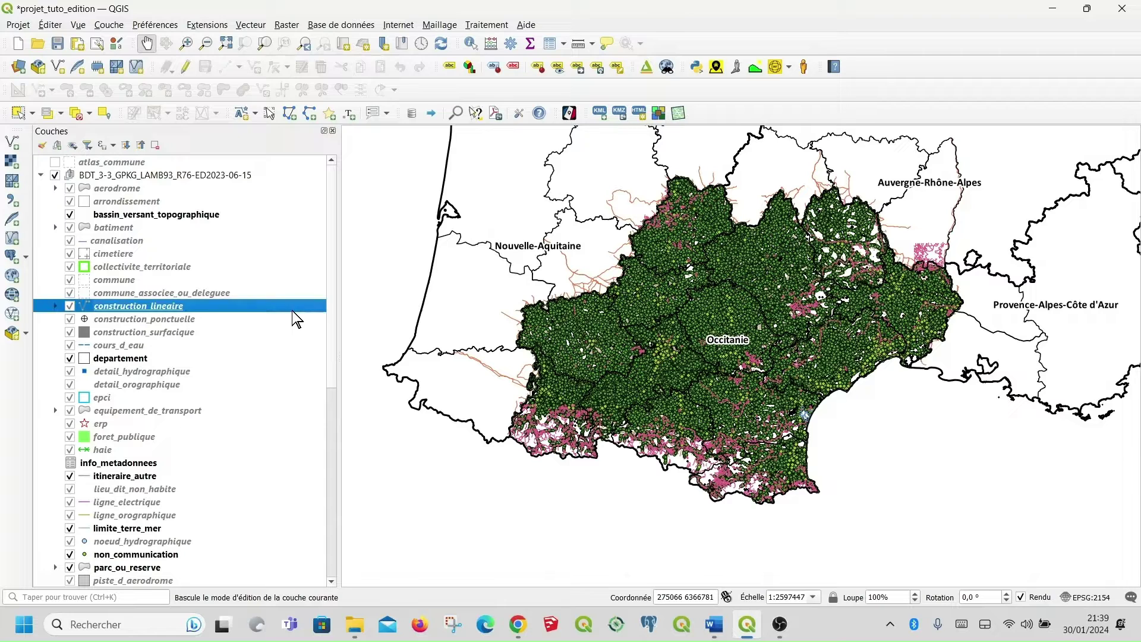
Disable the scale-dependent visibility of atlas_commune and display this layer alone, with the BD TOPO group hidden.
left_click(55, 176)
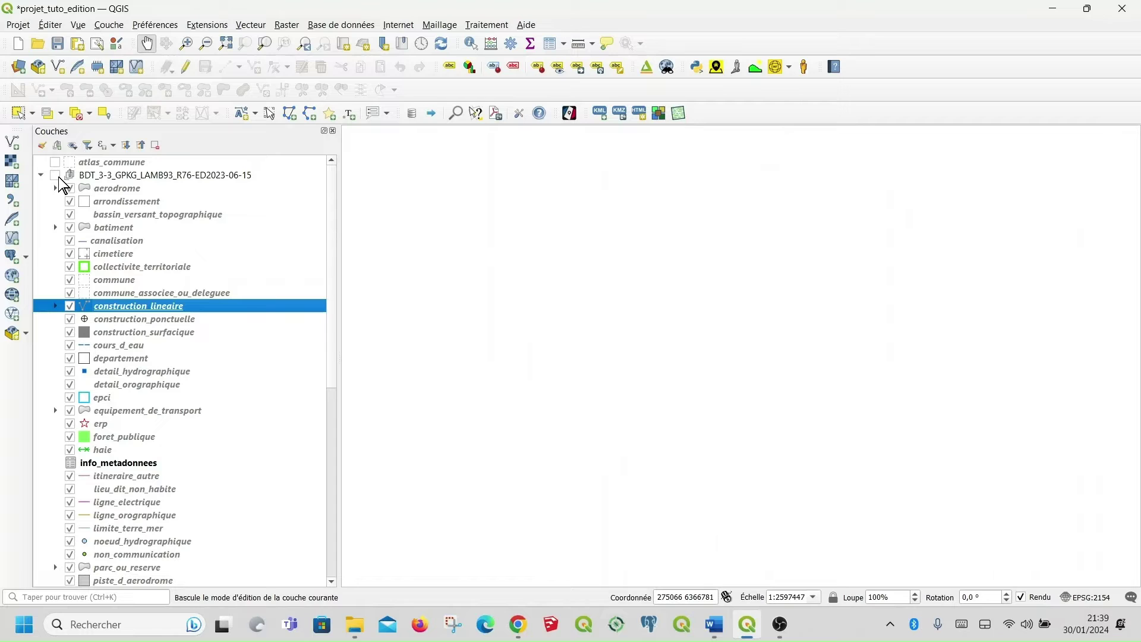
right_click(209, 168)
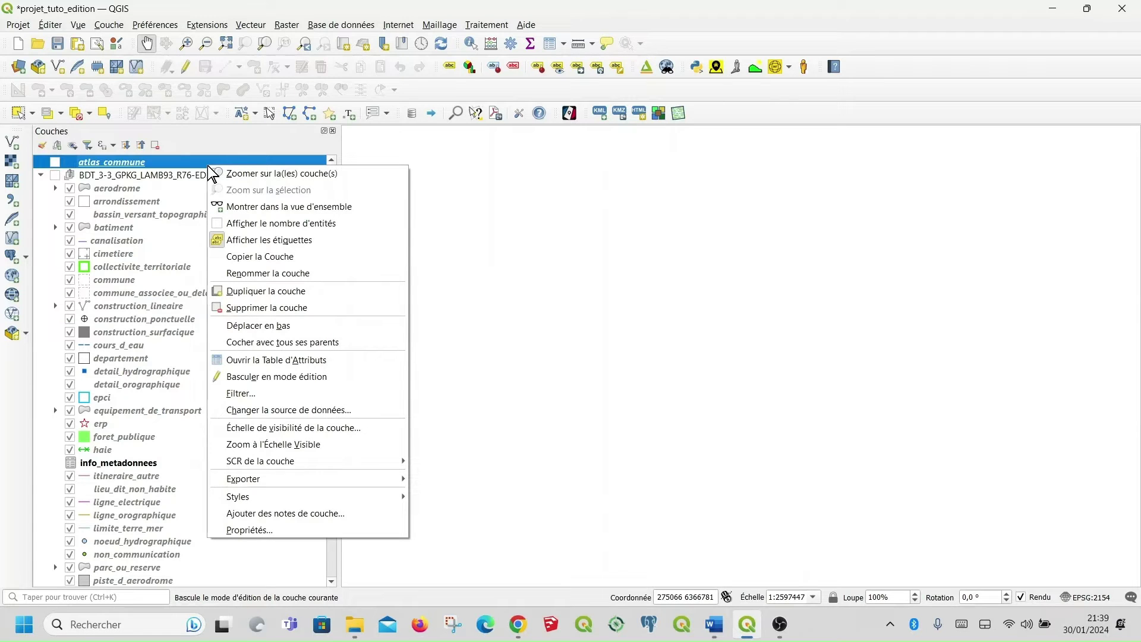
left_click(314, 429)
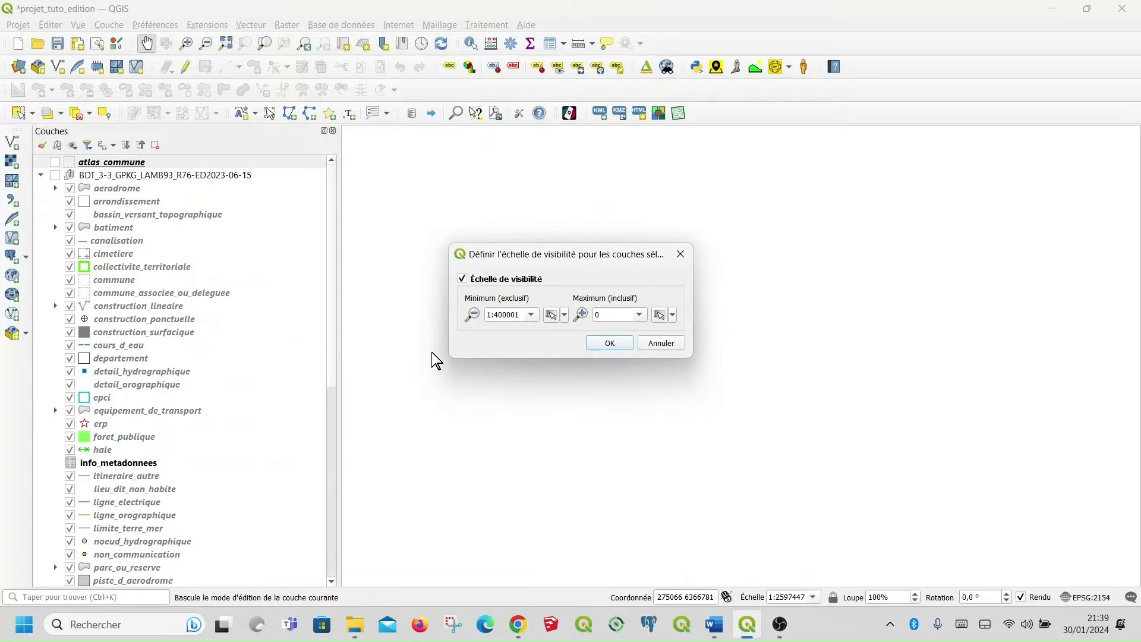
left_click(506, 284)
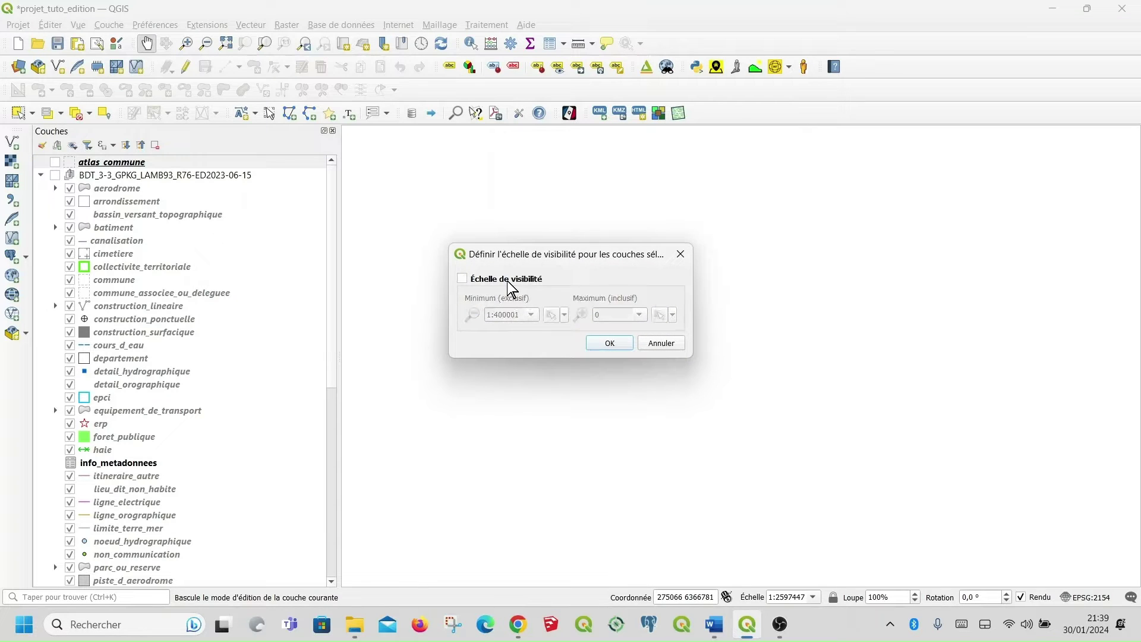
left_click(610, 345)
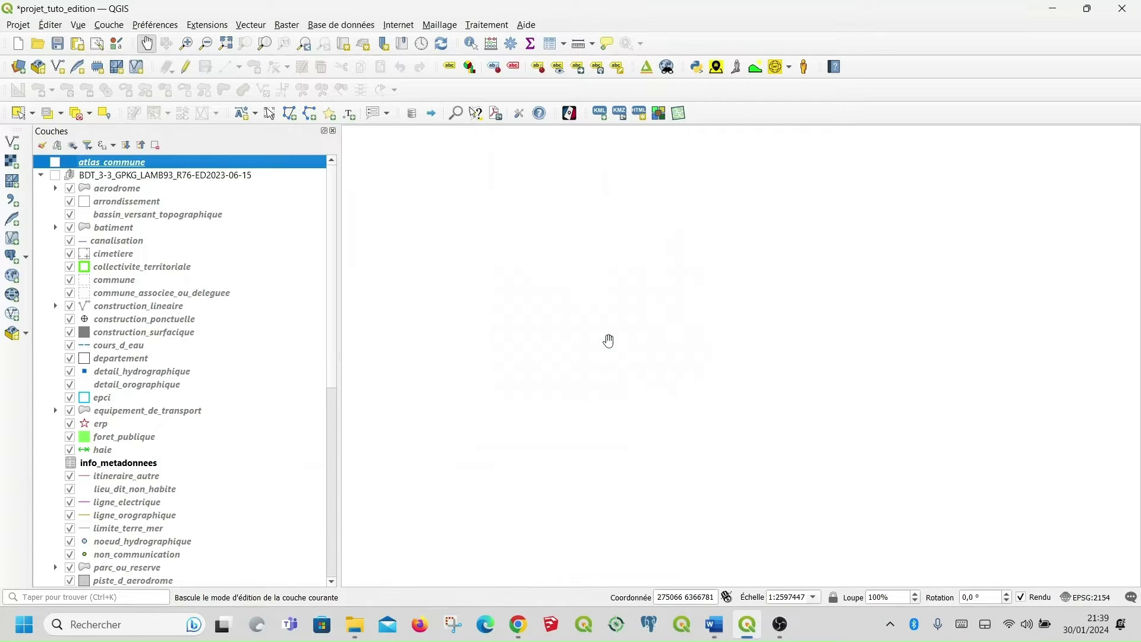
left_click(54, 162)
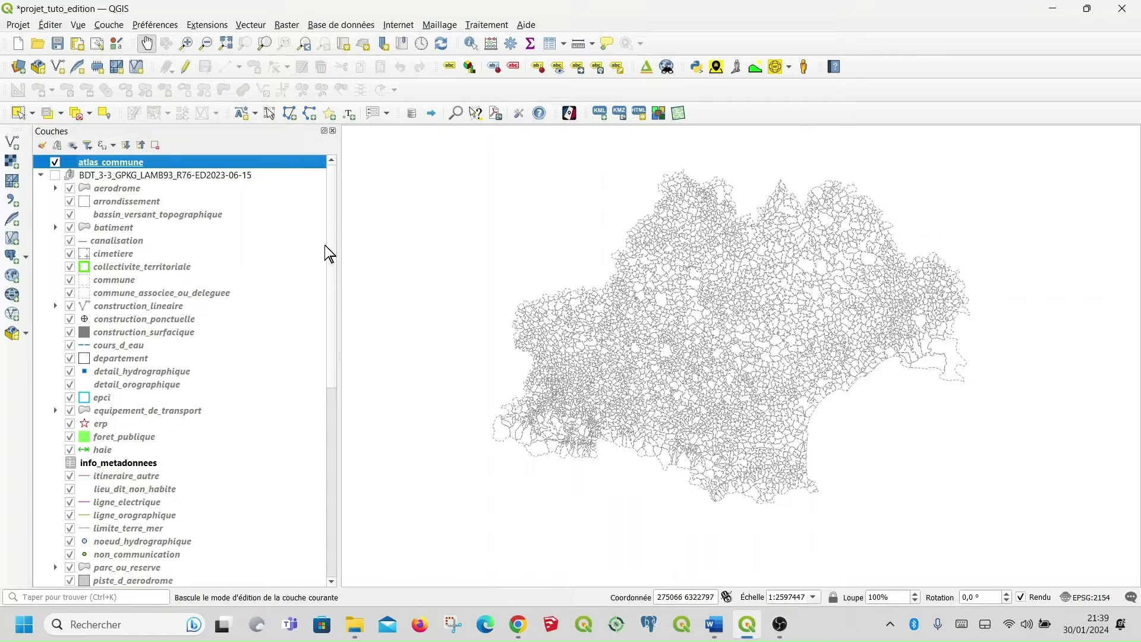
Give the simple fill of atlas_commune an off-white fill colour, the Ligne continue stroke style and the Continue fill style.
right_click(271, 163)
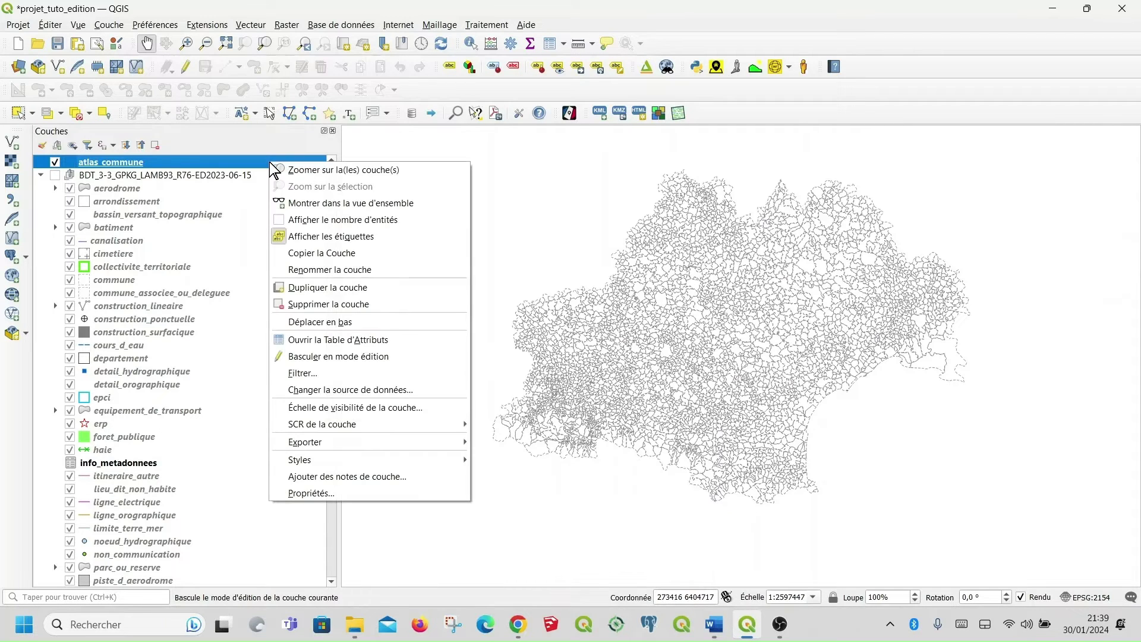
left_click(284, 492)
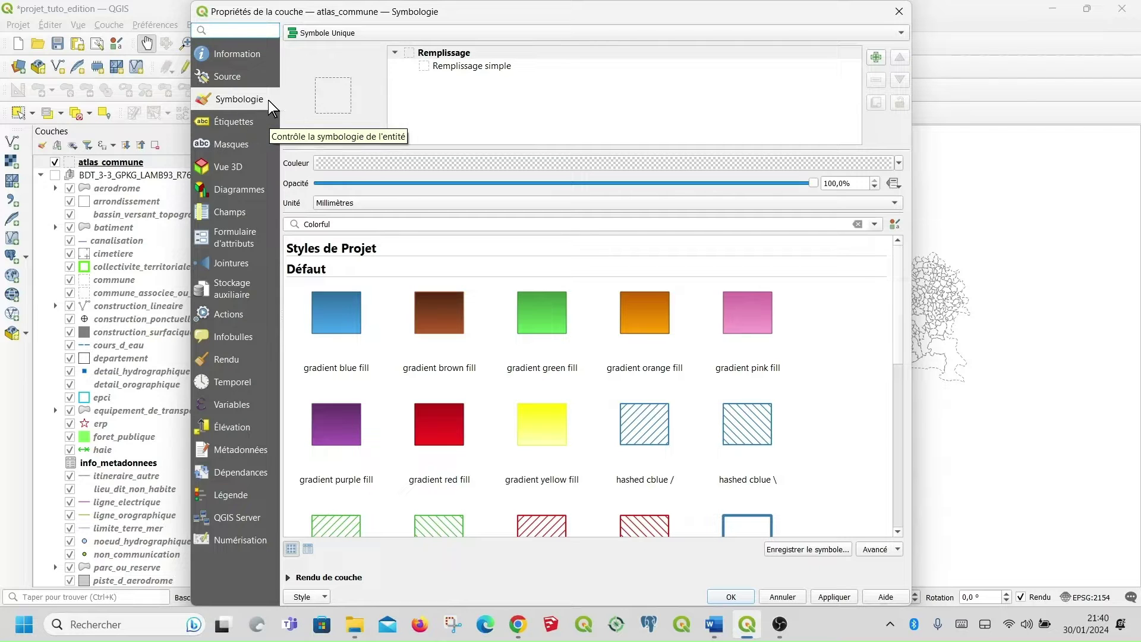
left_click(482, 67)
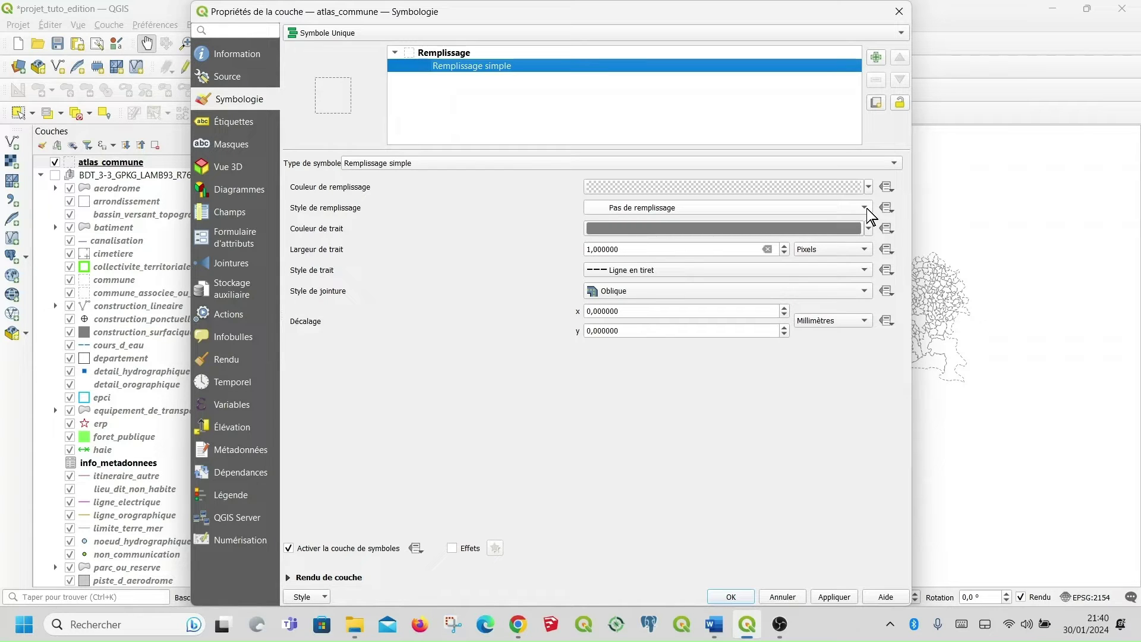
left_click(868, 187)
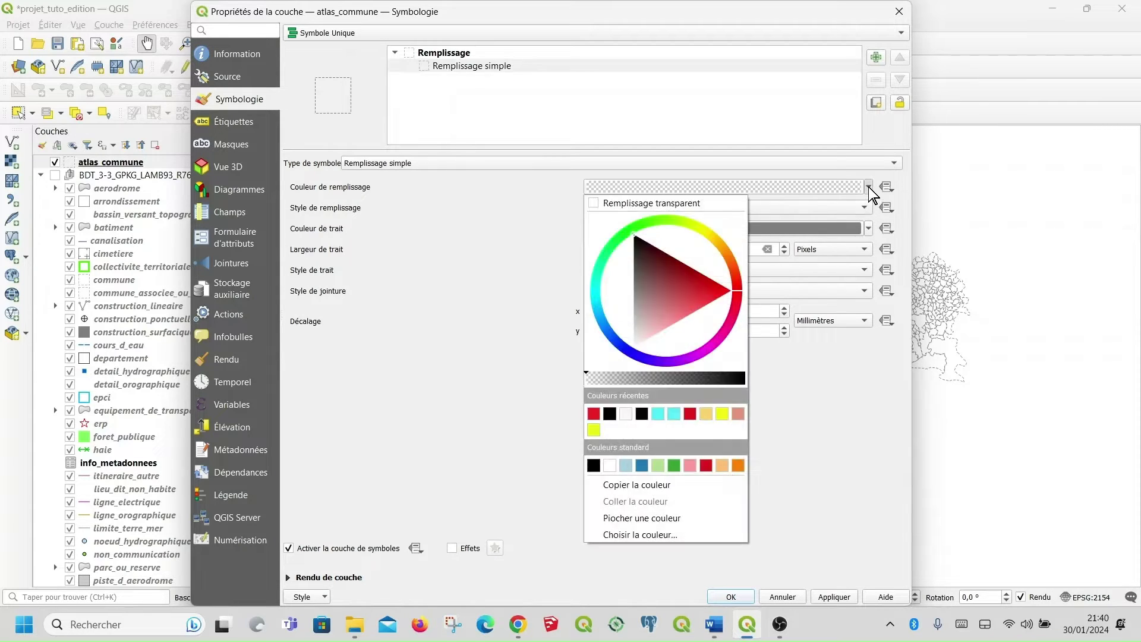
left_click(626, 414)
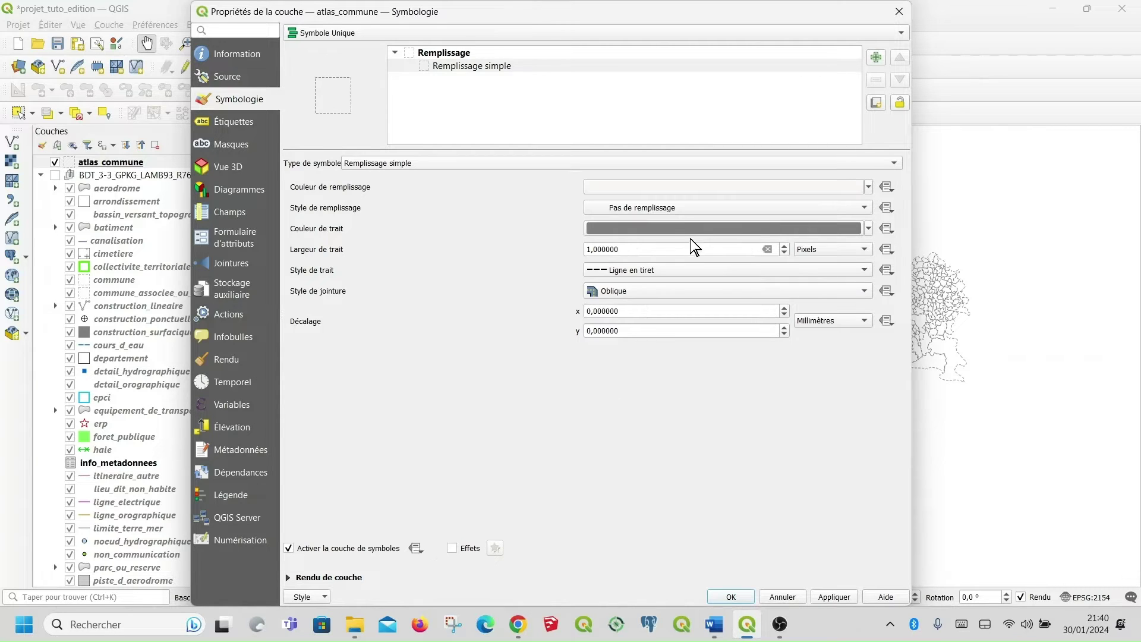
left_click(654, 271)
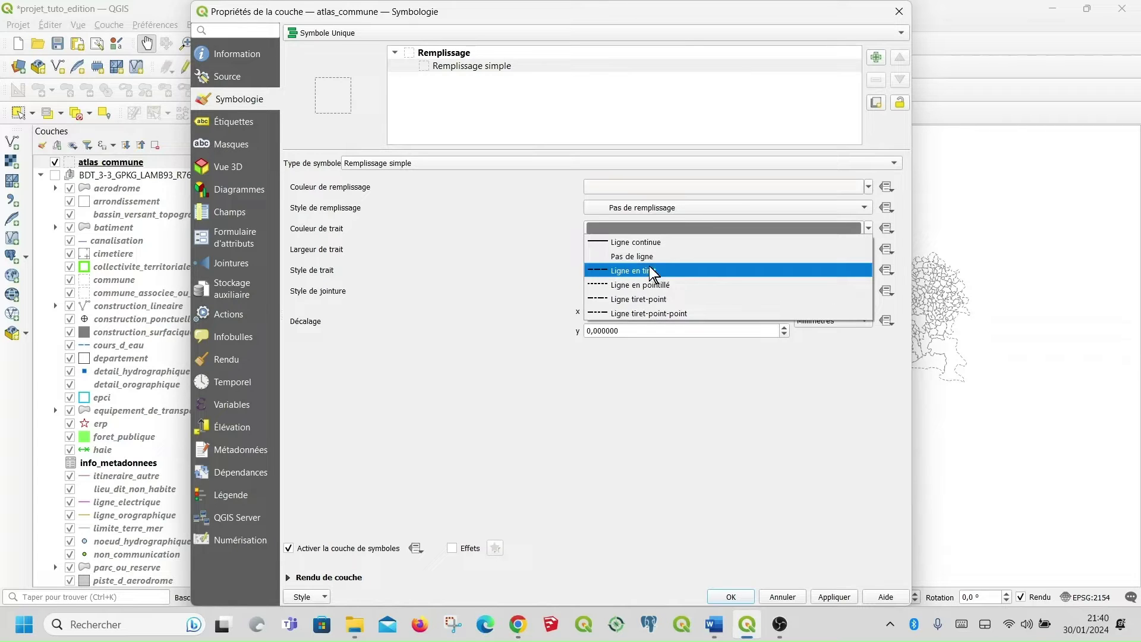
left_click(643, 241)
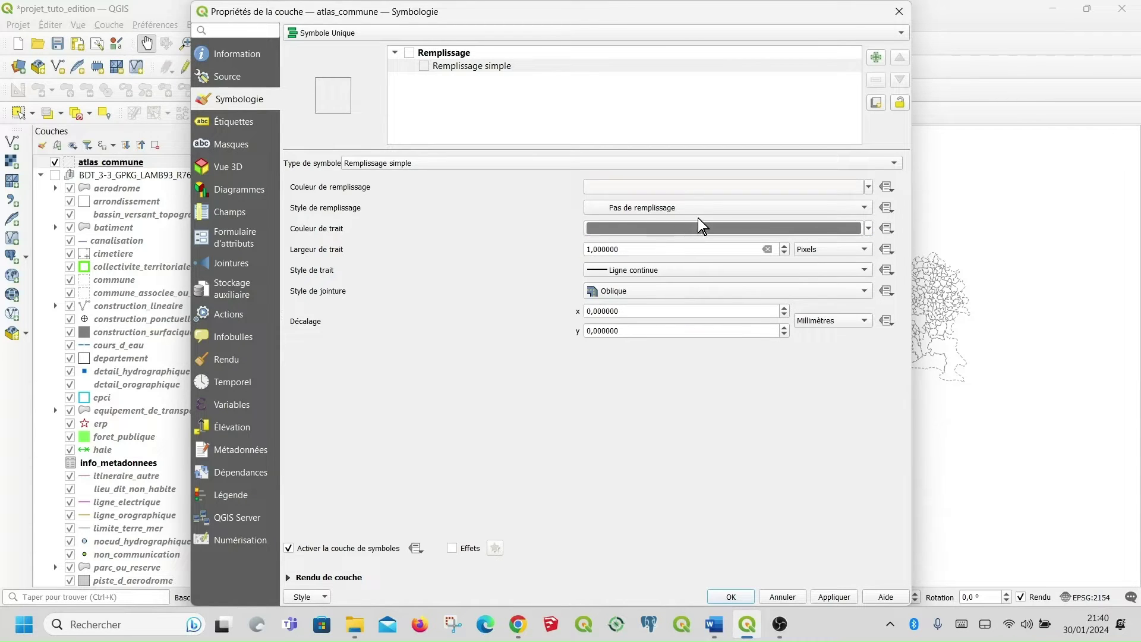
left_click(865, 209)
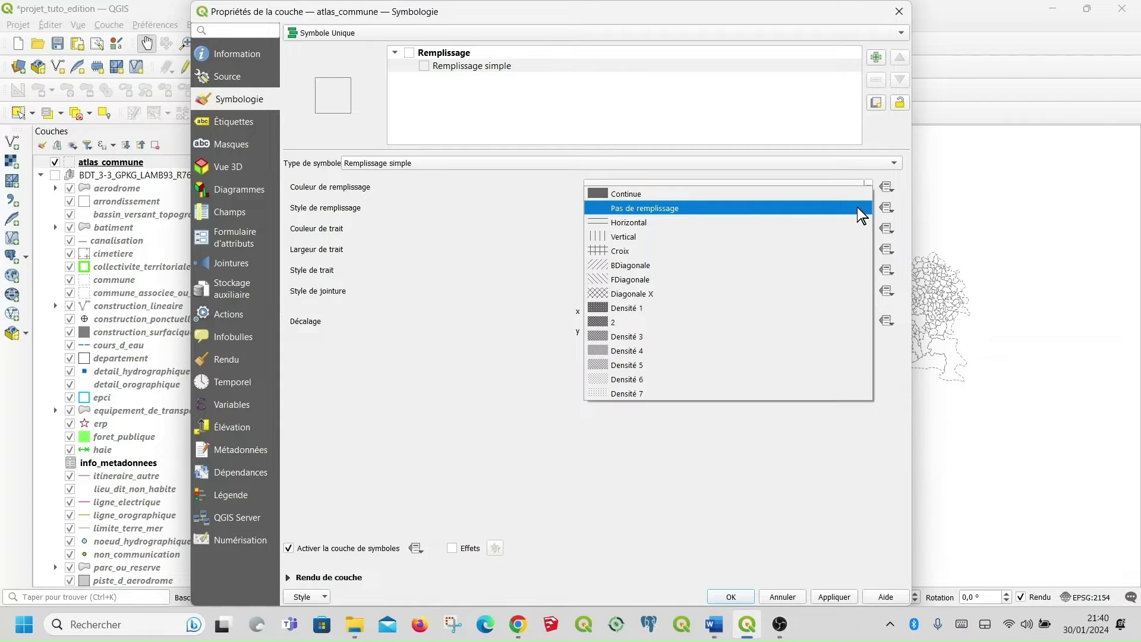
left_click(669, 194)
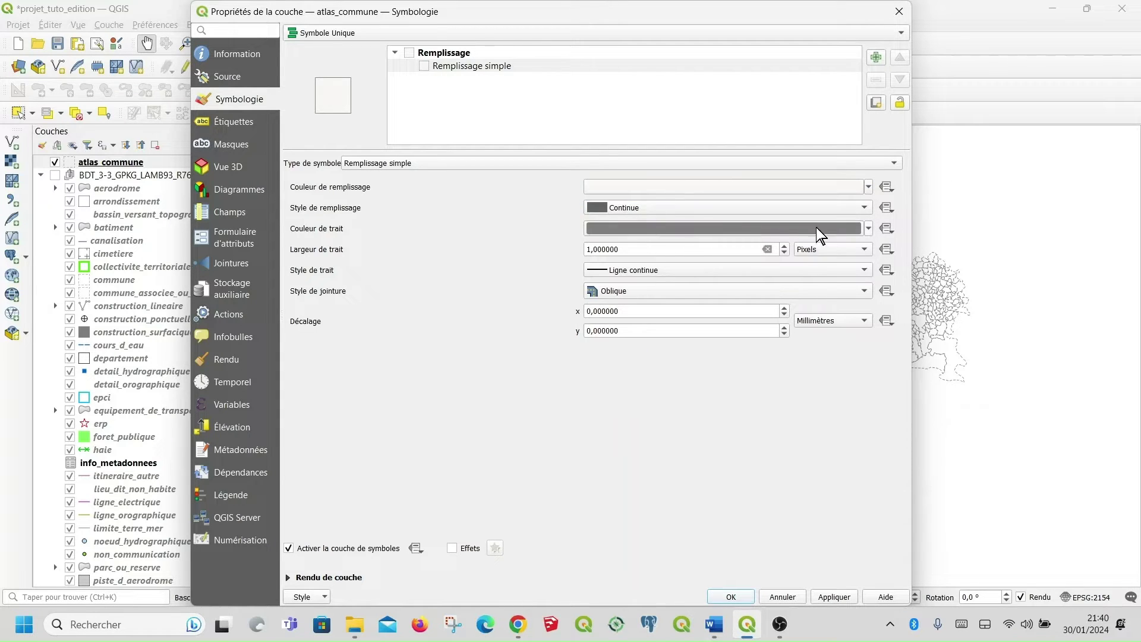
Set the stroke of the simple fill to black with a width of 40 Unités de Carte and apply the symbology.
left_click(867, 228)
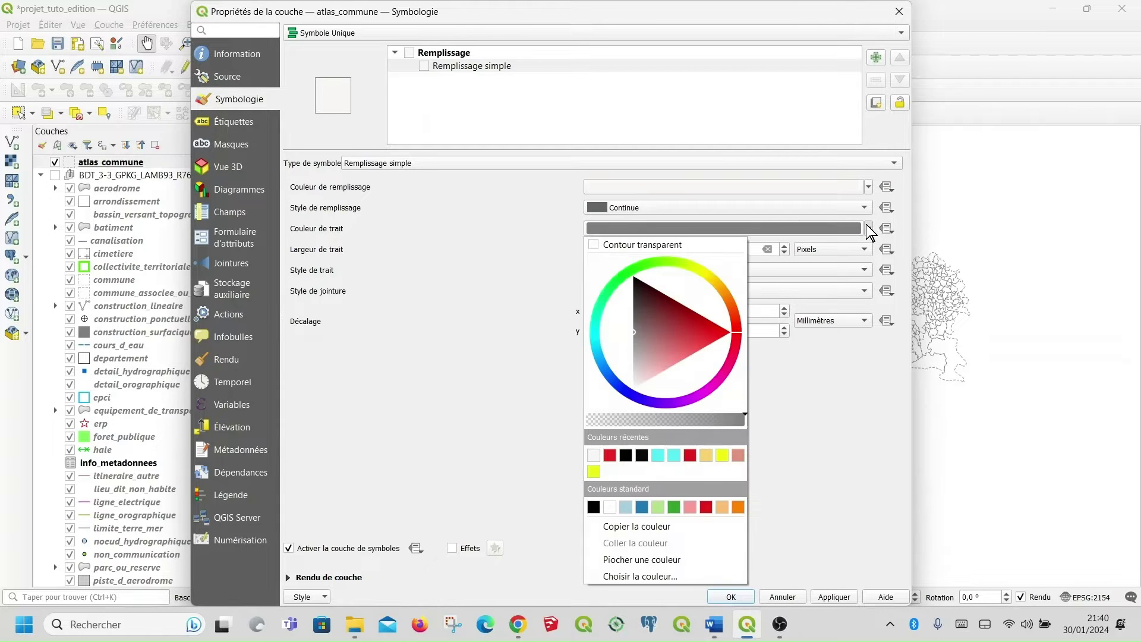
left_click(625, 454)
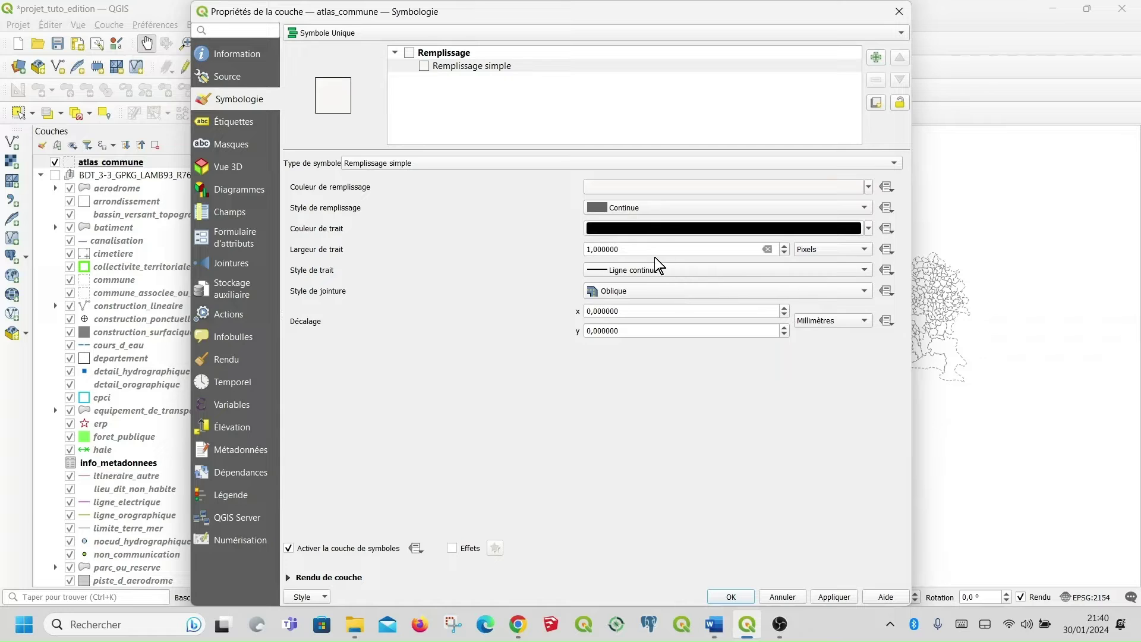
left_click_drag(640, 248, 544, 254)
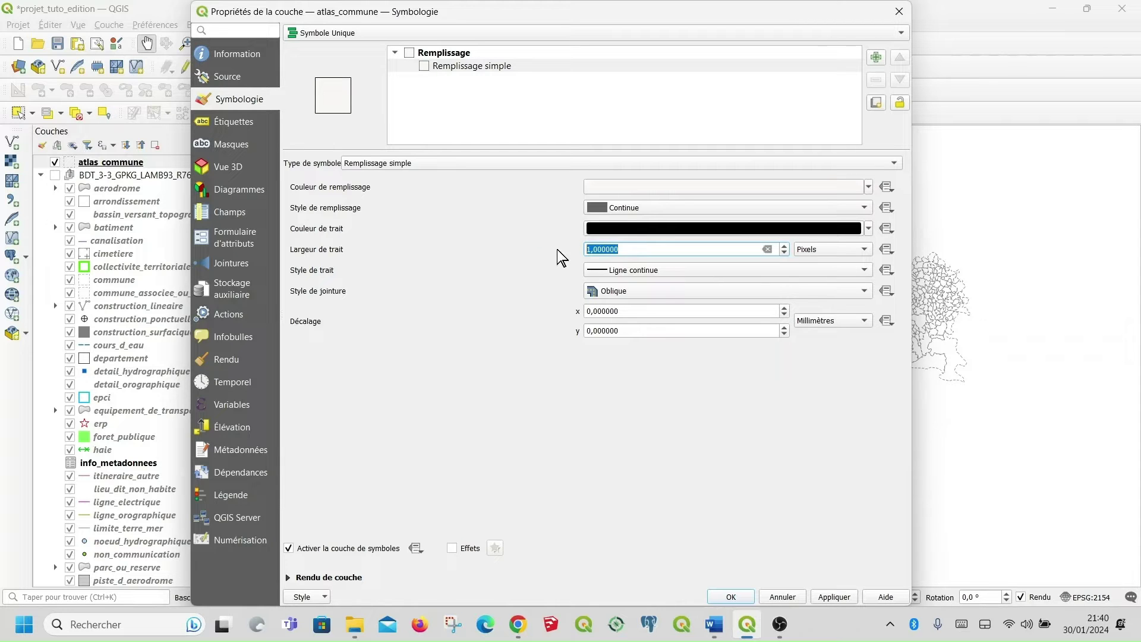
type("40")
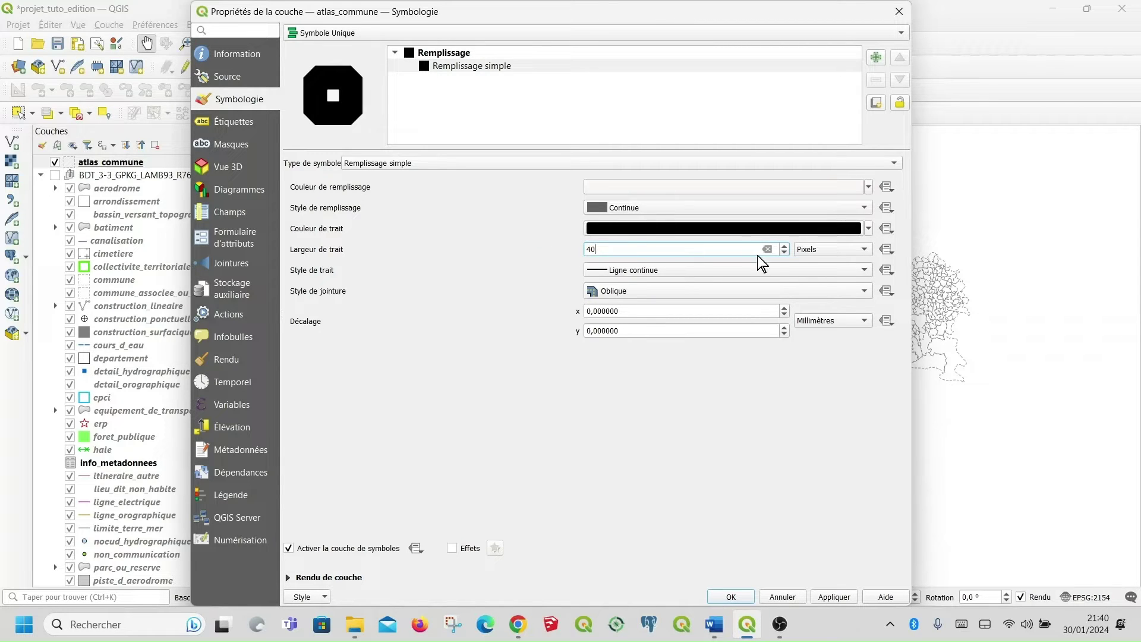
left_click(864, 250)
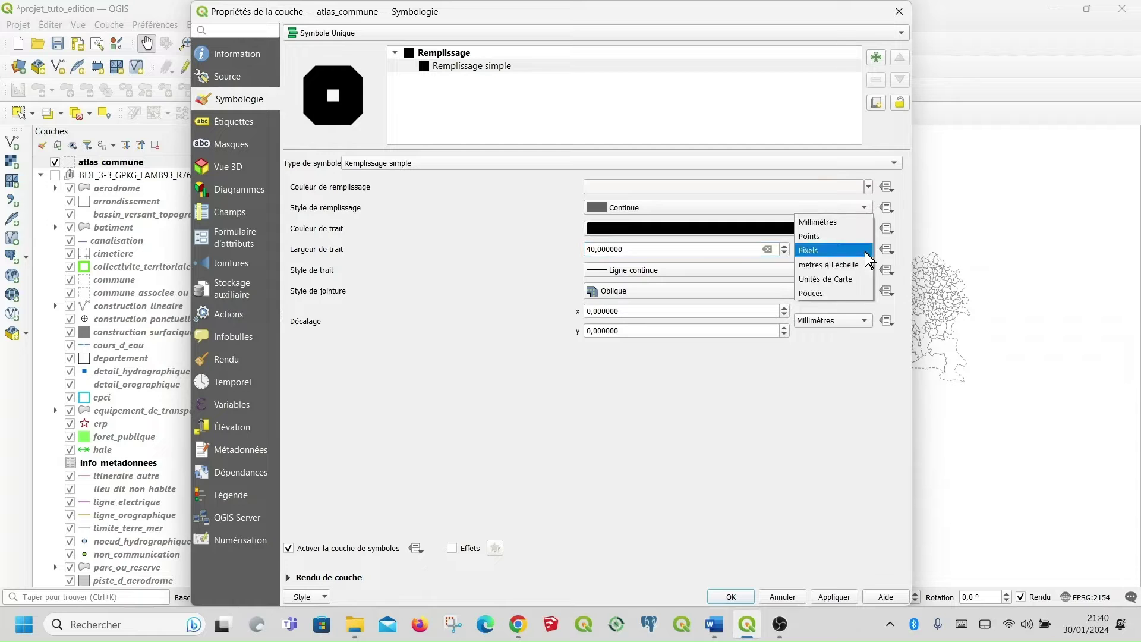
left_click(862, 277)
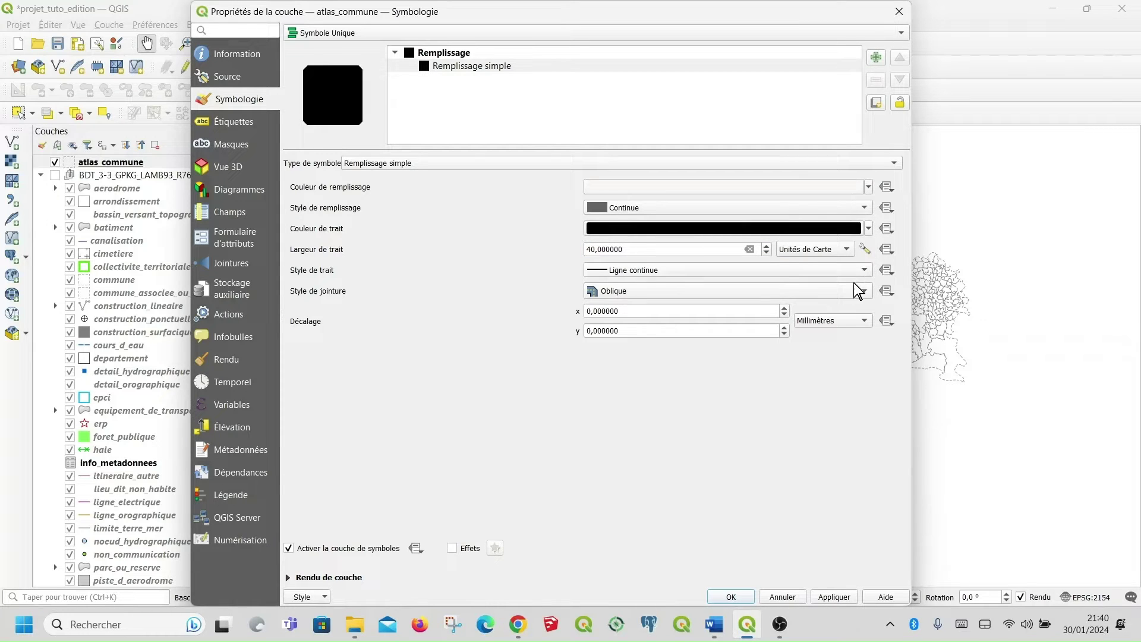
left_click(746, 595)
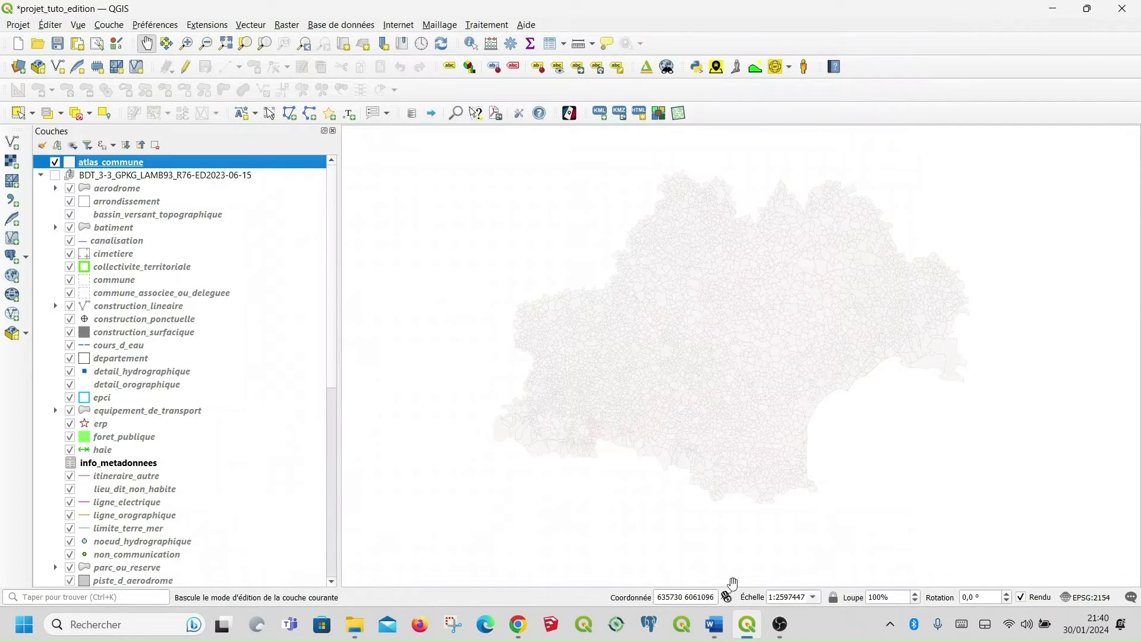
Examine how the commune outlines and labels of atlas_commune are drawn at several map scales, starting from the layer's full extent.
right_click(151, 162)
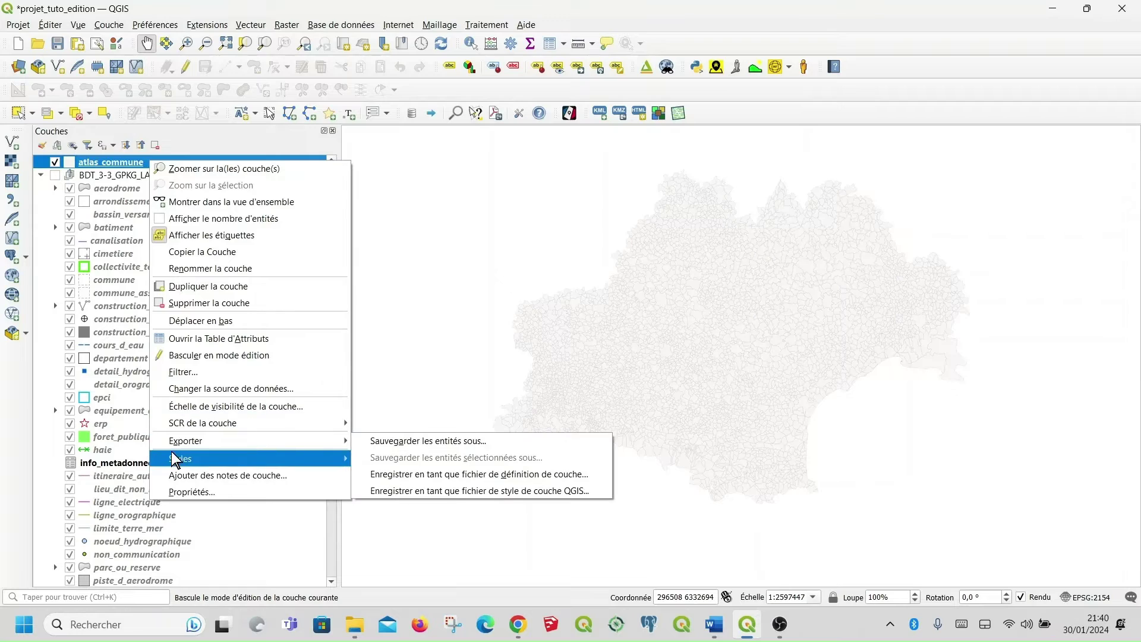
left_click(204, 170)
scroll(641, 314, "up", 4)
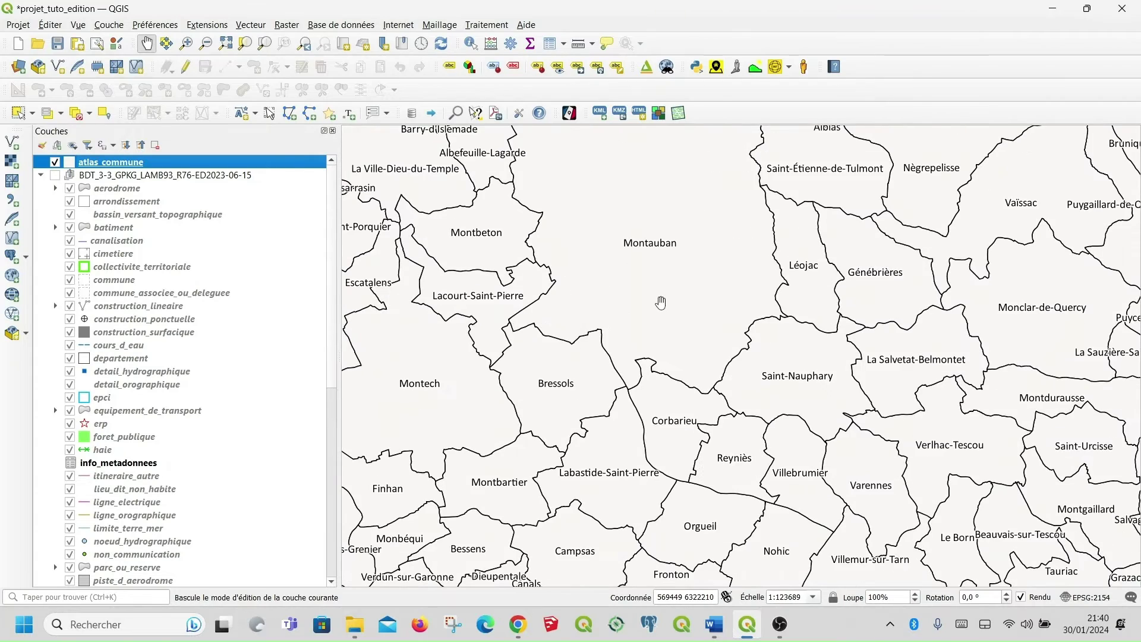
scroll(657, 306, "down", 2)
scroll(627, 315, "up", 6)
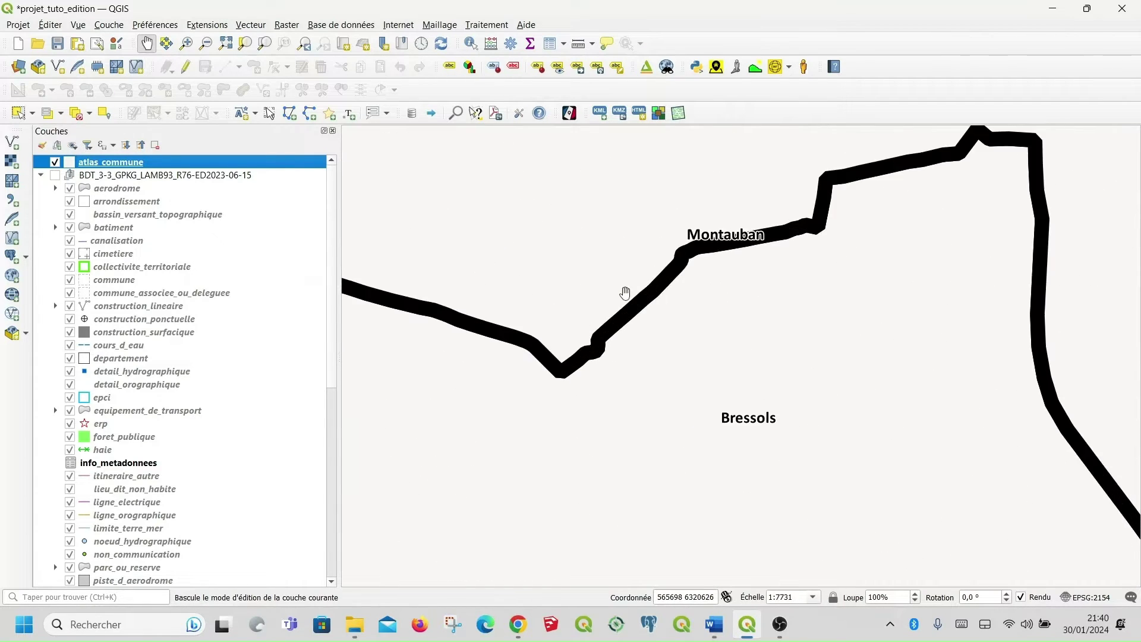
scroll(625, 293, "down", 2)
scroll(657, 319, "down", 1)
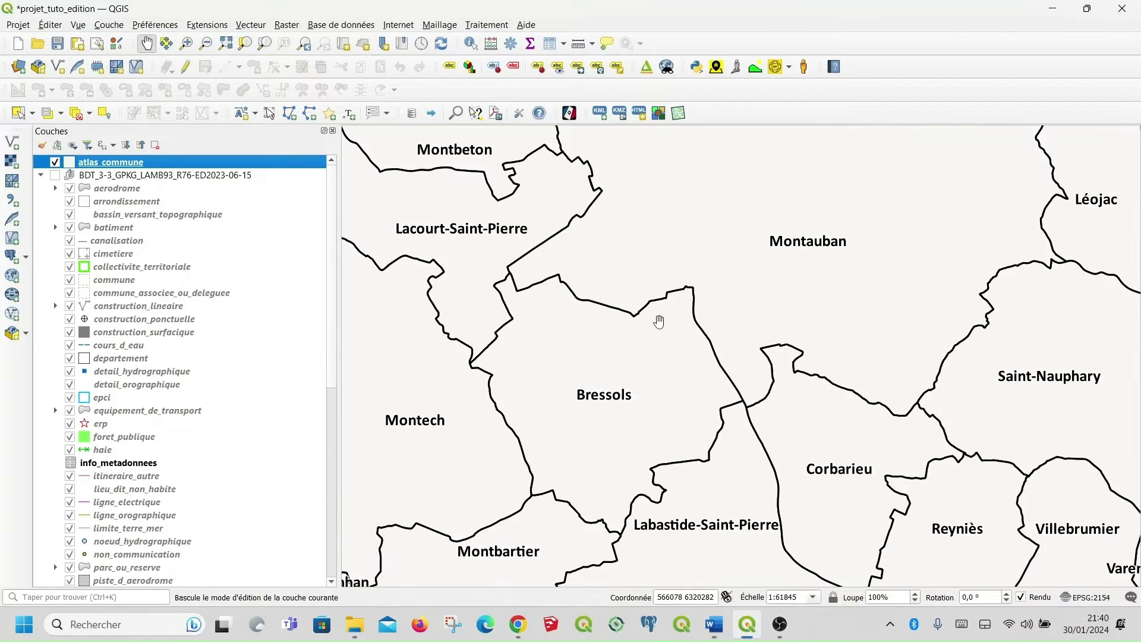
scroll(662, 318, "down", 1)
scroll(716, 328, "down", 1)
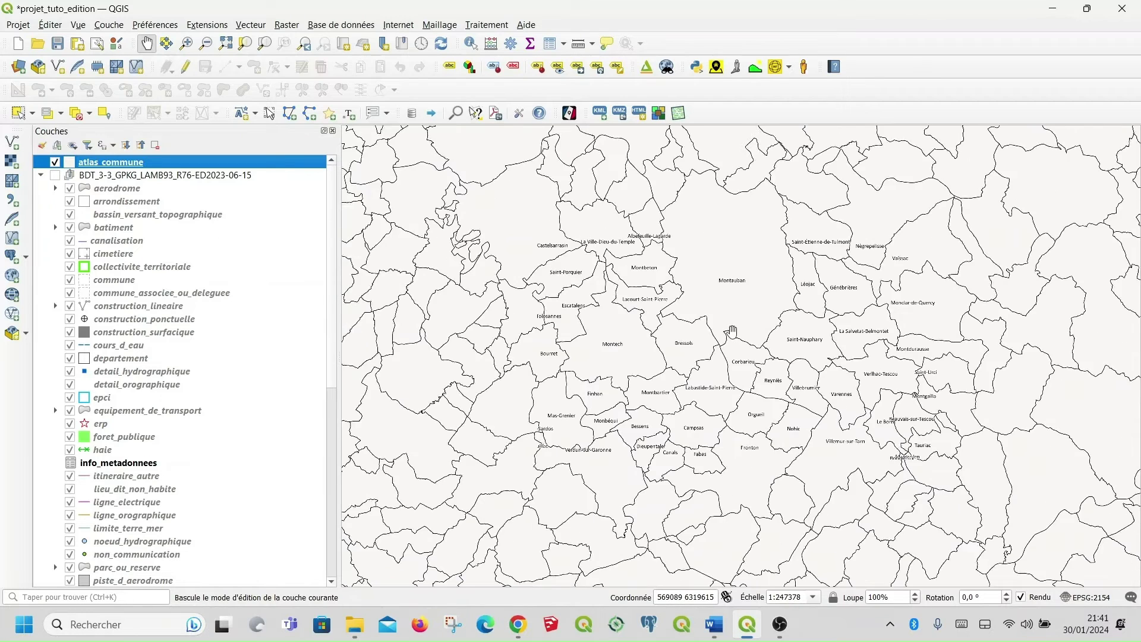
scroll(730, 297, "up", 1)
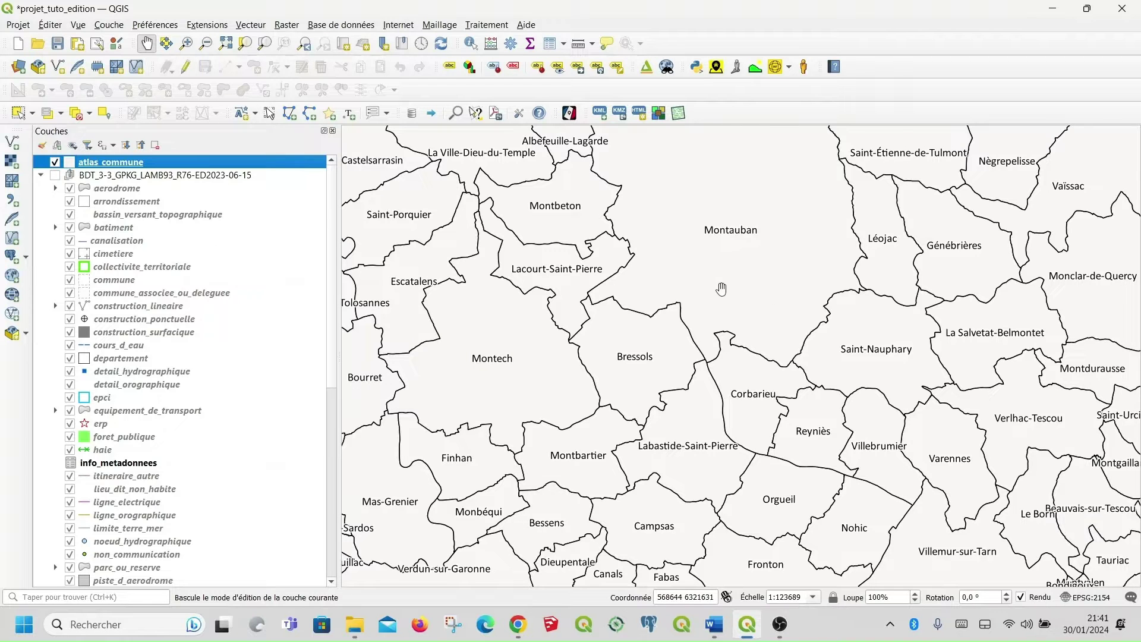
scroll(720, 290, "down", 1)
scroll(722, 290, "up", 1)
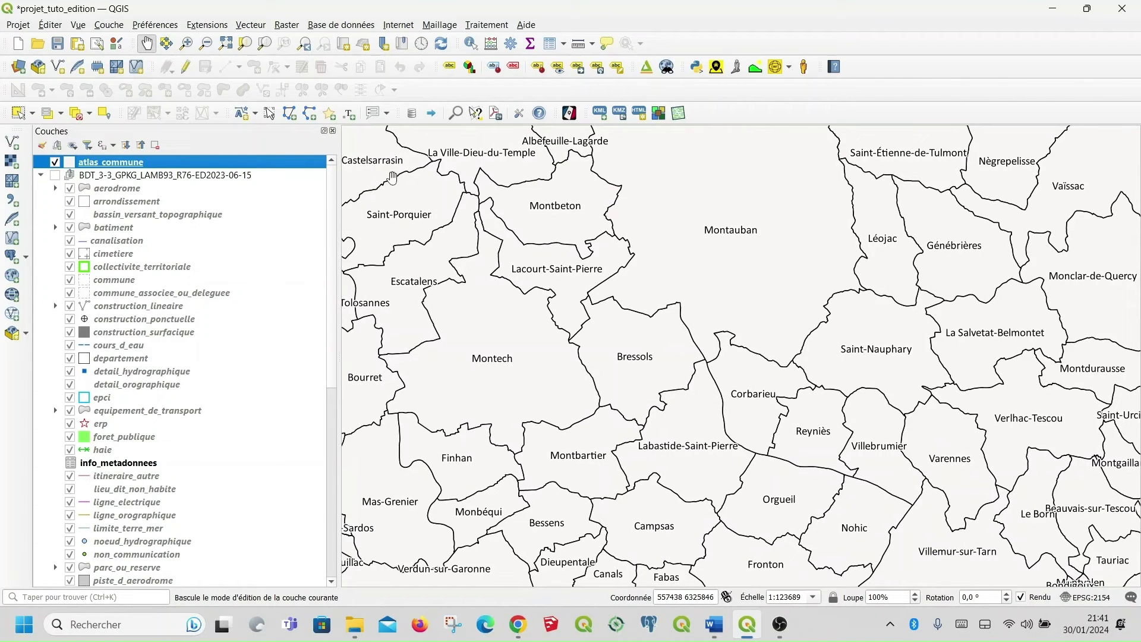
Set the fill colour of atlas_commune to red and apply it to the map.
right_click(255, 161)
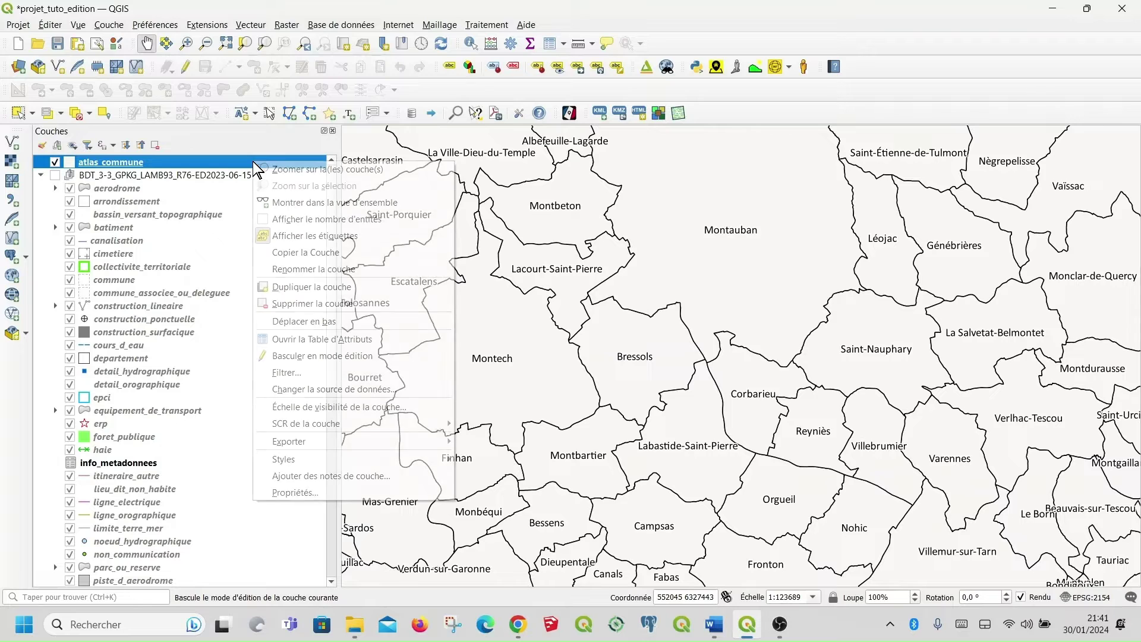
left_click(306, 494)
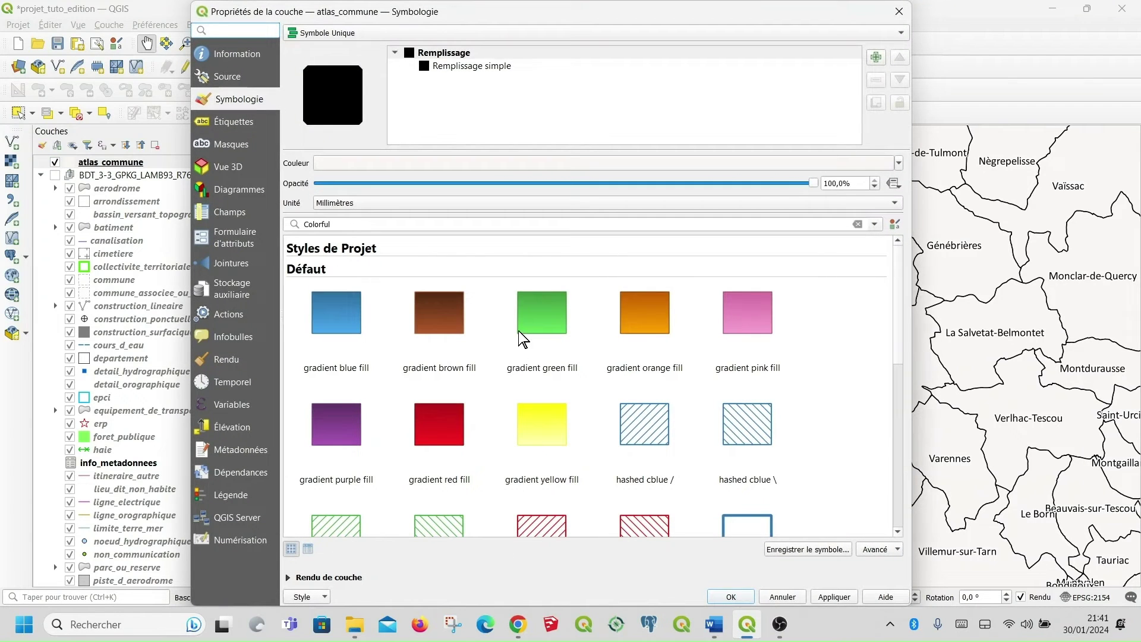
left_click(498, 67)
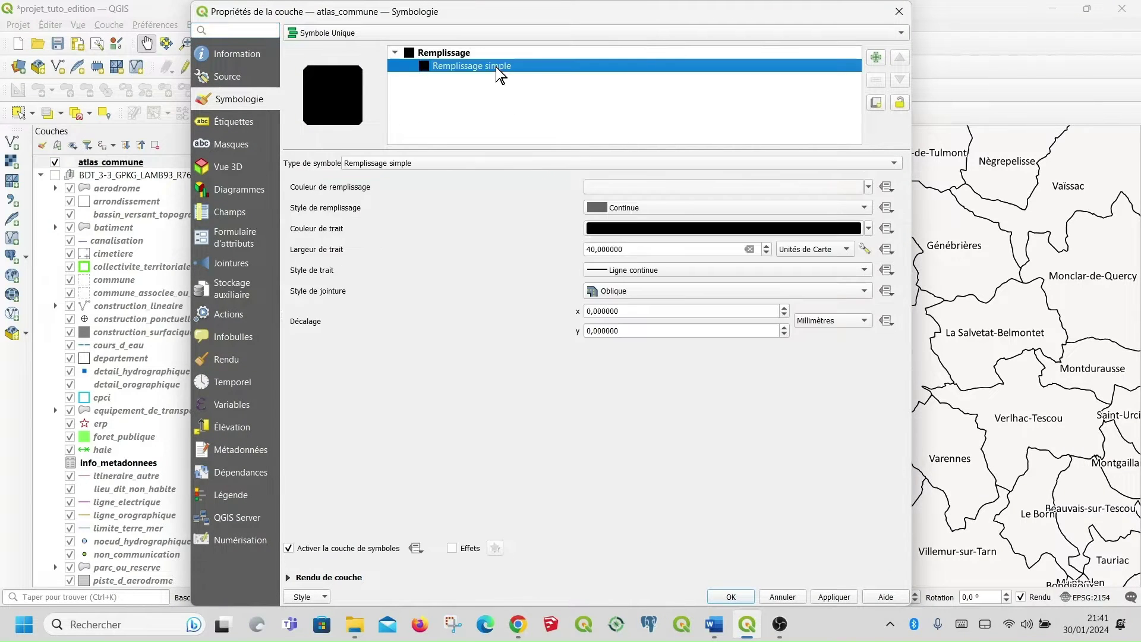
left_click(869, 187)
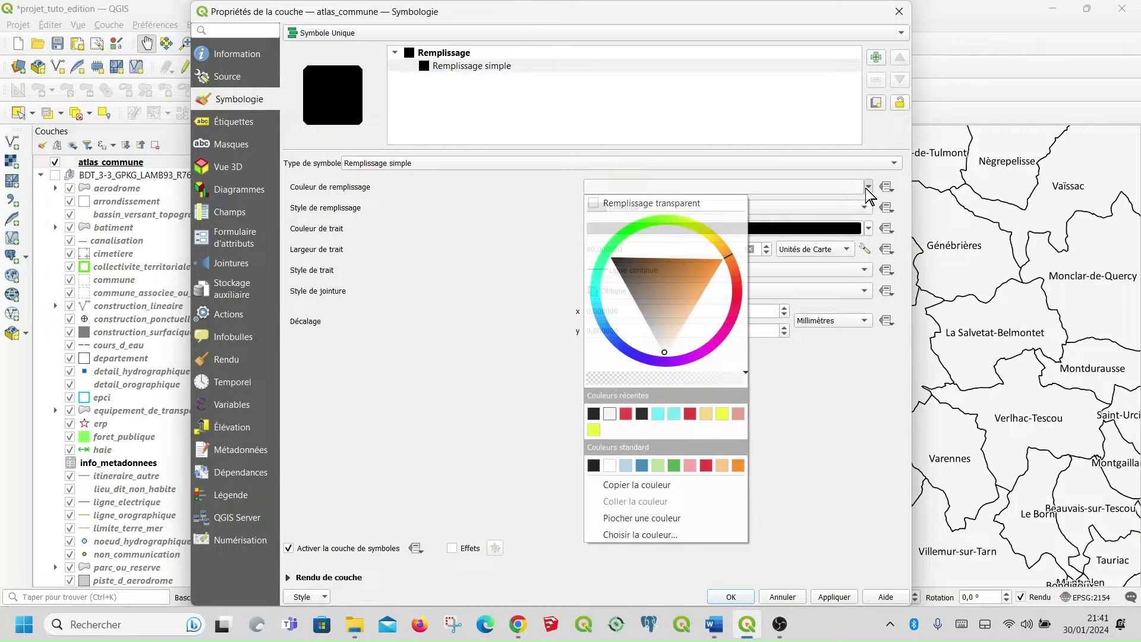
left_click(629, 411)
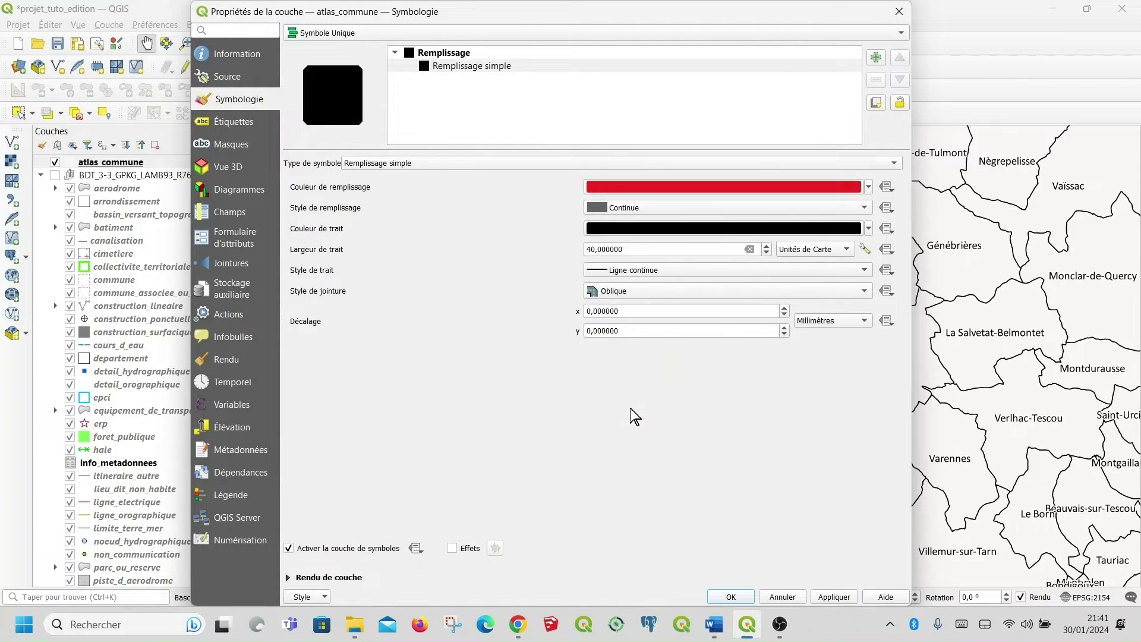
left_click(734, 594)
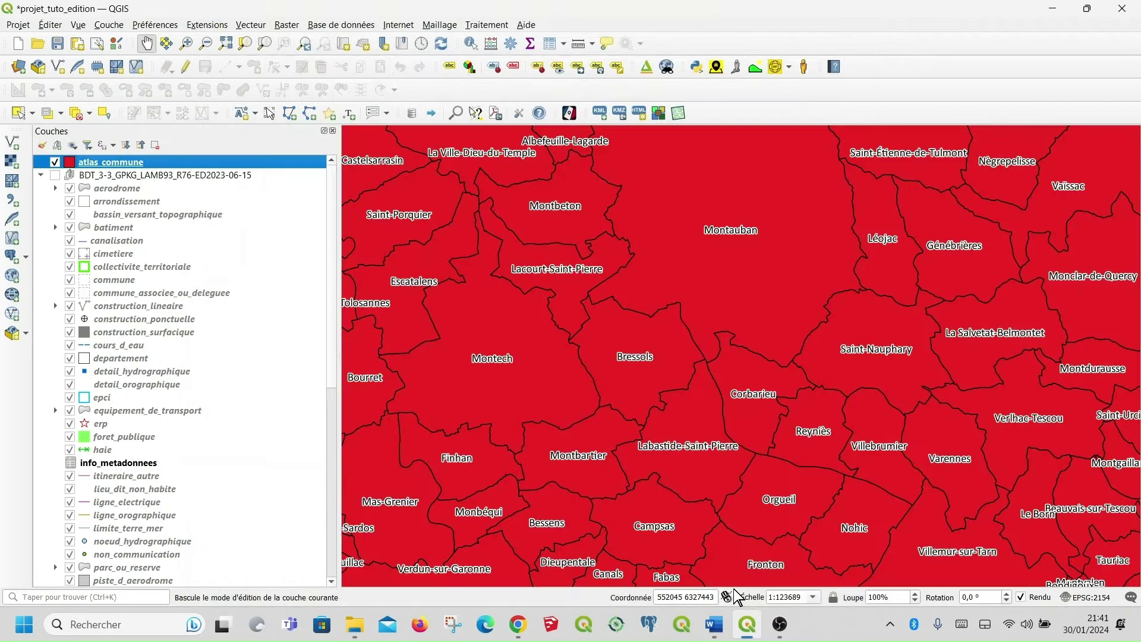
Return the fill colour of atlas_commune to off-white and apply it.
right_click(224, 164)
left_click(316, 494)
left_click(481, 68)
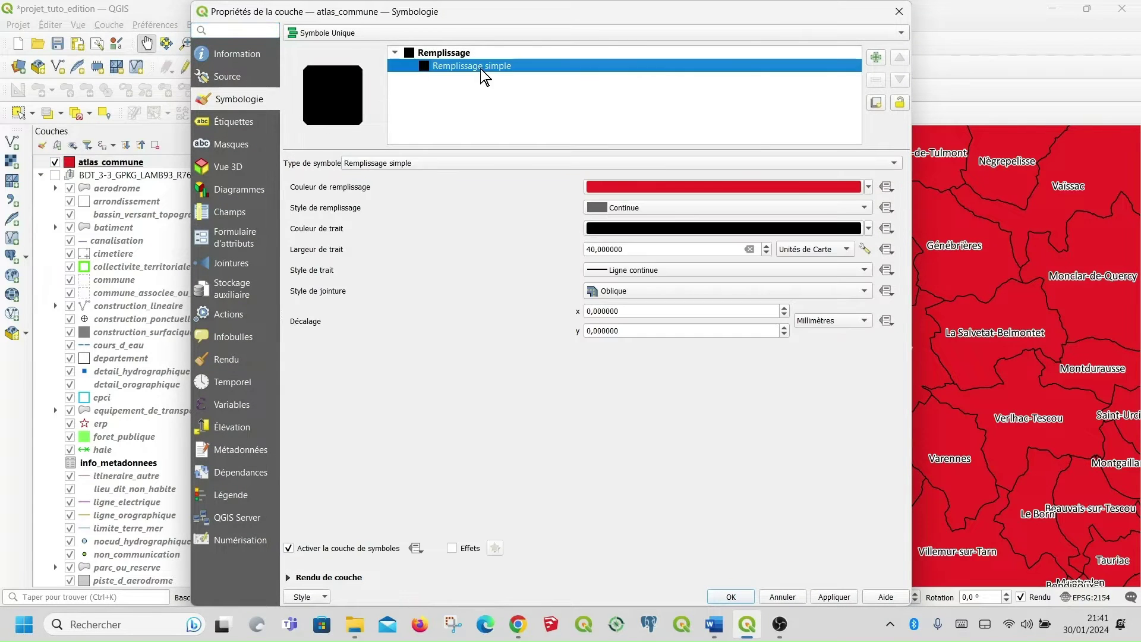
left_click(868, 187)
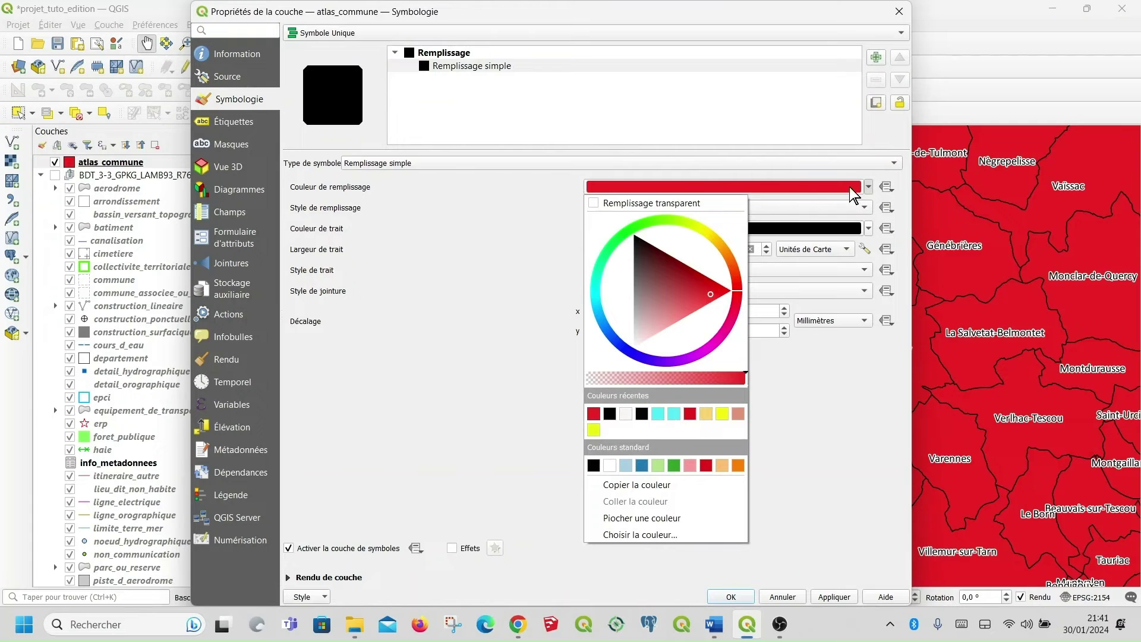
left_click(626, 414)
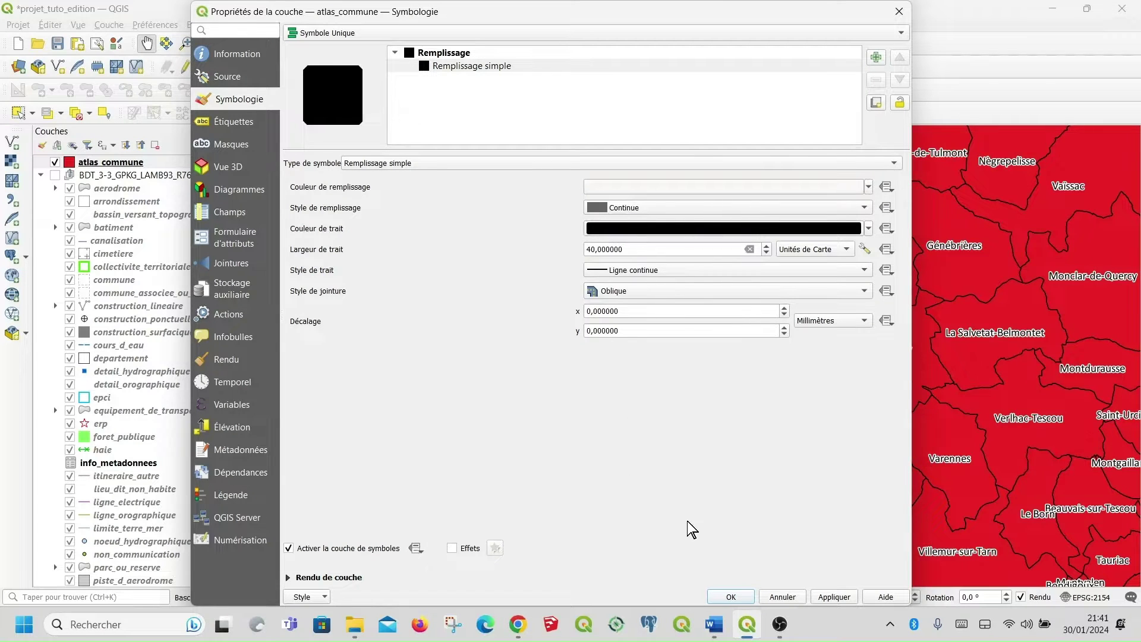
left_click(732, 596)
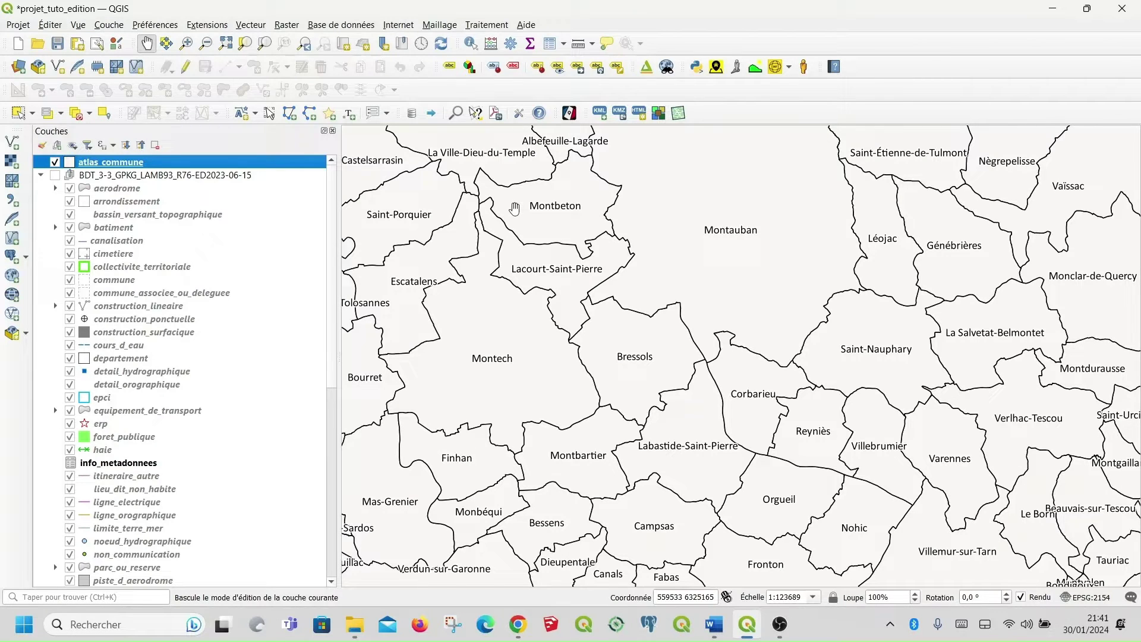
Switch the renderer of atlas_commune to Polygones inversés and set the fill symbol's opacity to 75%.
right_click(233, 160)
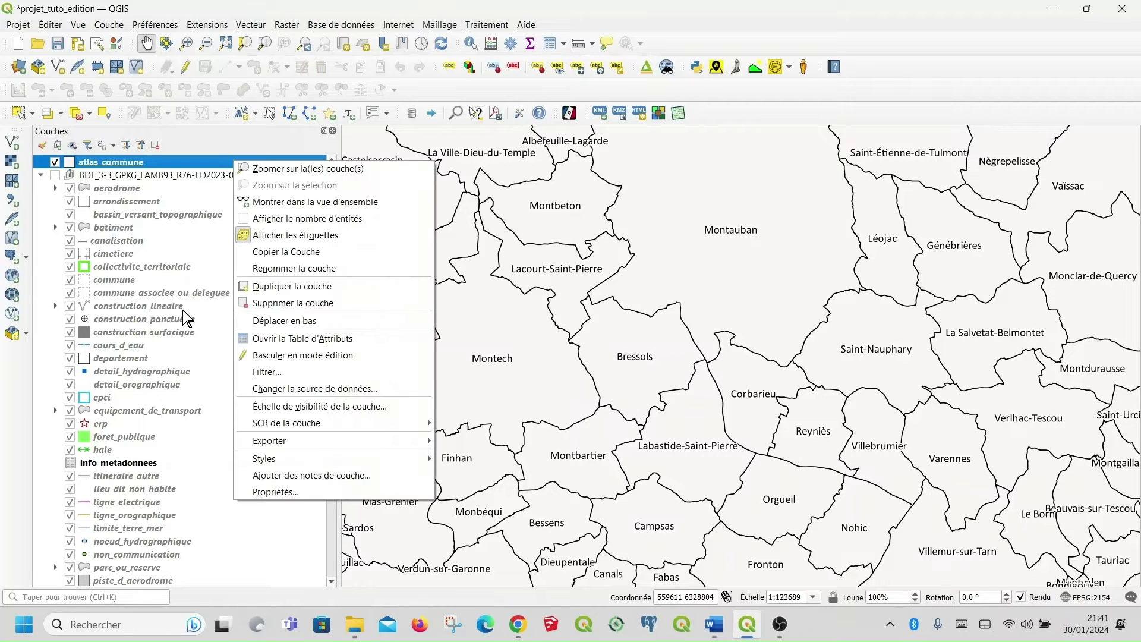
left_click(274, 488)
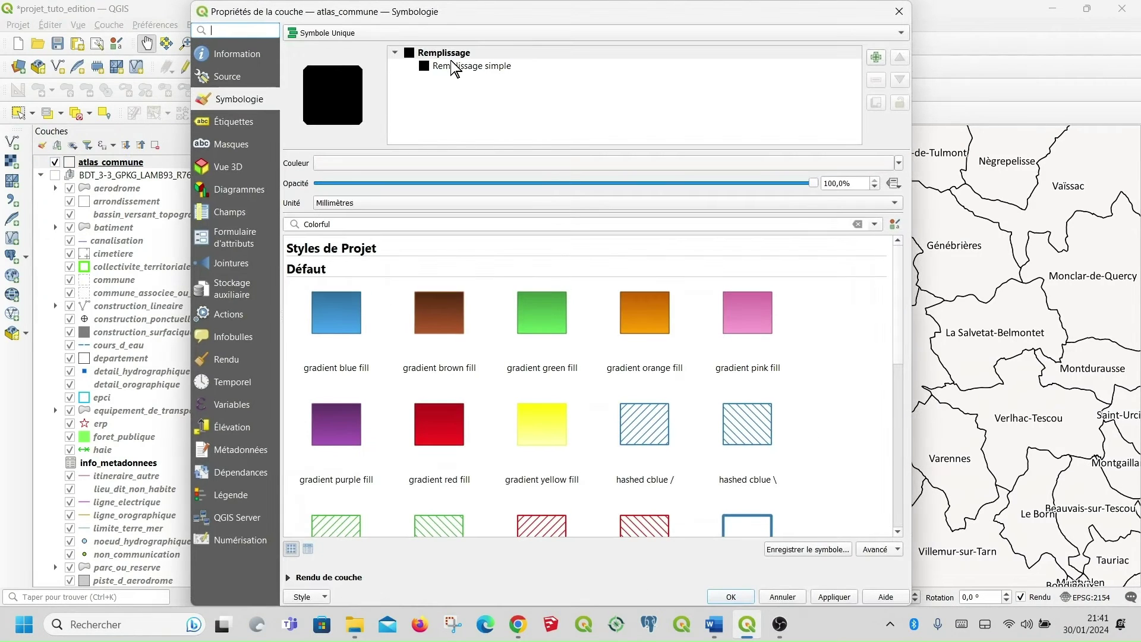
left_click(367, 38)
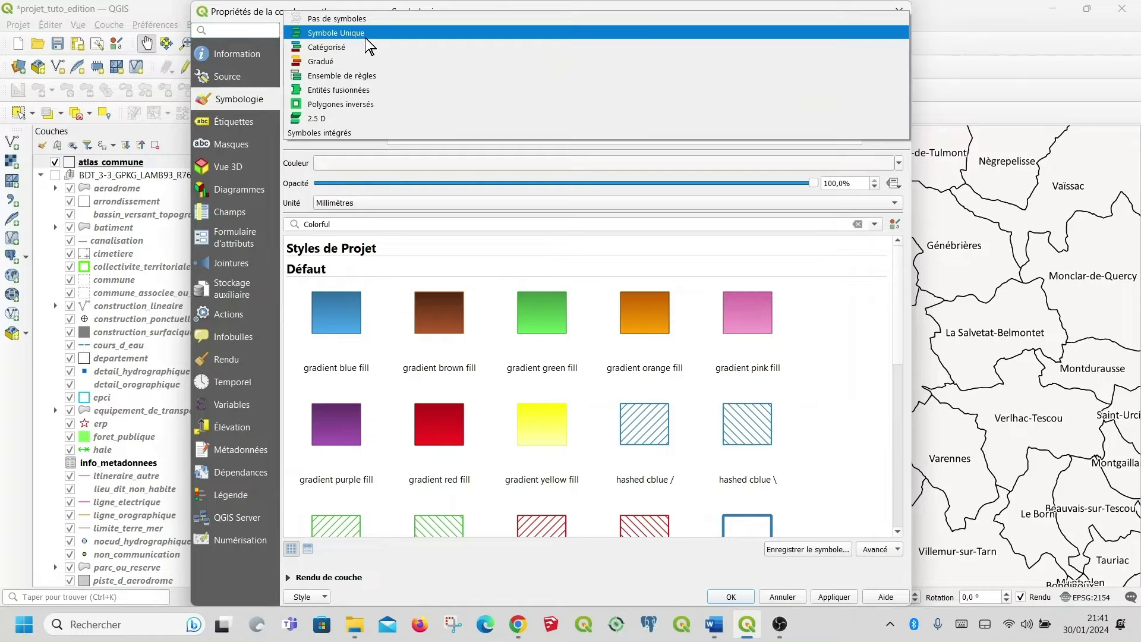
left_click(375, 104)
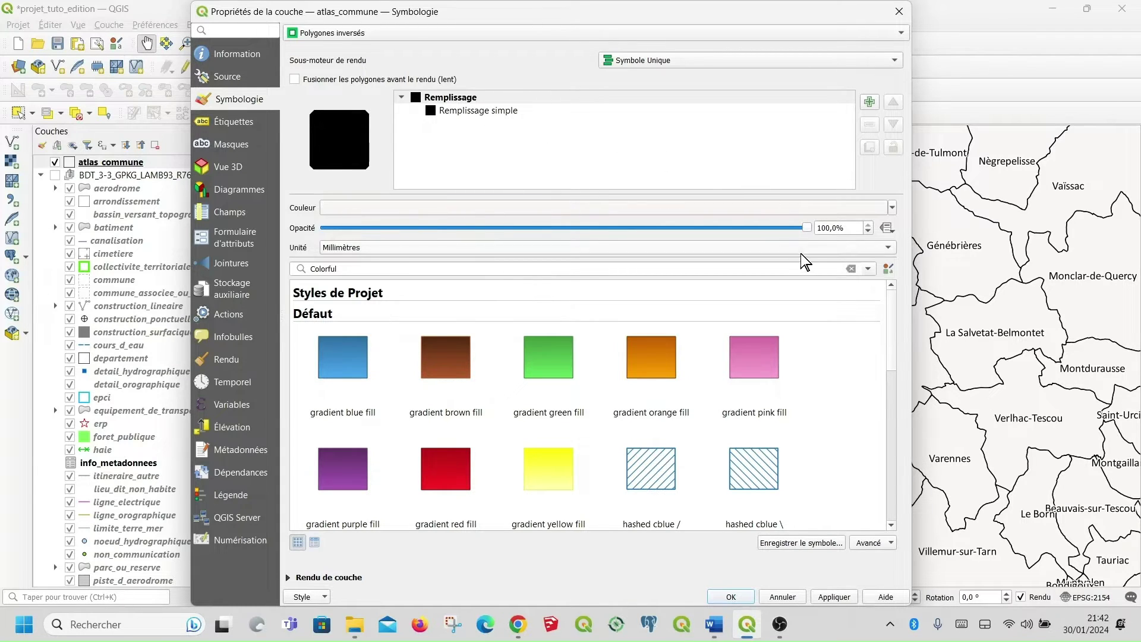
left_click_drag(807, 232, 706, 231)
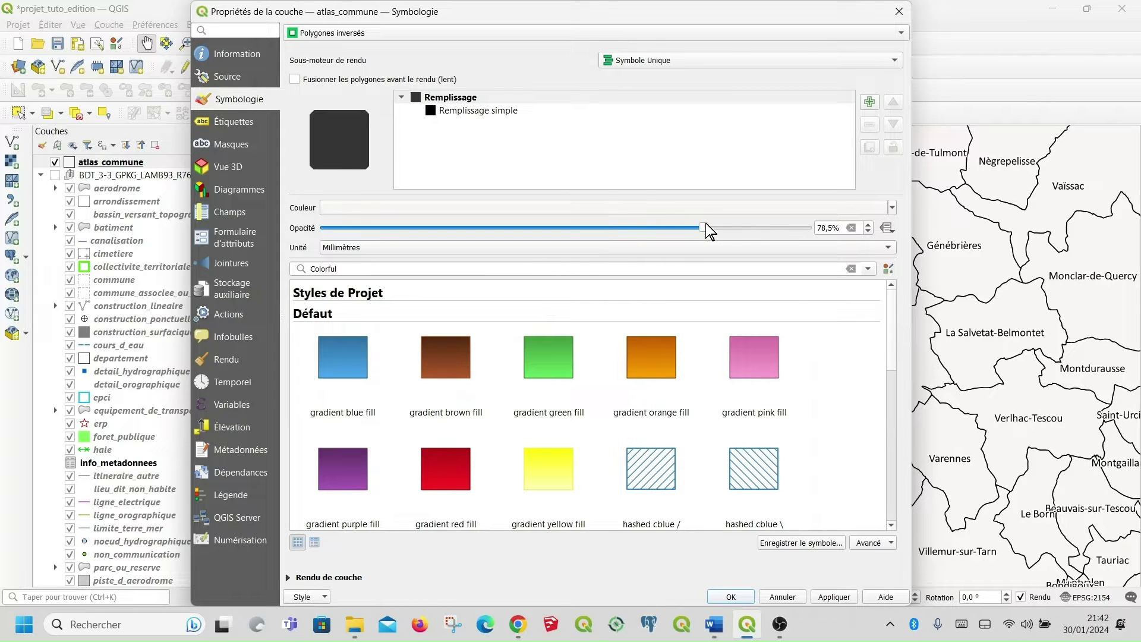
double_click(829, 229)
type("75")
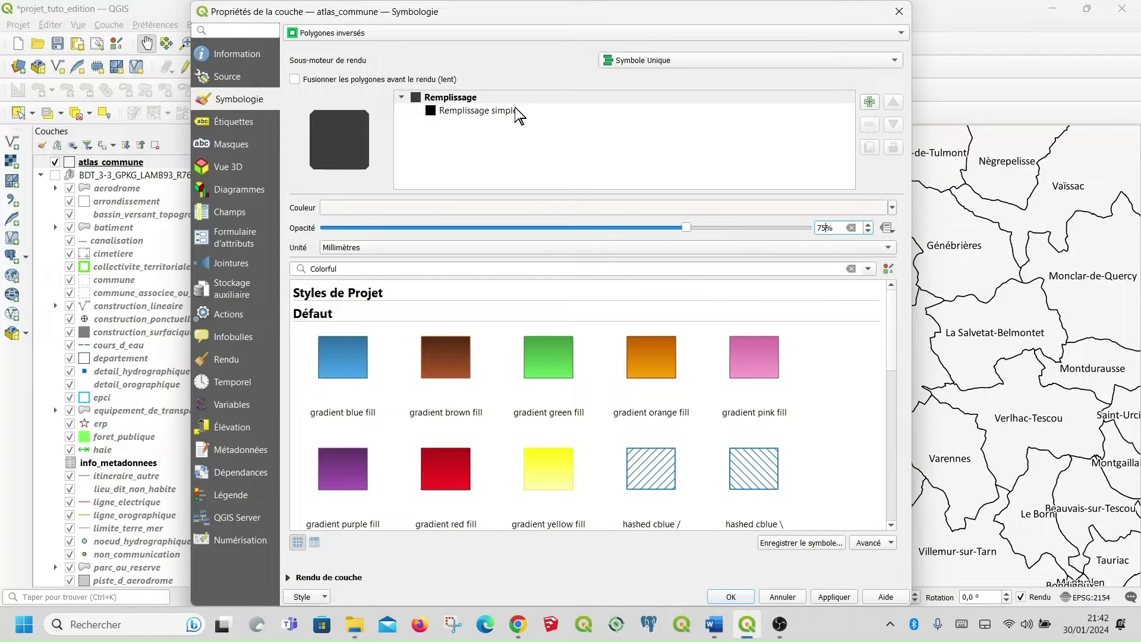
Set the sub-renderer to Ensemble de règles and begin the rule's filter expression with the nom_officiel field and an equals sign.
left_click(894, 60)
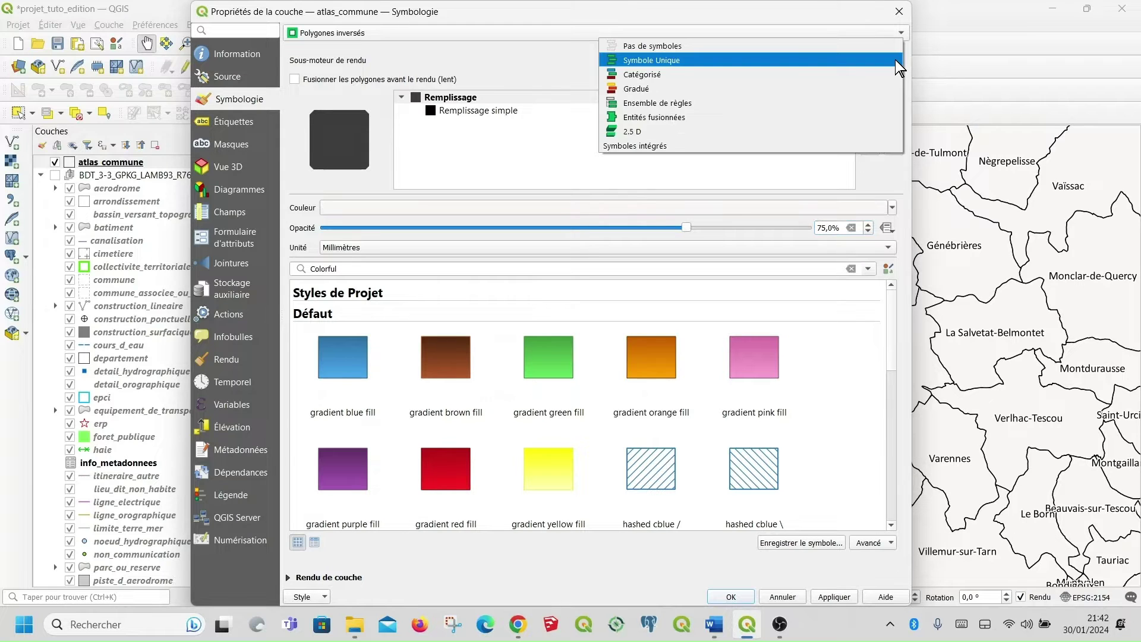
left_click(758, 102)
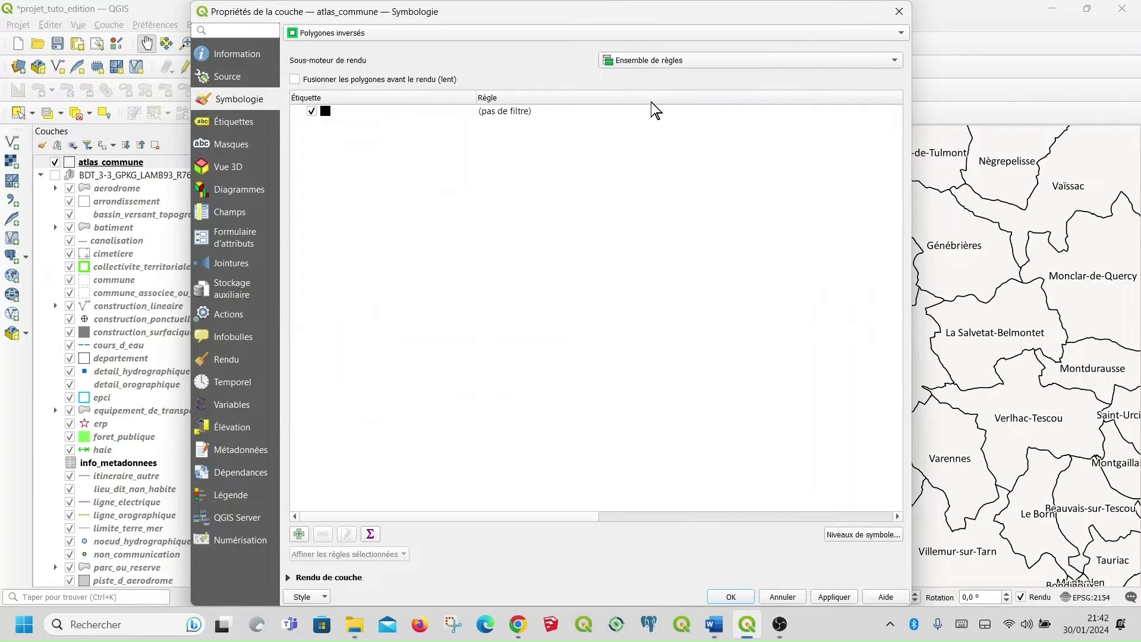
left_click(596, 112)
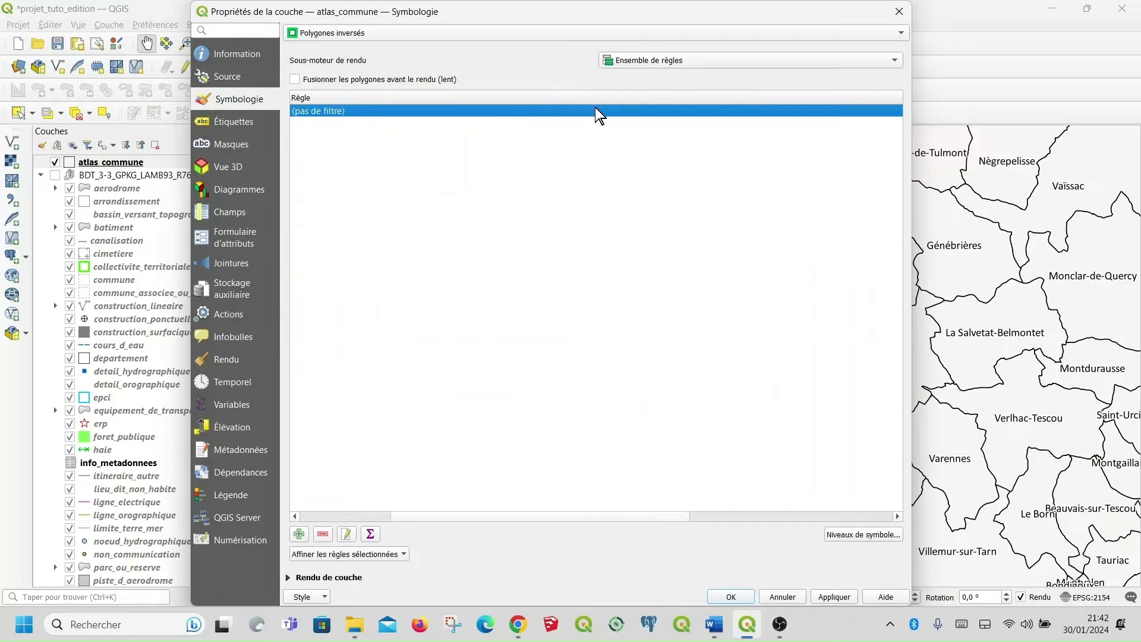
double_click(542, 111)
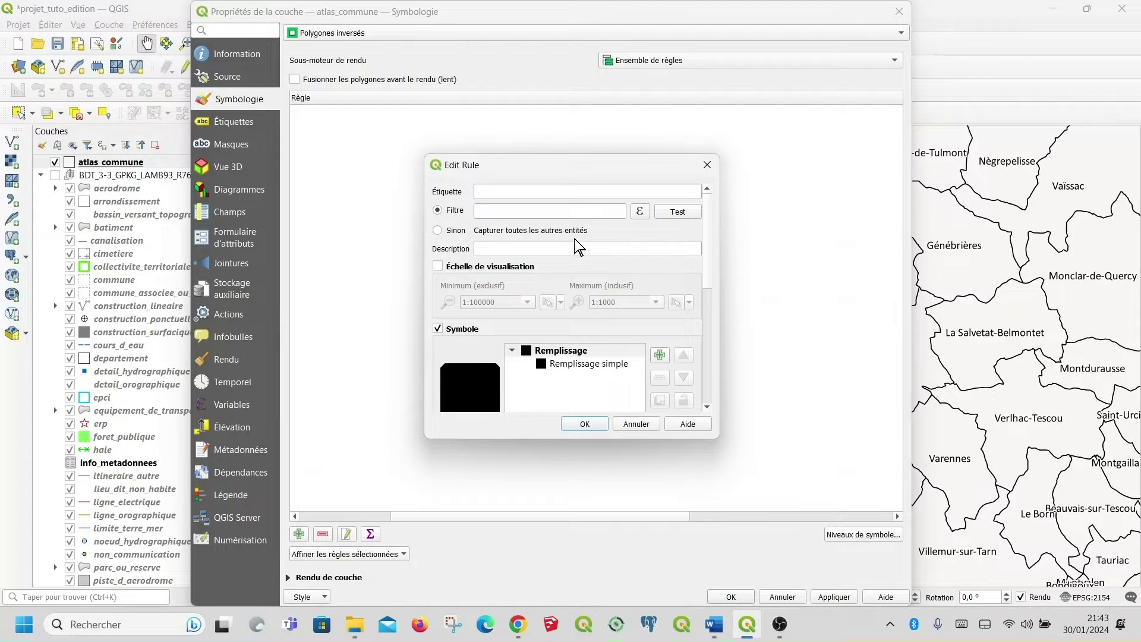
left_click(641, 213)
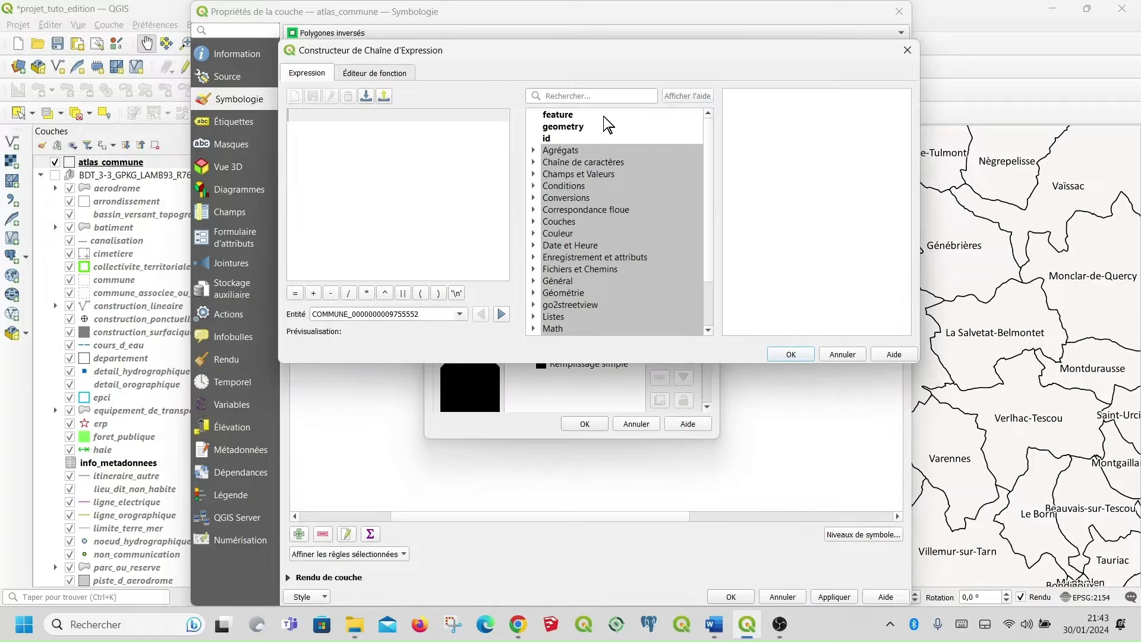
left_click(533, 174)
scroll(666, 228, "down", 1)
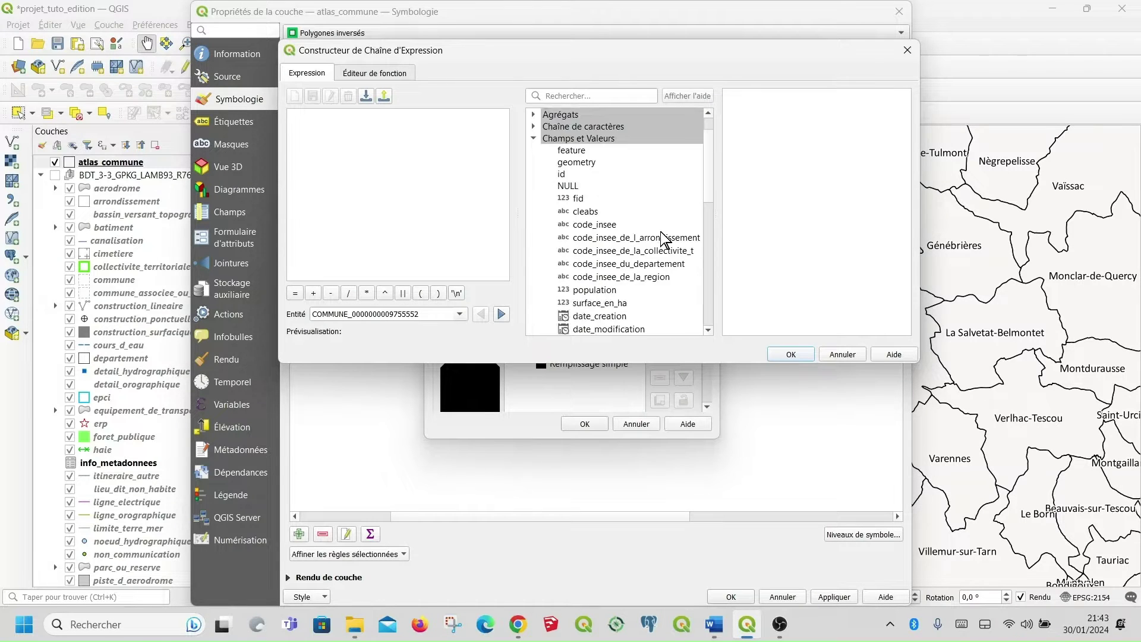
scroll(666, 238, "down", 3)
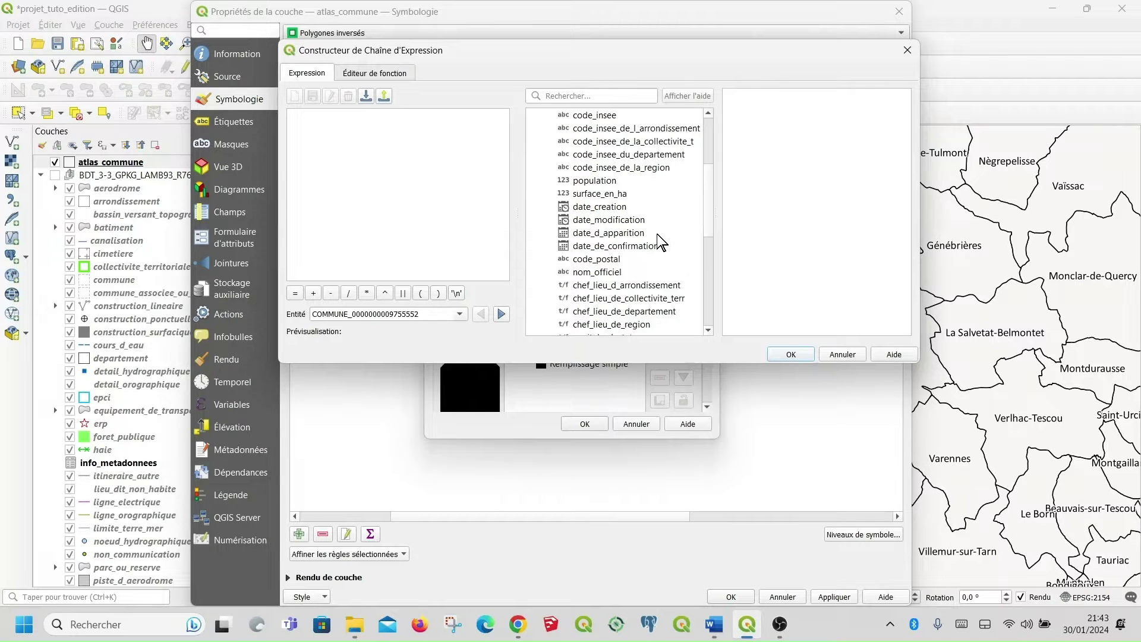
scroll(660, 241, "down", 1)
double_click(611, 233)
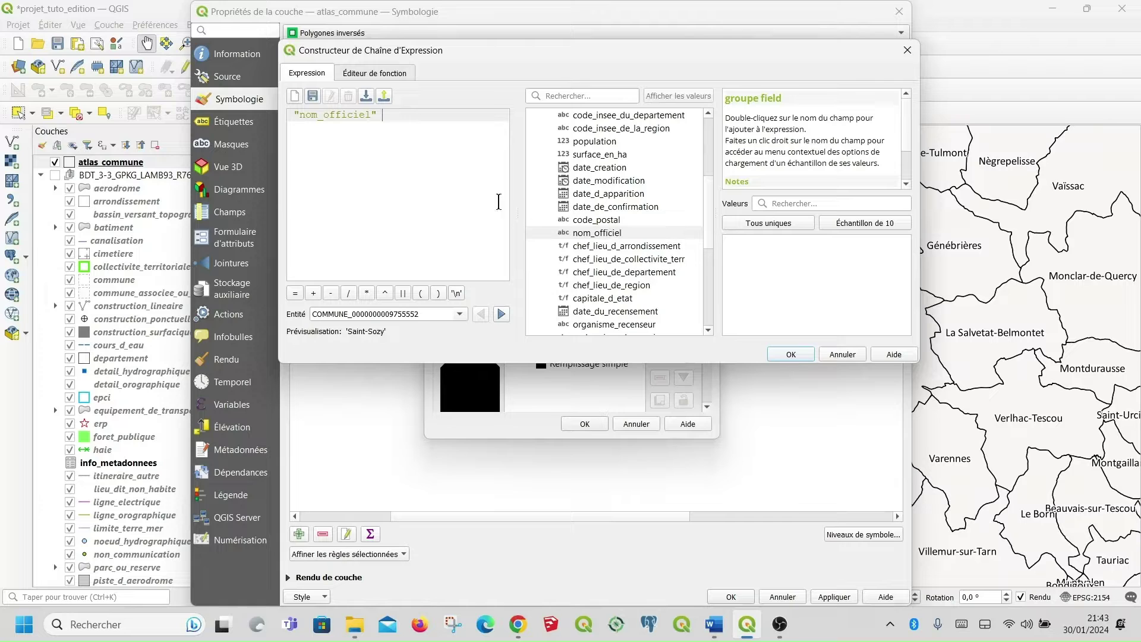
left_click(296, 293)
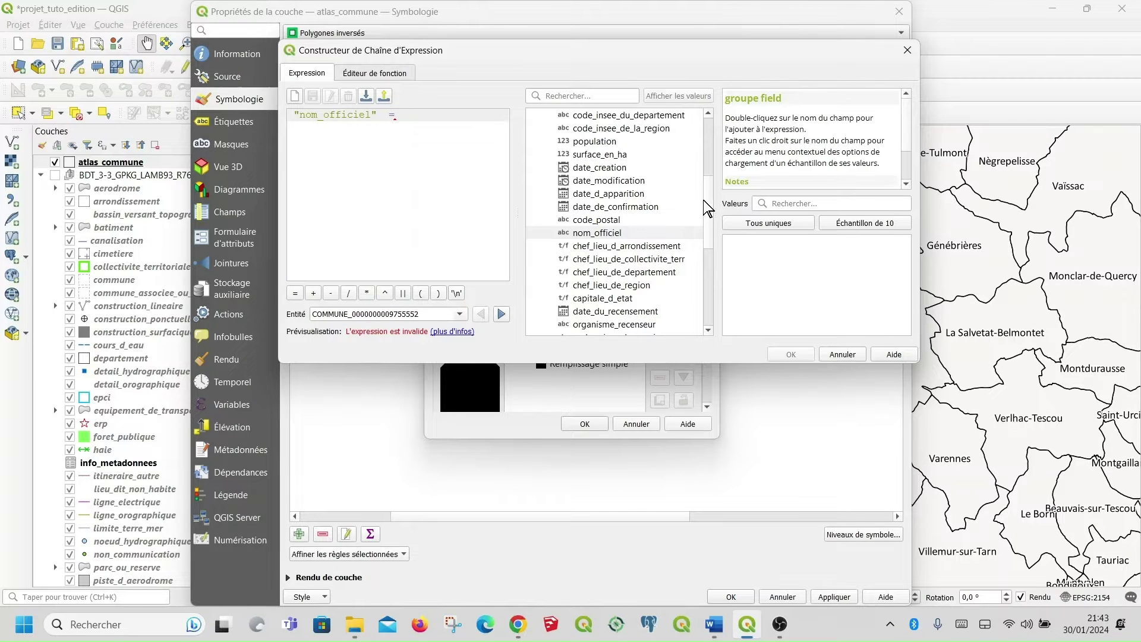
scroll(707, 229, "down", 6)
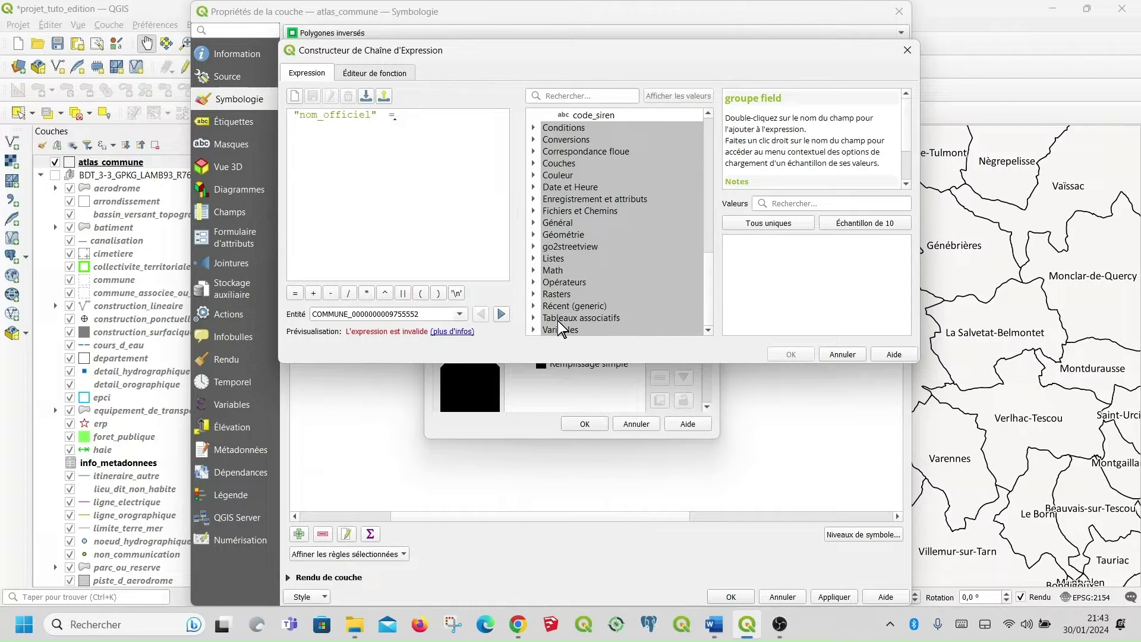
left_click(534, 331)
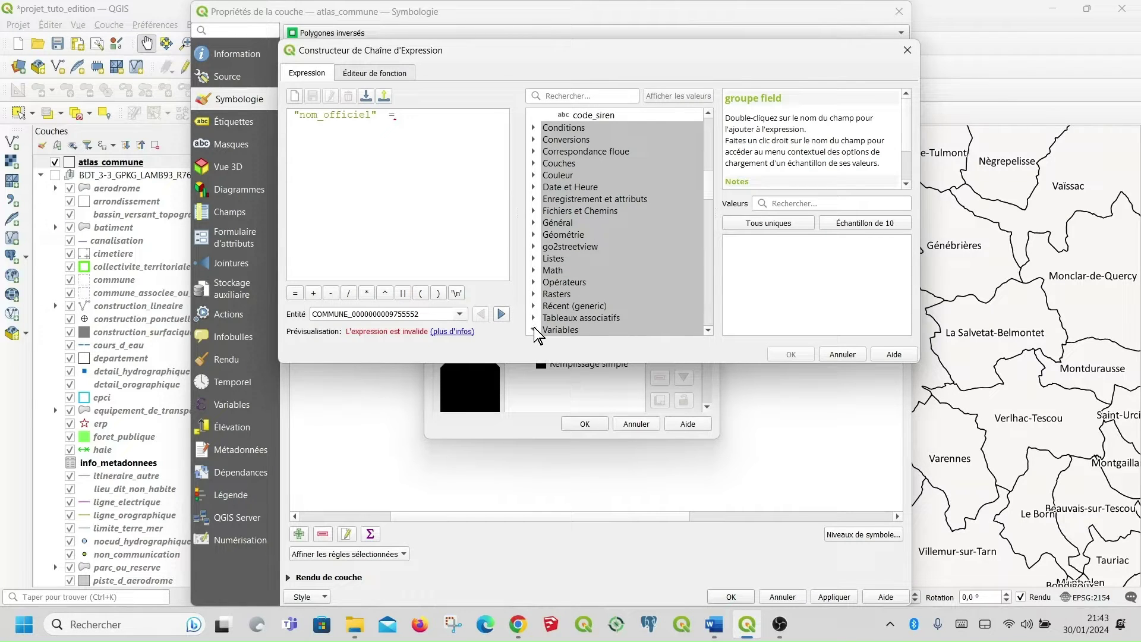
left_click(708, 330)
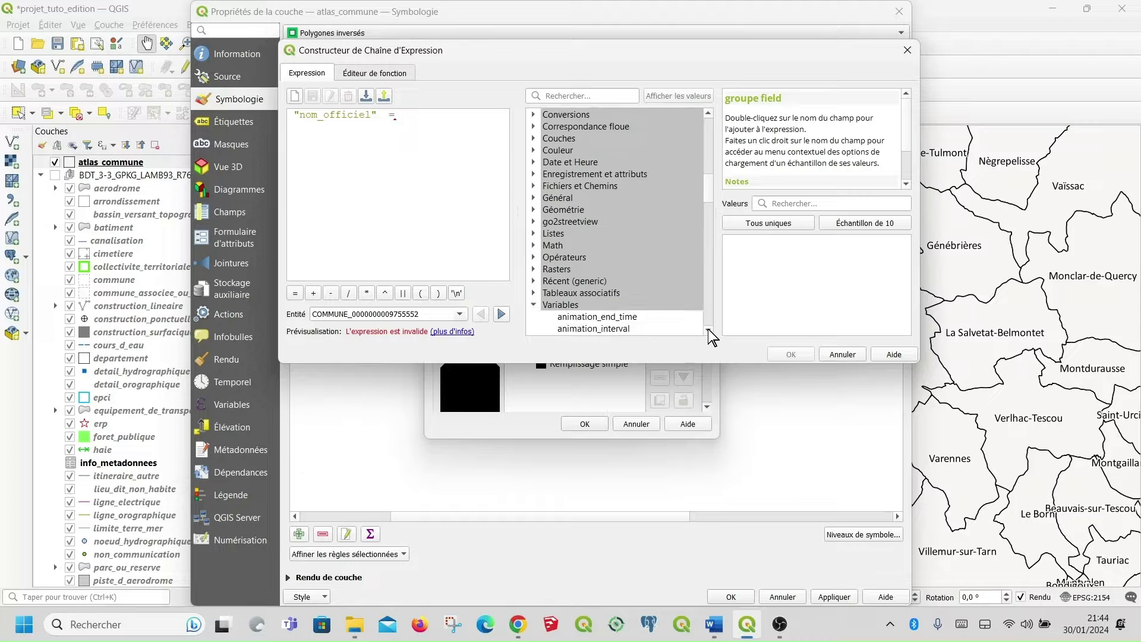
left_click(708, 331)
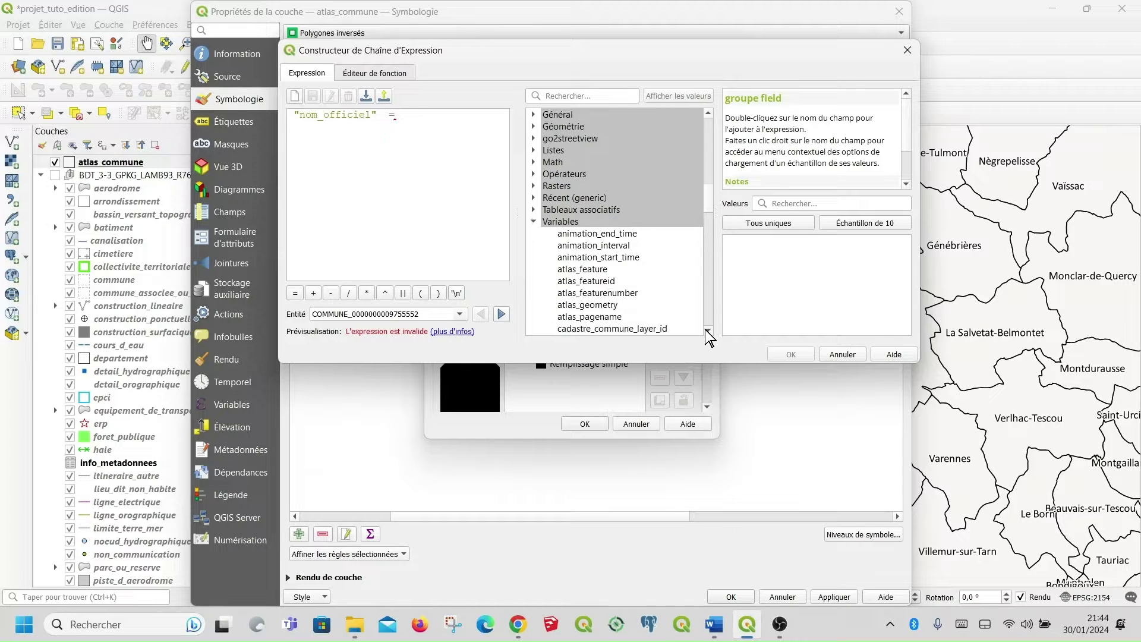
left_click(708, 331)
left_click(708, 331)
left_click(708, 331)
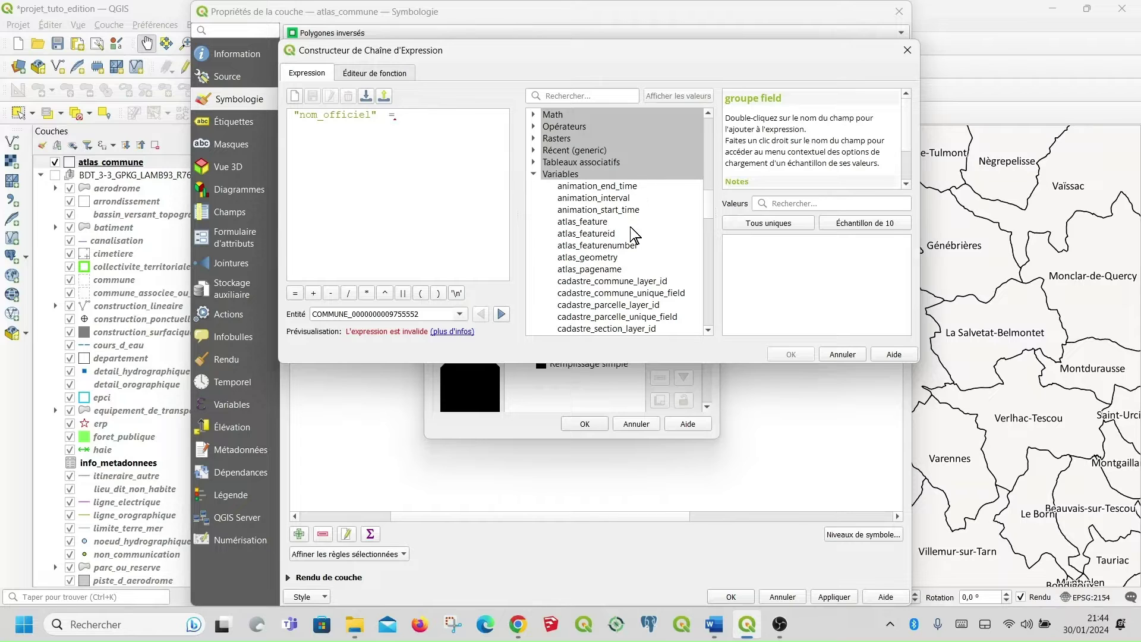
left_click(594, 269)
double_click(594, 270)
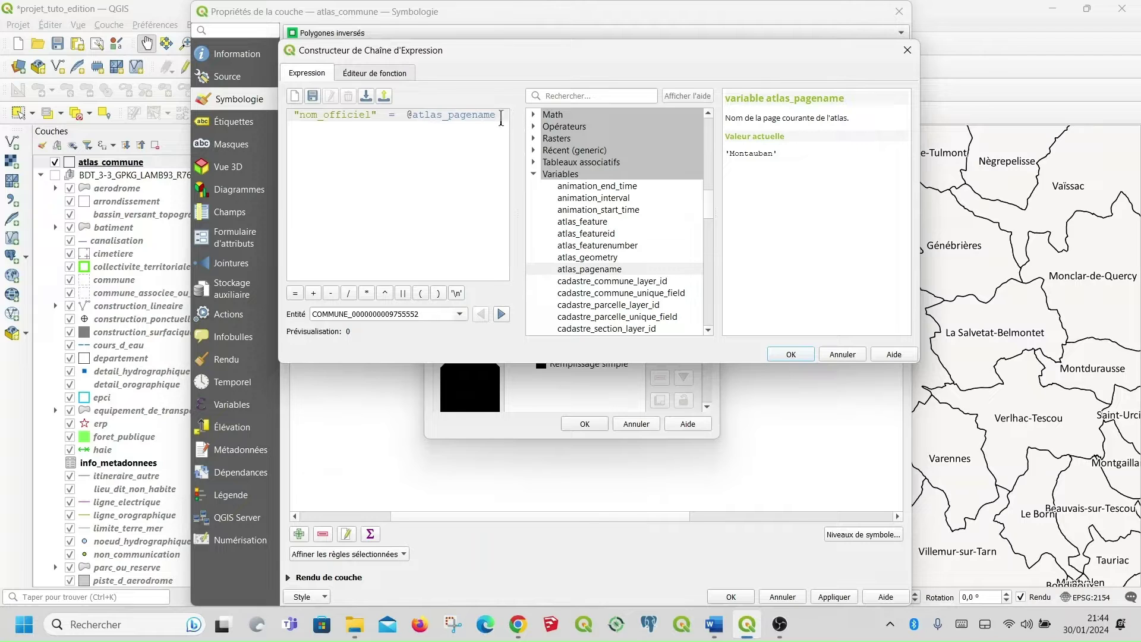
left_click(791, 357)
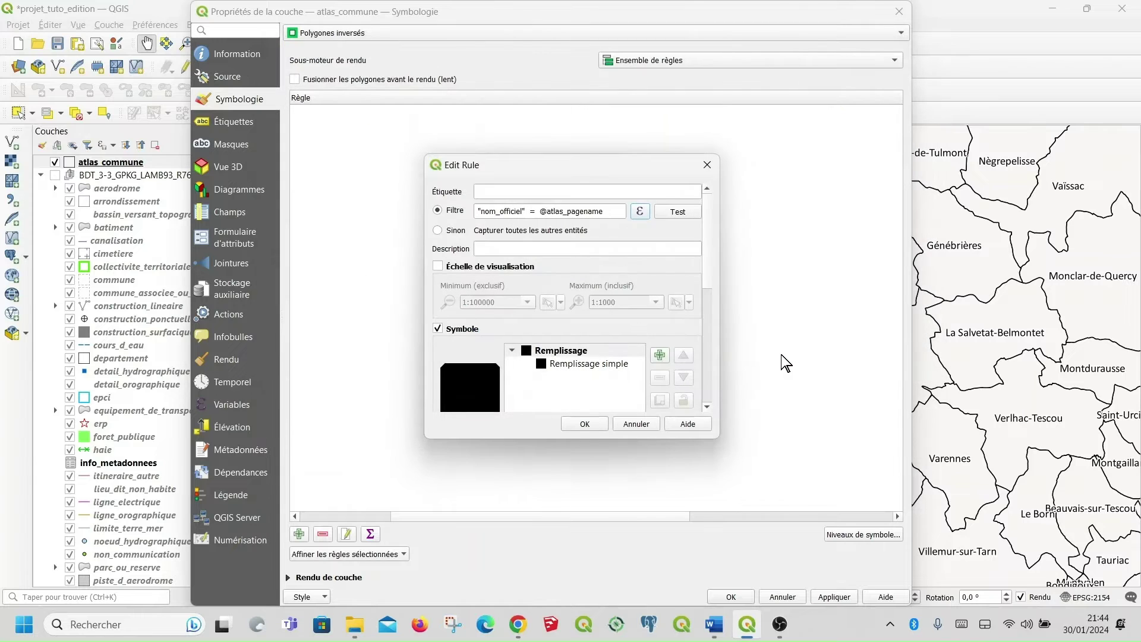
left_click(597, 423)
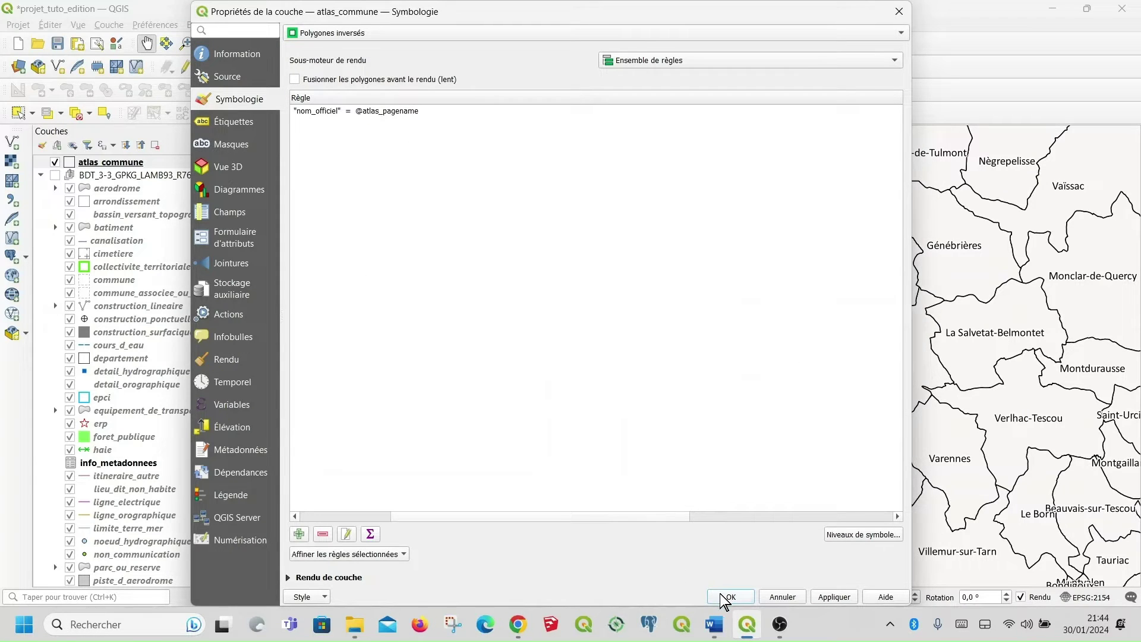
Apply the rule-based inverted symbology to atlas_commune and centre the Montauban commune in the map view.
left_click(723, 594)
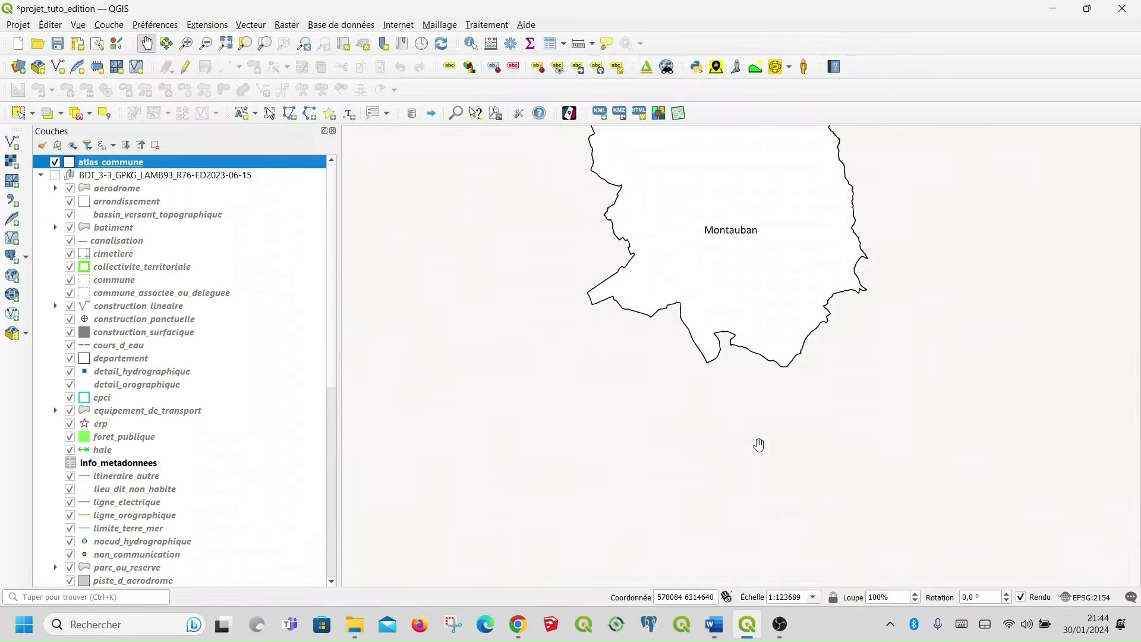
scroll(765, 401, "down", 1)
scroll(772, 286, "up", 1)
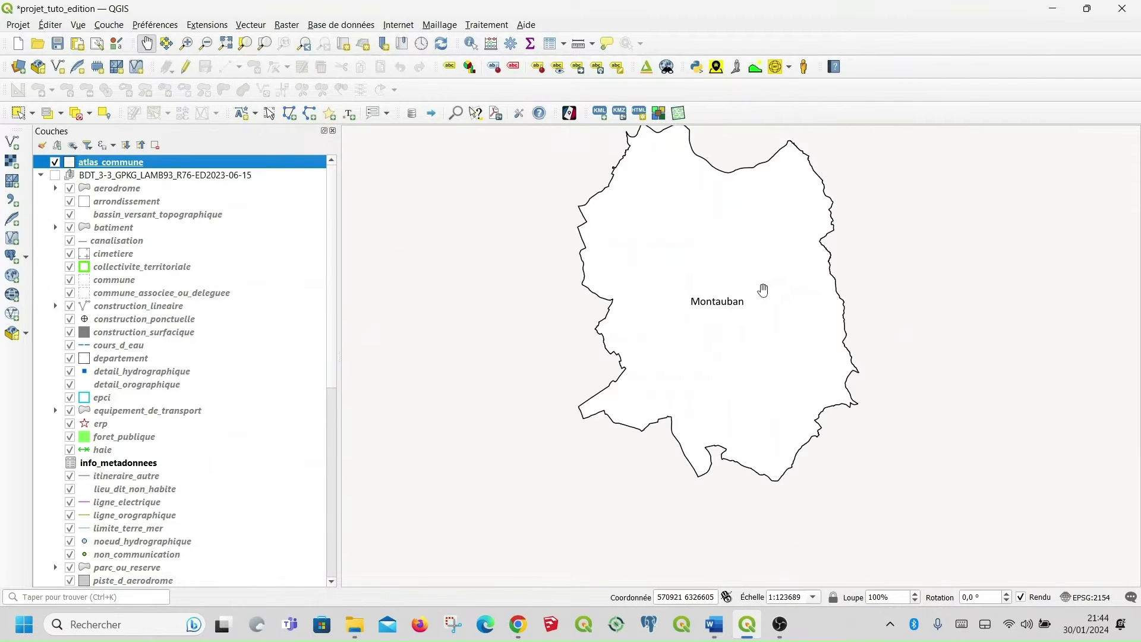
left_click_drag(724, 279, 704, 325)
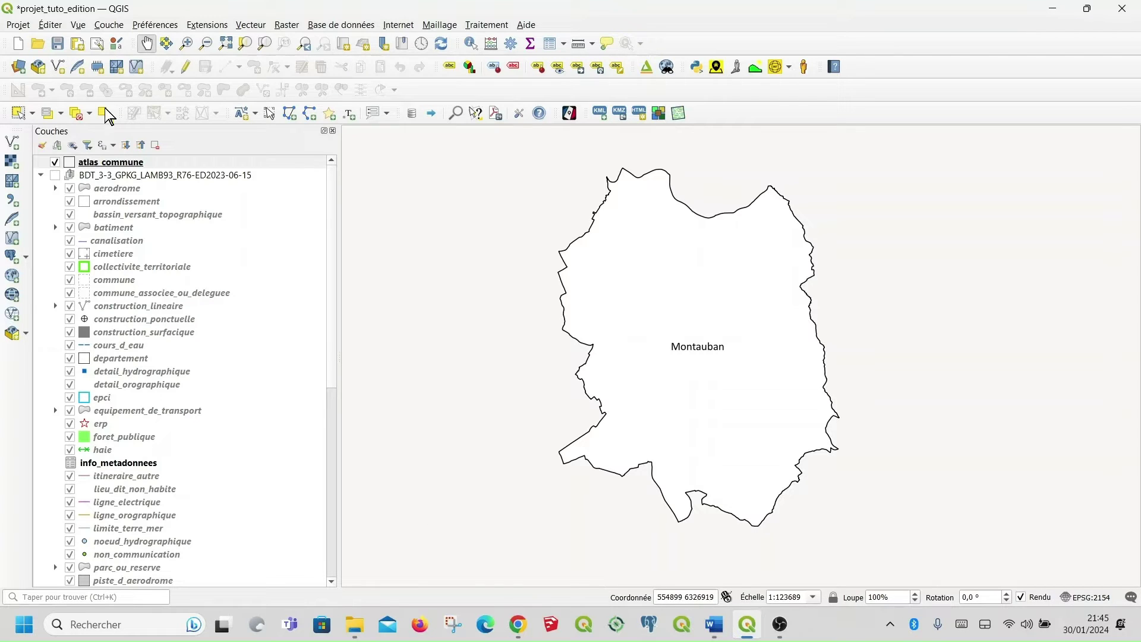
Duplicate the atlas_commune layer and rename the copy mini_carte_commune.
right_click(138, 172)
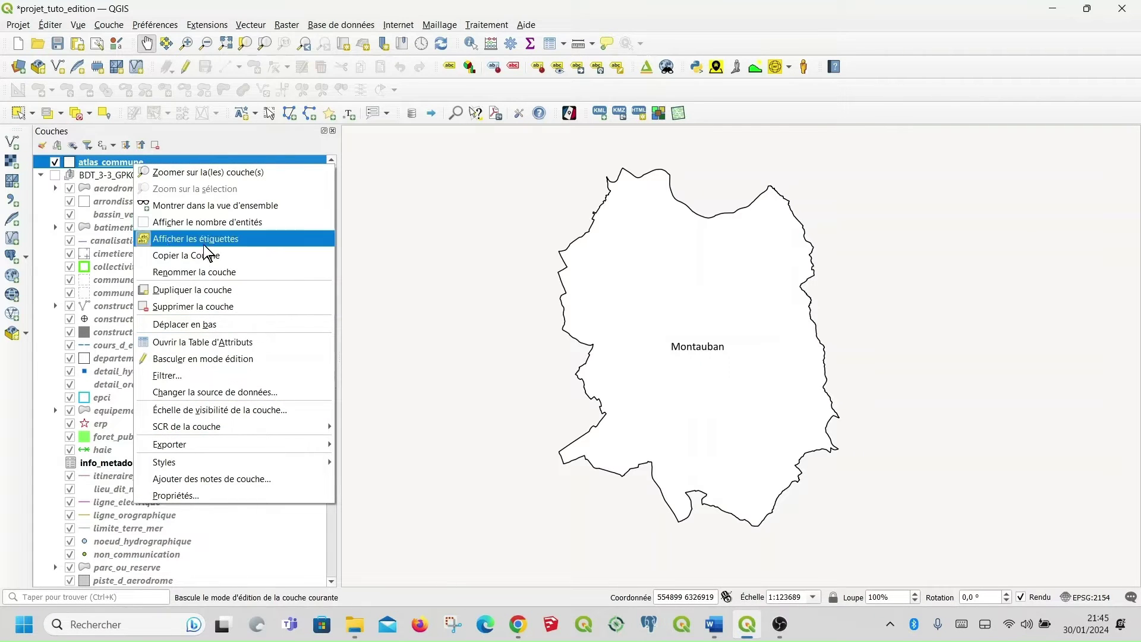
left_click(203, 290)
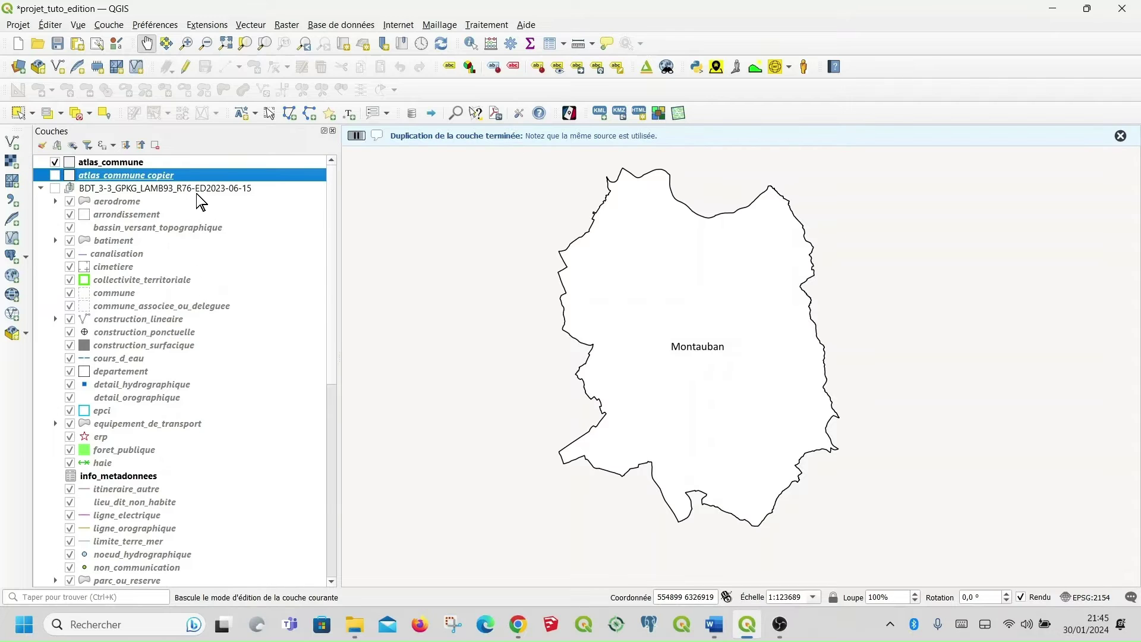
right_click(151, 172)
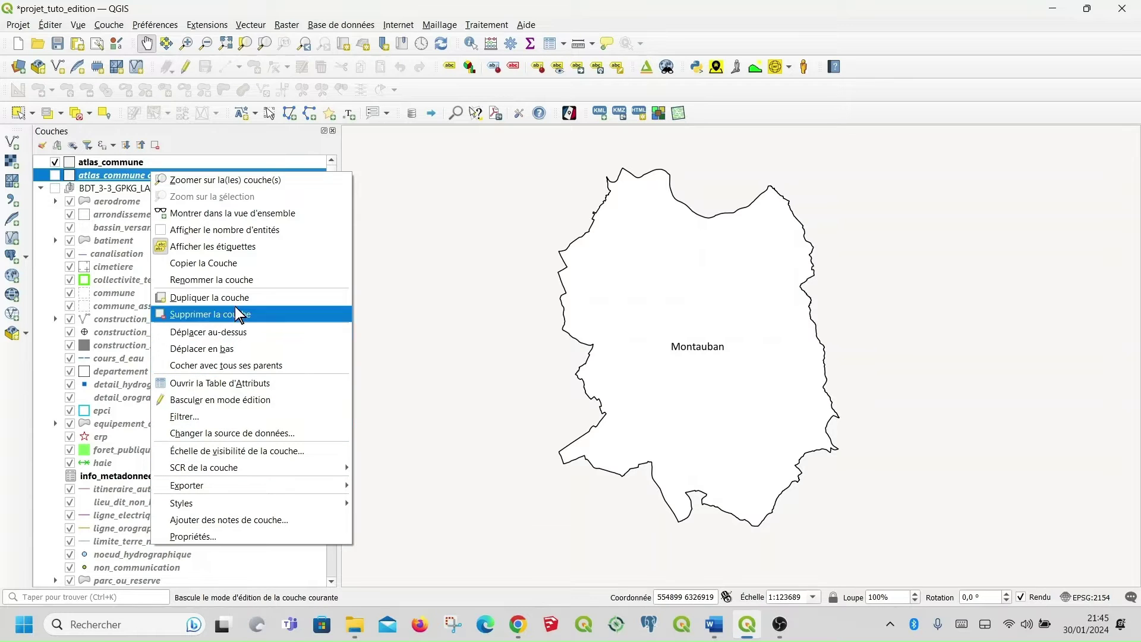
left_click(237, 281)
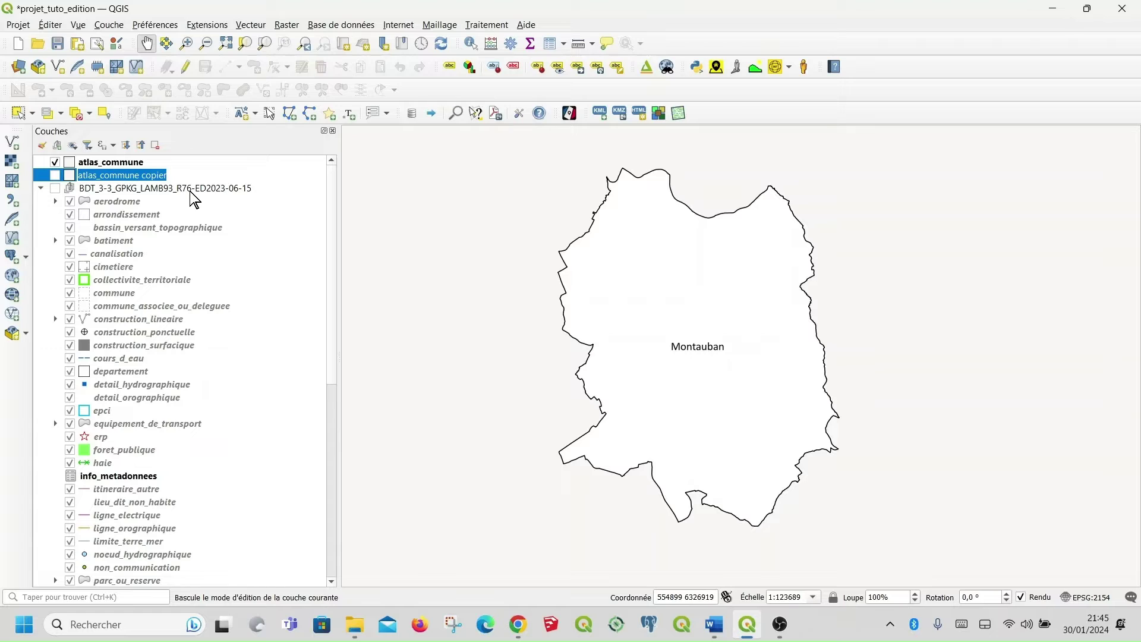
type("mini_carte")
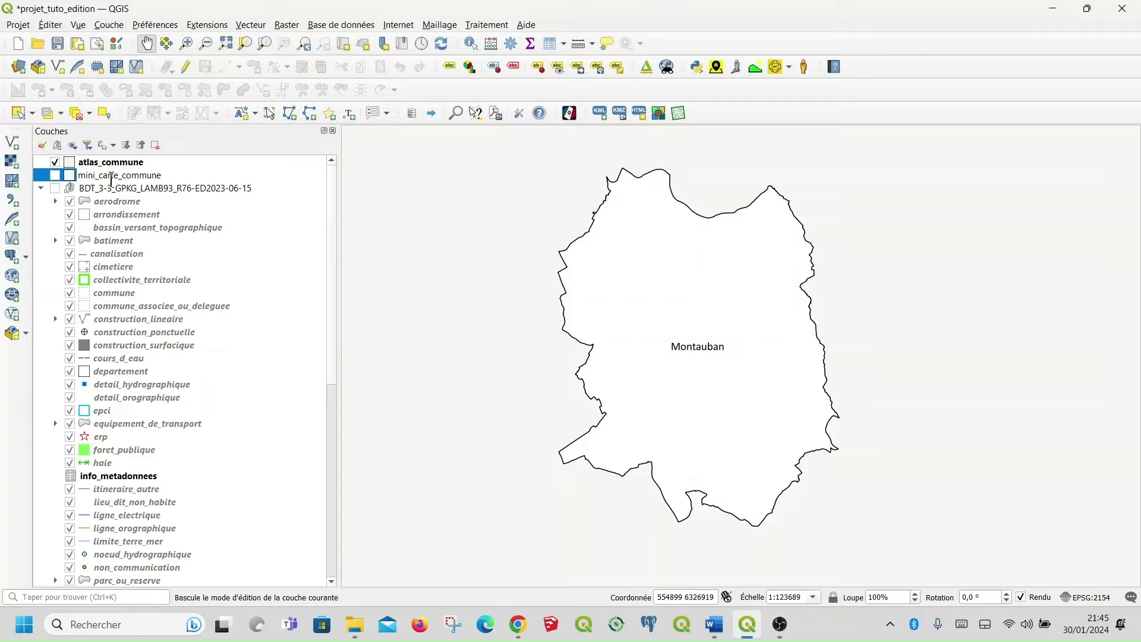
Show the mini_carte_commune layer on the map and hide atlas_commune.
left_click(55, 175)
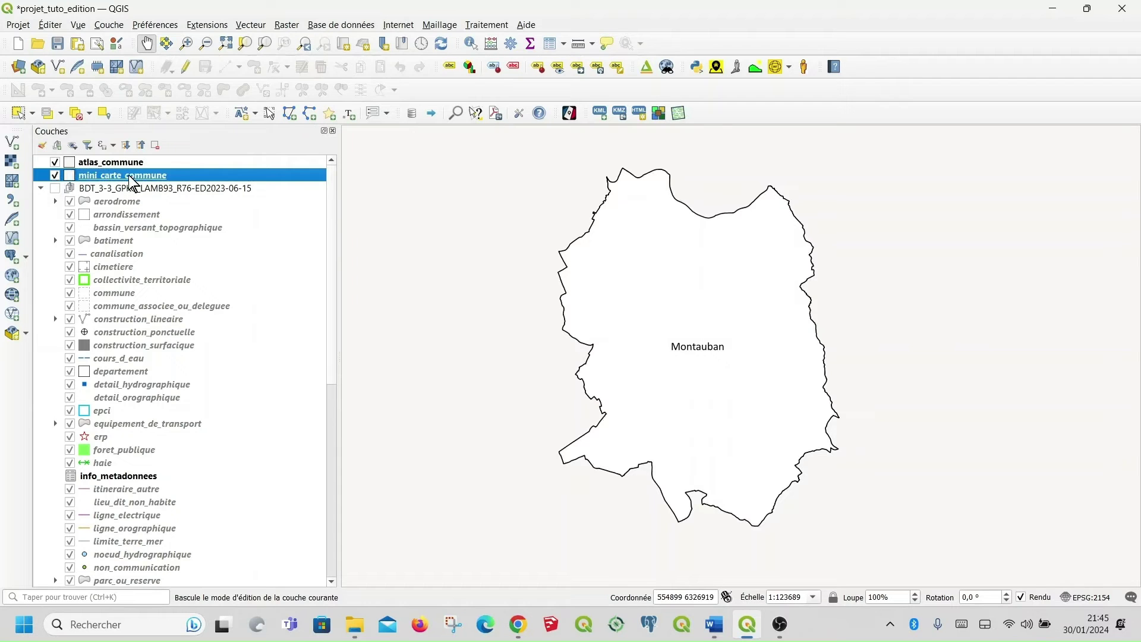
left_click(54, 162)
scroll(530, 324, "down", 1)
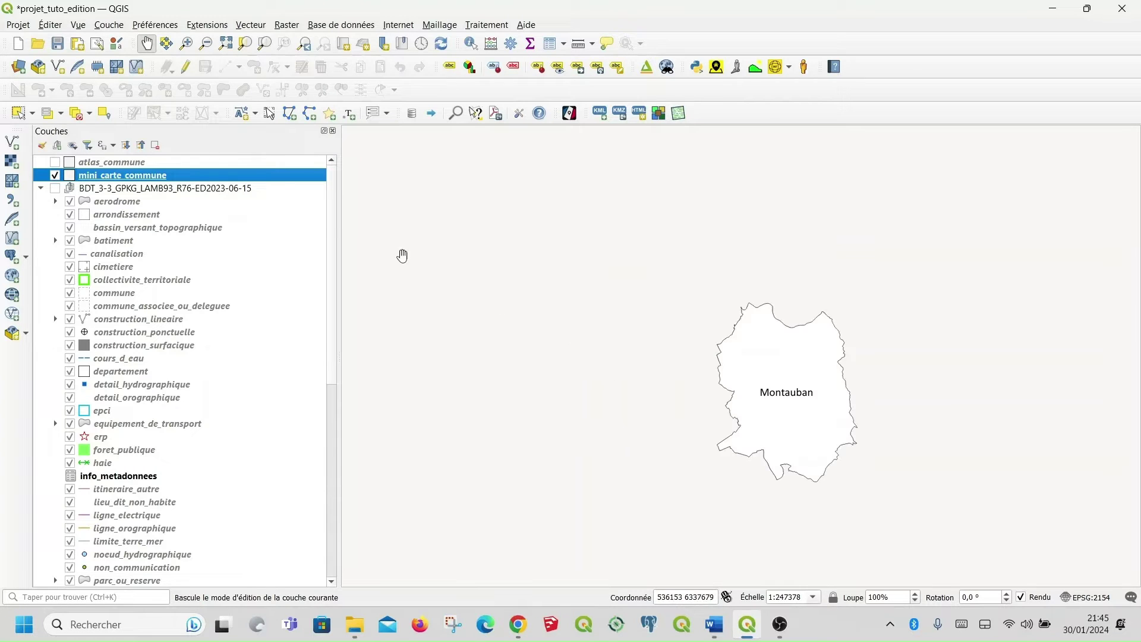
Switch the mini_carte_commune symbology to a single symbol and set its simple fill colour to red.
right_click(193, 183)
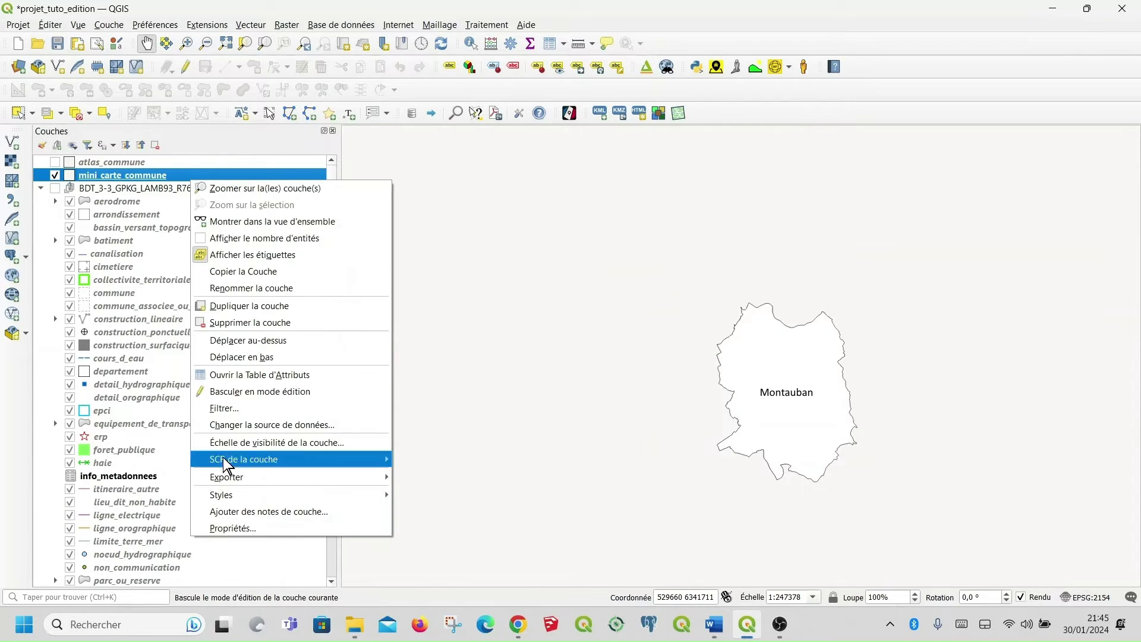
left_click(266, 528)
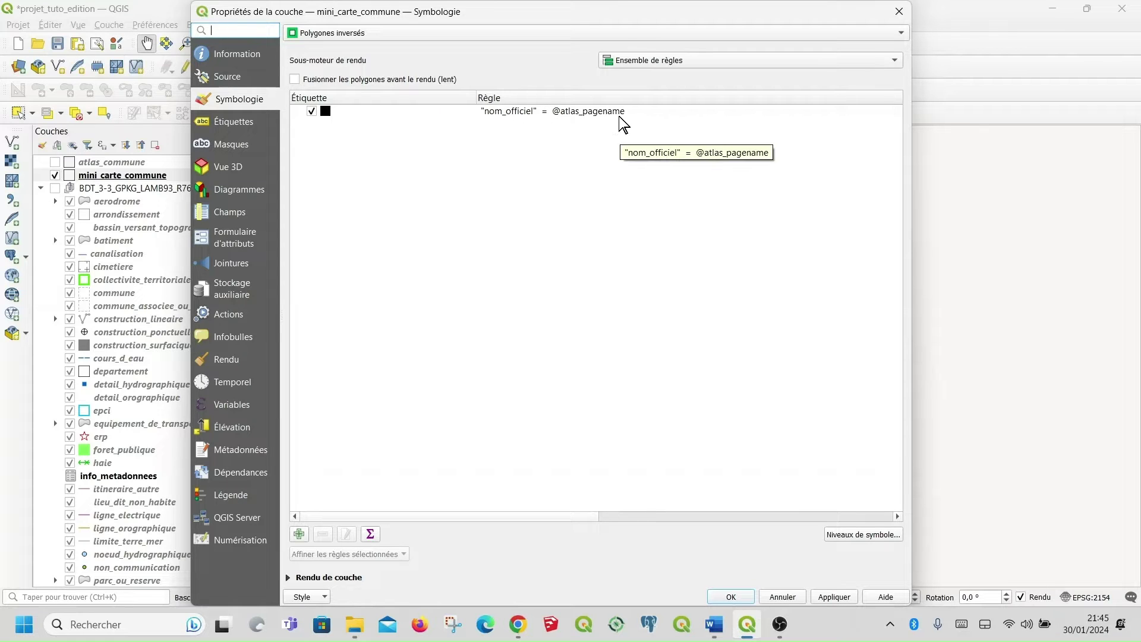
left_click(366, 35)
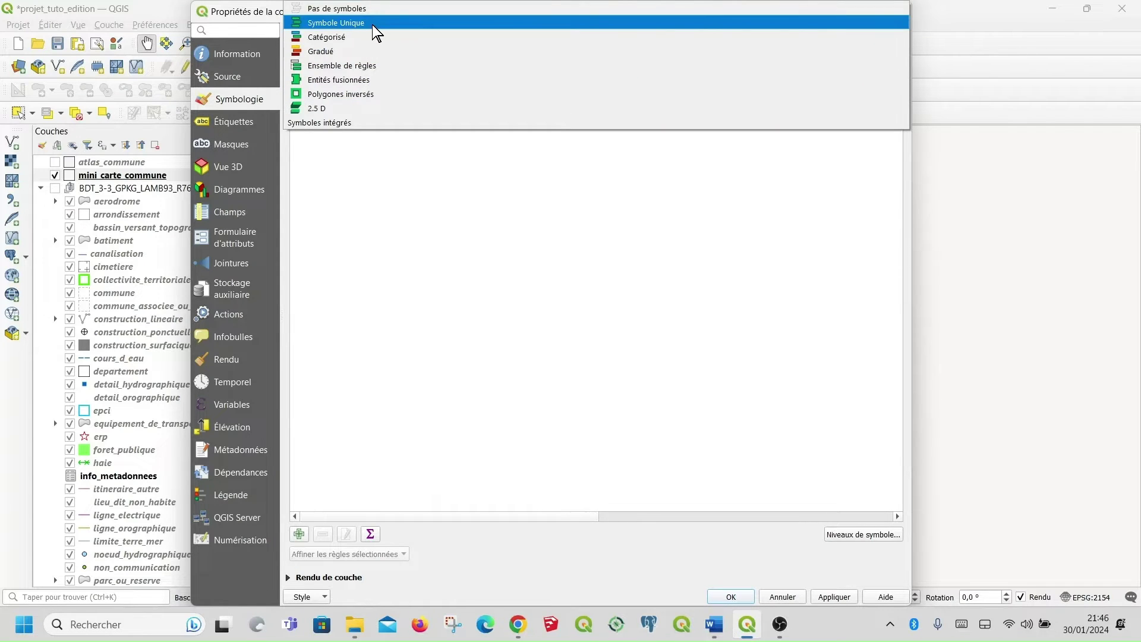
left_click(373, 22)
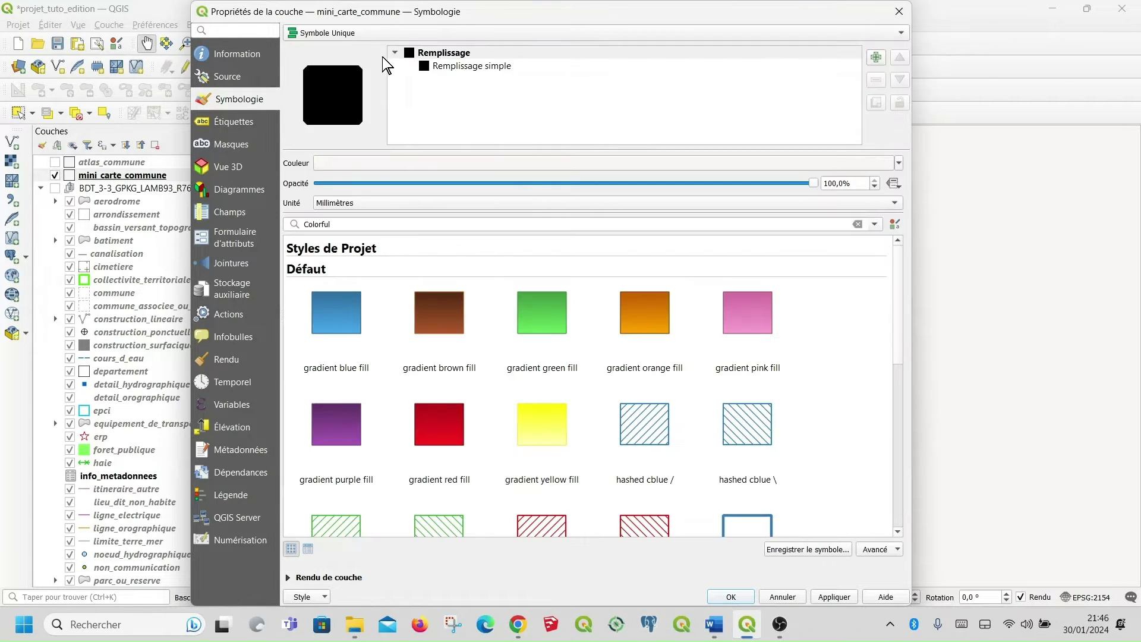
left_click(475, 66)
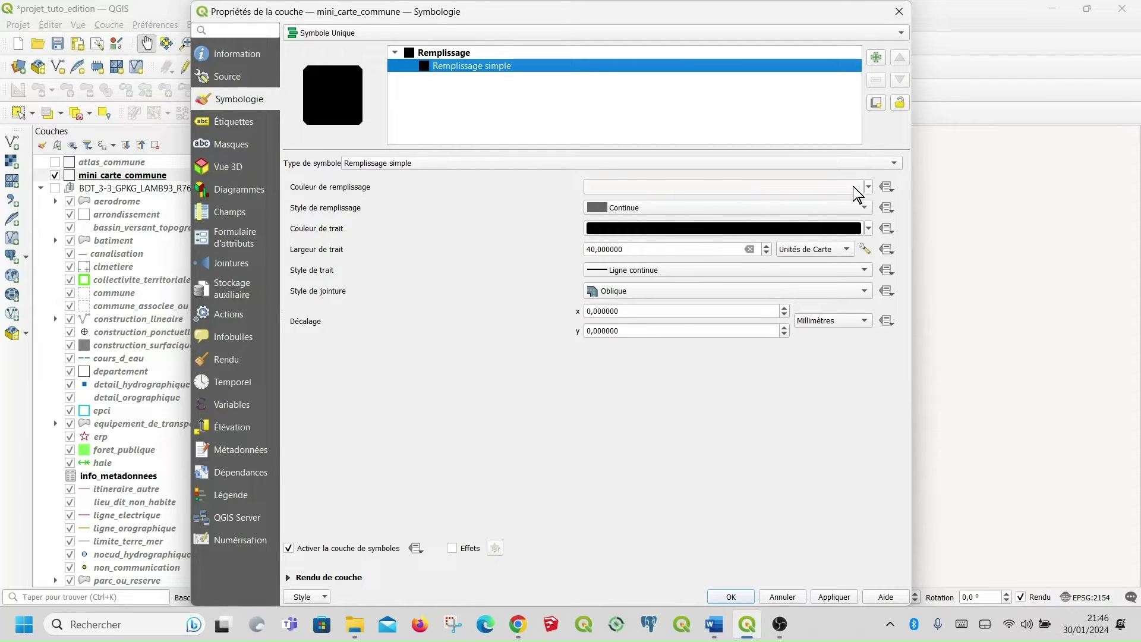
left_click(869, 188)
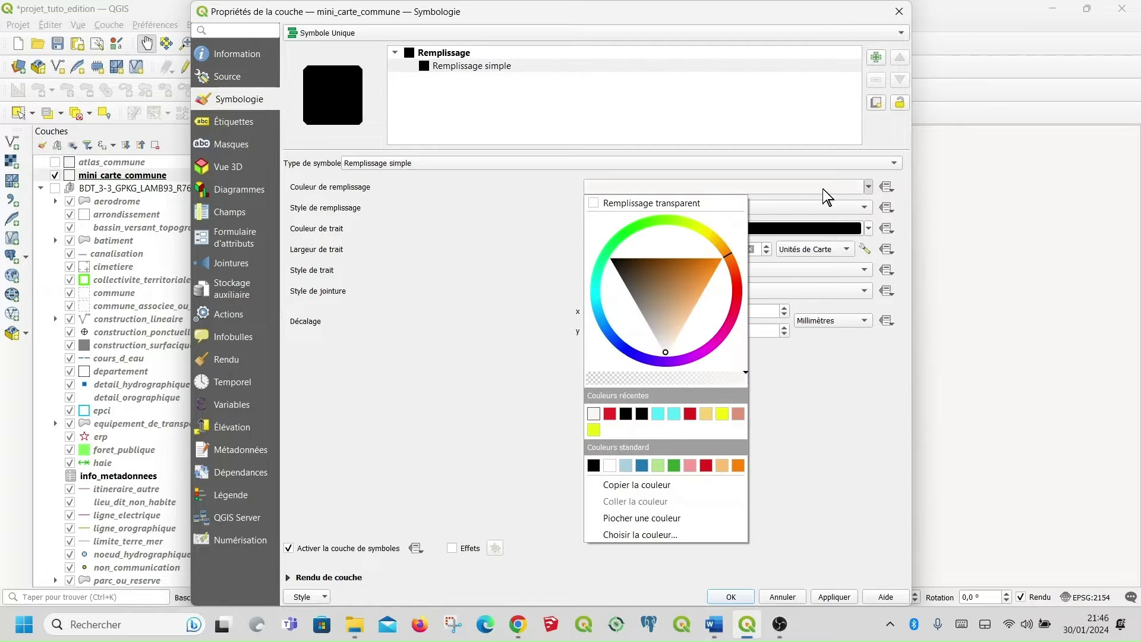
left_click(609, 413)
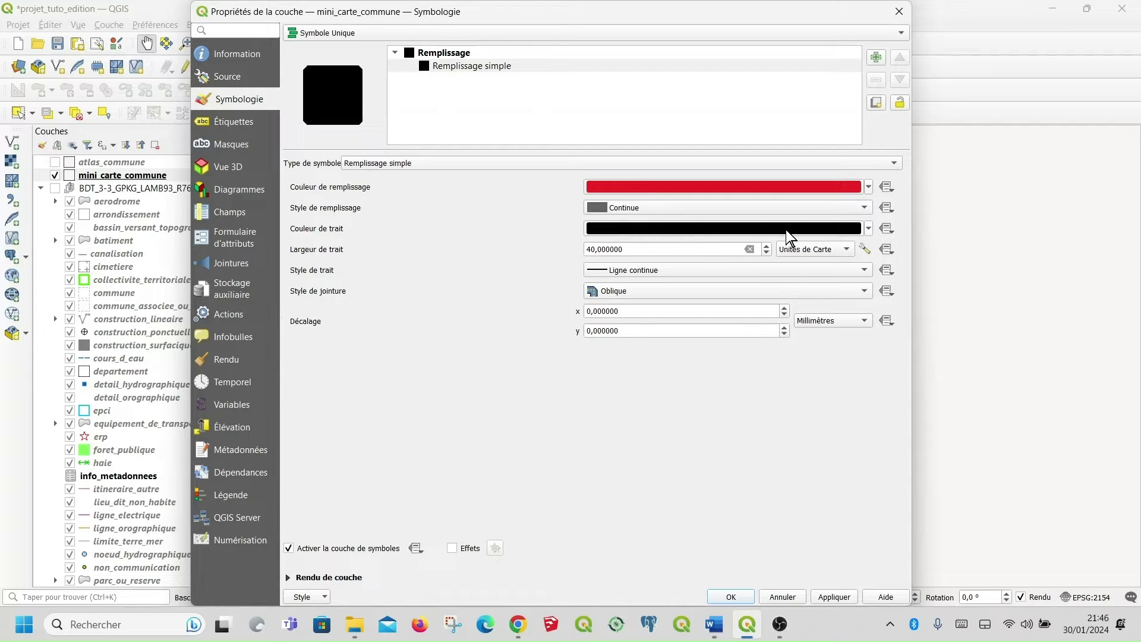
Make the simple fill's outline transparent and set its stroke width to 0.
left_click(868, 229)
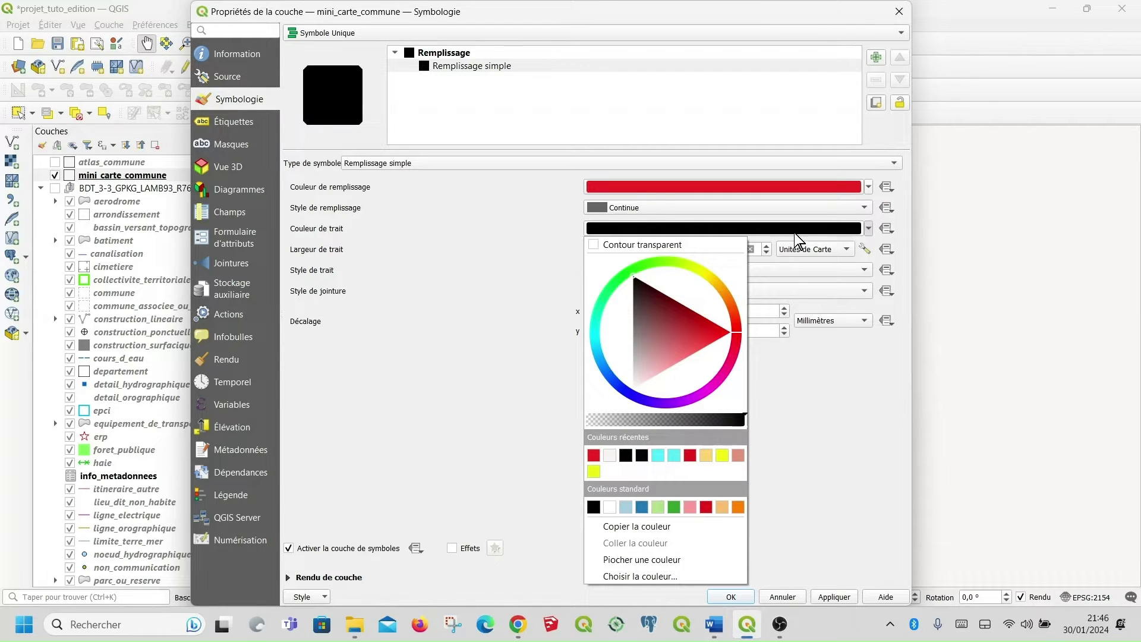
left_click(704, 243)
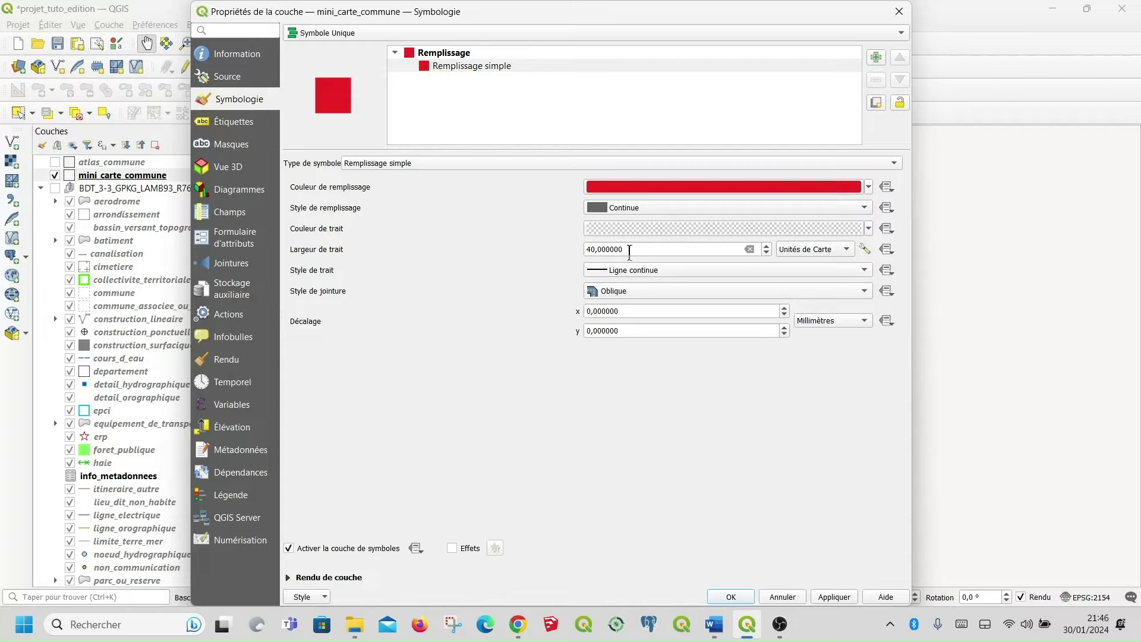
left_click_drag(627, 251, 584, 252)
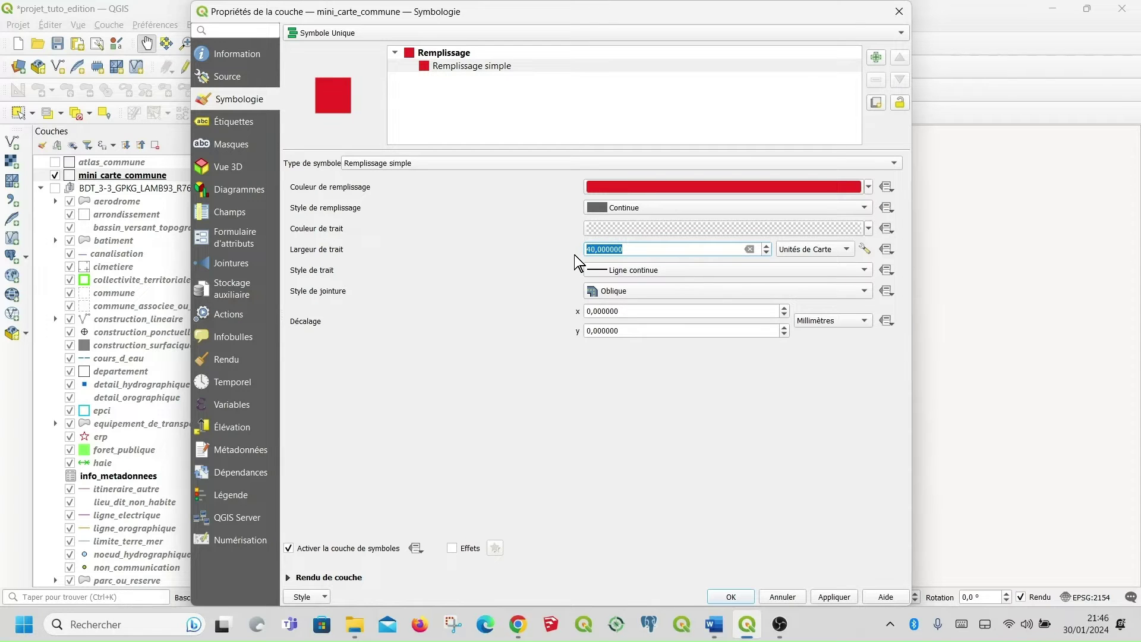
type("0")
left_click(642, 401)
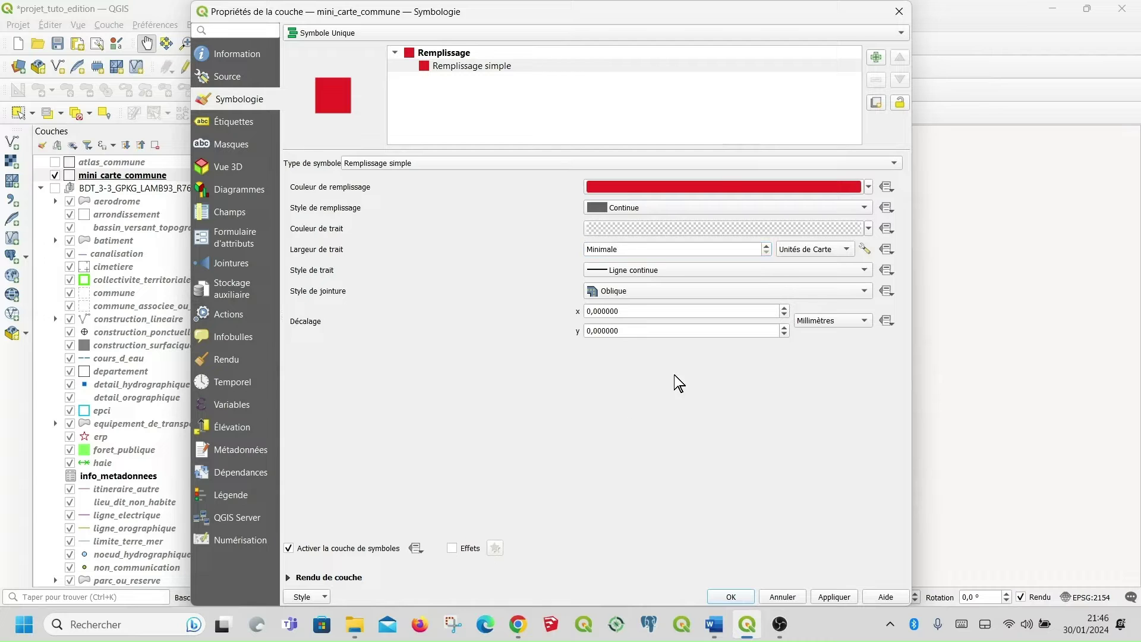
Switch the layer's symbology to a rule set and open its unfiltered rule for editing.
left_click(900, 34)
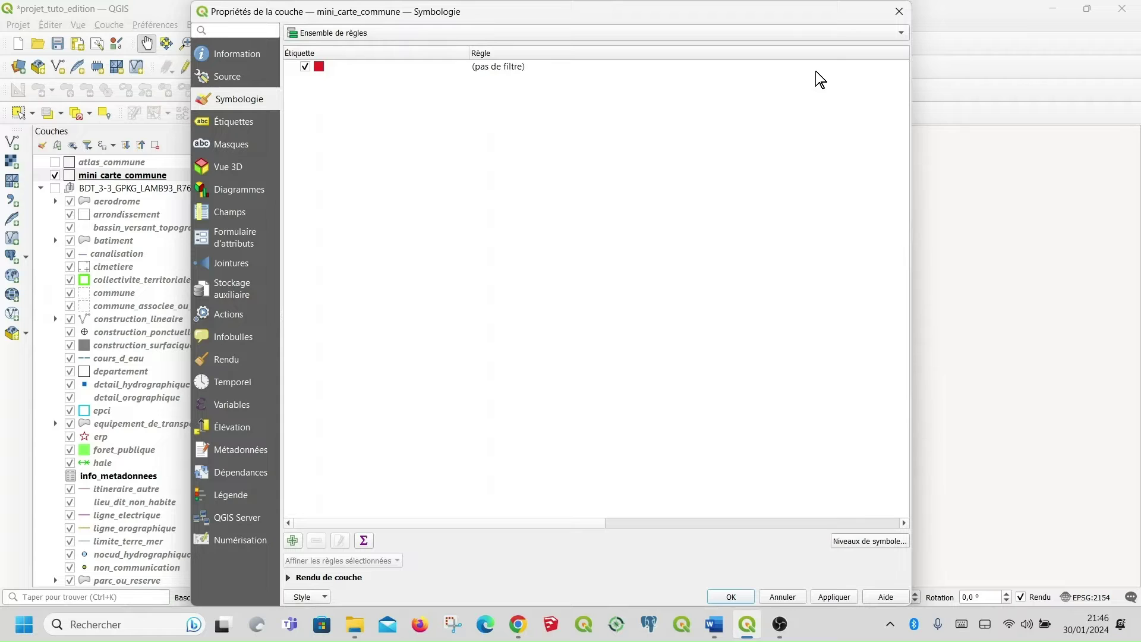
left_click(524, 70)
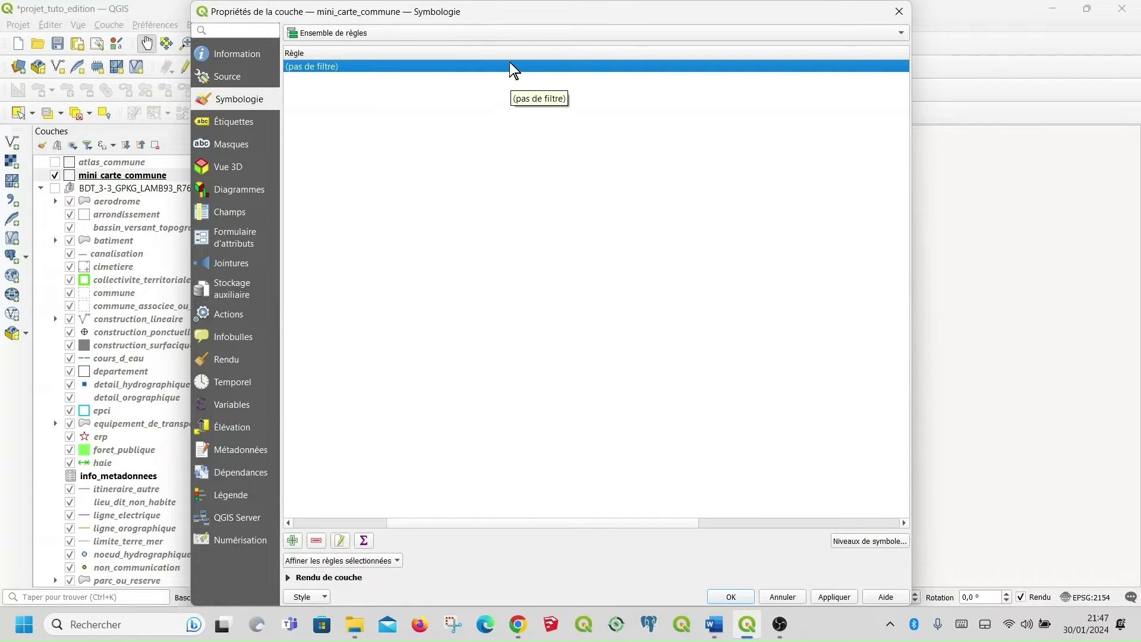
double_click(510, 69)
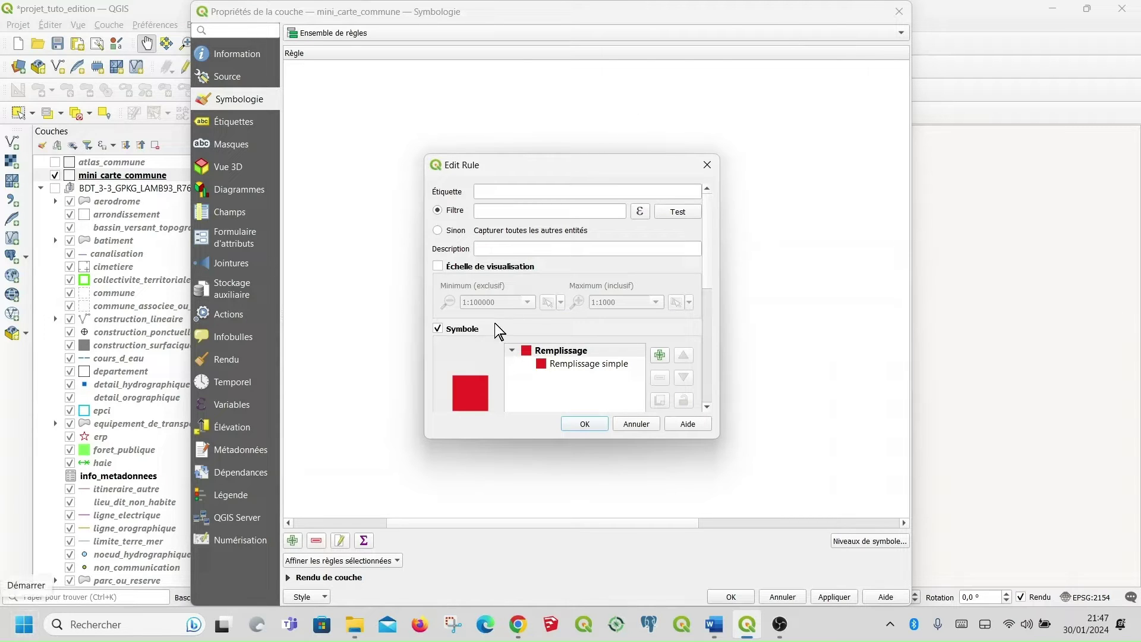
left_click(641, 212)
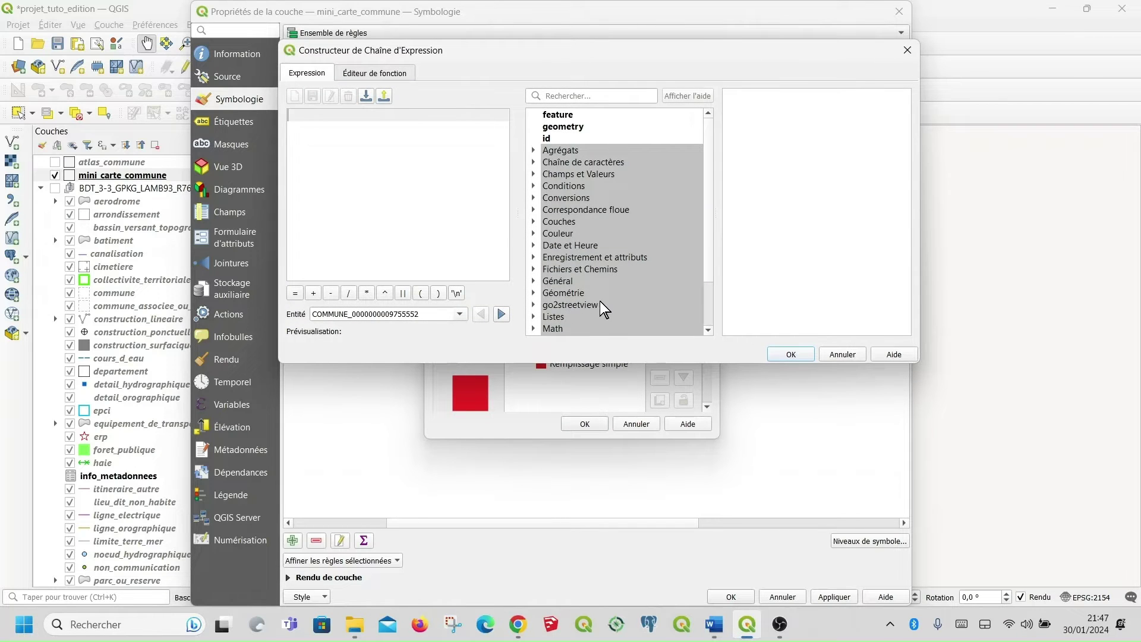
scroll(600, 302, "down", 2)
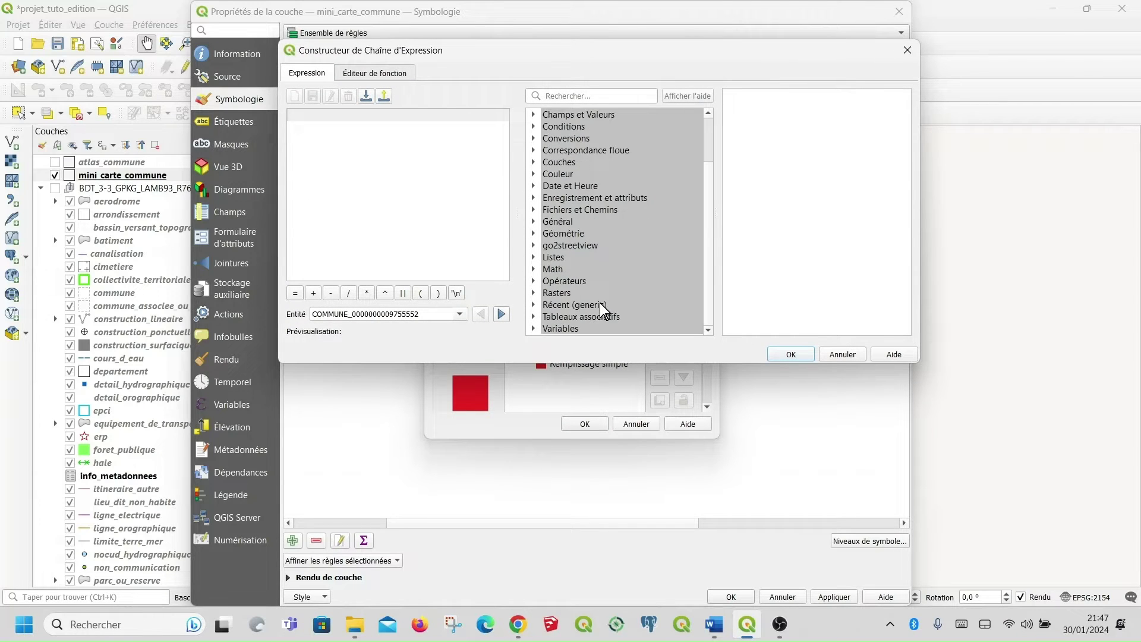
left_click(536, 305)
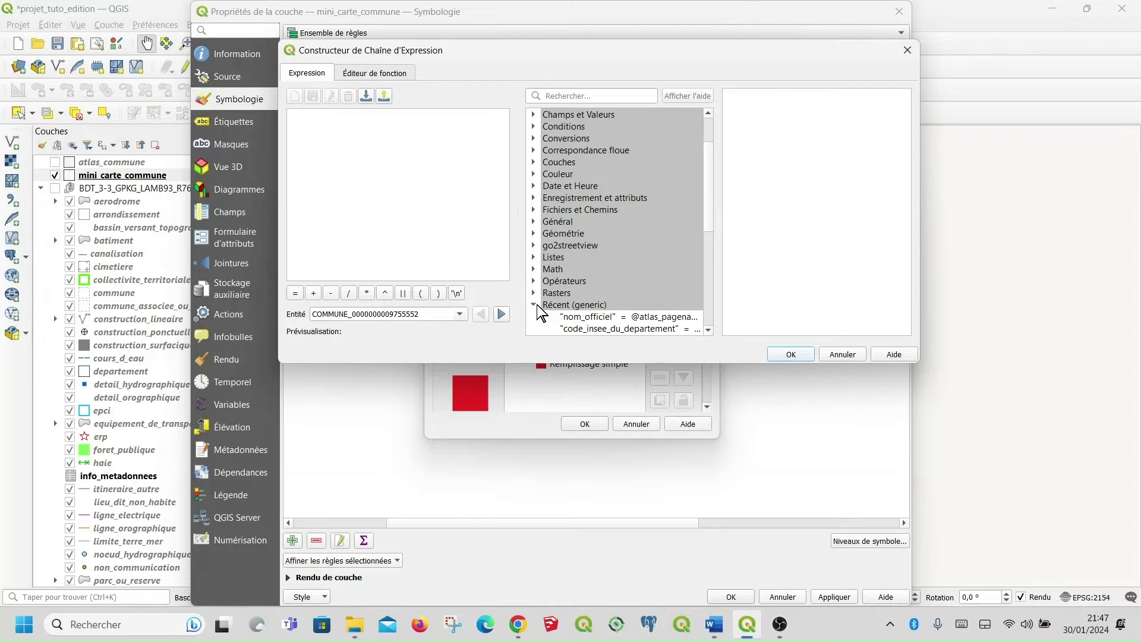
left_click(709, 331)
left_click(709, 331)
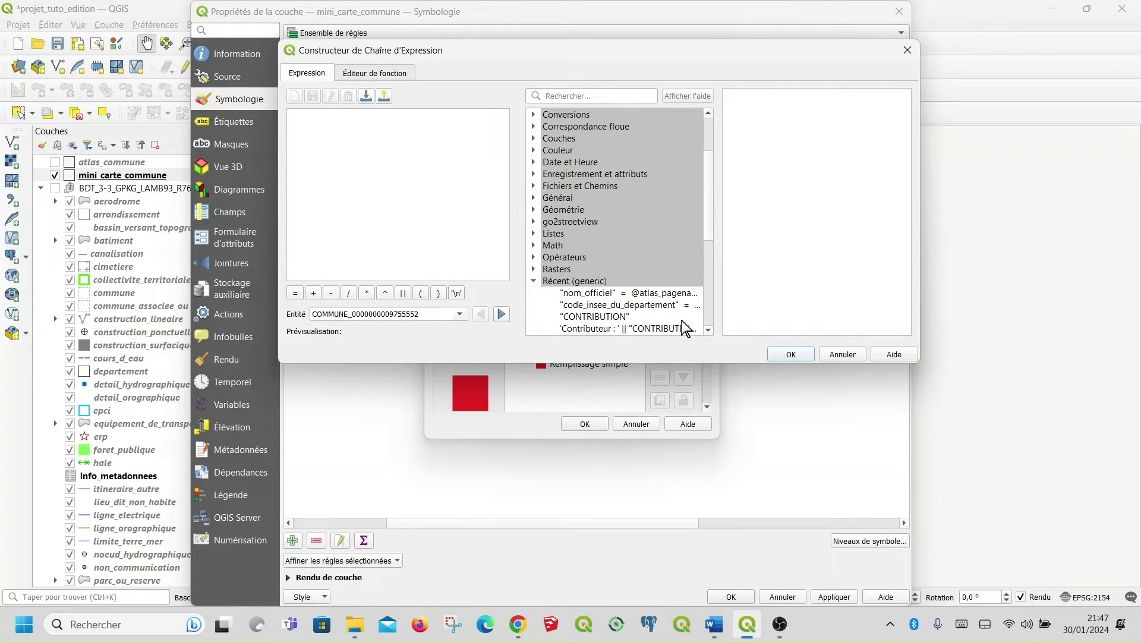
double_click(659, 294)
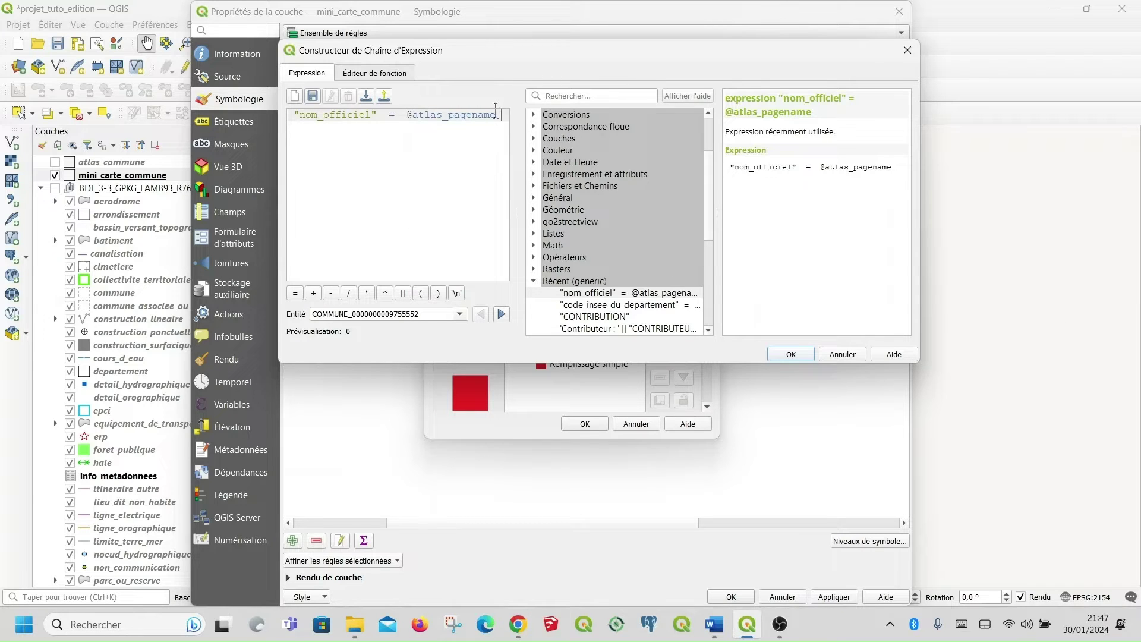
left_click(791, 354)
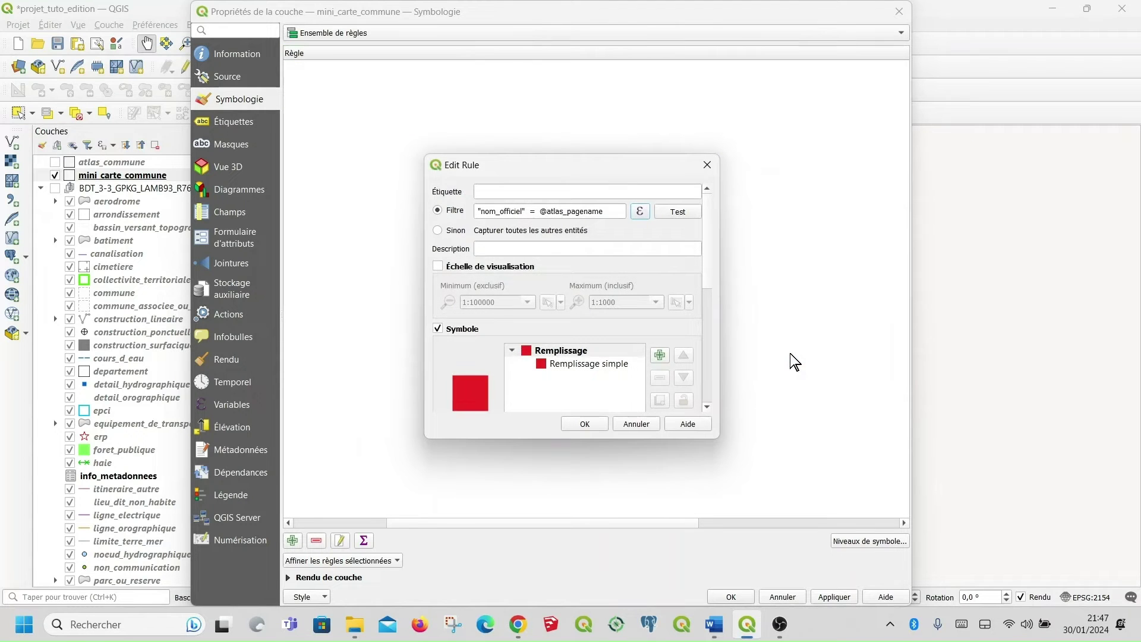
left_click(596, 424)
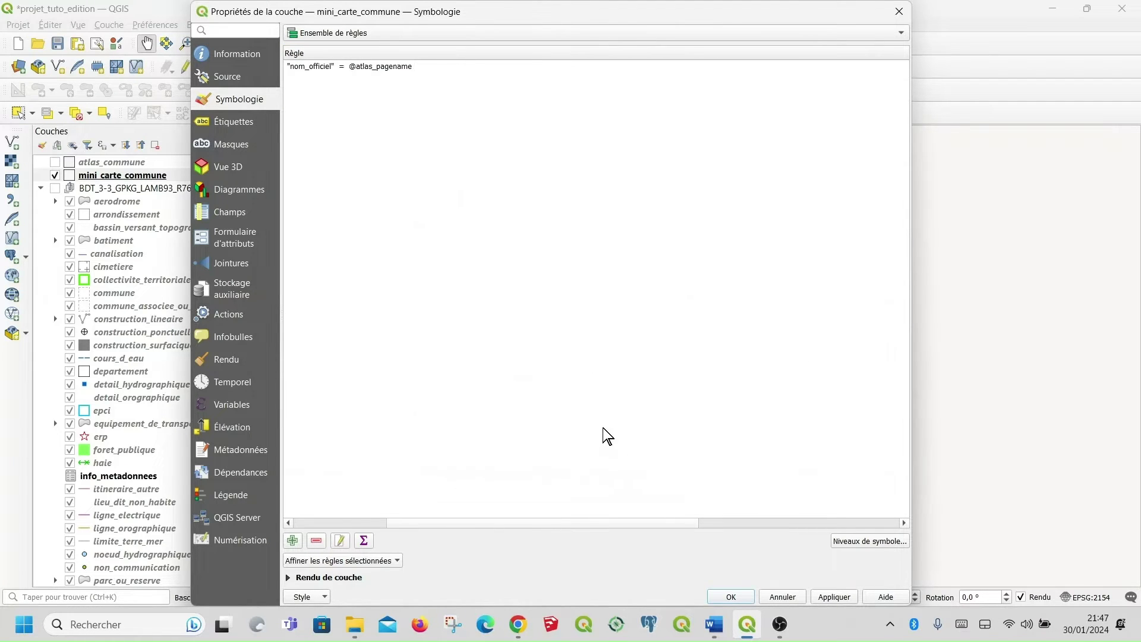
left_click(726, 600)
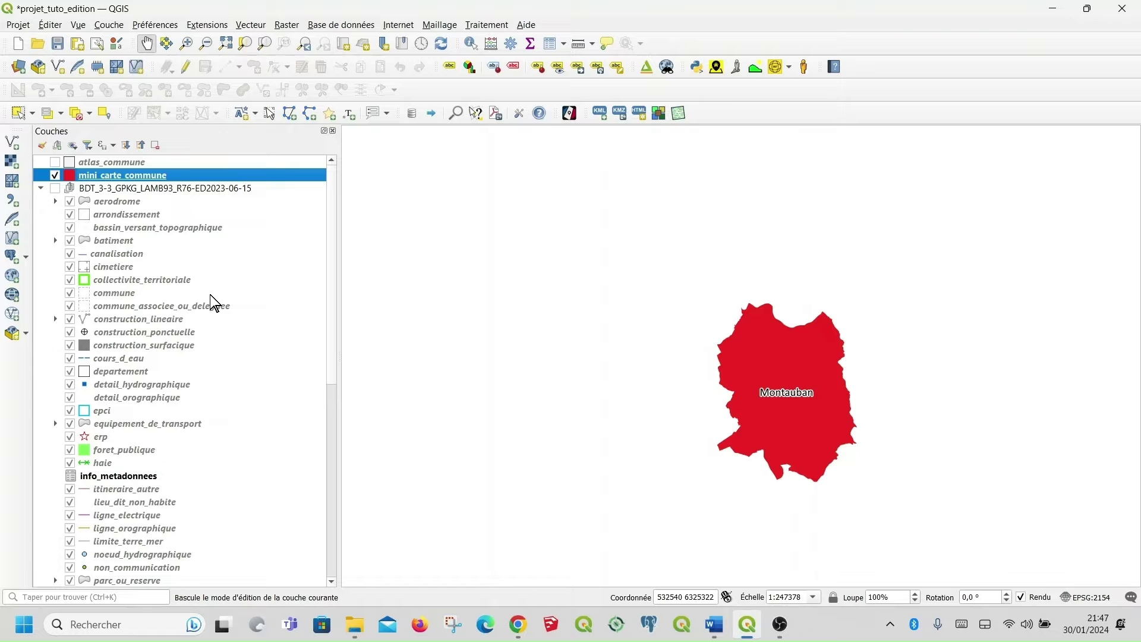
Duplicate the departement layer and move the copy out of the BDT group to just below mini_carte_commune.
scroll(220, 321, "down", 1)
scroll(220, 324, "up", 1)
scroll(224, 327, "down", 1)
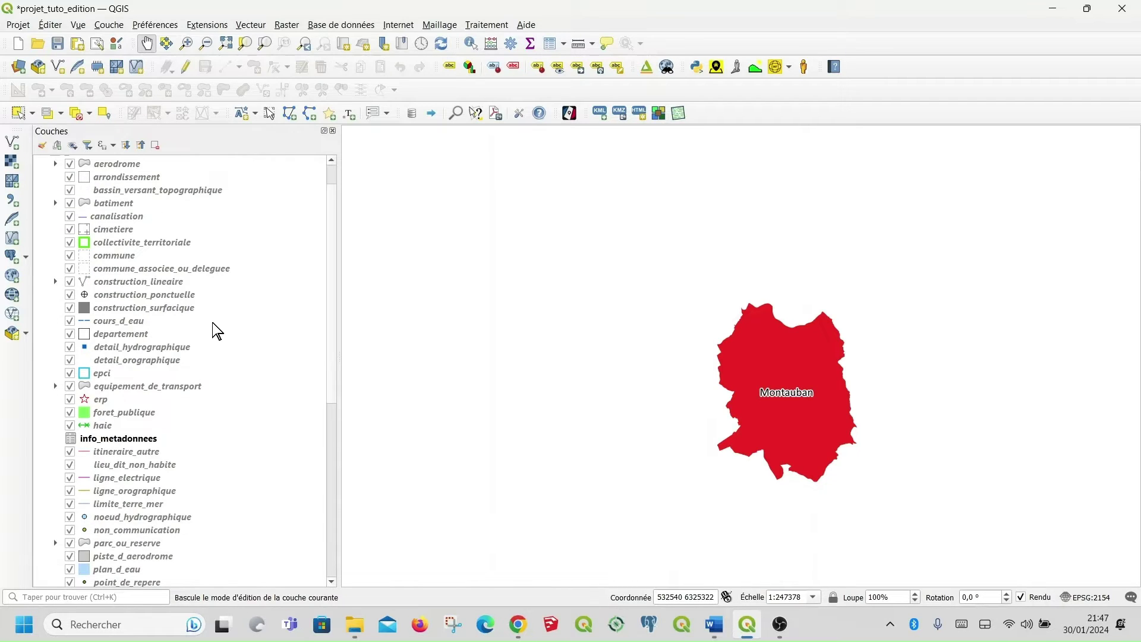
scroll(216, 330, "up", 1)
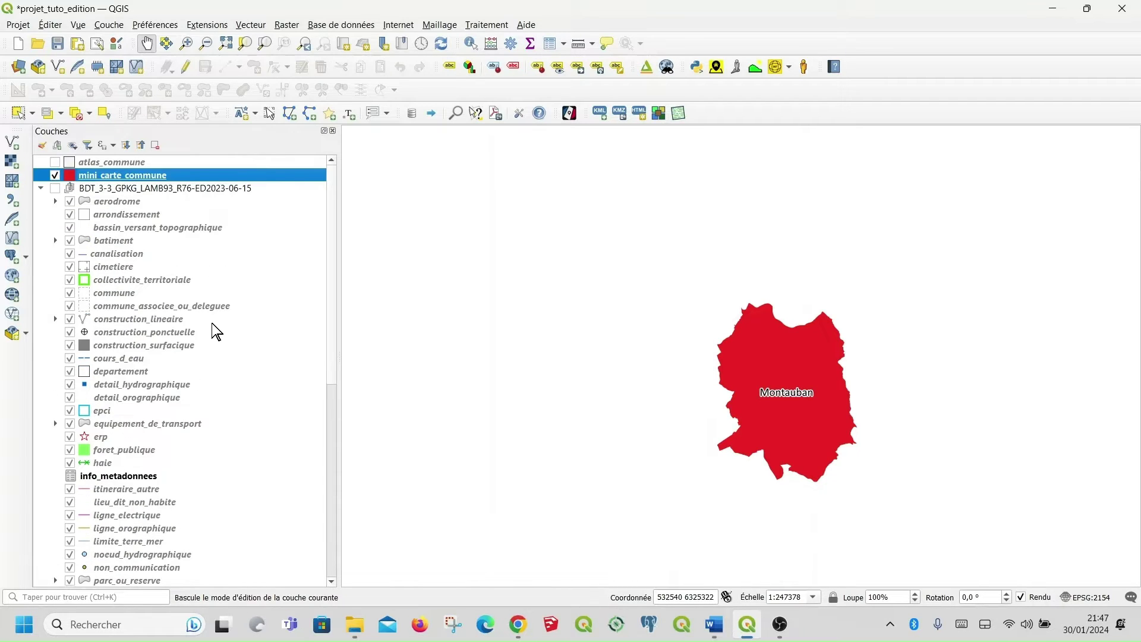
left_click(152, 369)
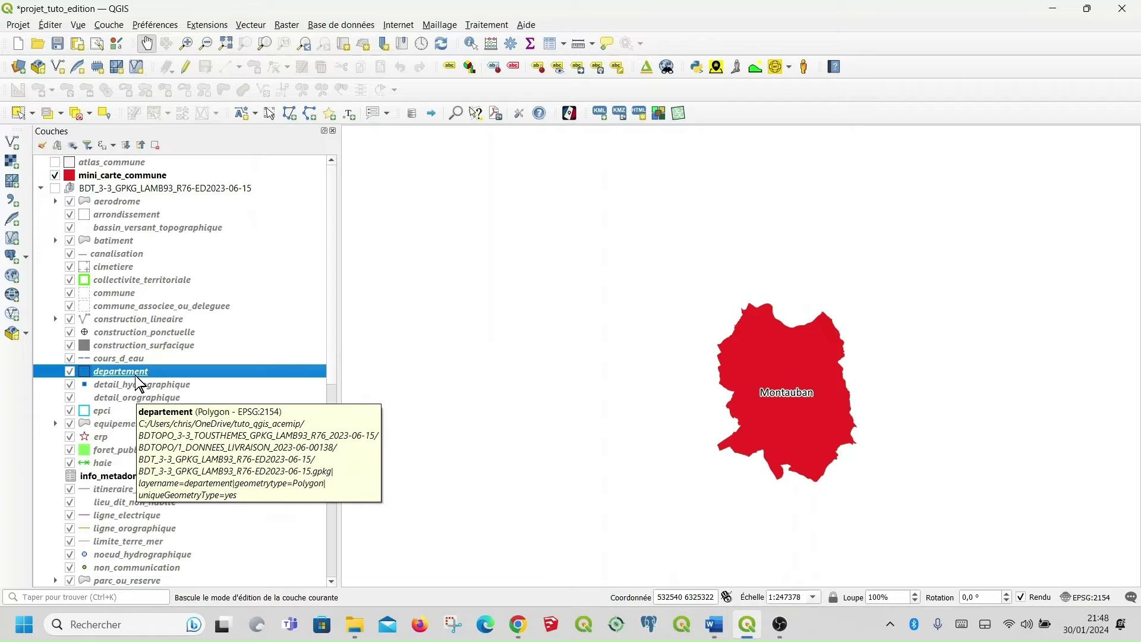
right_click(144, 372)
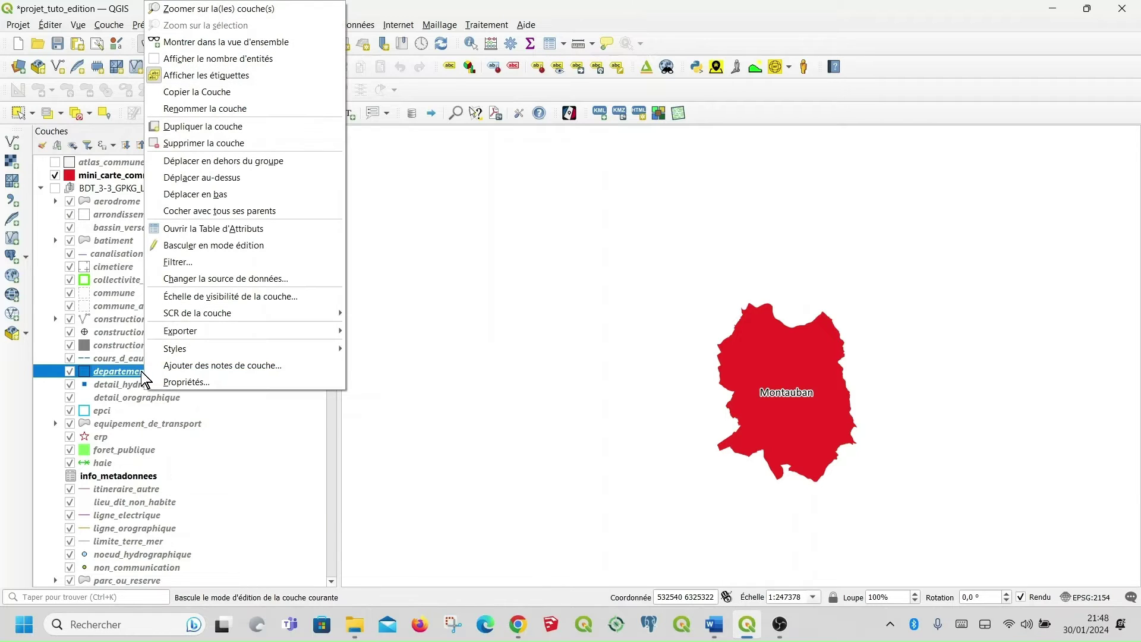
left_click(244, 128)
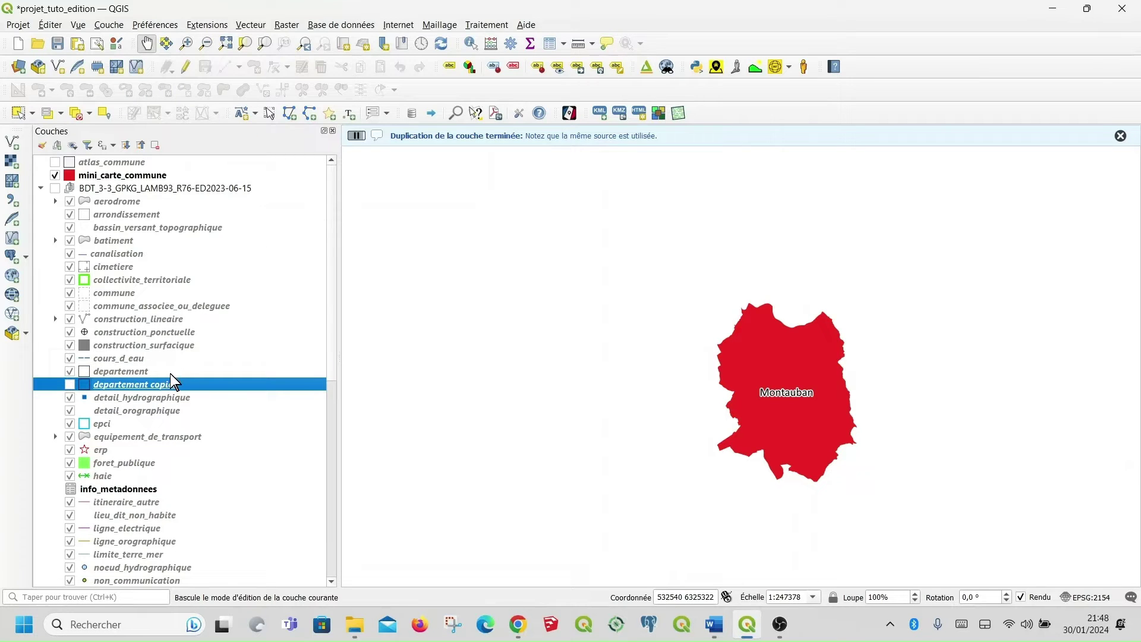
left_click_drag(171, 393, 218, 189)
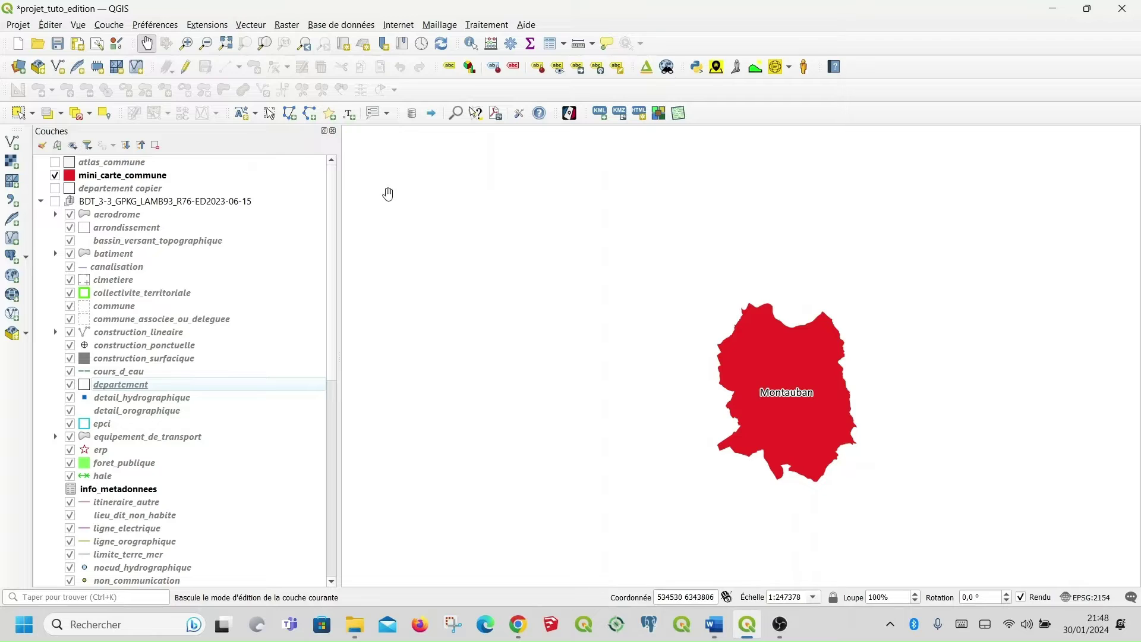
Hide mini_carte_commune and review the visibility scale range of the copied departement layer.
left_click(54, 175)
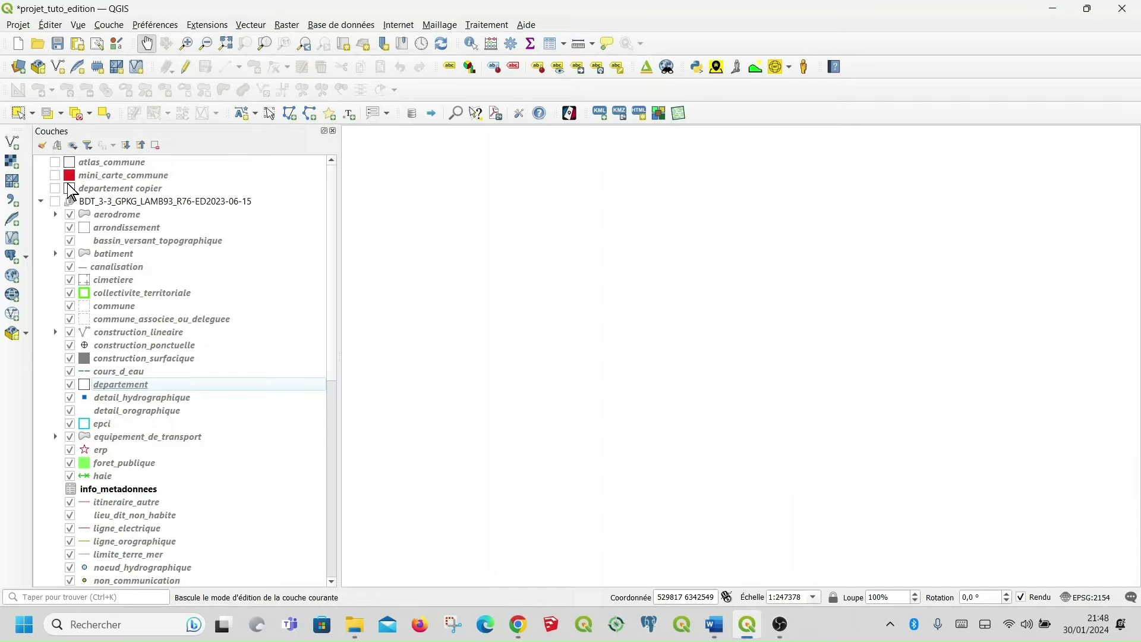
scroll(472, 290, "down", 1)
right_click(161, 189)
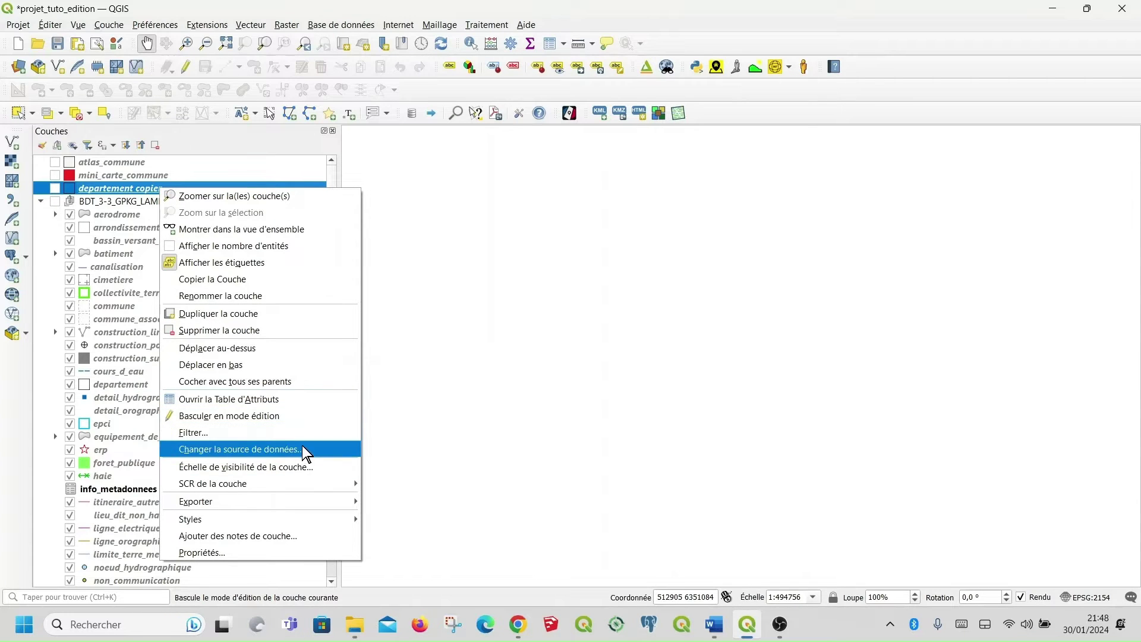
left_click(306, 467)
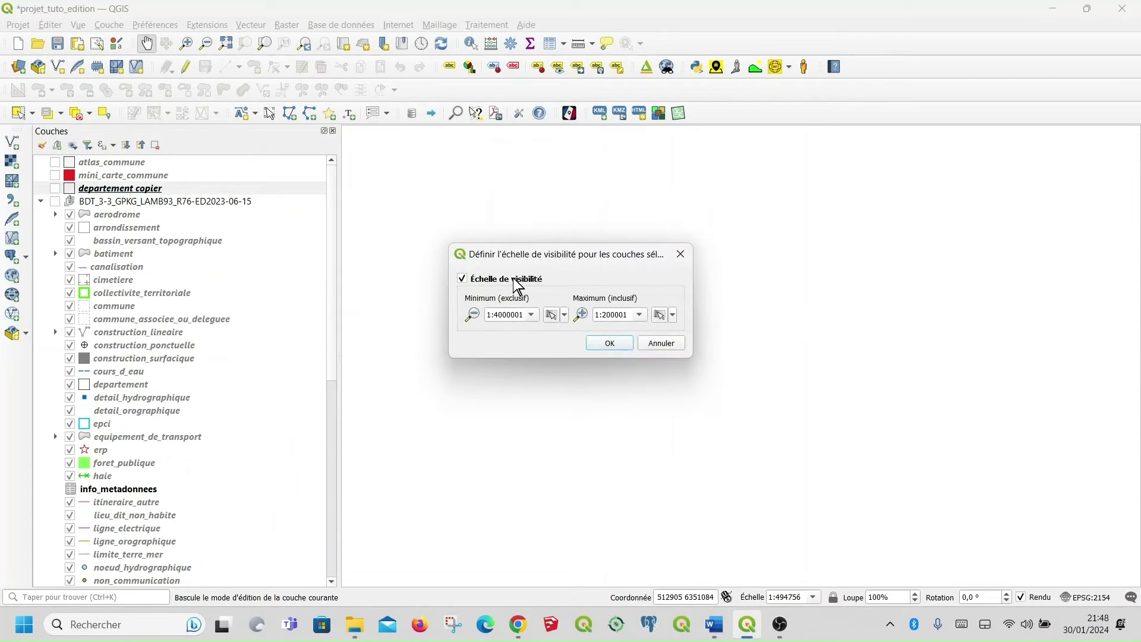
left_click(609, 344)
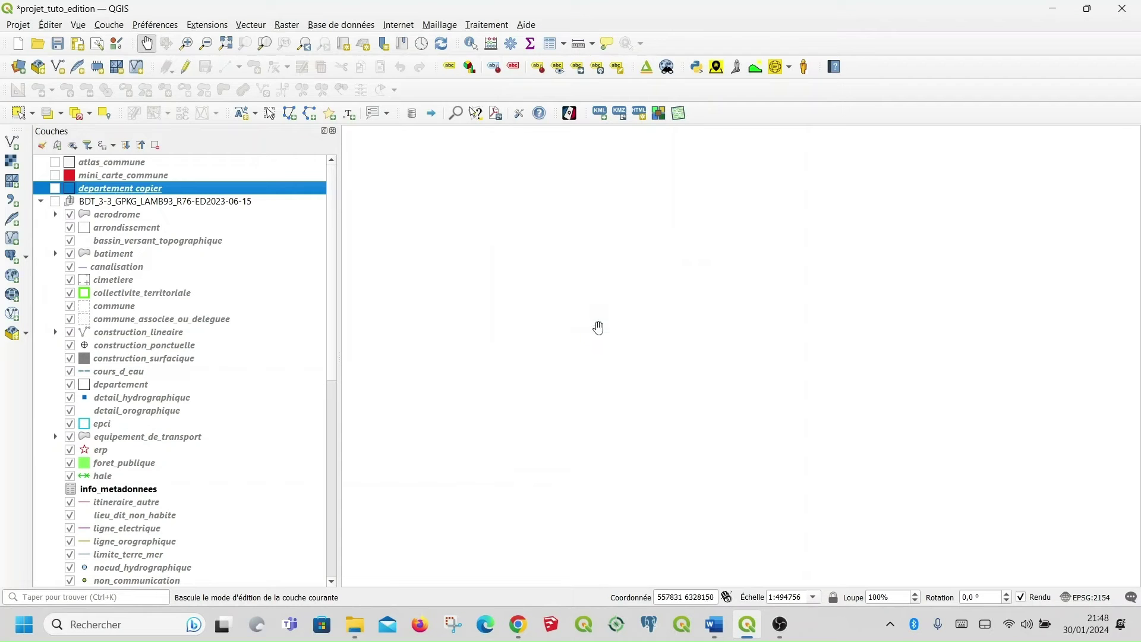
Show the copied departement layer and check its boundaries and labels at different map scales.
left_click(55, 187)
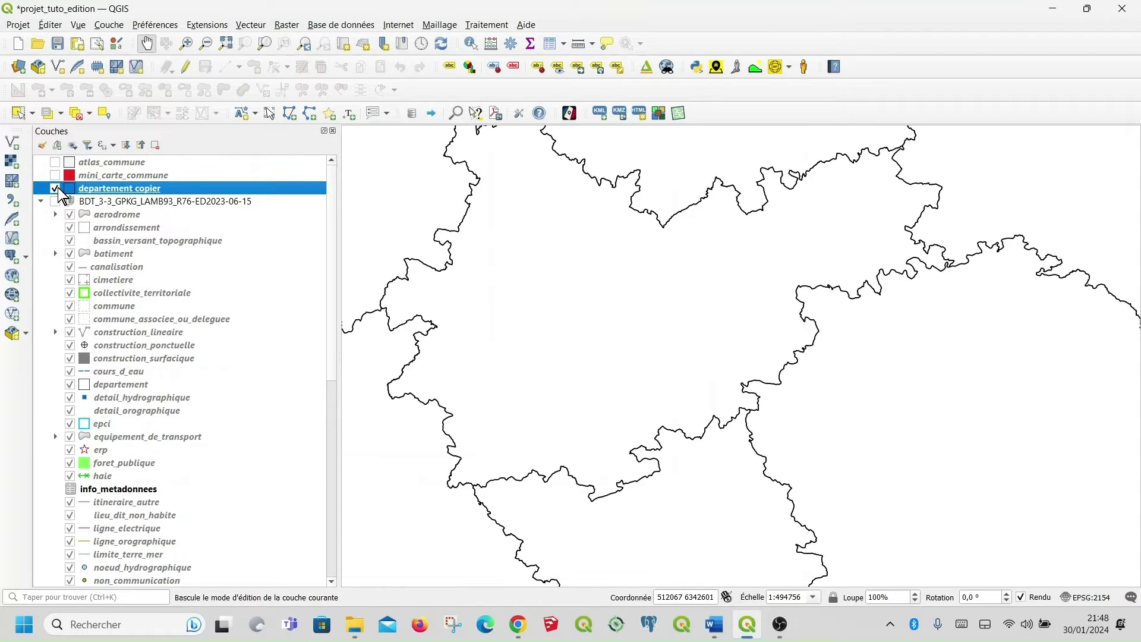
scroll(617, 333, "down", 1)
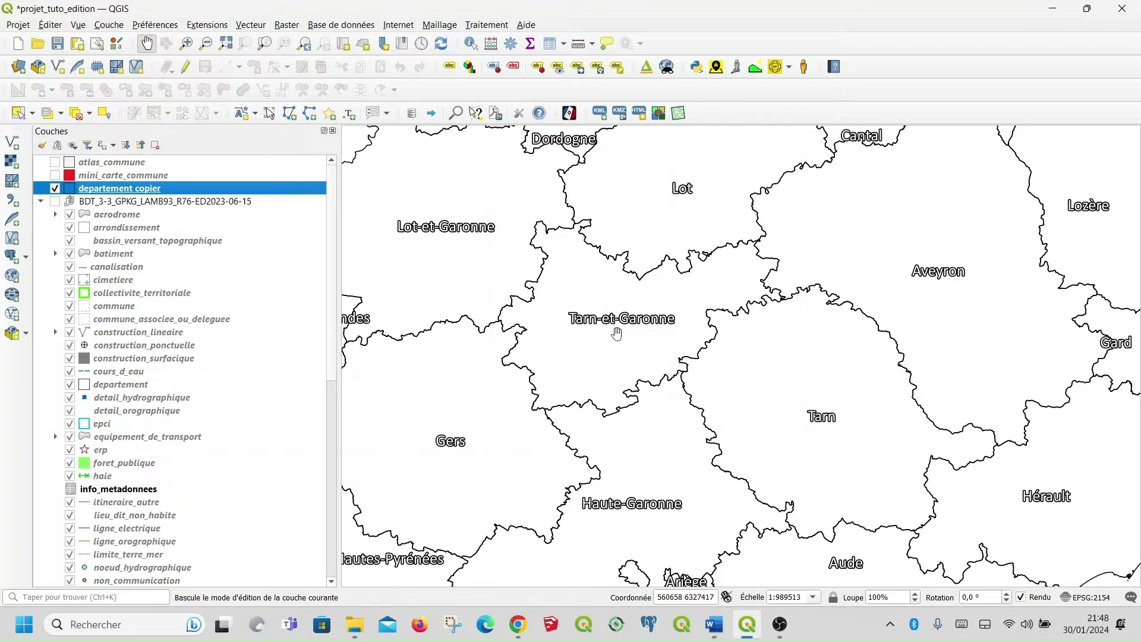
scroll(616, 334, "up", 1)
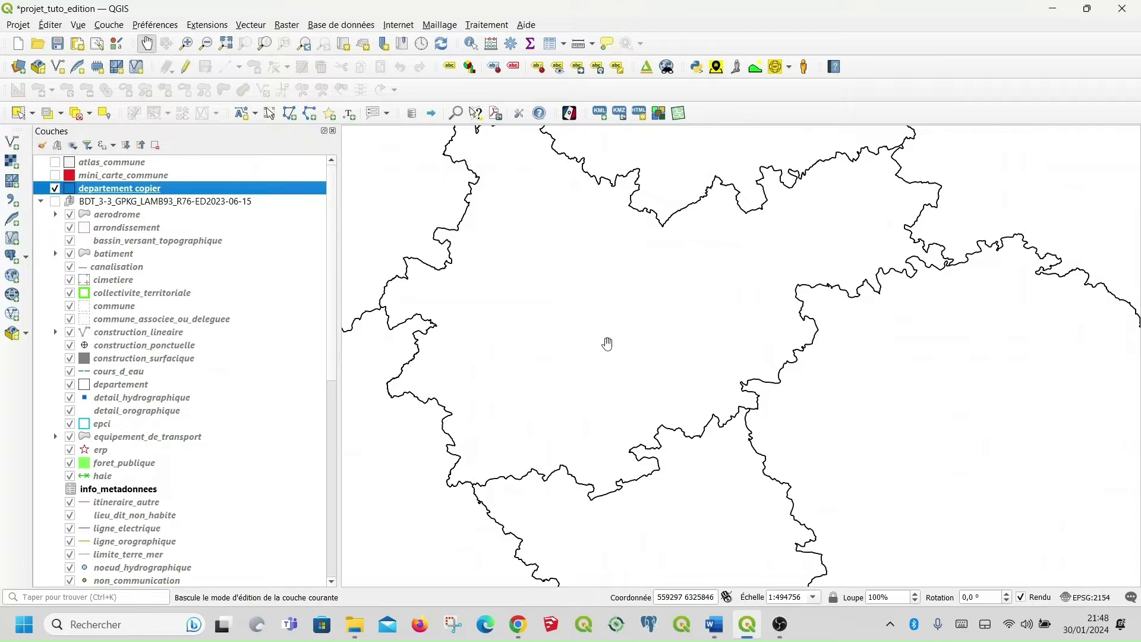
Rename the copied departement layer as mini_caryedeparttement.
scroll(607, 343, "down", 1)
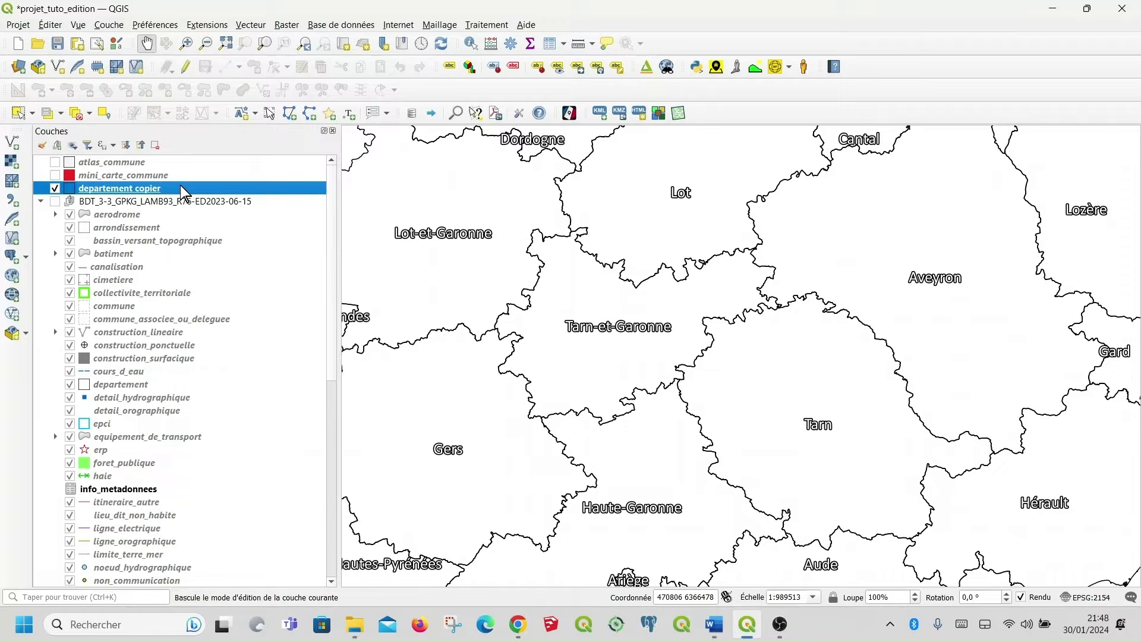
right_click(160, 187)
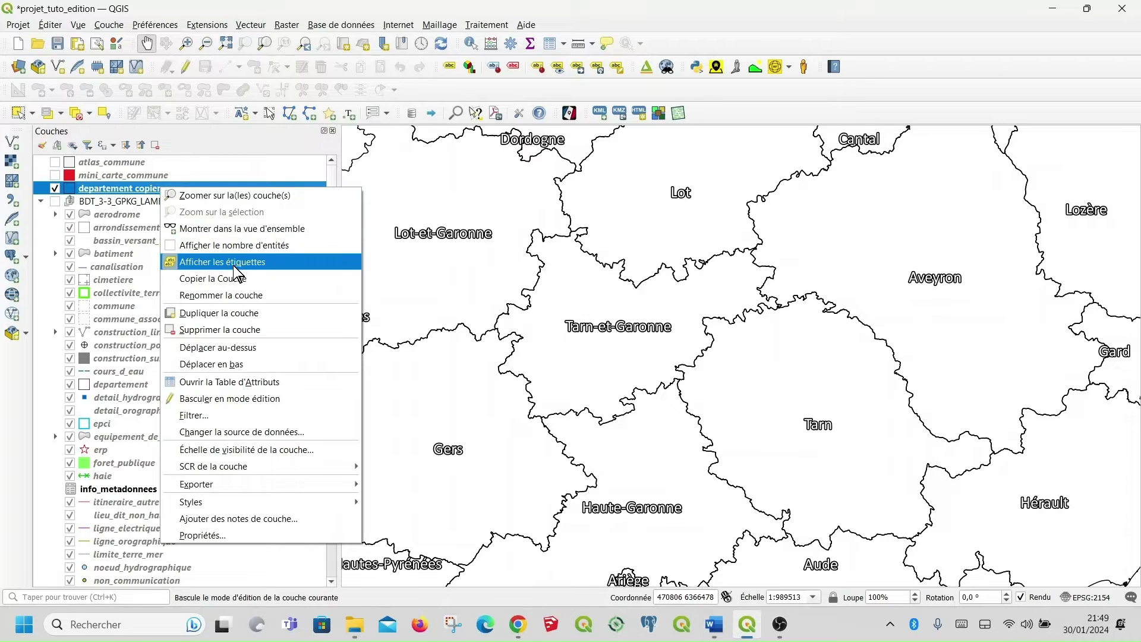
left_click(221, 296)
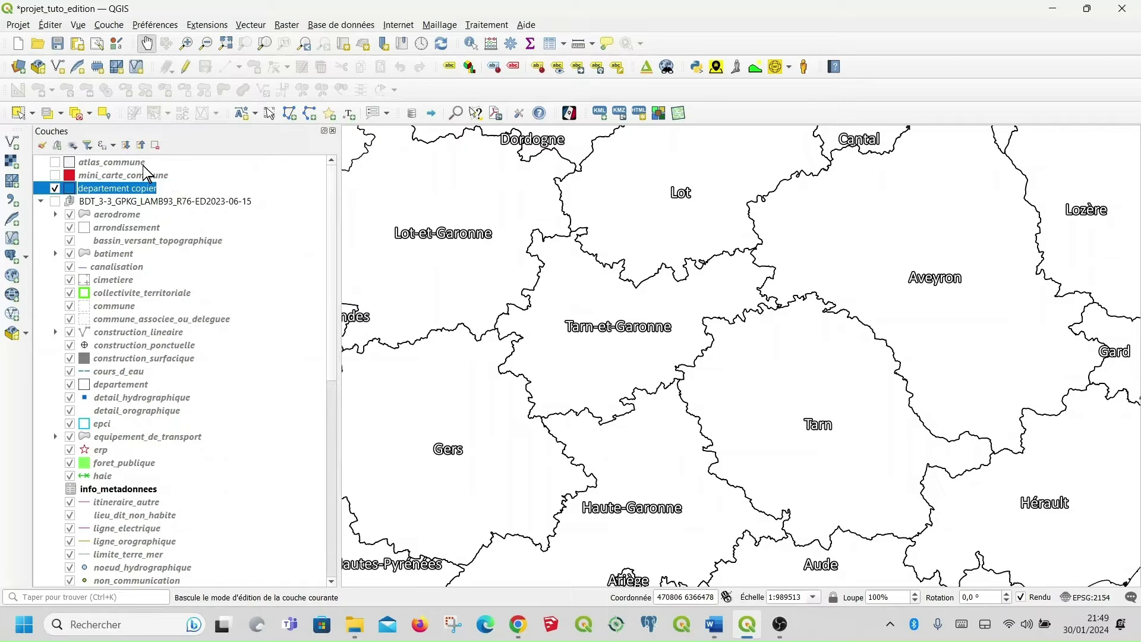
type("m")
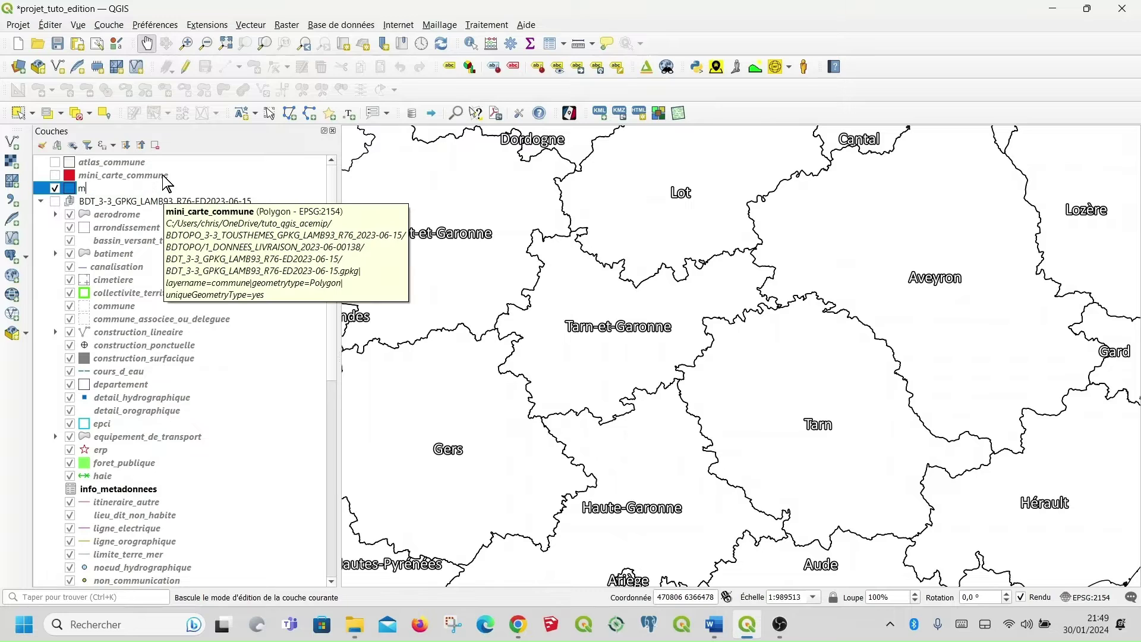
type("ini_caryedepartementeme")
left_click(225, 176)
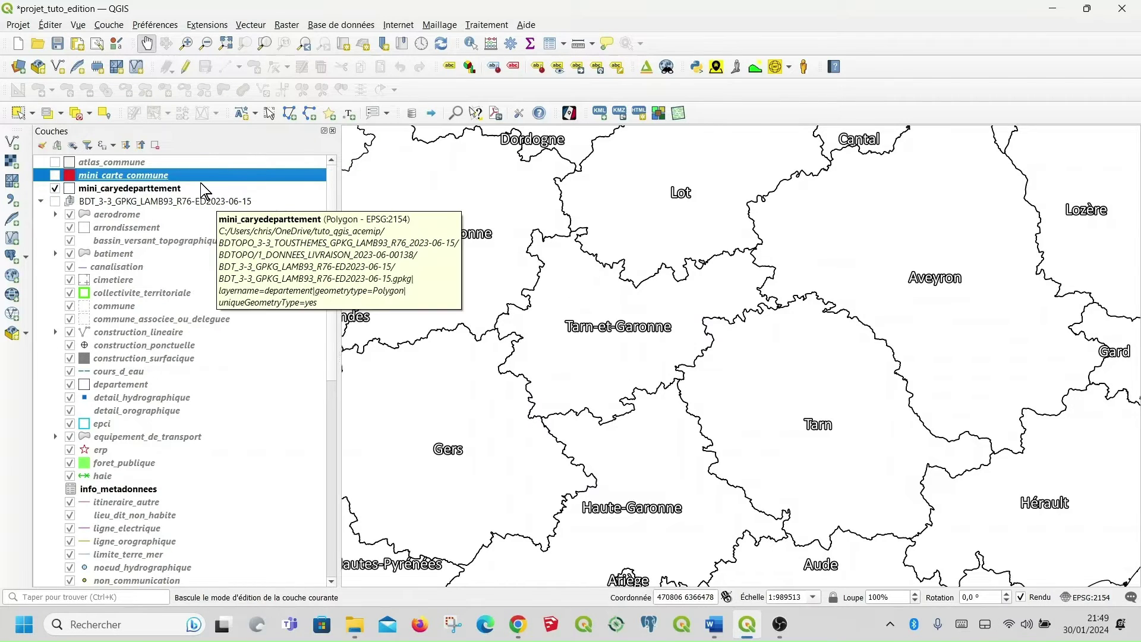
Correct the copied departement layer's name to mini_carte_departtement.
right_click(151, 188)
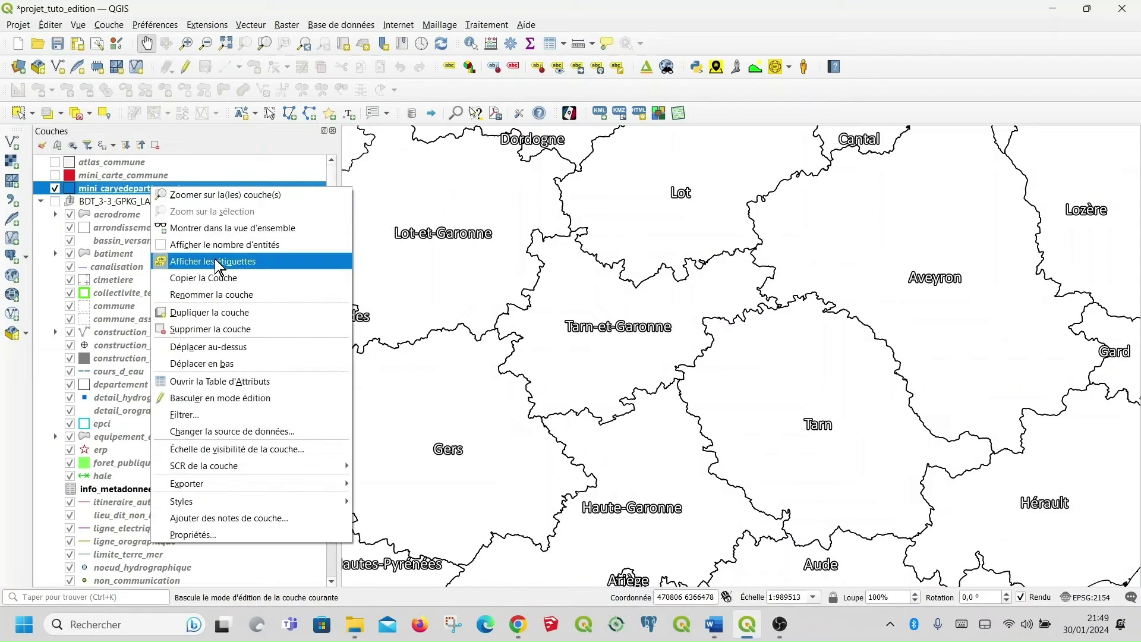
left_click(236, 294)
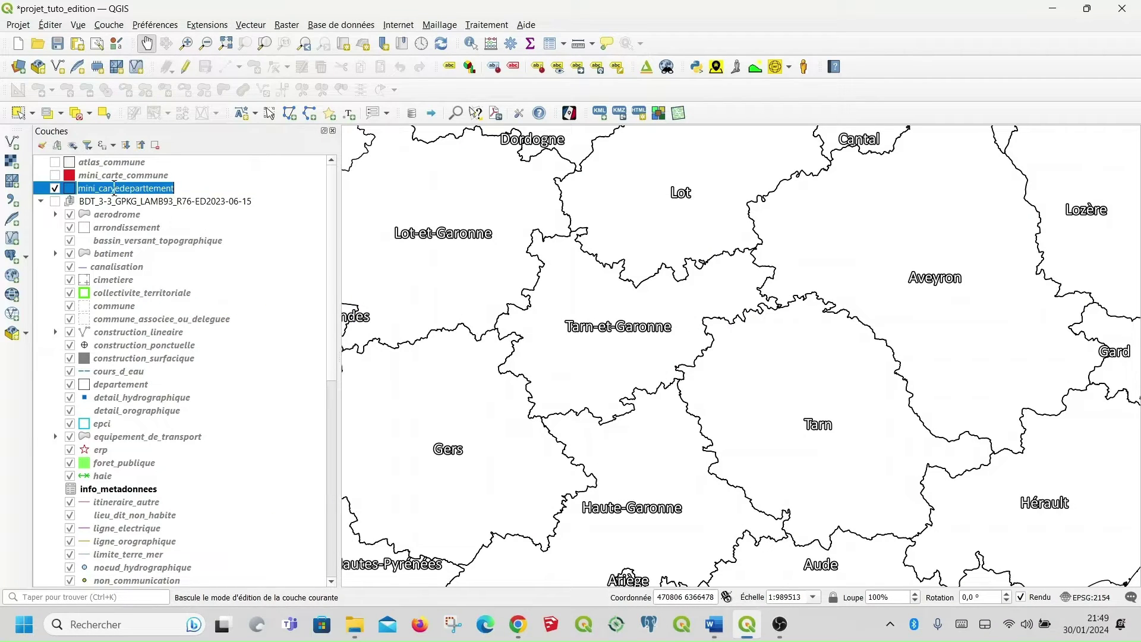
key("Return")
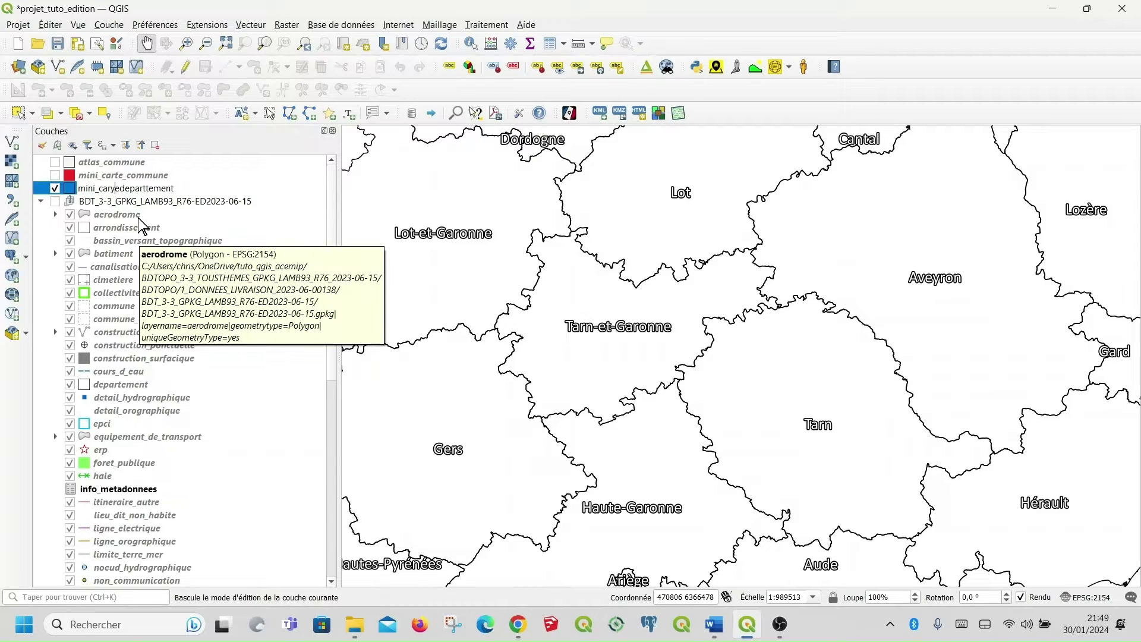
type("te")
key("BackSpace")
key("BackSpace")
key("BackSpace")
type("te")
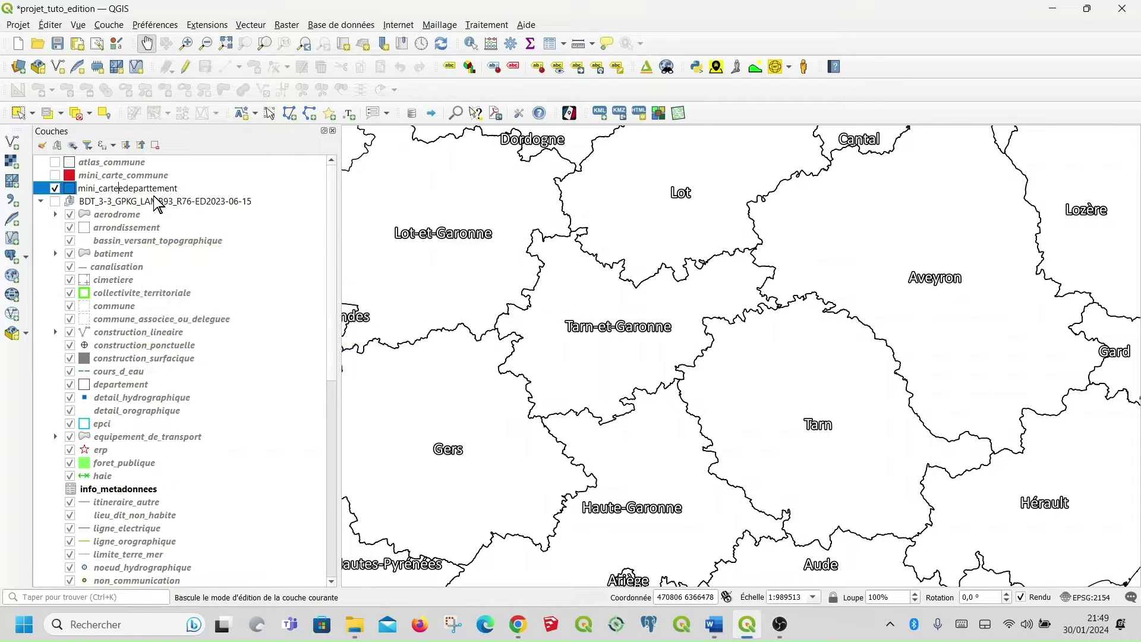
type("_")
key("Delete")
left_click(69, 190)
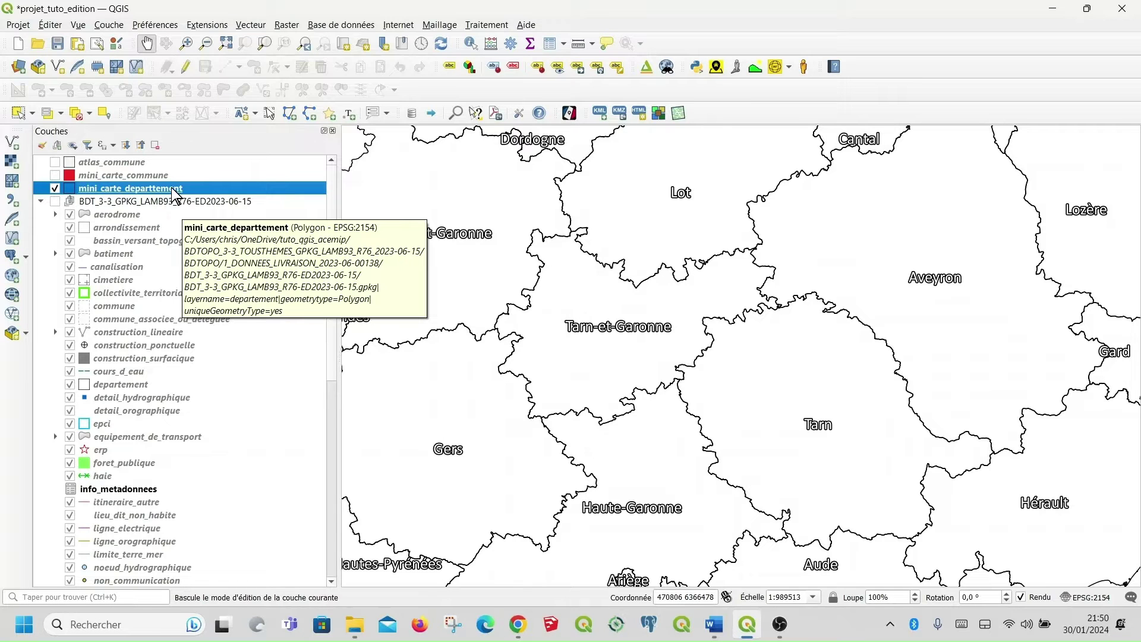
Filter the mini_carte_departtement layer with the query "code_insee" = '82'.
right_click(242, 188)
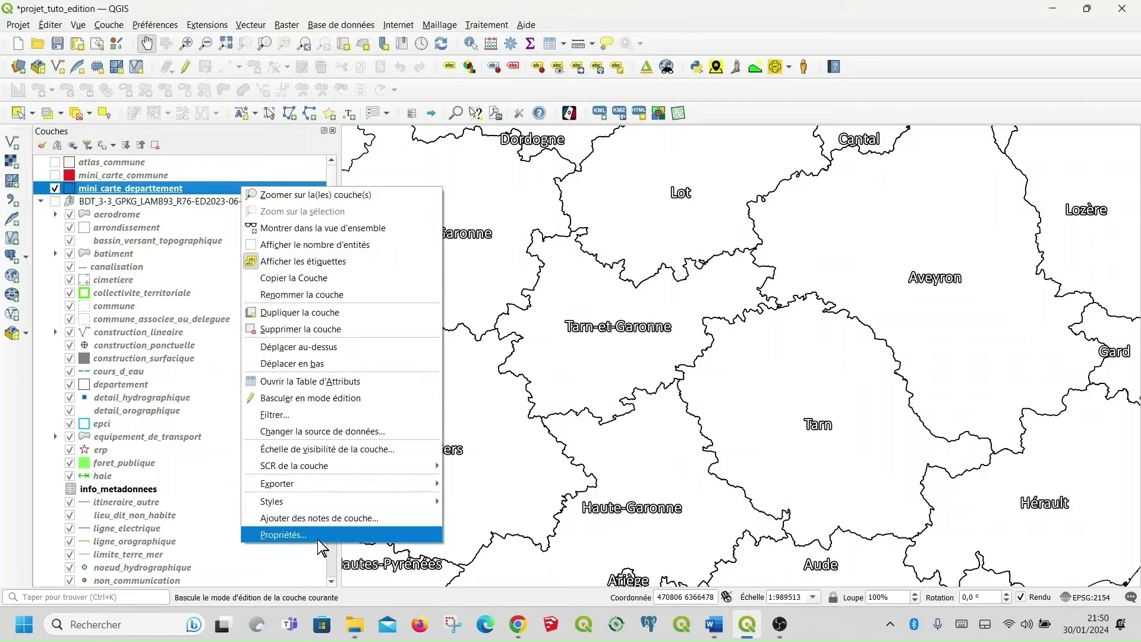
left_click(315, 416)
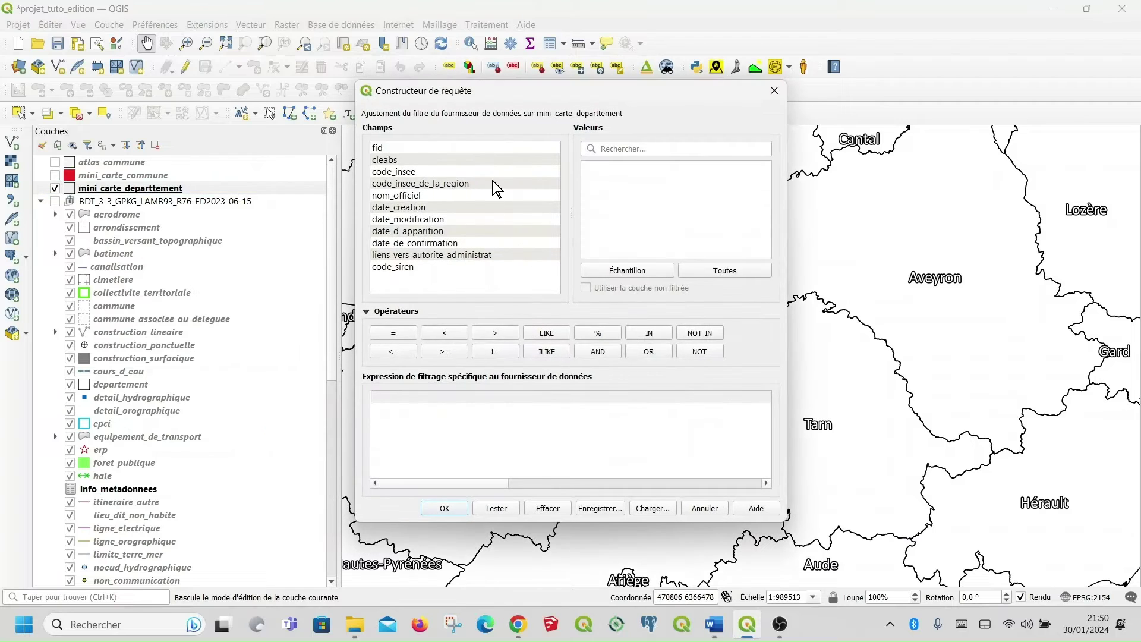
left_click(419, 172)
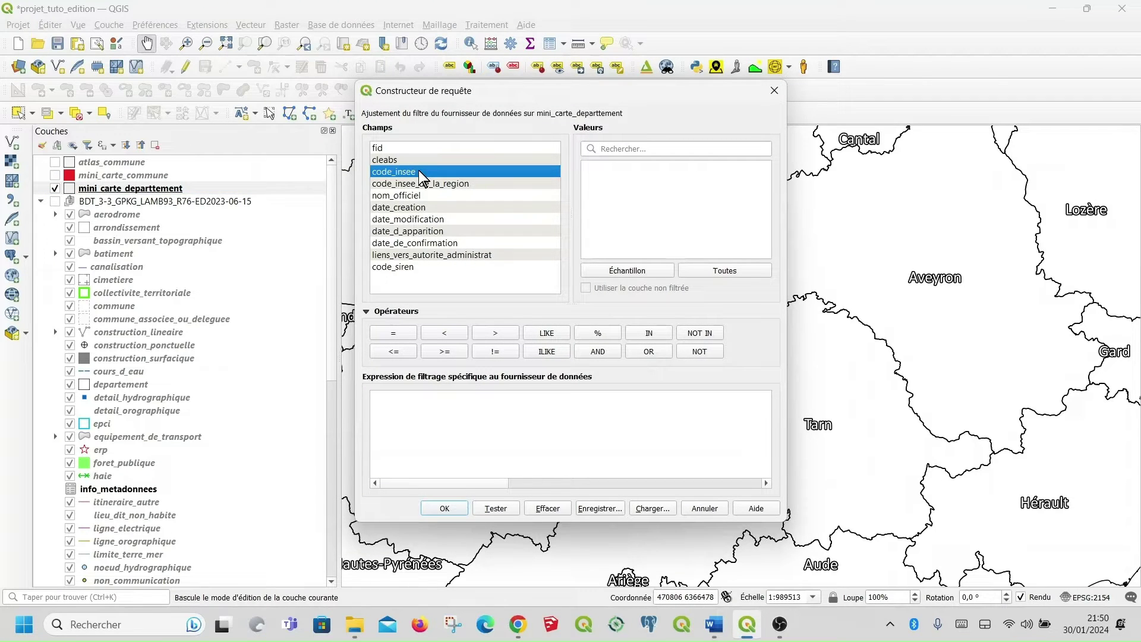
double_click(419, 172)
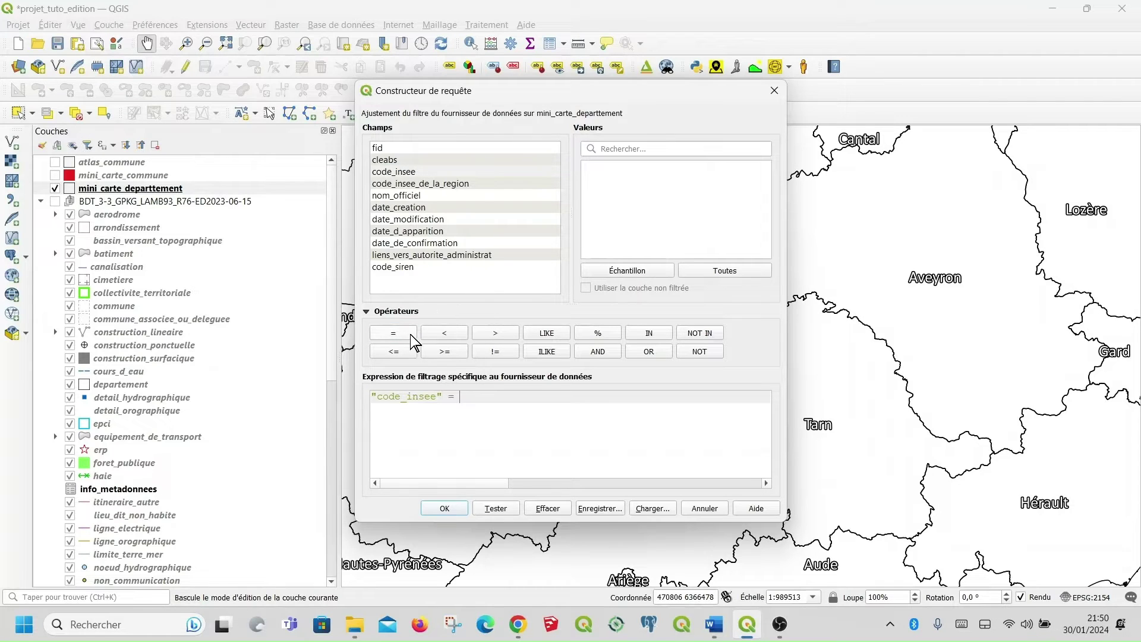
left_click(630, 272)
scroll(634, 219, "down", 4)
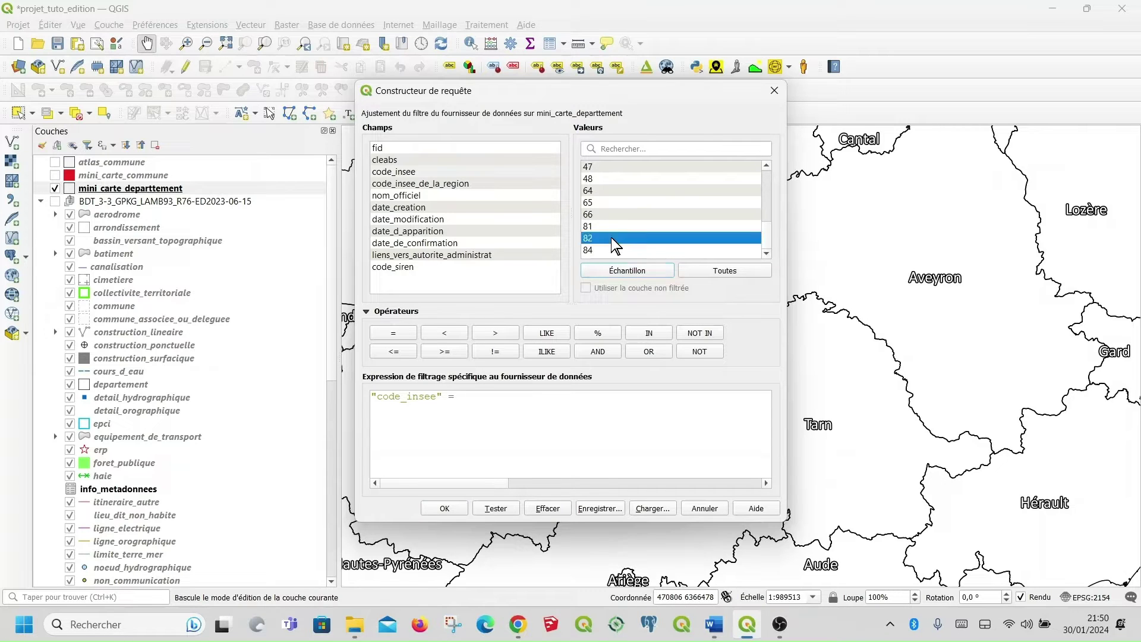
double_click(613, 239)
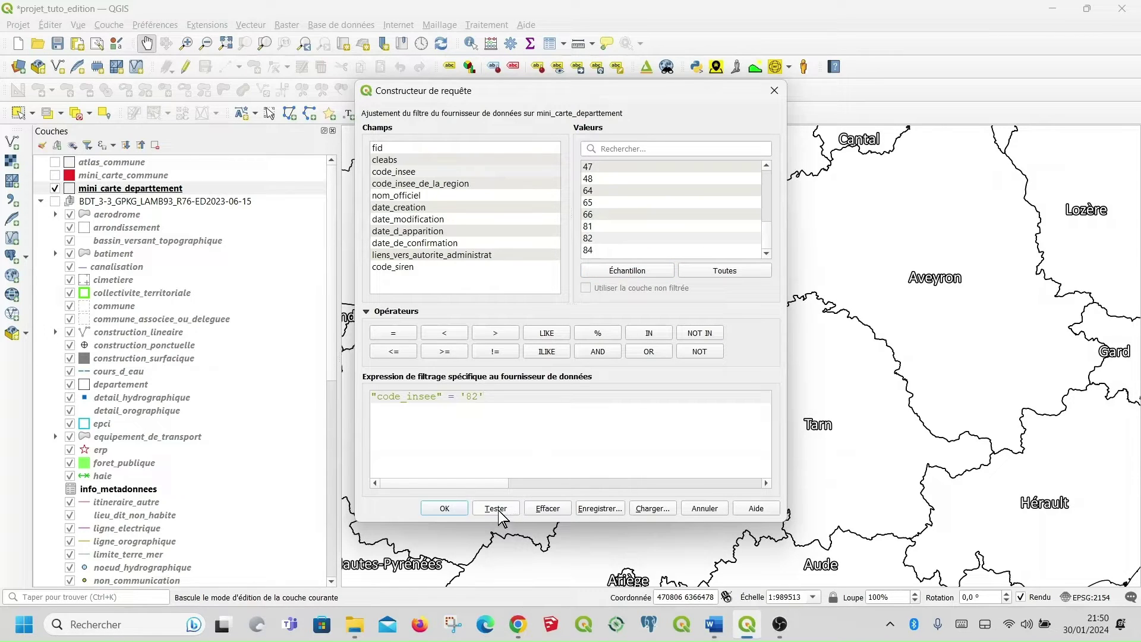
left_click(457, 508)
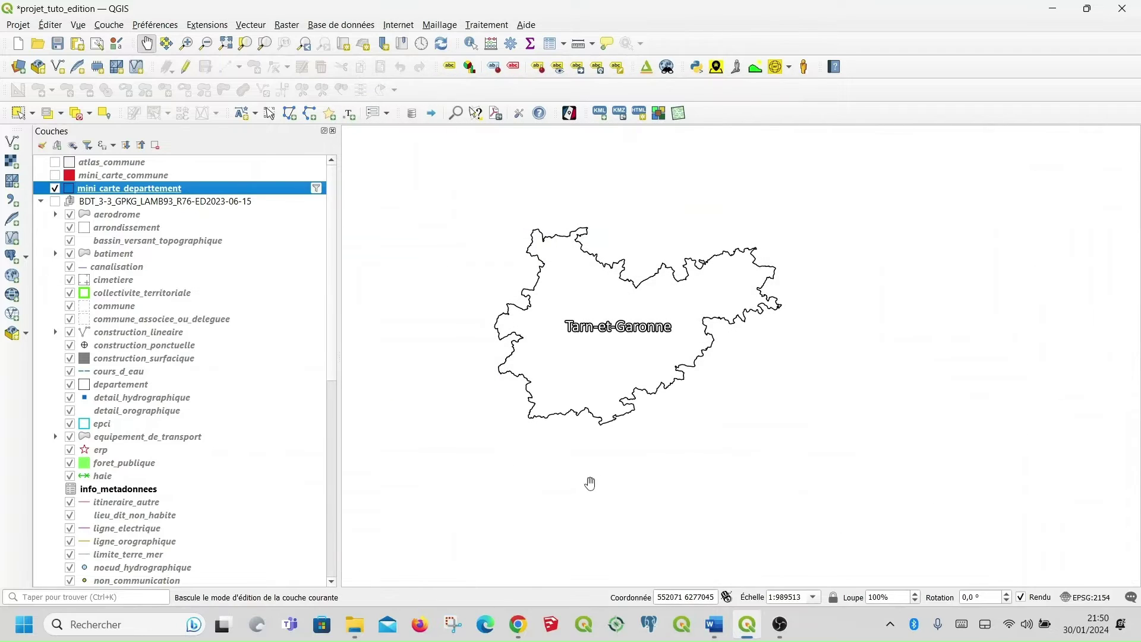
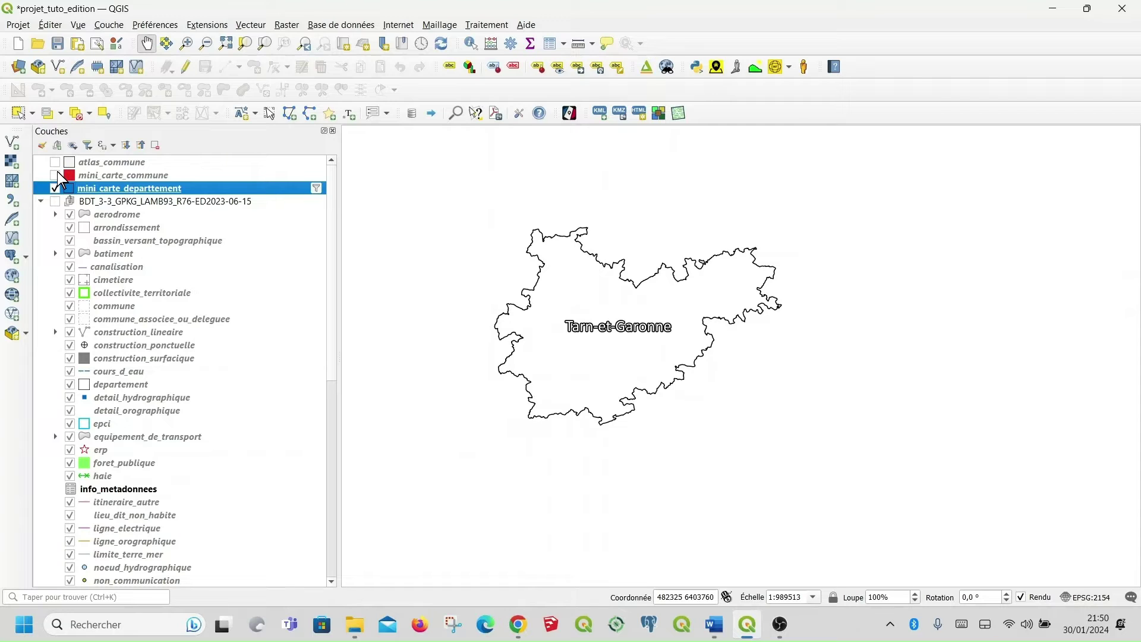
Hide all layers, leaving only mini_carte_commune and mini_carte_departtement shown on the map.
left_click(73, 145)
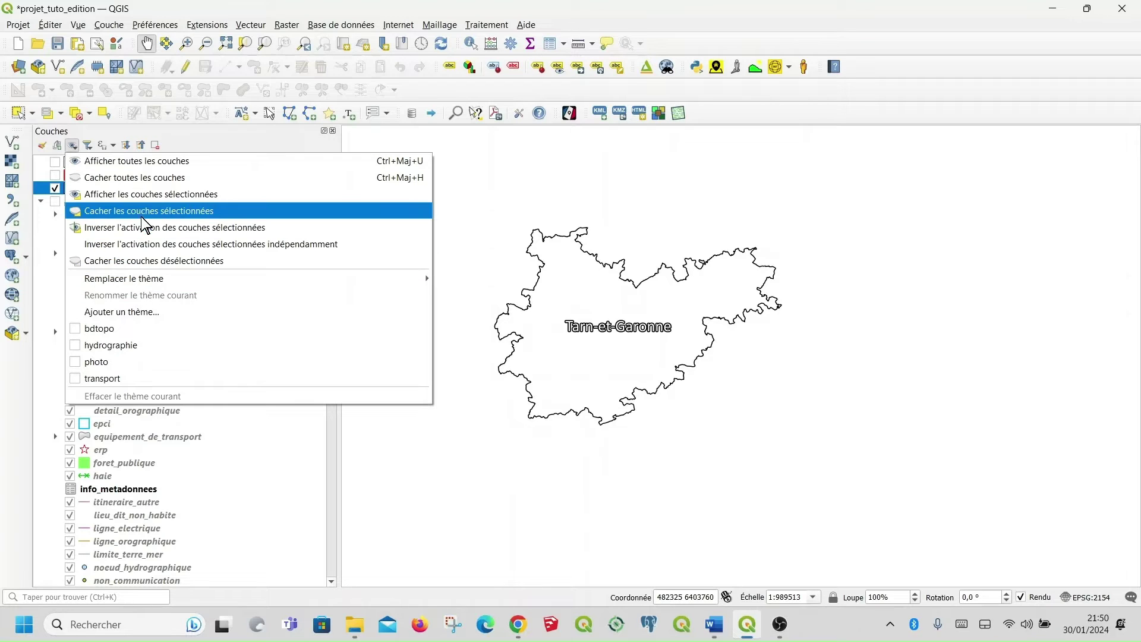
left_click(135, 176)
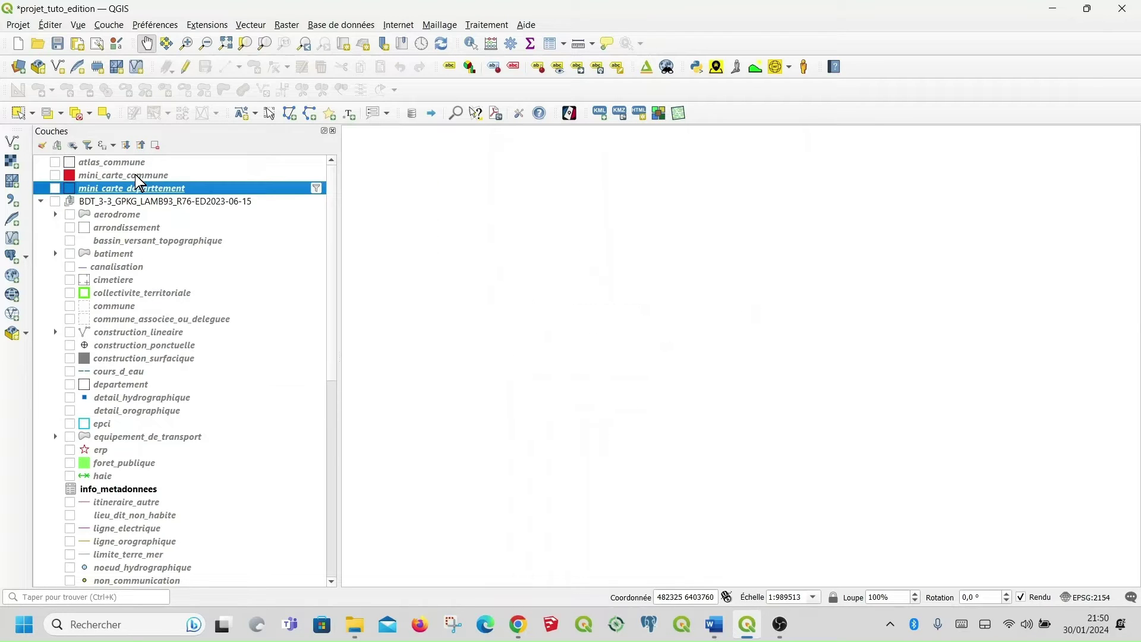
left_click(55, 175)
left_click(56, 189)
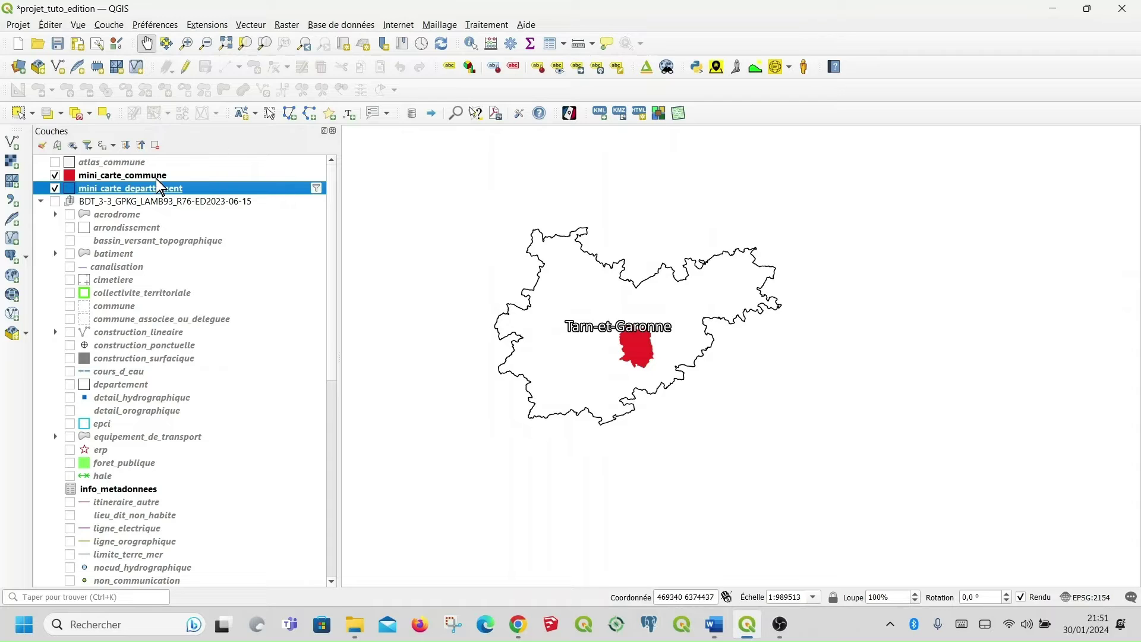
Save the current layer visibility as a new map theme named mini_carte.
left_click(73, 145)
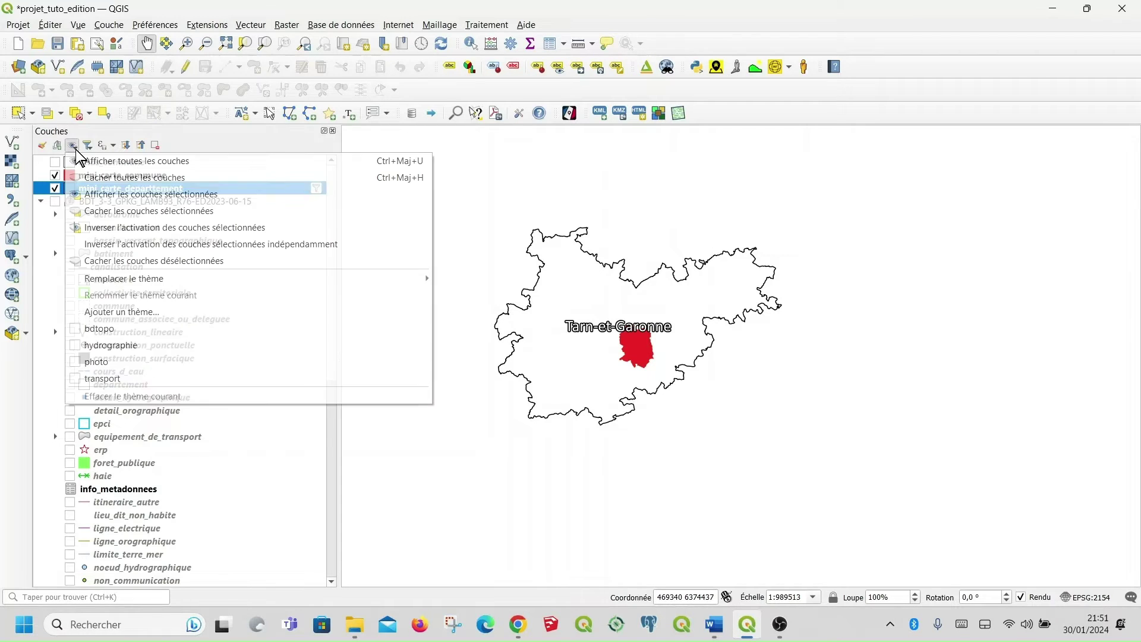
left_click(185, 306)
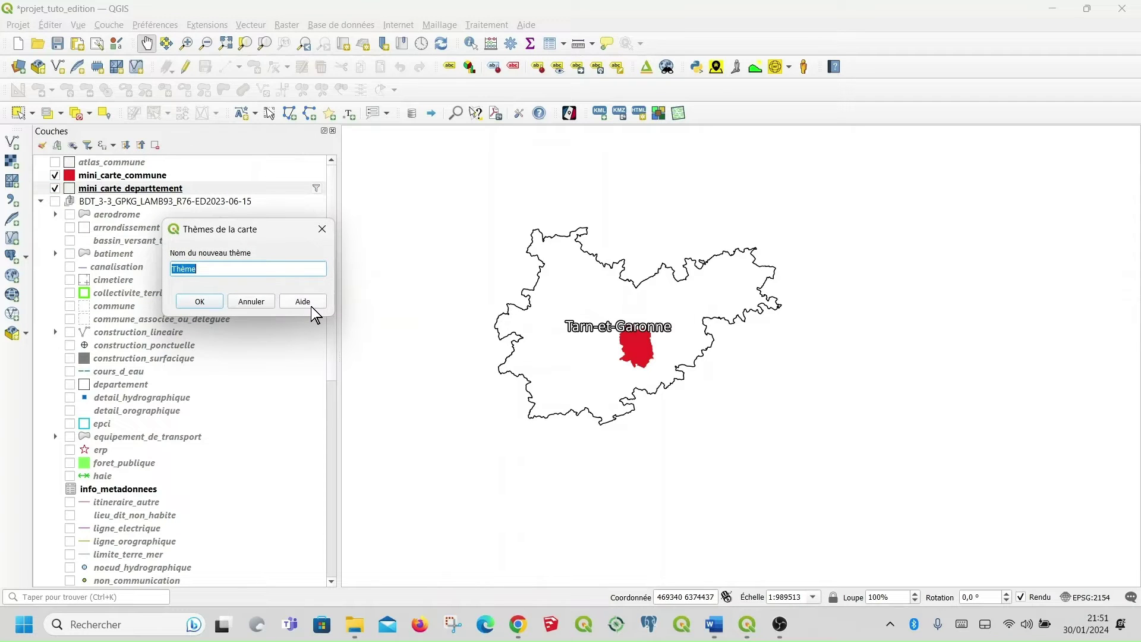
type("m")
type("in")
type("i")
type("_ca")
type("r")
type("tz")
type("e")
left_click(200, 301)
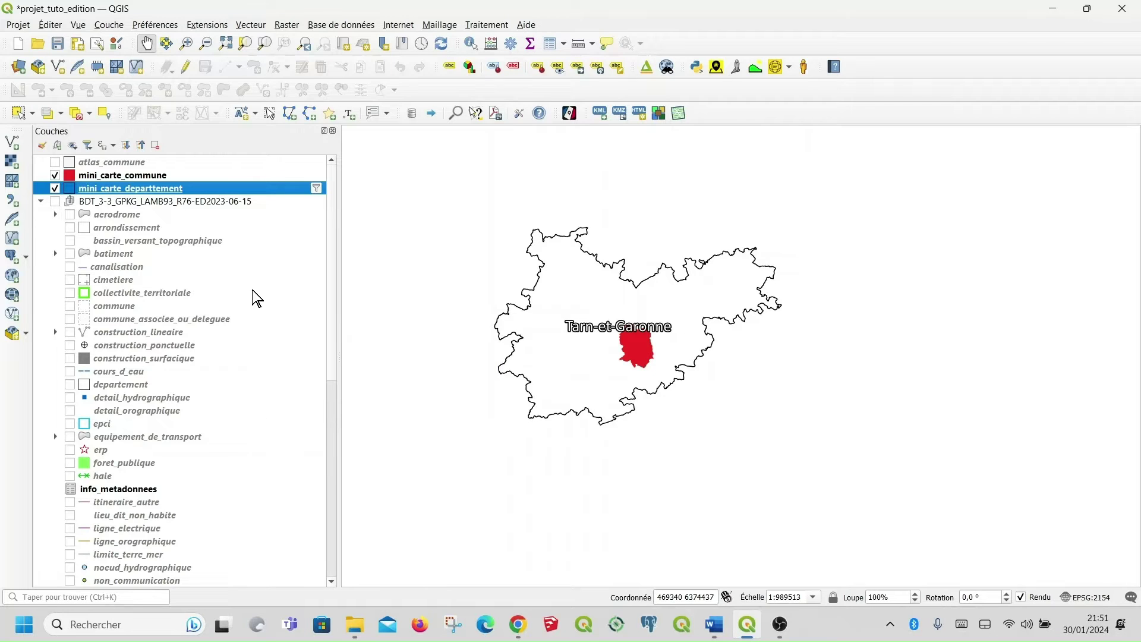
Hide mini_carte_commune and mini_carte_departtement and apply the bdtopo map theme.
left_click(55, 175)
left_click(56, 188)
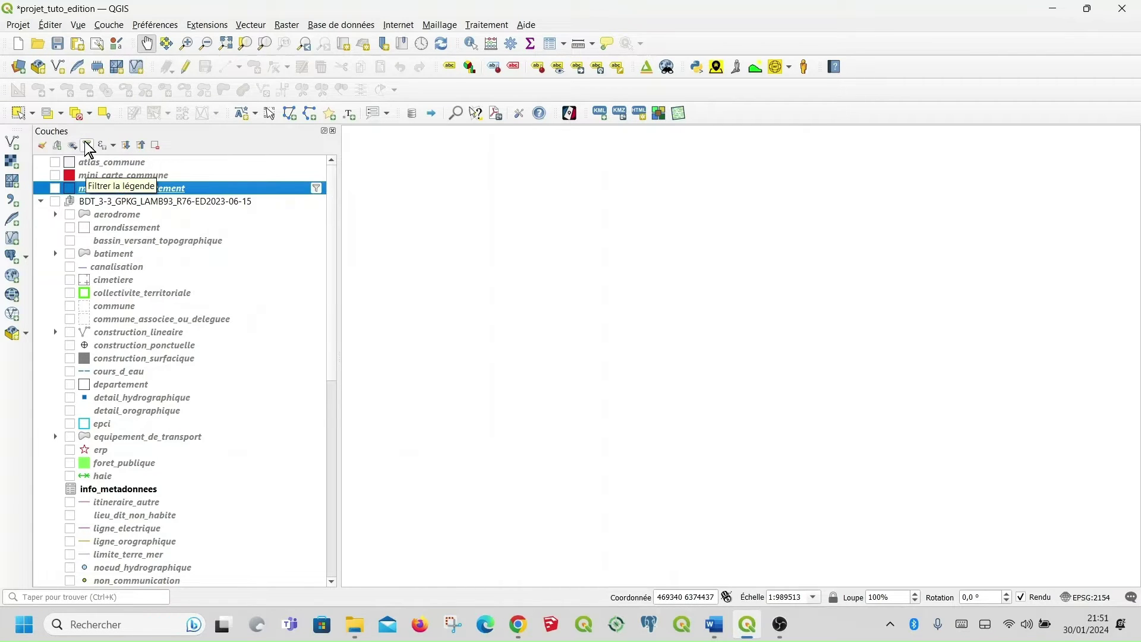
left_click(73, 146)
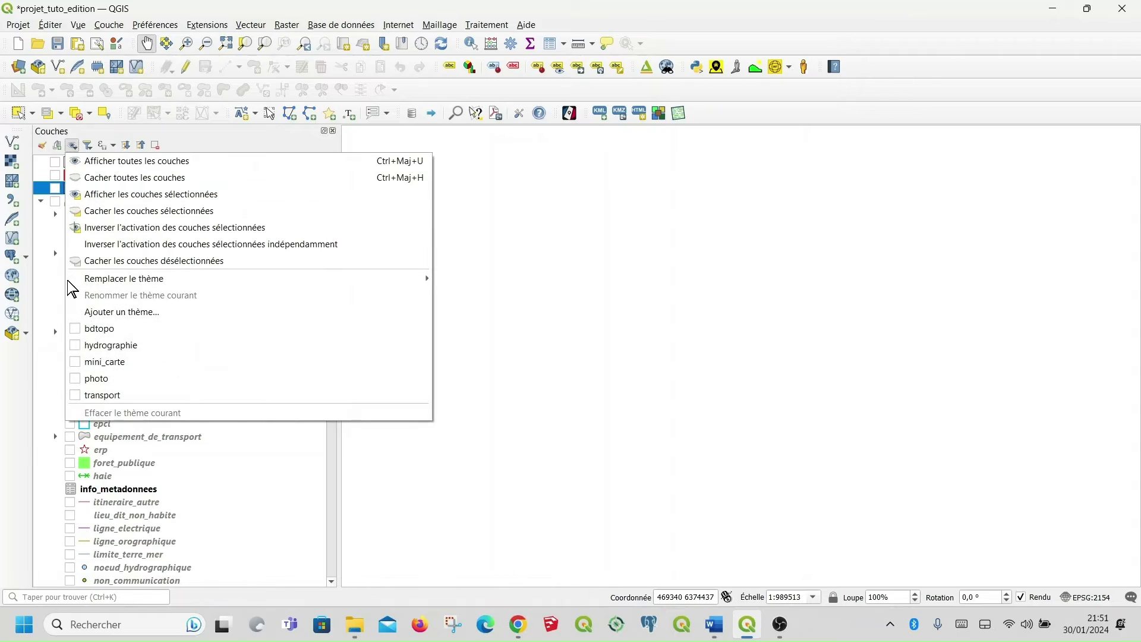
left_click(83, 328)
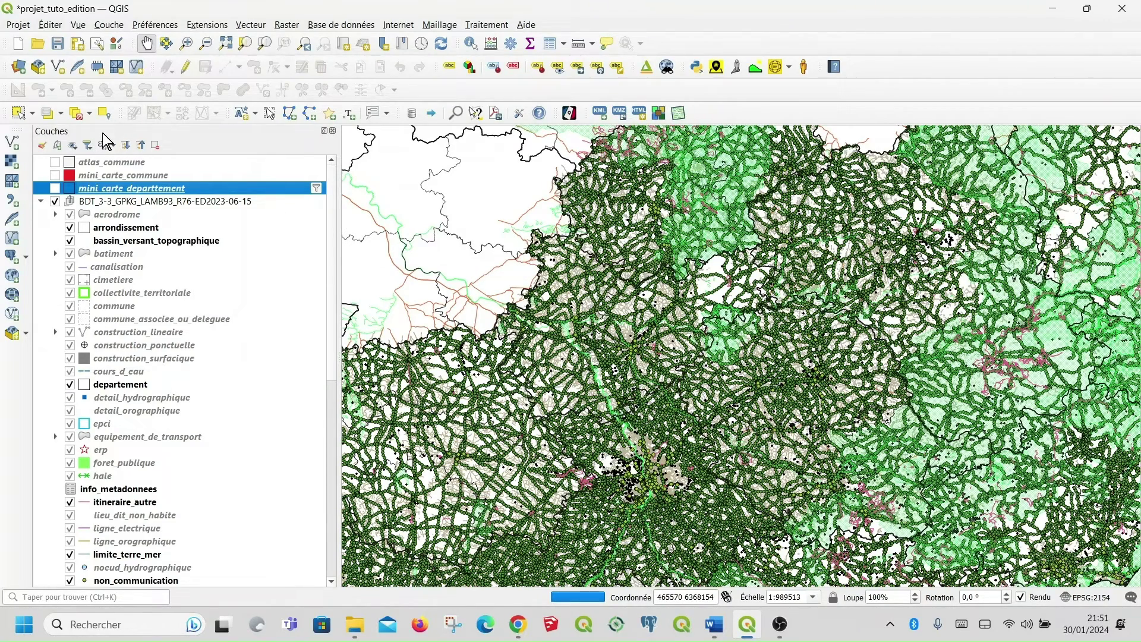
Show the atlas_commune mask and replace the existing bdtopo theme with the current layer visibility.
left_click(55, 162)
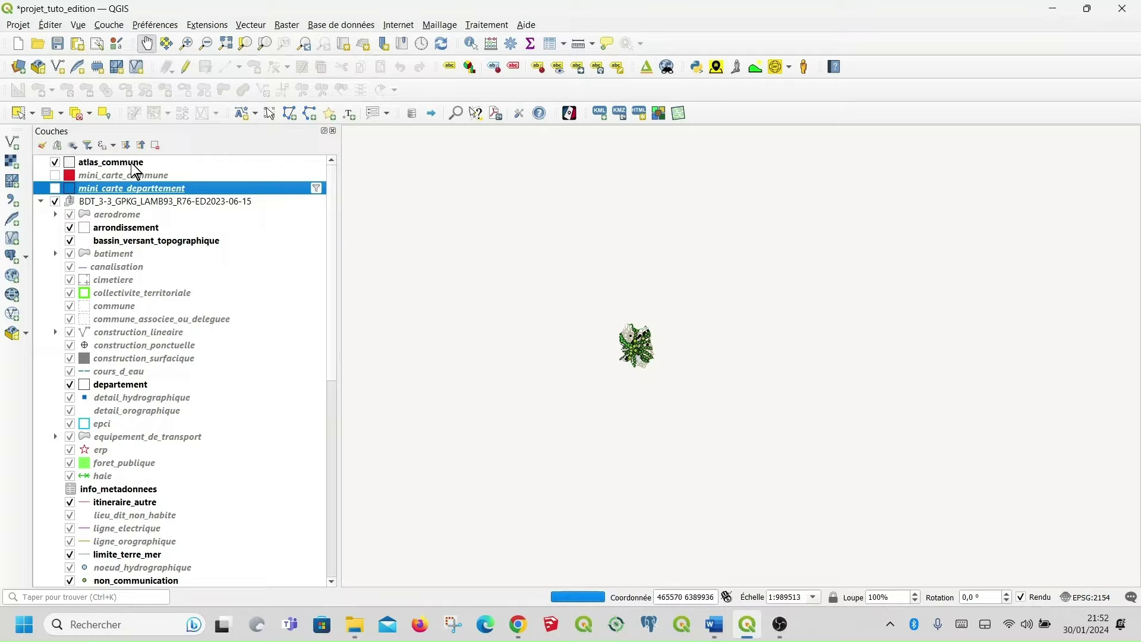
left_click(75, 146)
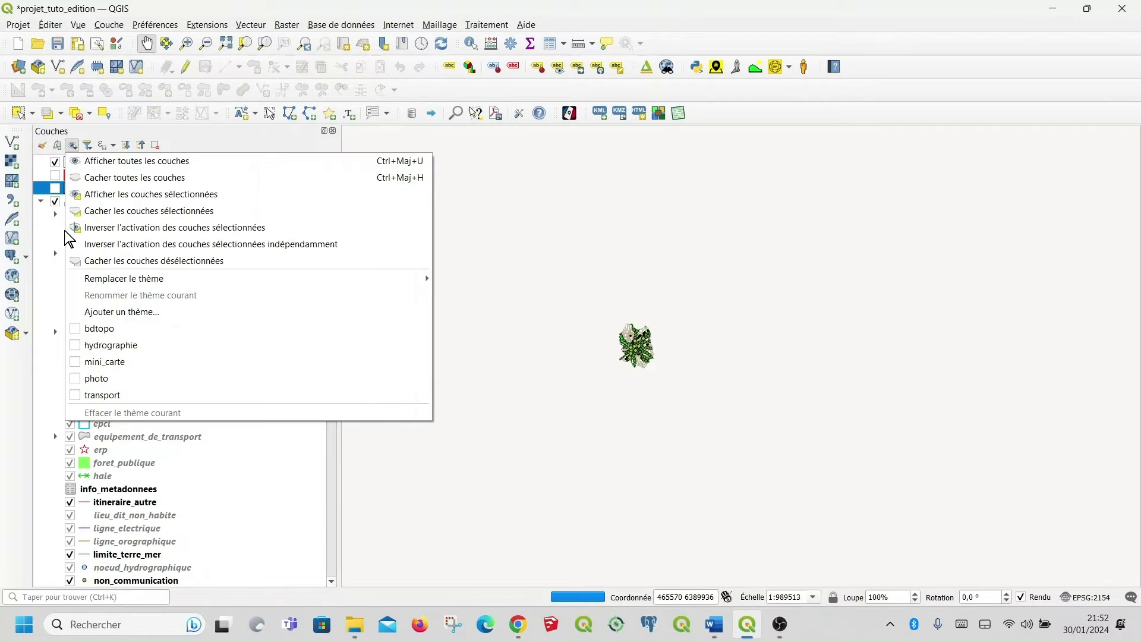
mouse_move(138, 286)
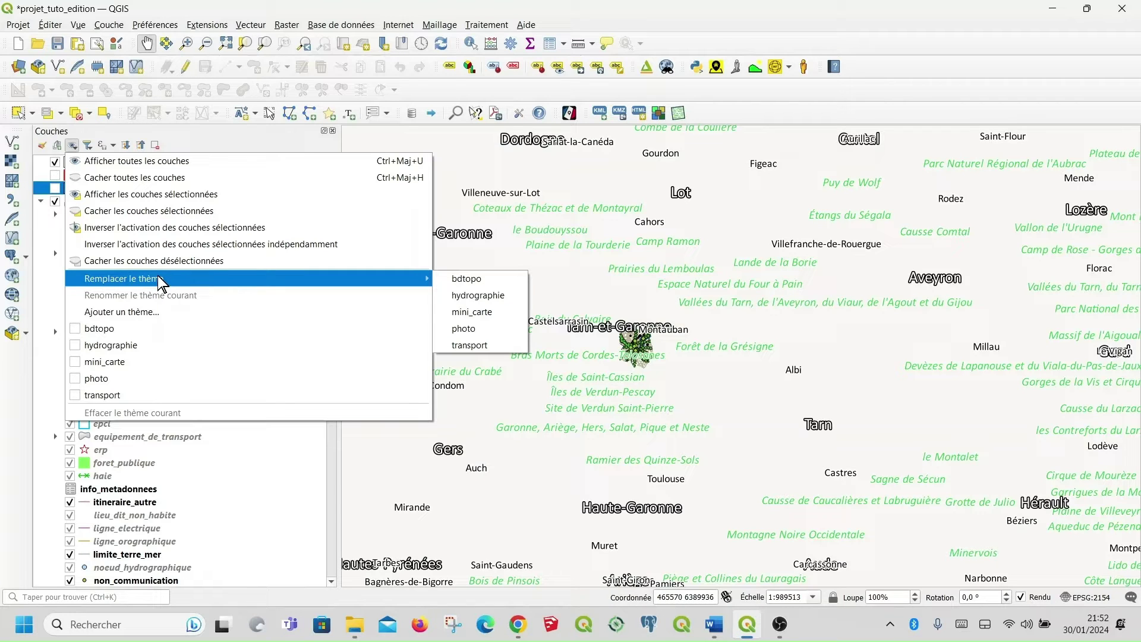
left_click(459, 280)
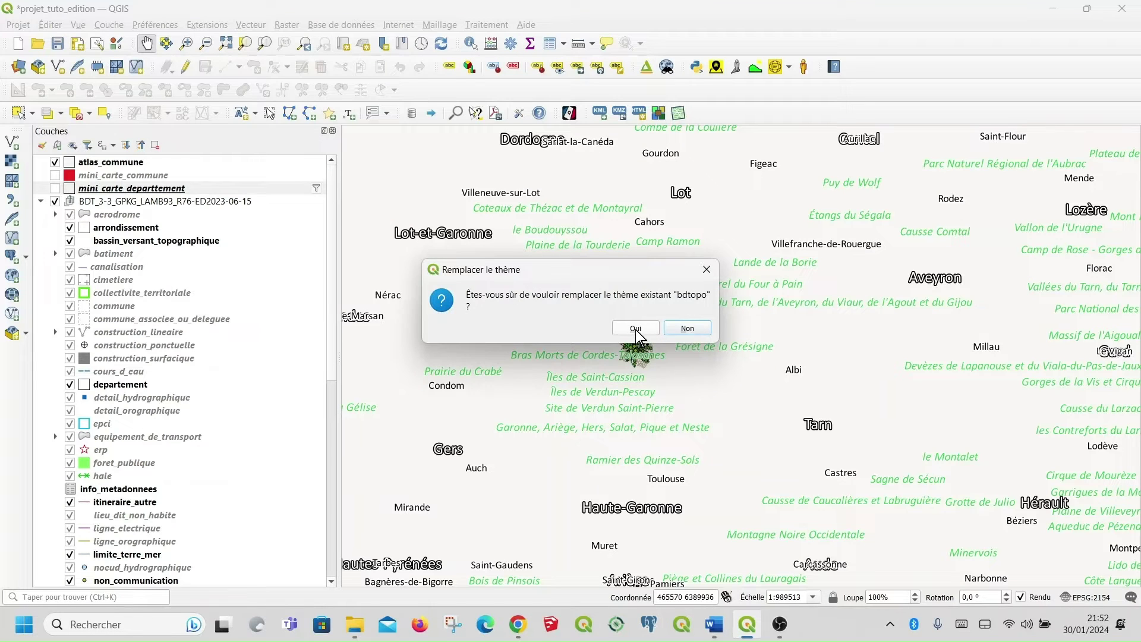
left_click(636, 329)
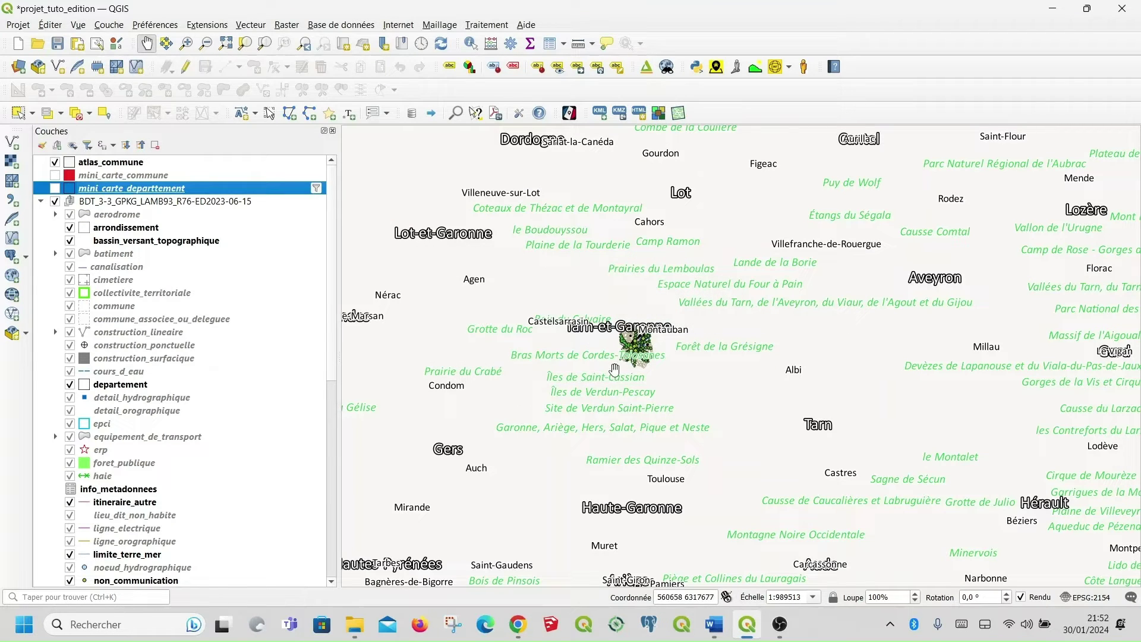
scroll(643, 360, "up", 3)
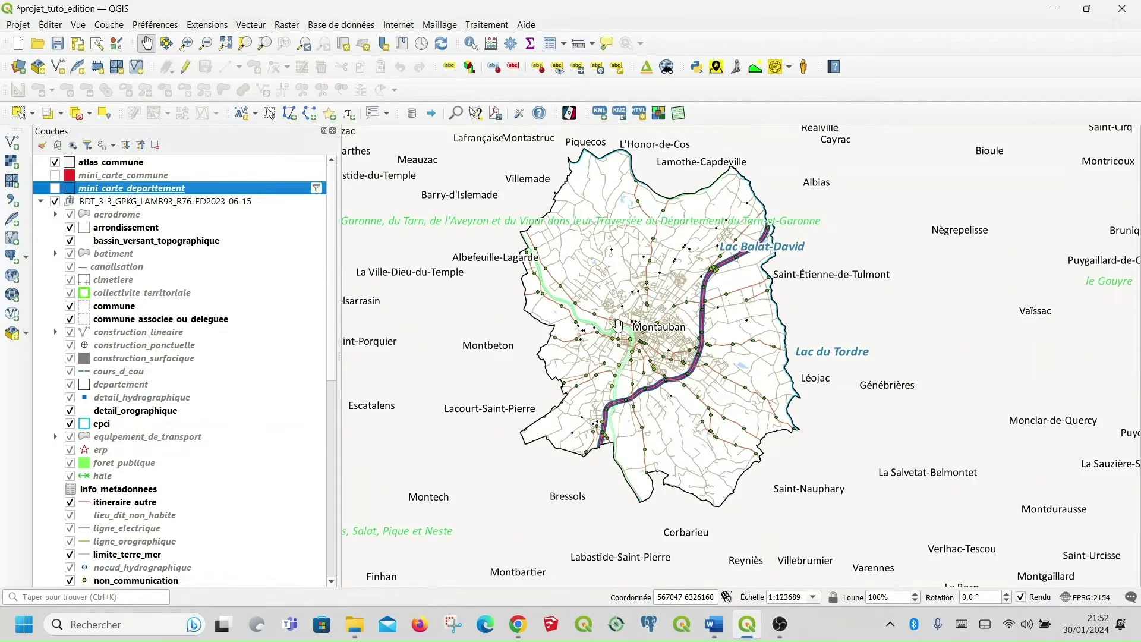
scroll(618, 325, "up", 2)
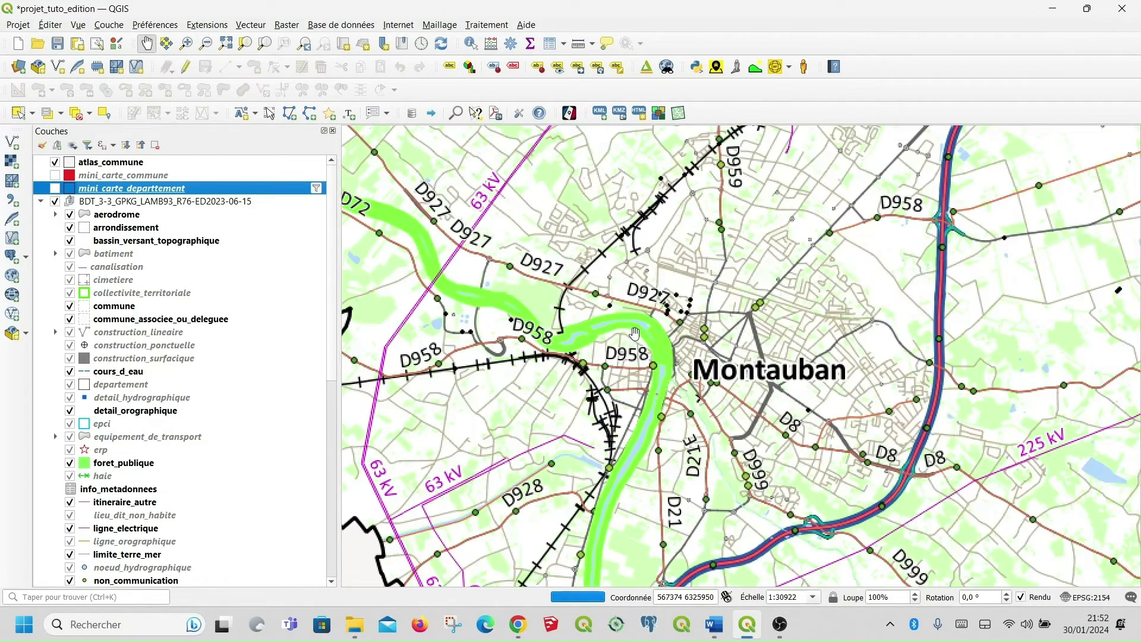
scroll(634, 332, "up", 1)
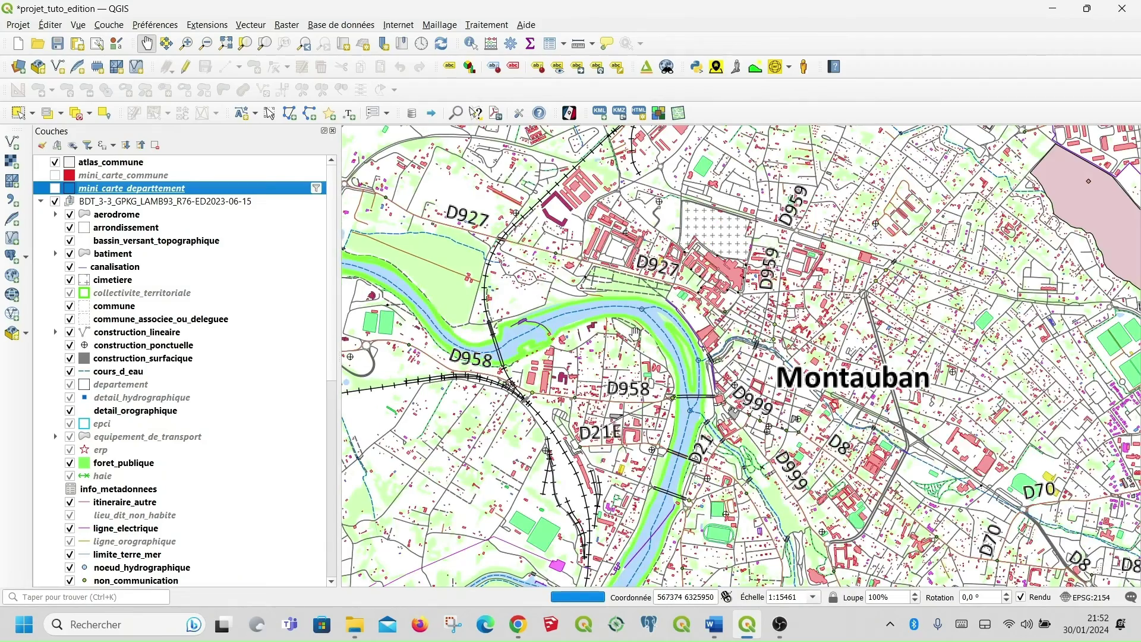
Apply the hydrographie map theme and show the atlas_commune mask with it.
scroll(635, 333, "down", 1)
scroll(634, 333, "down", 2)
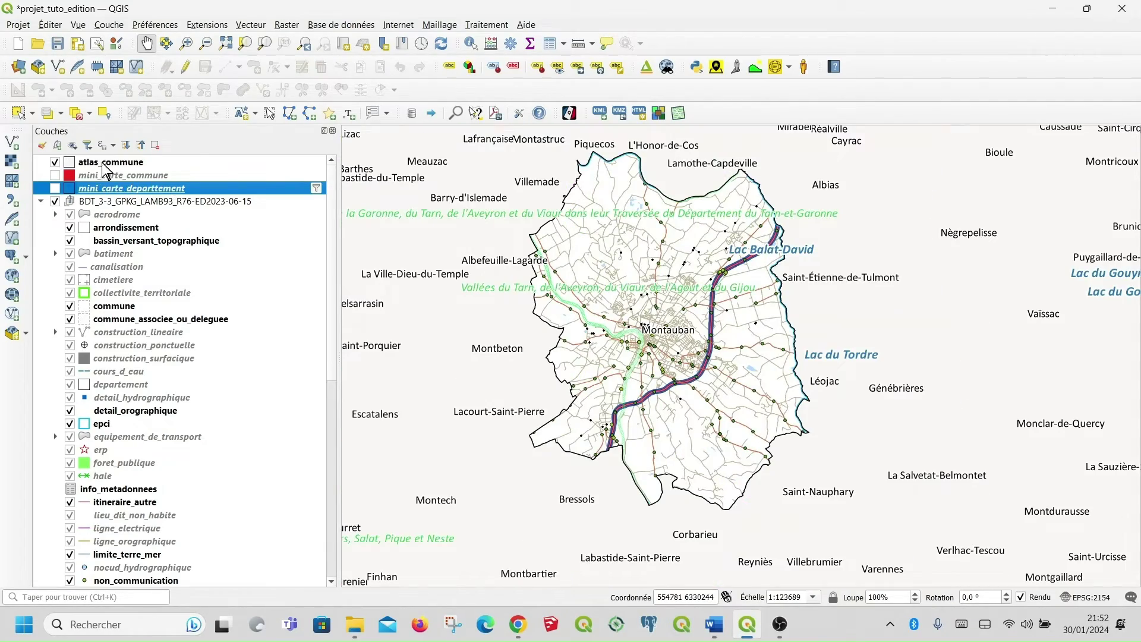
left_click(75, 148)
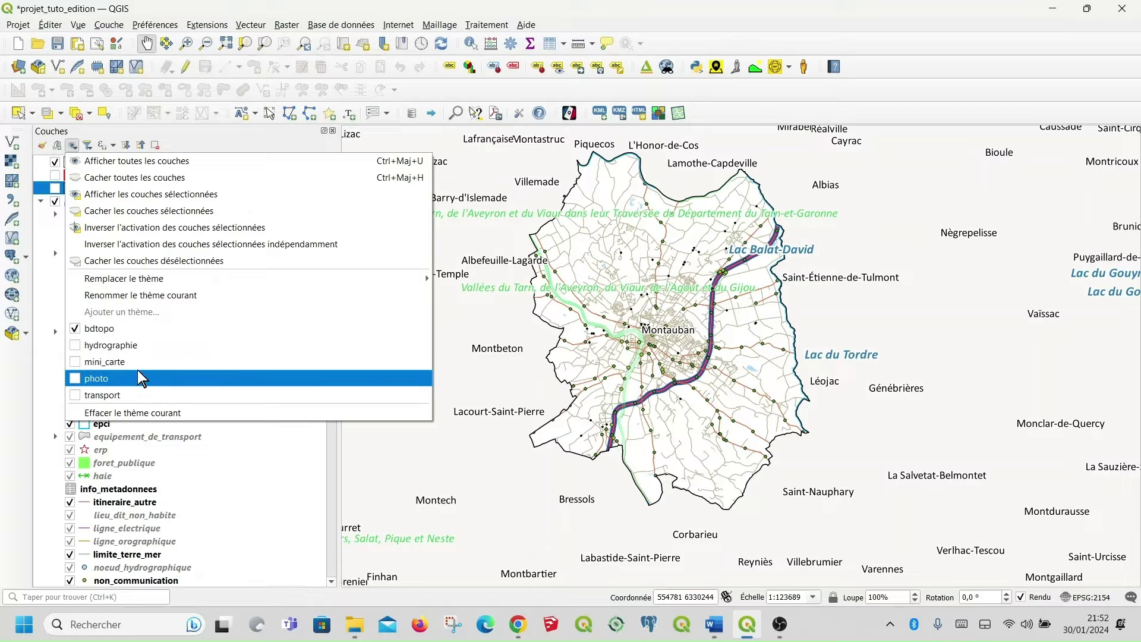
left_click(77, 349)
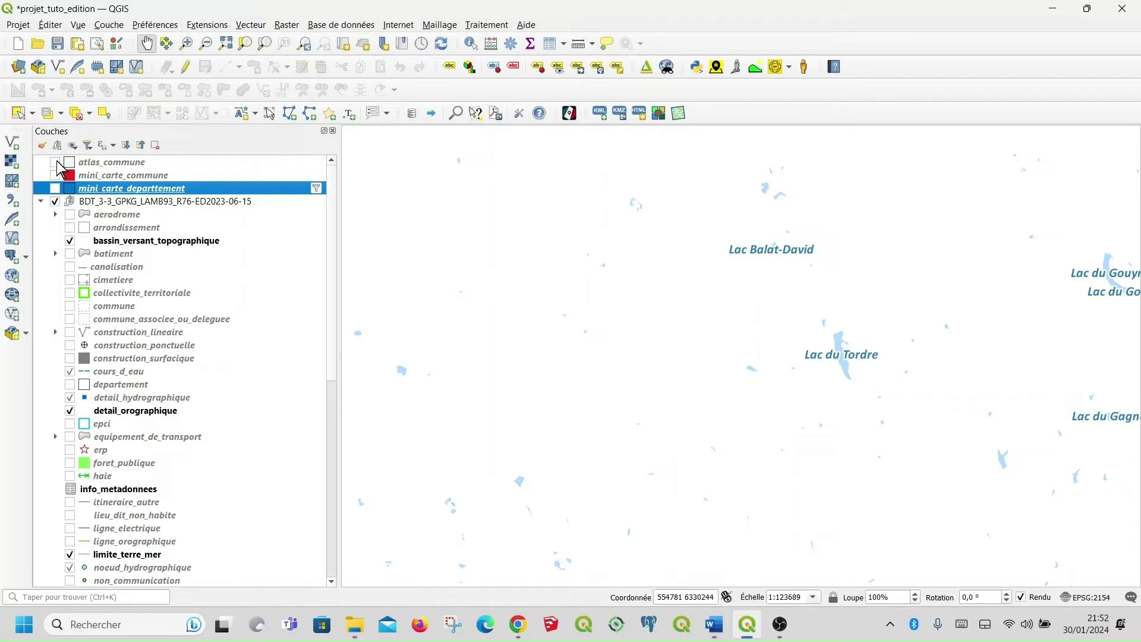
left_click(55, 162)
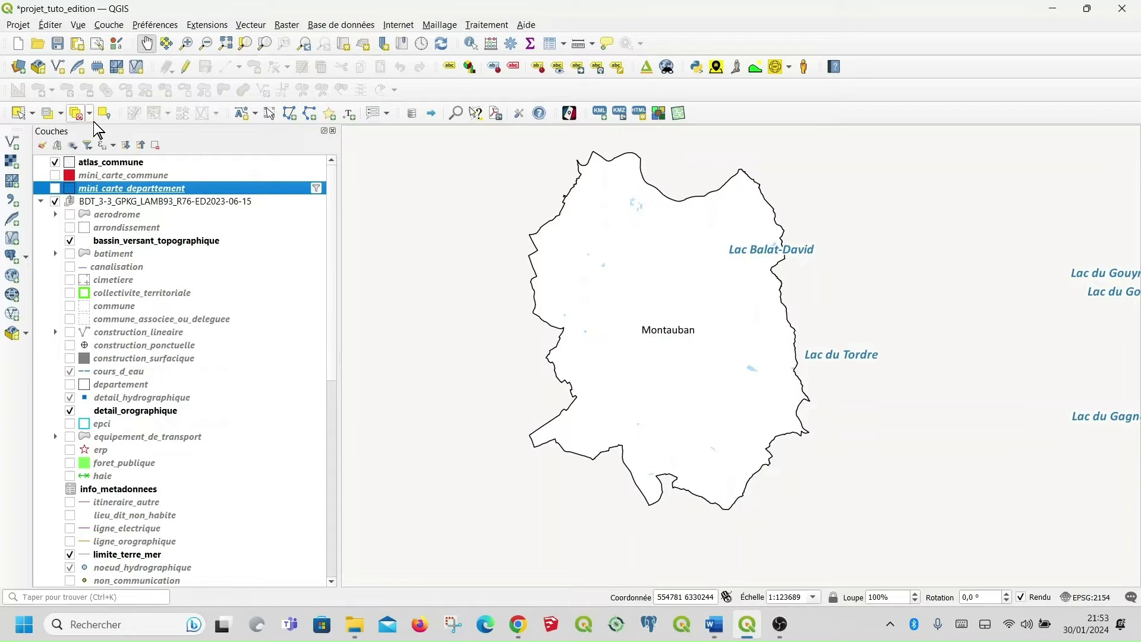
Replace the existing hydrographie theme with the current layer visibility.
left_click(74, 149)
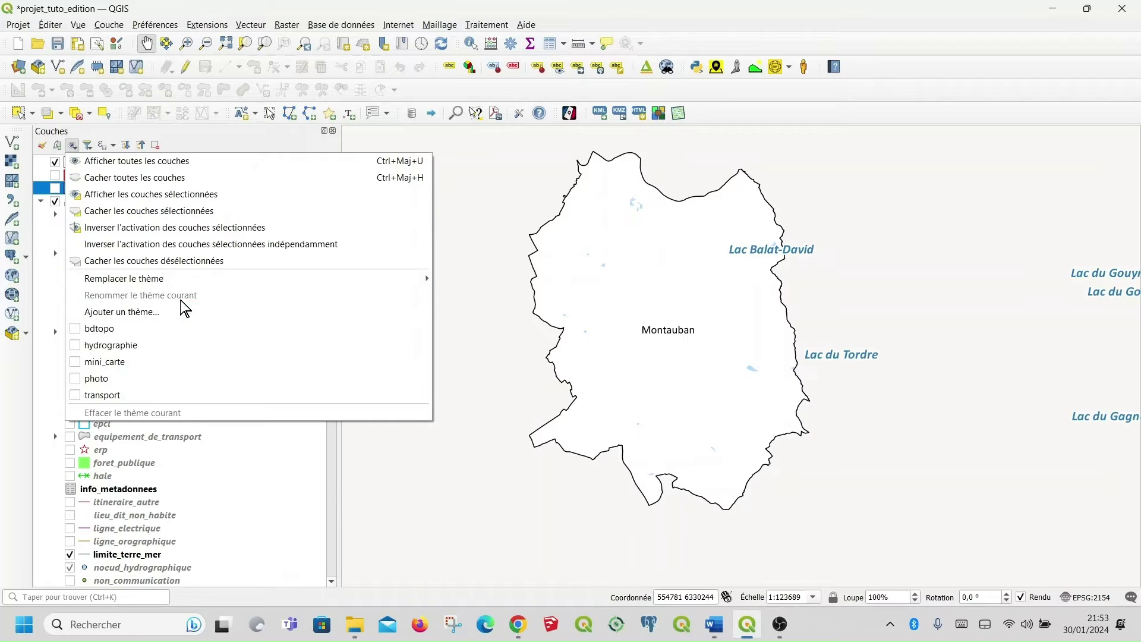
mouse_move(198, 277)
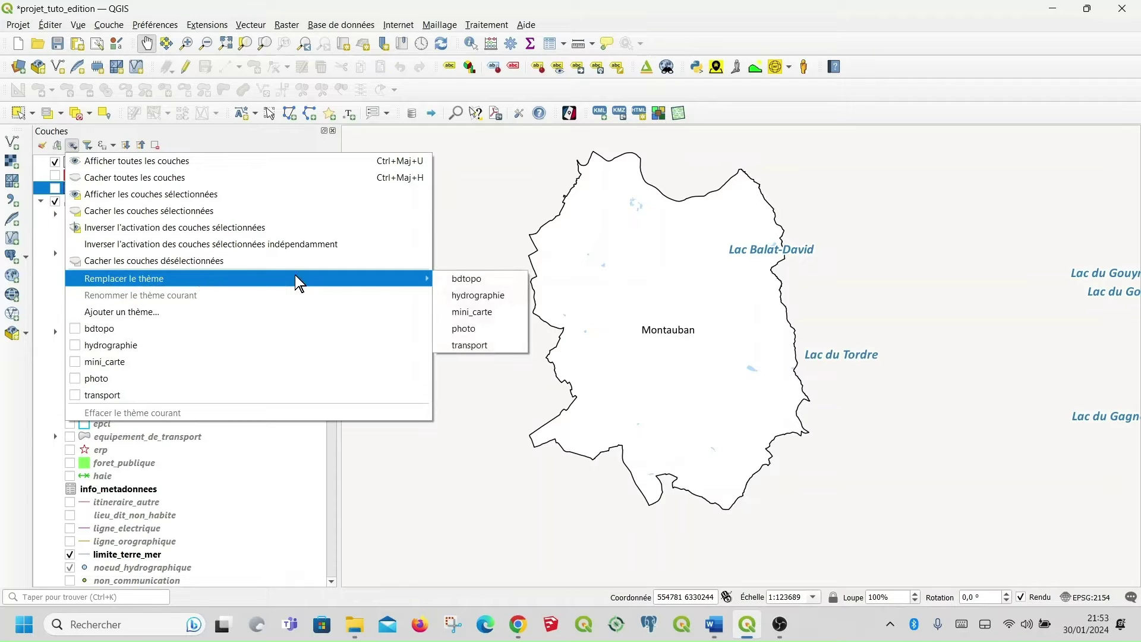
left_click(493, 293)
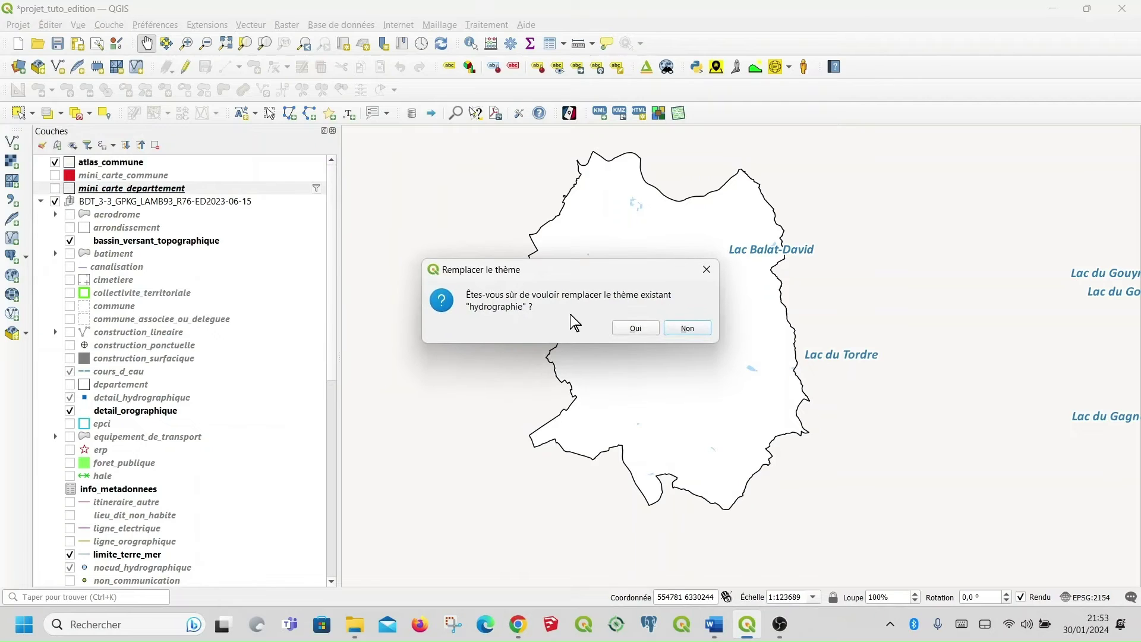
left_click(648, 328)
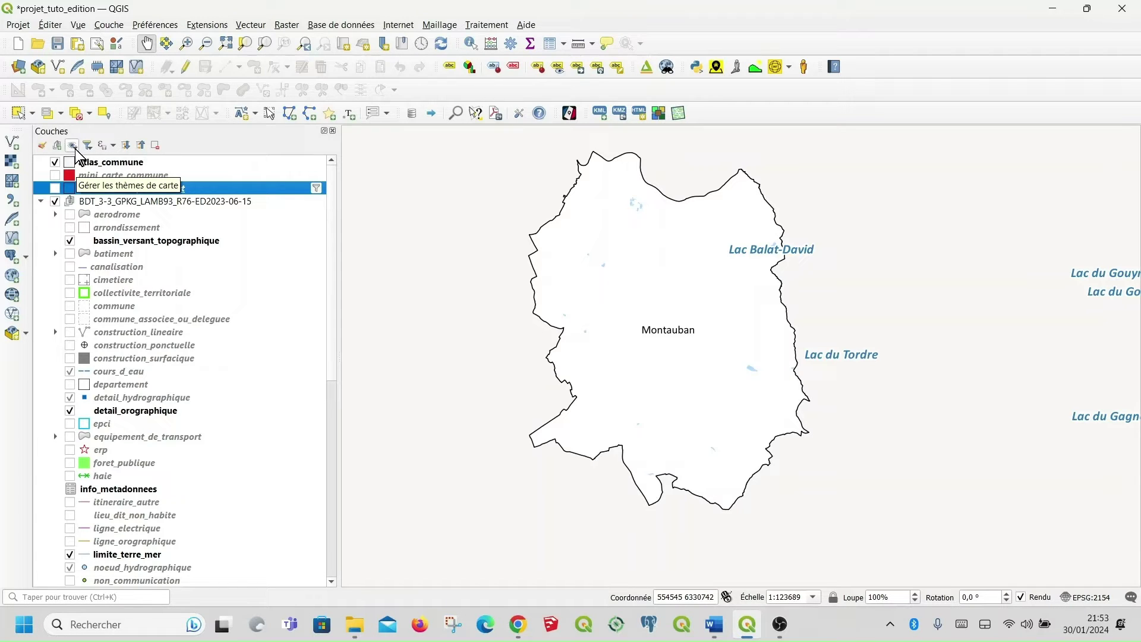
Apply the transport map theme and show the atlas_commune mask with it.
left_click(74, 146)
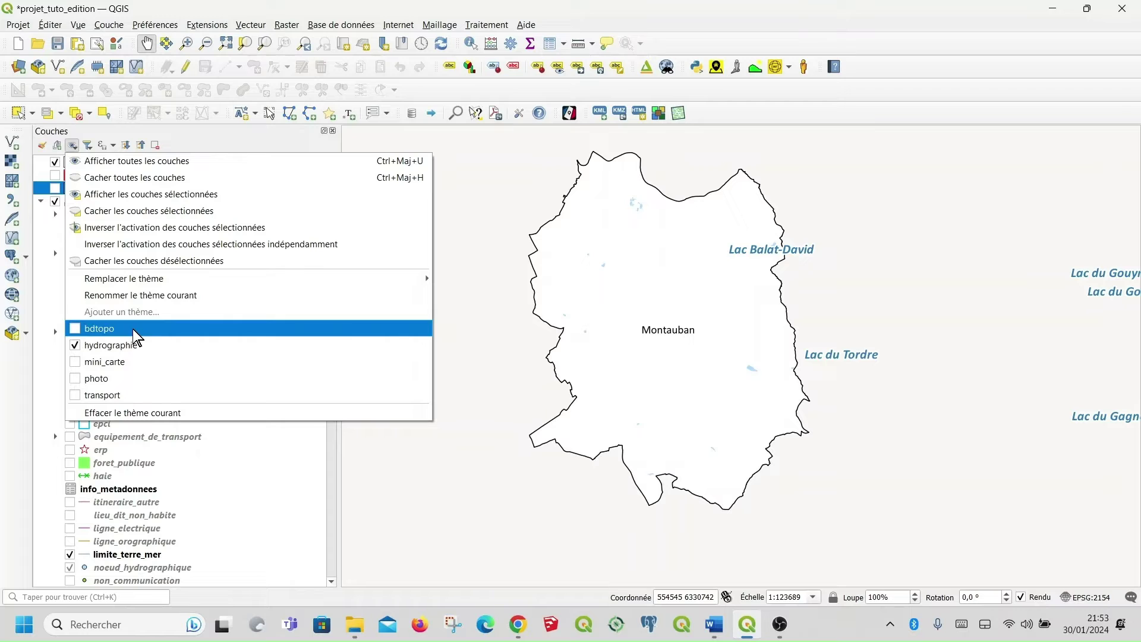
key("Escape")
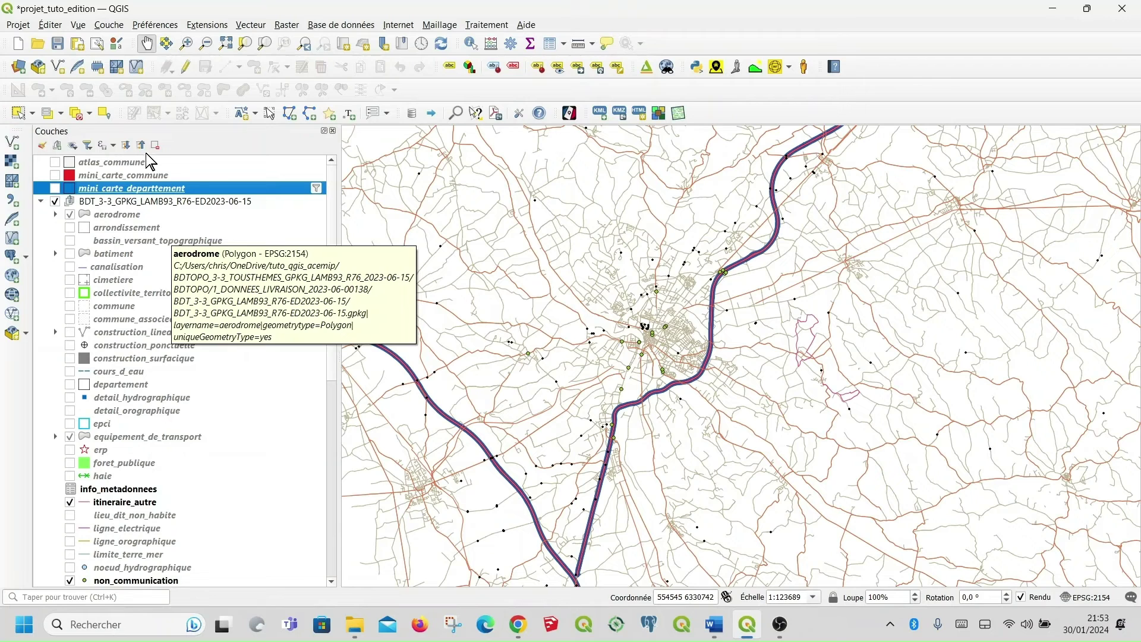
left_click(55, 161)
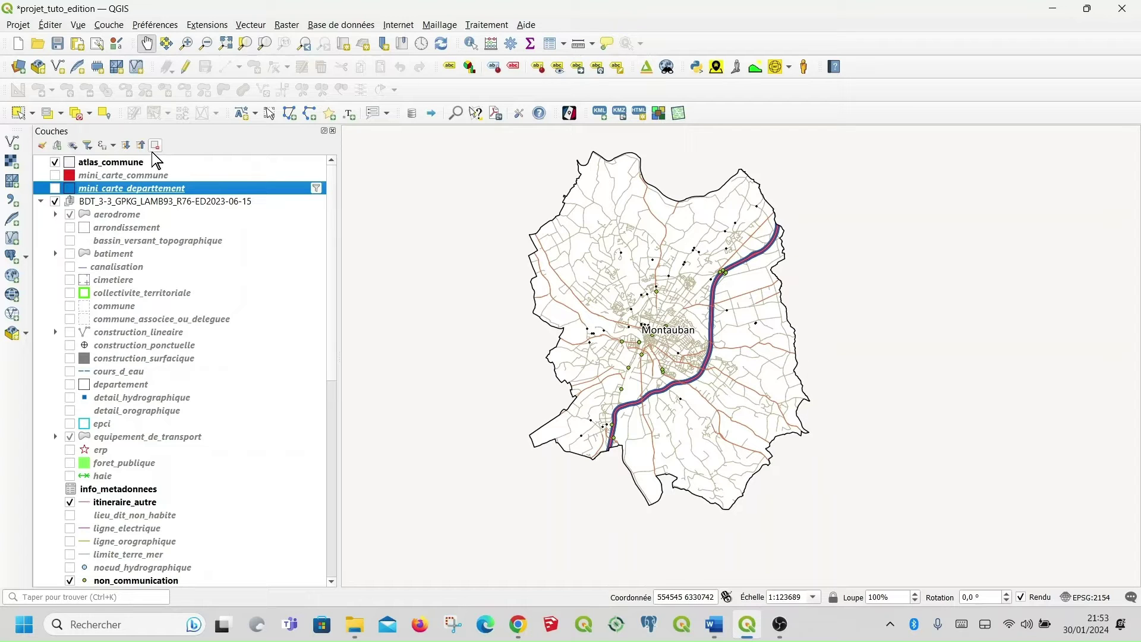
Replace the existing transport theme with the current layer visibility.
left_click(73, 146)
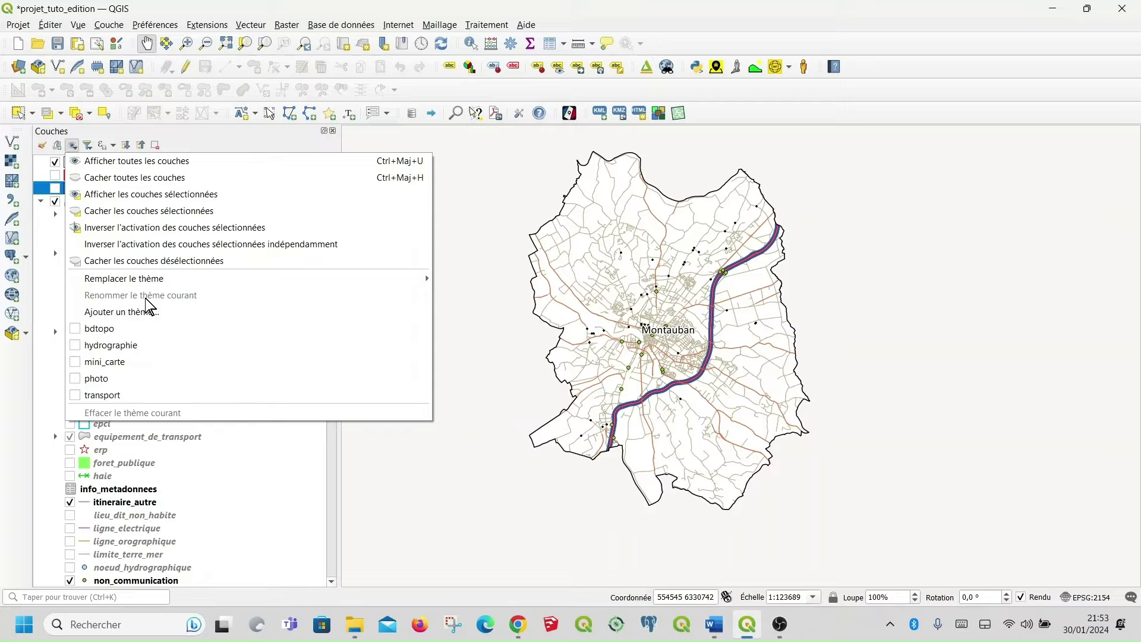
mouse_move(173, 278)
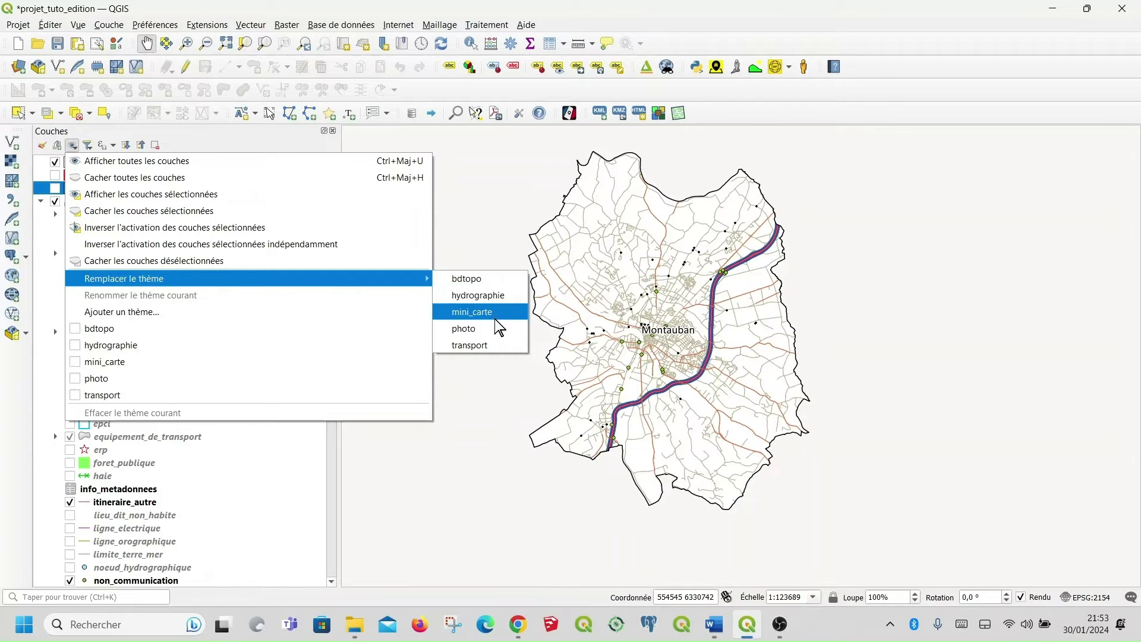
left_click(491, 344)
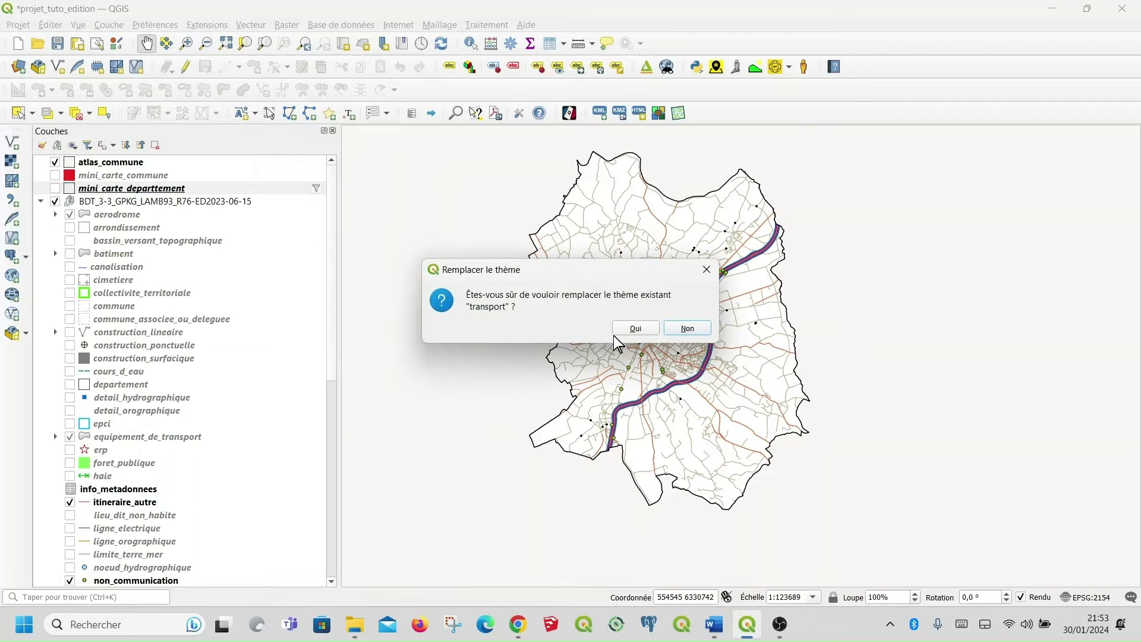
left_click(635, 329)
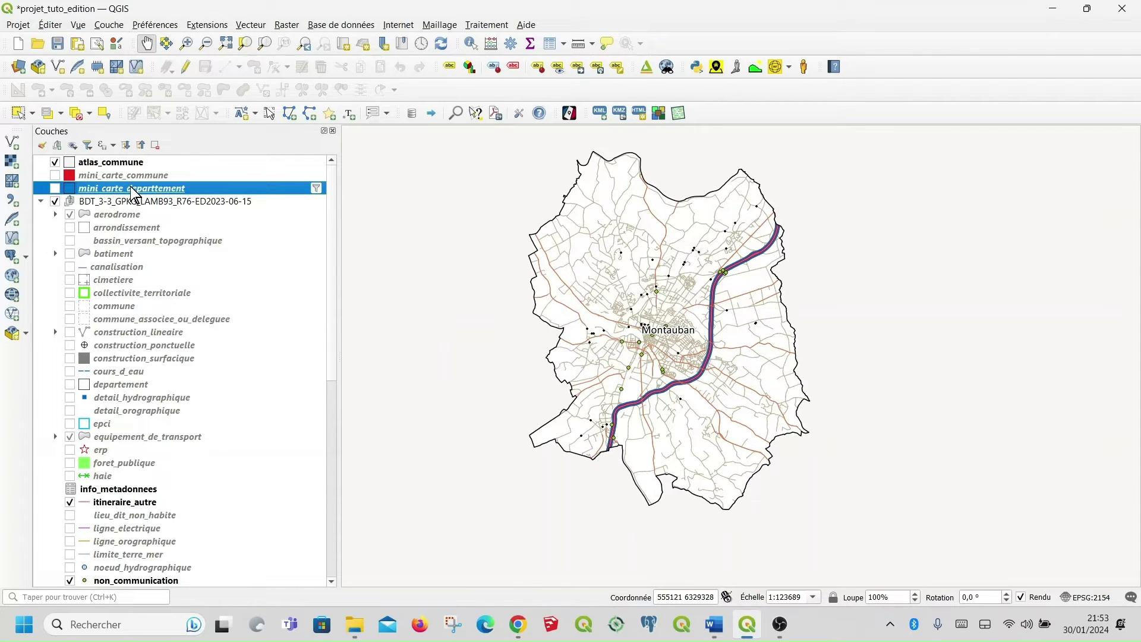
Apply the photo map theme and show the atlas_commune mask over the orthophoto.
left_click(76, 149)
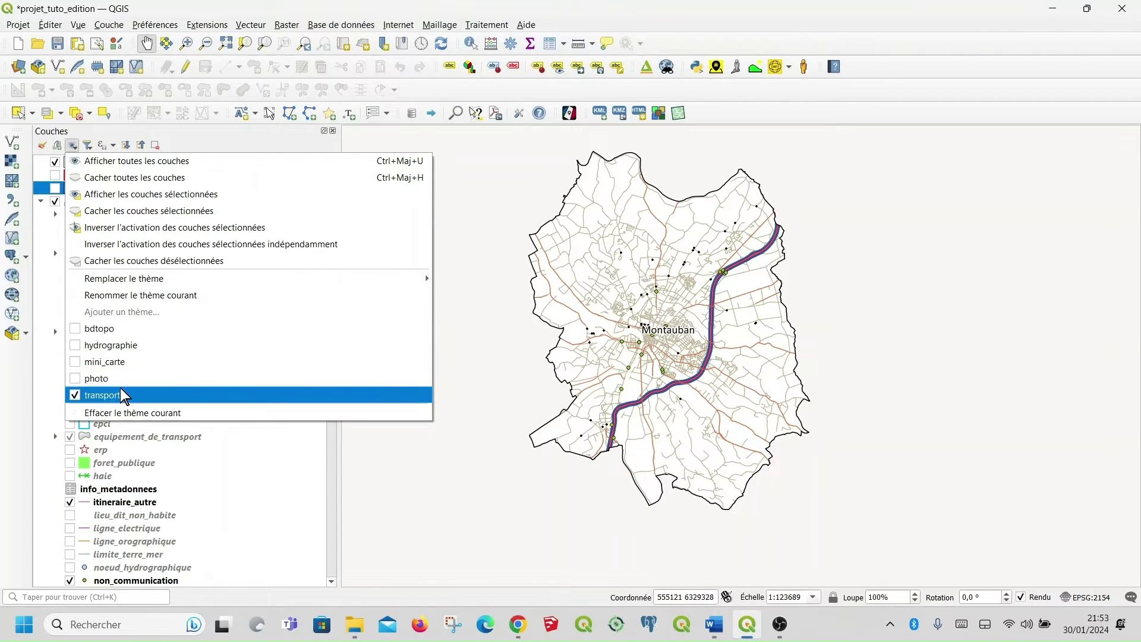
left_click(81, 379)
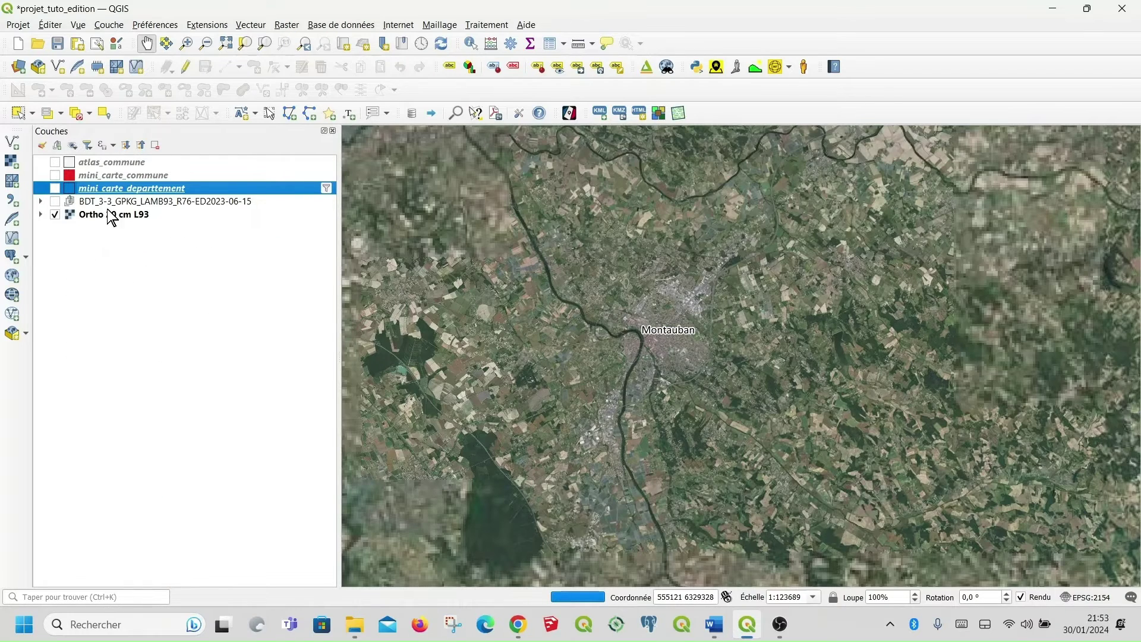
left_click(55, 163)
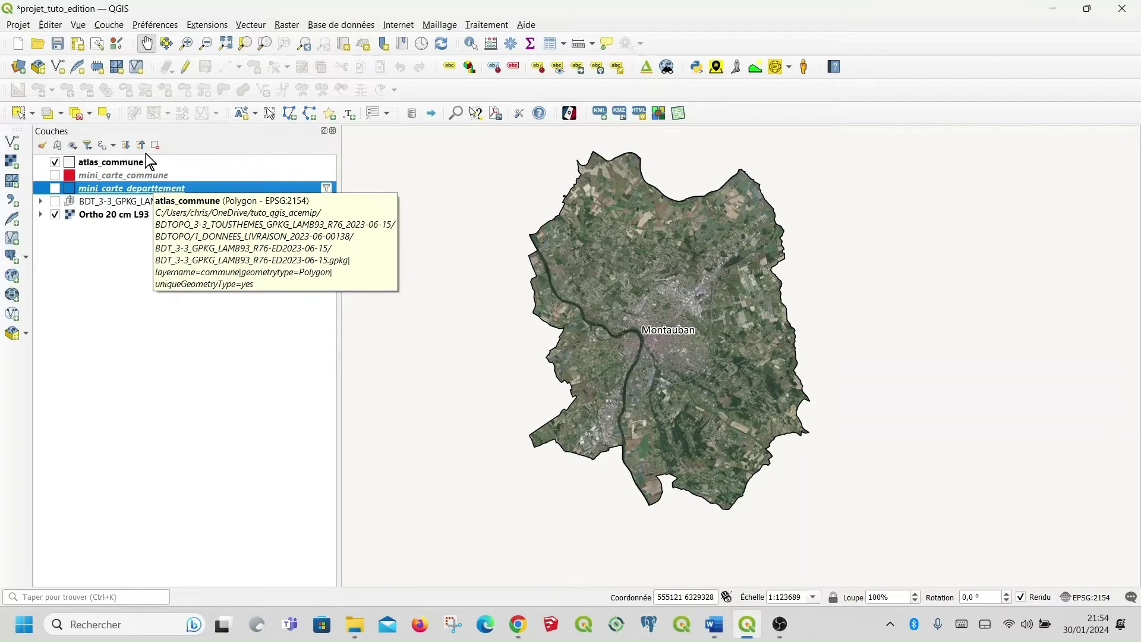
Replace the existing photo theme with the current layer visibility.
left_click(72, 146)
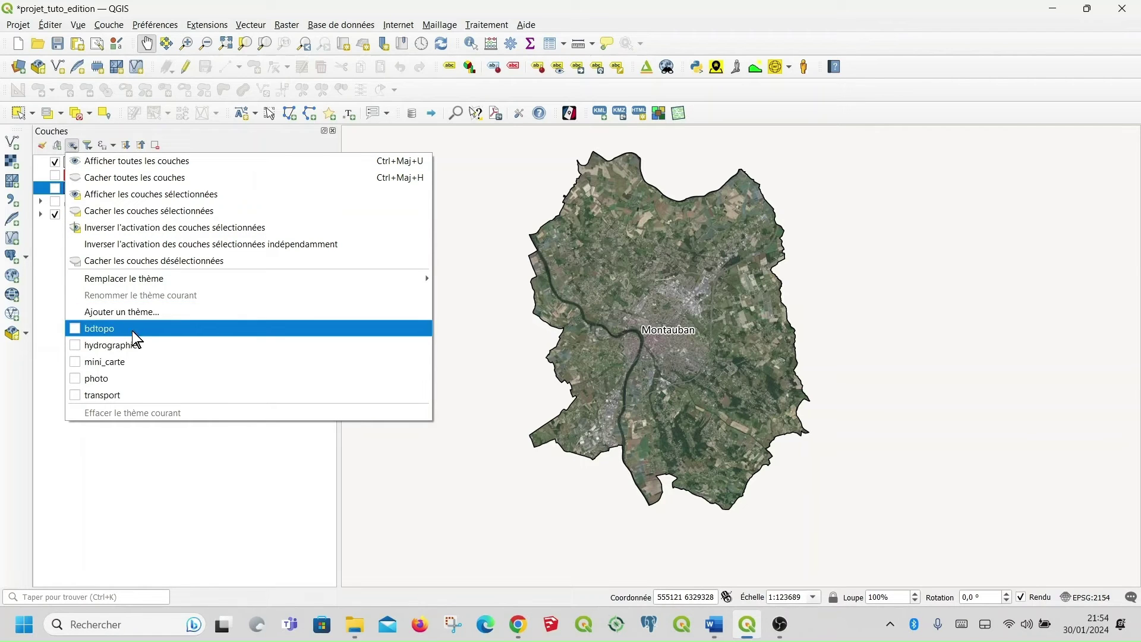
mouse_move(145, 281)
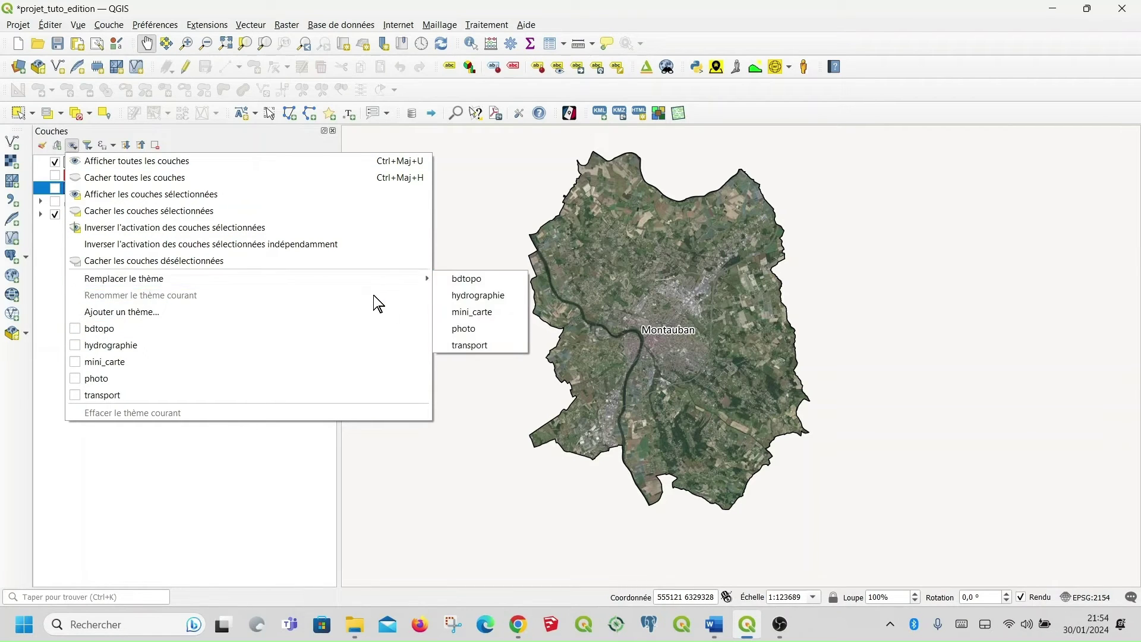
left_click(459, 328)
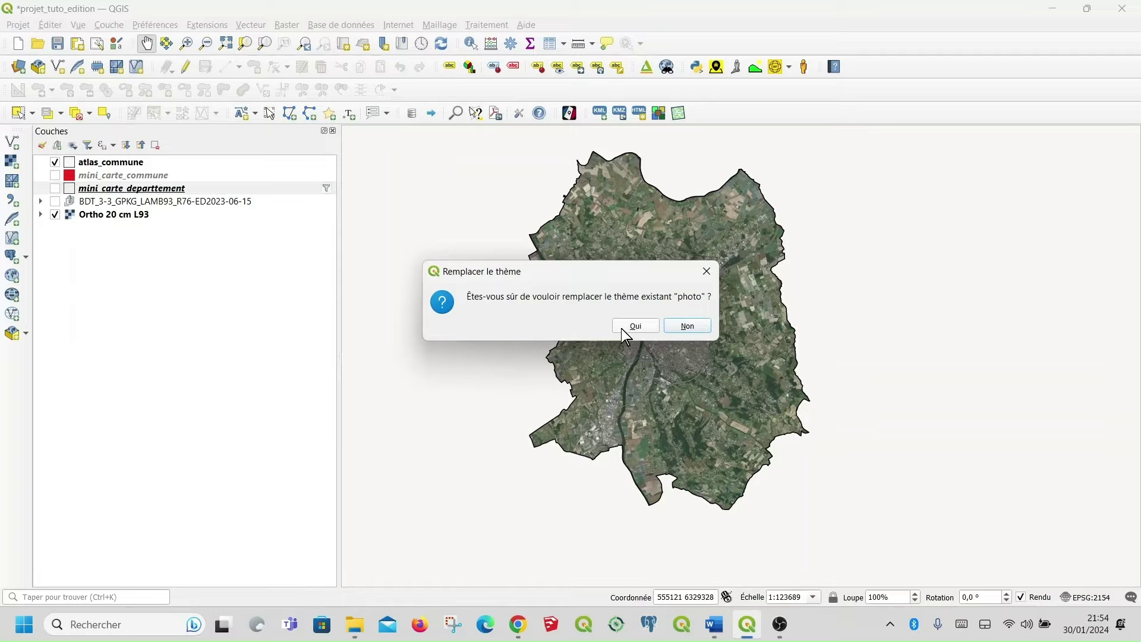
left_click(635, 327)
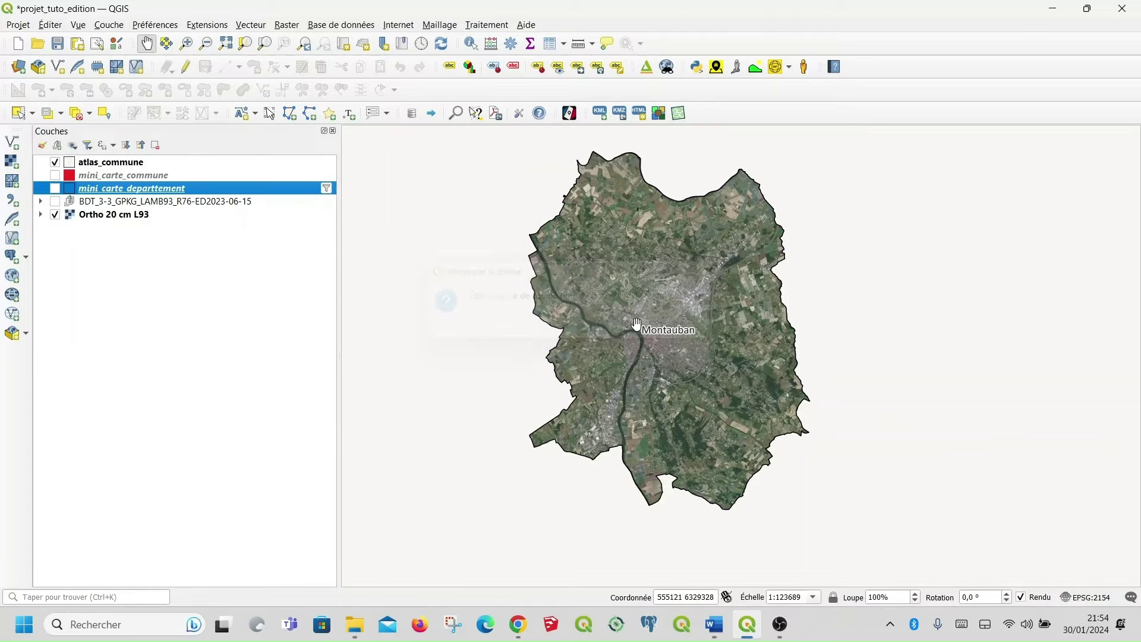
left_click(40, 202)
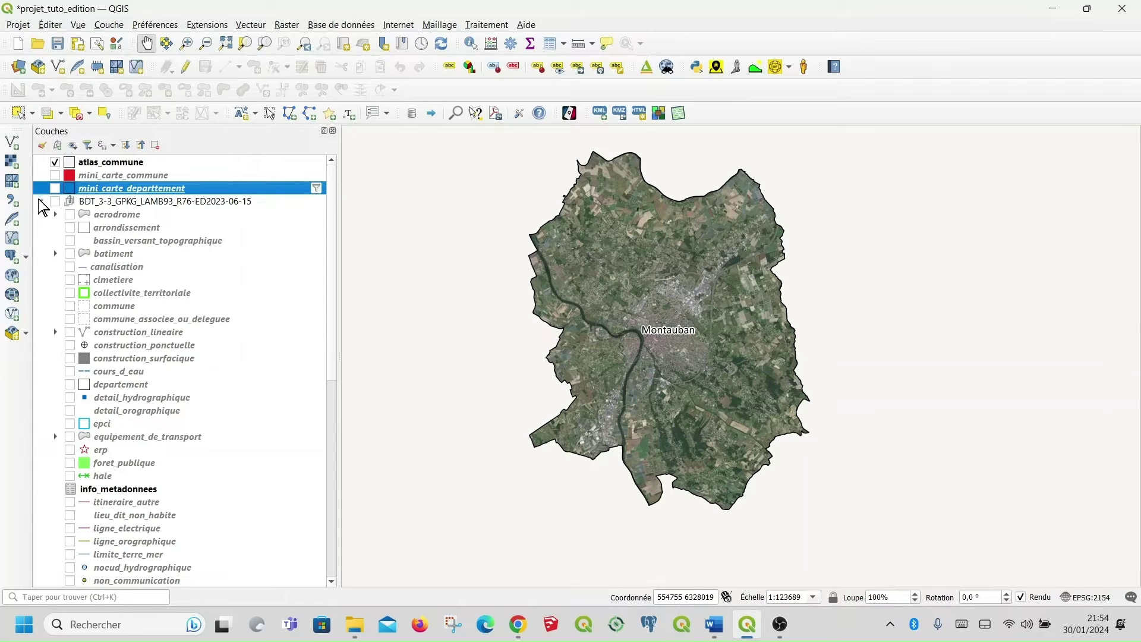
left_click(41, 202)
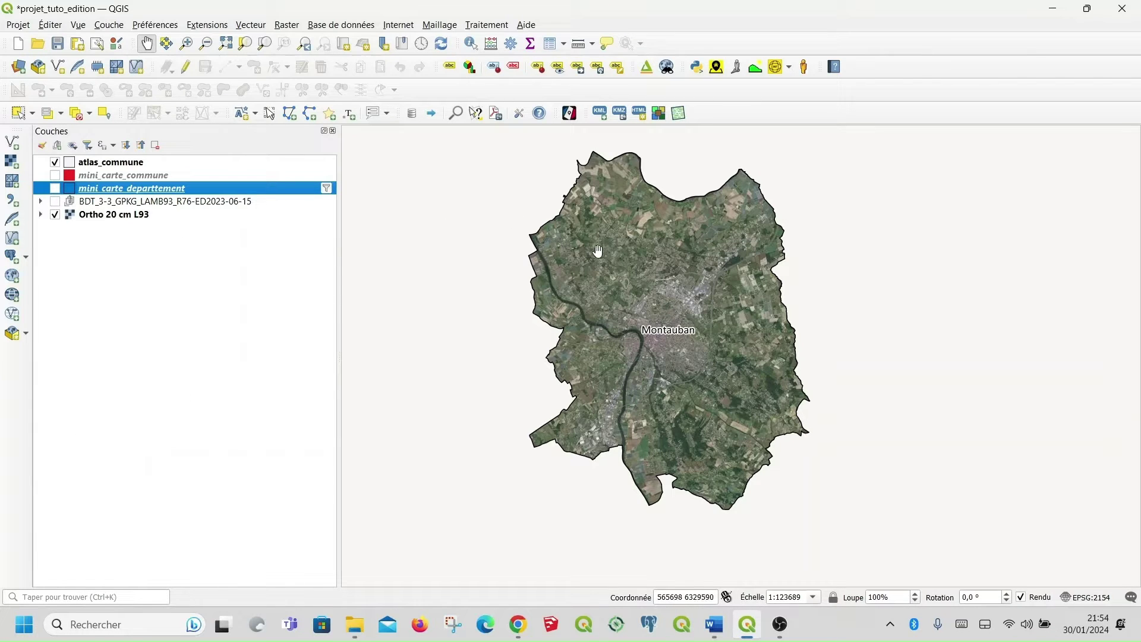
scroll(623, 265, "down", 1)
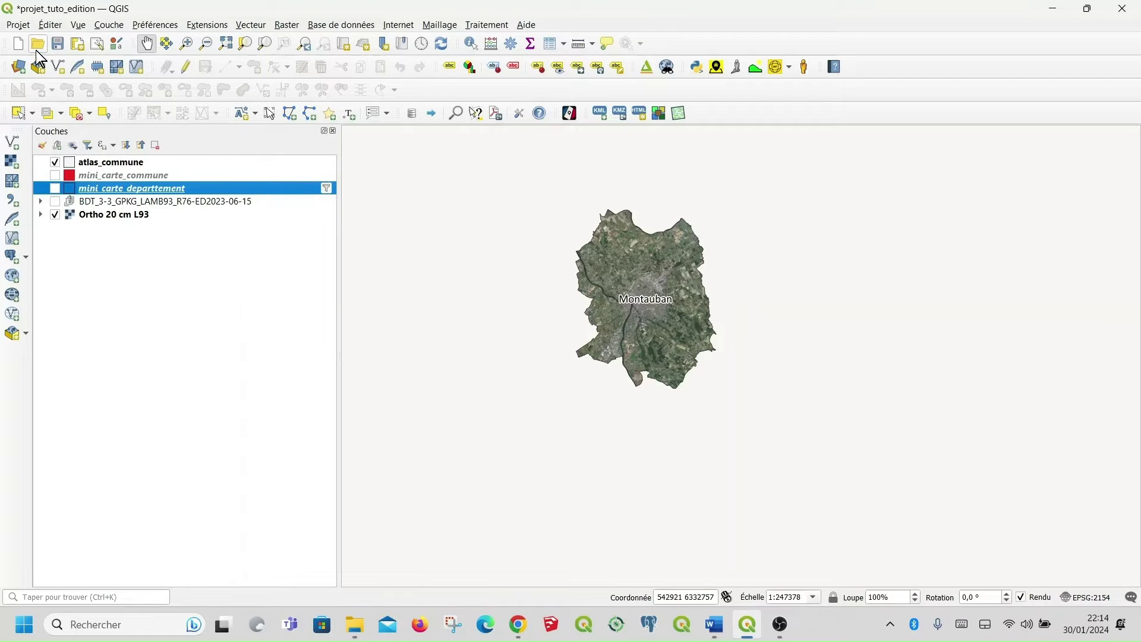
Correct the misspelled department layer's name to mini_carte_departement, saving the project before and after the change.
left_click(55, 45)
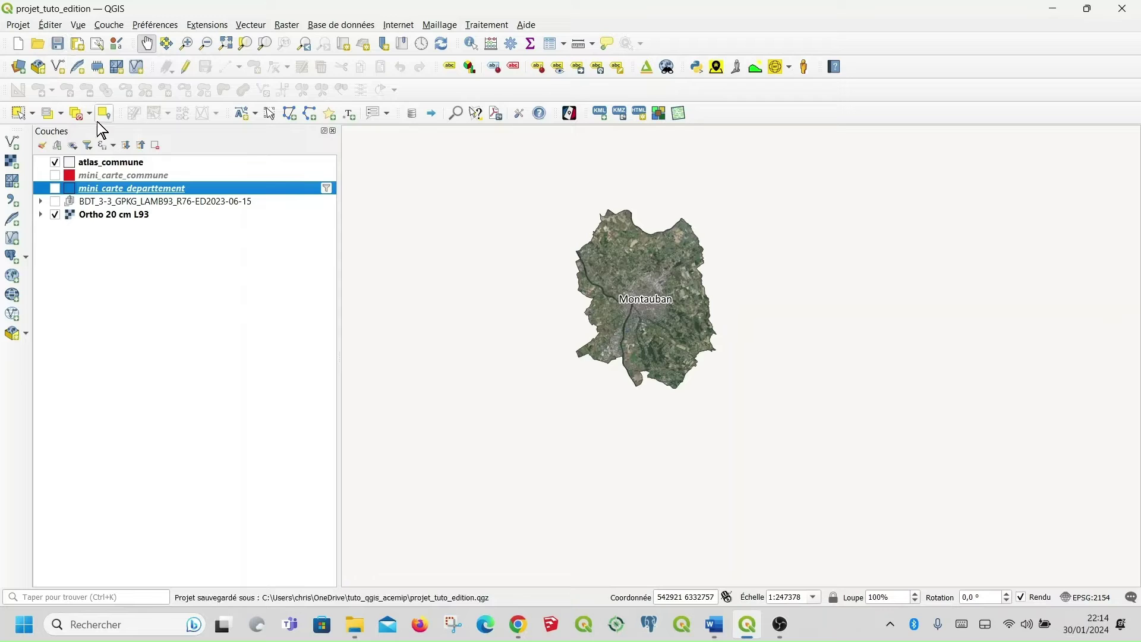
right_click(169, 193)
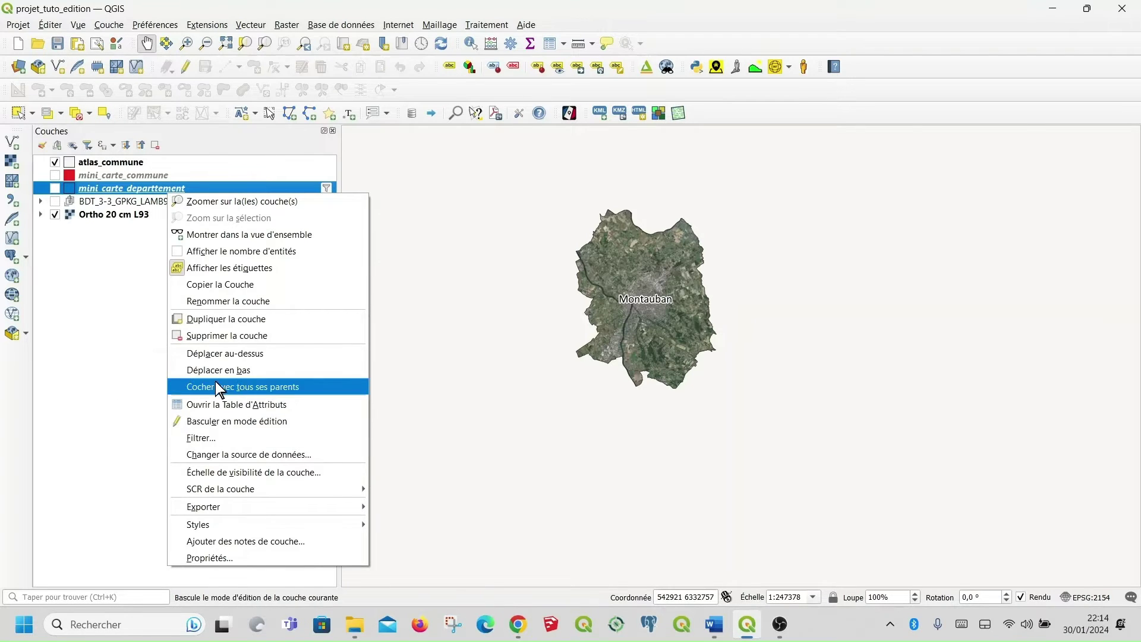
left_click(213, 302)
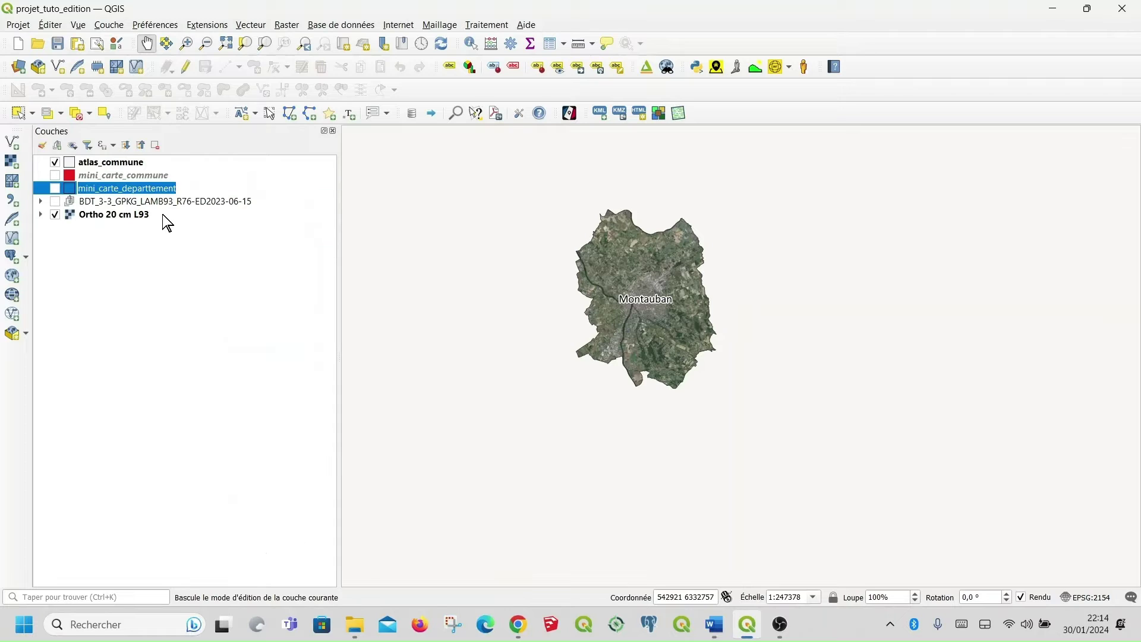
left_click(148, 189)
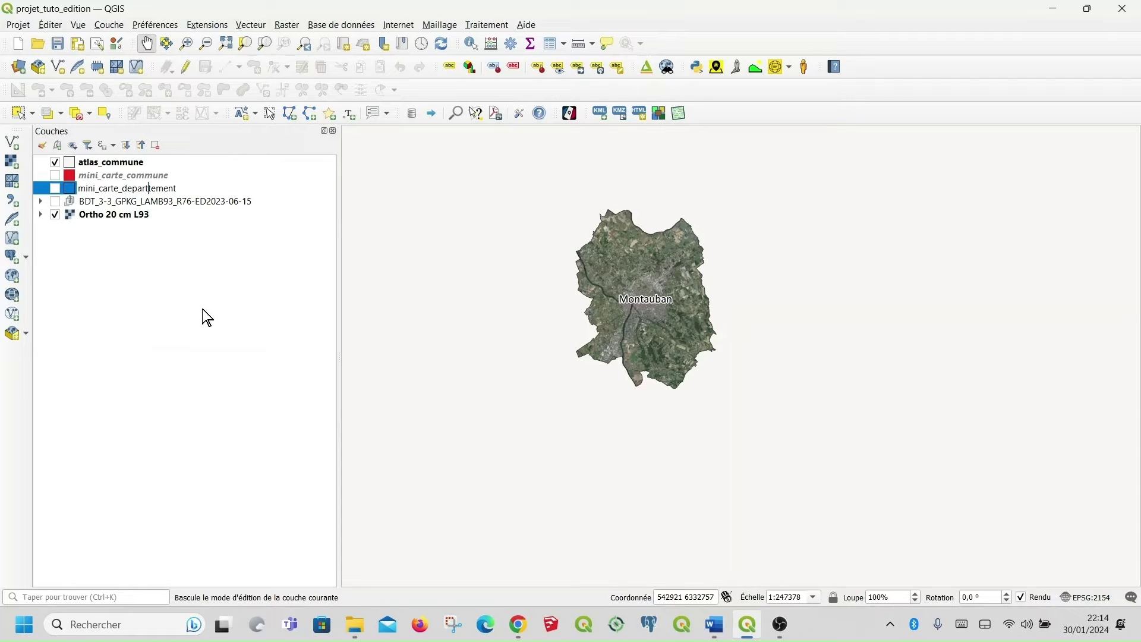
key("BackSpace")
key("Return")
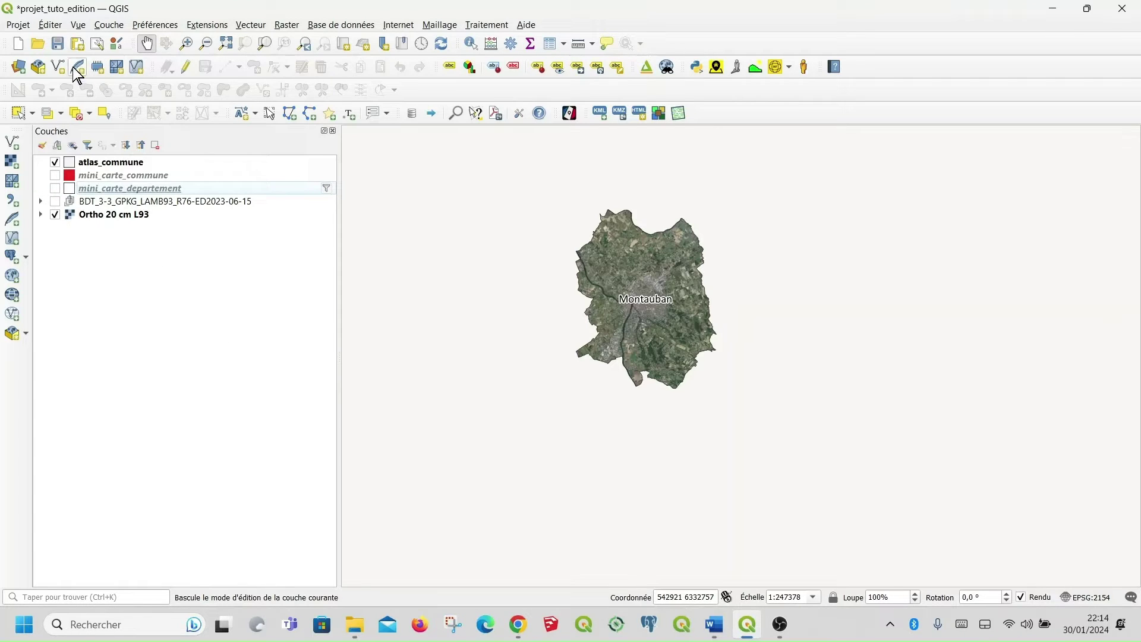
left_click(51, 48)
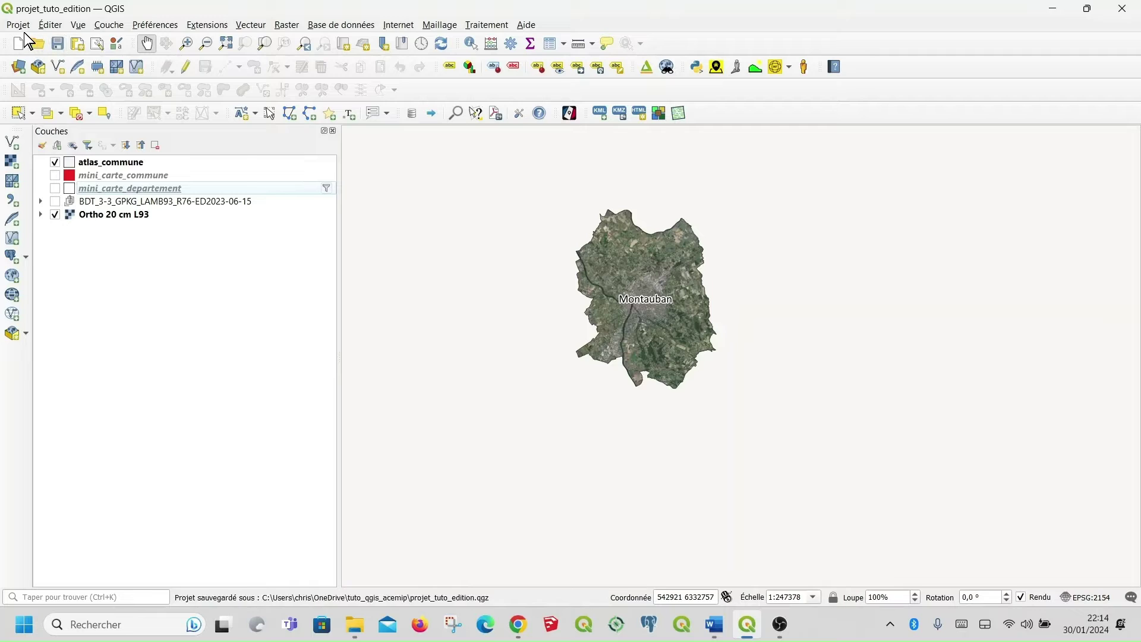
Create a new print layout titled bdtopo_occitanie_commune.
left_click(23, 26)
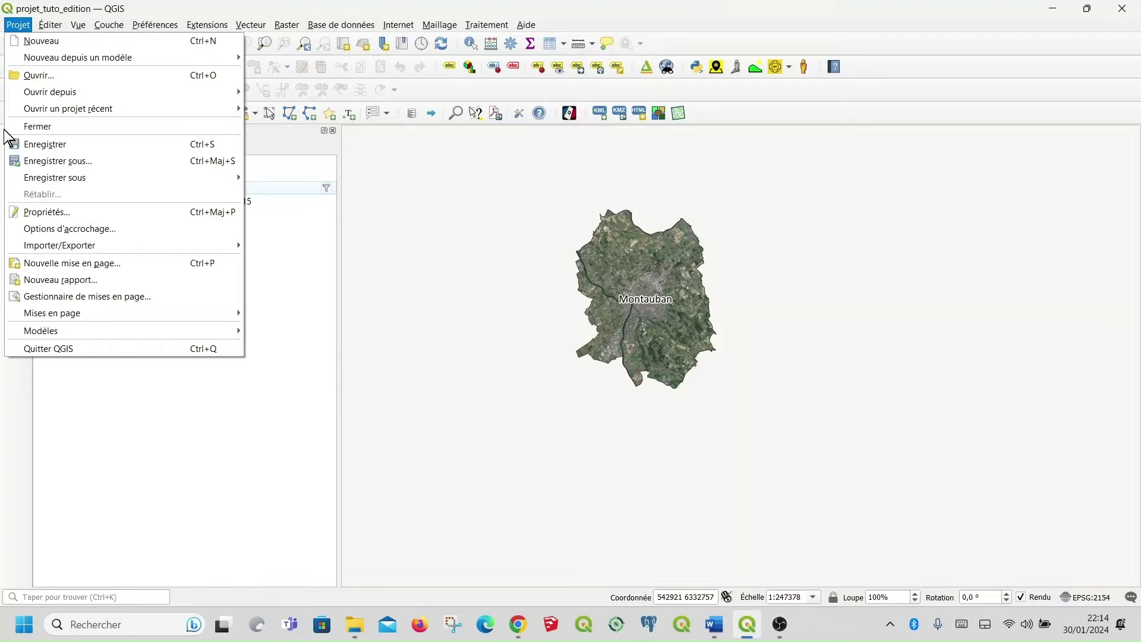
left_click(162, 263)
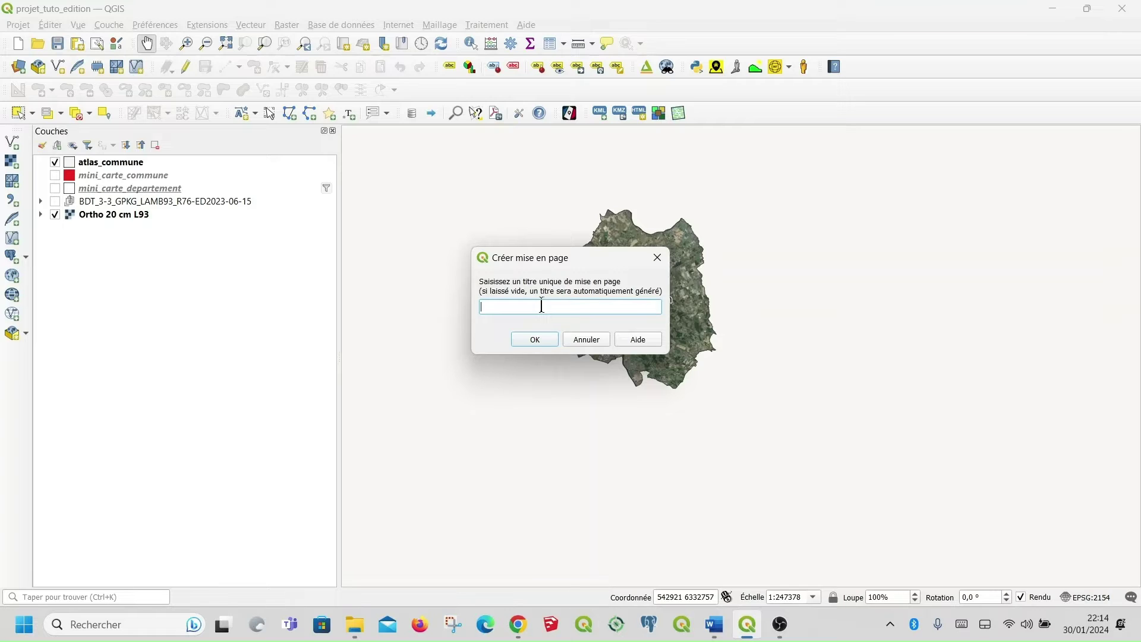
type("bd")
type("topo")
type("_coo")
type("c")
type("ita")
type("nie")
type("_commune")
left_click(510, 307)
key("BackSpace")
left_click(528, 343)
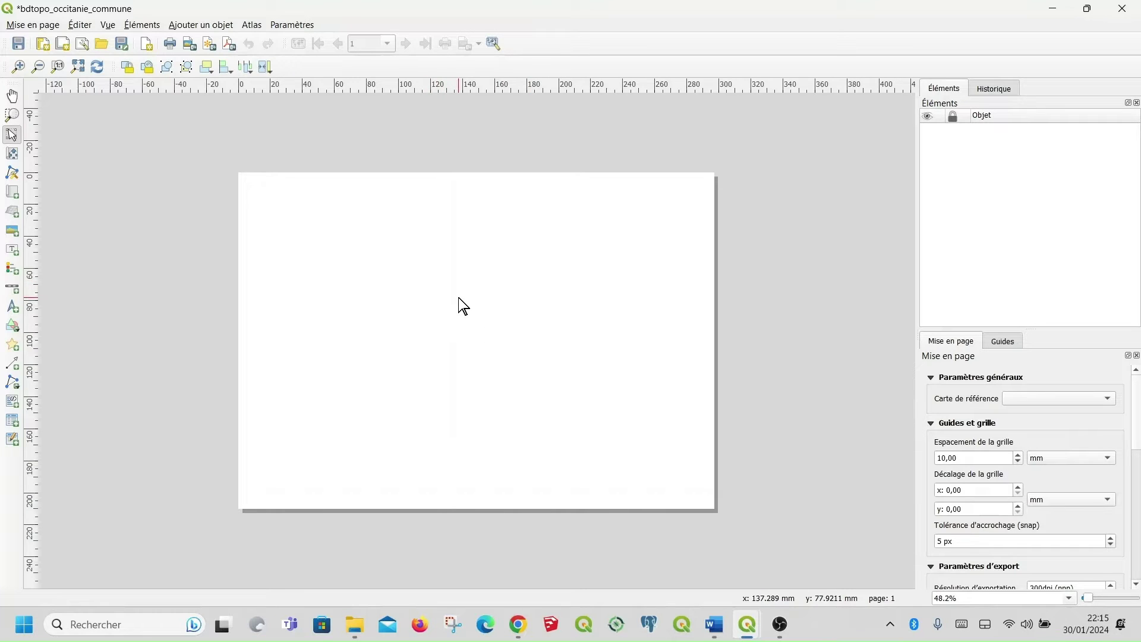
left_click(252, 25)
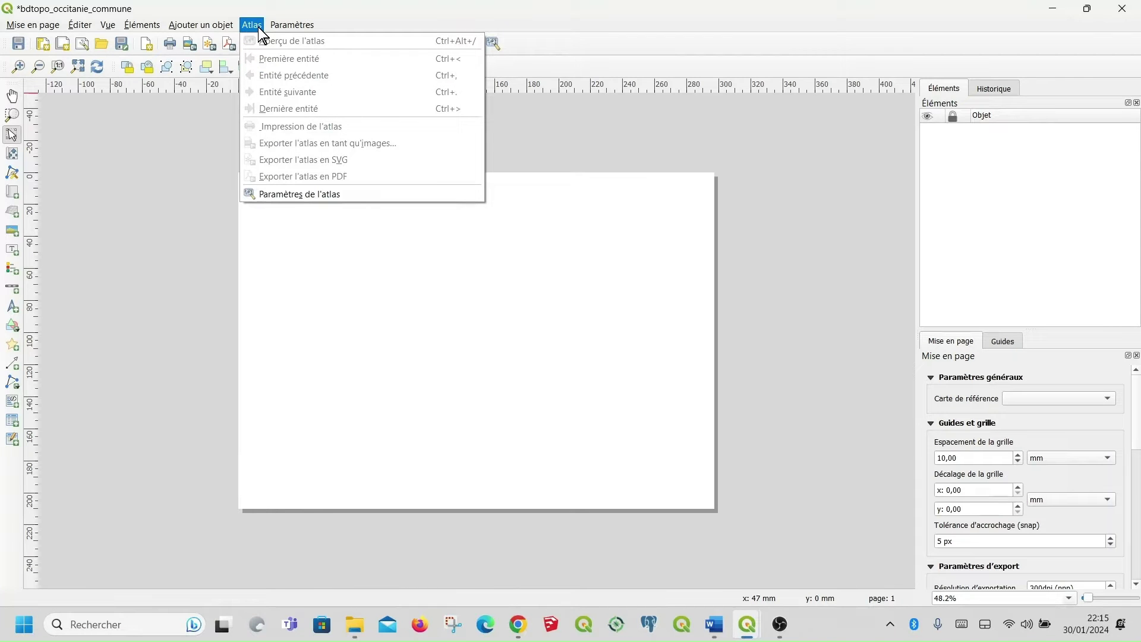
left_click(286, 195)
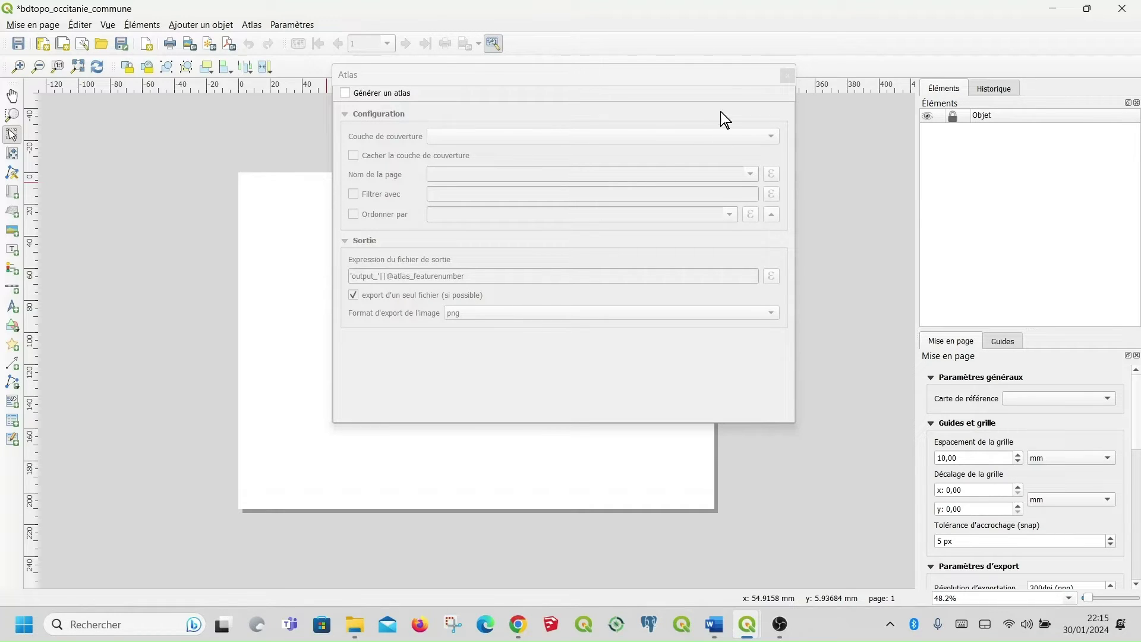
left_click(787, 76)
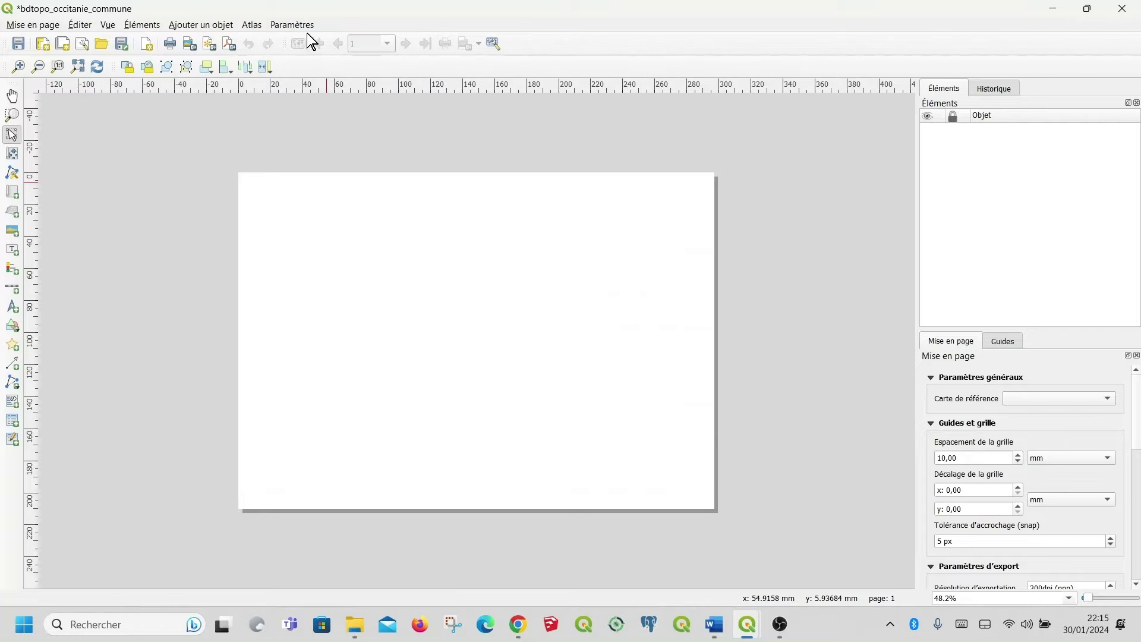
Enable atlas generation for the layout with atlas_commune as its coverage layer.
left_click(253, 26)
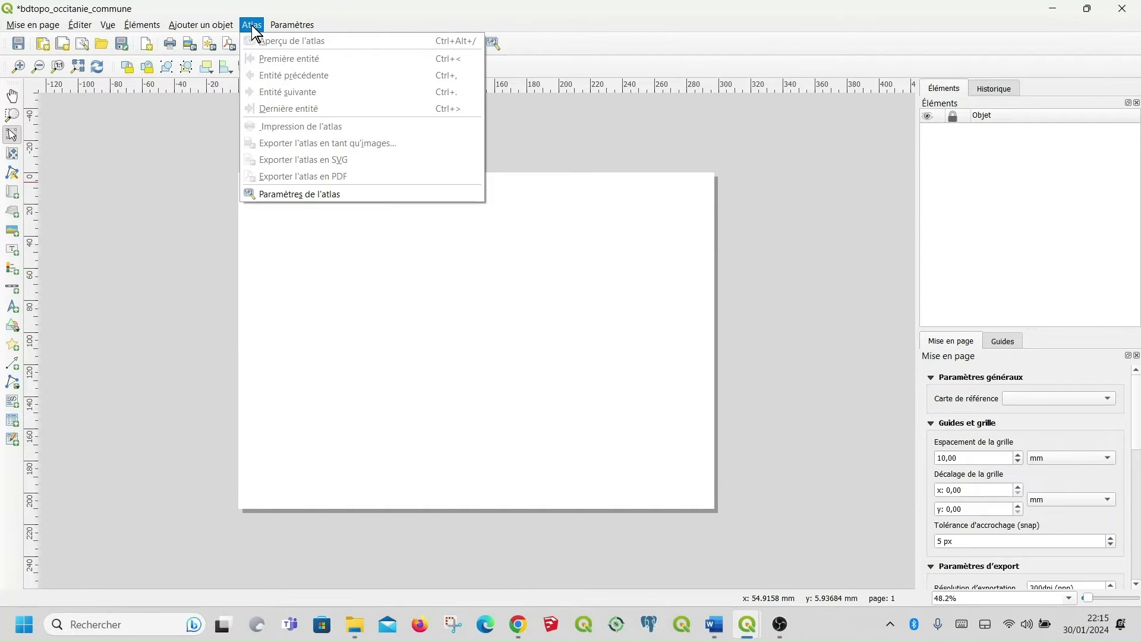
left_click(306, 195)
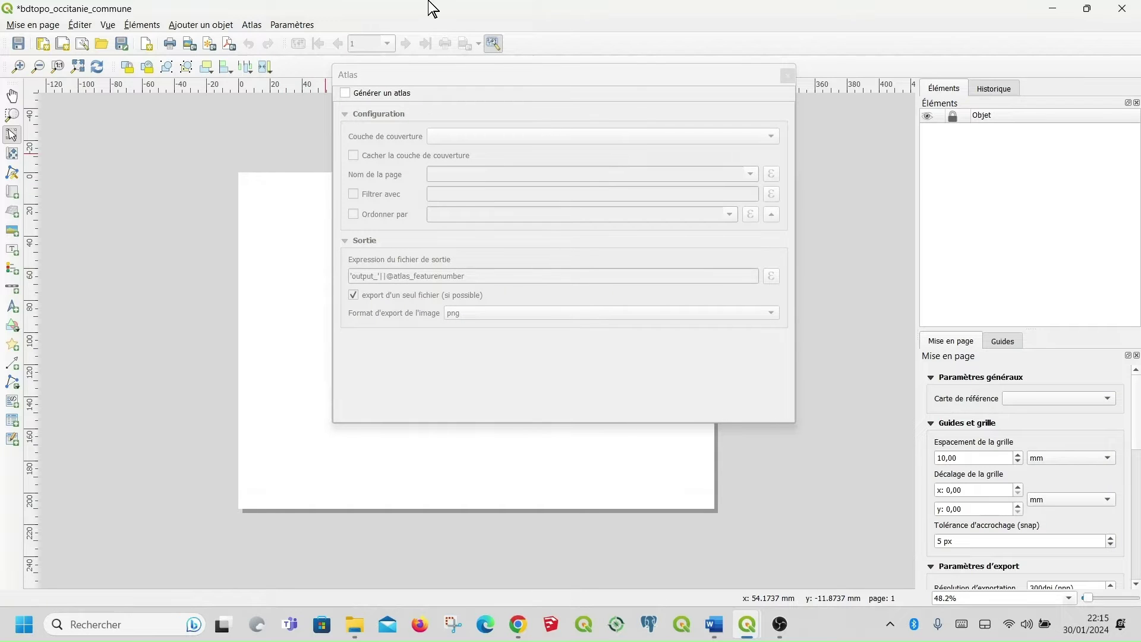
left_click(345, 93)
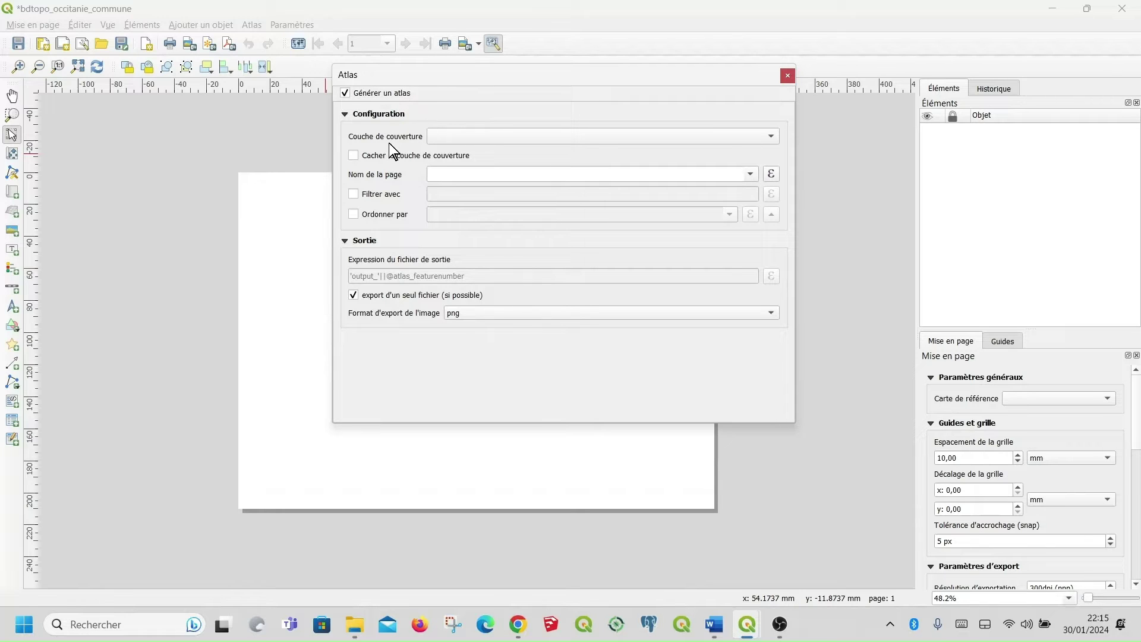
left_click(772, 141)
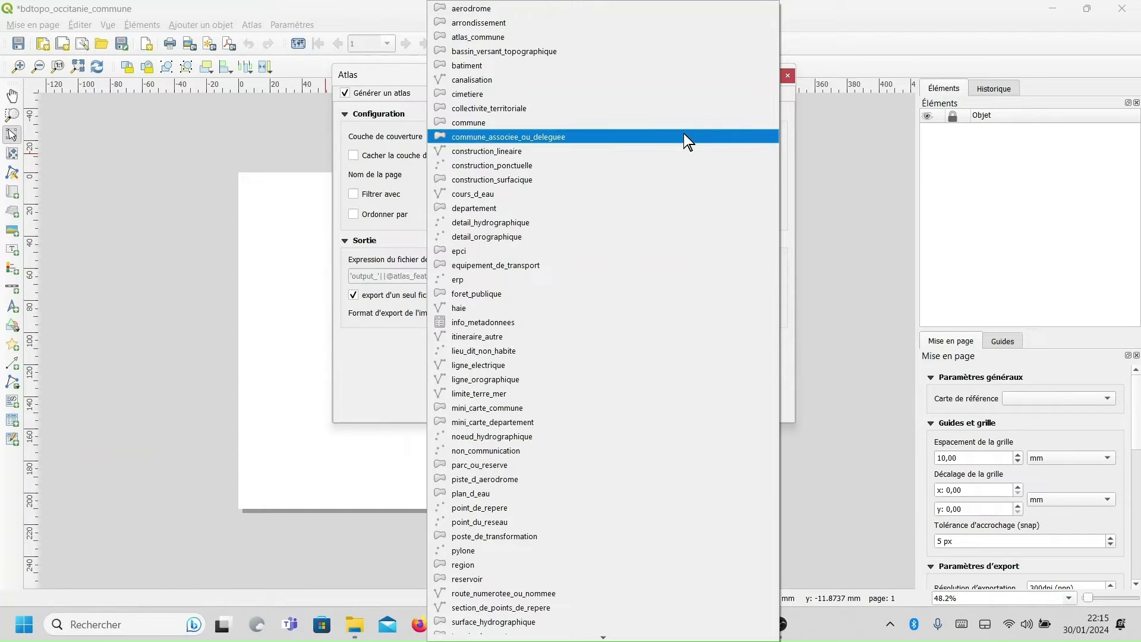
left_click(606, 40)
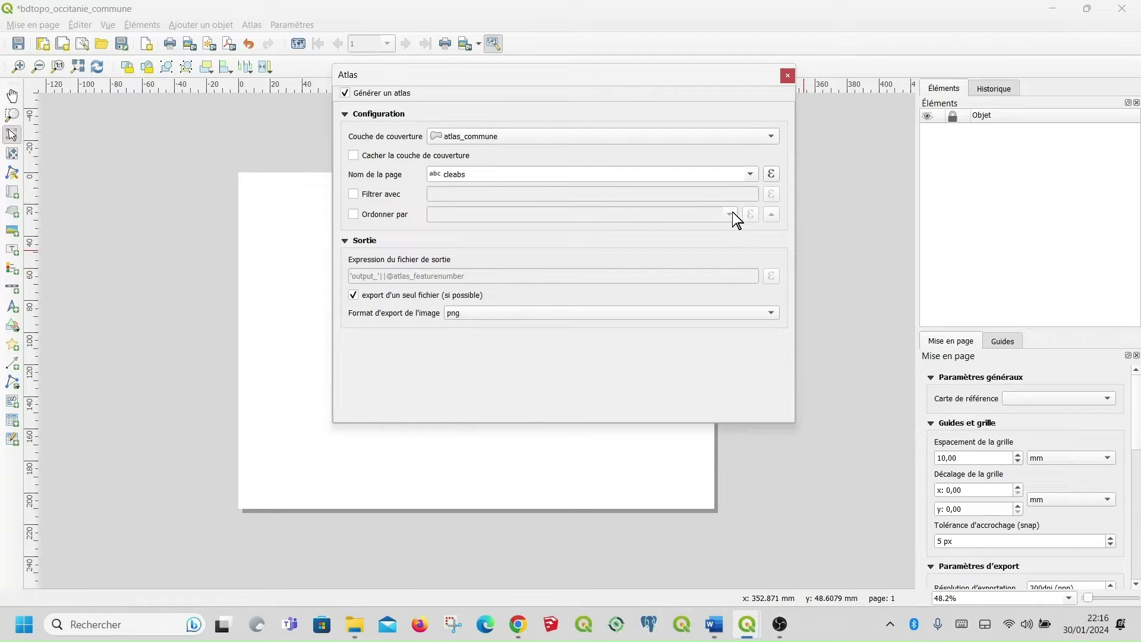
Use the nom_officiel field as the atlas page name.
left_click(750, 174)
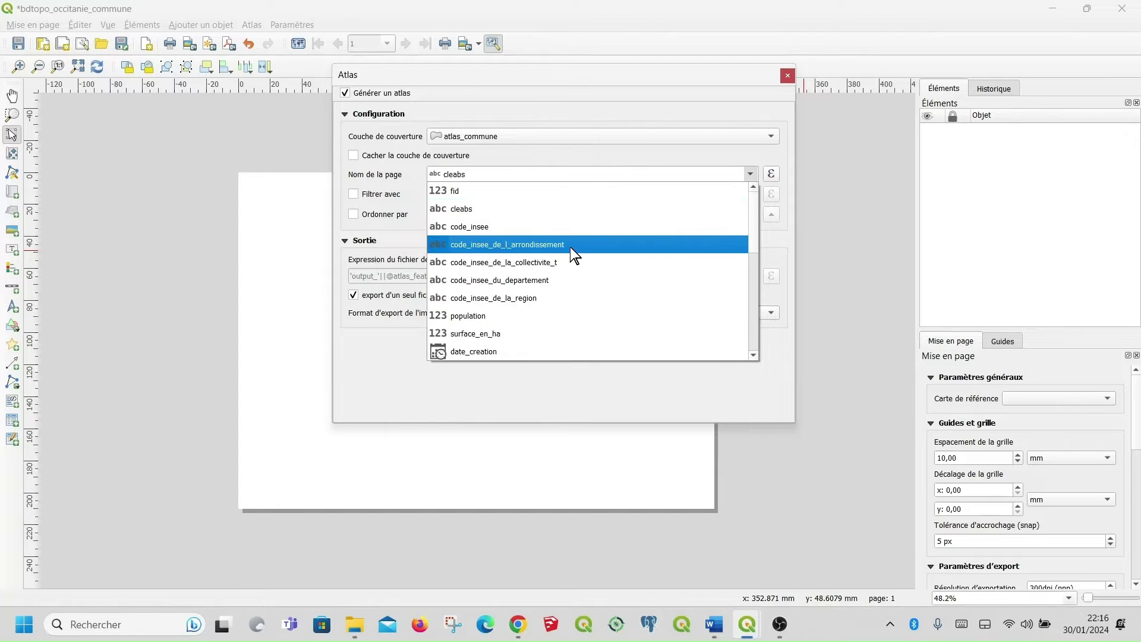
scroll(575, 294, "down", 1)
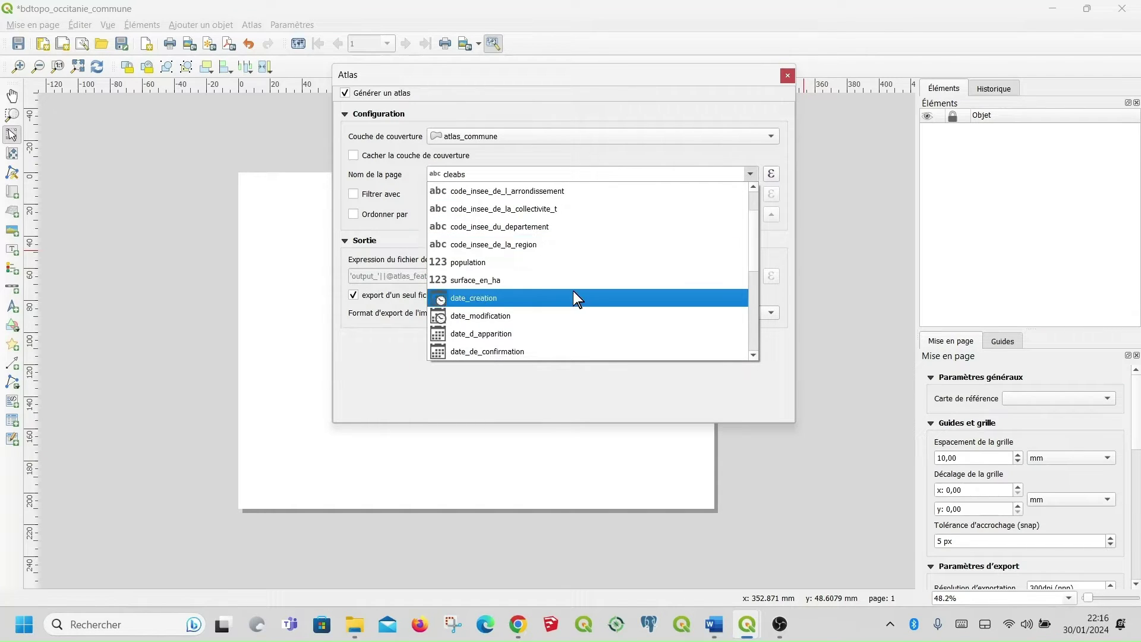
scroll(578, 299, "down", 1)
scroll(576, 299, "down", 1)
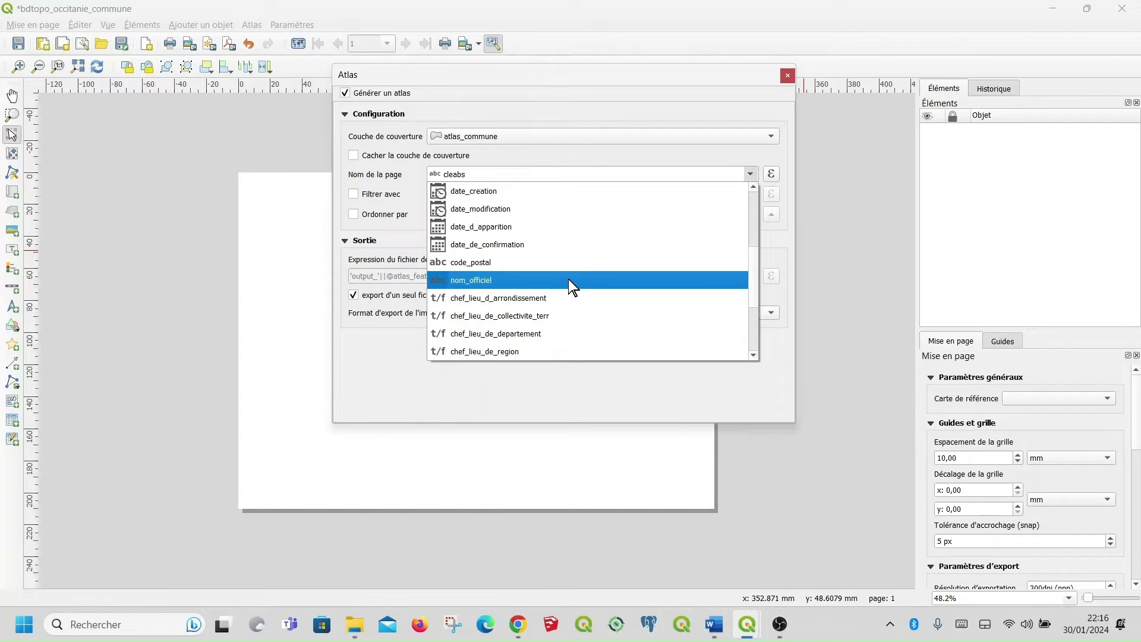
left_click(568, 279)
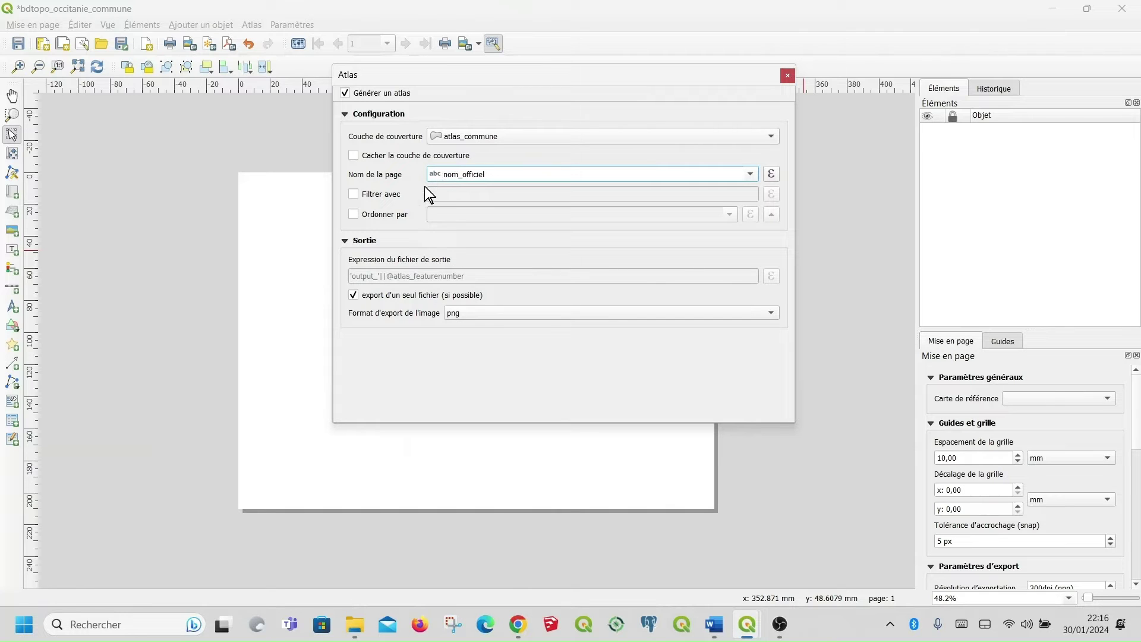
Turn on sorting of the atlas pages and order them by nom_officiel.
left_click(386, 213)
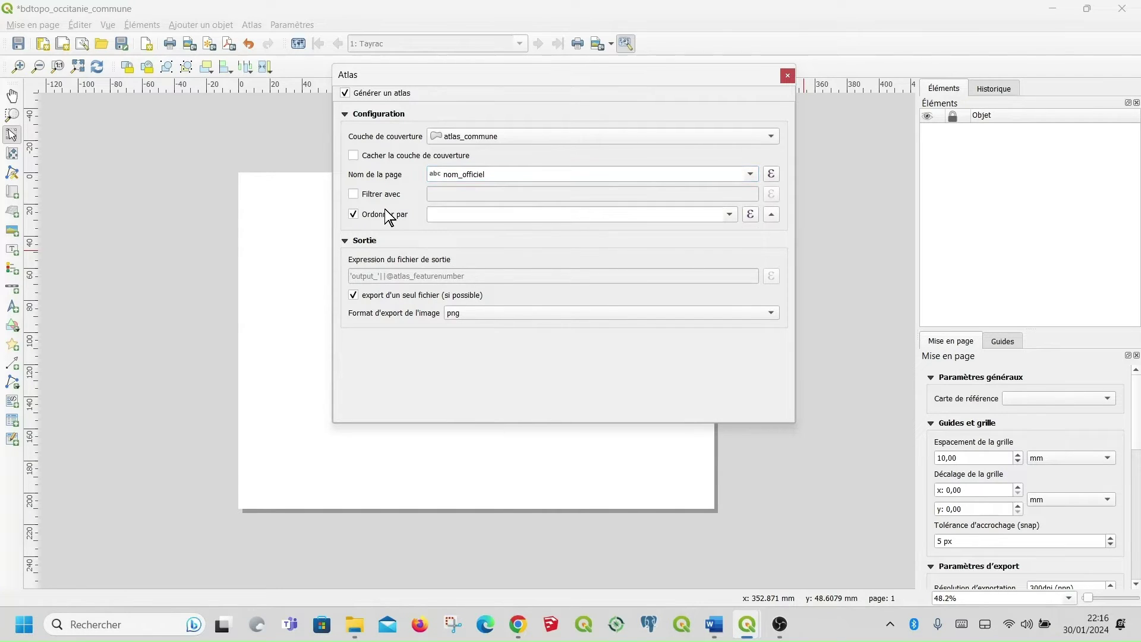
left_click(731, 215)
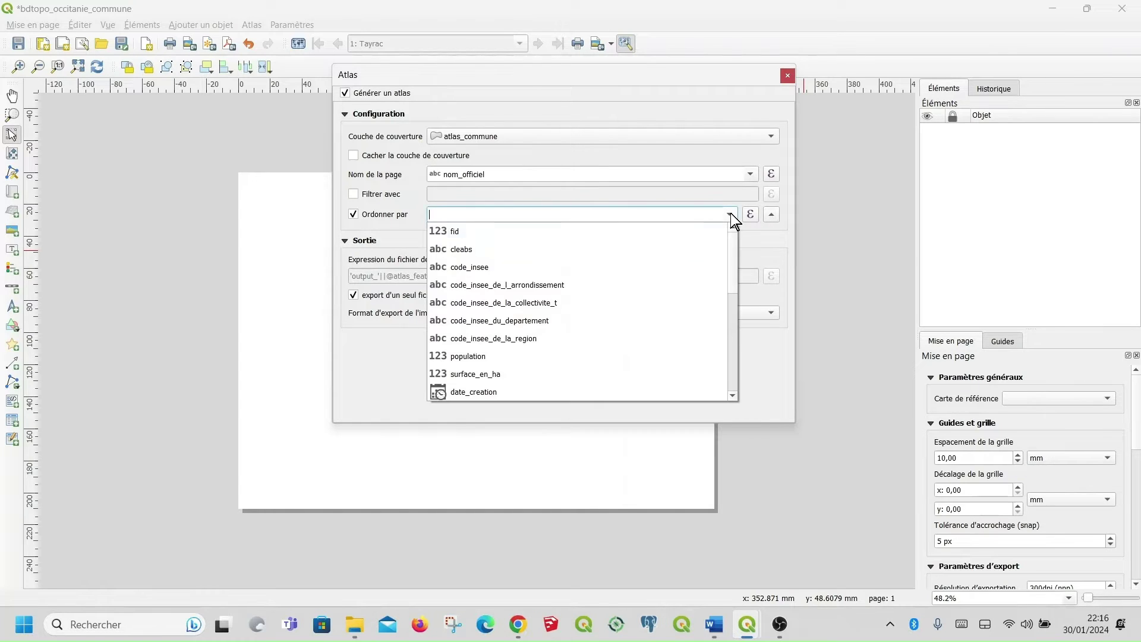
scroll(647, 275, "down", 2)
scroll(610, 297, "down", 1)
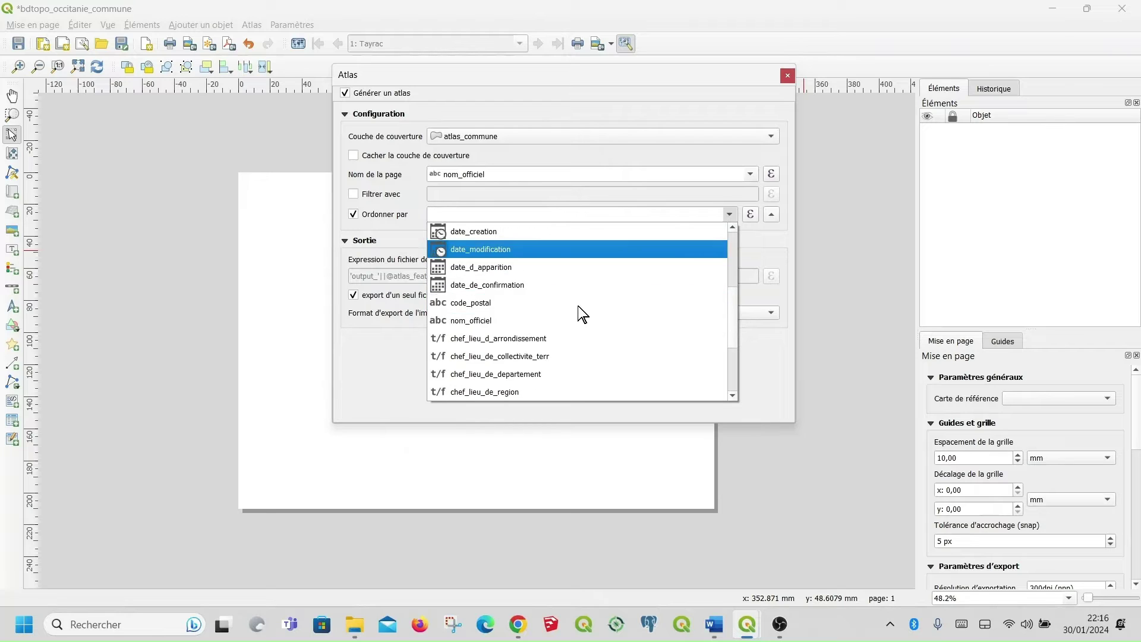
left_click(523, 321)
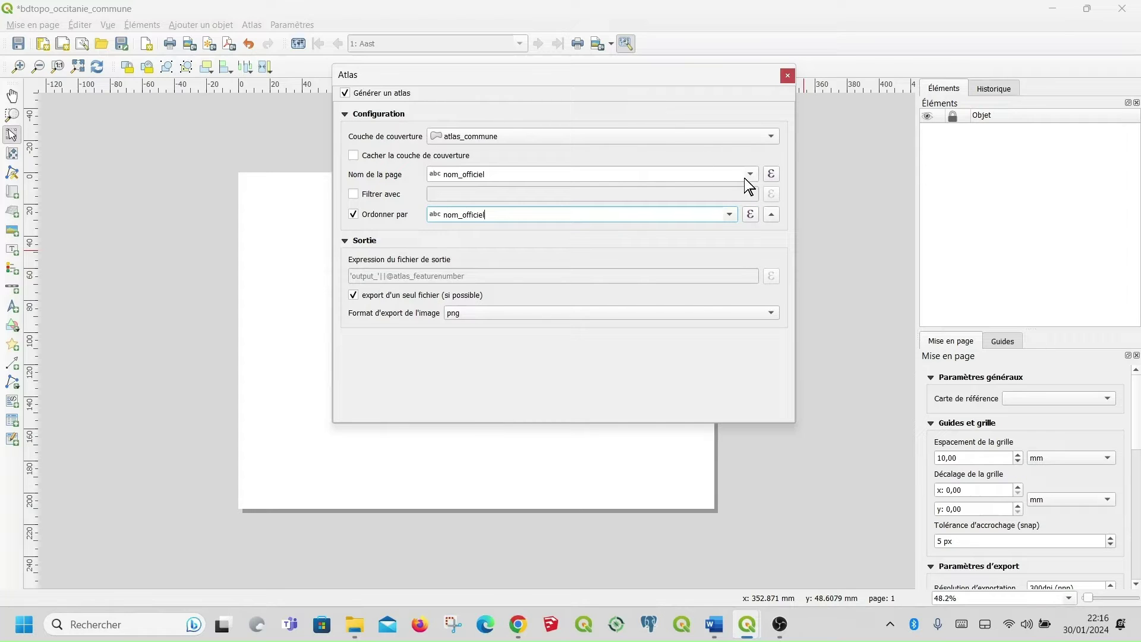
left_click(788, 76)
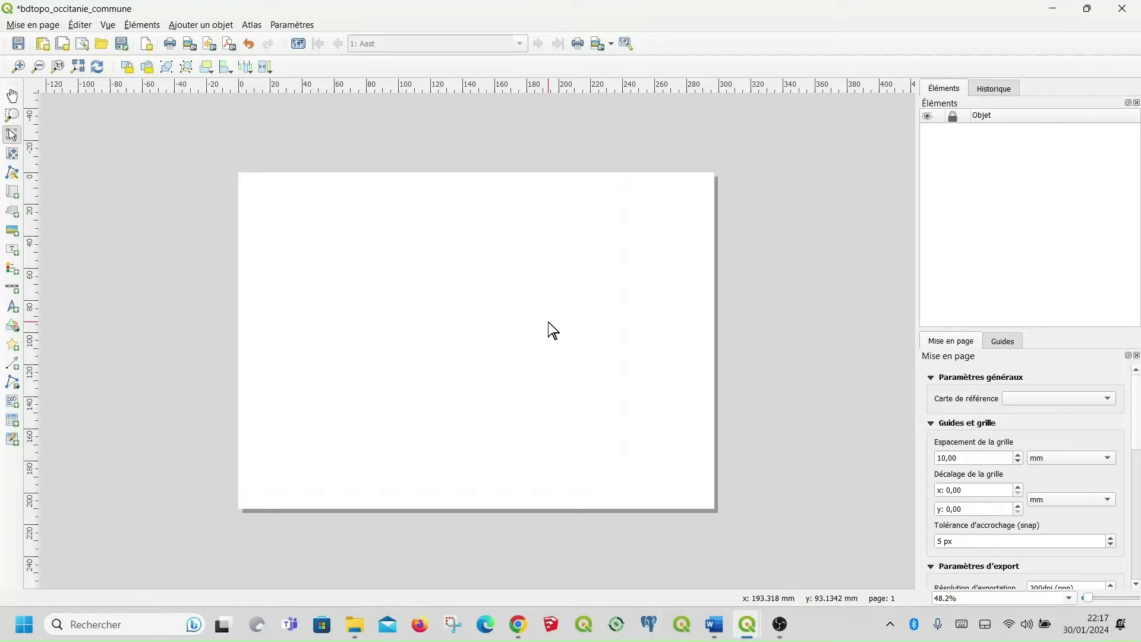
Set the layout's page size to A0, in landscape orientation.
right_click(510, 286)
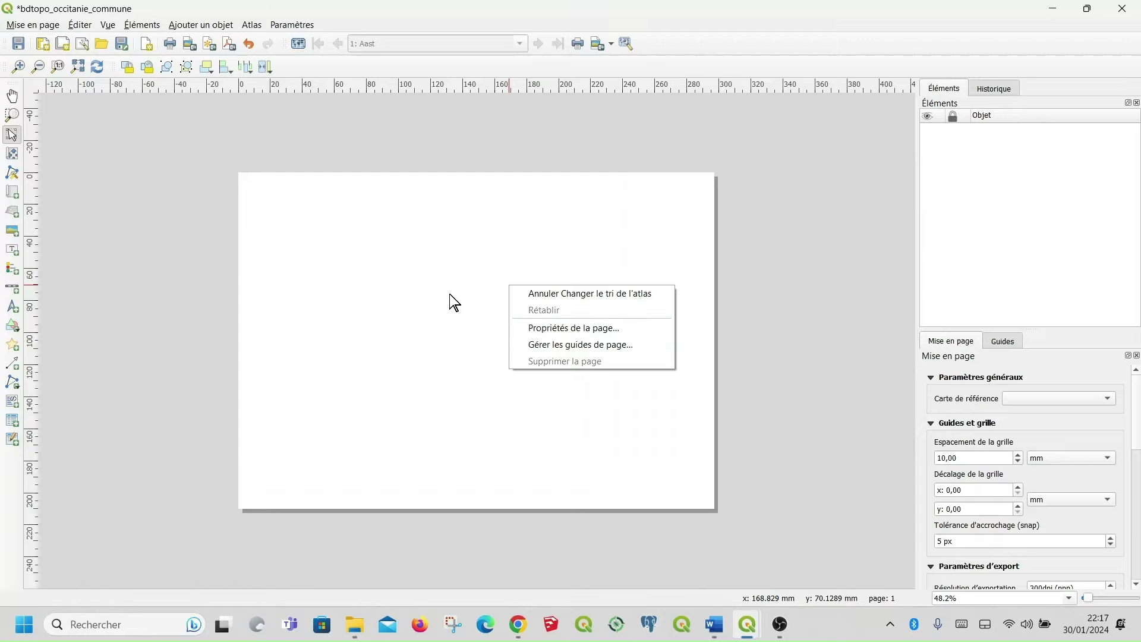
left_click(555, 327)
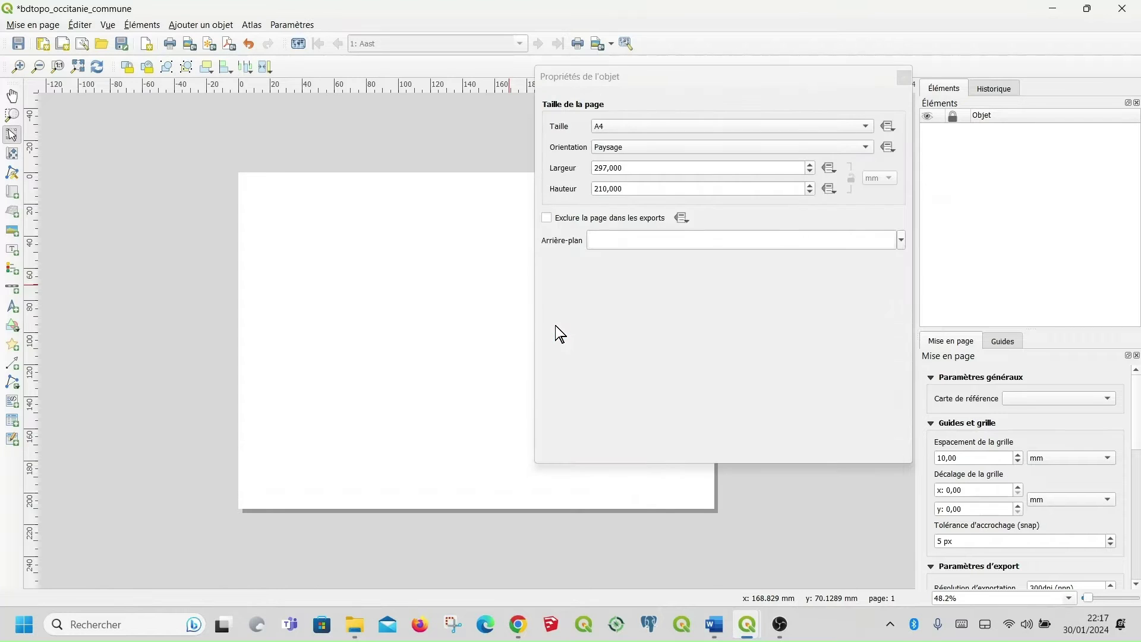
left_click(868, 128)
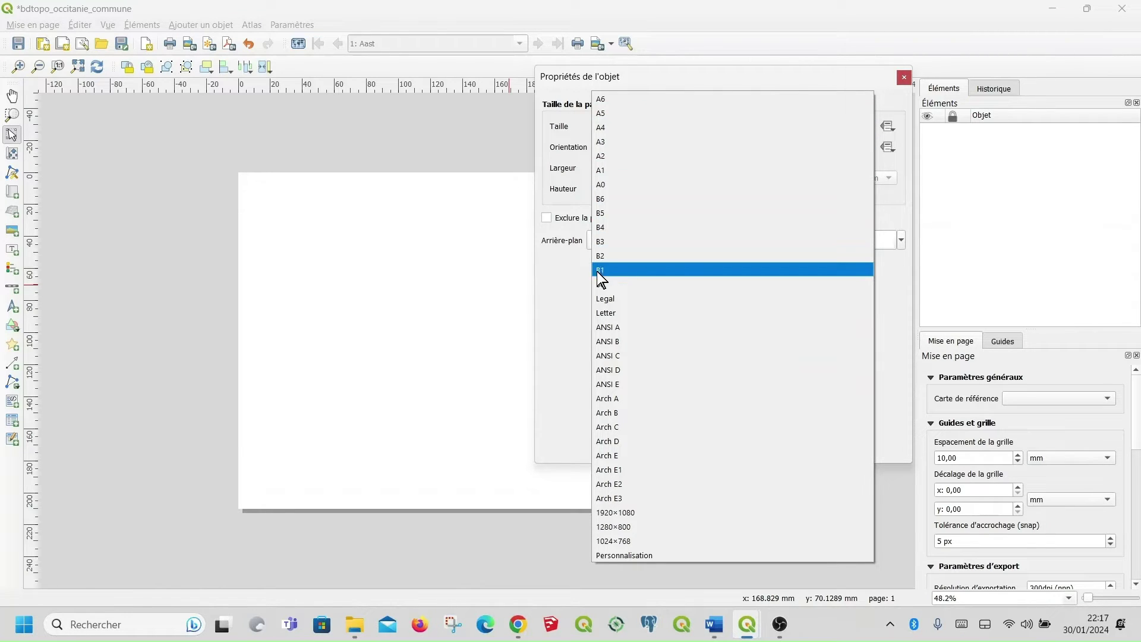
left_click(608, 186)
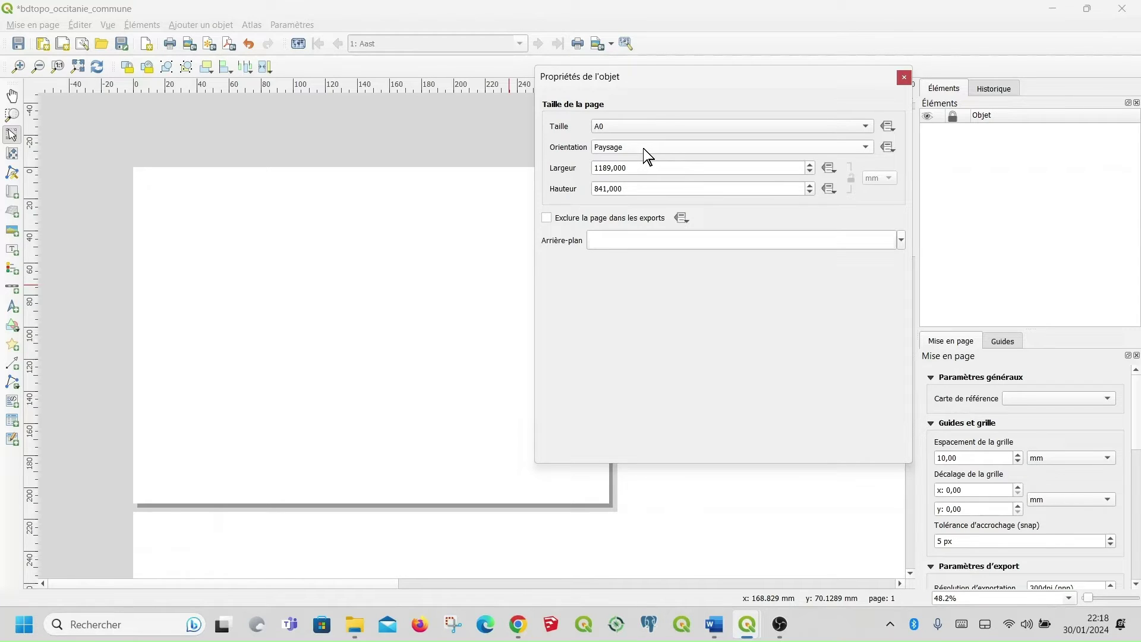
left_click(904, 76)
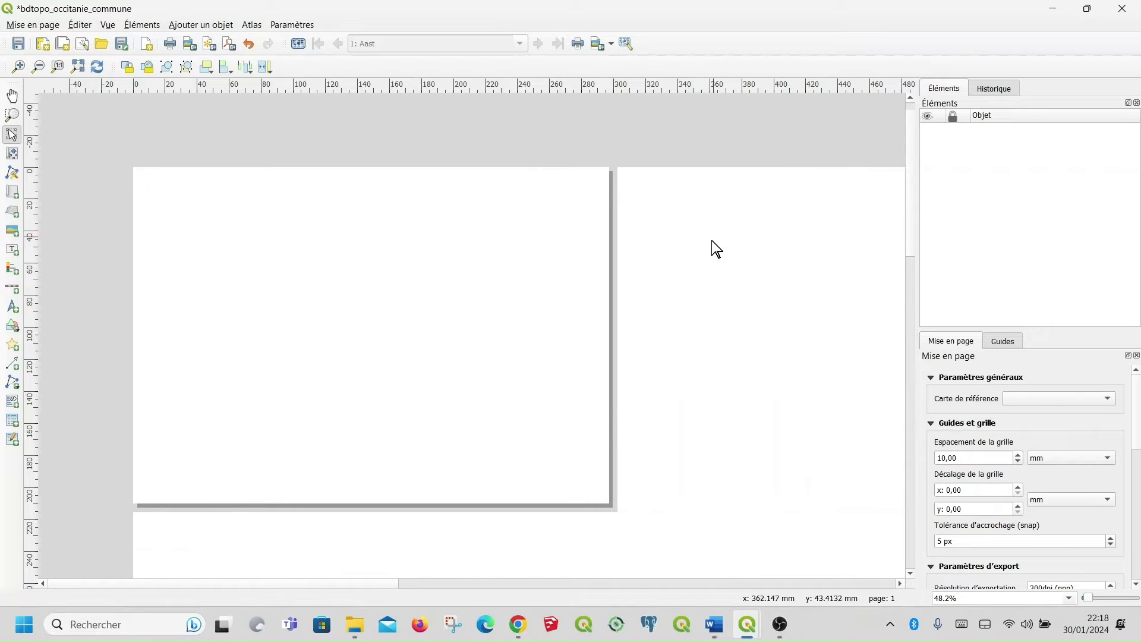
scroll(712, 260, "down", 1)
scroll(706, 260, "down", 1)
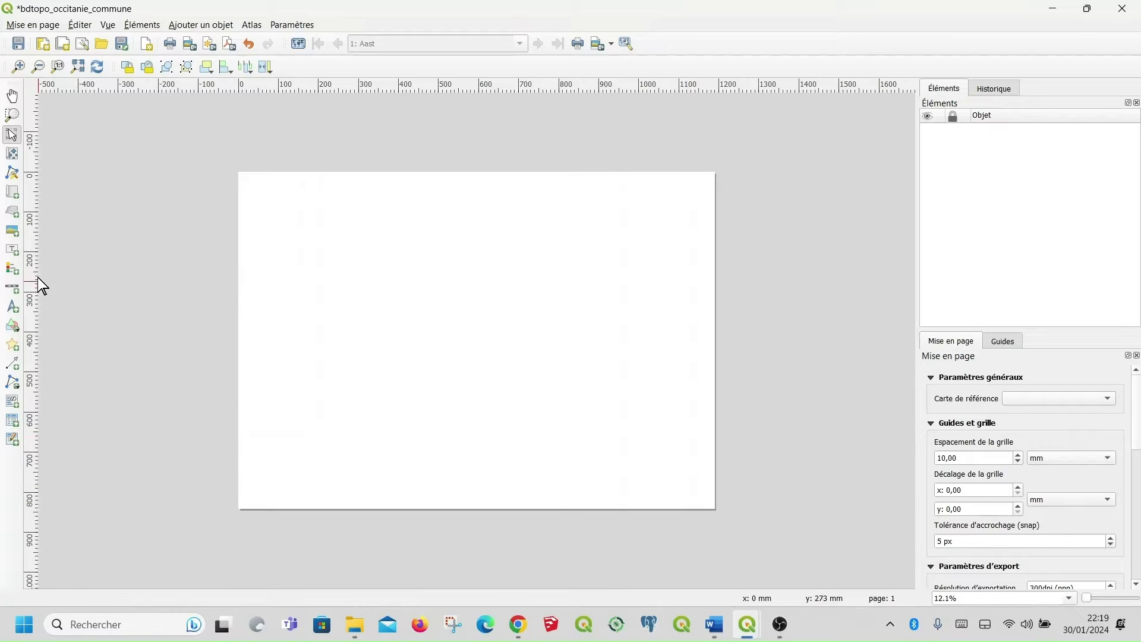
Add a map about 910 × 685 mm from near the page's upper-left corner and make it follow the bdtopo theme.
left_click(15, 194)
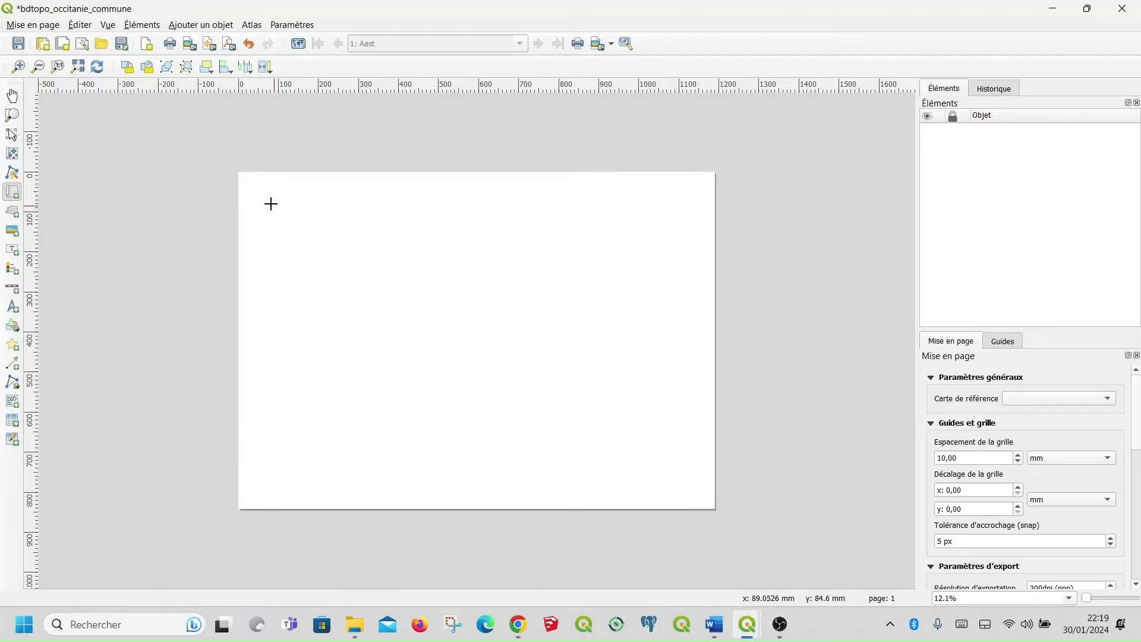
left_click_drag(249, 178, 613, 453)
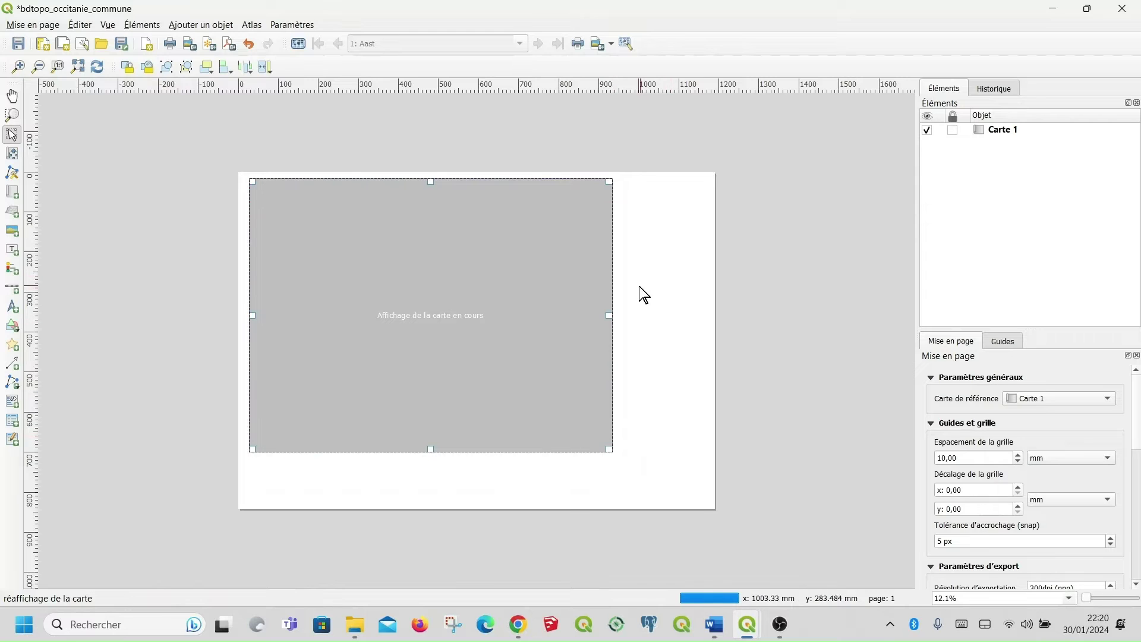
right_click(588, 293)
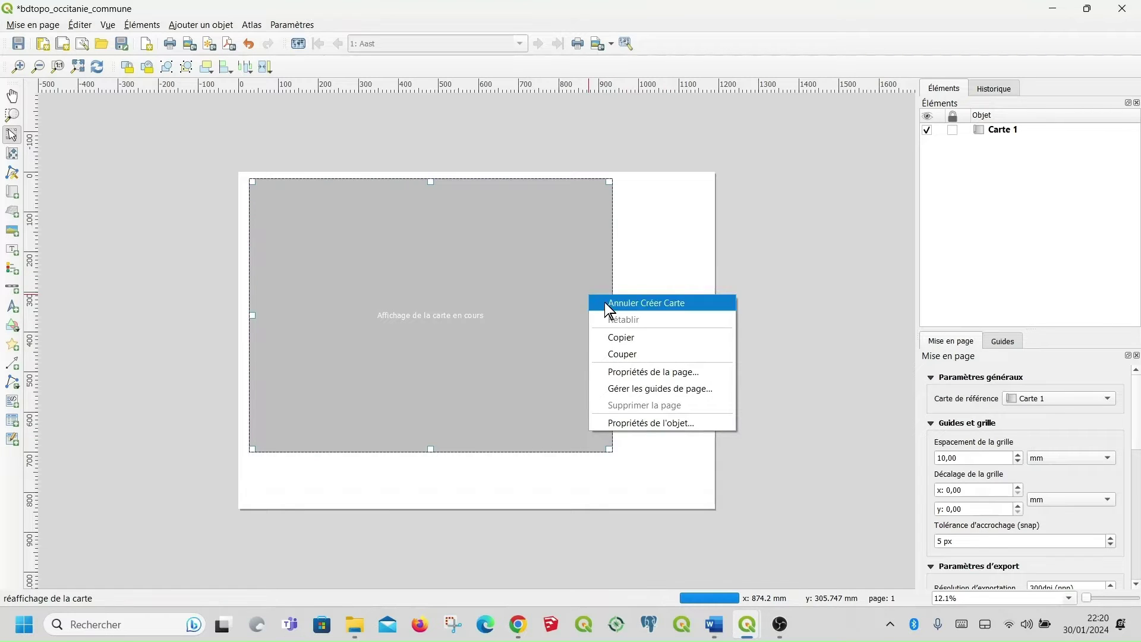
left_click(649, 422)
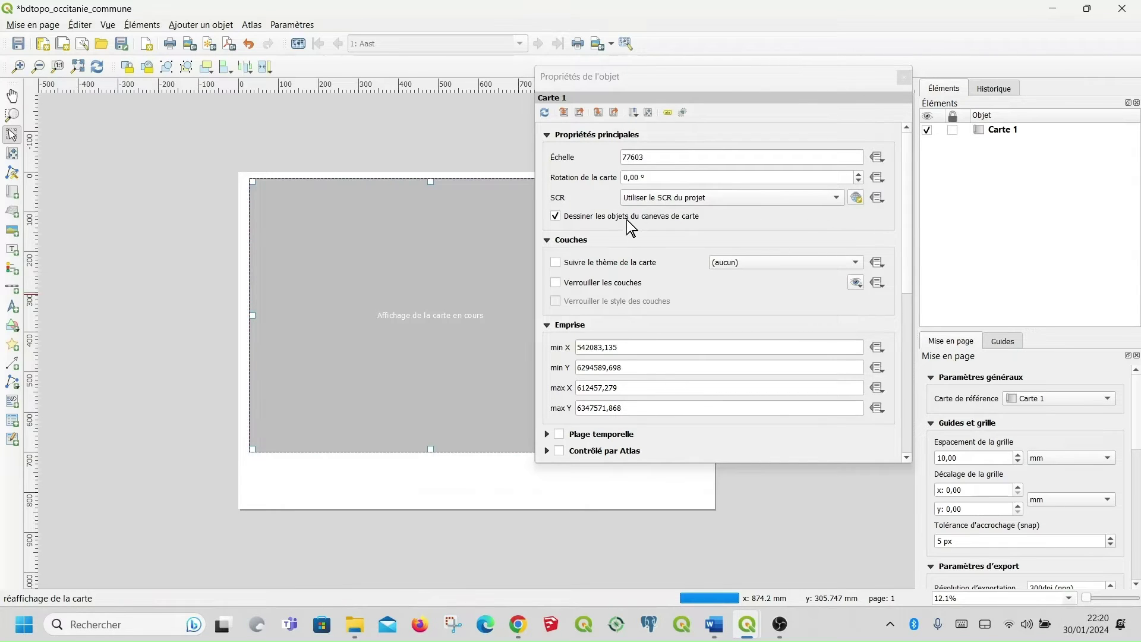
left_click(605, 264)
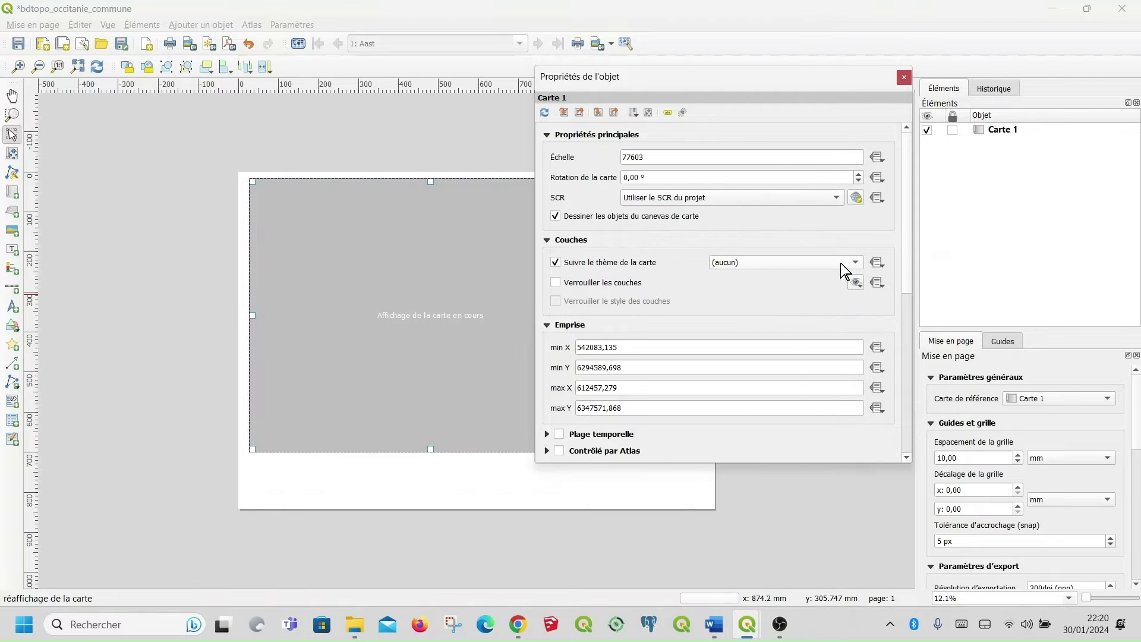
left_click(629, 269)
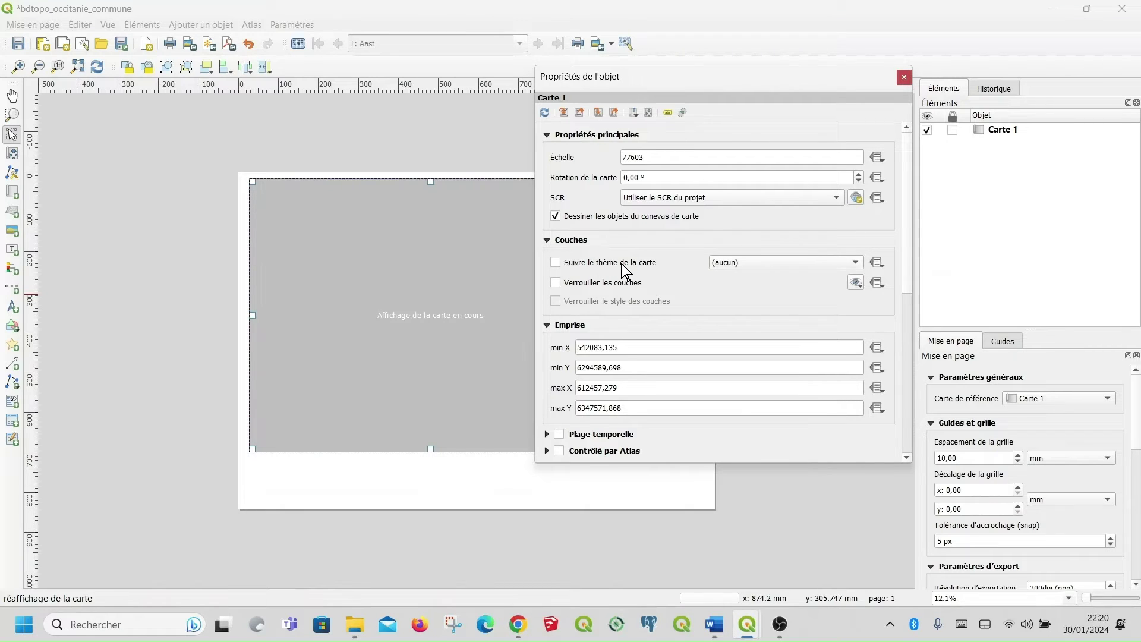
left_click(857, 262)
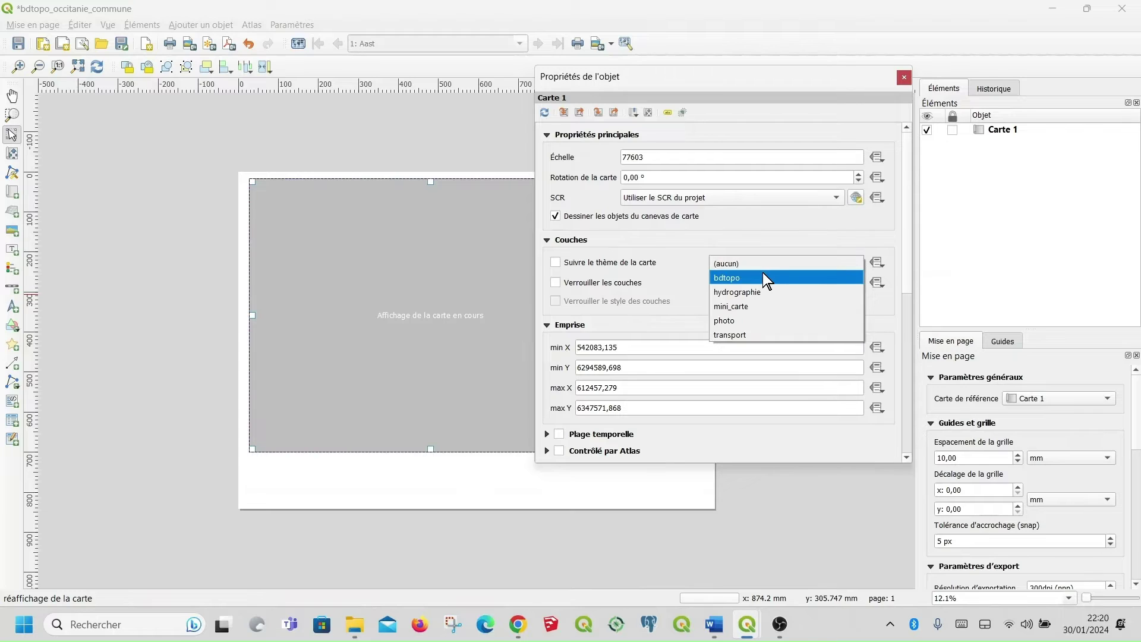
left_click(763, 278)
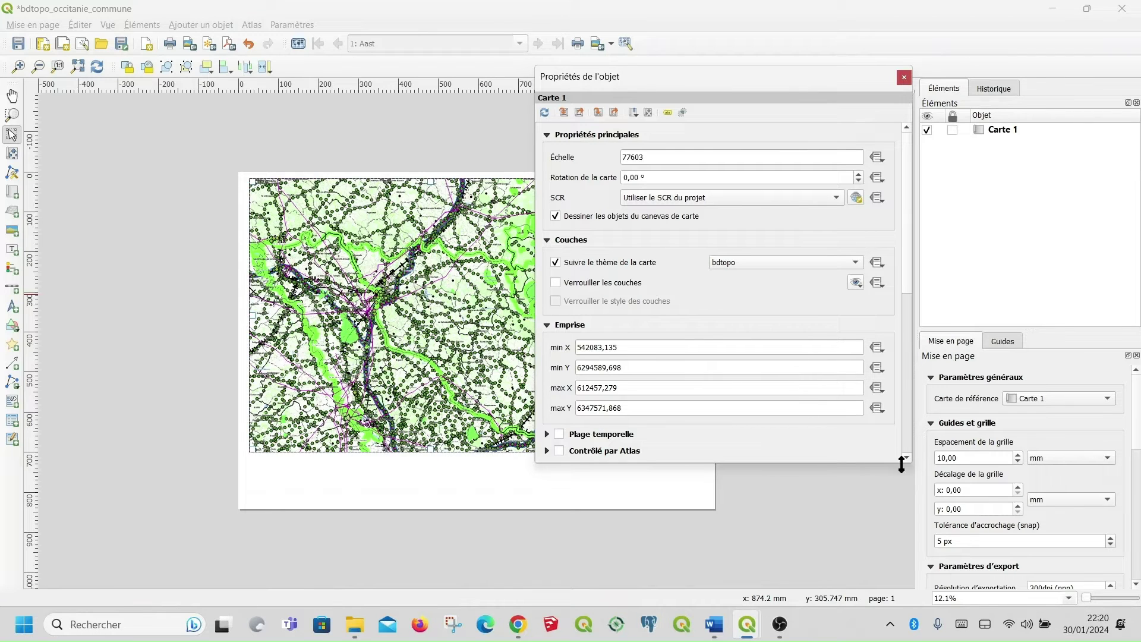
Make the bdtopo map's extent controlled by the atlas.
scroll(906, 458, "down", 2)
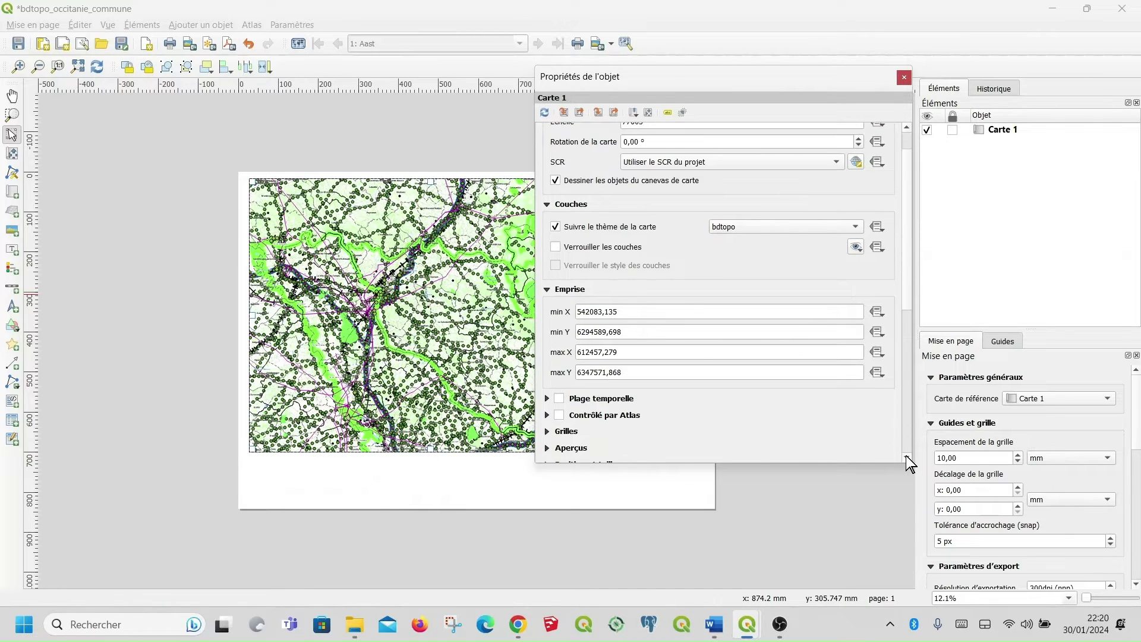
scroll(906, 455, "down", 4)
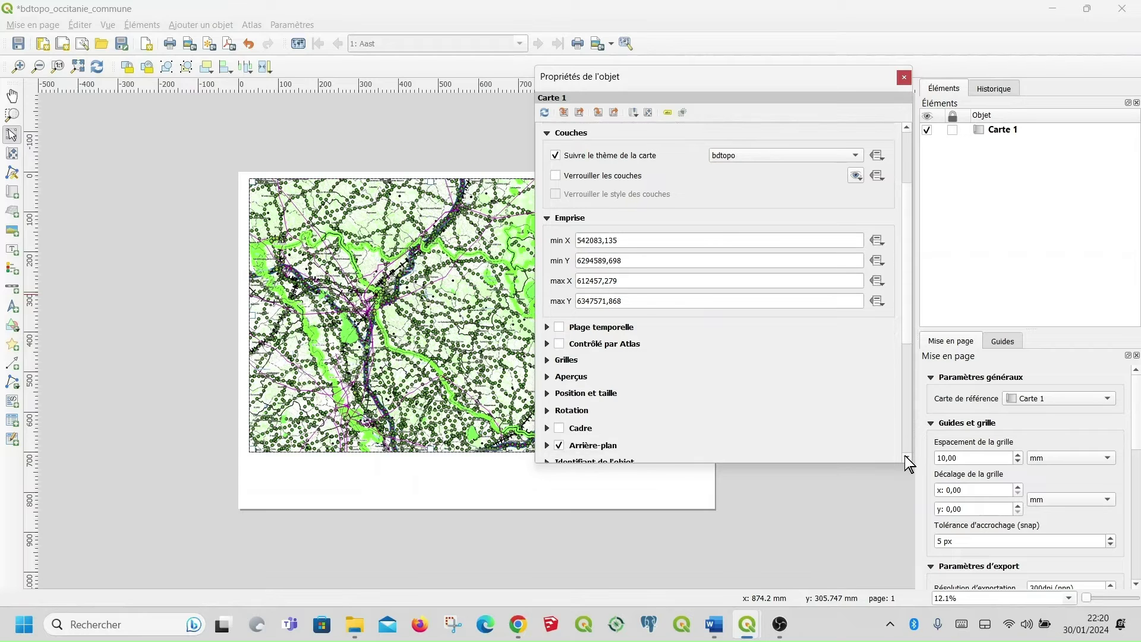
scroll(905, 455, "down", 2)
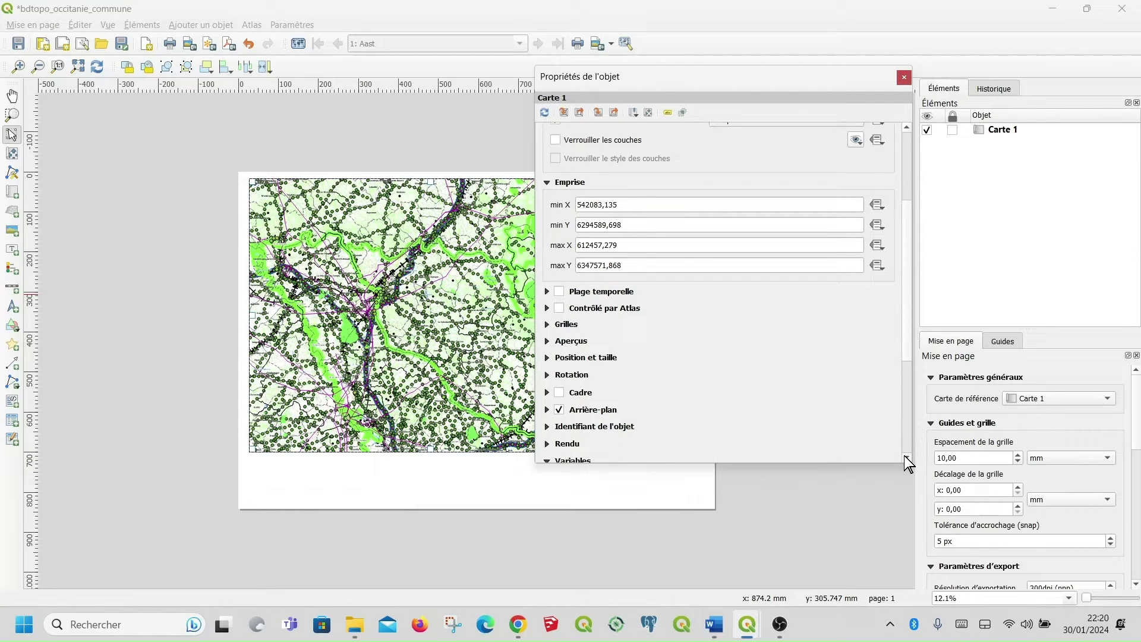
left_click(559, 308)
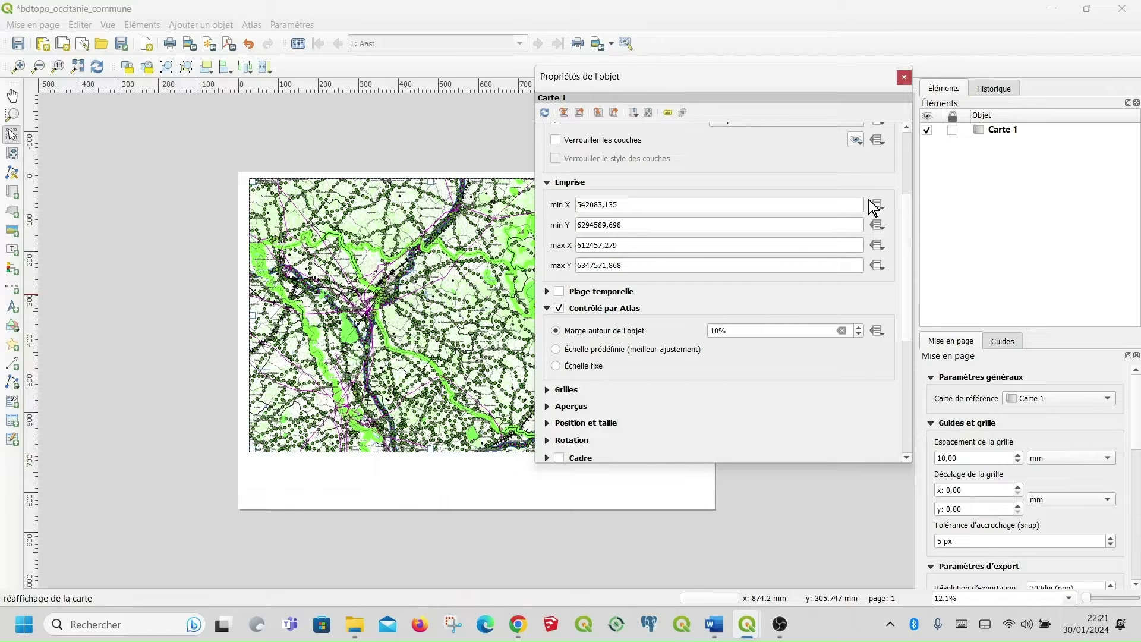
Close the map's item properties and turn on the atlas preview for the layout.
left_click(904, 77)
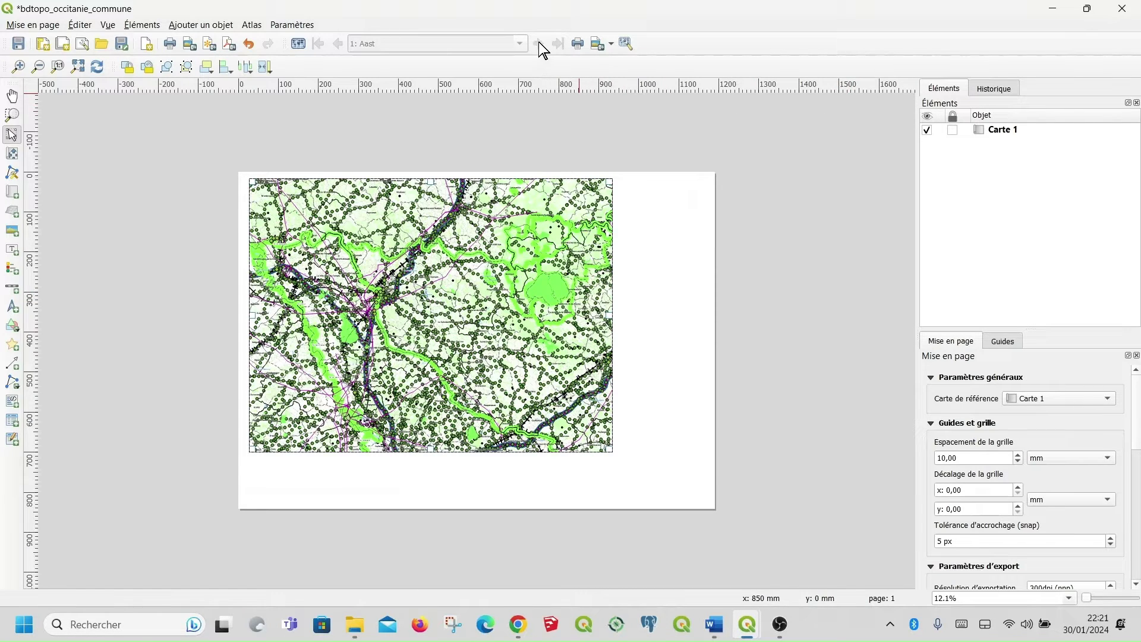
left_click(299, 44)
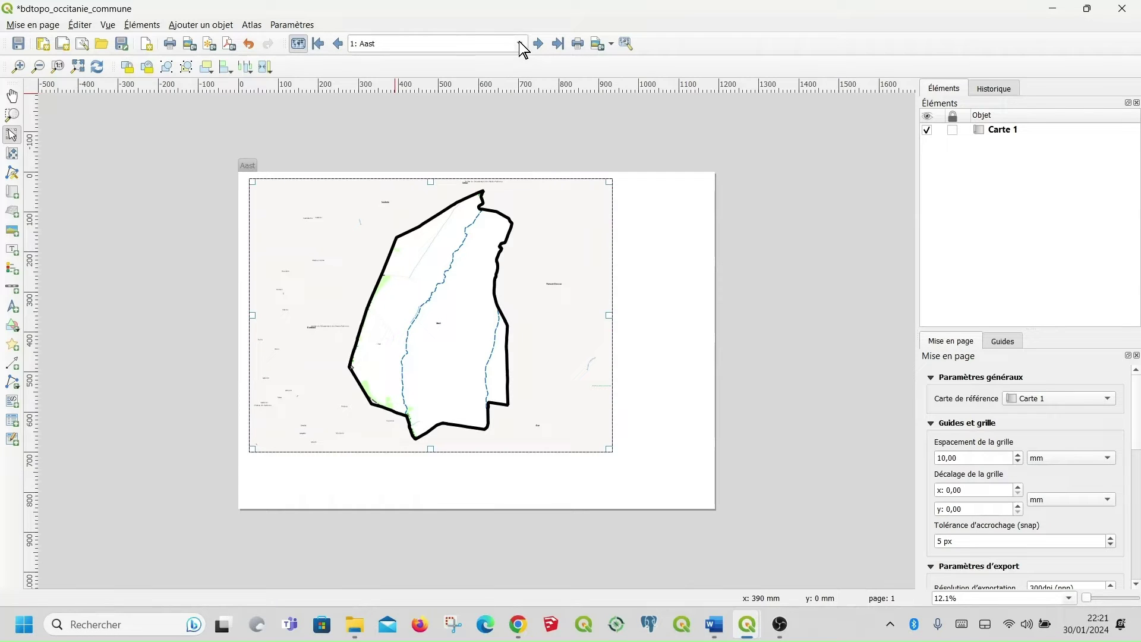
left_click(302, 46)
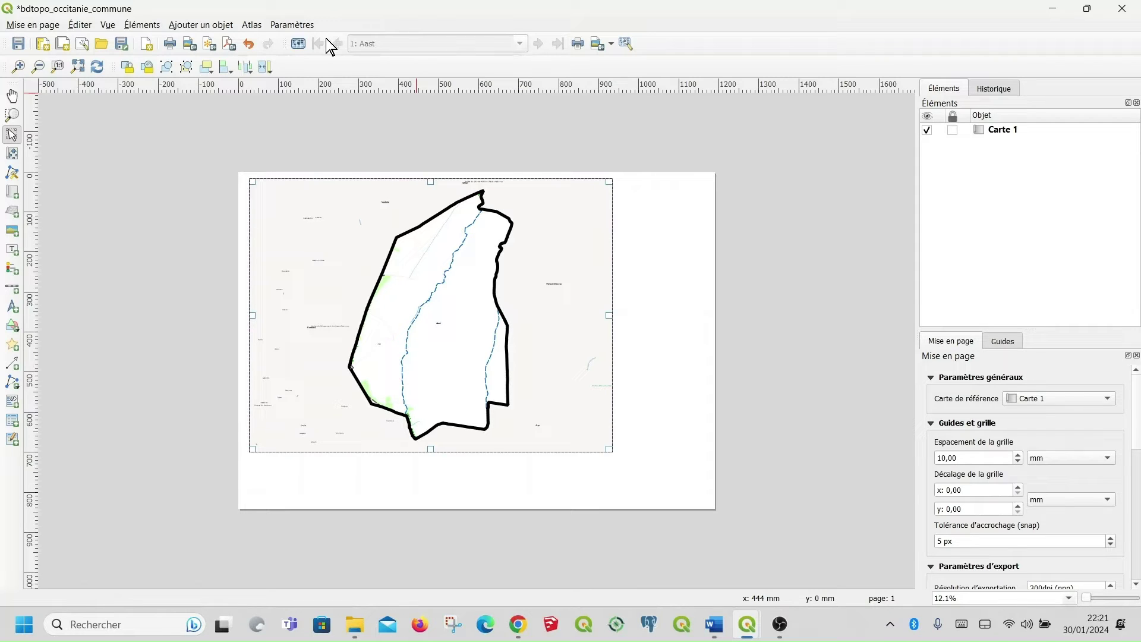
left_click(298, 44)
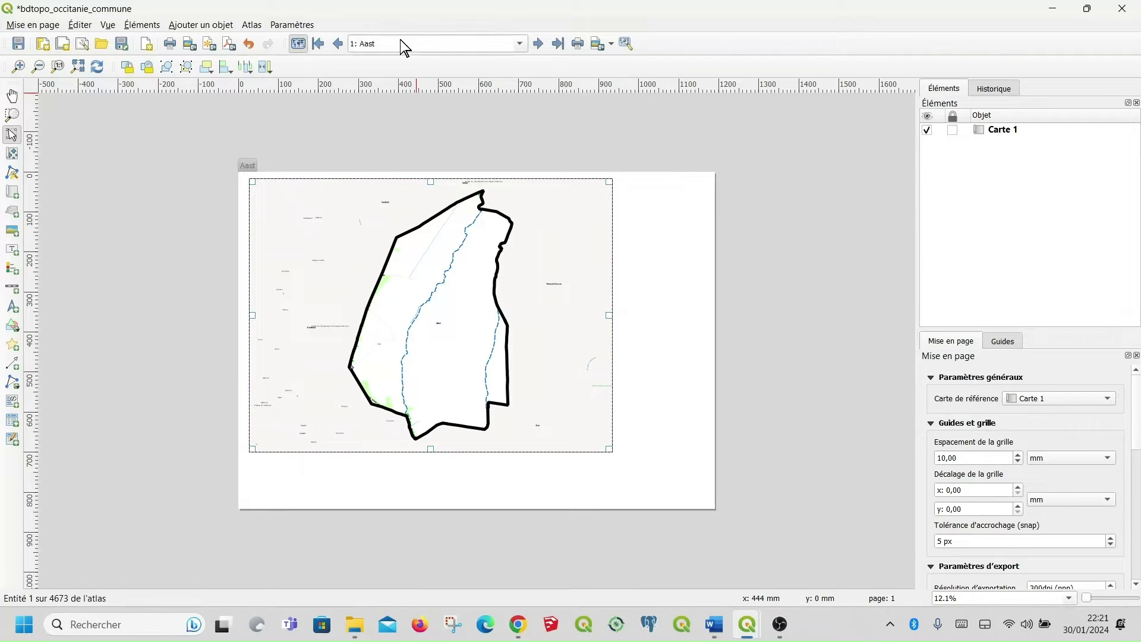
Look through the list of atlas pages to its end and preview the second commune, Abeilhan.
left_click(522, 45)
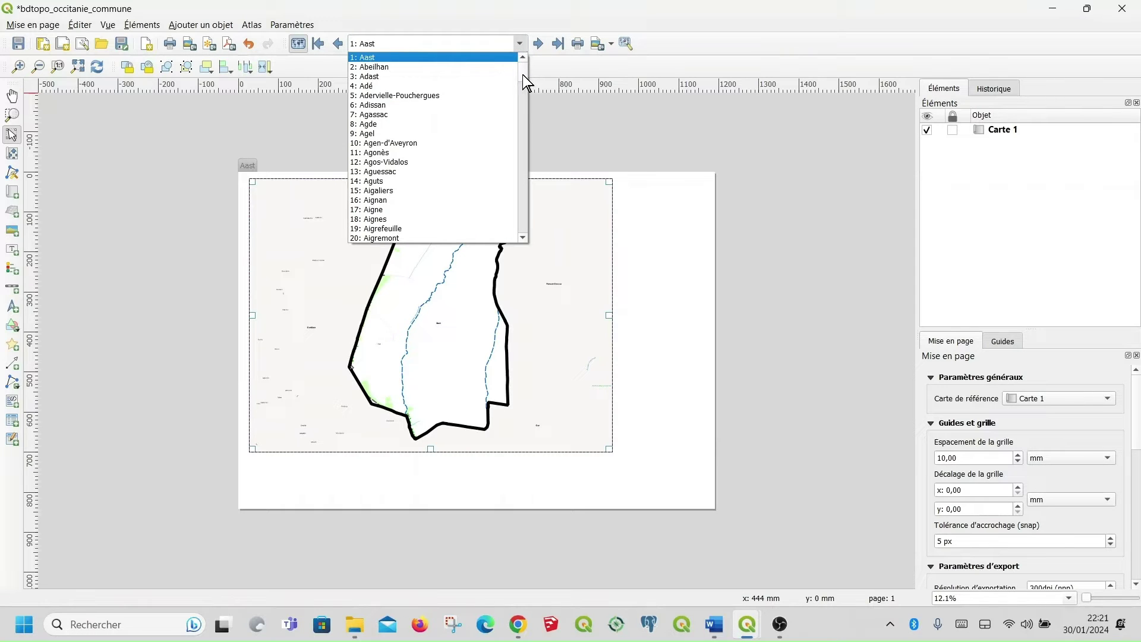
left_click_drag(523, 75, 537, 236)
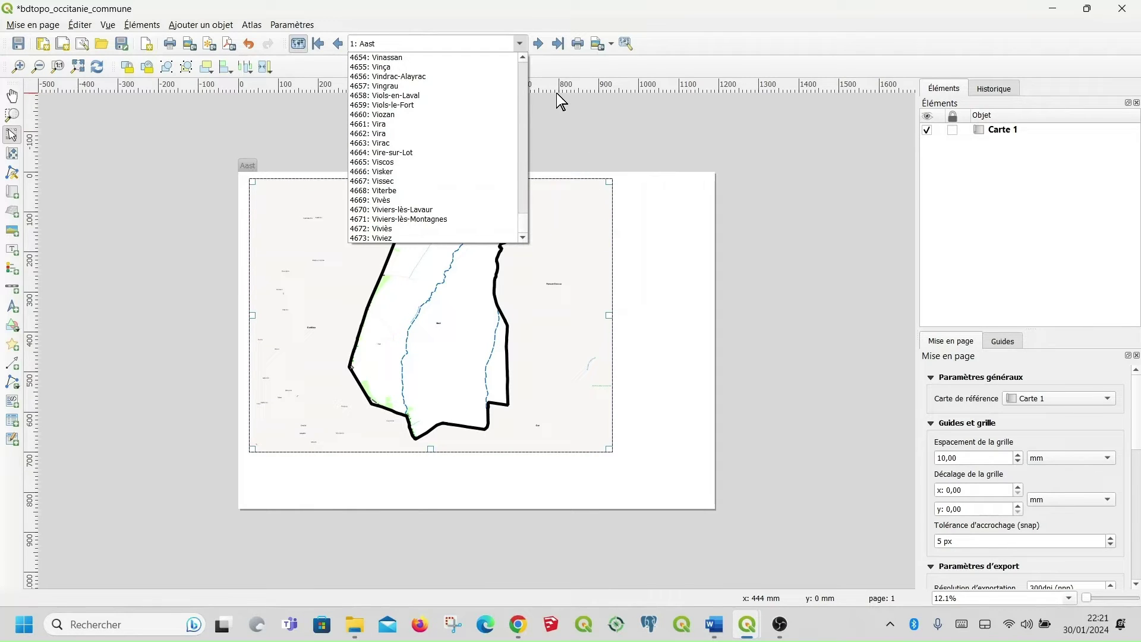
left_click(539, 46)
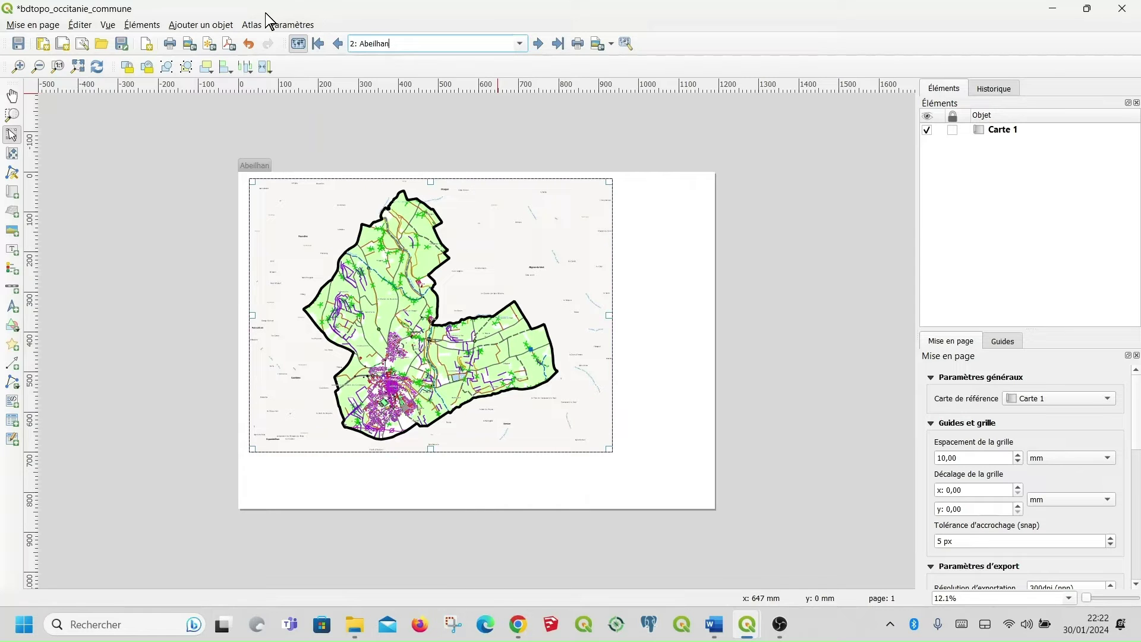
Enable filtering in the atlas settings and open the expression builder for the filter.
left_click(254, 25)
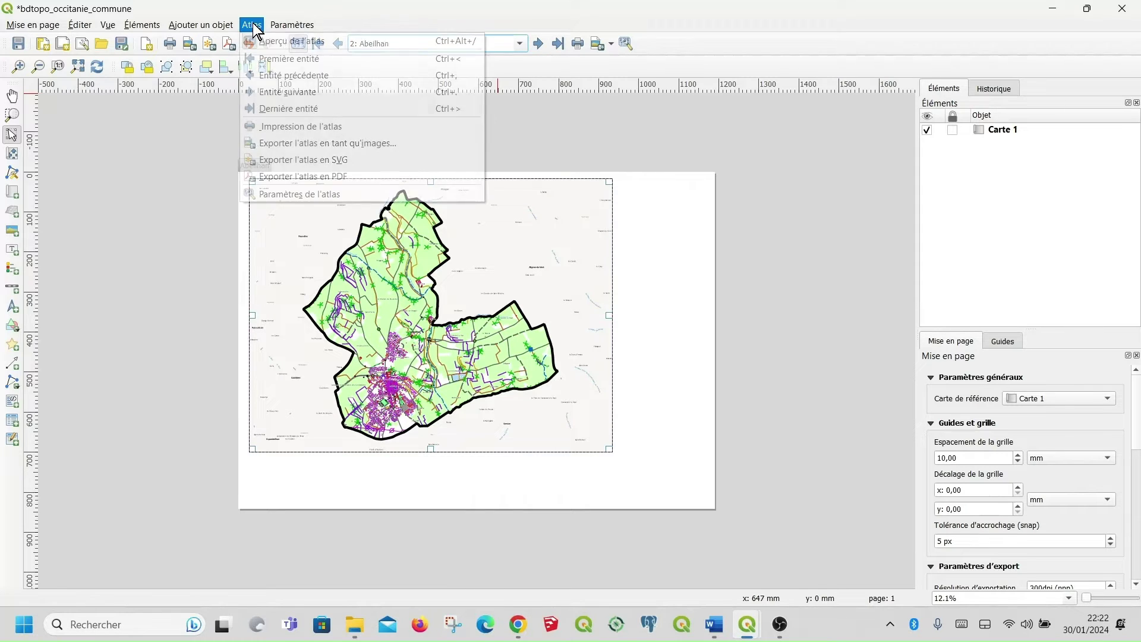
left_click(282, 194)
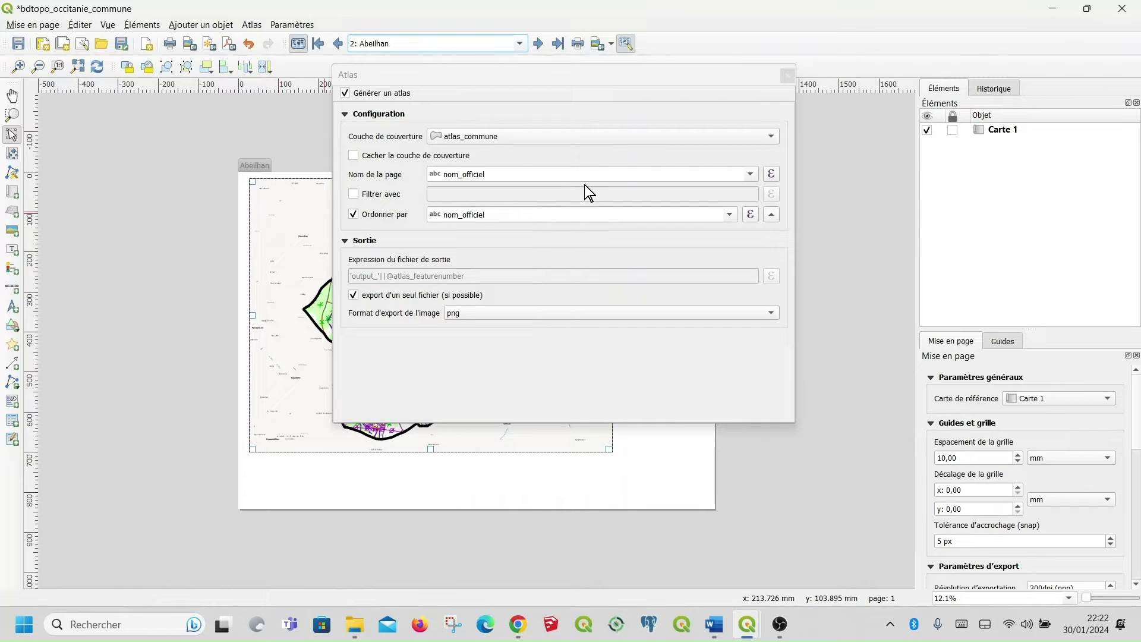
left_click(372, 194)
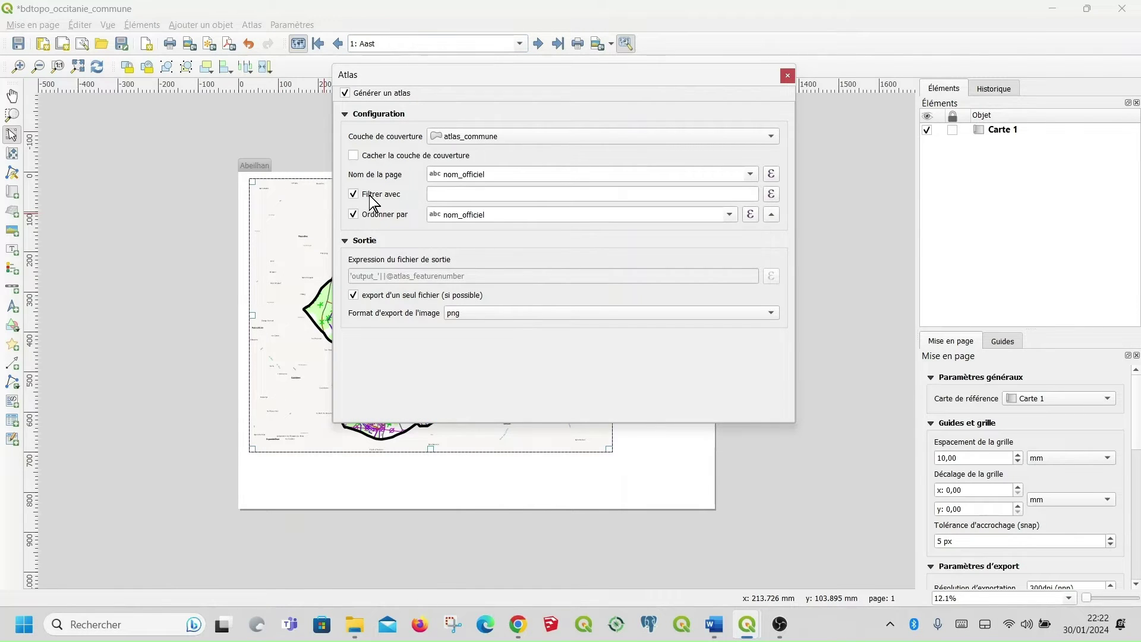
left_click(771, 195)
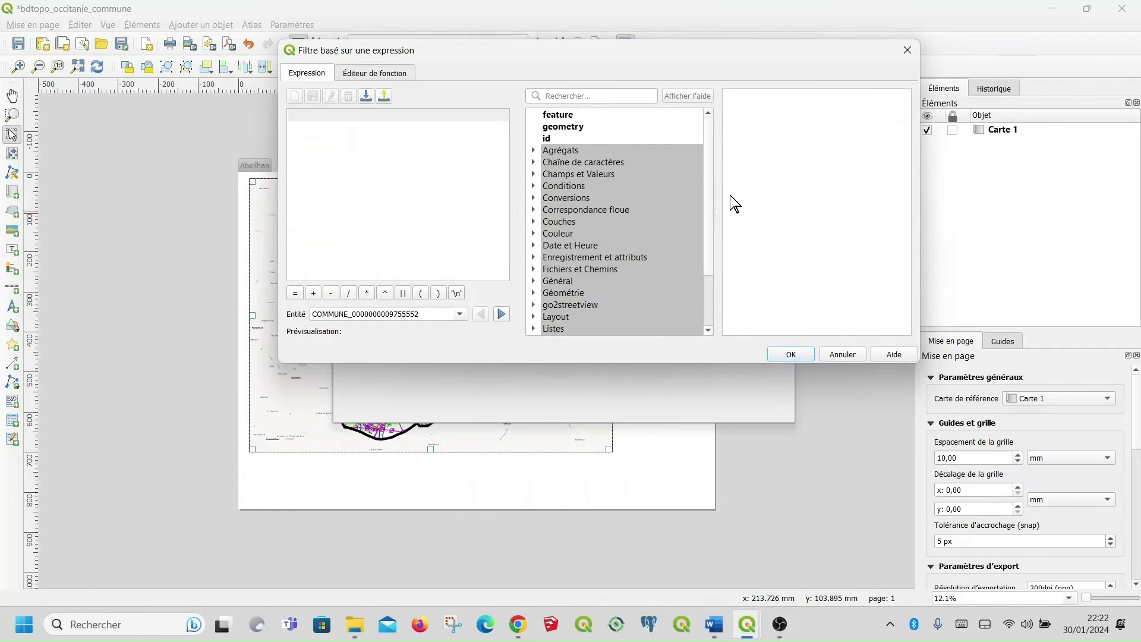
Filter the atlas with the expression "code_insee_du_departement" = '82' and close the atlas settings.
left_click(534, 173)
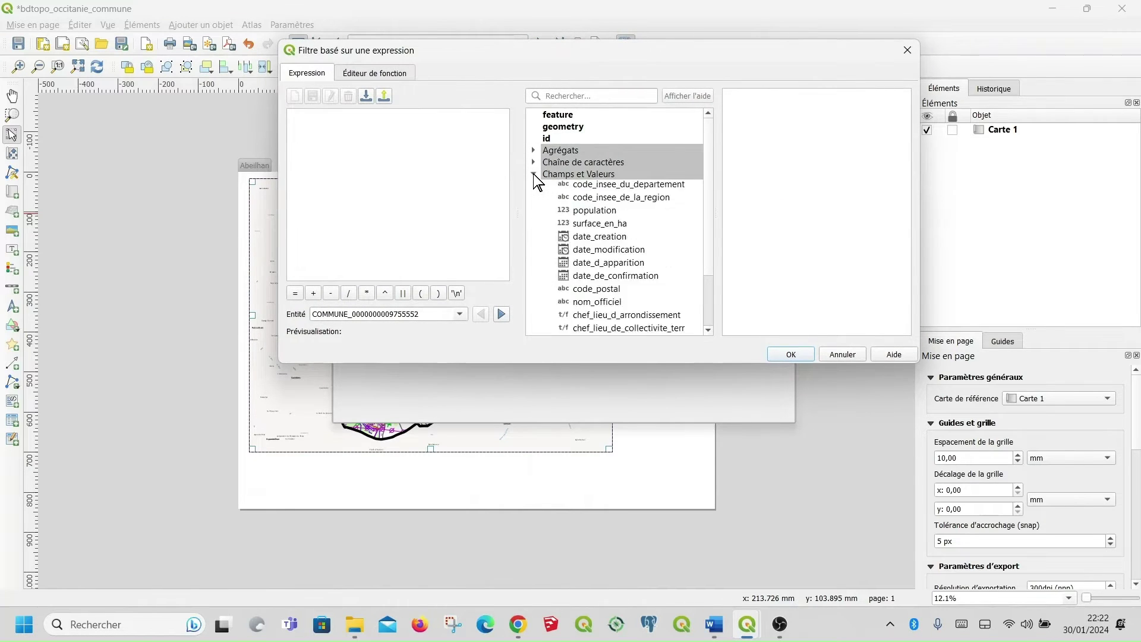
scroll(652, 266, "down", 1)
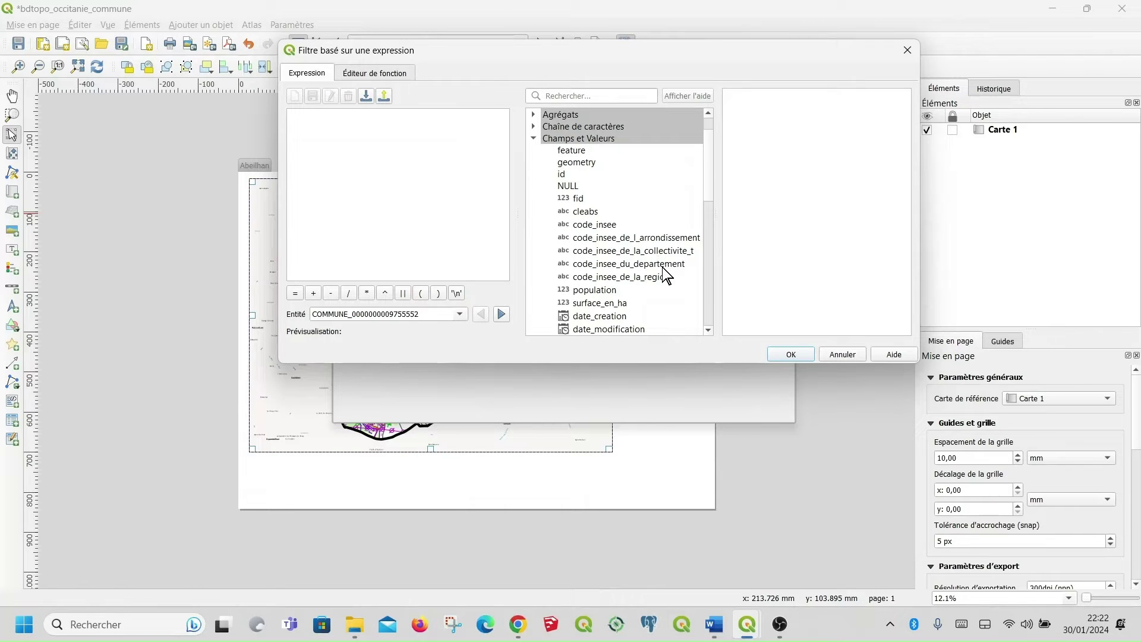
left_click(607, 267)
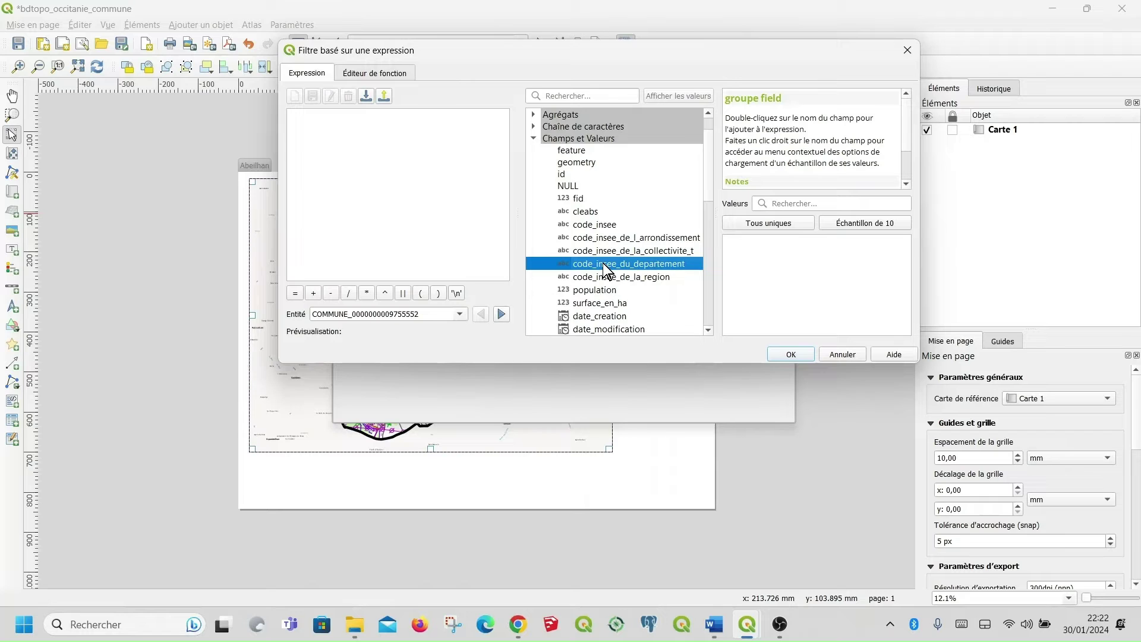
double_click(606, 267)
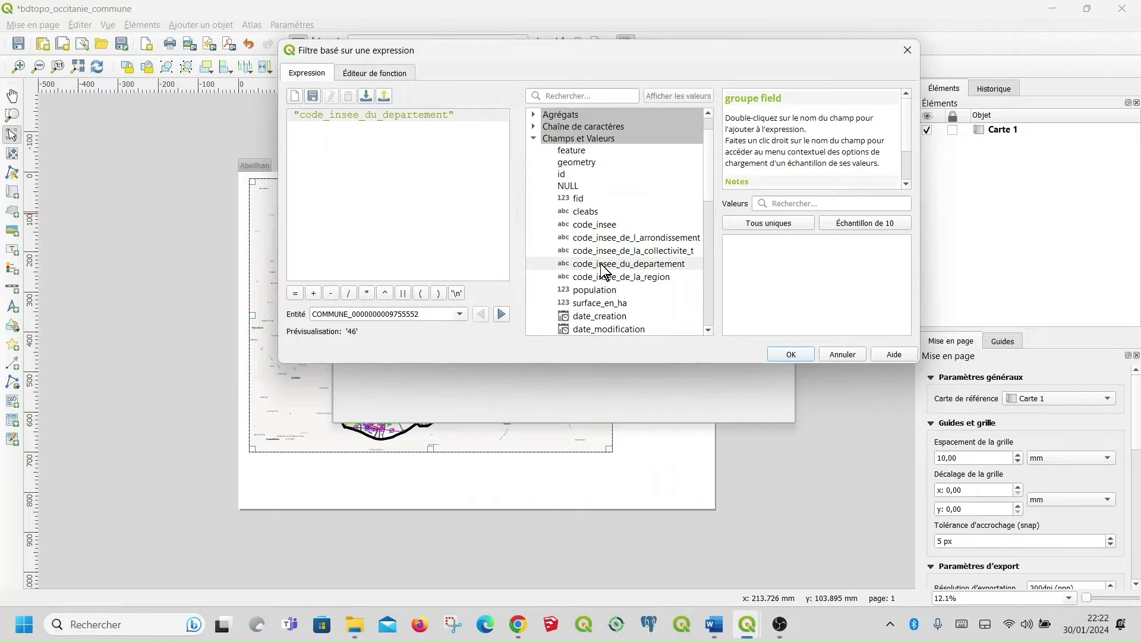
left_click(295, 293)
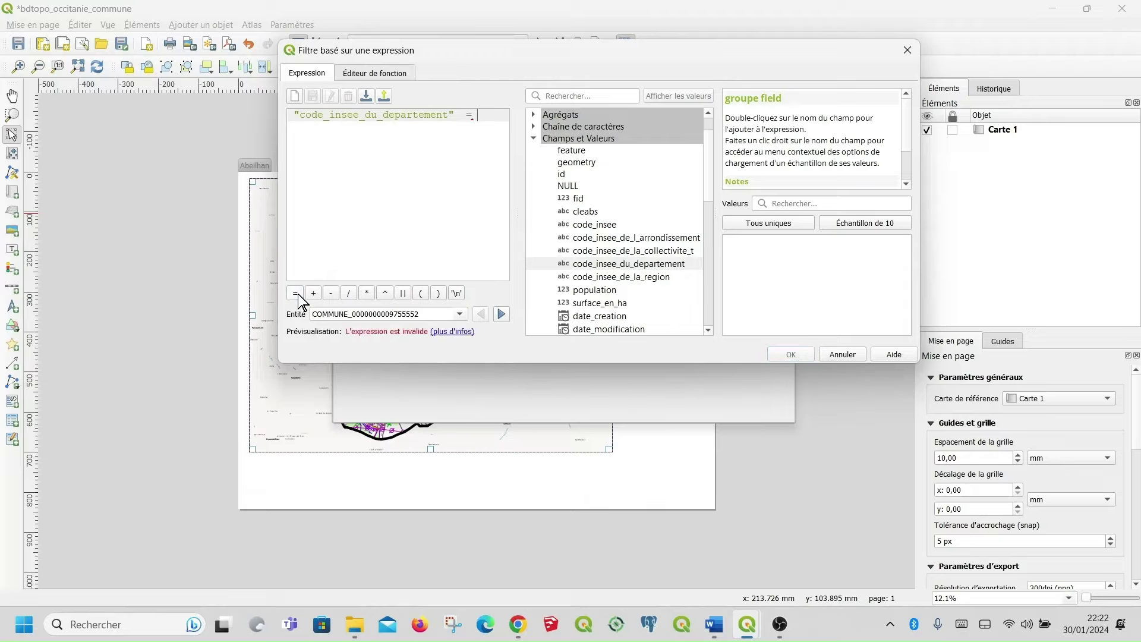
left_click(768, 224)
scroll(782, 268, "down", 5)
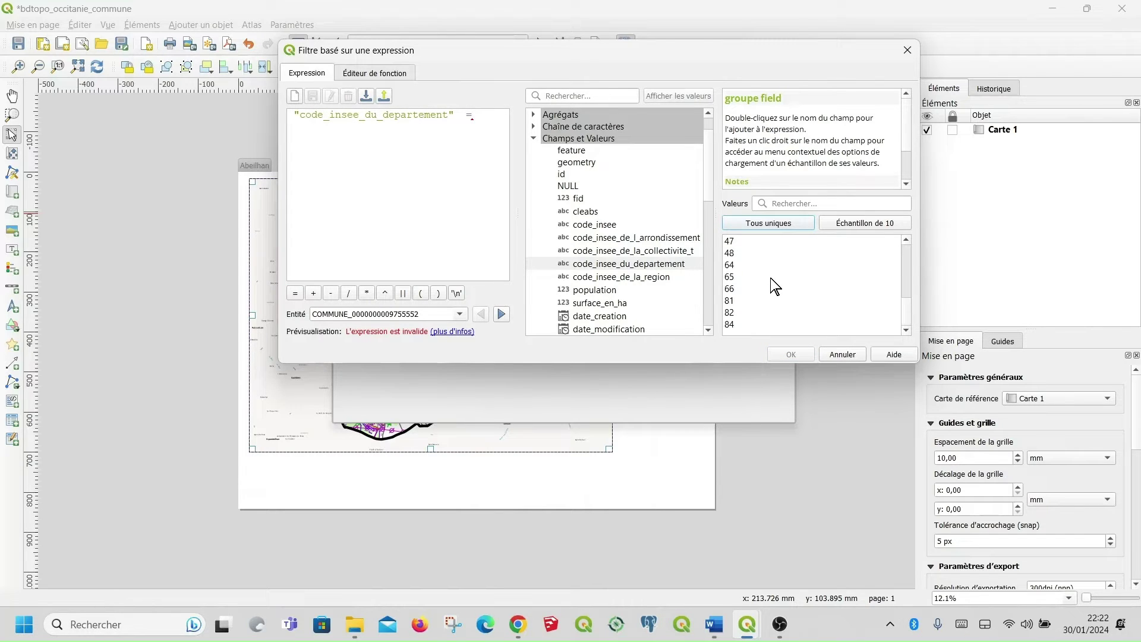
double_click(743, 312)
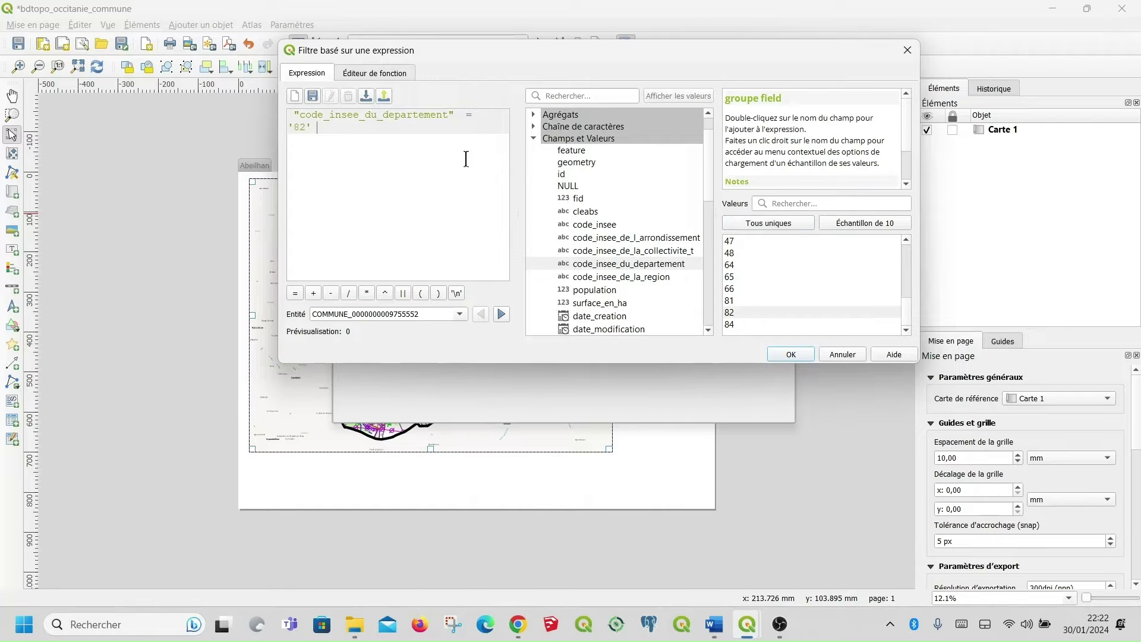
left_click(790, 354)
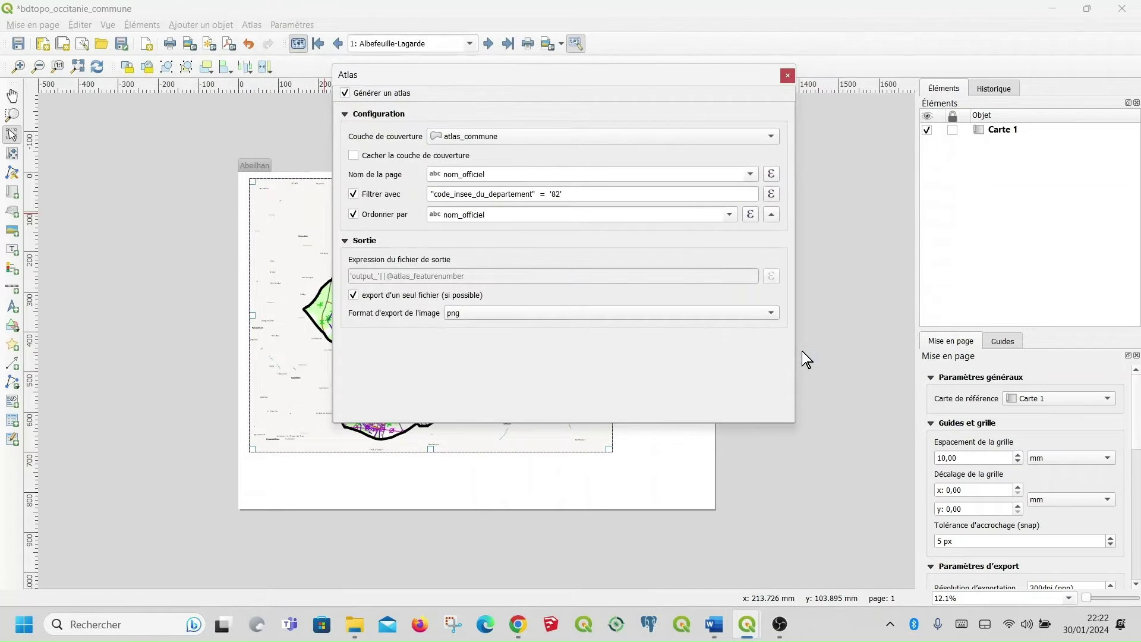
left_click(786, 76)
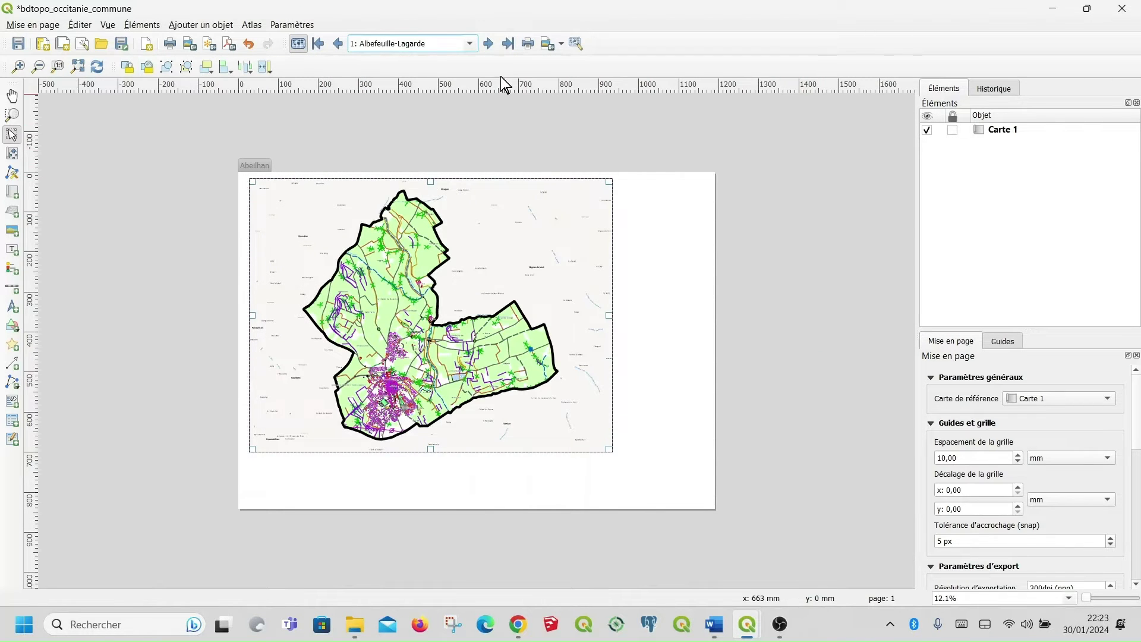
Check the filtered list of atlas pages through to its last commune.
left_click(470, 44)
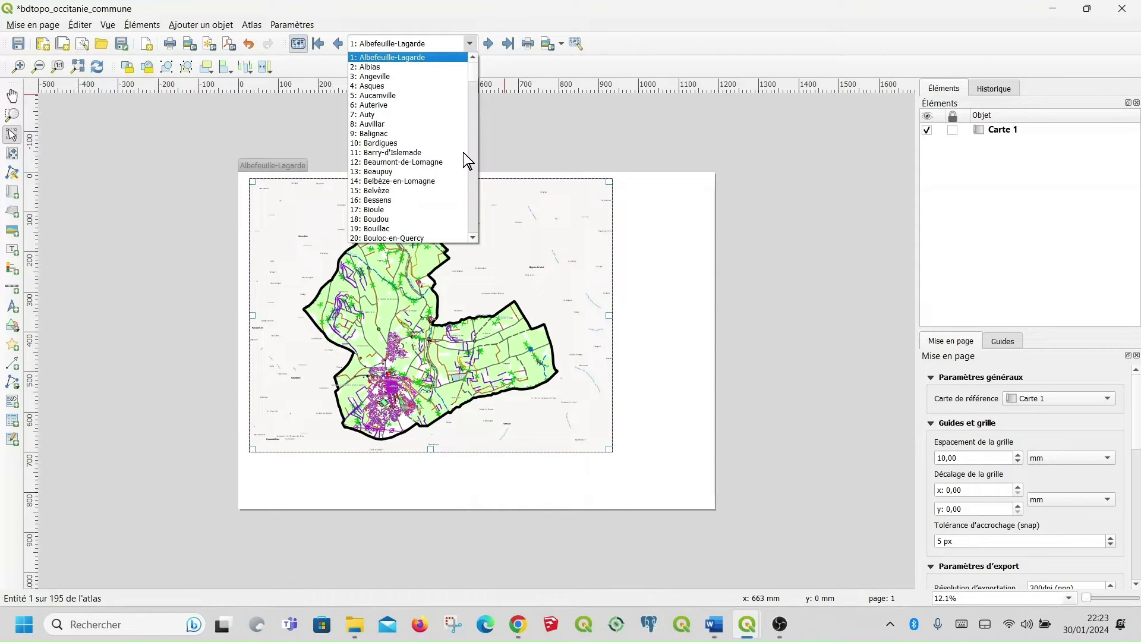
left_click(475, 194)
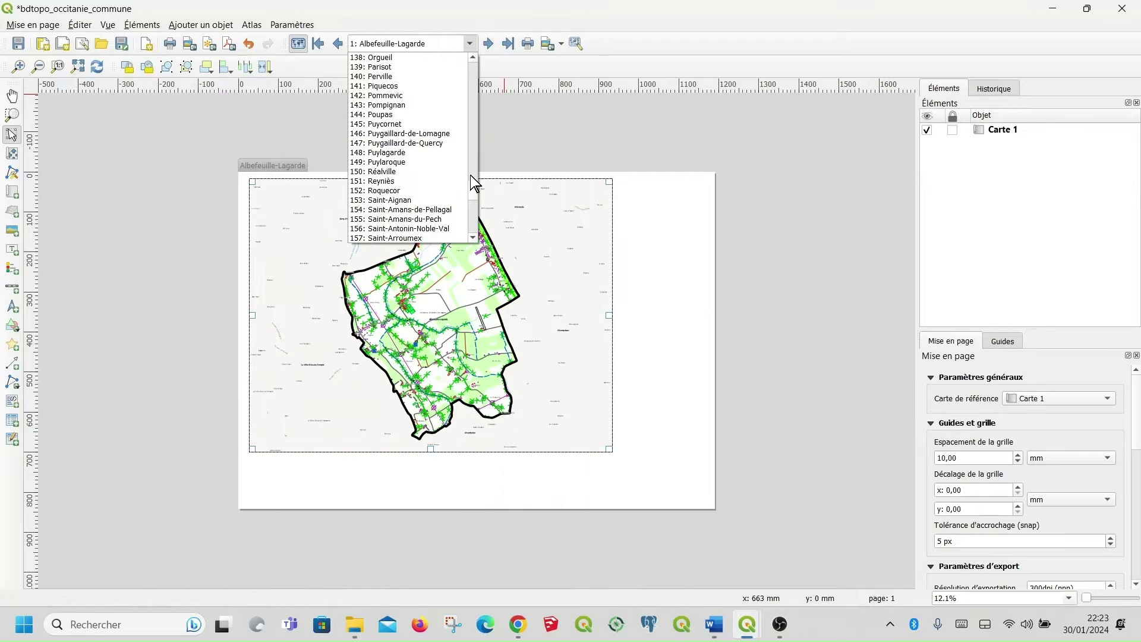
scroll(471, 196, "down", 1)
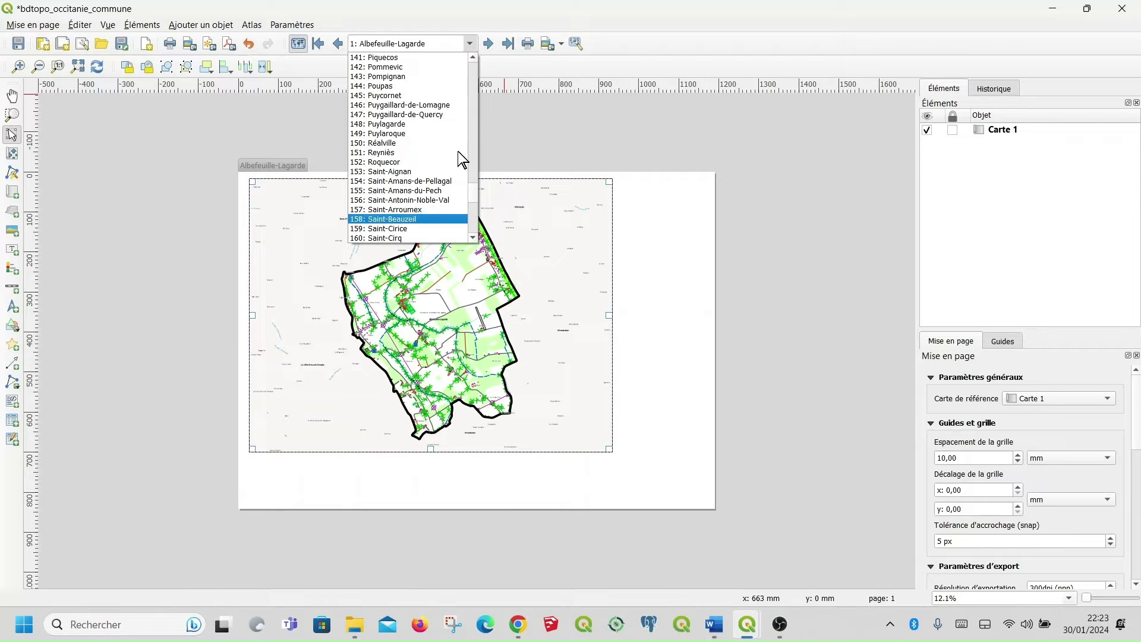
left_click(477, 215)
left_click(475, 216)
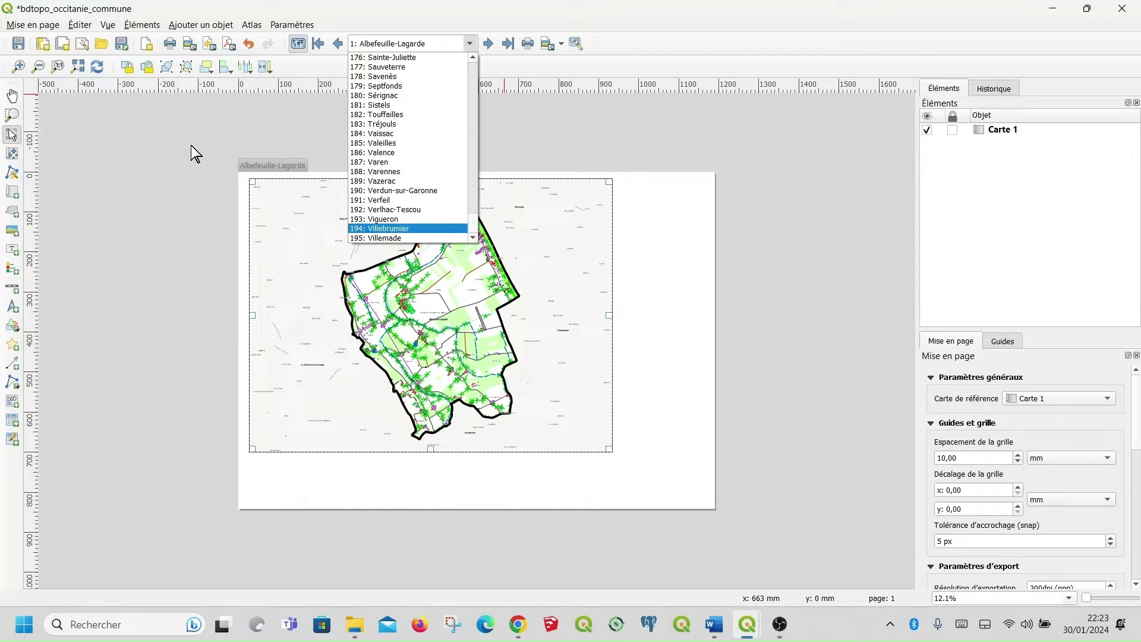
left_click(126, 156)
left_click(126, 155)
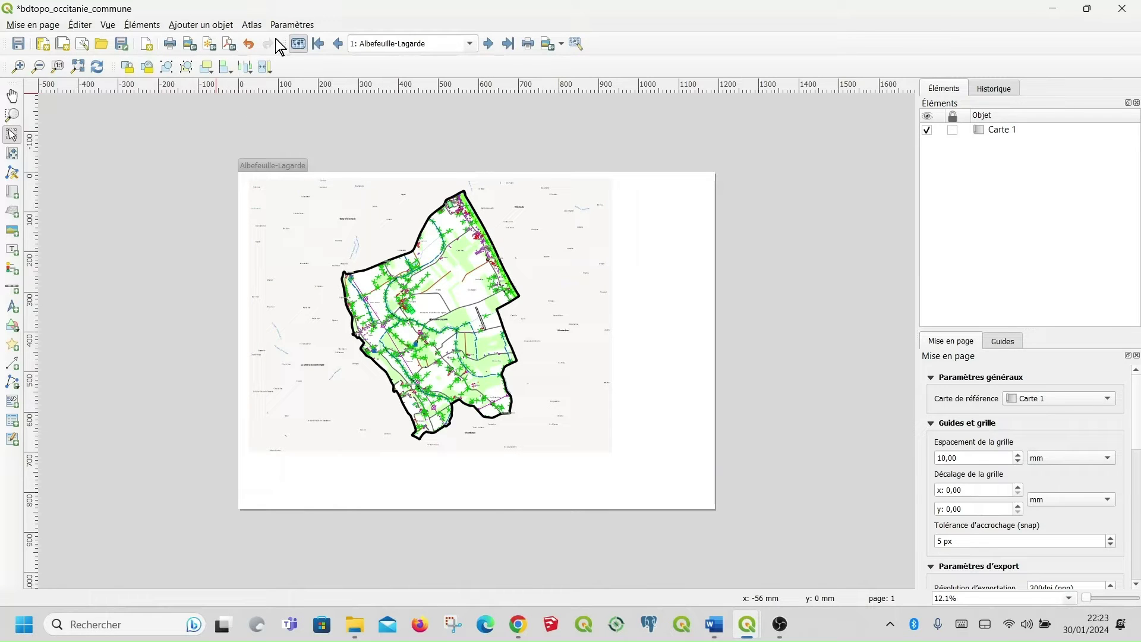
Reopen the atlas filter expression and append the operator and after the department '82' condition.
left_click(252, 25)
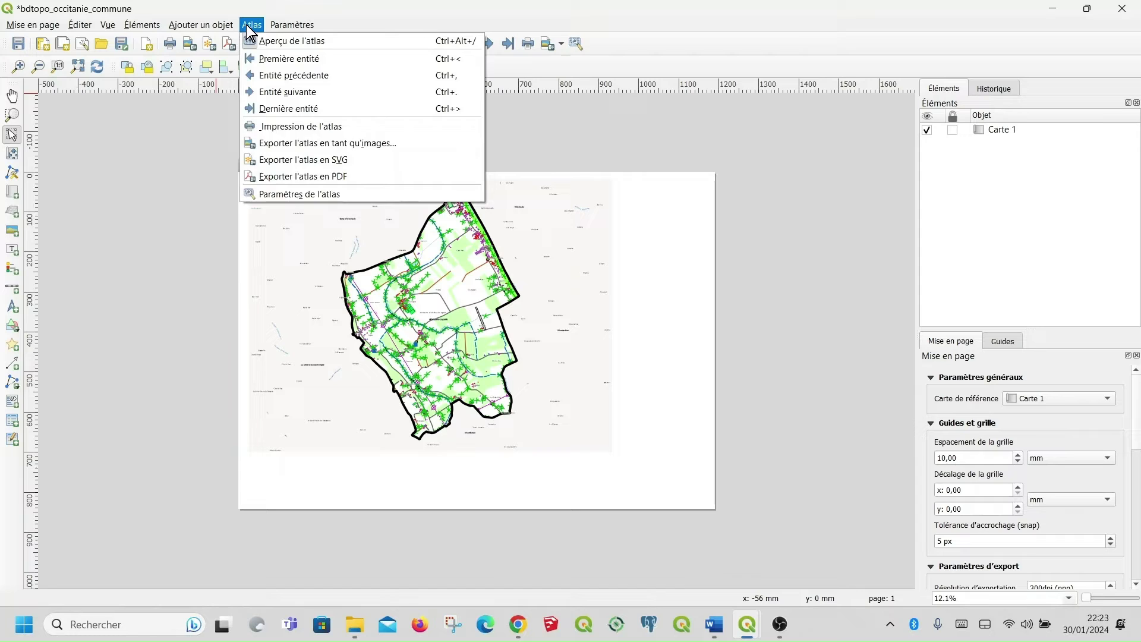
left_click(296, 193)
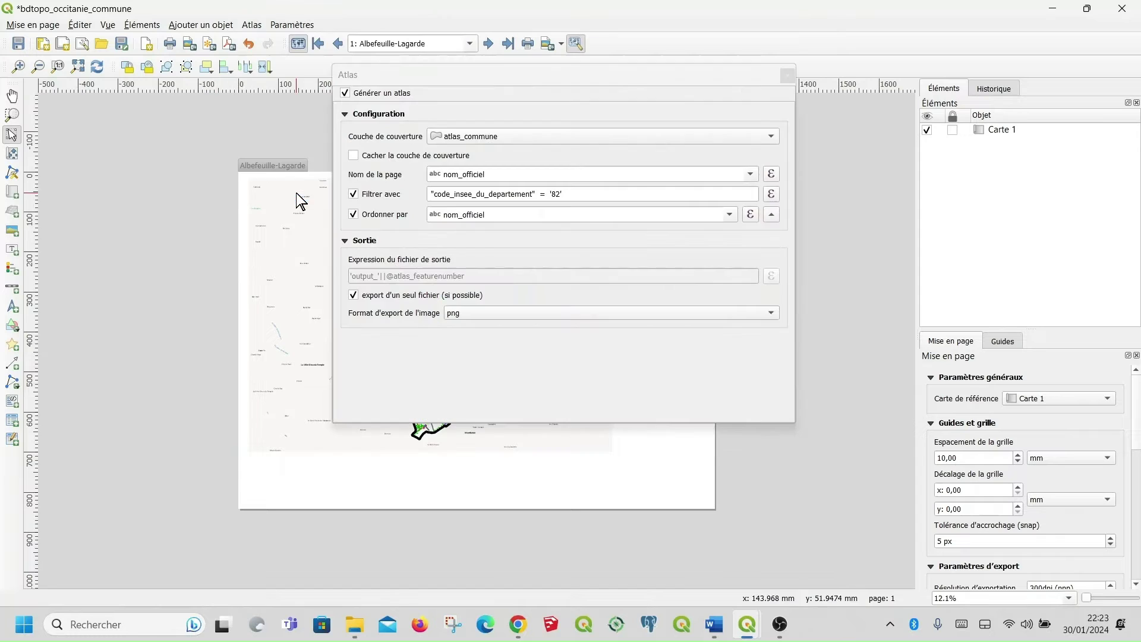
left_click(623, 194)
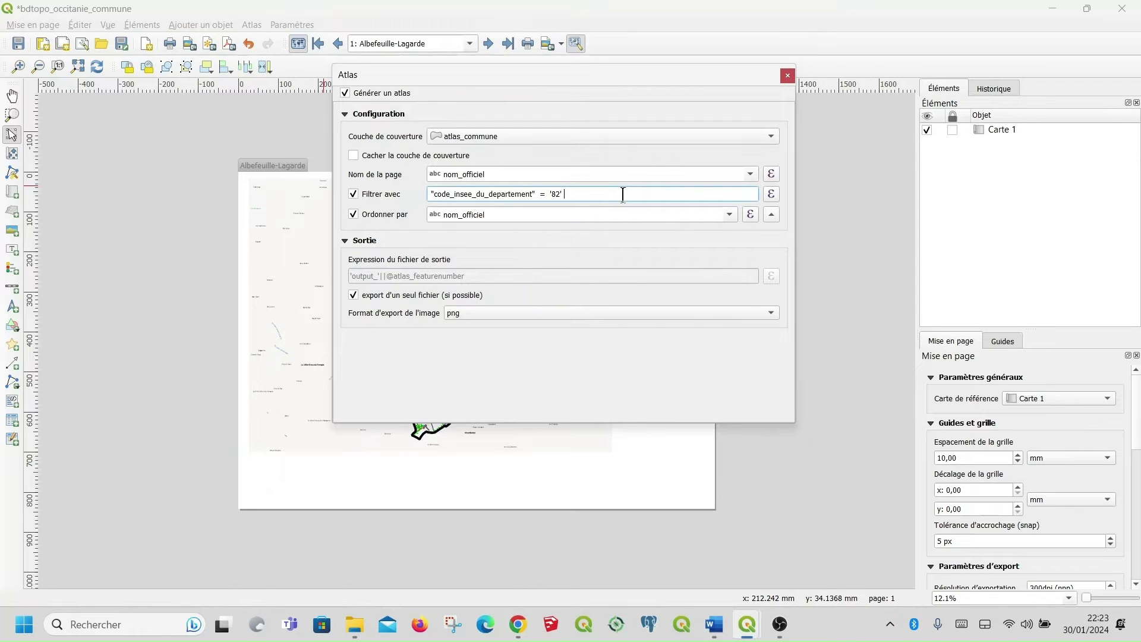
left_click(771, 194)
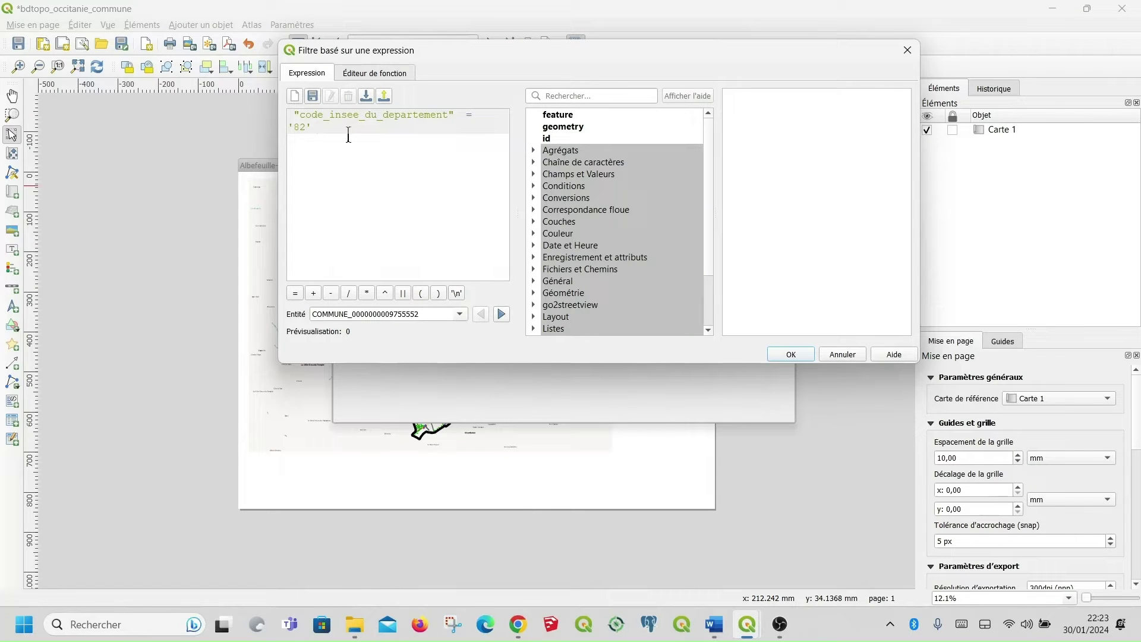
type("a")
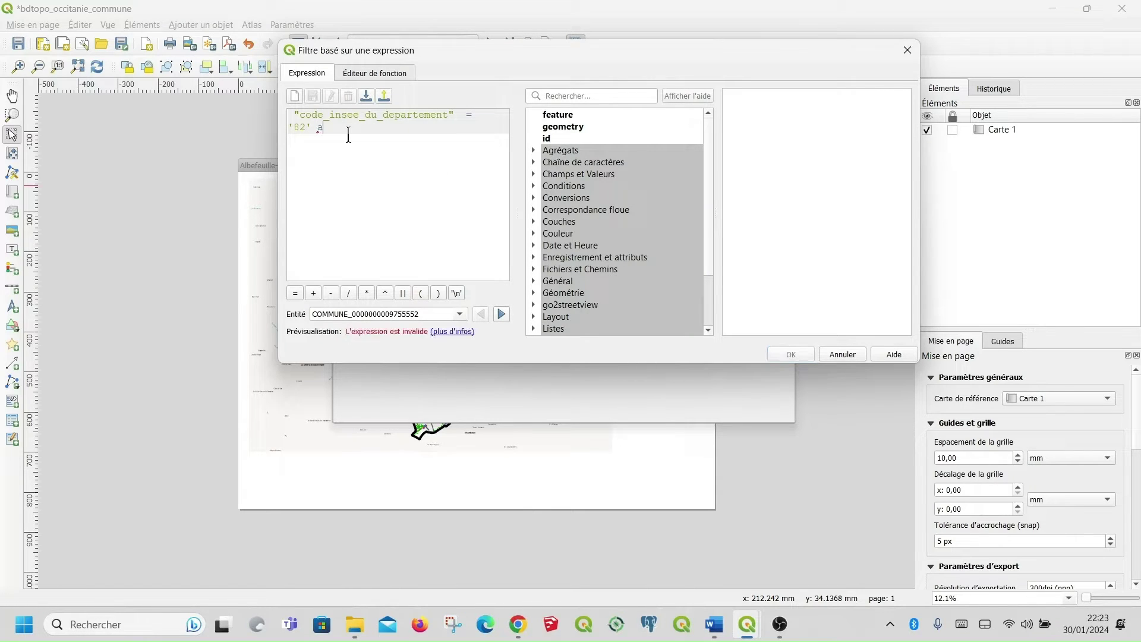
type("nd")
Add the "population" field after the and operator in the atlas filter expression.
left_click(533, 173)
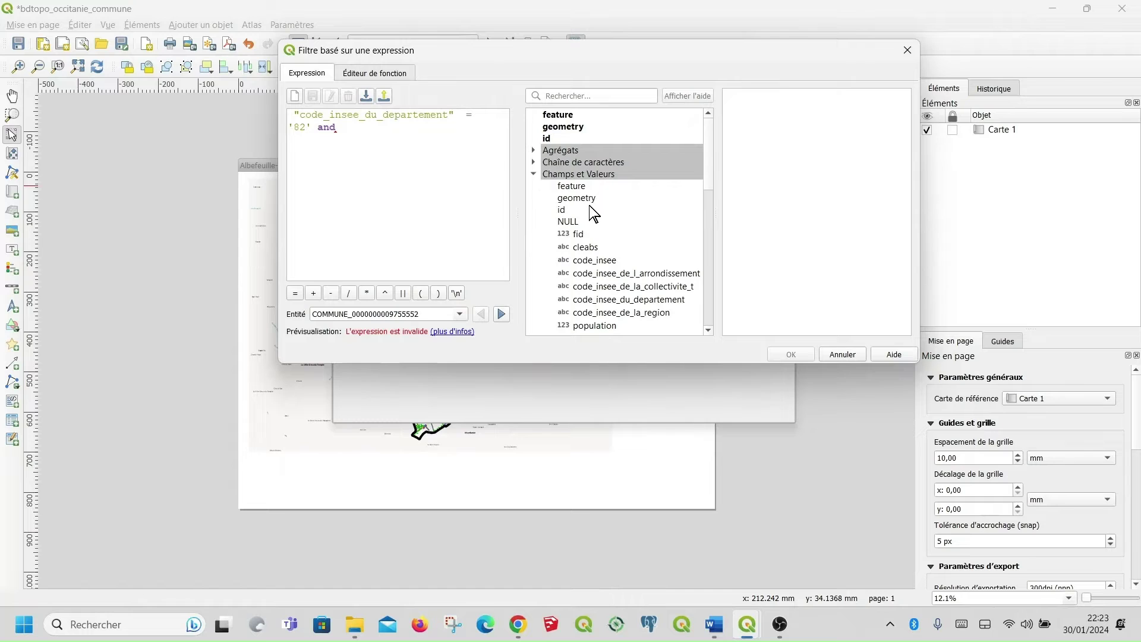
scroll(594, 214, "down", 2)
left_click(602, 255)
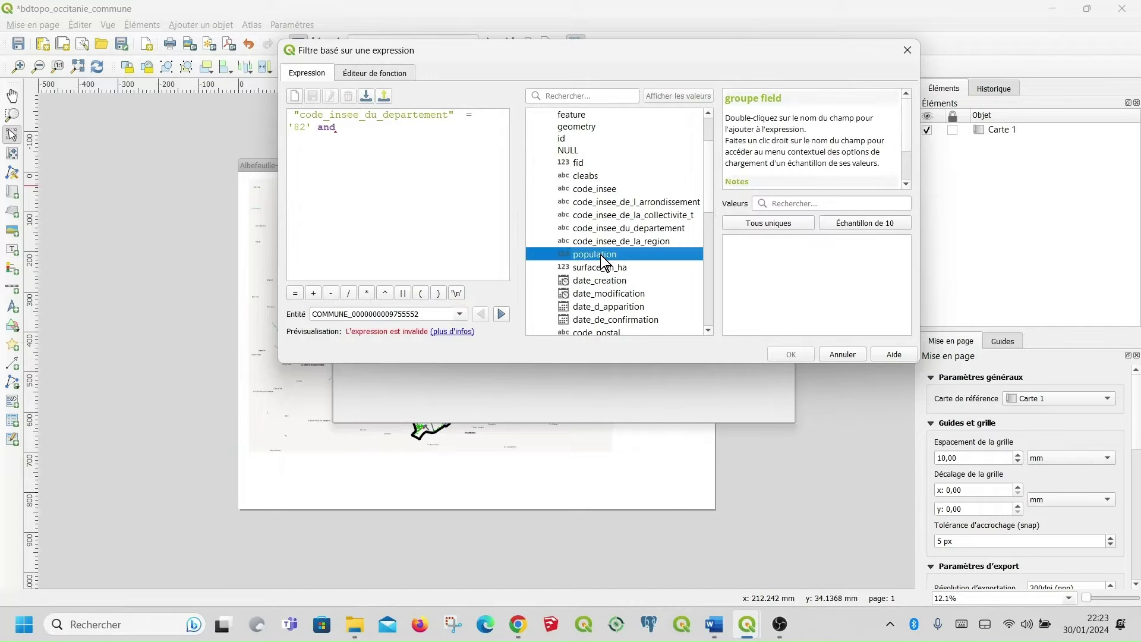
double_click(602, 255)
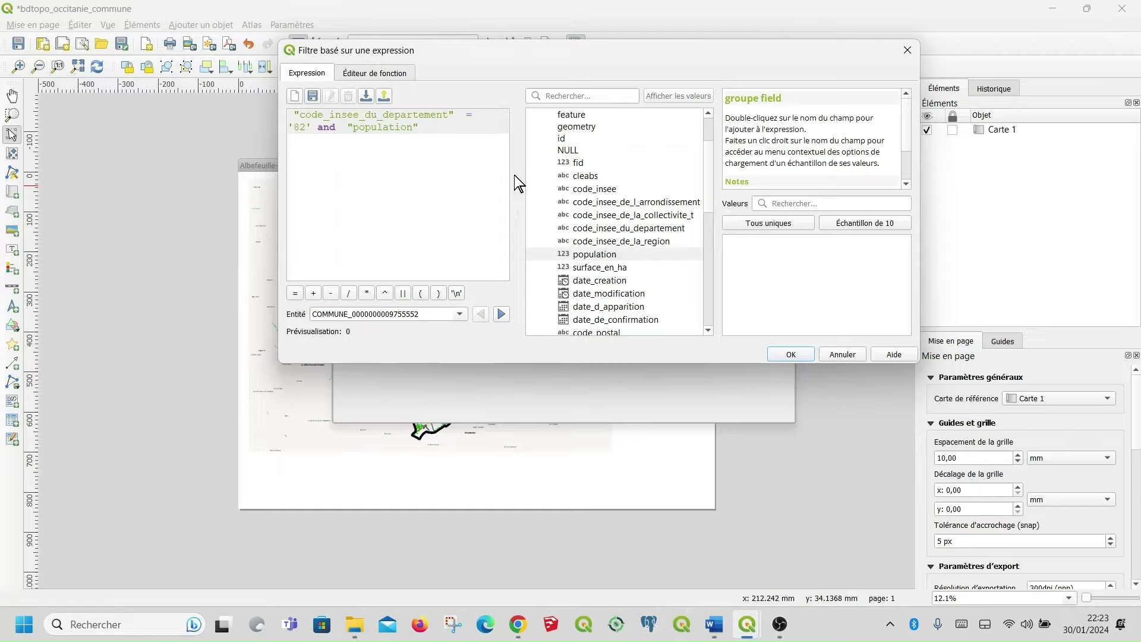
Complete the atlas filter's population condition with <5000, apply the expression and close the atlas settings.
type("<")
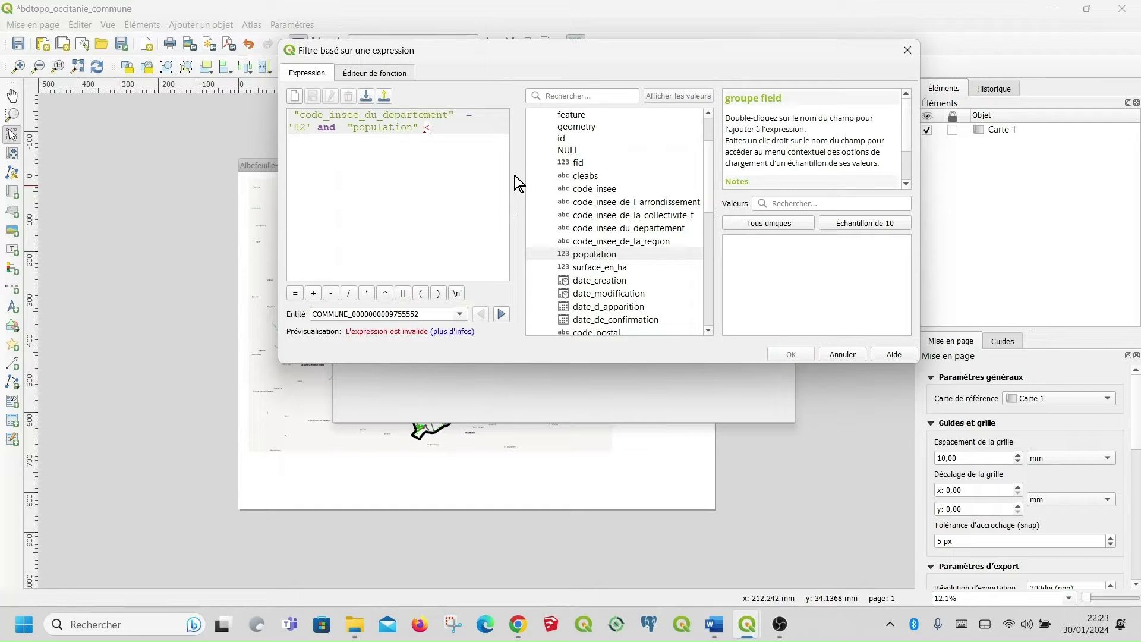
key("BackSpace")
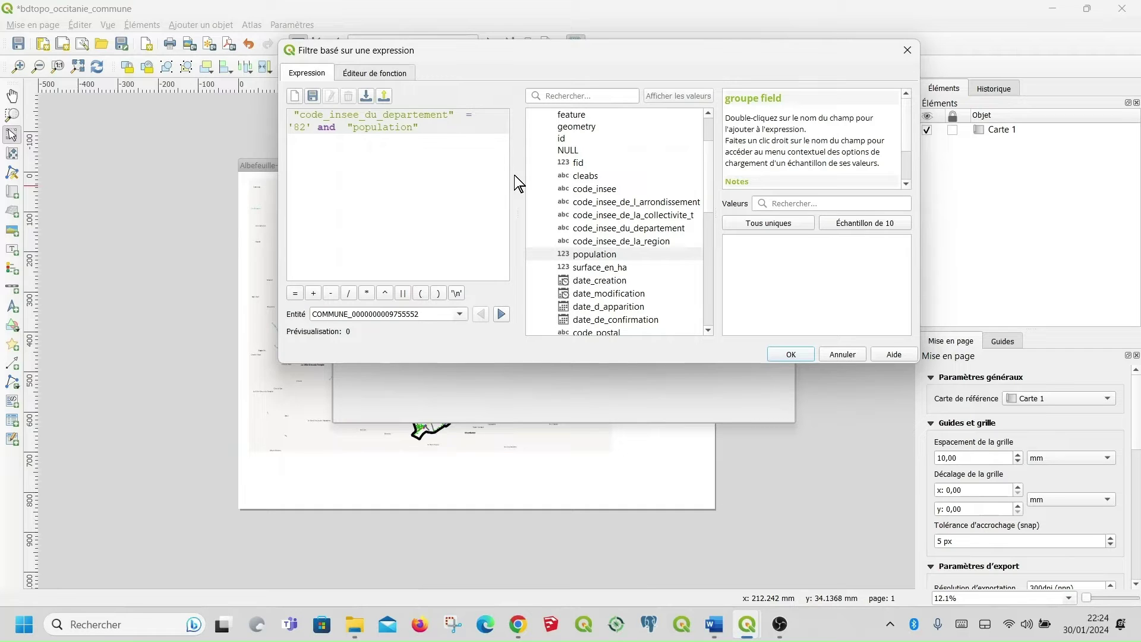
type("<")
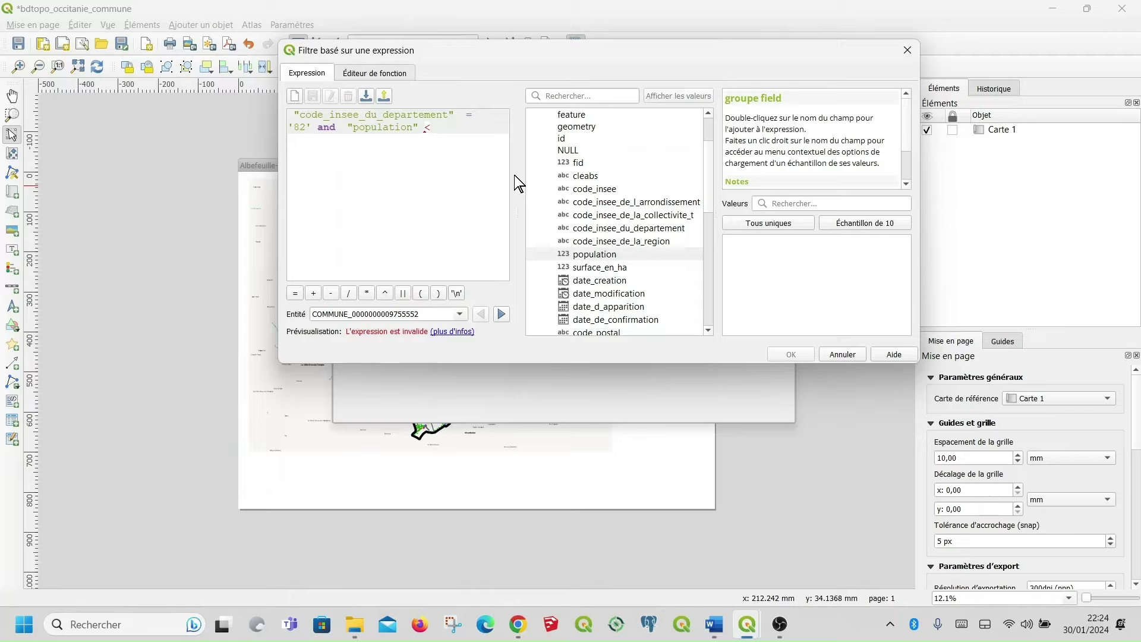
type("5000")
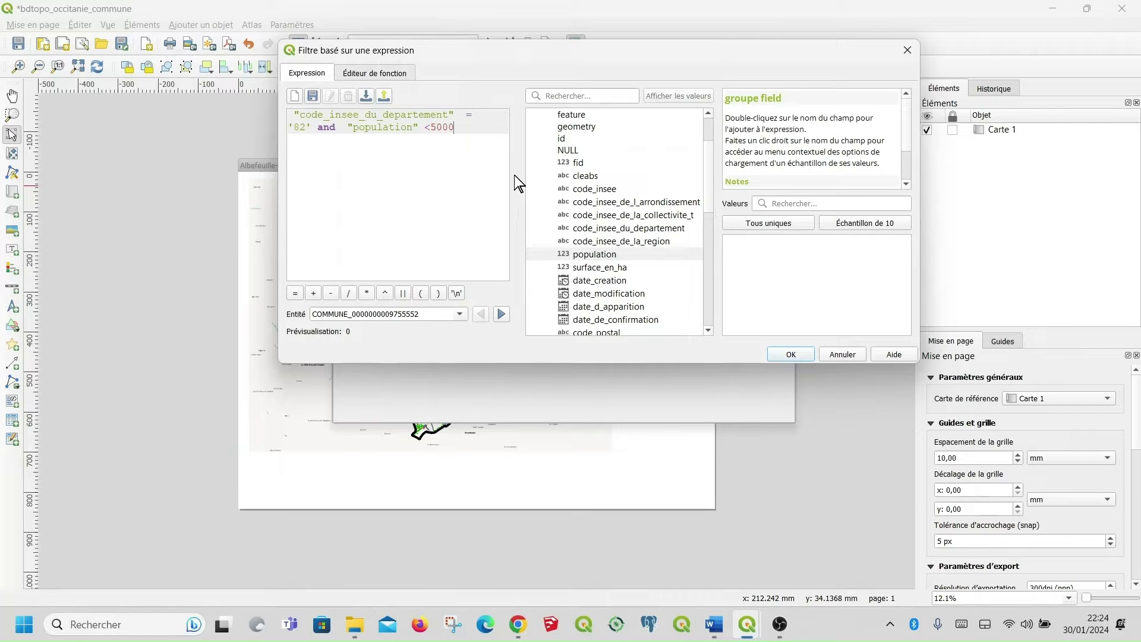
left_click(789, 355)
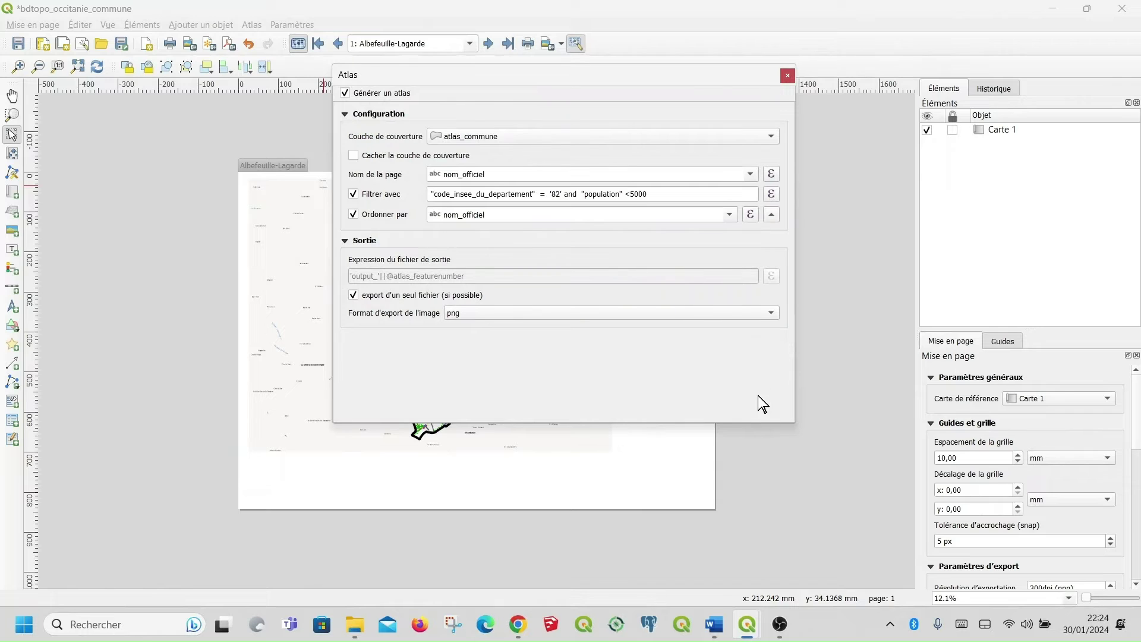
left_click(787, 76)
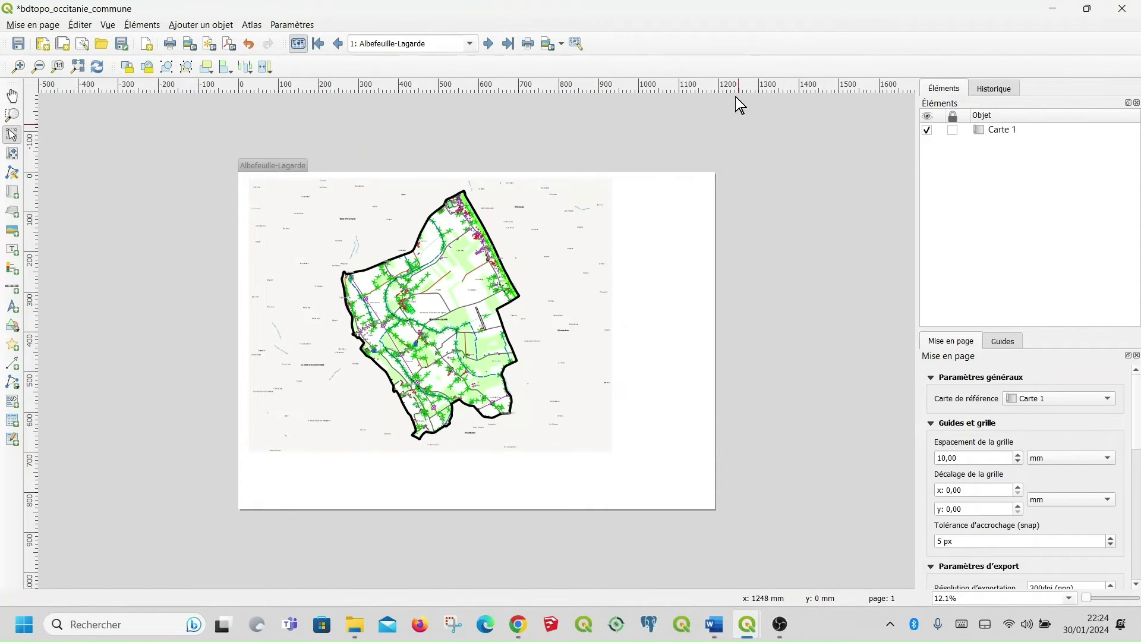
Look through the list of atlas pages filtered by department and population down to its last commune.
left_click(469, 46)
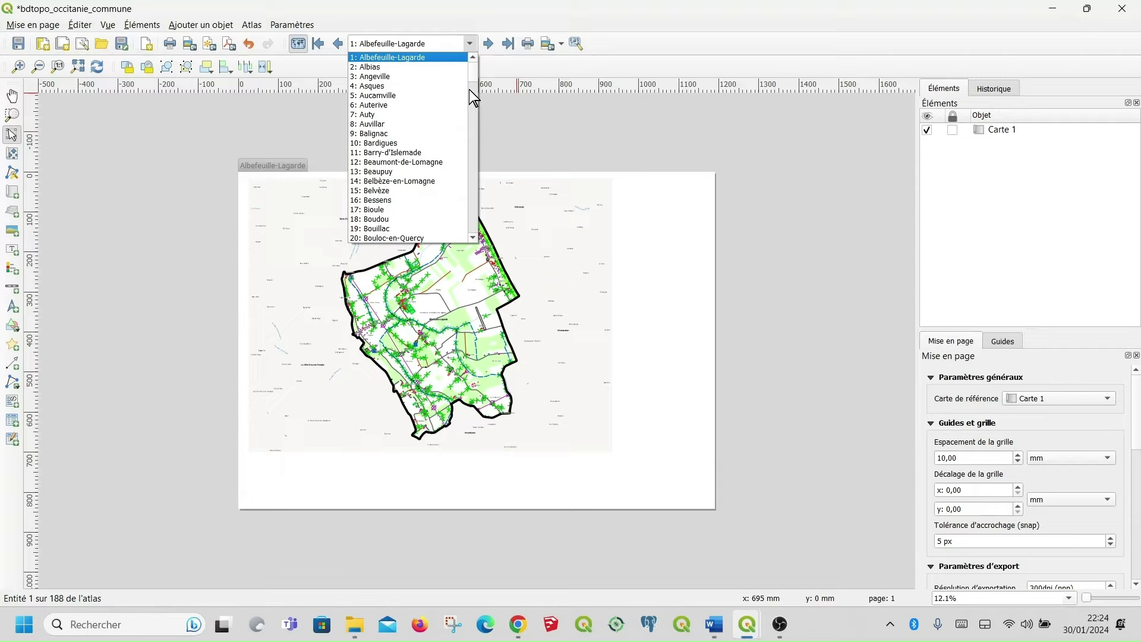
left_click_drag(474, 80, 474, 246)
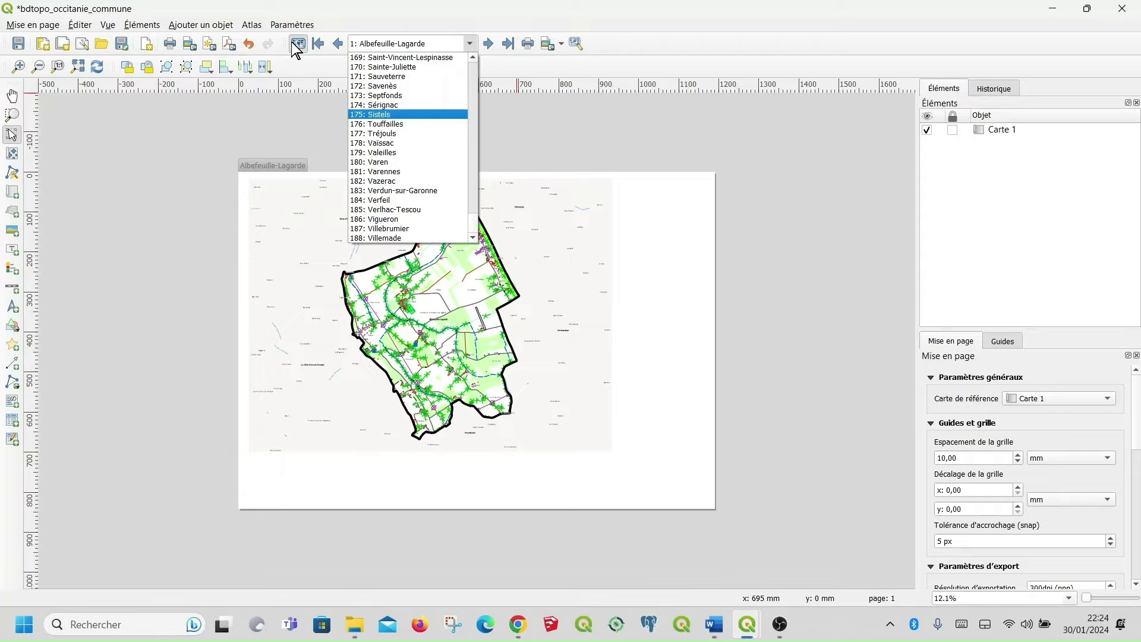
left_click(506, 119)
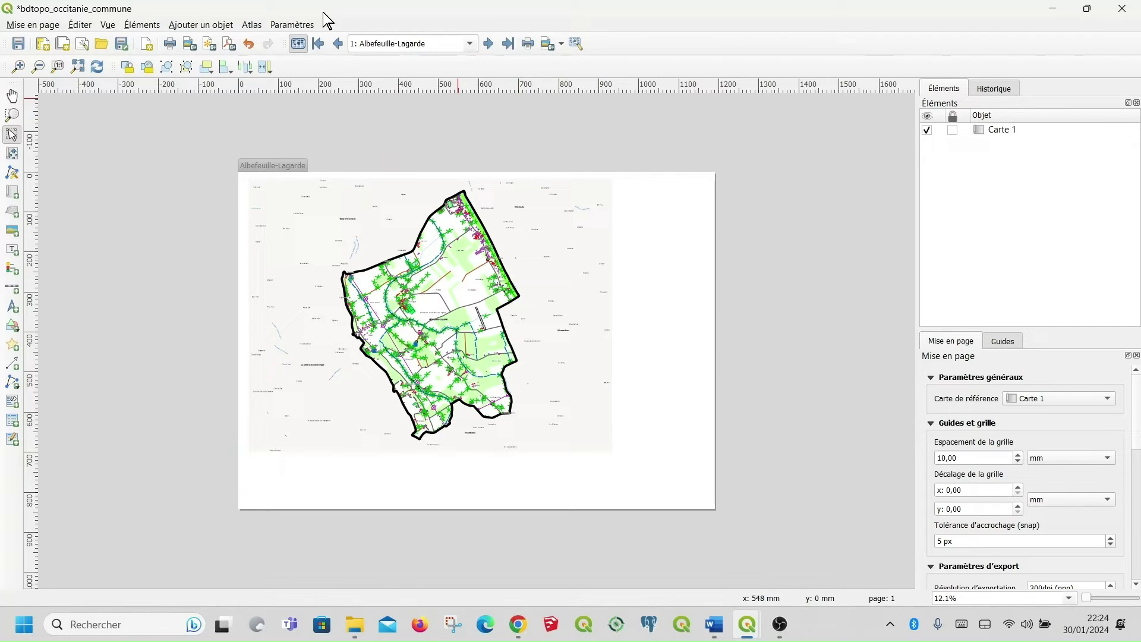
Lower the population limit in the atlas filter to 200 and close the atlas settings.
left_click(252, 25)
left_click(320, 193)
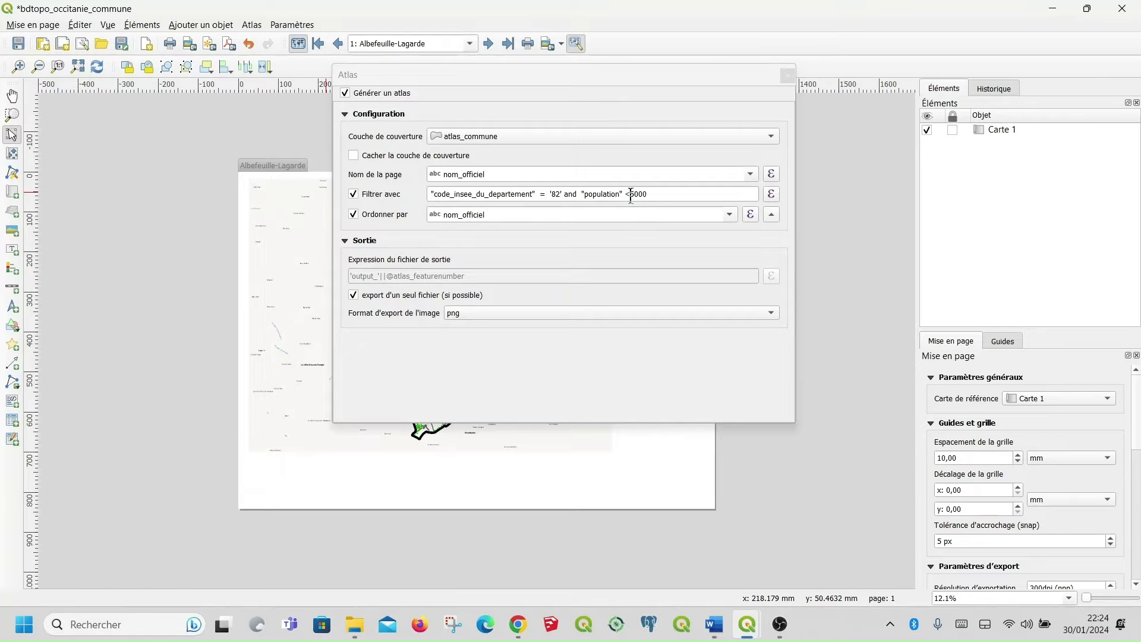
left_click_drag(630, 194, 664, 195)
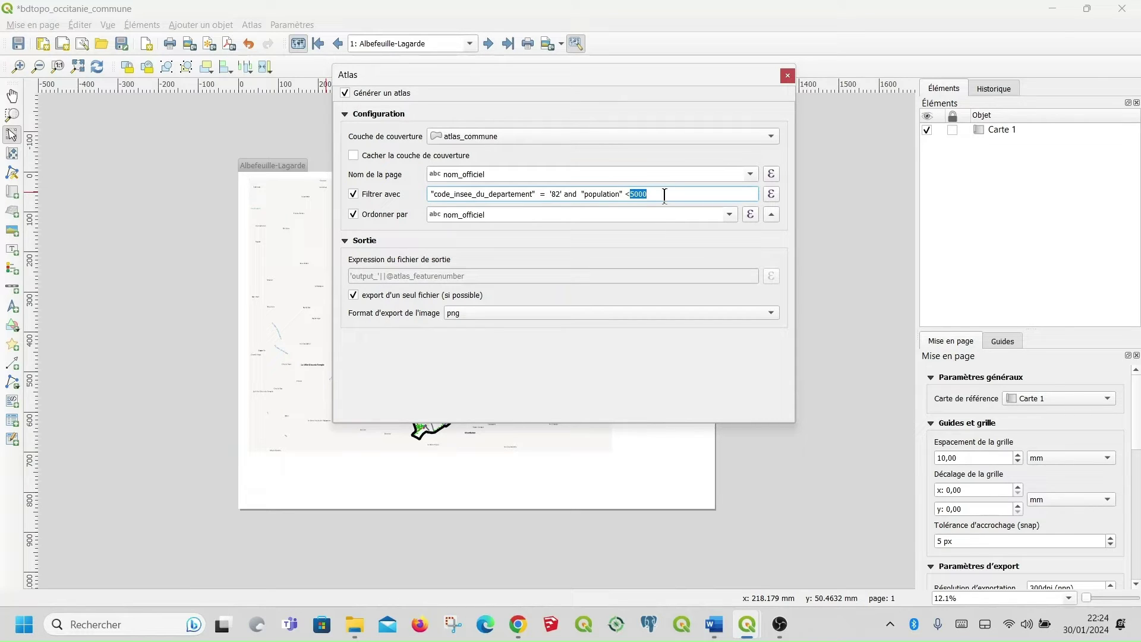
type("200")
left_click(787, 76)
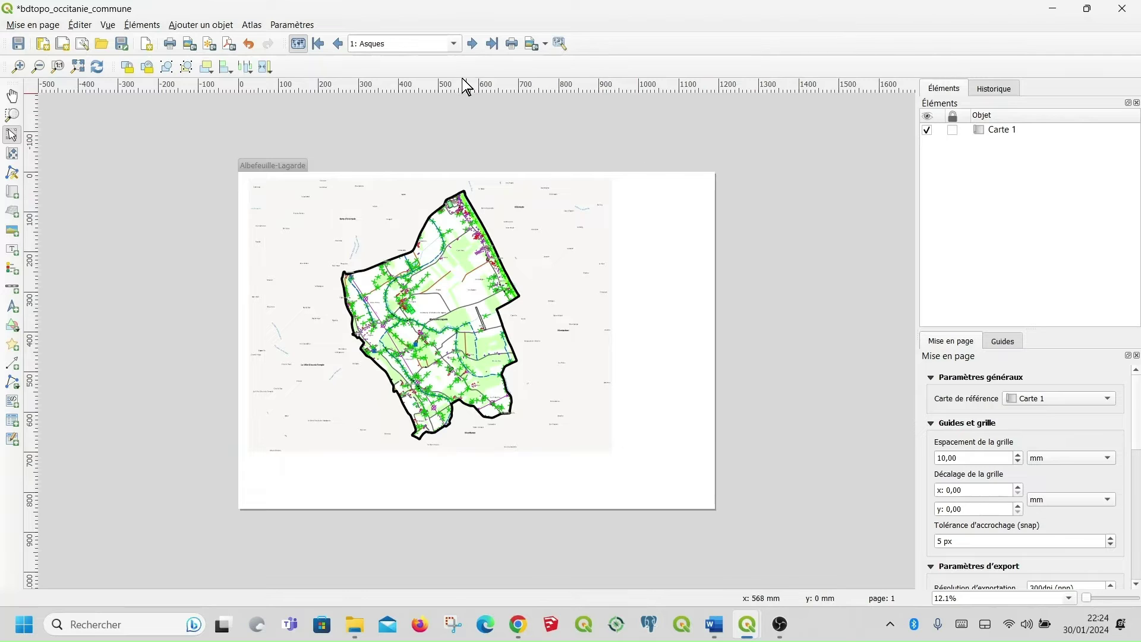
Review the filtered communes by previewing the atlas pages Auterive and Auty, ending on Gariès.
left_click(455, 44)
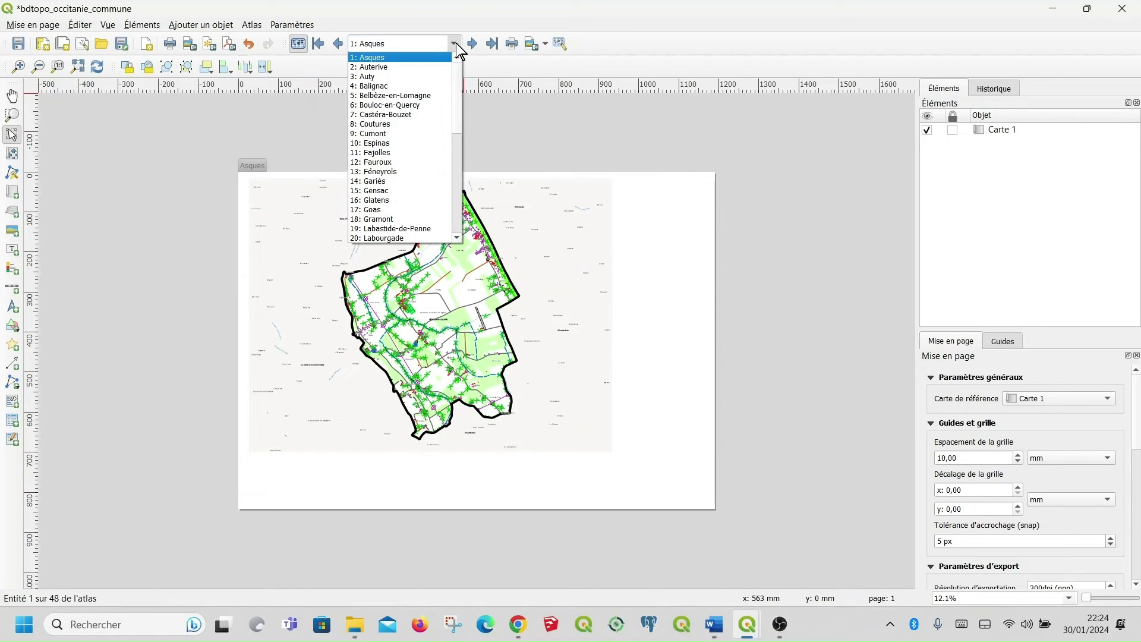
left_click(595, 125)
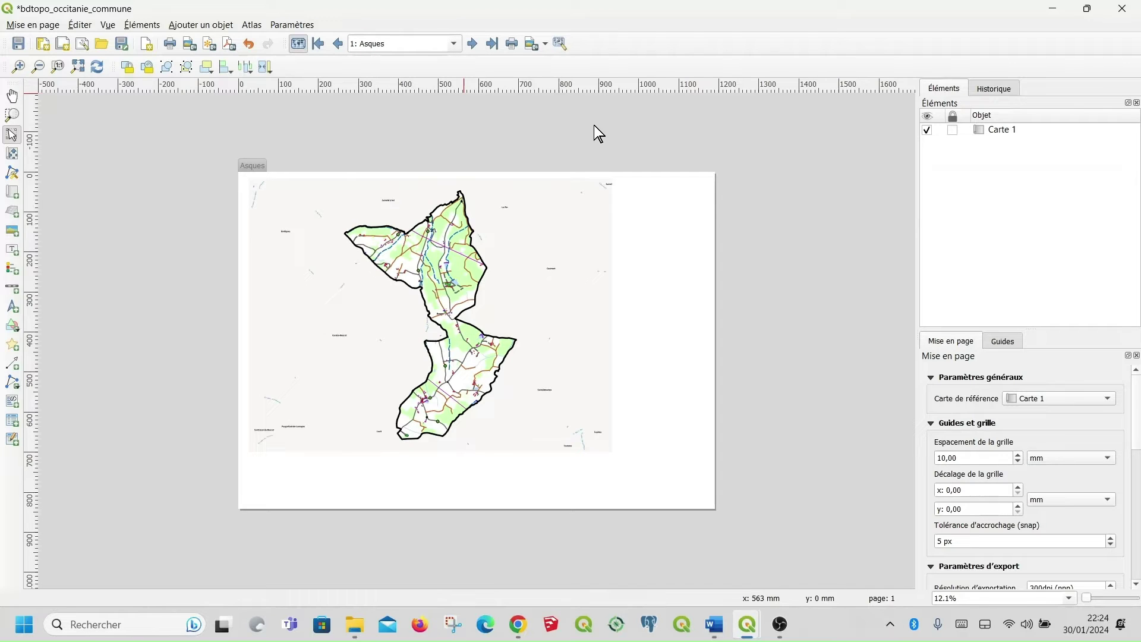
left_click(472, 44)
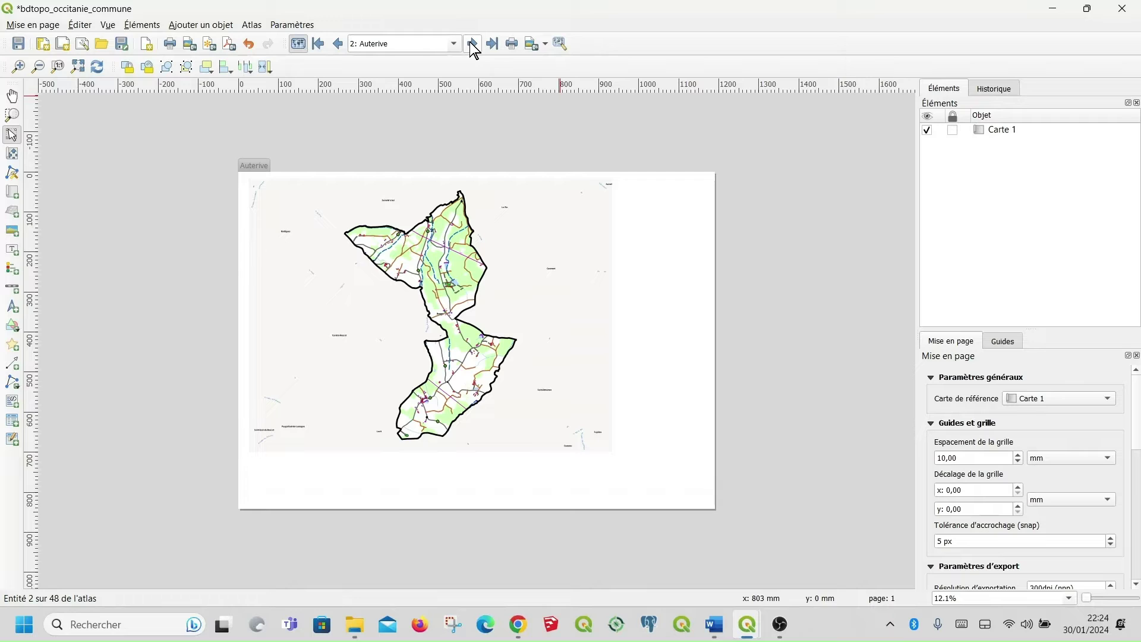
left_click(472, 44)
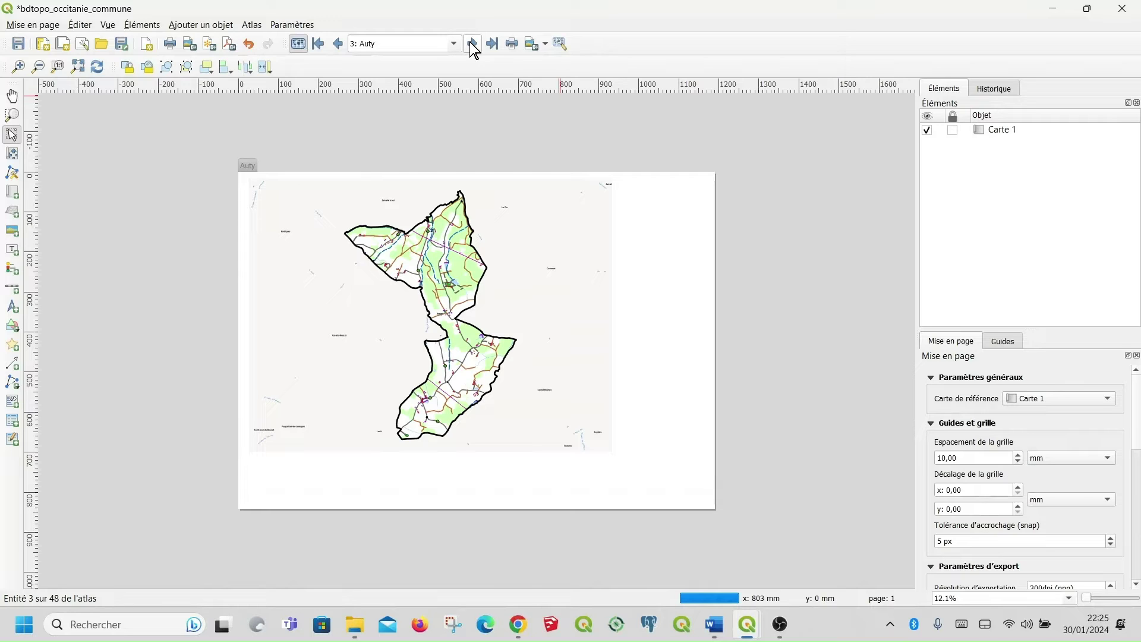
left_click(455, 45)
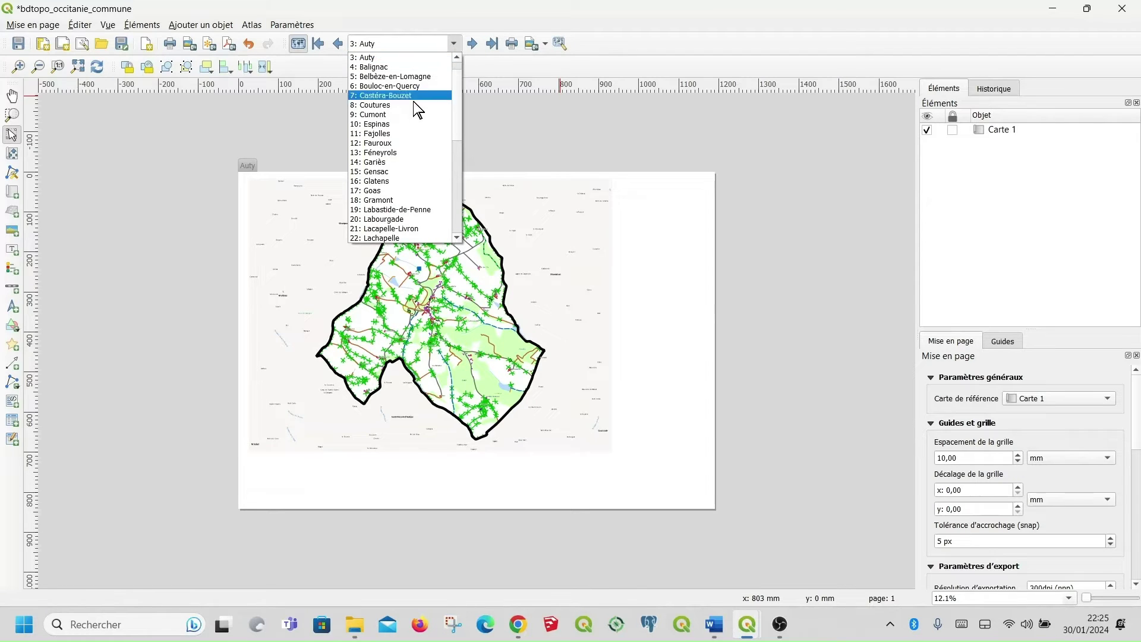
left_click(384, 161)
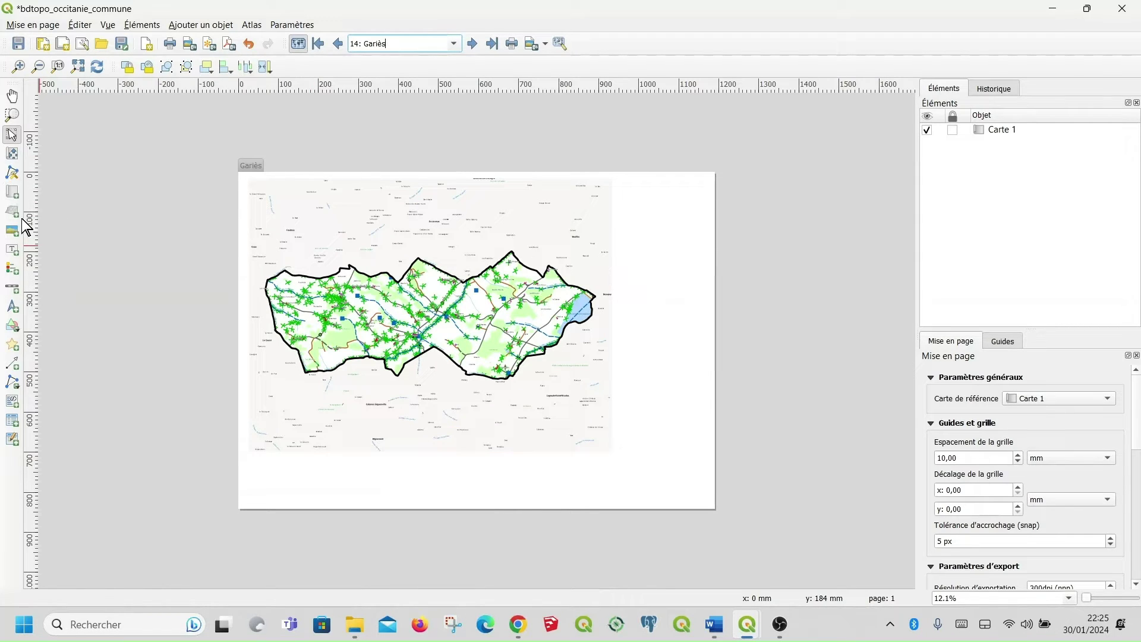
Add a legend in the empty strip beside the map, starting at the map's upper outer corner.
left_click(12, 268)
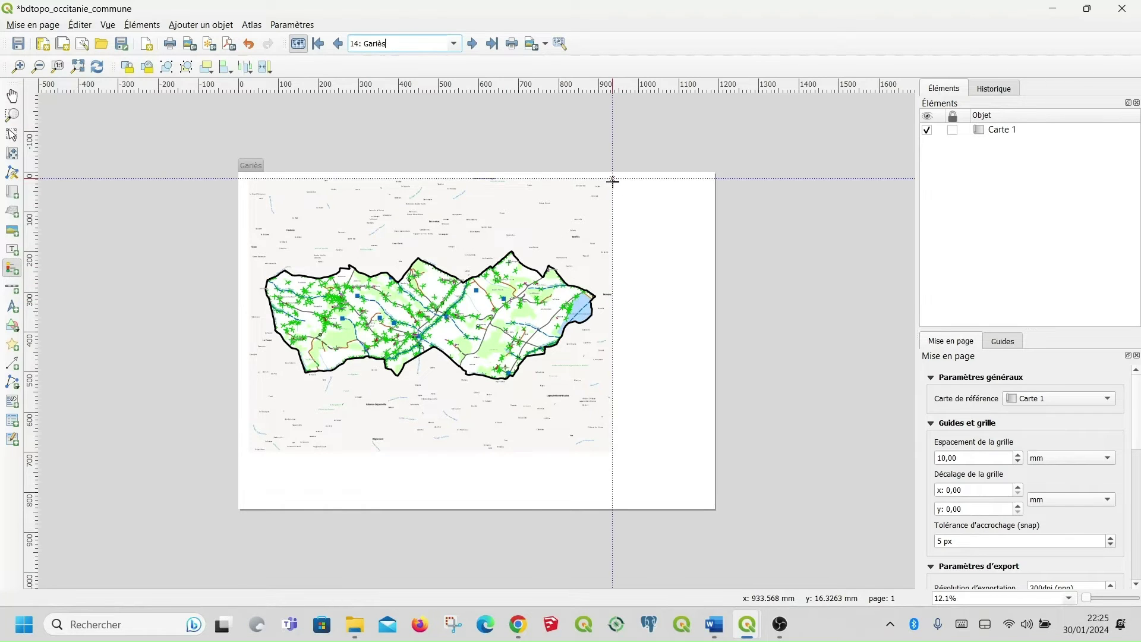
left_click_drag(612, 180, 698, 558)
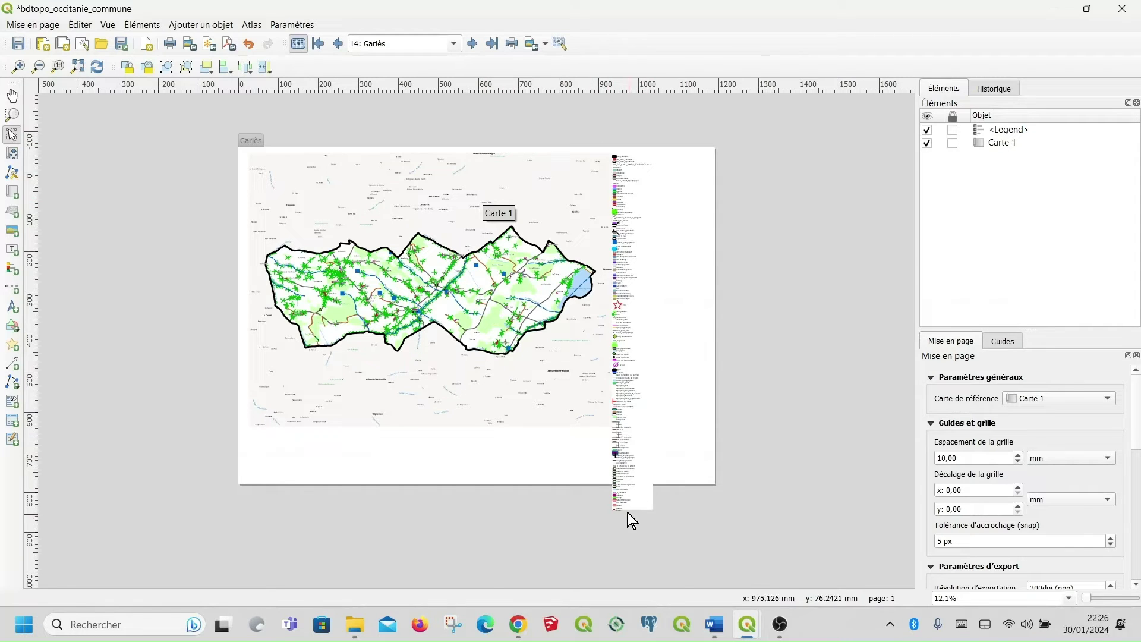
Restrict the legend to entities inside the current atlas feature in its item properties, leaving the linked-map restriction off.
left_click(638, 248)
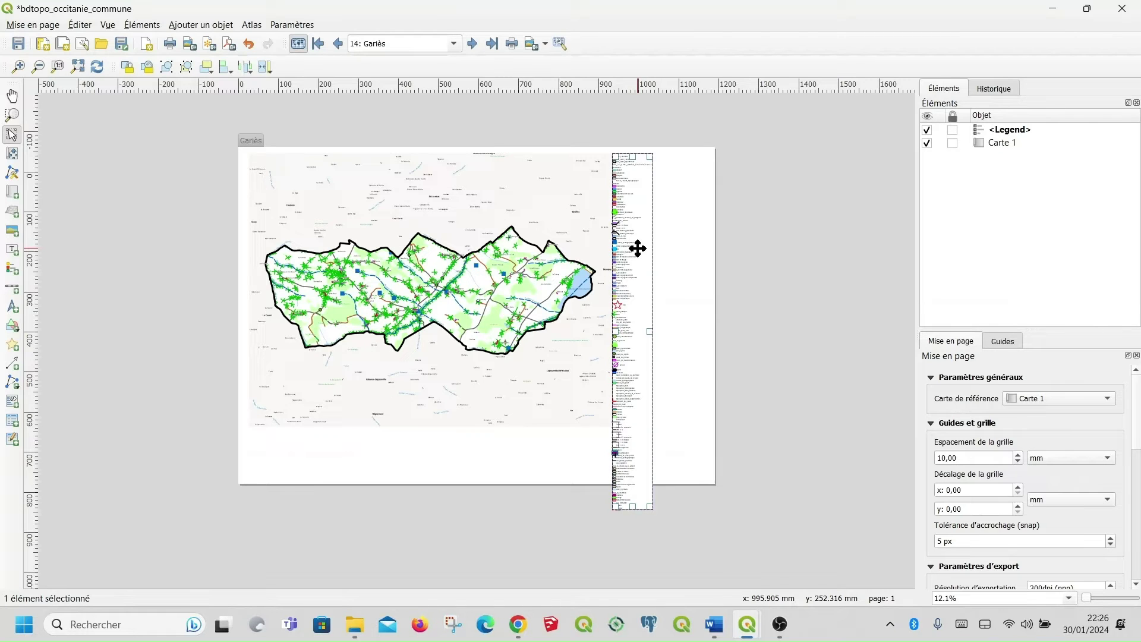
right_click(638, 248)
left_click(693, 376)
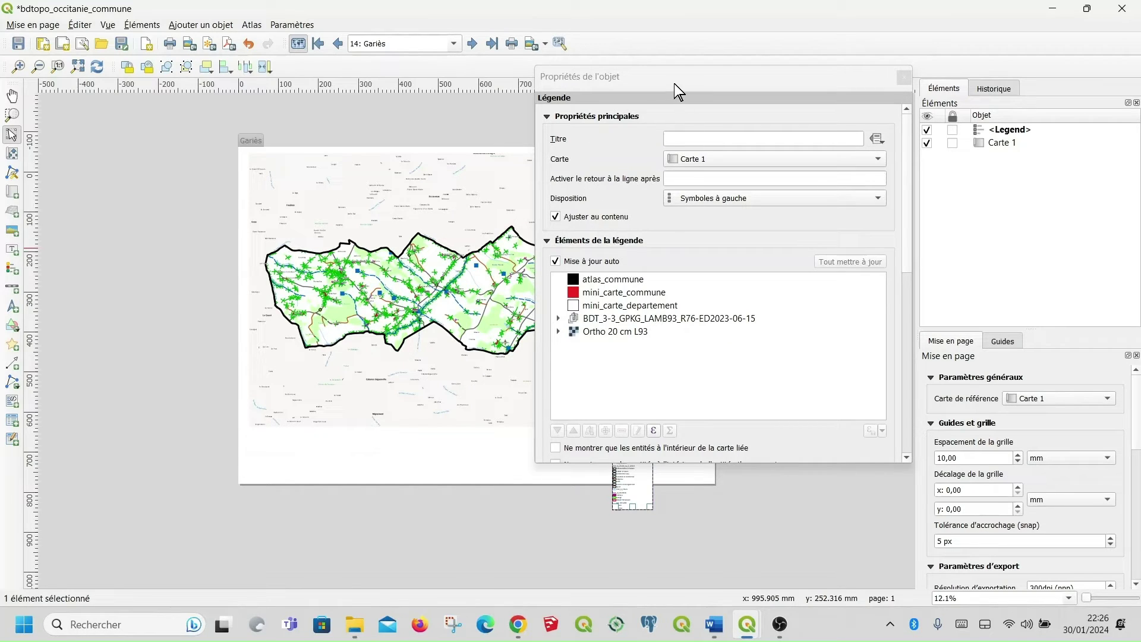
left_click_drag(674, 84, 678, 42)
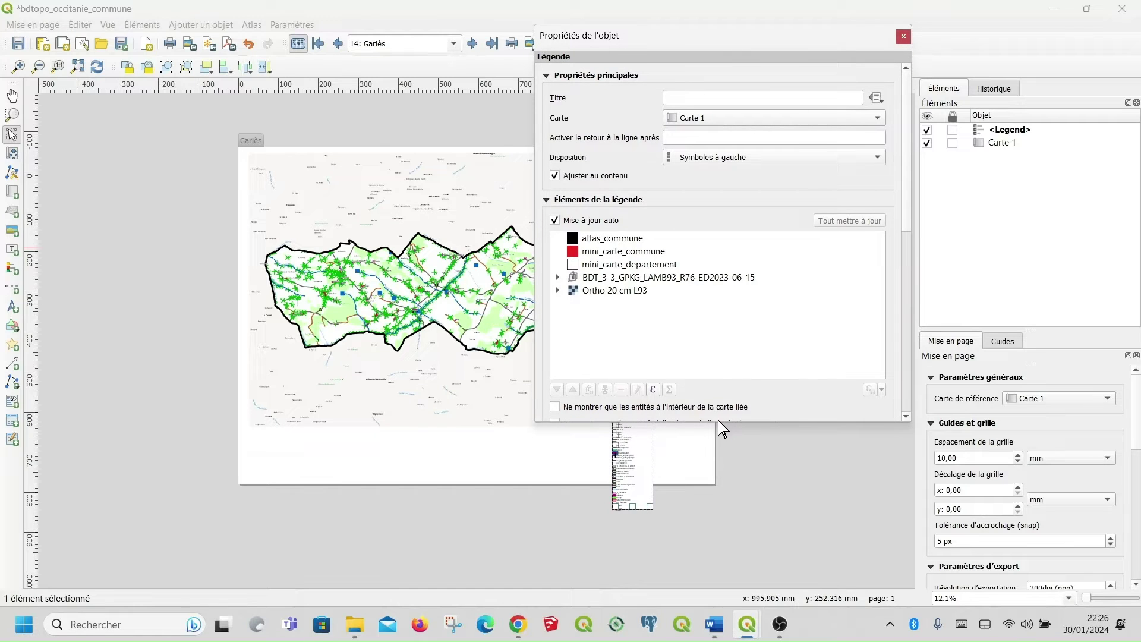
left_click_drag(719, 423, 719, 569)
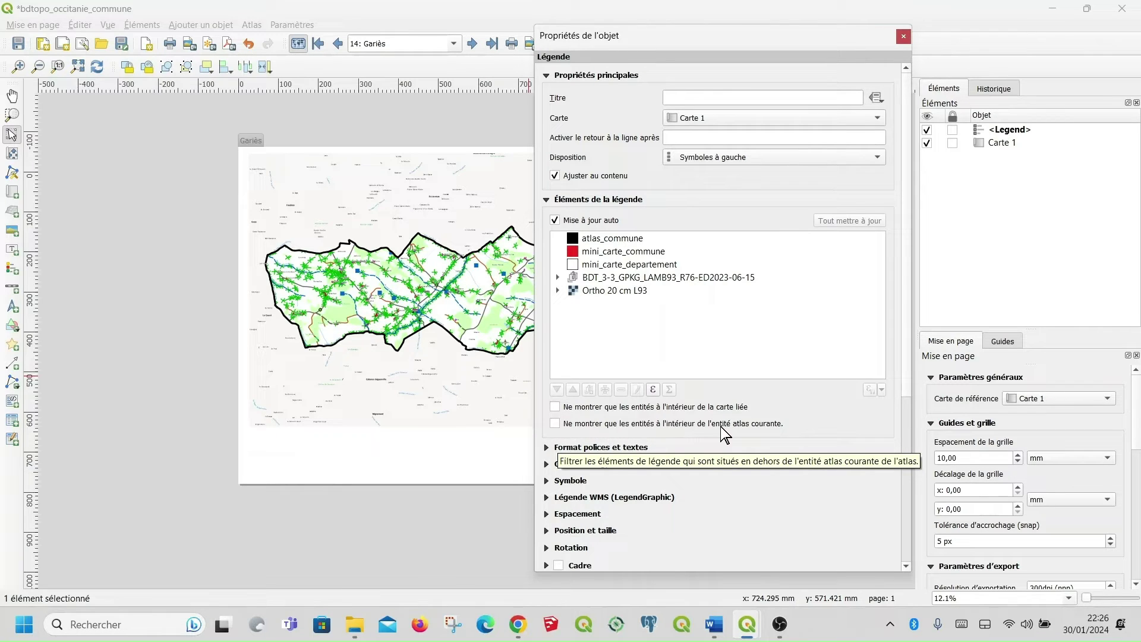
left_click(556, 424)
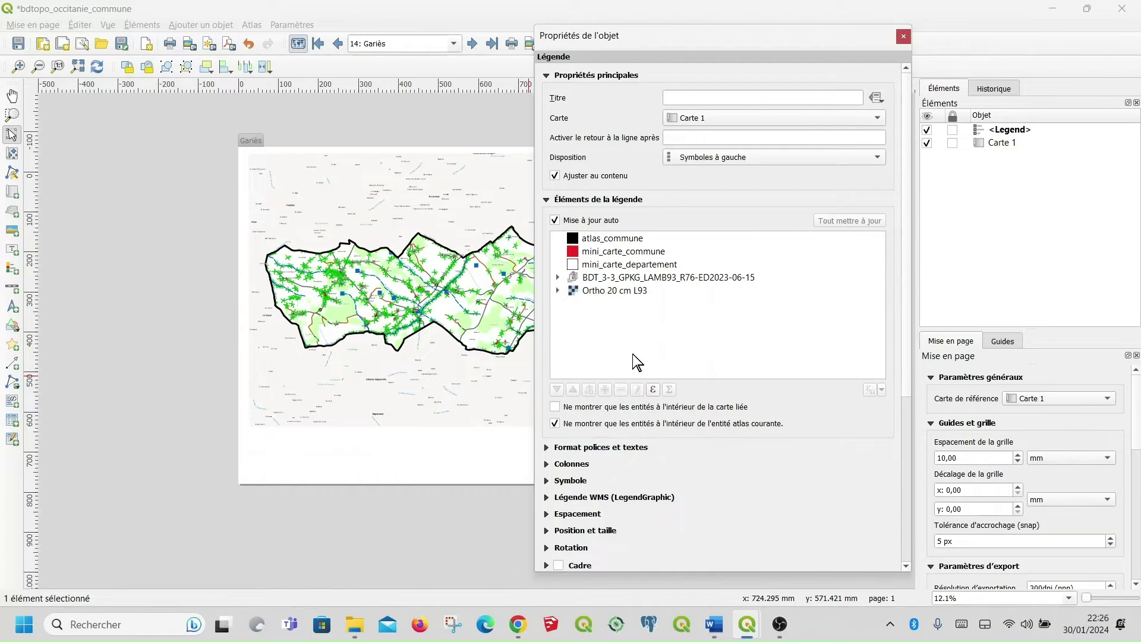
left_click(904, 37)
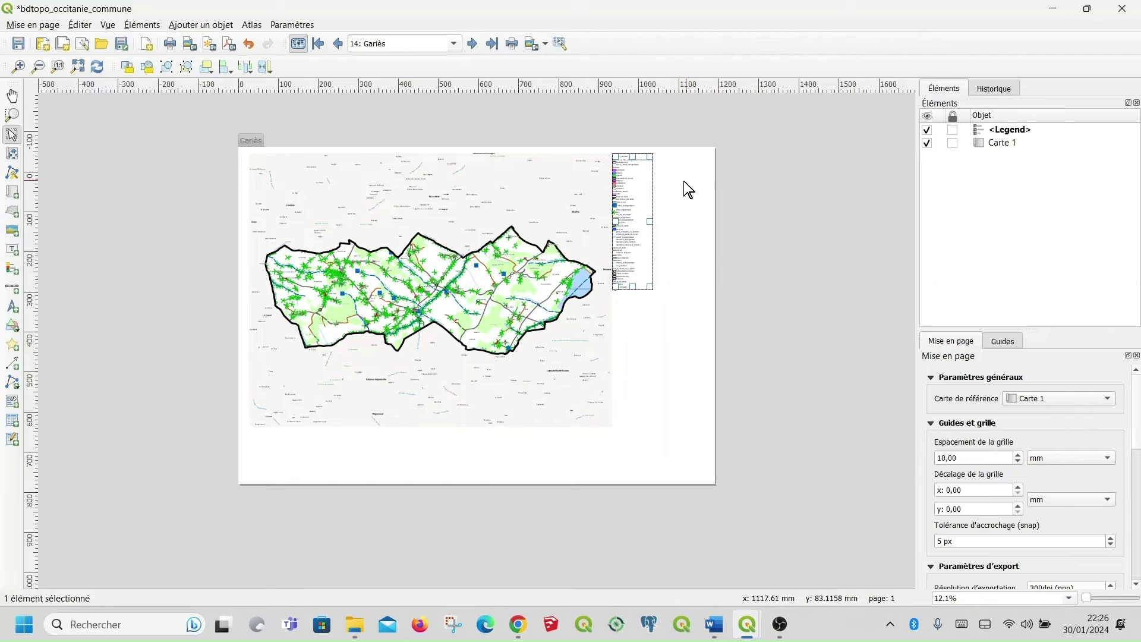
Examine the filtered legend's entries up close, then view the legend against the whole page.
scroll(657, 178, "up", 2)
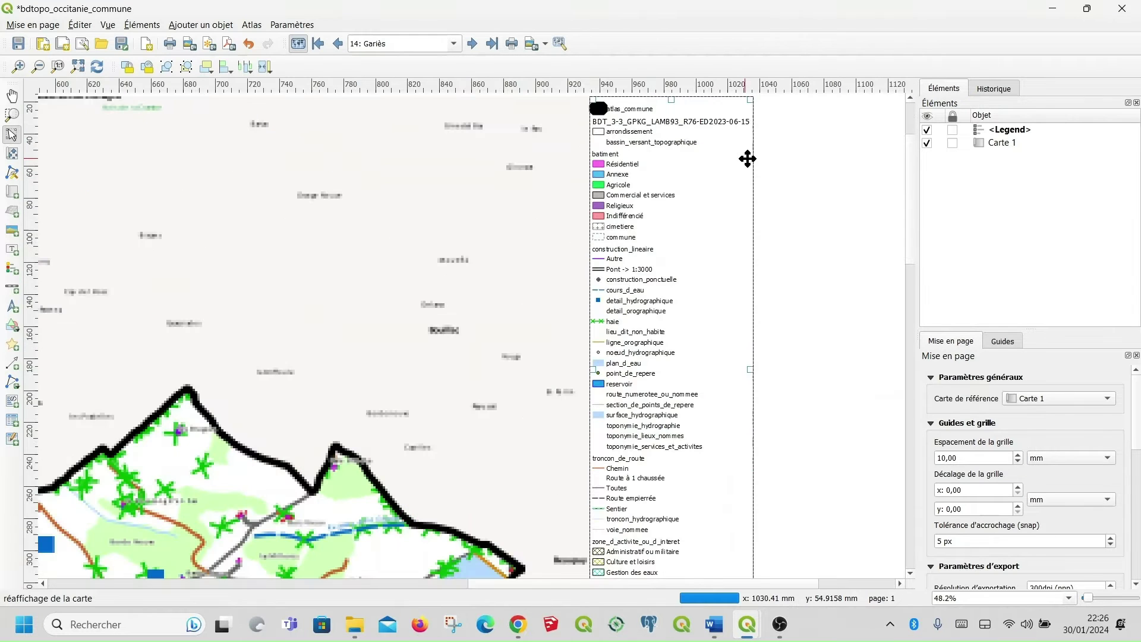
scroll(772, 155, "up", 2)
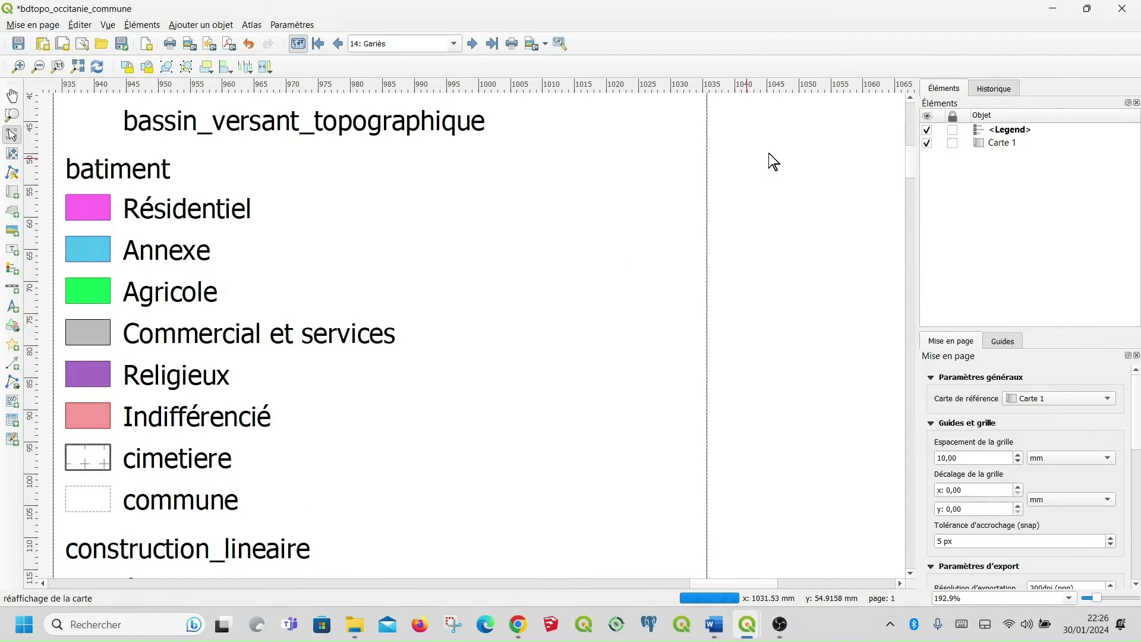
scroll(768, 157, "down", 2)
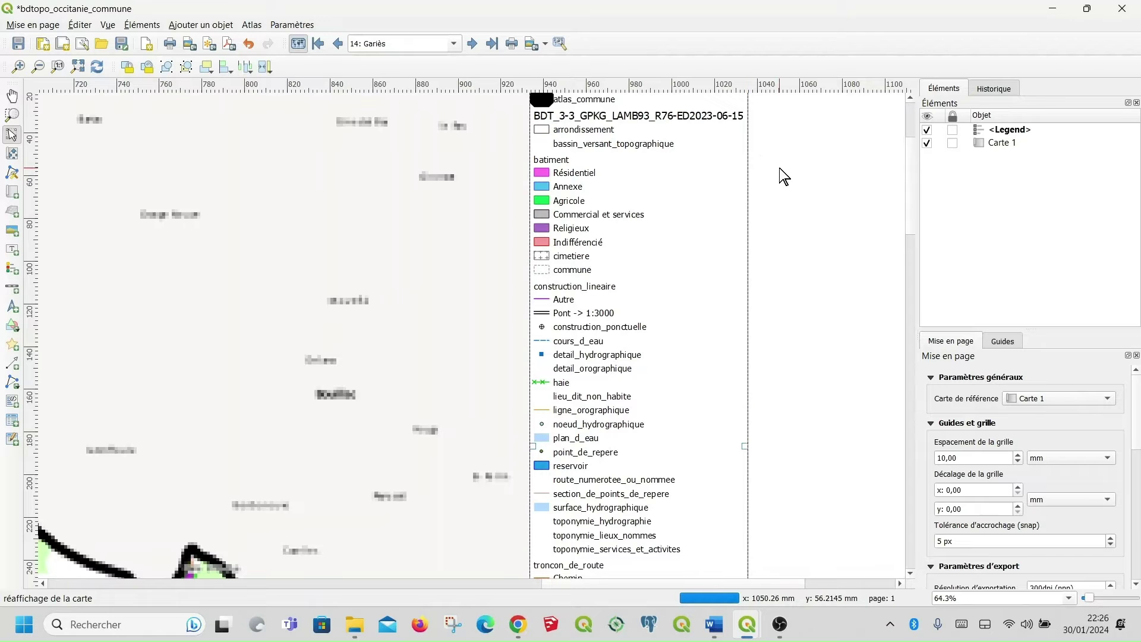
scroll(784, 177, "down", 1)
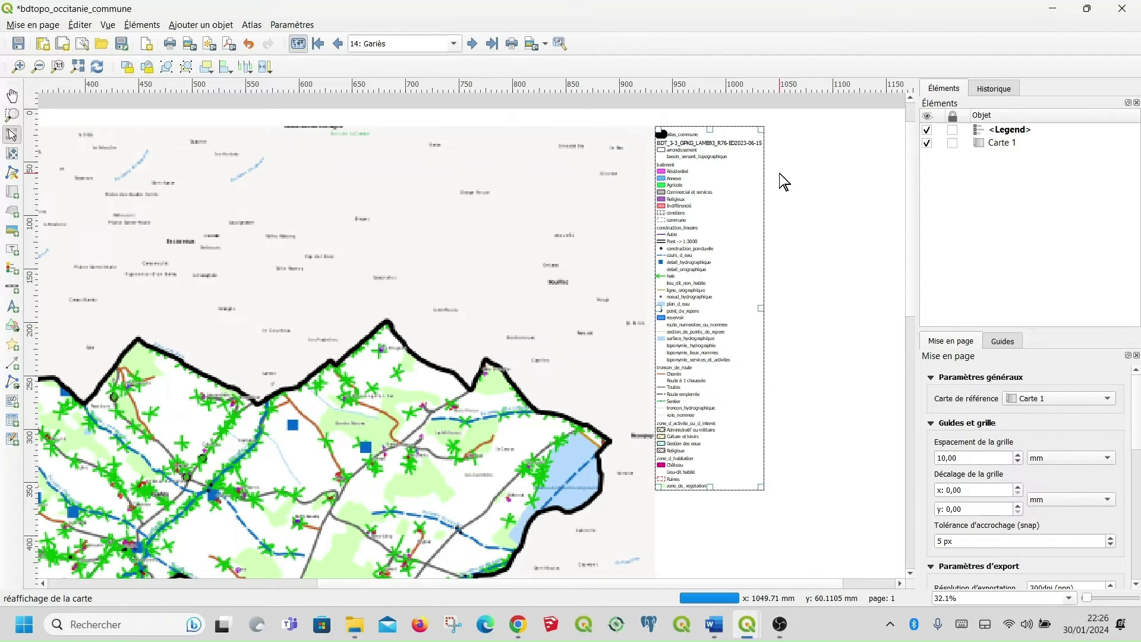
scroll(784, 180, "down", 1)
scroll(784, 181, "up", 1)
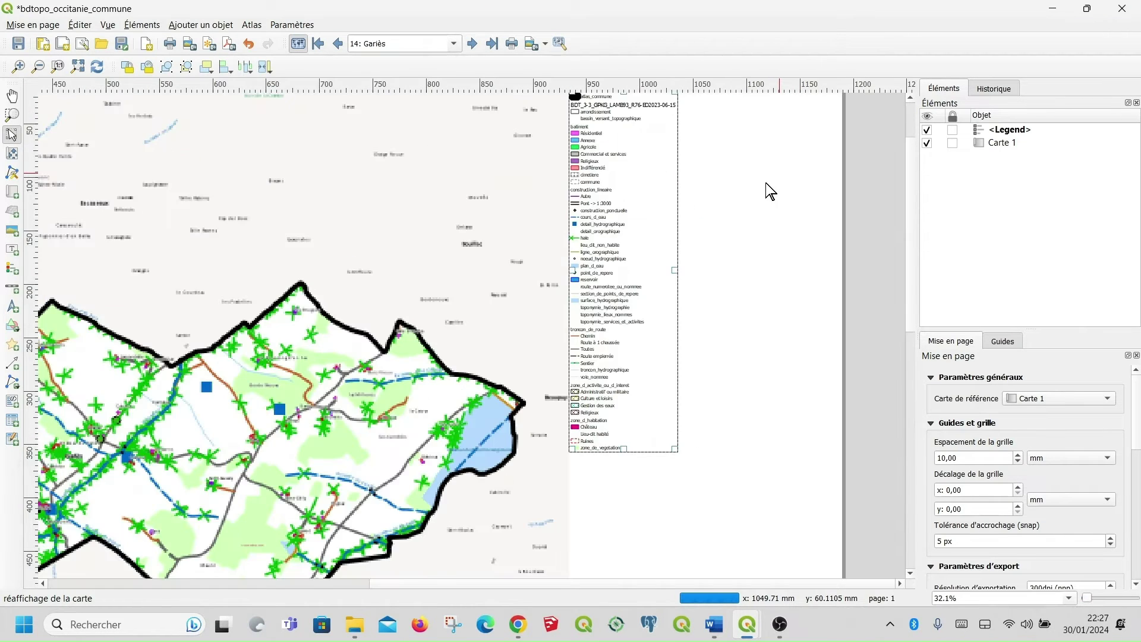
scroll(769, 192, "down", 1)
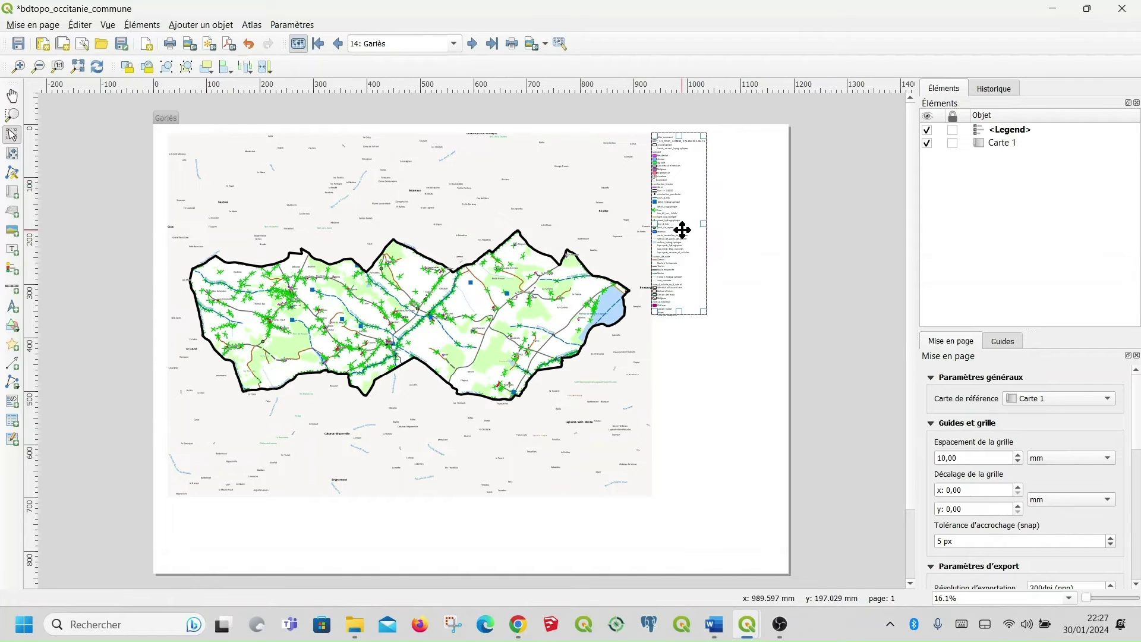
Move the legend farther from the map's edge and check it on the atlas pages Auty and Lacapelle-Livron.
left_click_drag(682, 230, 713, 229)
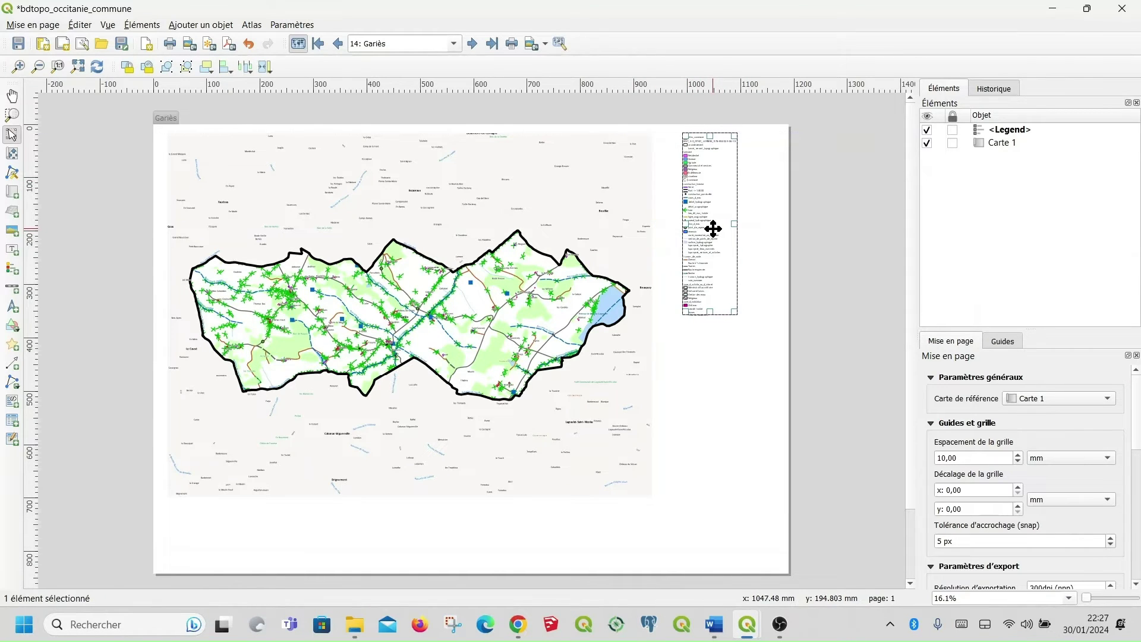
left_click(454, 44)
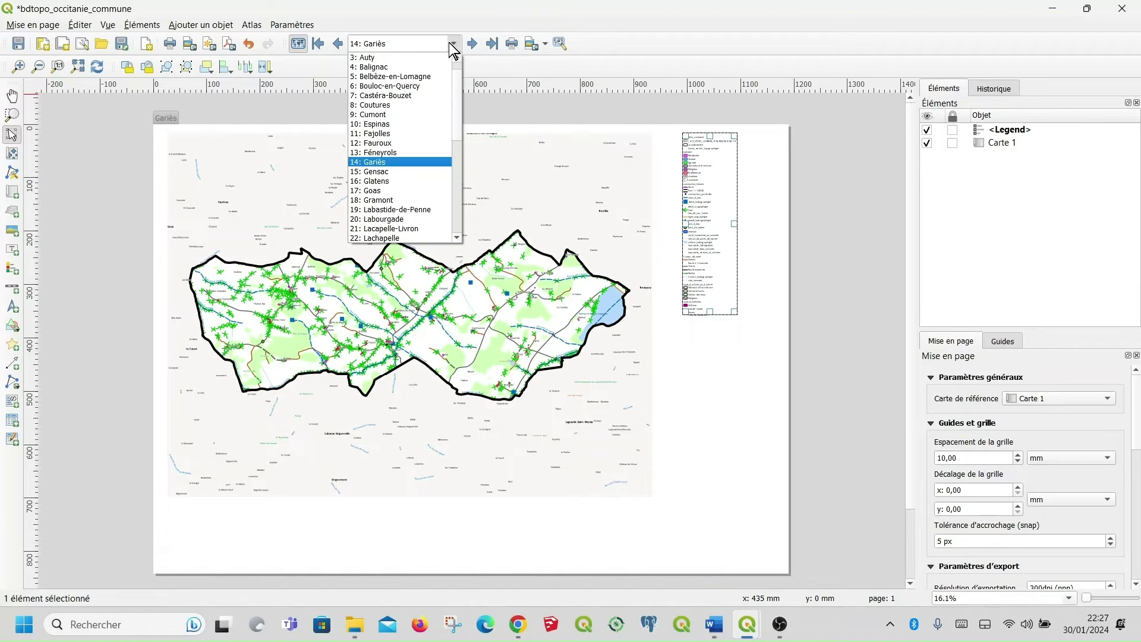
key("Escape")
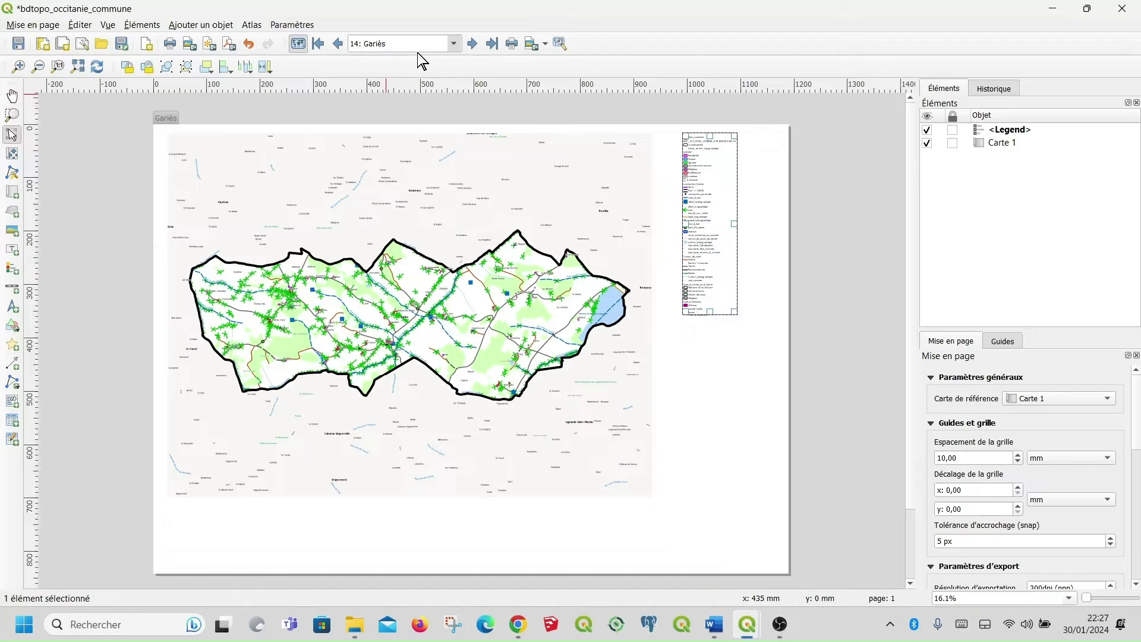
type("3")
key("Return")
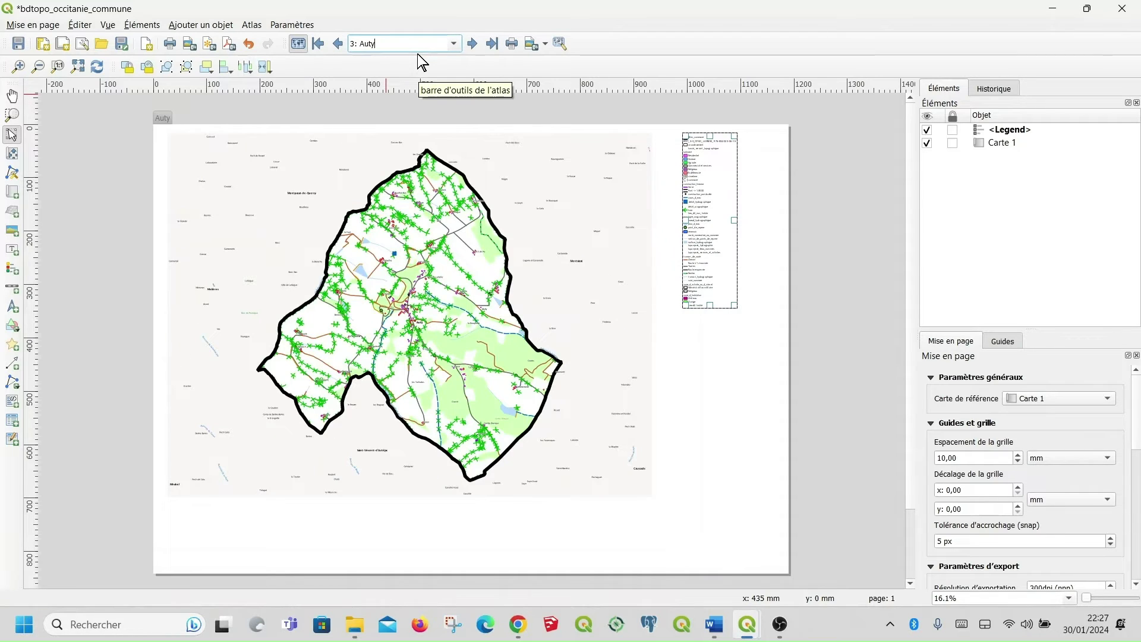
left_click(454, 44)
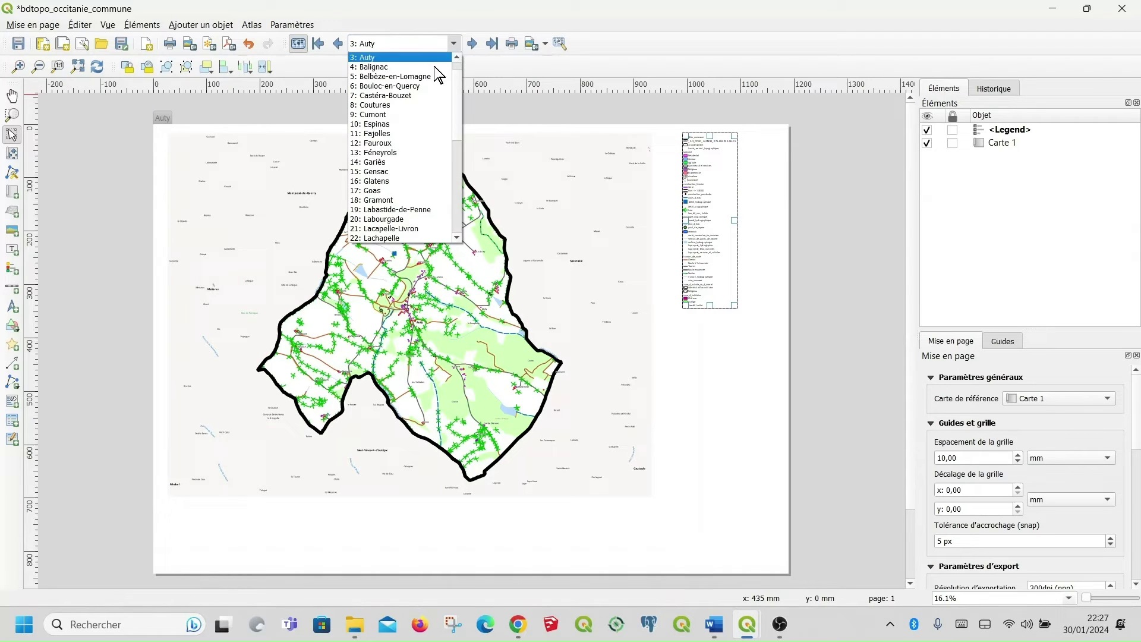
left_click(421, 229)
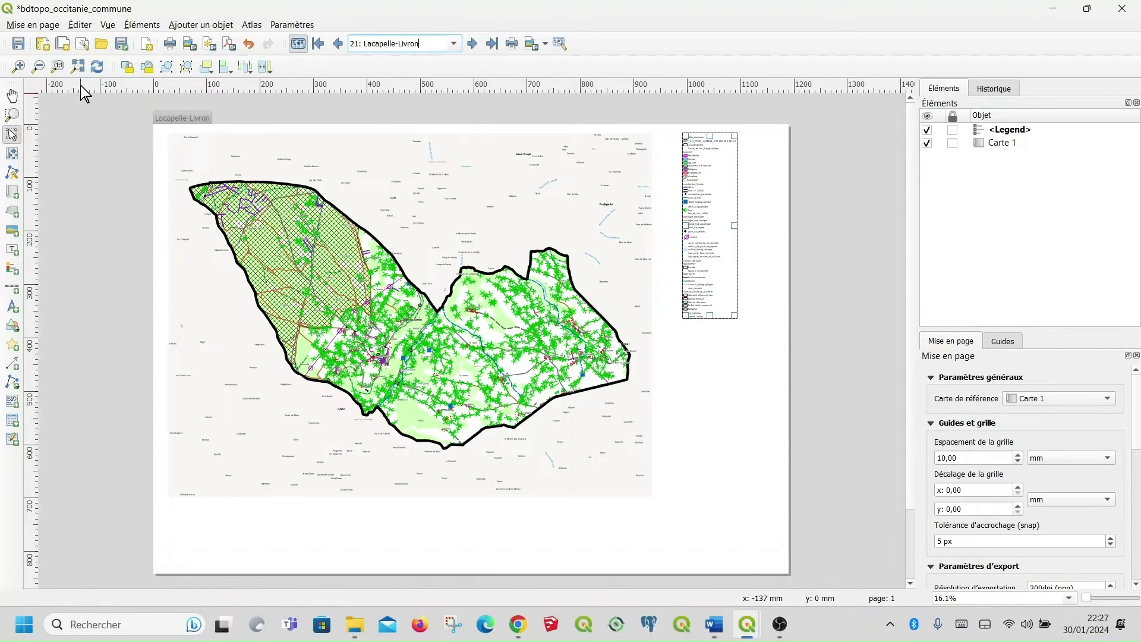
Add a label about 190 mm wide and 70 mm high below the legend and clear its default text.
left_click(14, 252)
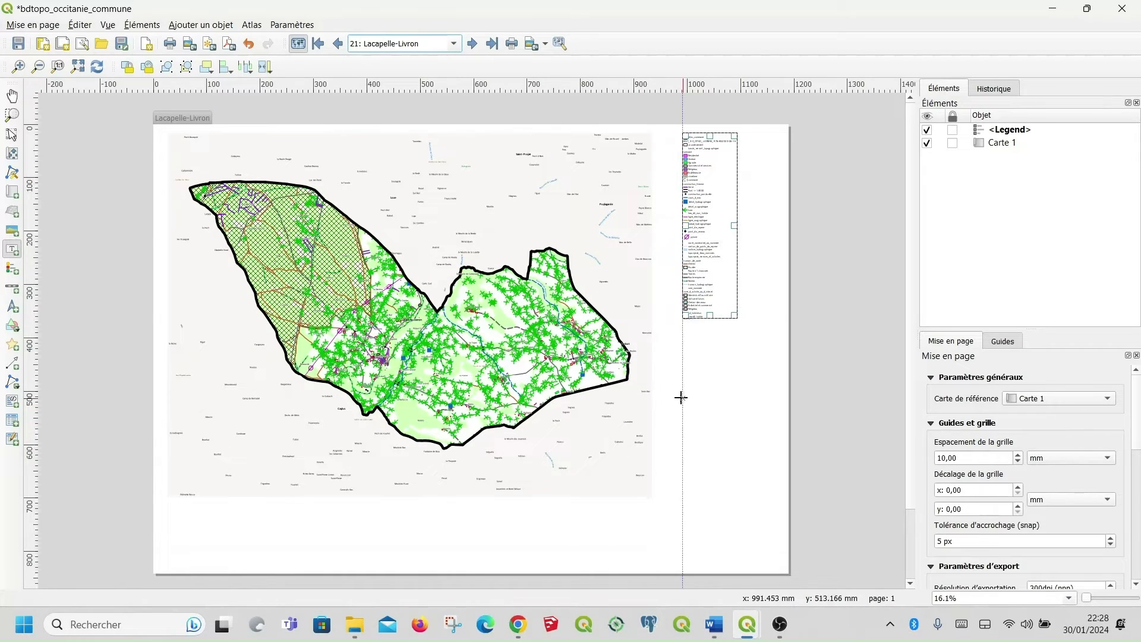
left_click_drag(672, 356, 773, 395)
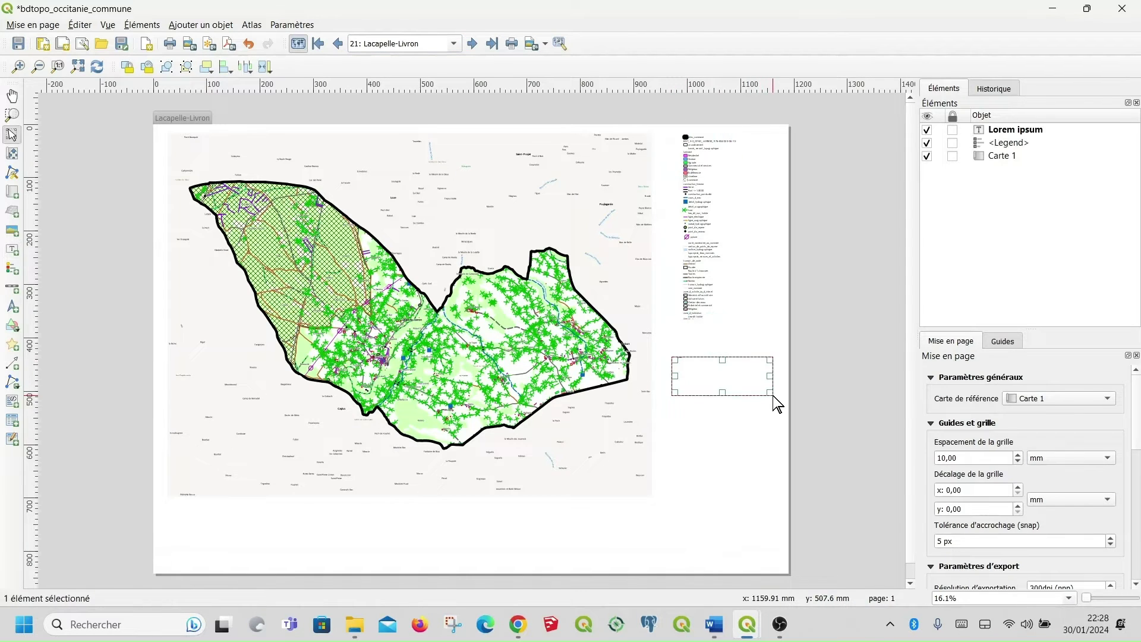
right_click(743, 386)
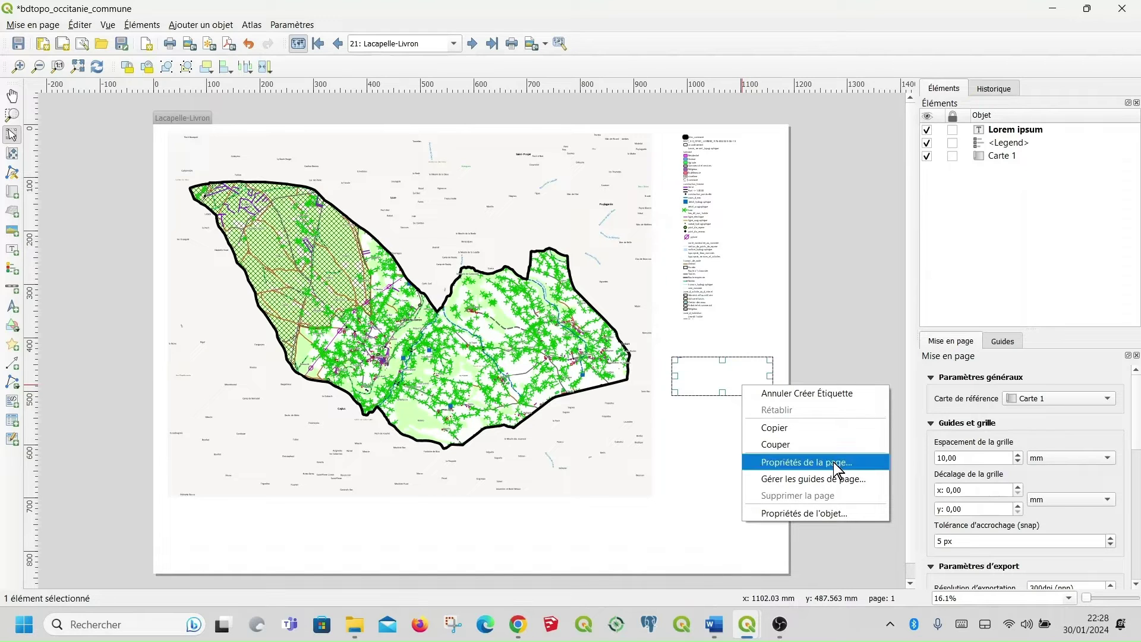
left_click(843, 511)
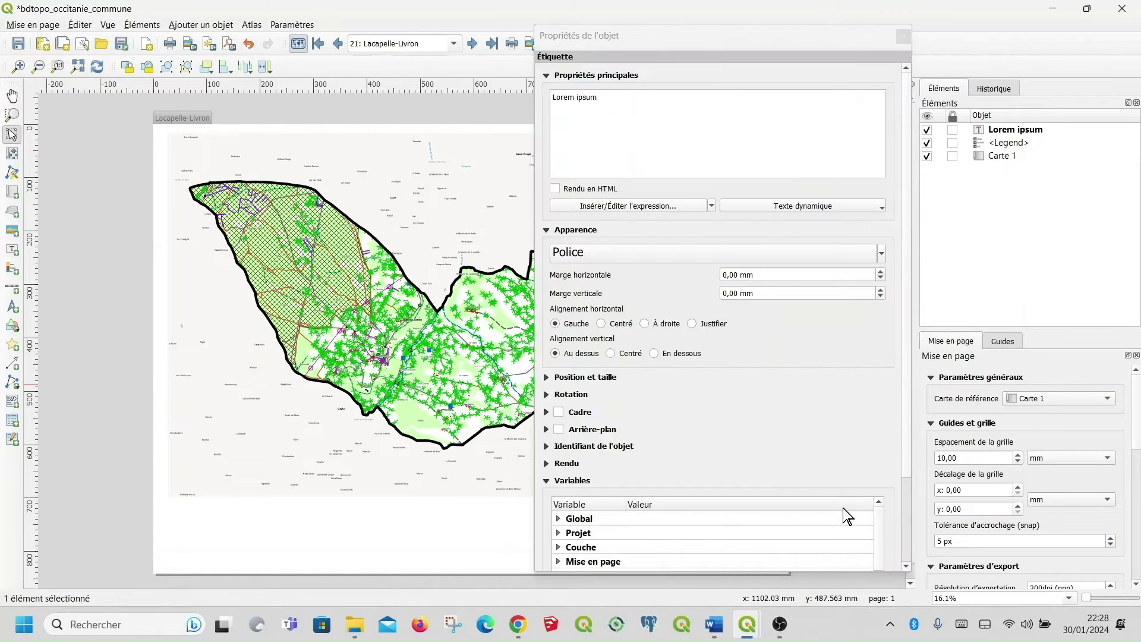
left_click_drag(605, 99, 501, 103)
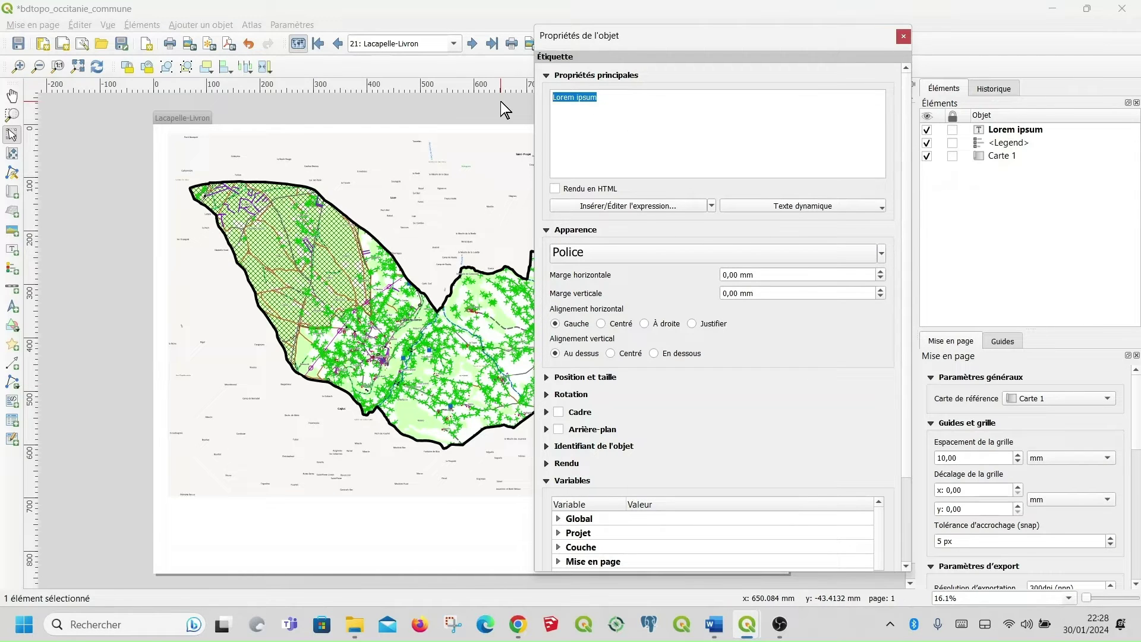
key("Delete")
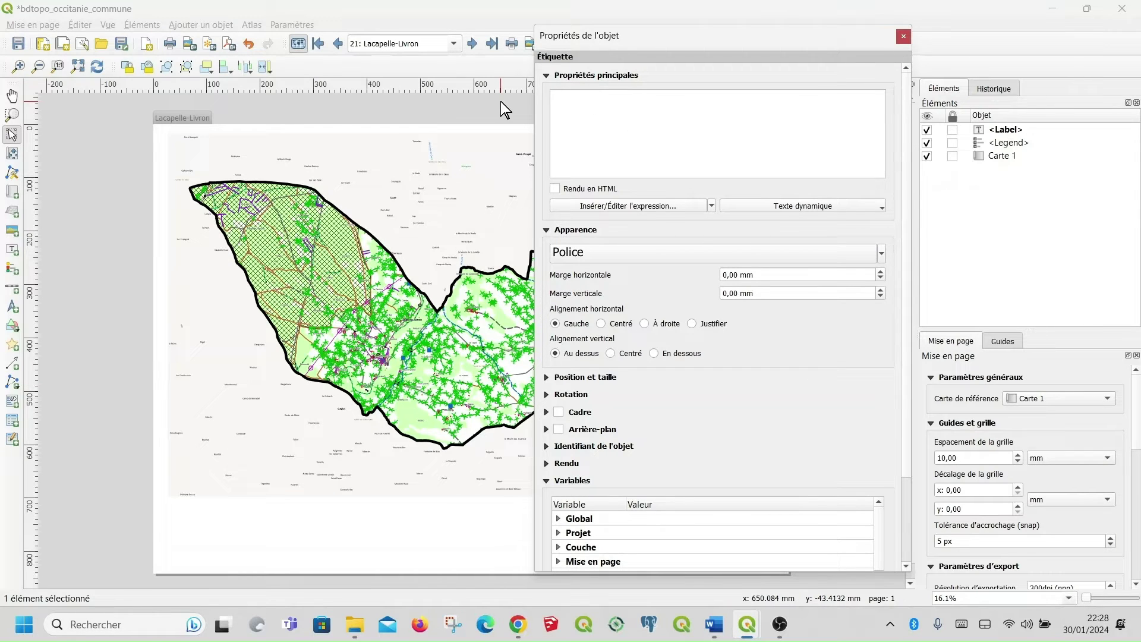
Insert the commune layer's nom_officiel field as a dynamic expression for the label's text.
left_click(612, 208)
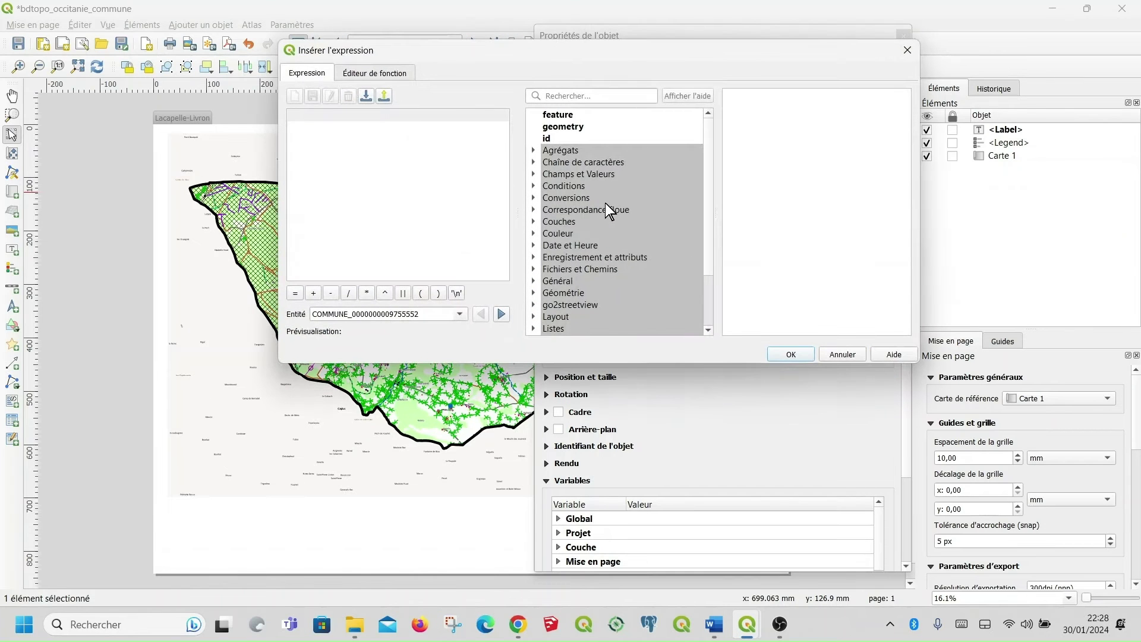
left_click(534, 174)
scroll(588, 214, "down", 1)
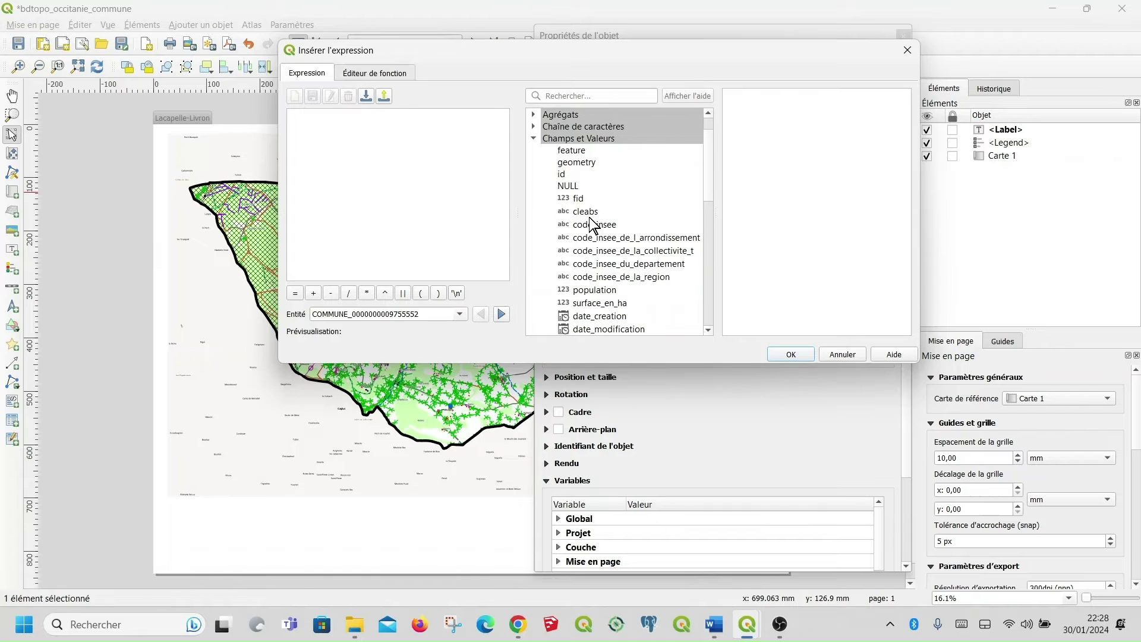
scroll(612, 246, "down", 4)
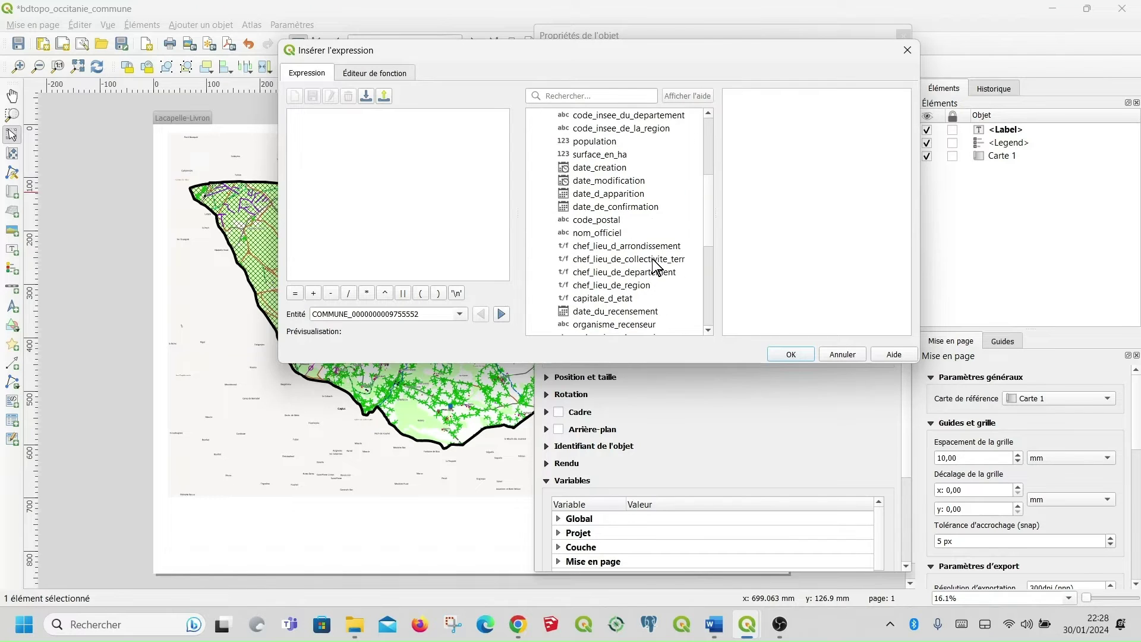
left_click(629, 233)
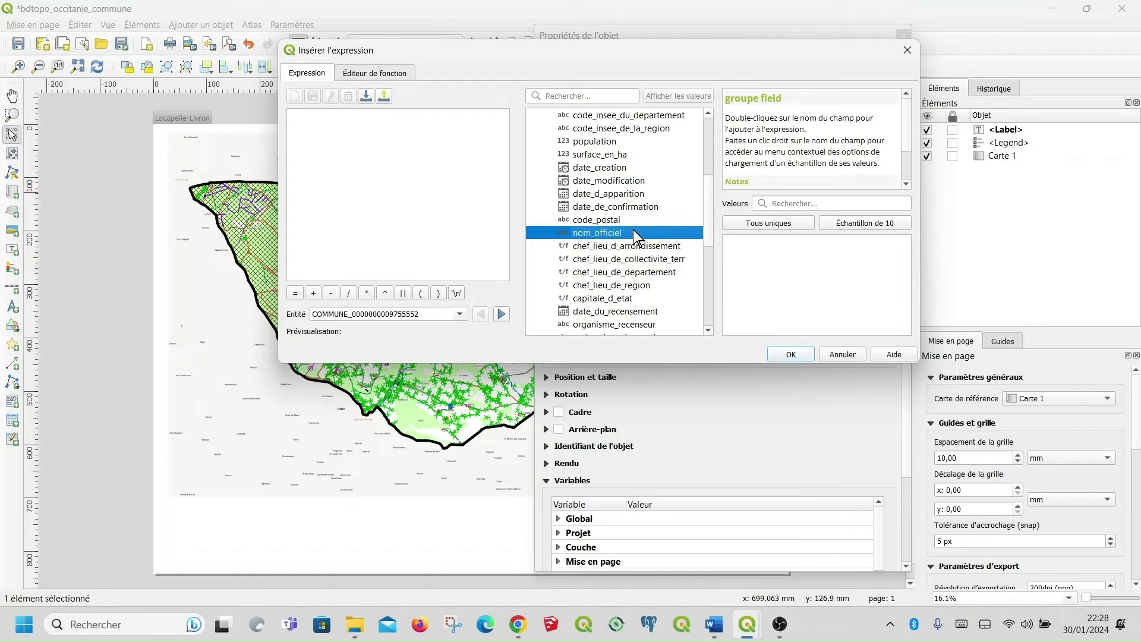
double_click(633, 230)
left_click(791, 354)
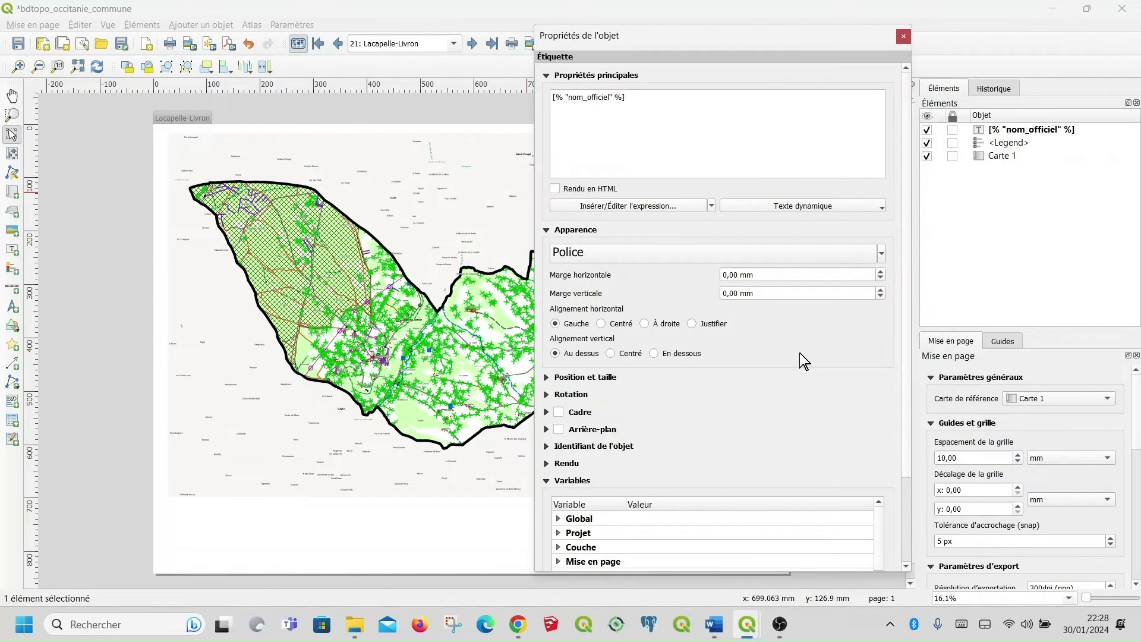
left_click(903, 37)
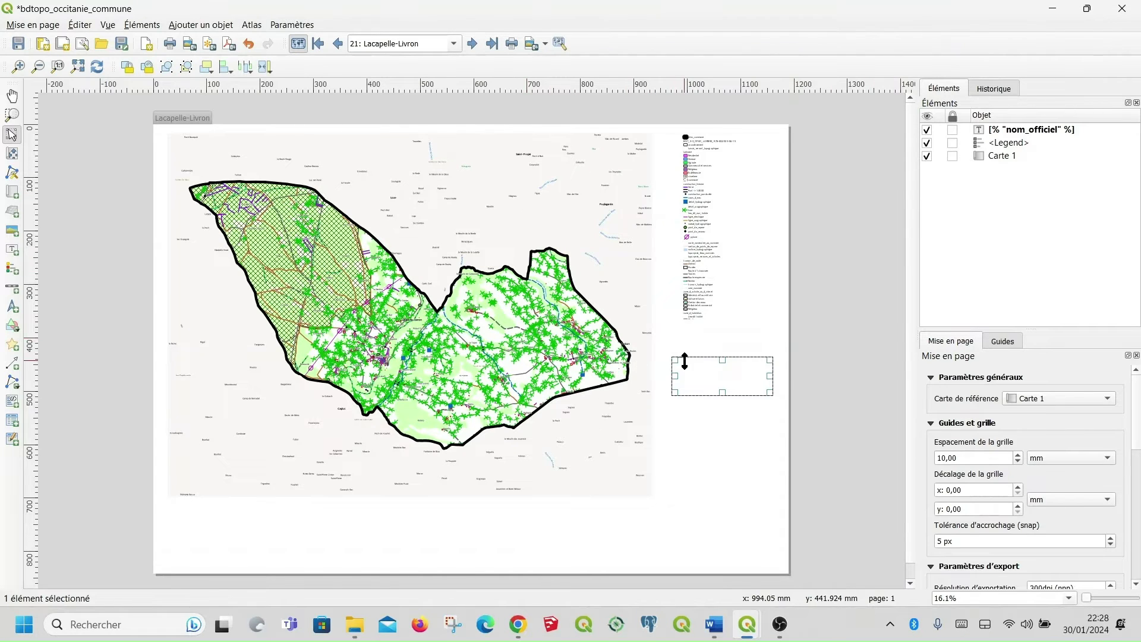
Inspect the commune name label up close and increase its font size so it is legible at full-page view.
scroll(678, 357, "up", 1)
scroll(694, 353, "up", 2)
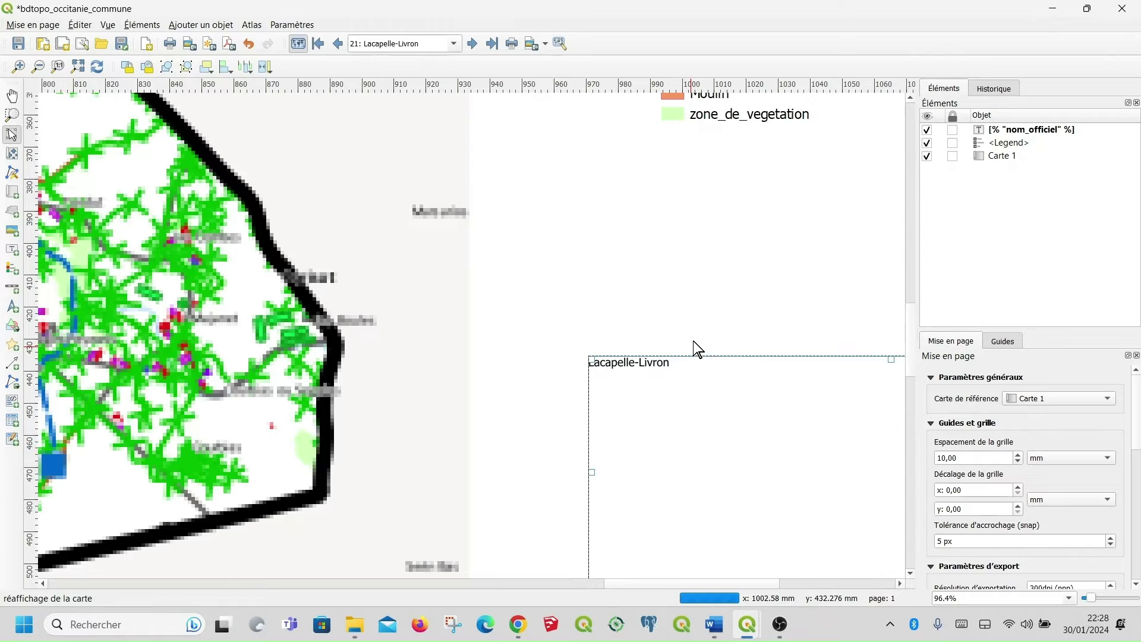
scroll(698, 350, "up", 1)
scroll(698, 350, "down", 2)
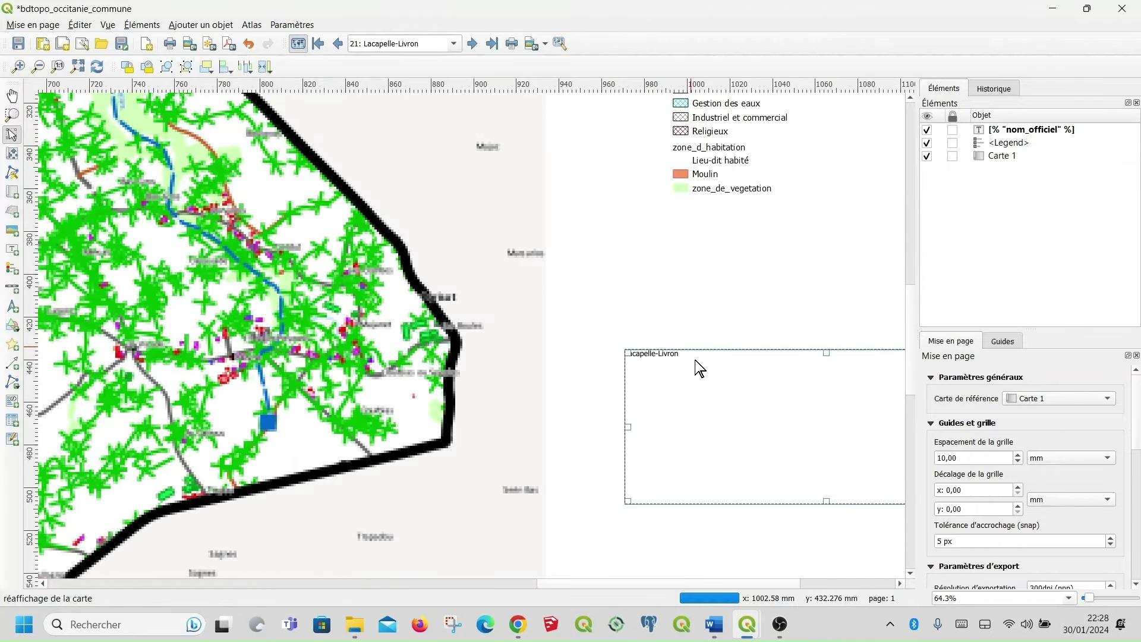
scroll(725, 351, "down", 3)
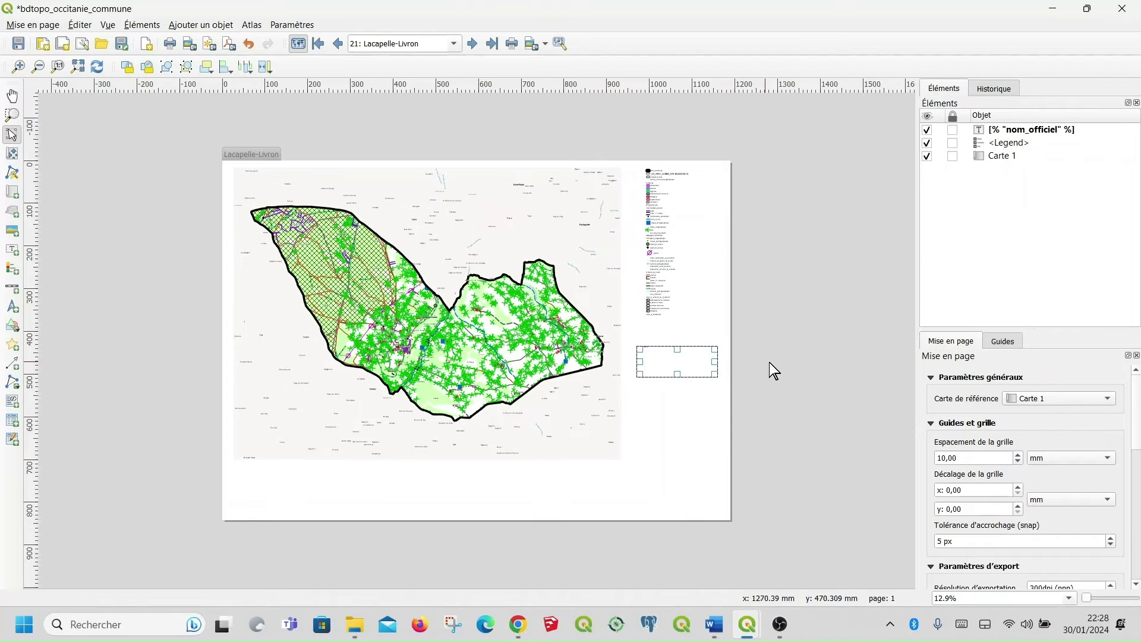
right_click(651, 371)
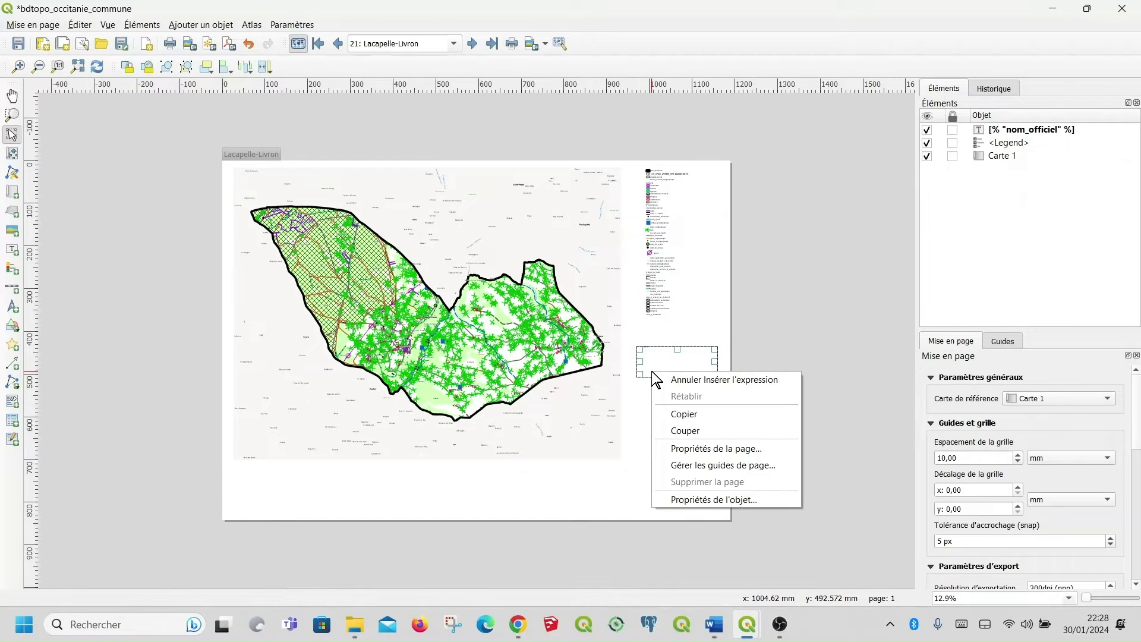
left_click(747, 497)
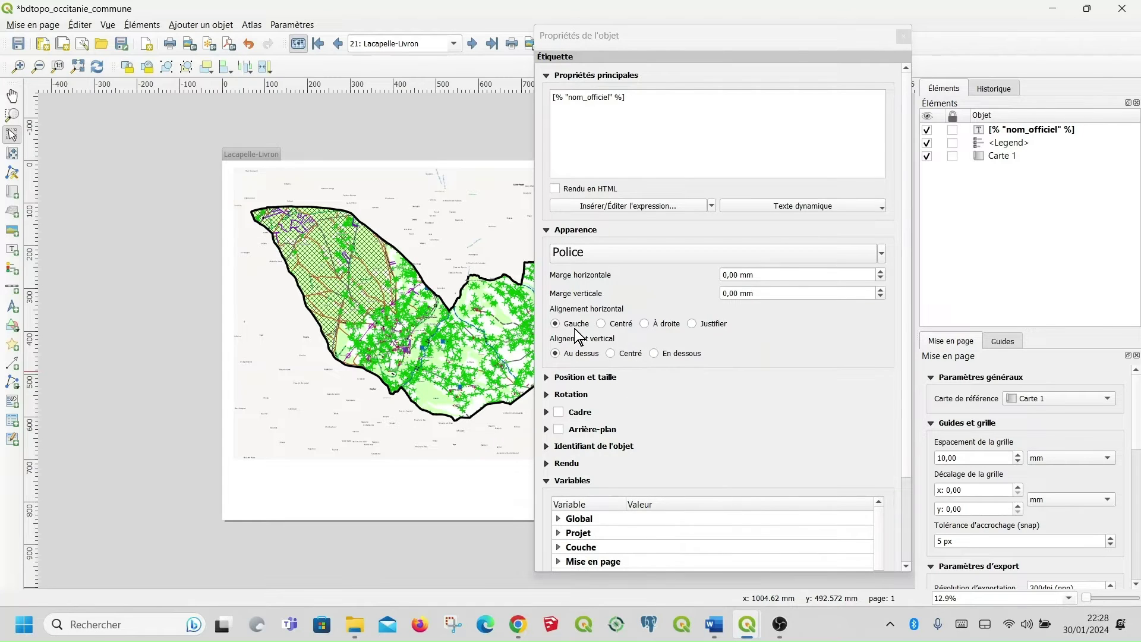
left_click(812, 258)
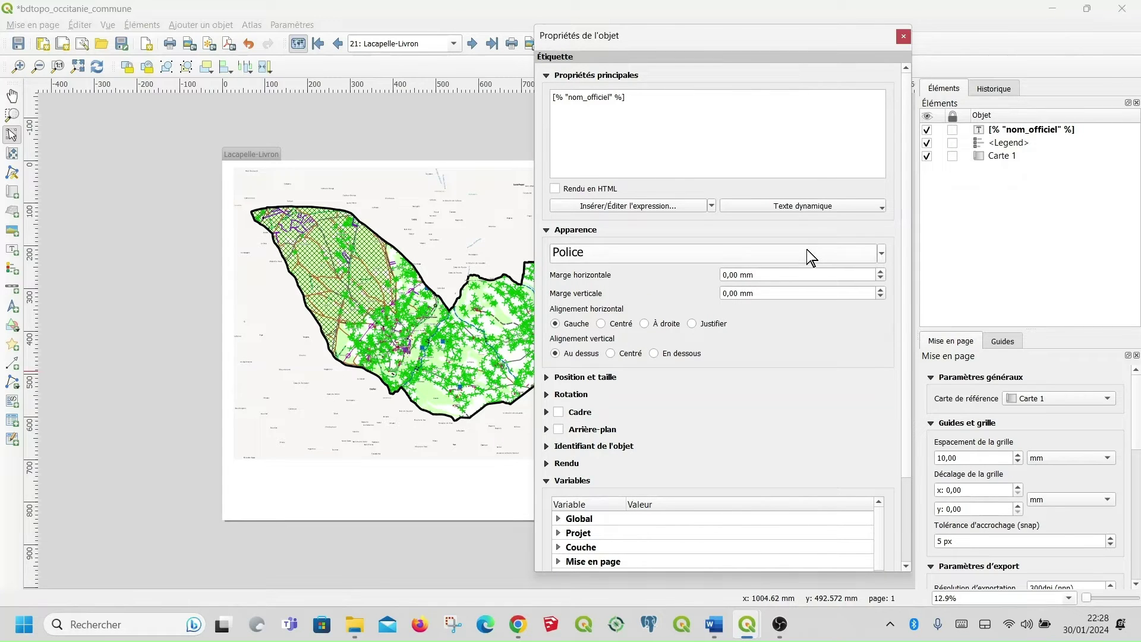
left_click(811, 257)
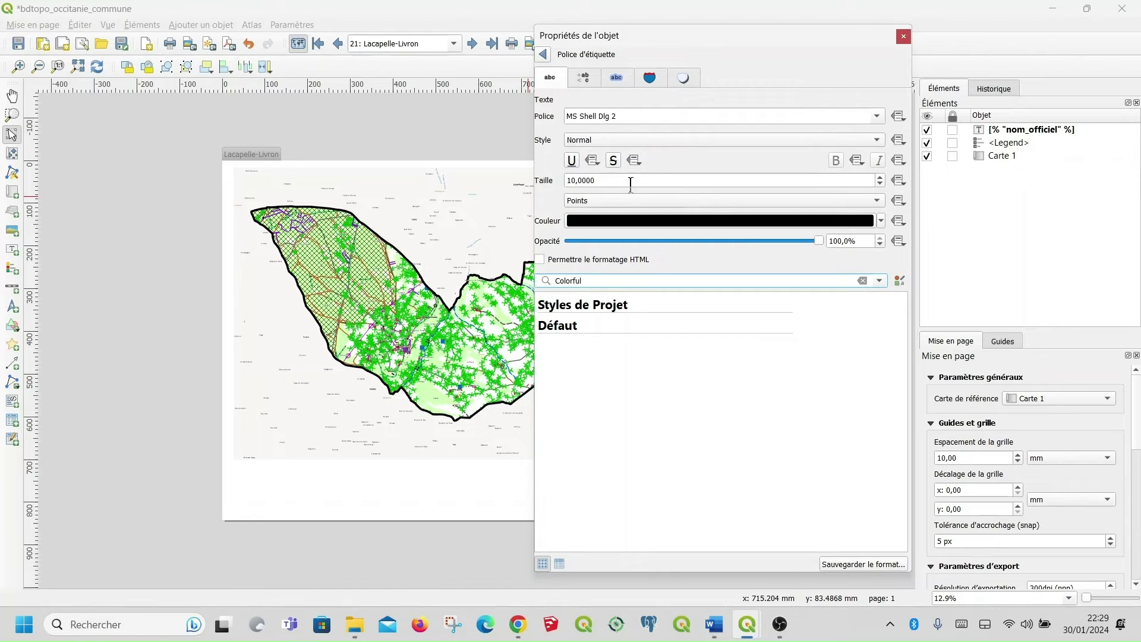
left_click_drag(617, 182, 566, 182)
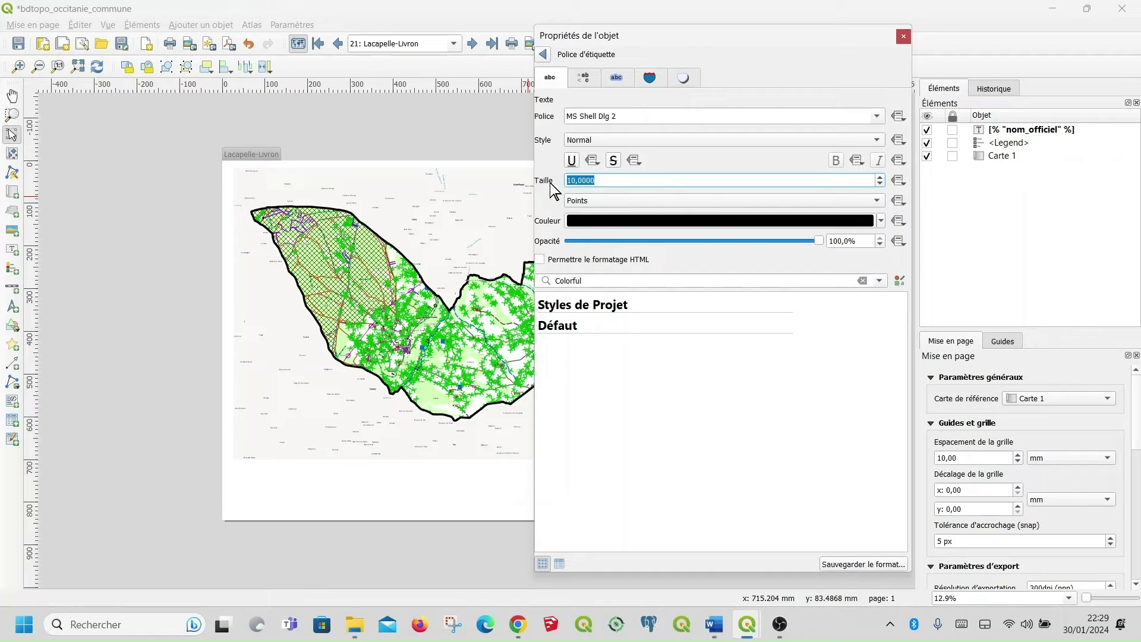
type("5")
left_click(903, 39)
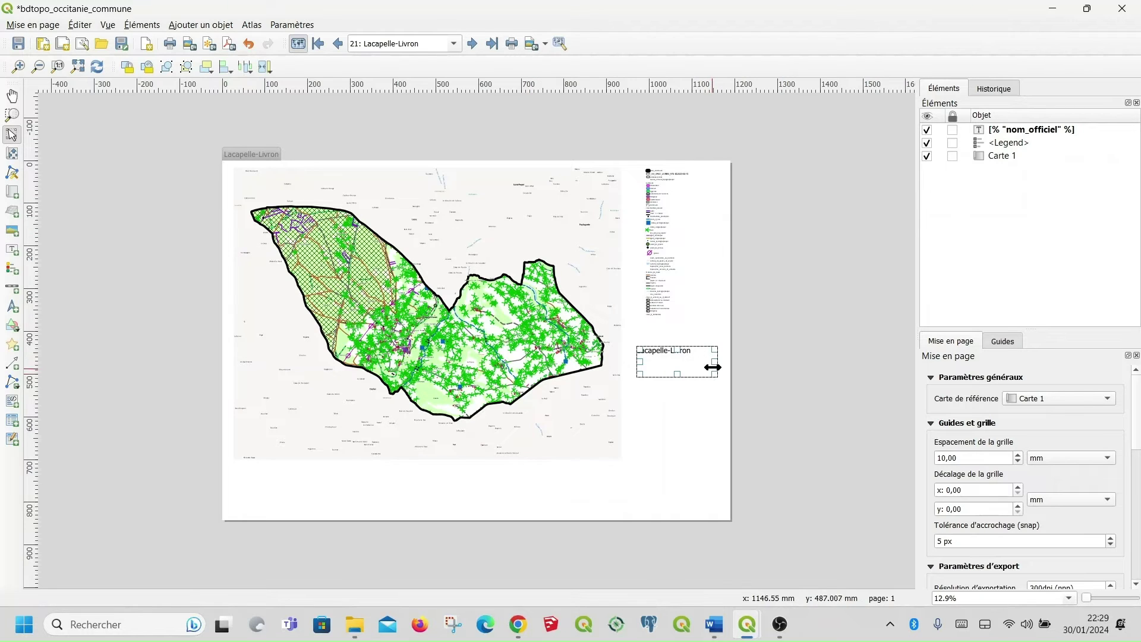
Append the text separator '-' after "nom_officiel" in the commune name label's expression using the || operator.
left_click(701, 328)
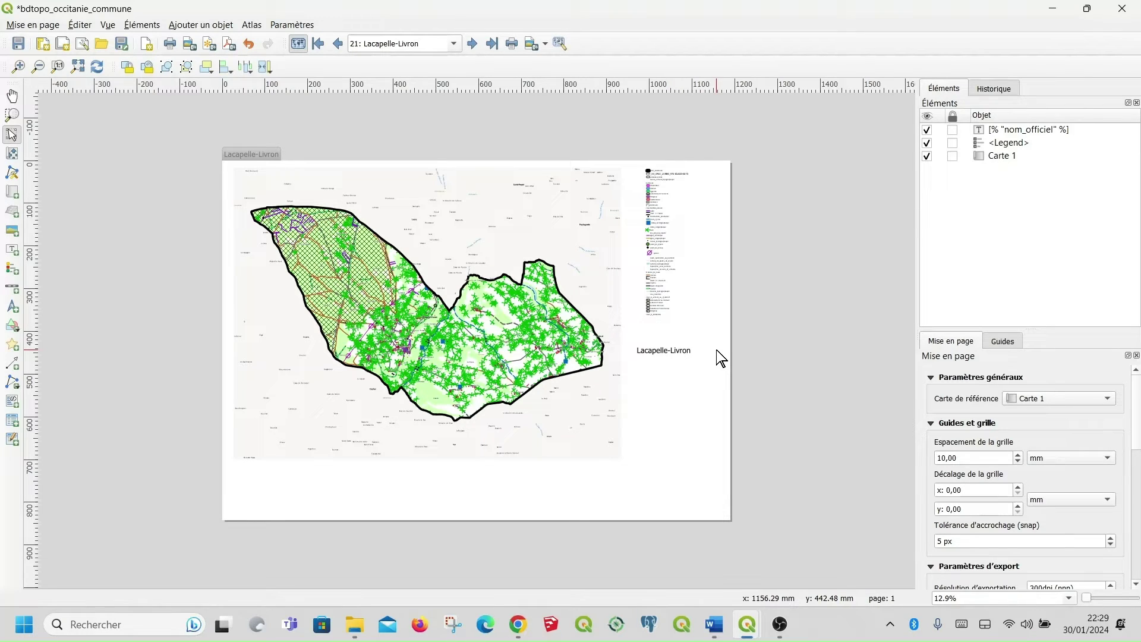
left_click(684, 359)
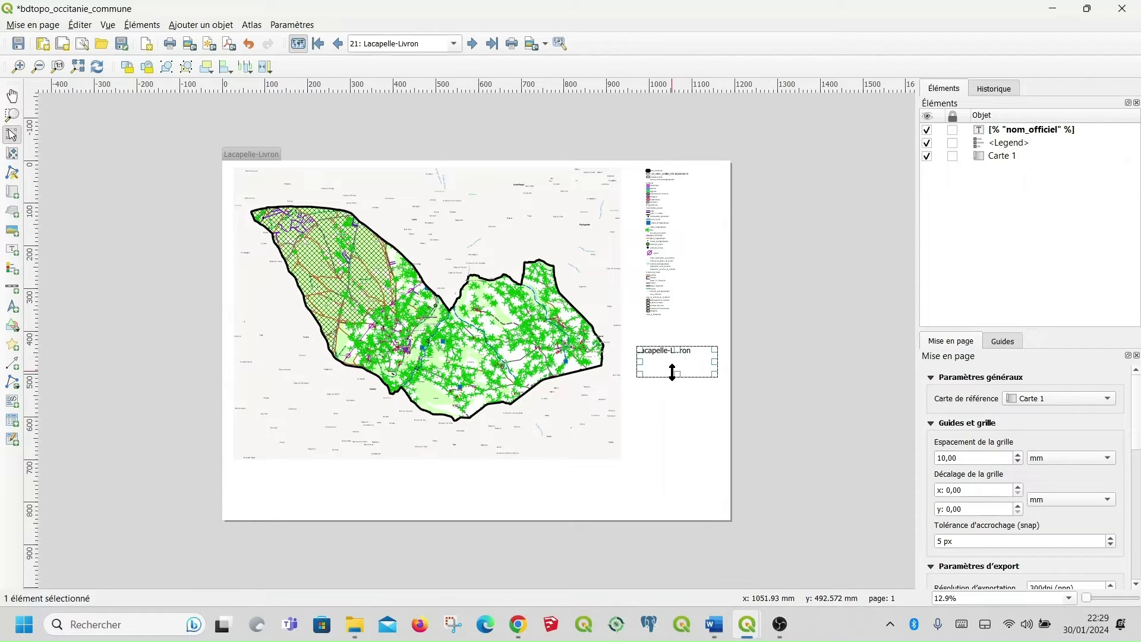
right_click(678, 362)
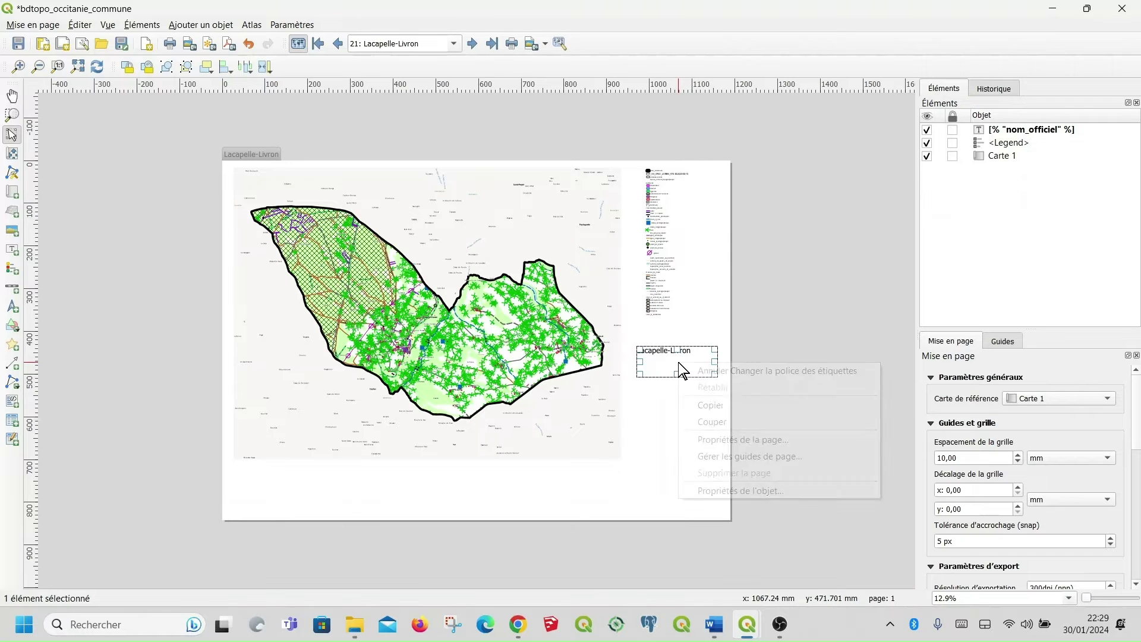
left_click(742, 492)
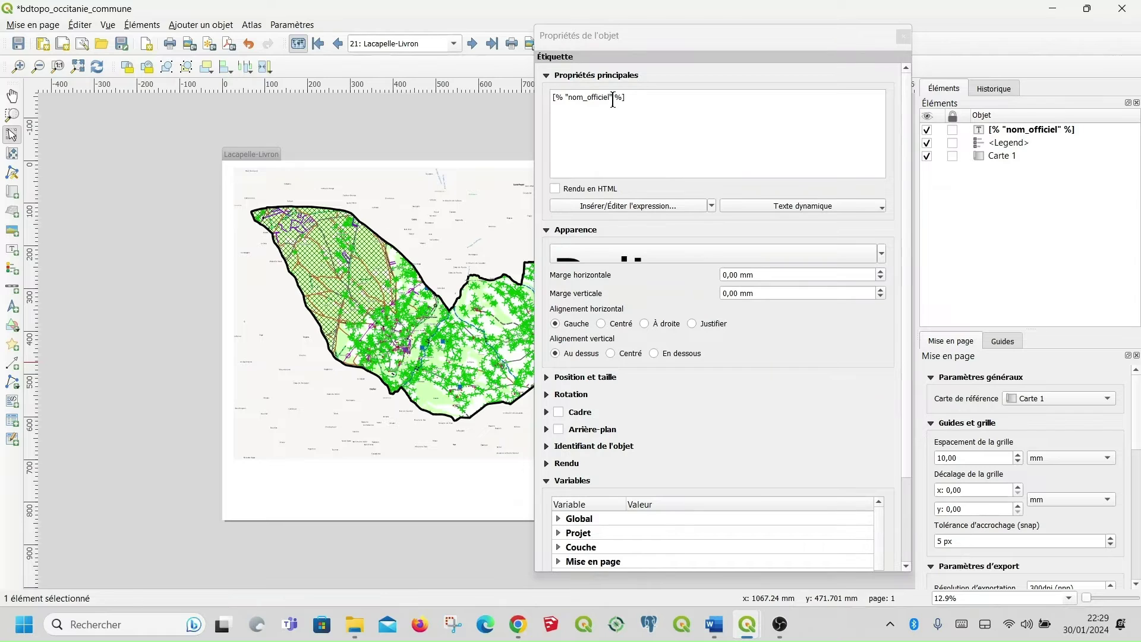
left_click_drag(642, 98, 511, 95)
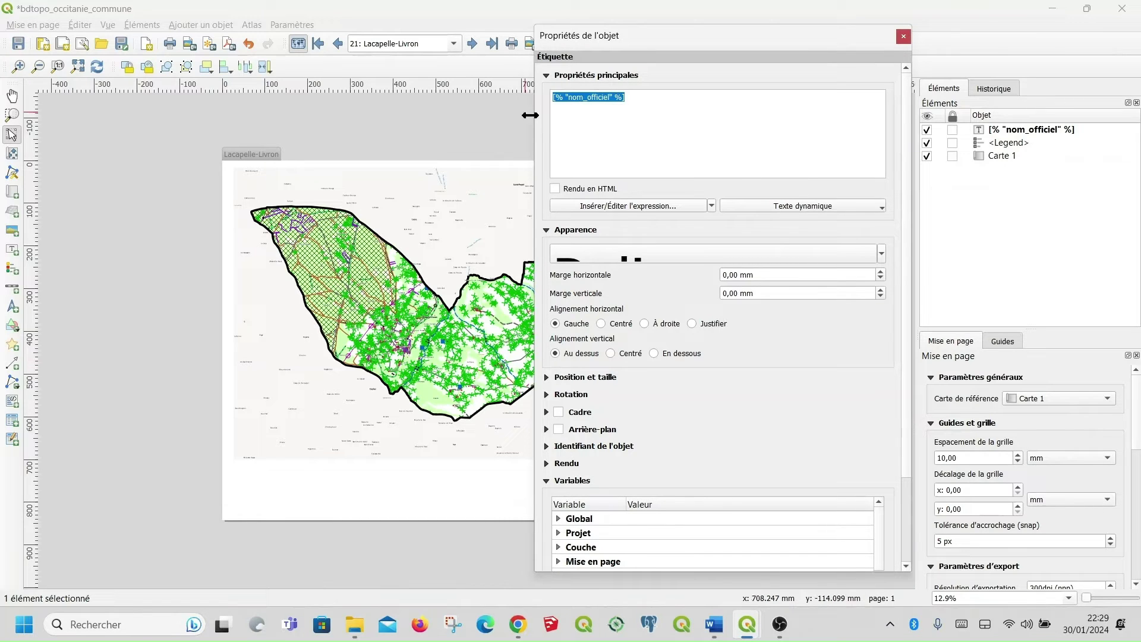
left_click(684, 206)
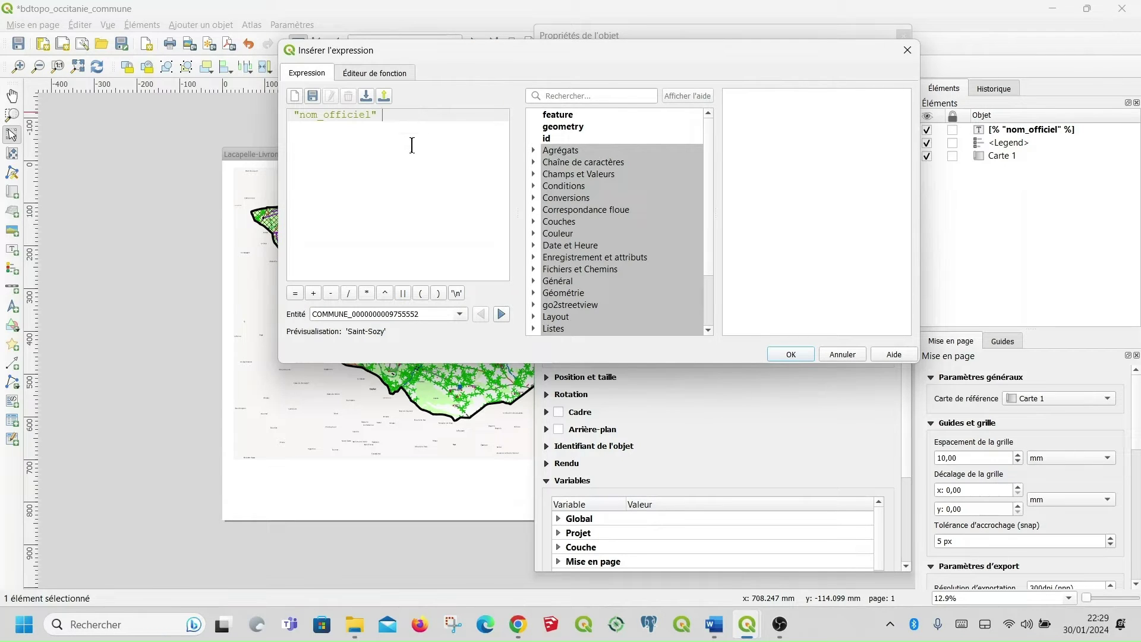
left_click(403, 293)
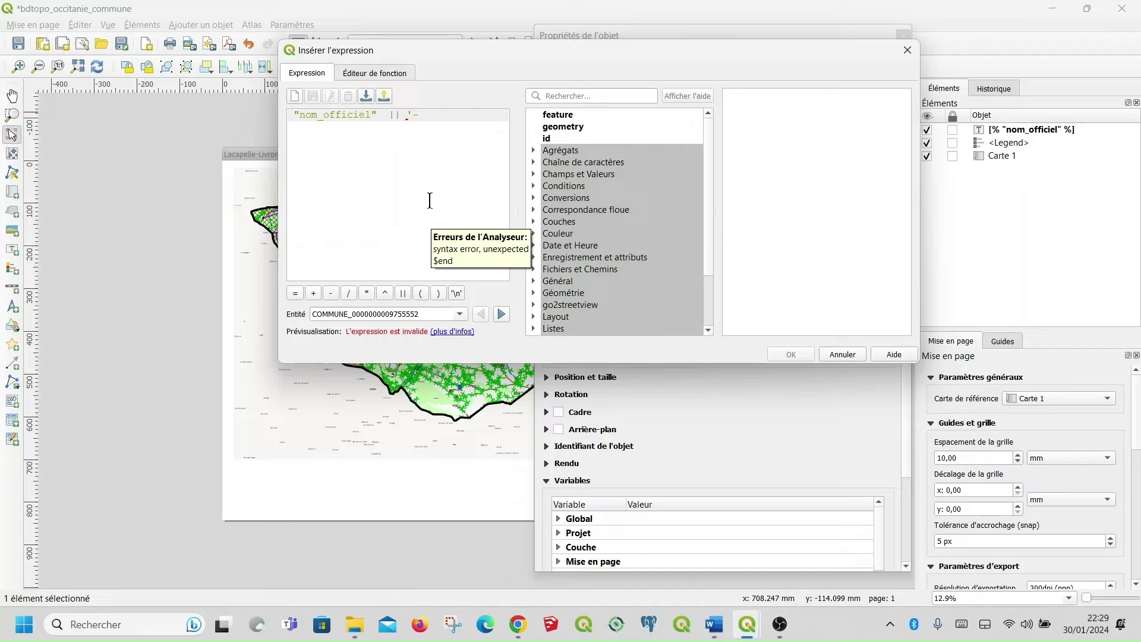
type("'")
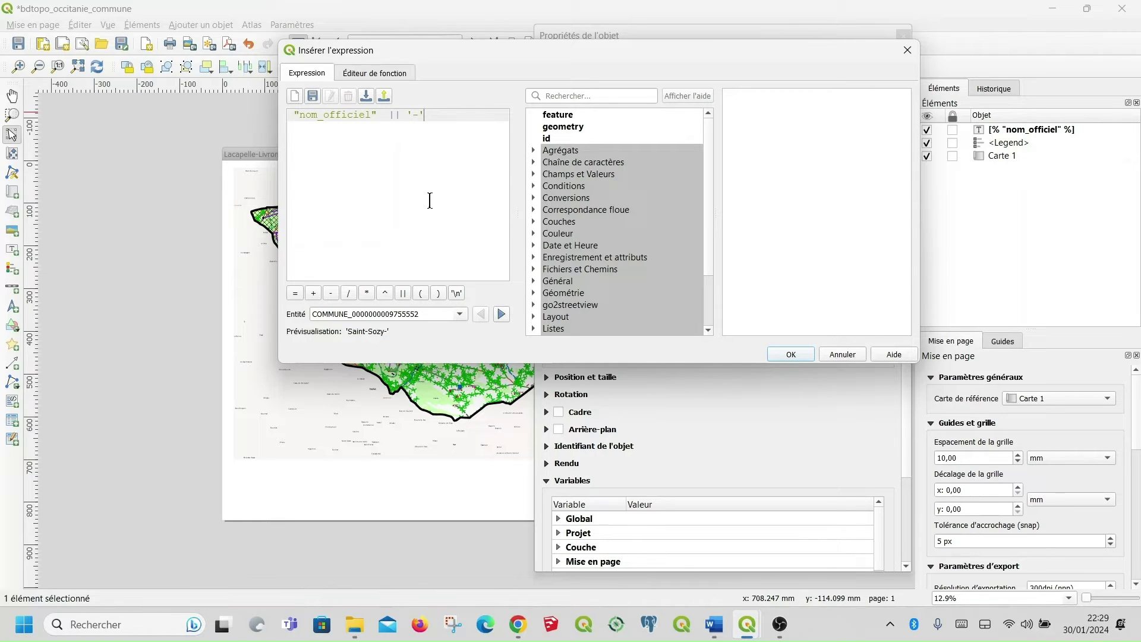
Concatenate the code_insee field after the '-' separator and apply the expression to the label.
left_click(403, 292)
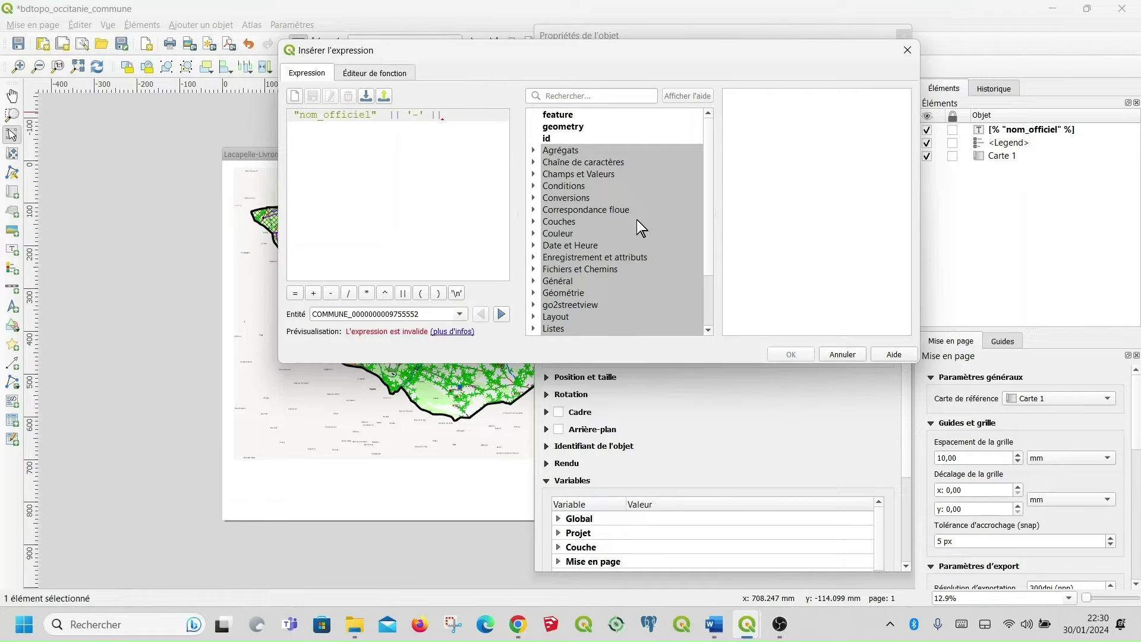
left_click(533, 173)
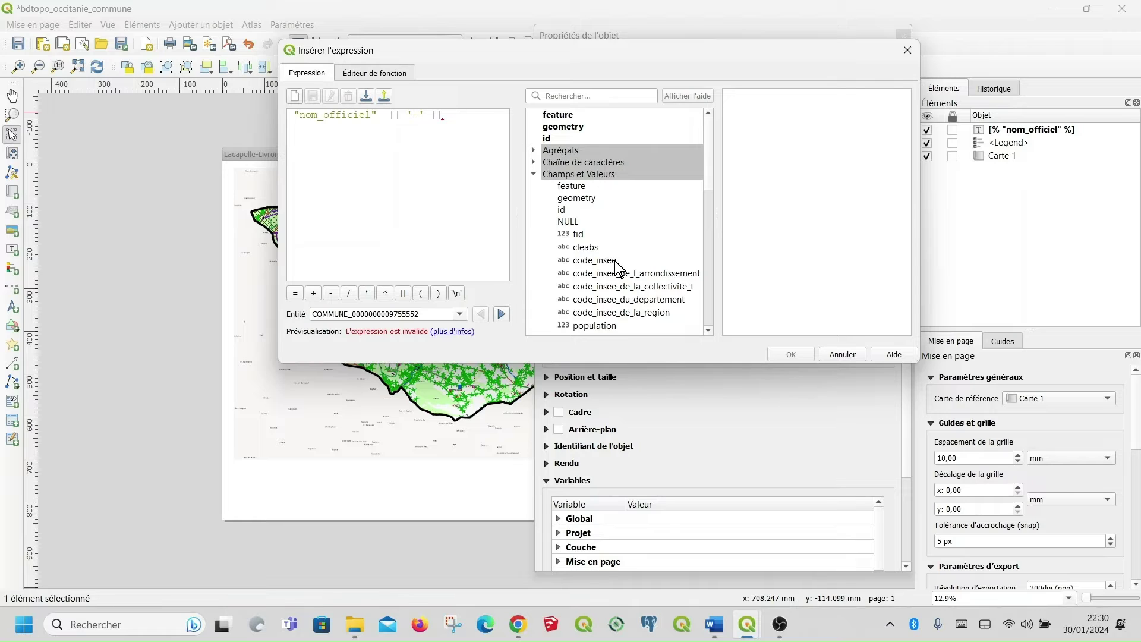
scroll(617, 263, "down", 1)
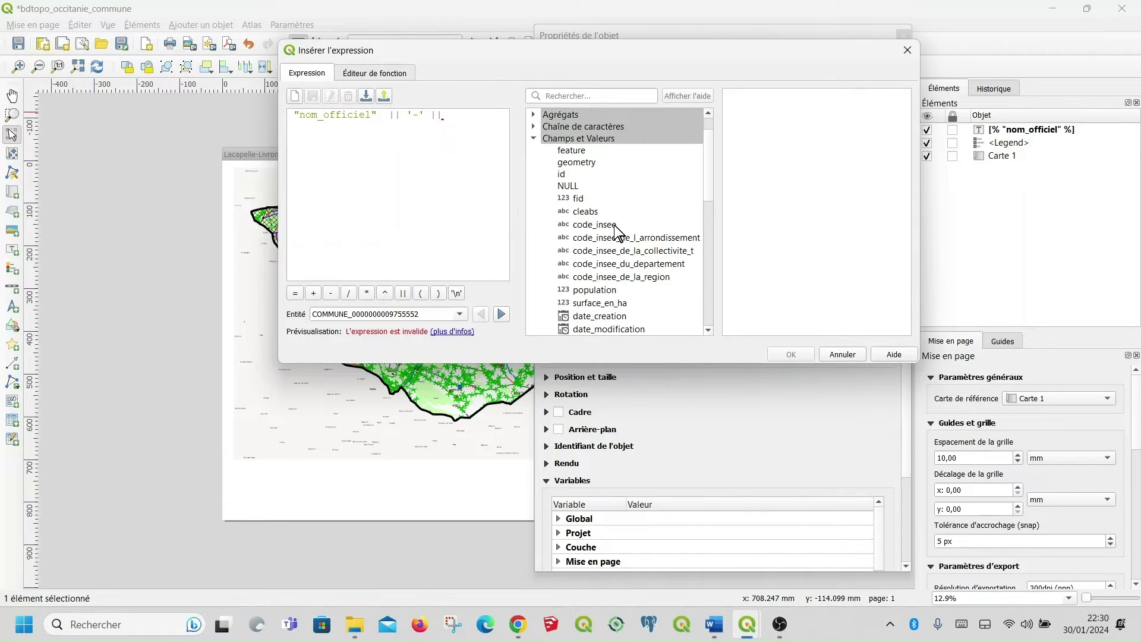
double_click(594, 224)
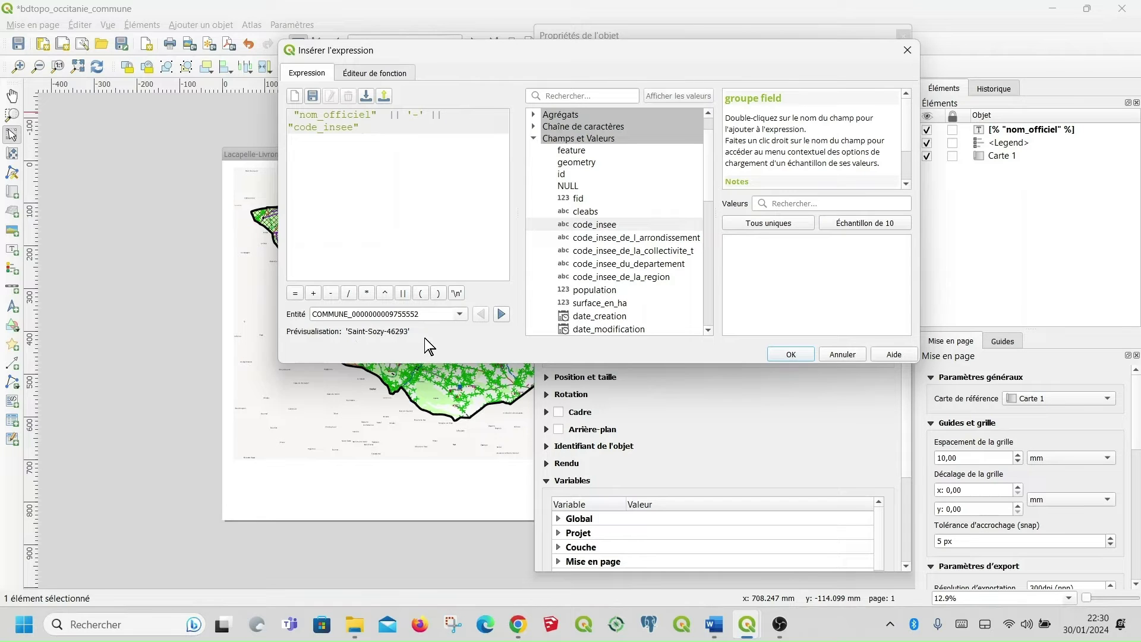
left_click(785, 353)
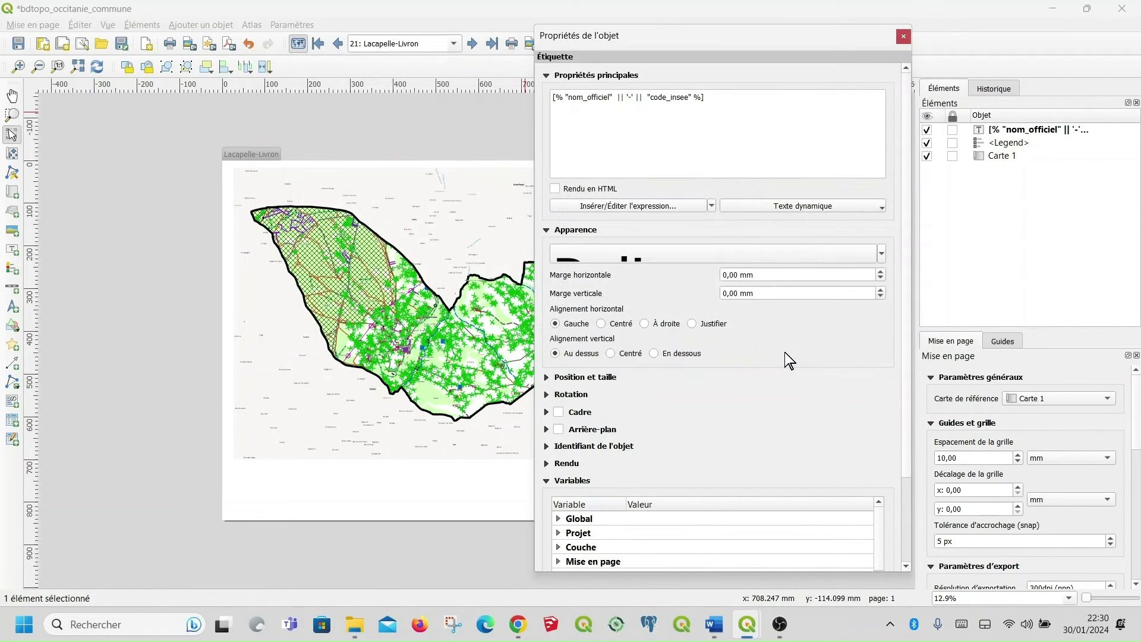
left_click(903, 37)
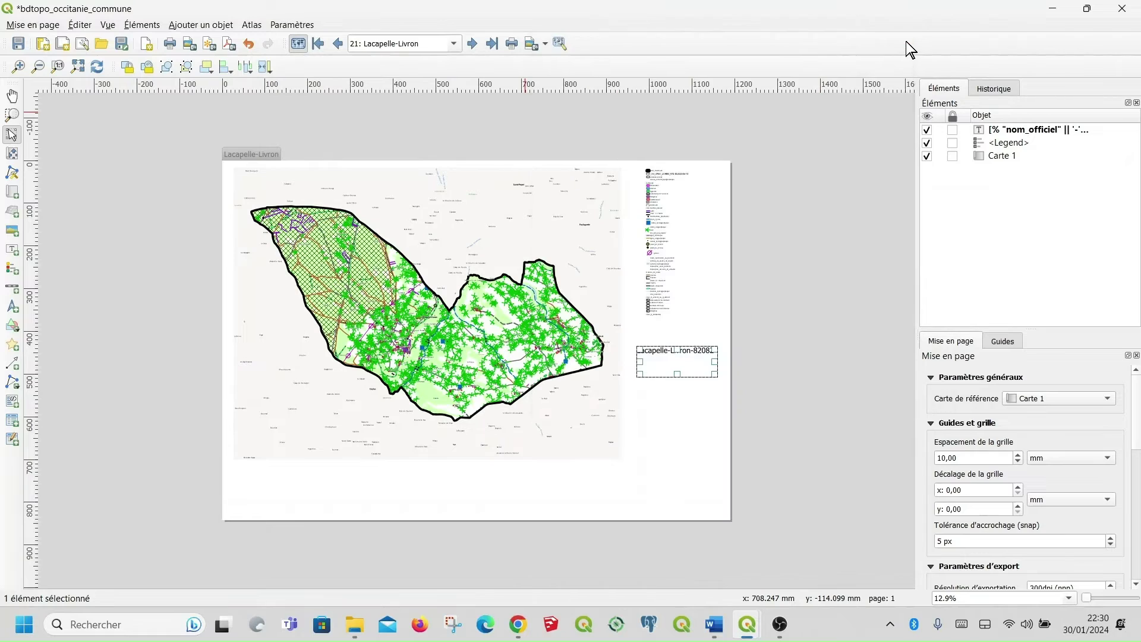
left_click(664, 420)
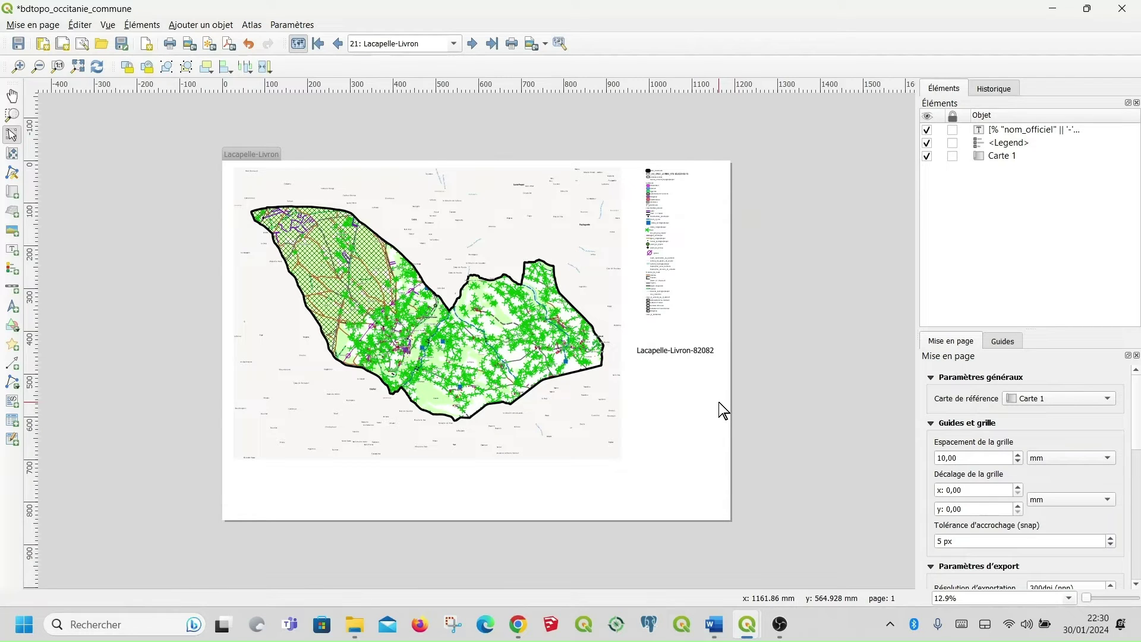
Add a scale bar for Carte 1 just below the commune label and set its units to Kilomètres.
left_click(12, 290)
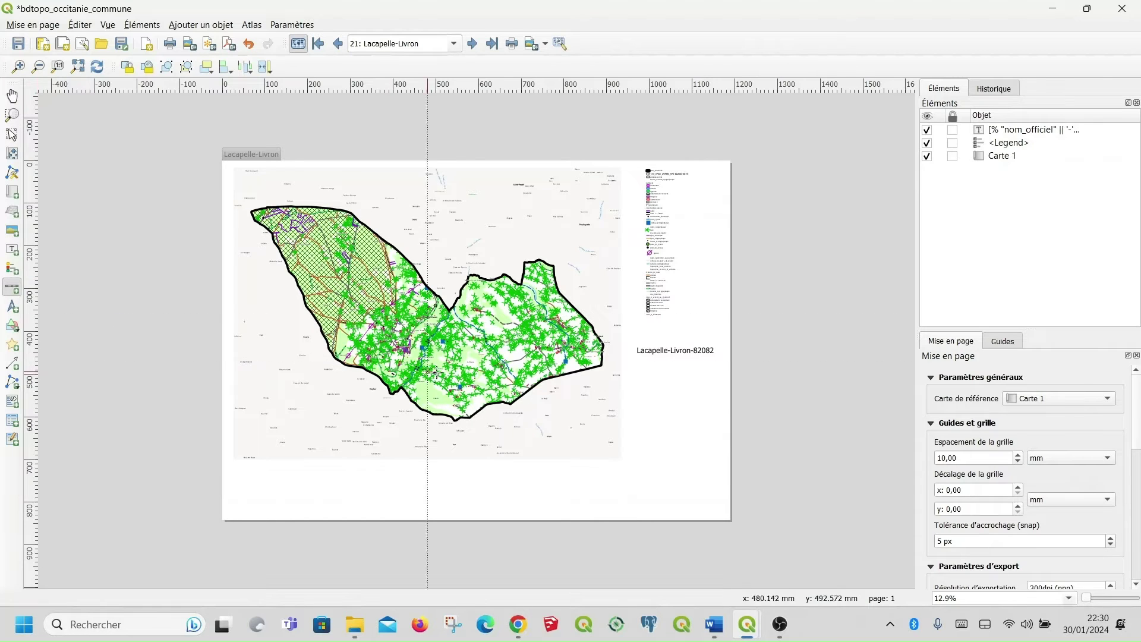
left_click_drag(636, 367, 722, 401)
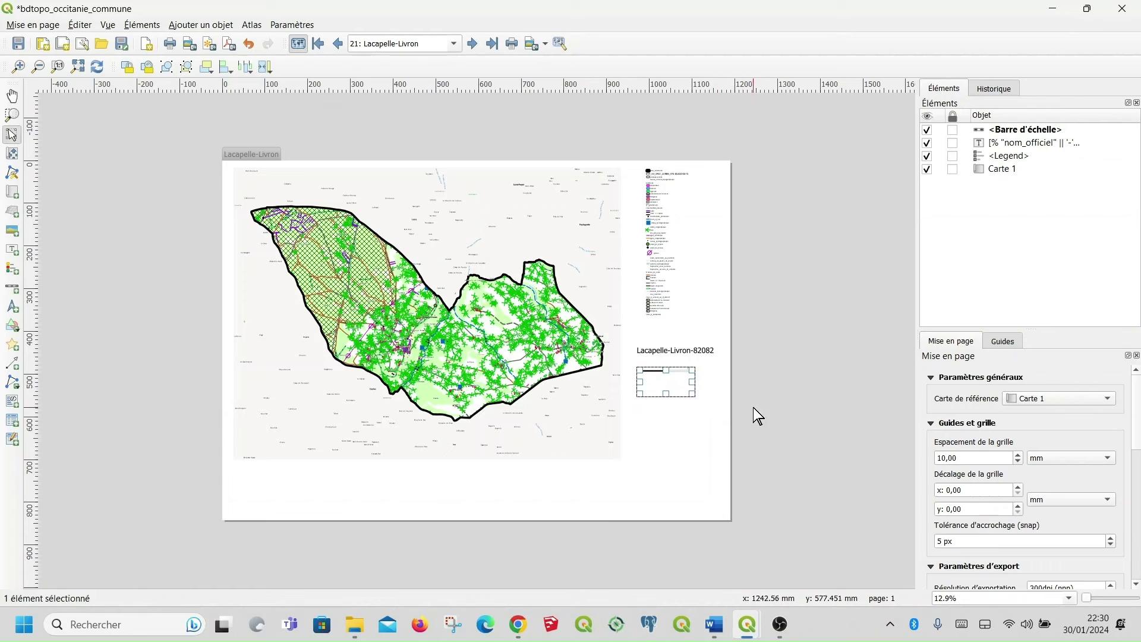
right_click(678, 388)
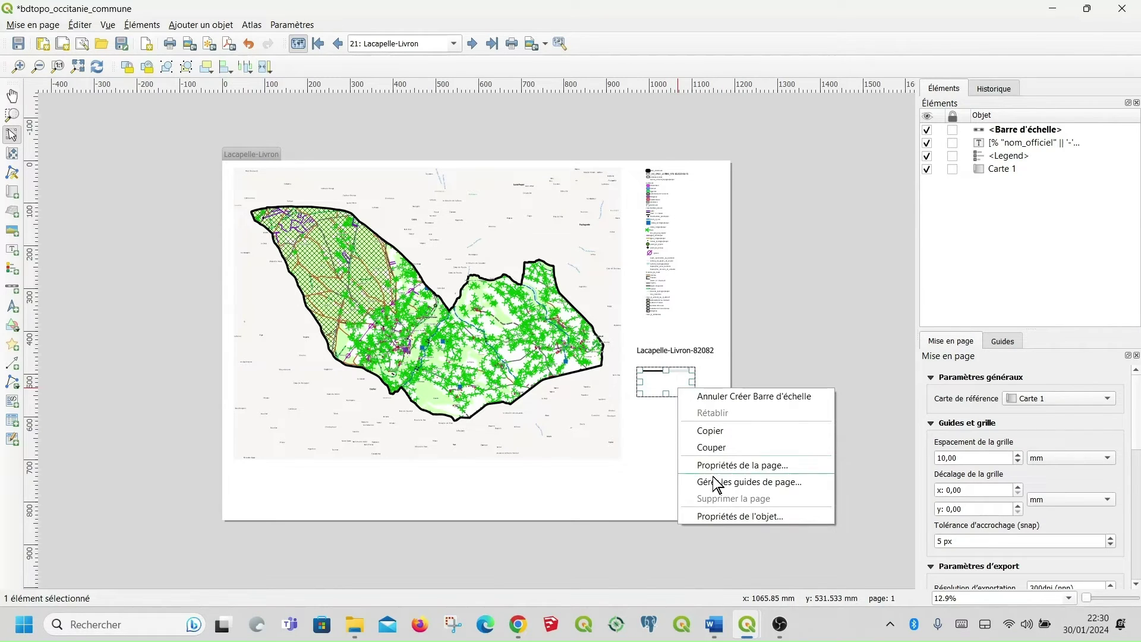
left_click(742, 509)
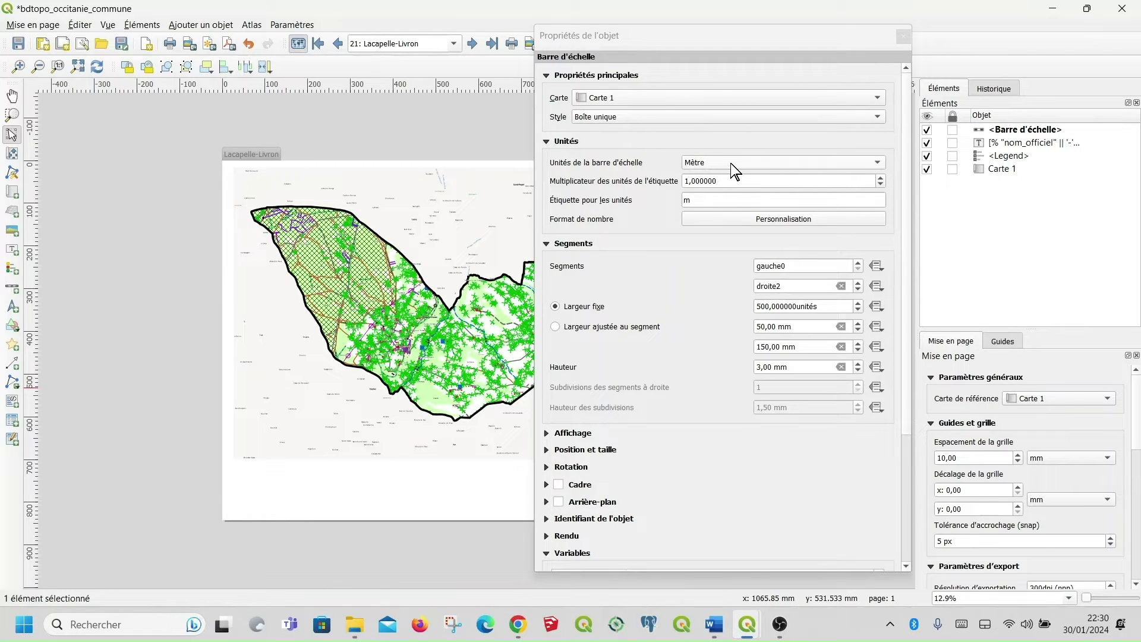
left_click(874, 165)
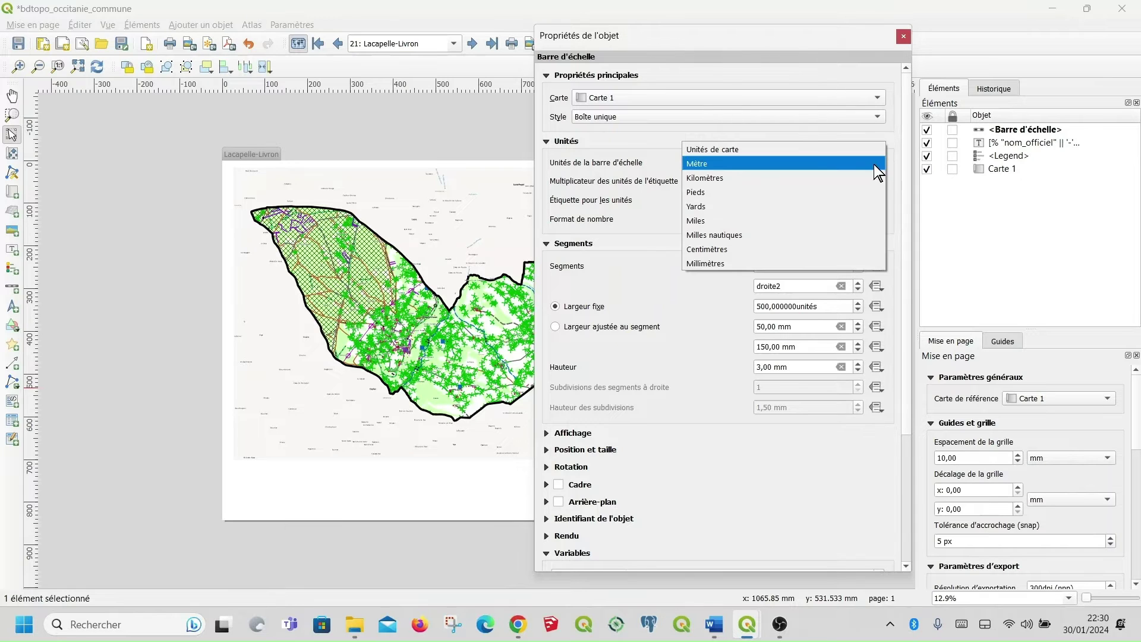
left_click(780, 178)
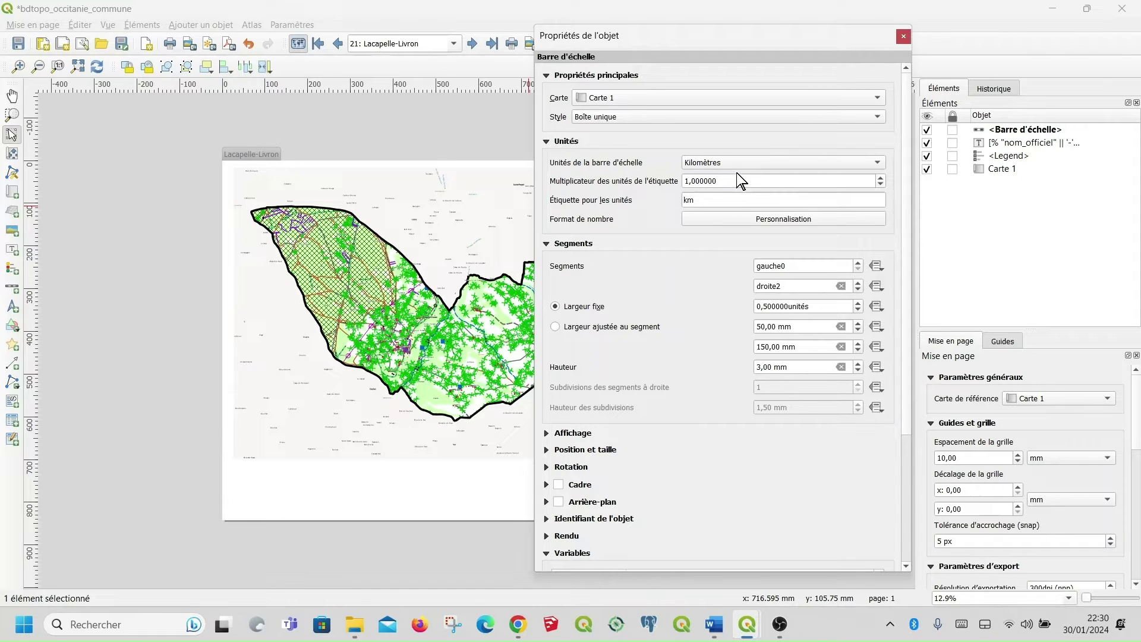
left_click(904, 38)
Add a second scale bar directly below the kilometre scale bar.
scroll(668, 367, "up", 1)
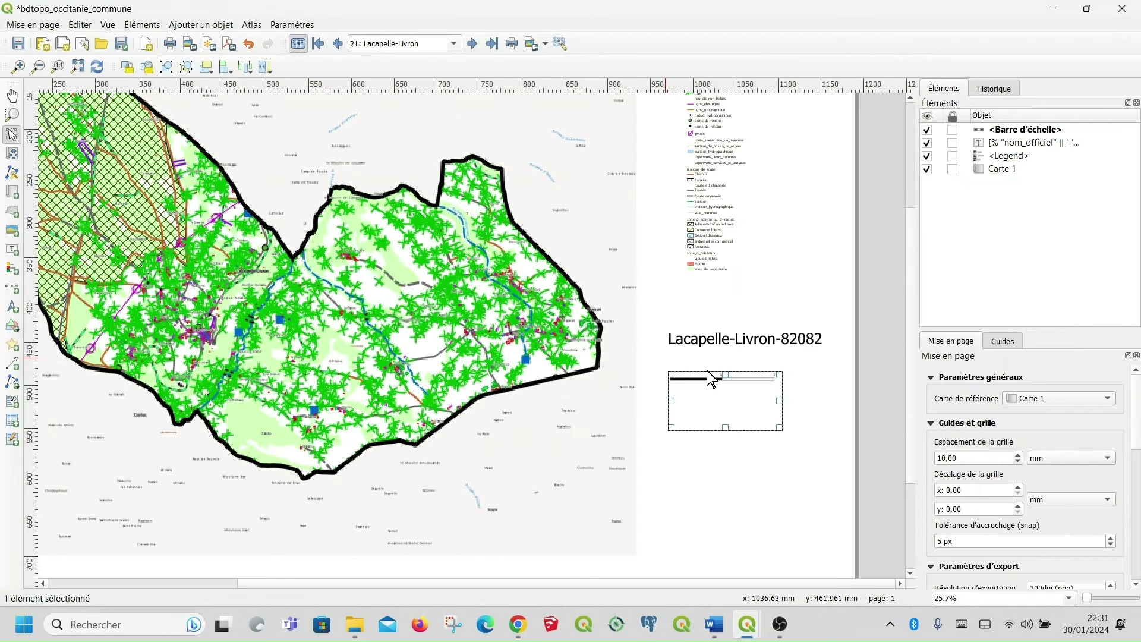
scroll(732, 385, "up", 2)
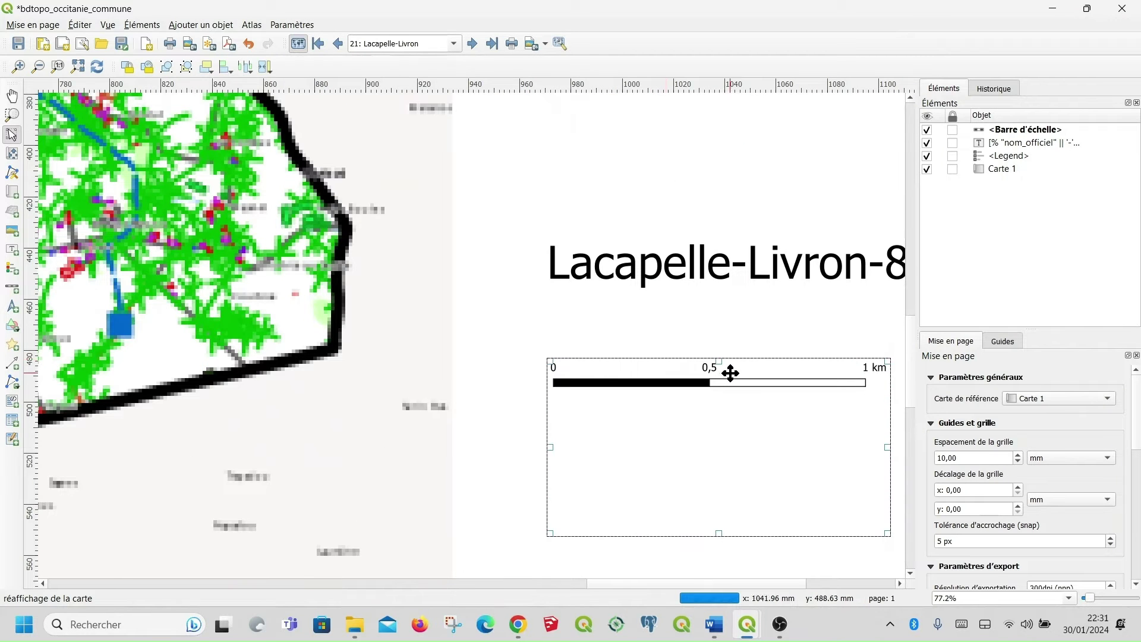
scroll(731, 372, "down", 1)
scroll(731, 373, "down", 1)
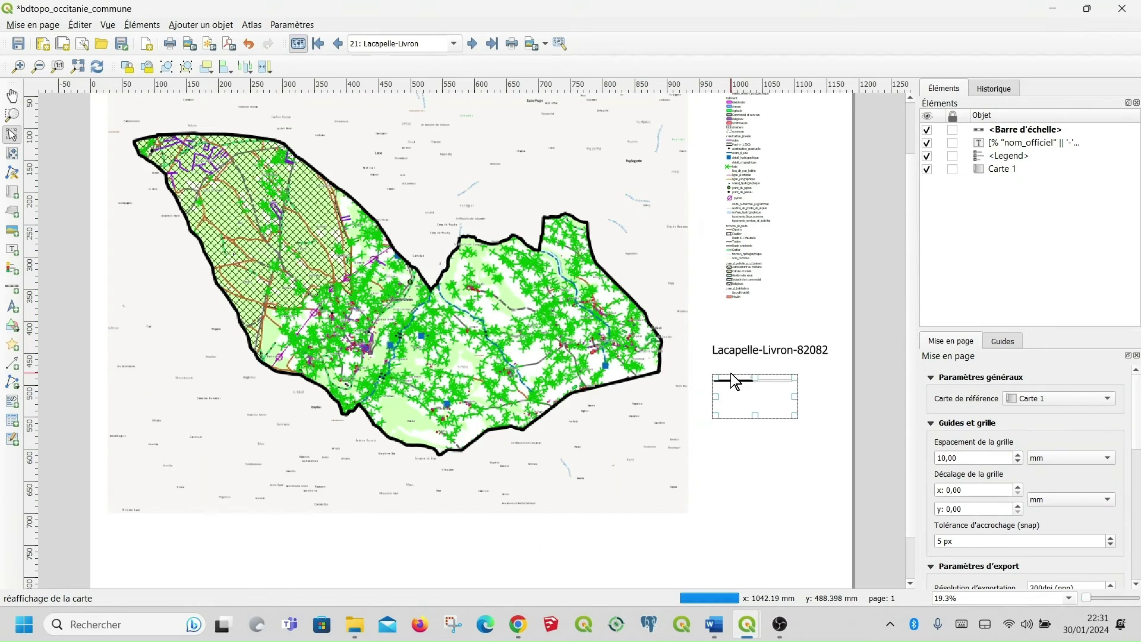
scroll(746, 368, "down", 1)
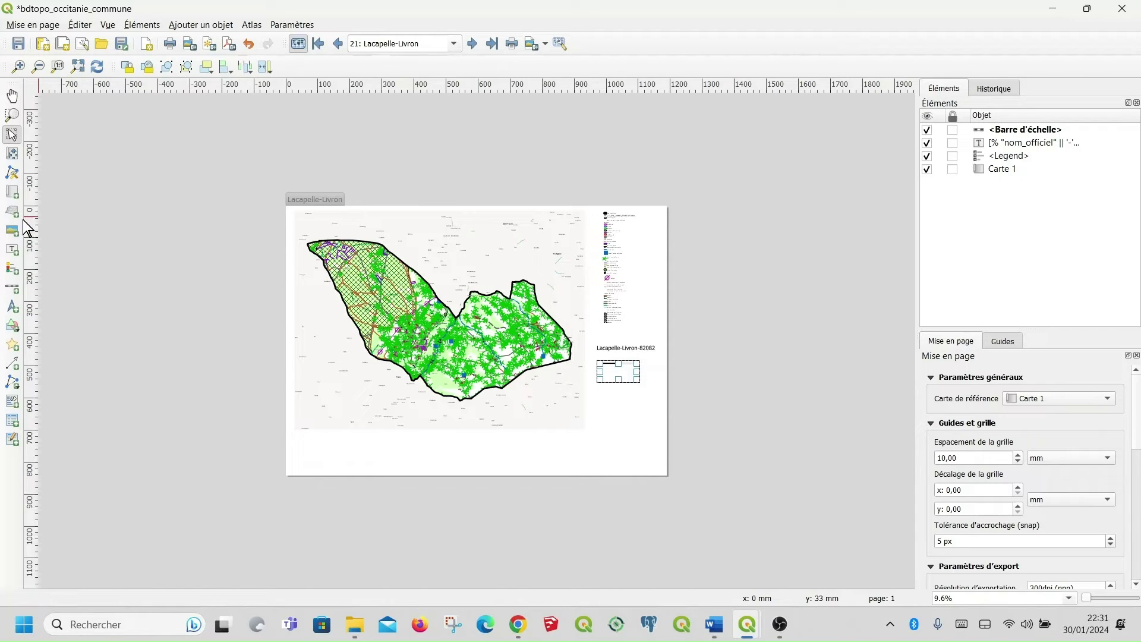
left_click(12, 288)
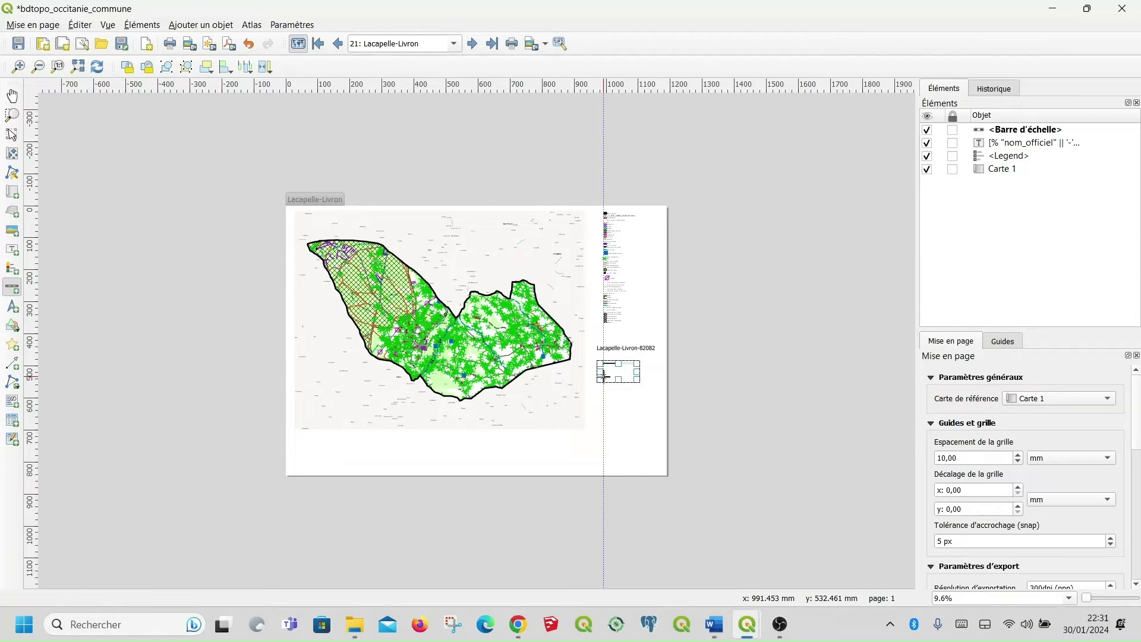
scroll(608, 367, "up", 1)
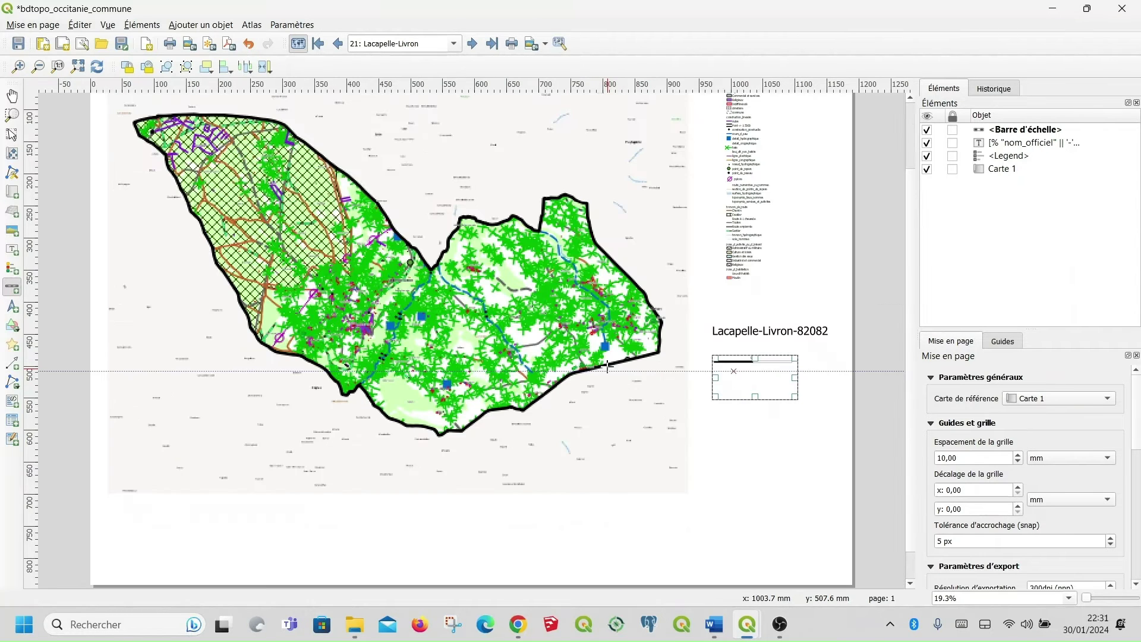
scroll(773, 369, "up", 1)
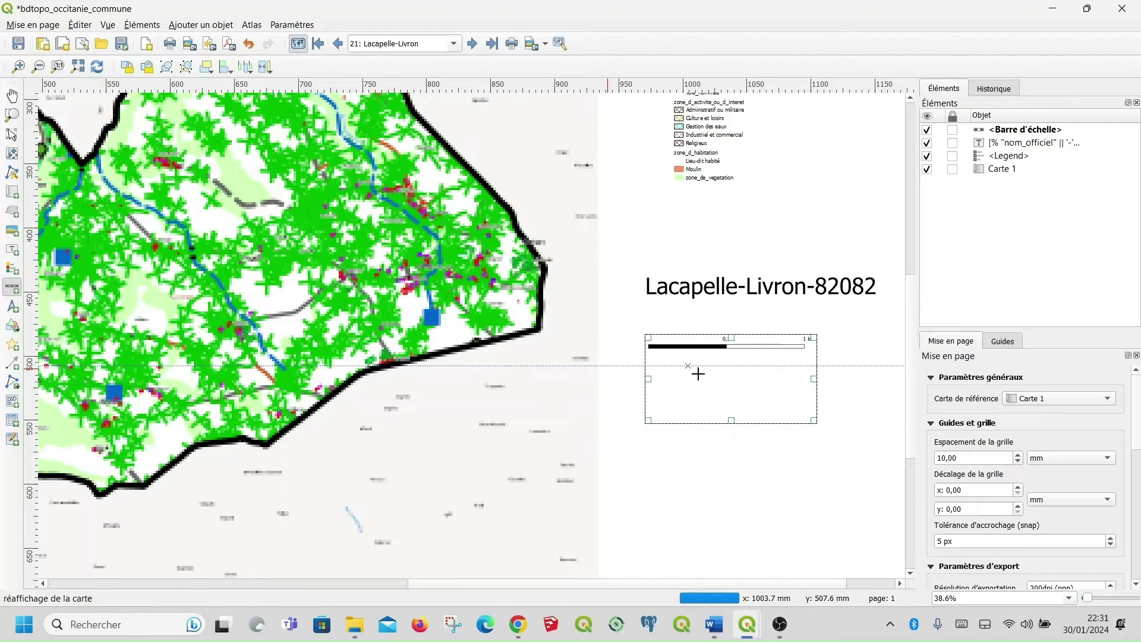
left_click_drag(667, 359, 785, 389)
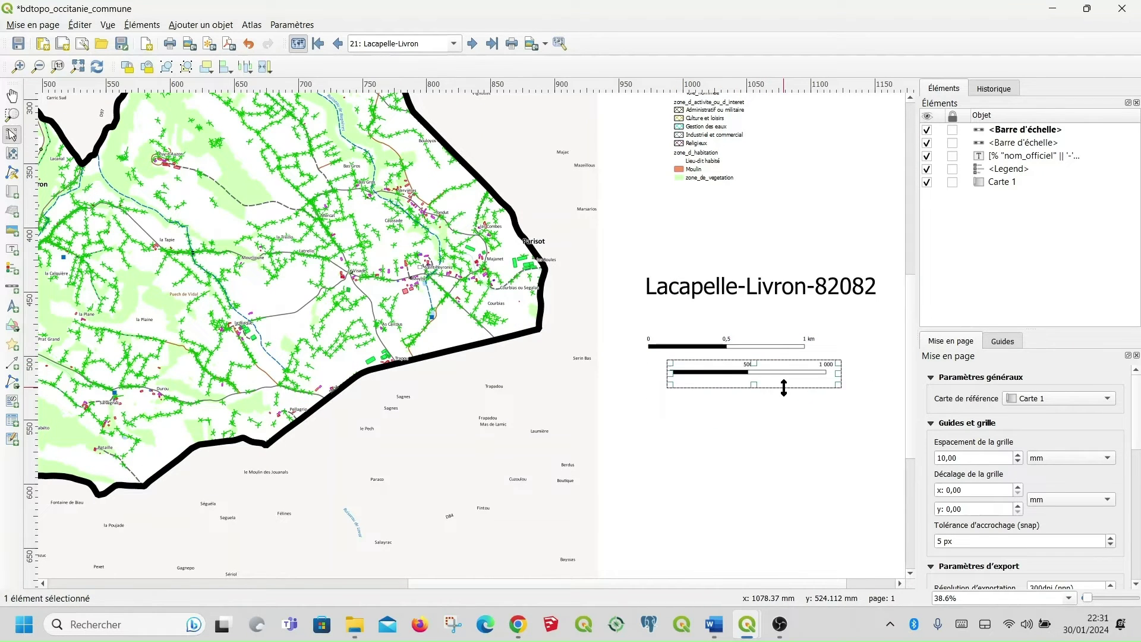
Set the style of the second scale bar to Numérique.
right_click(766, 374)
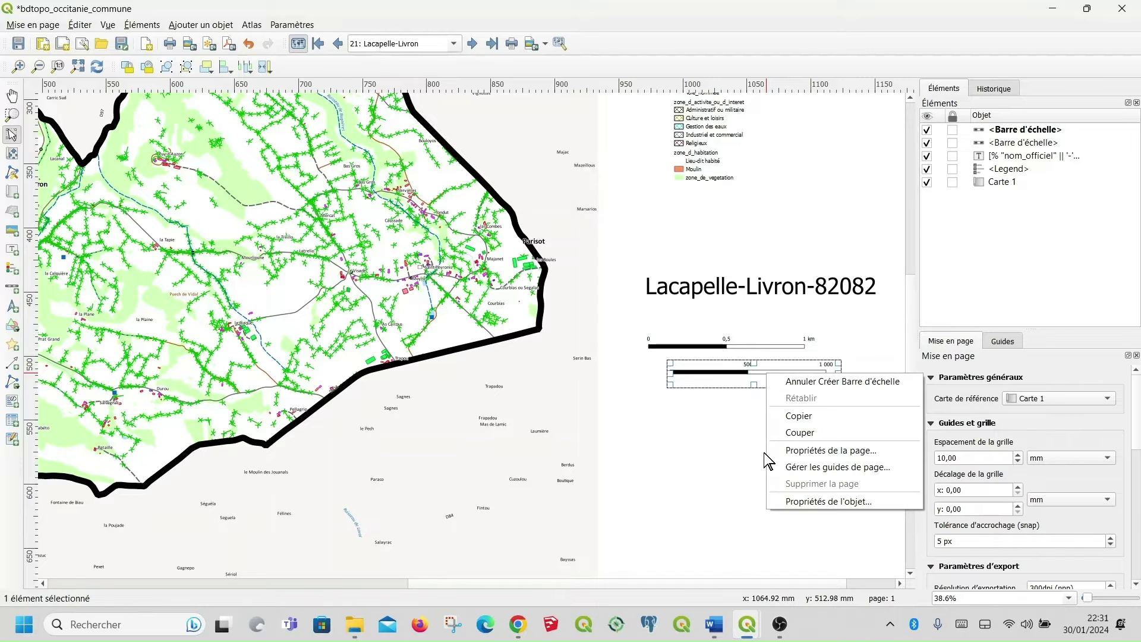
left_click(846, 503)
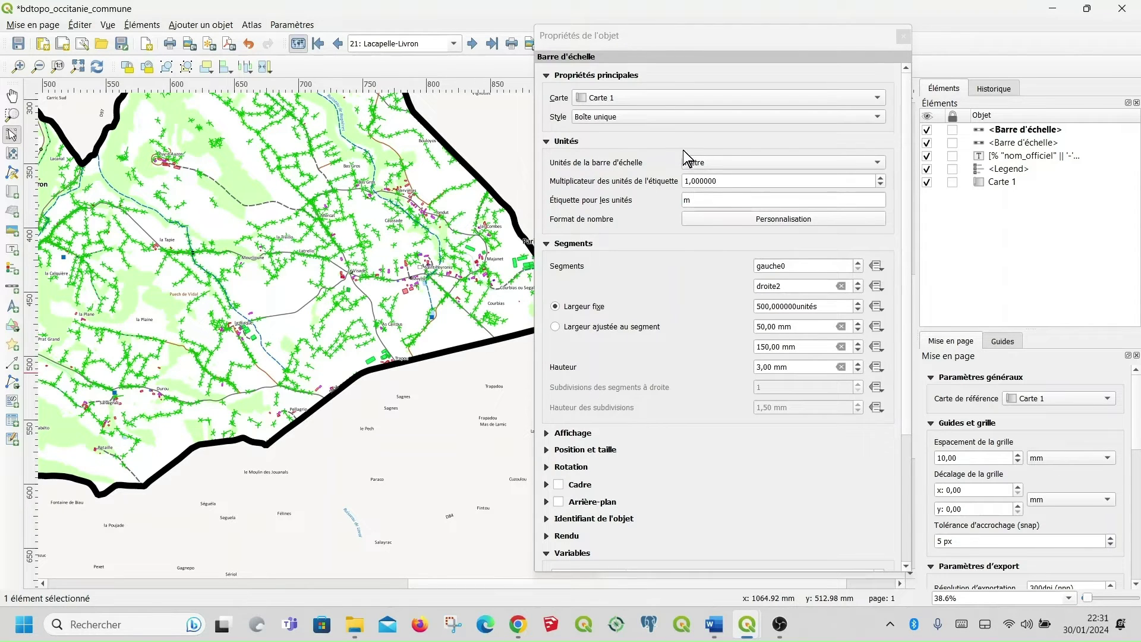
left_click(655, 117)
left_click(632, 218)
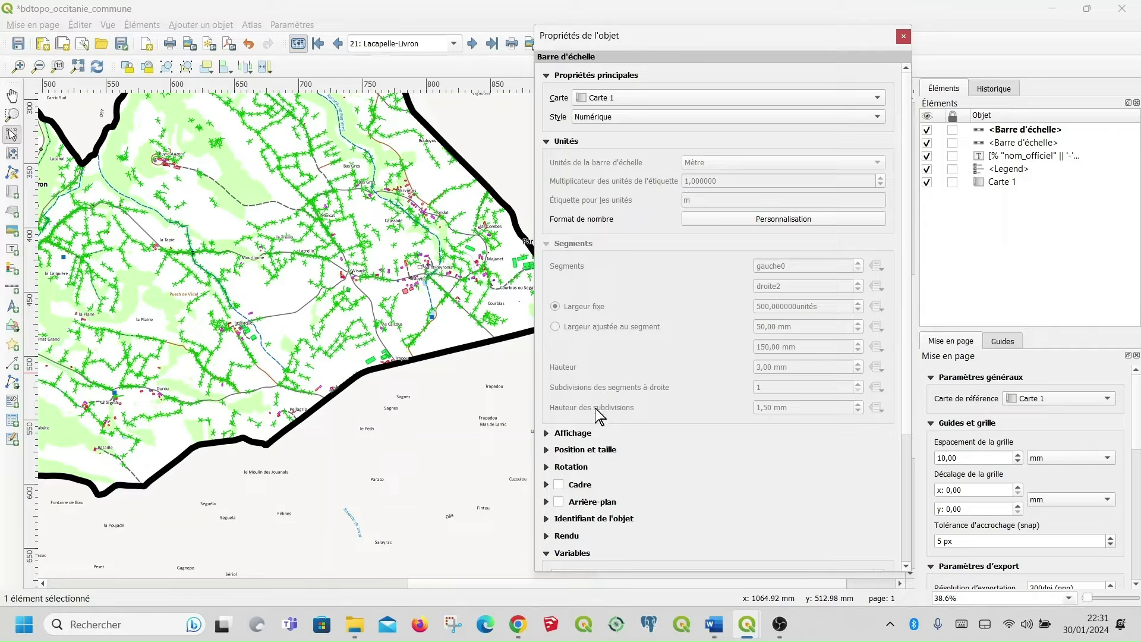
Review the display, rendering, and position and size settings of the numeric scale bar.
left_click(581, 433)
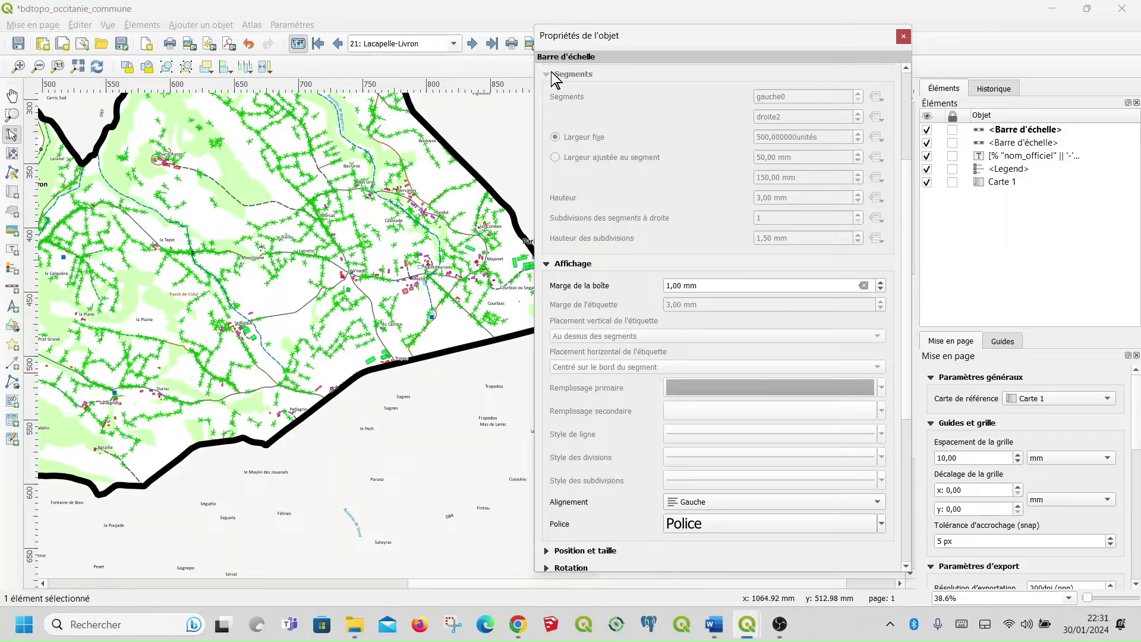
left_click(547, 263)
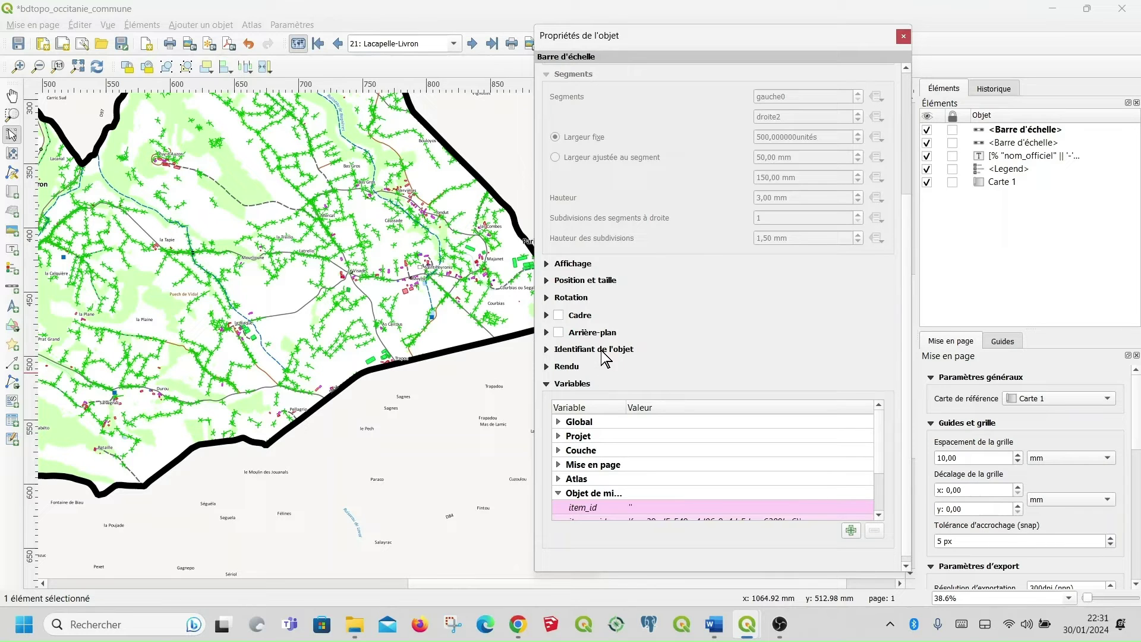
left_click(547, 366)
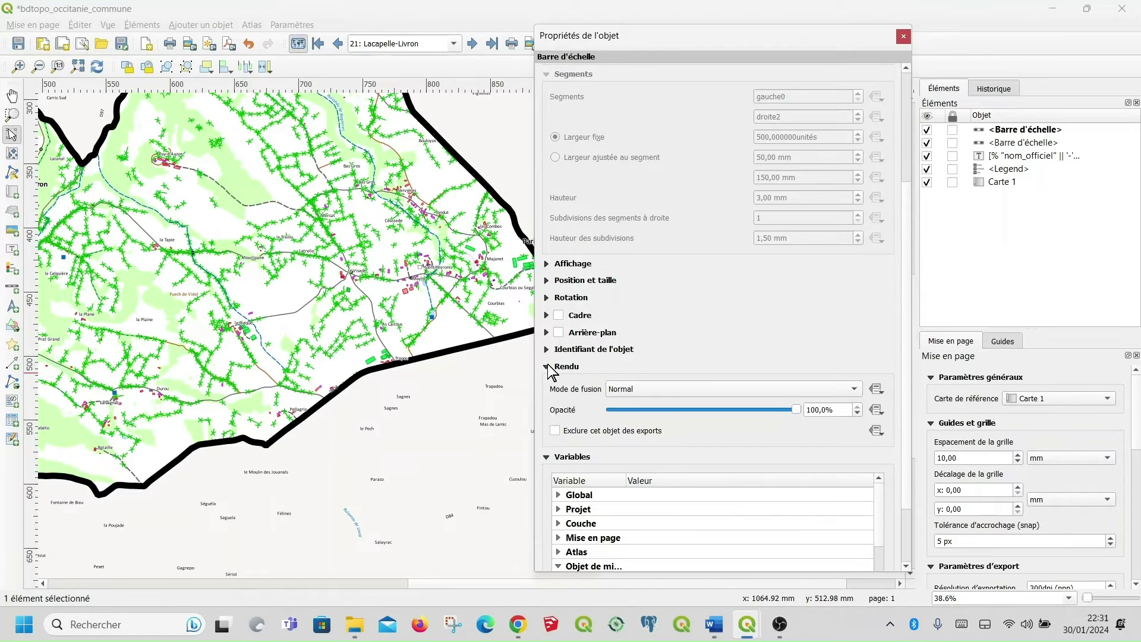
left_click(547, 367)
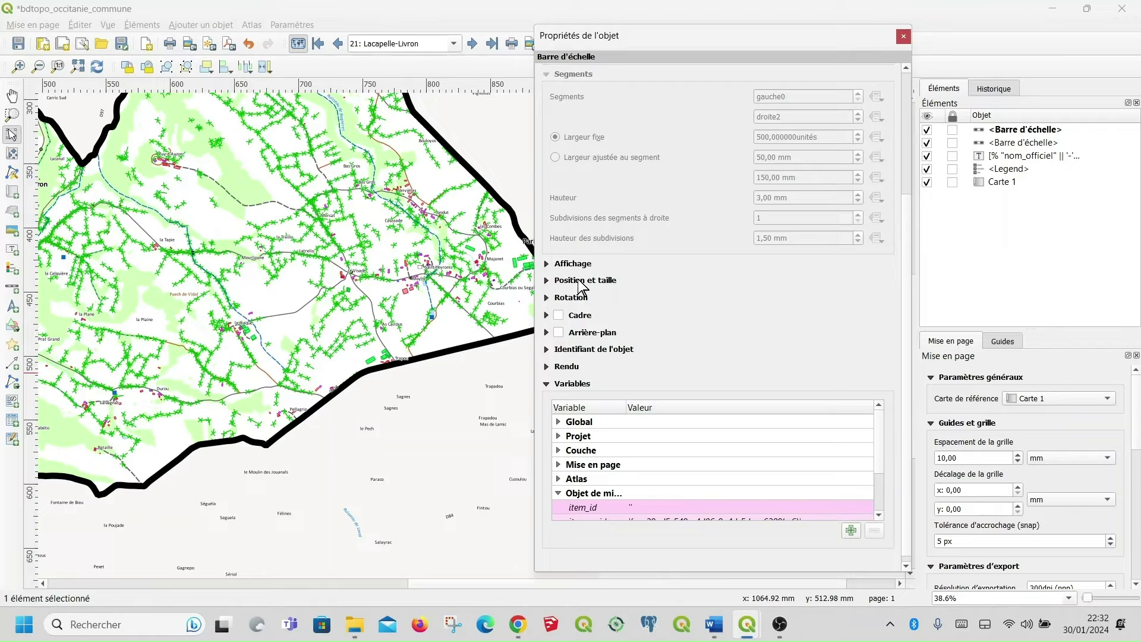
left_click(547, 264)
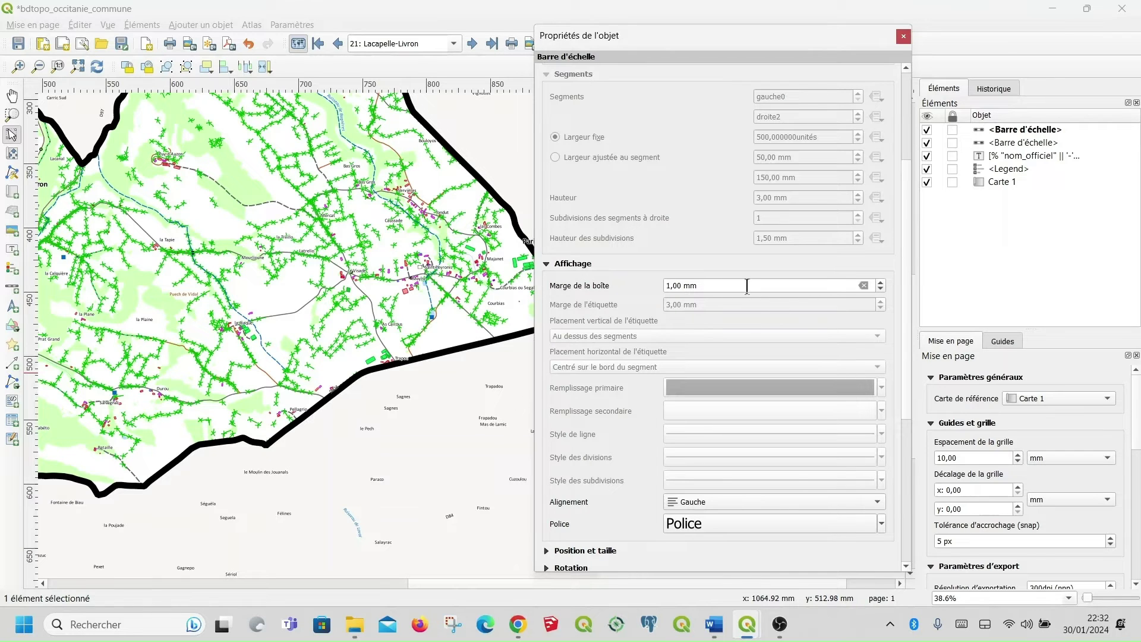
left_click(547, 264)
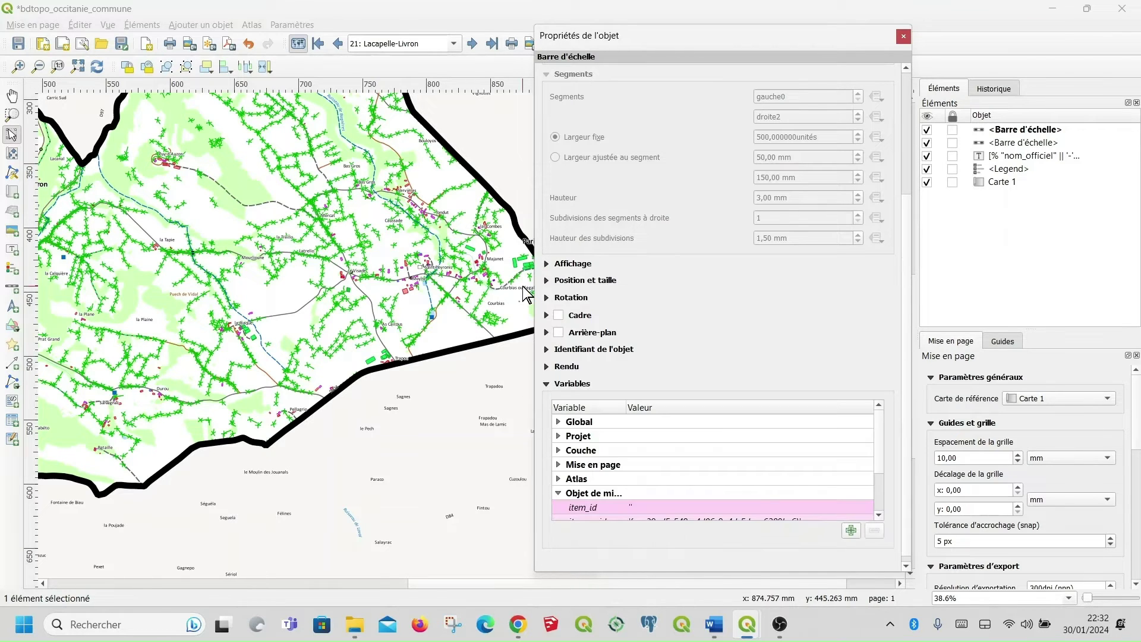
left_click(608, 280)
left_click(607, 280)
left_click(607, 280)
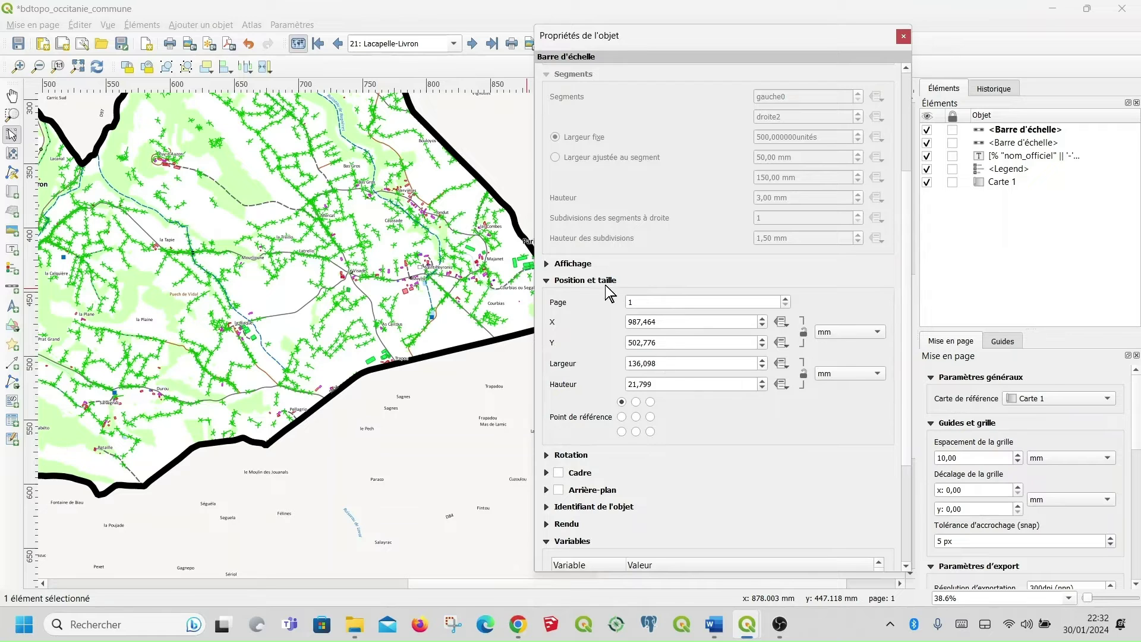
left_click(547, 280)
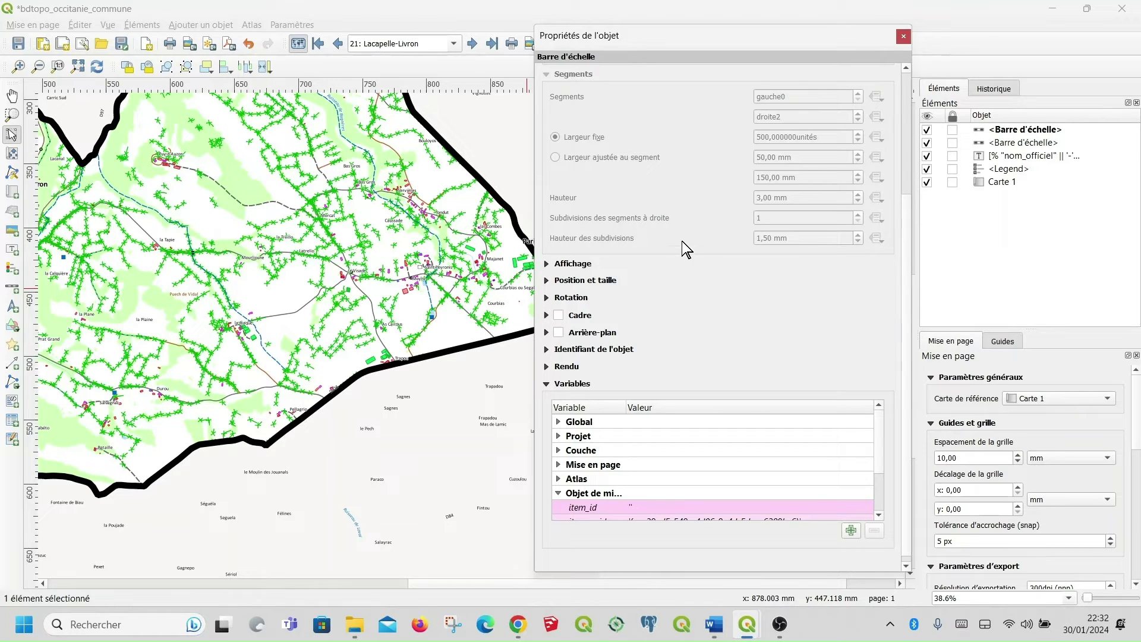
Customise the numeric scale bar's number format to round to 0 decimal places.
scroll(683, 248, "up", 3)
scroll(686, 249, "up", 1)
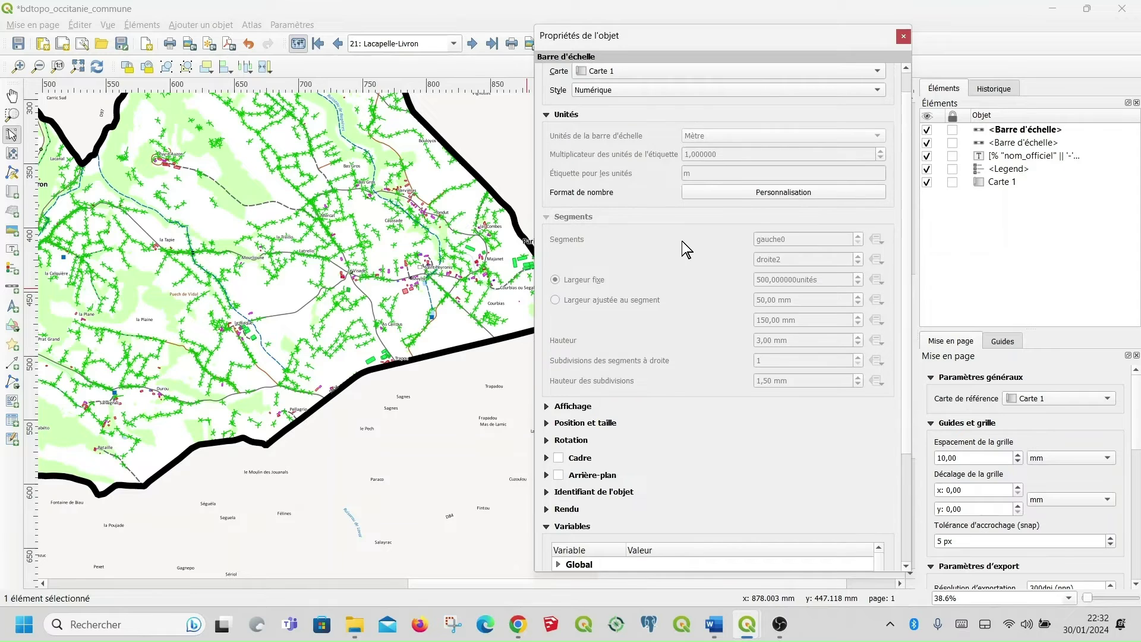
left_click(708, 192)
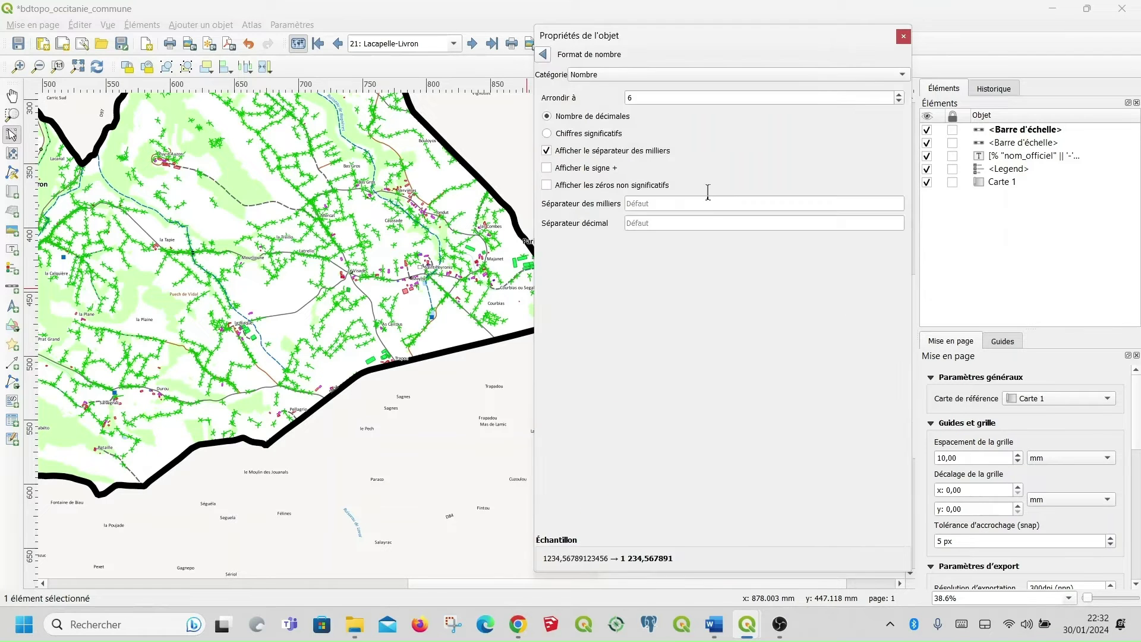
left_click(638, 96)
type("0")
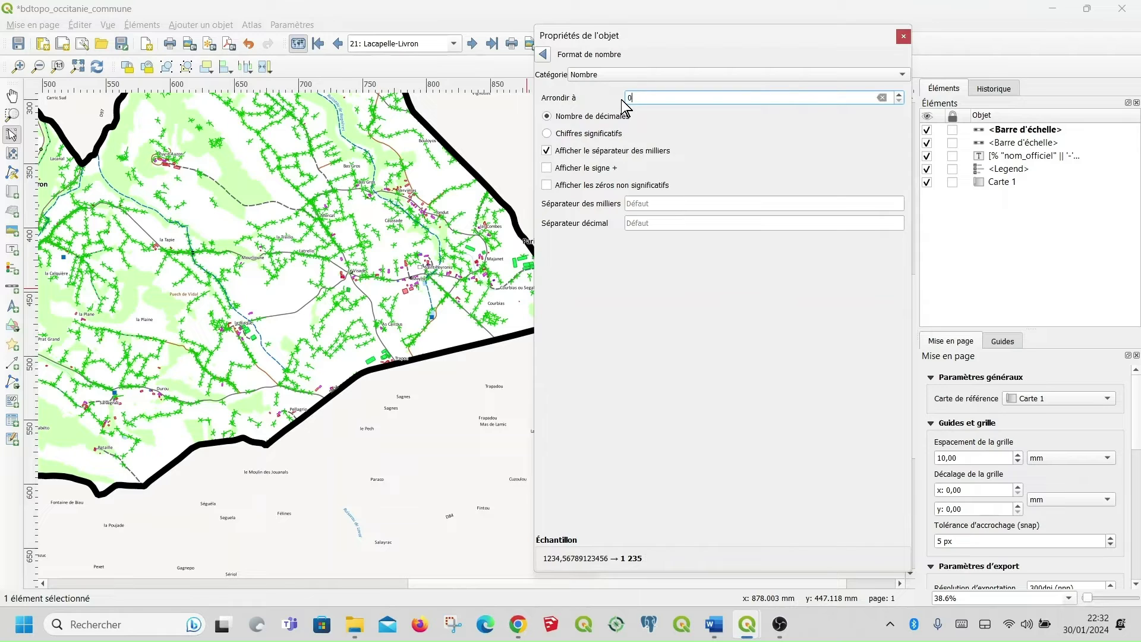
left_click(903, 37)
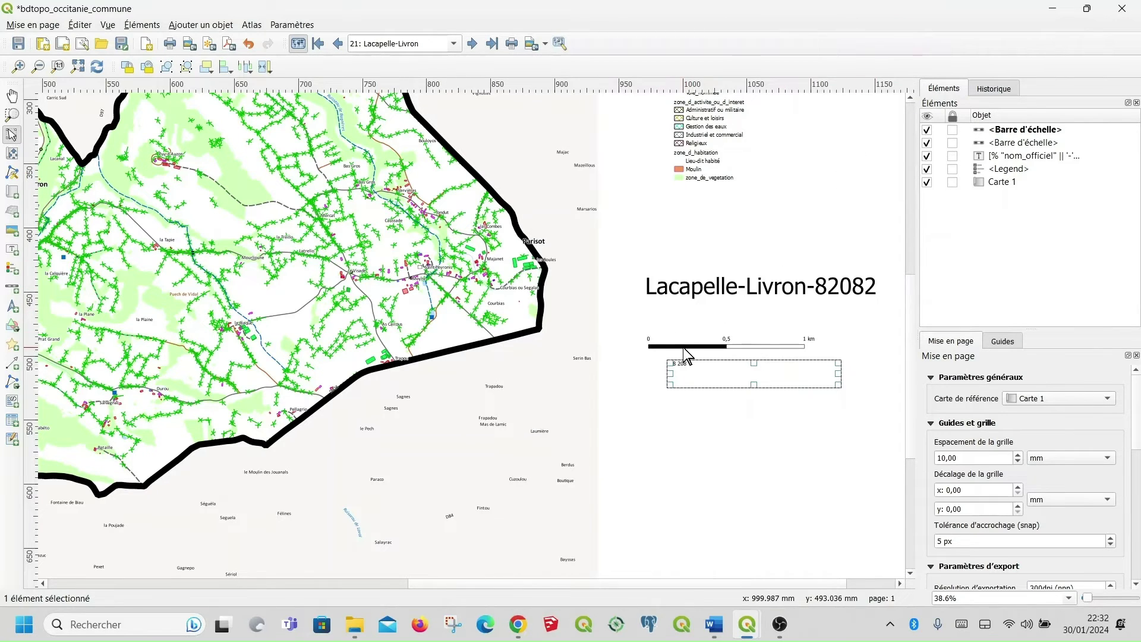
Set the font size of the numeric scale bar to 50 points.
right_click(681, 372)
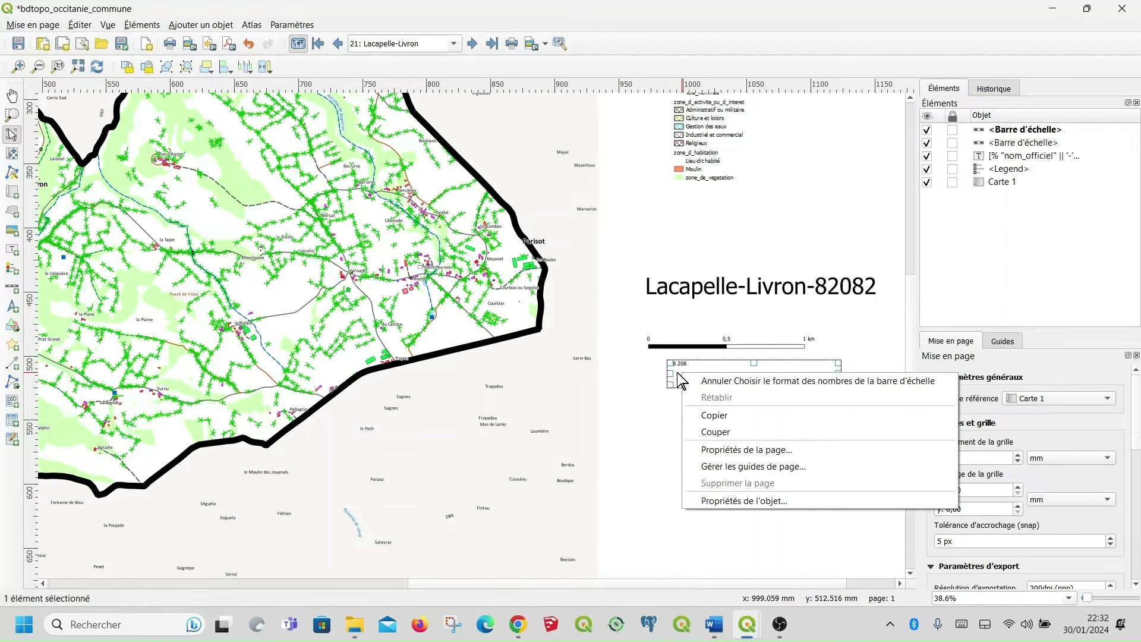
left_click(733, 503)
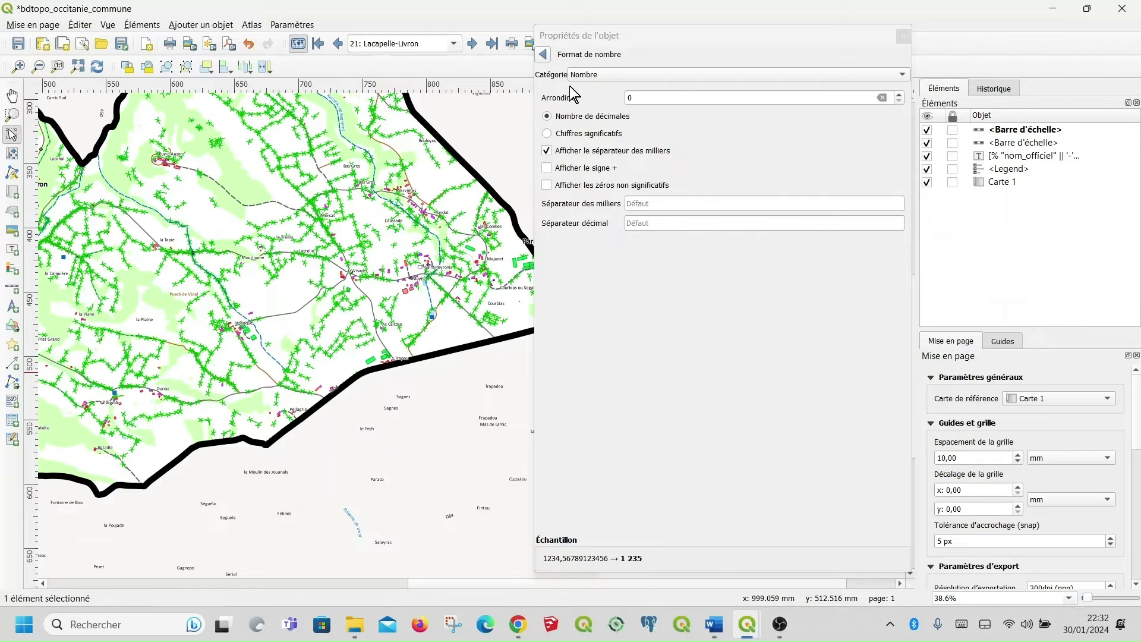
left_click(544, 55)
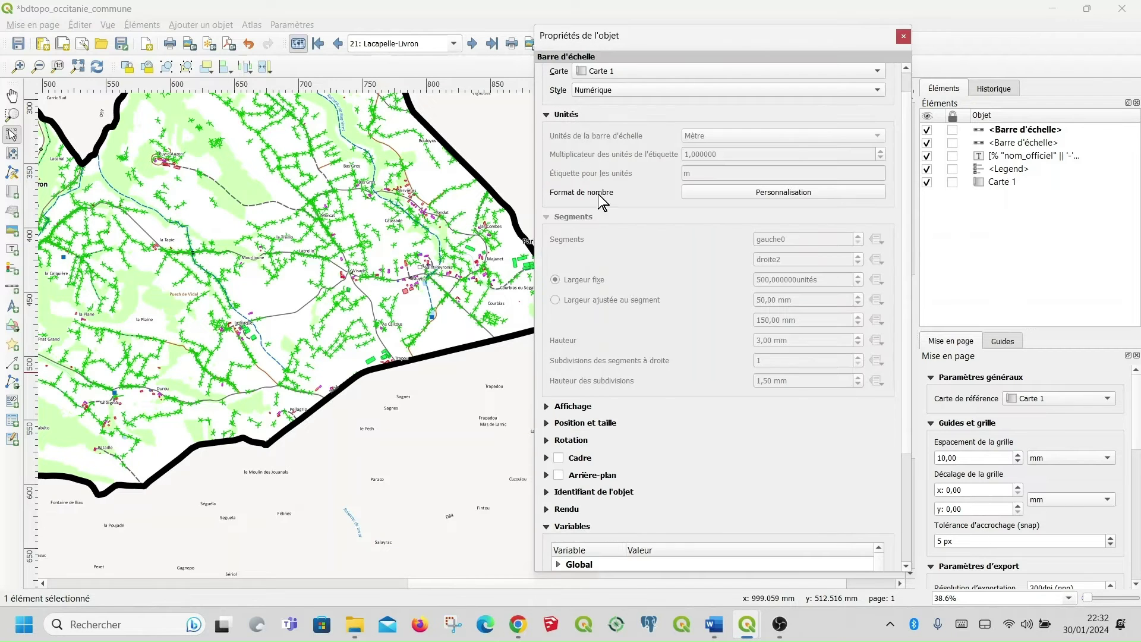
left_click(547, 408)
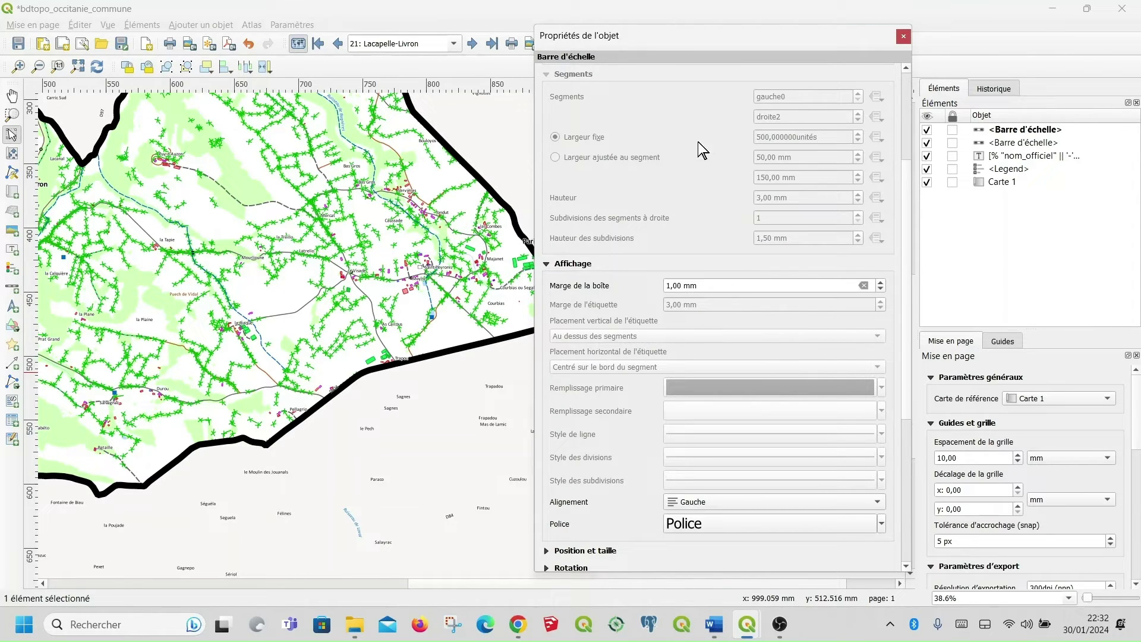
left_click(753, 524)
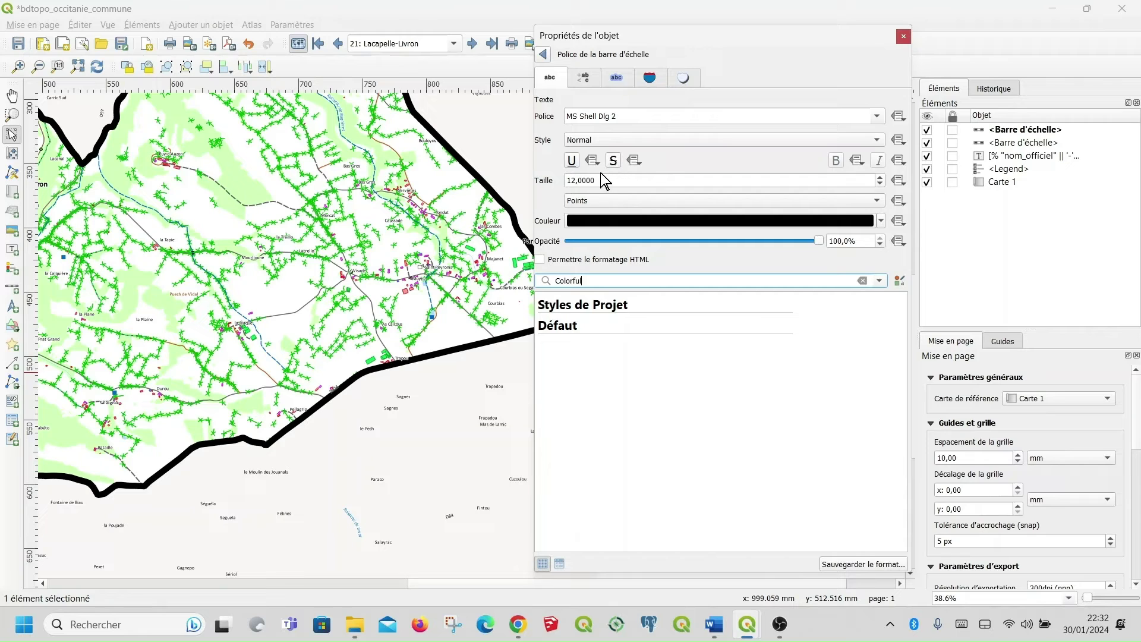
left_click_drag(603, 177, 531, 167)
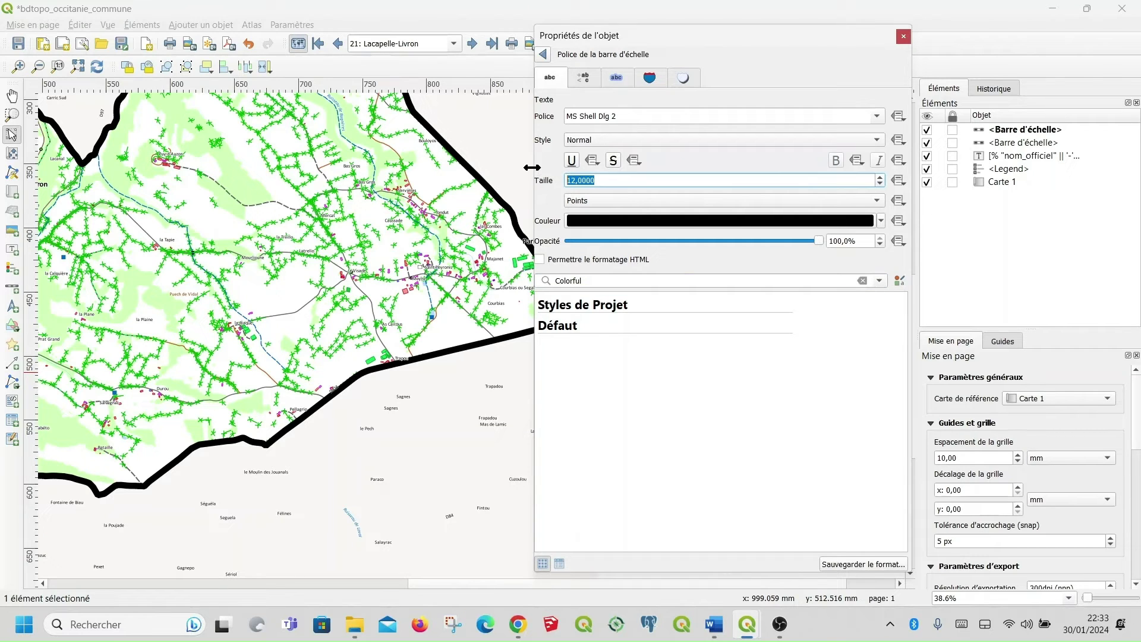
type("50")
left_click(903, 36)
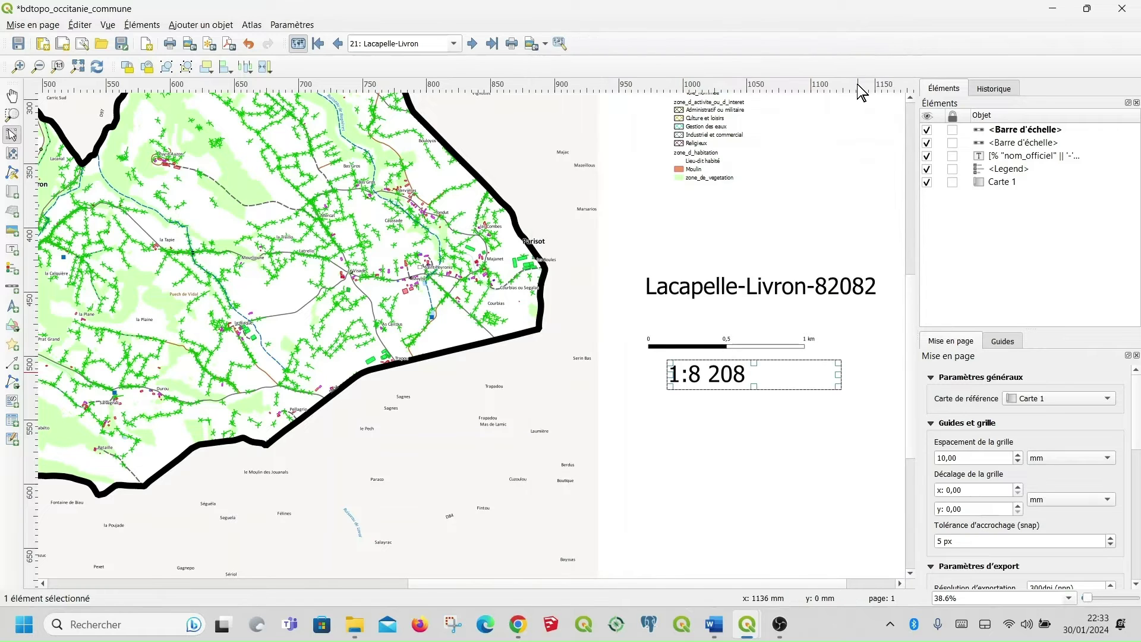
Add an attribute table in the empty strip below the map, spanning most of the page width.
scroll(611, 264, "down", 1)
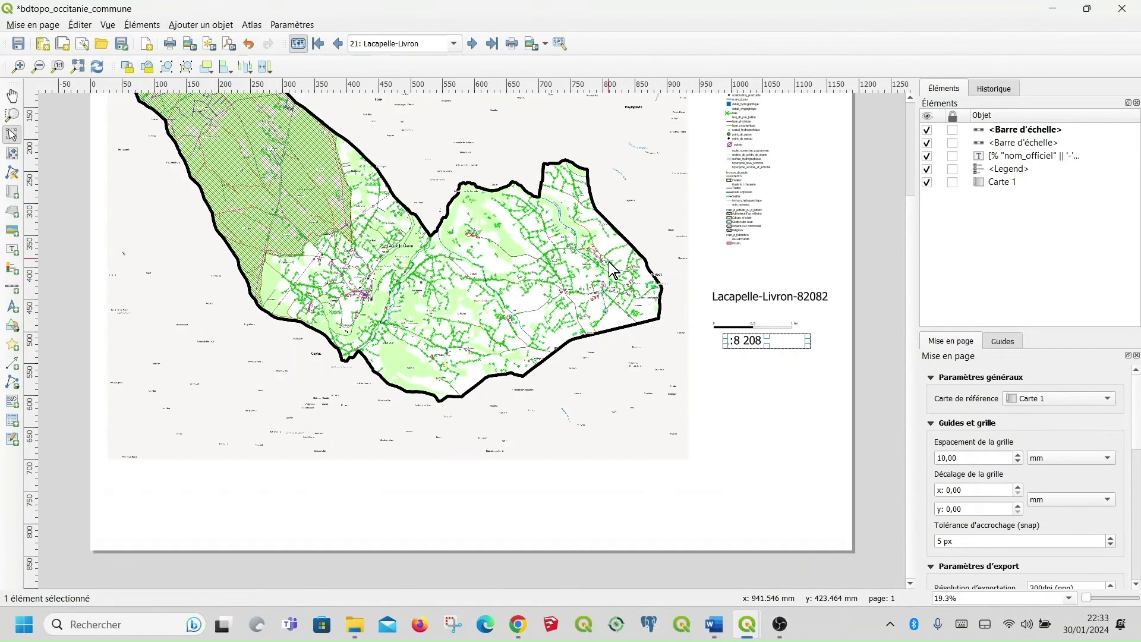
scroll(615, 271, "down", 1)
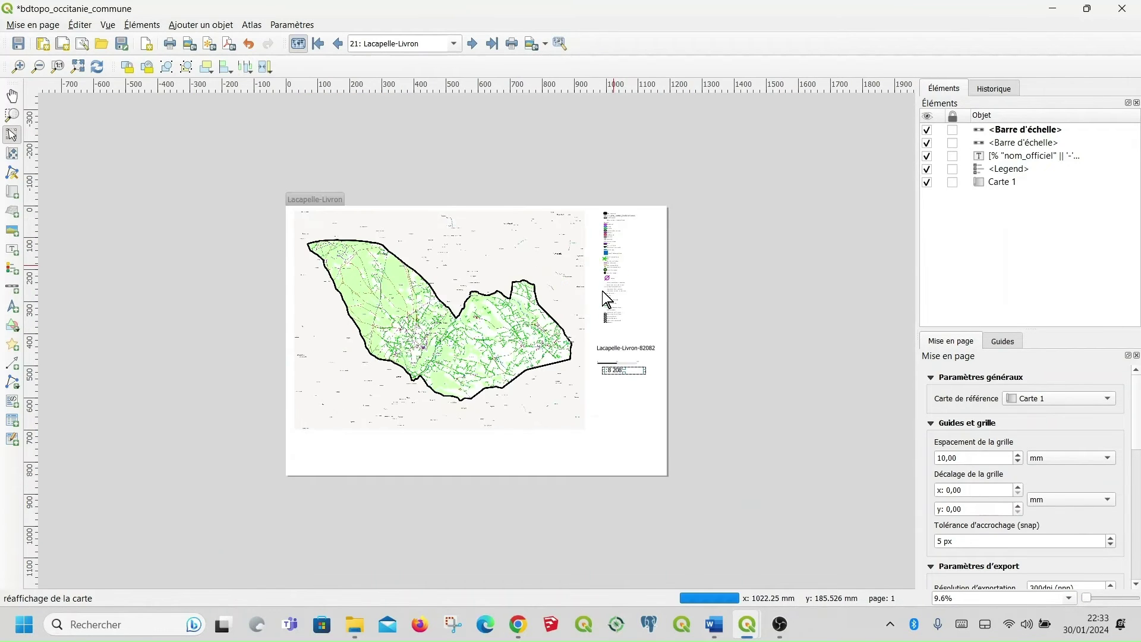
scroll(606, 299, "up", 1)
scroll(606, 298, "down", 1)
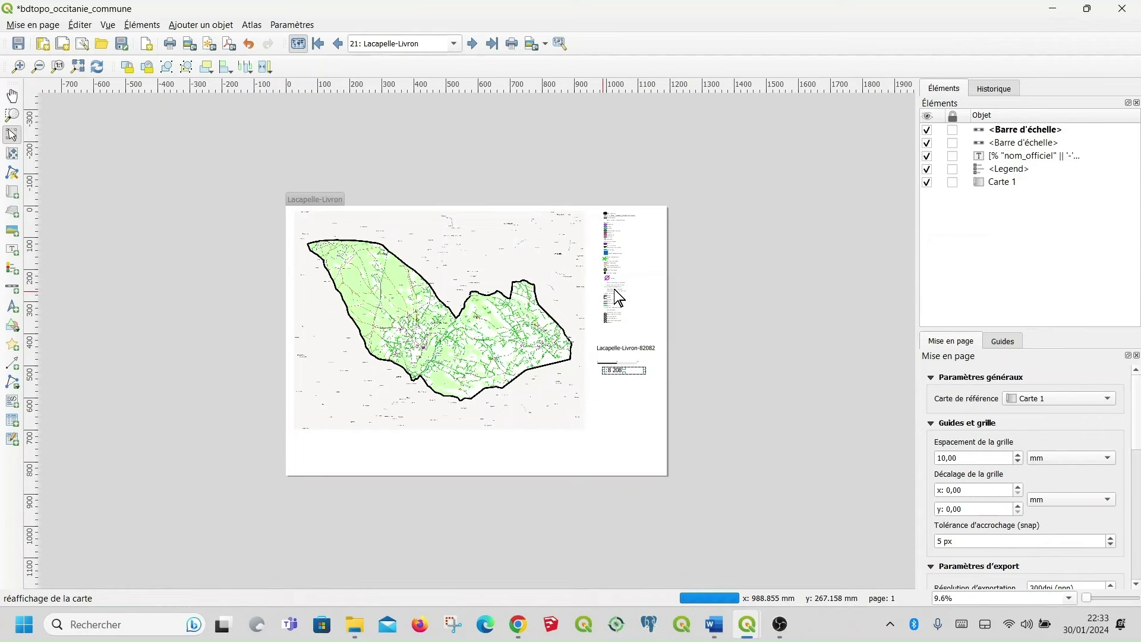
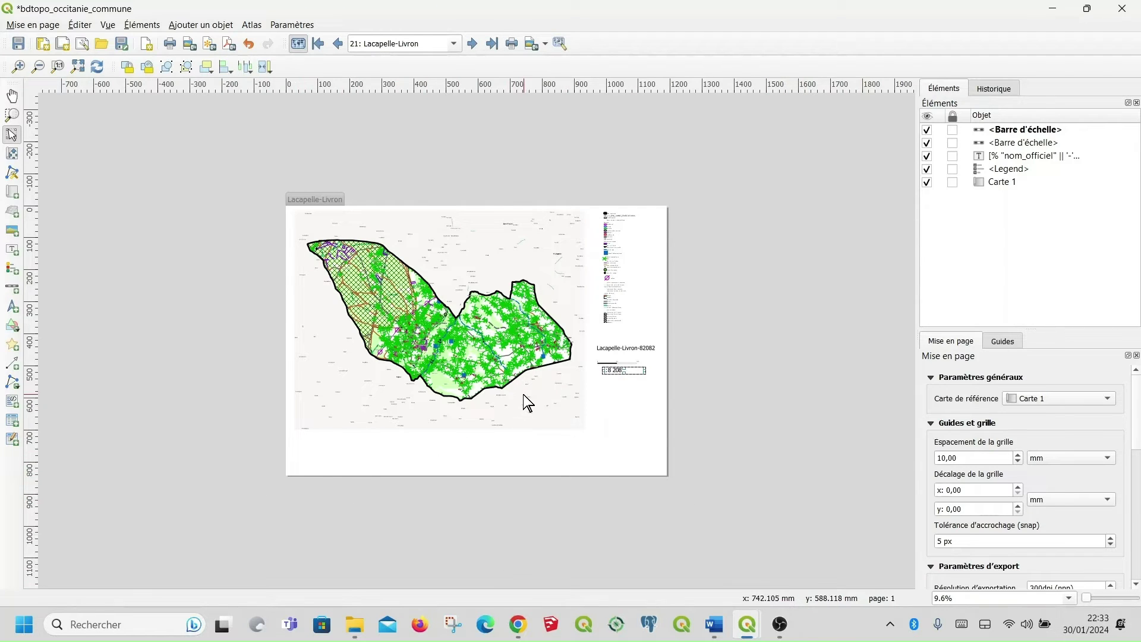
scroll(572, 355, "up", 1)
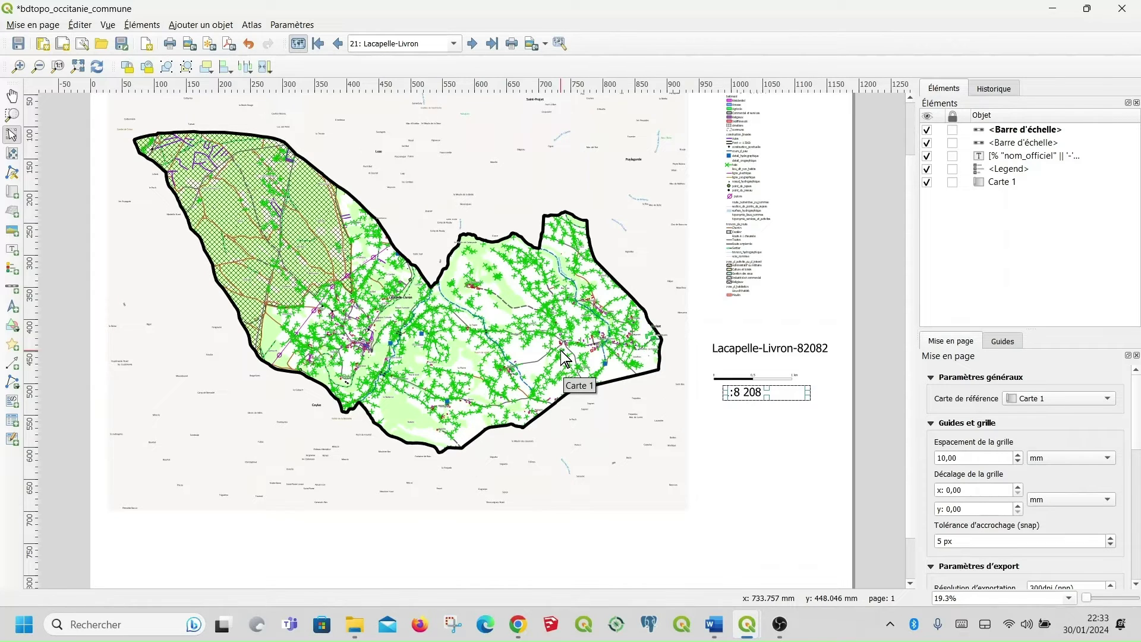
scroll(565, 359, "down", 1)
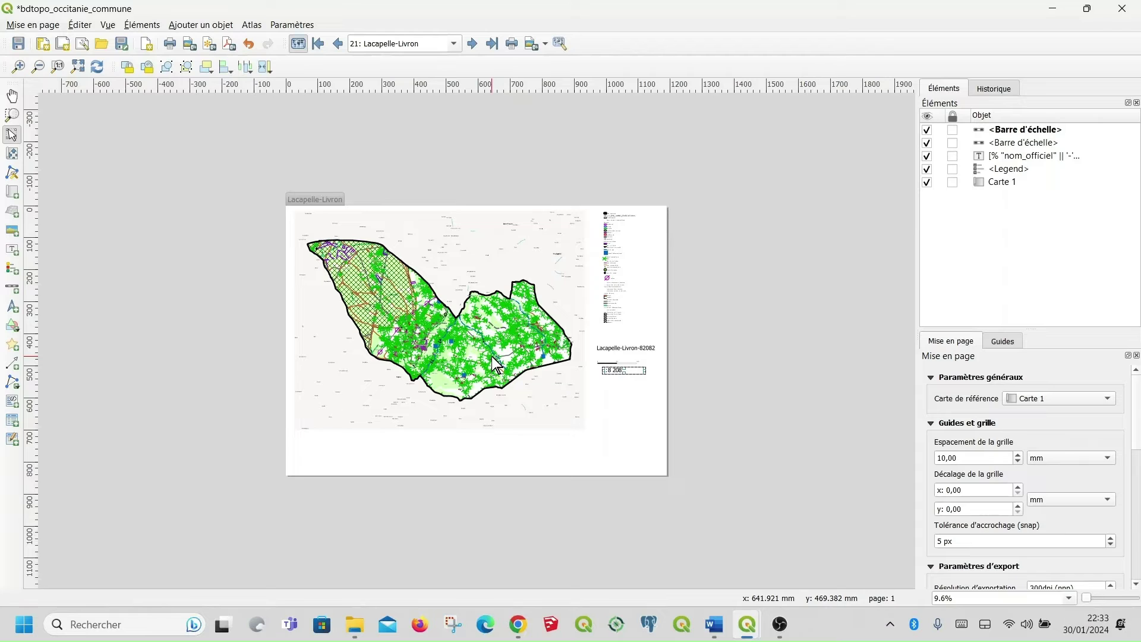
left_click(13, 423)
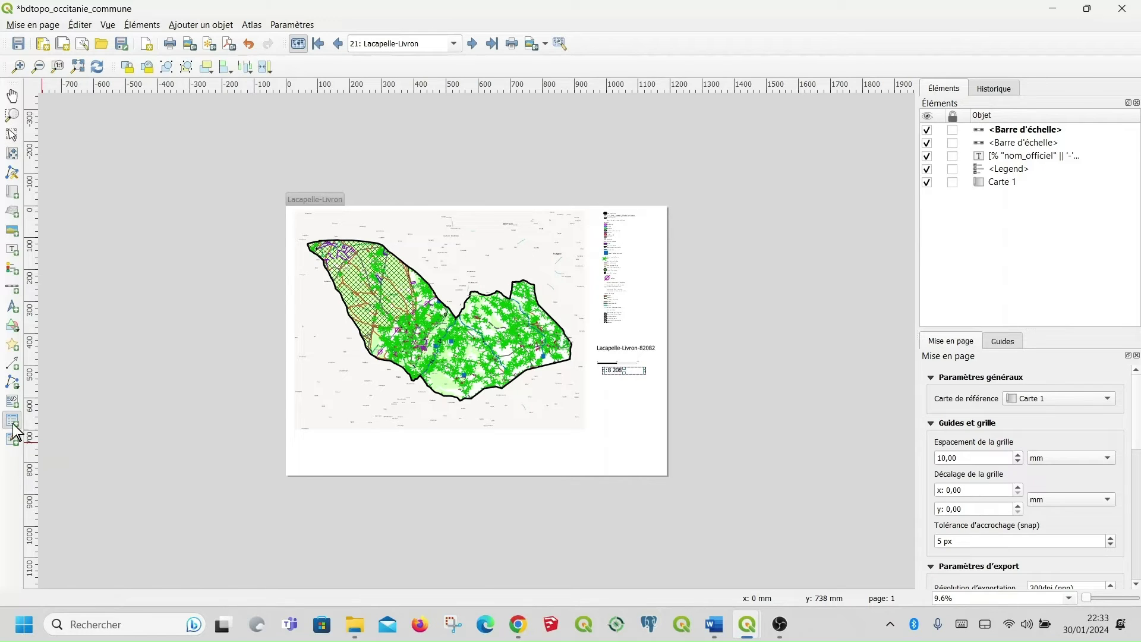
left_click_drag(304, 444, 636, 466)
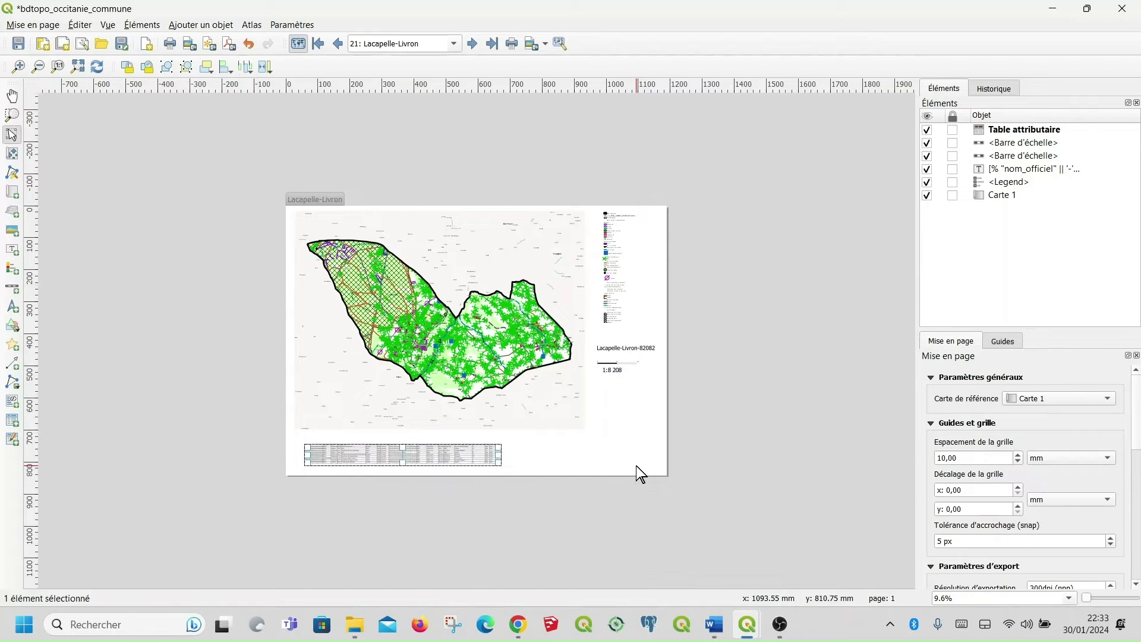
Examine the fields and records of the attribute table below the map, back to its first column.
scroll(443, 475, "up", 1)
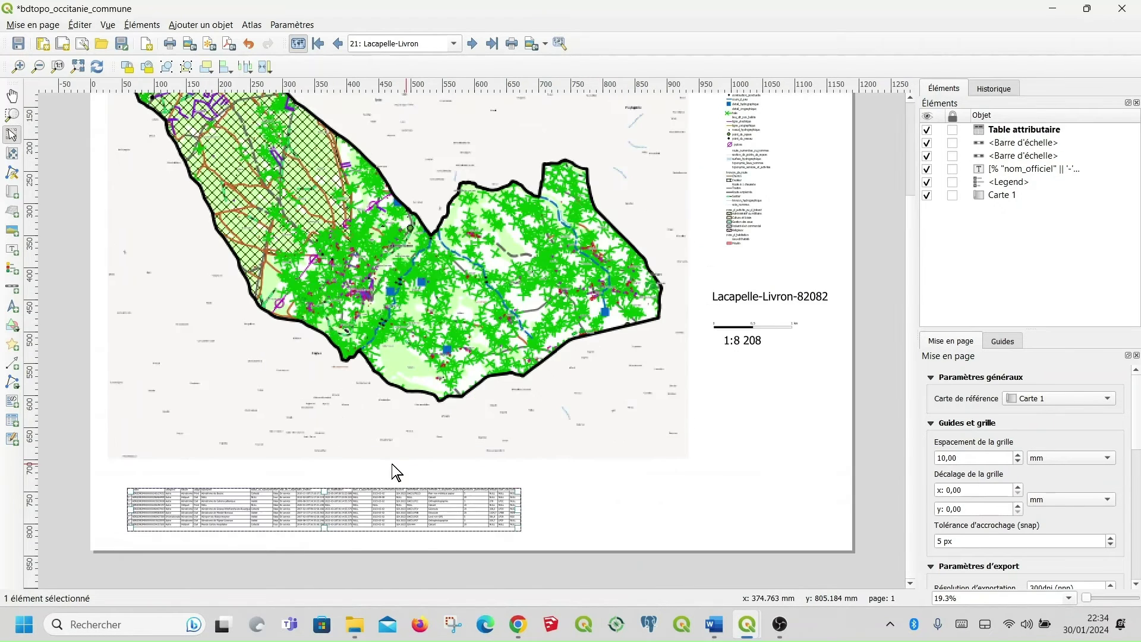
scroll(173, 523, "up", 1)
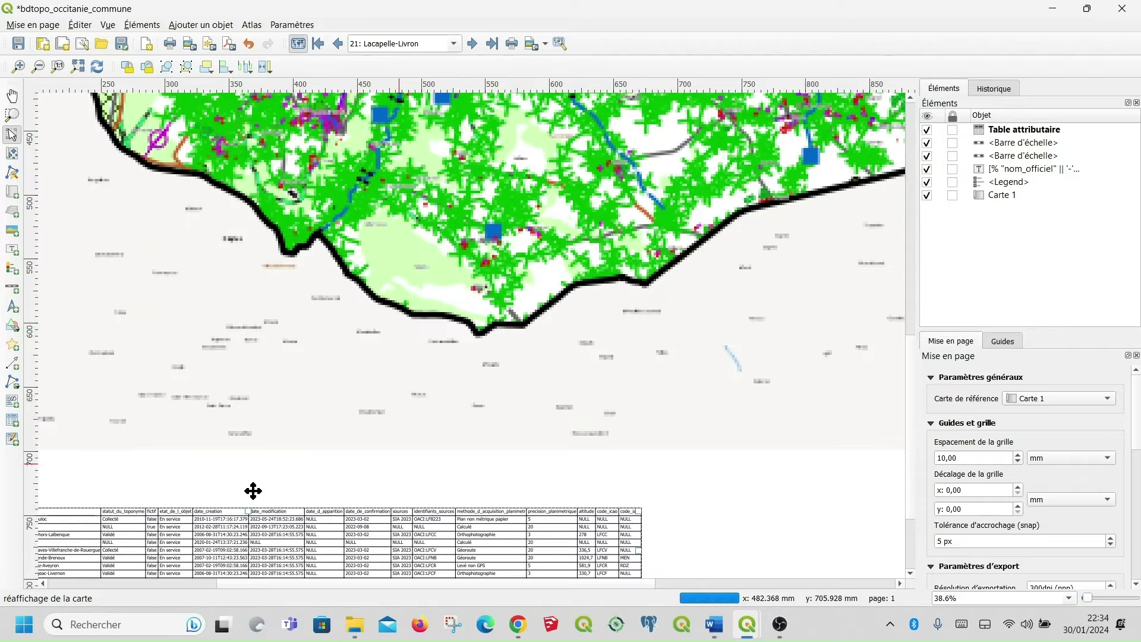
scroll(288, 465, "up", 2)
scroll(172, 122, "up", 1)
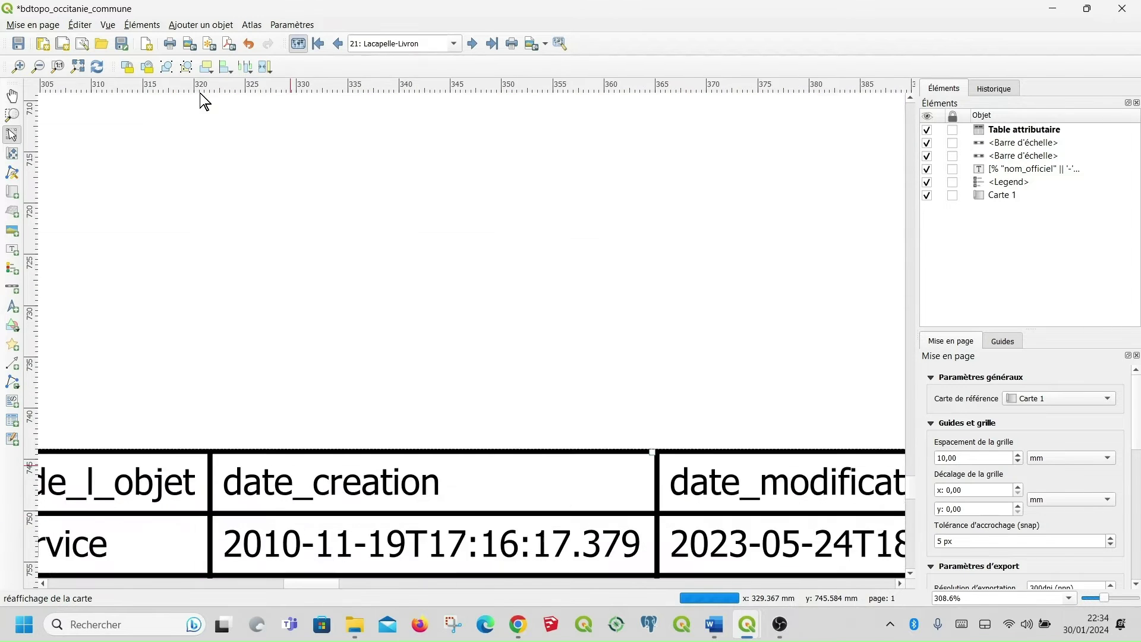
scroll(203, 96, "down", 1)
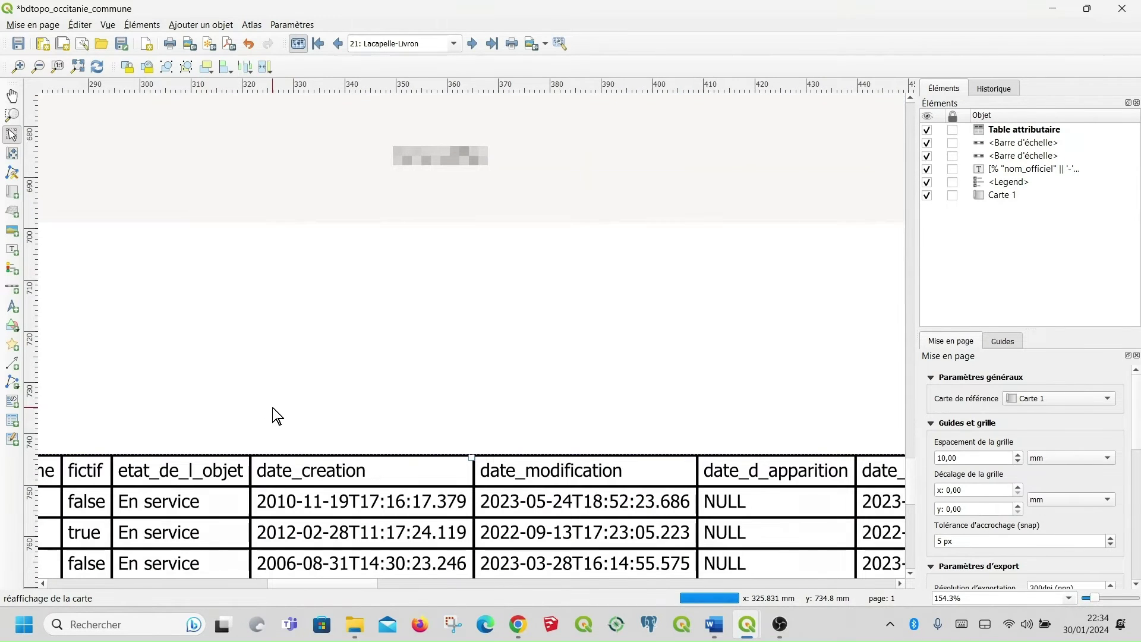
scroll(276, 416, "down", 1)
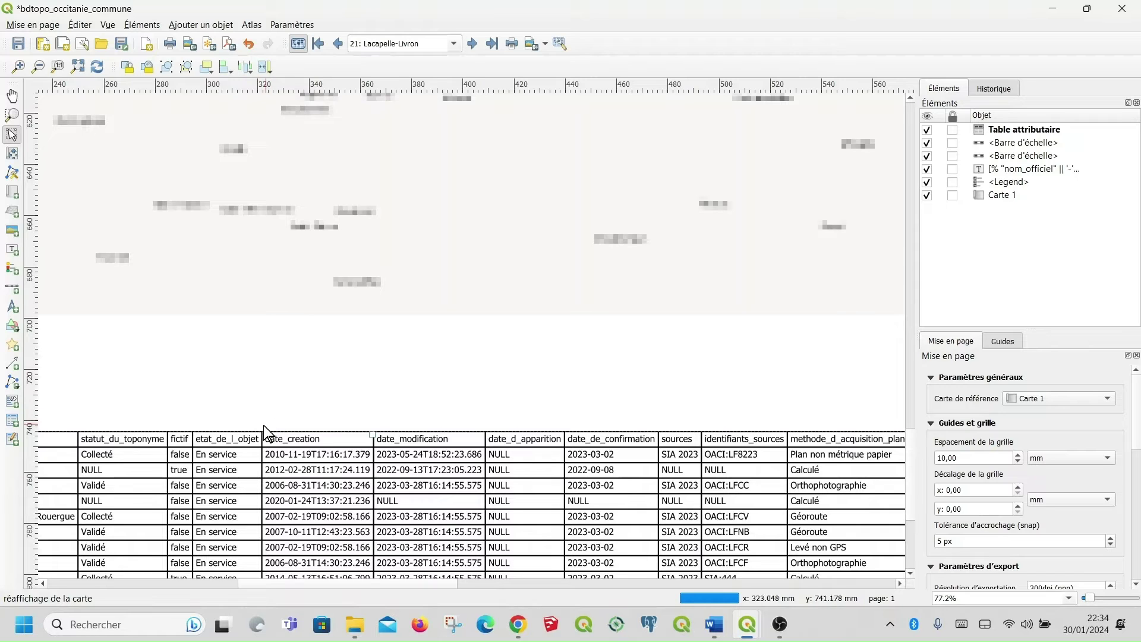
left_click(43, 584)
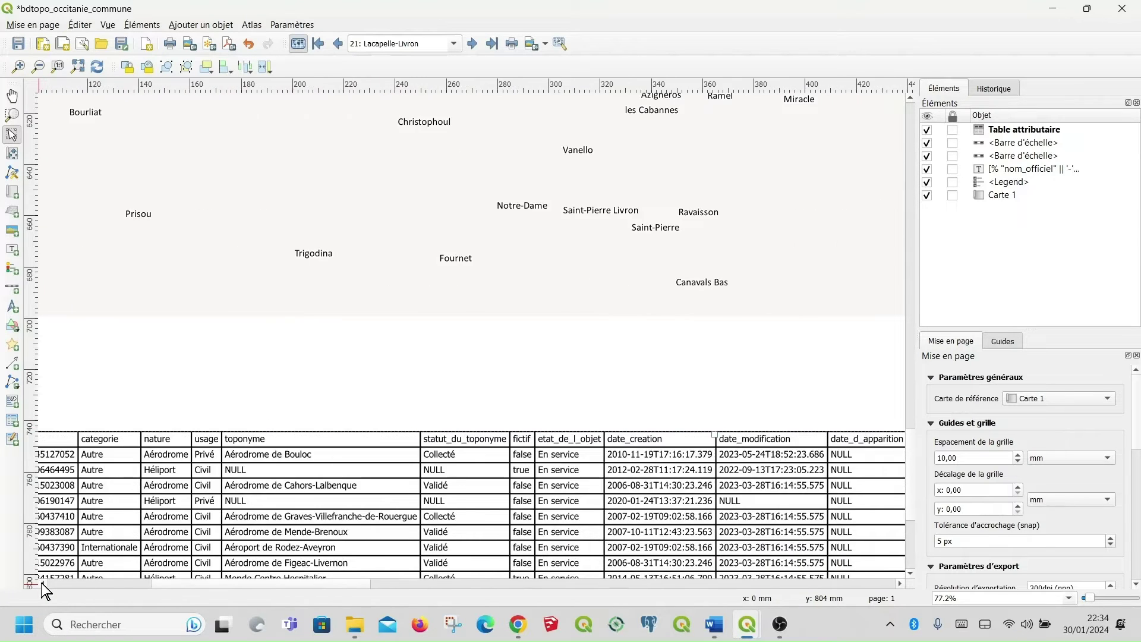
left_click(43, 584)
left_click(43, 584)
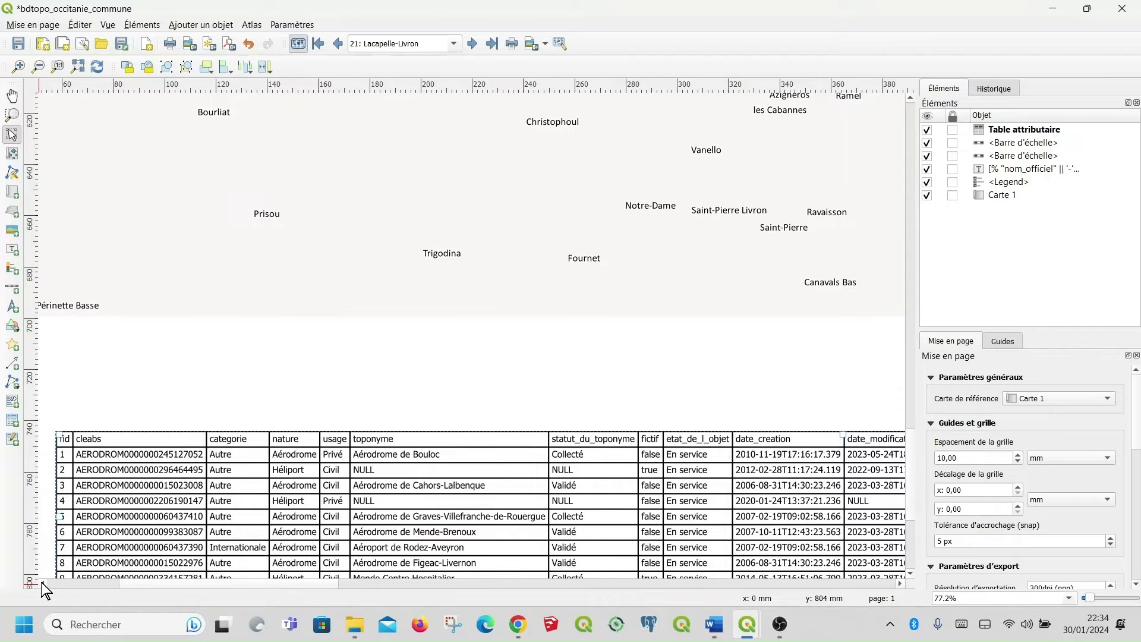
Set the source layer of the attribute table below the map to atlas_commune.
right_click(492, 467)
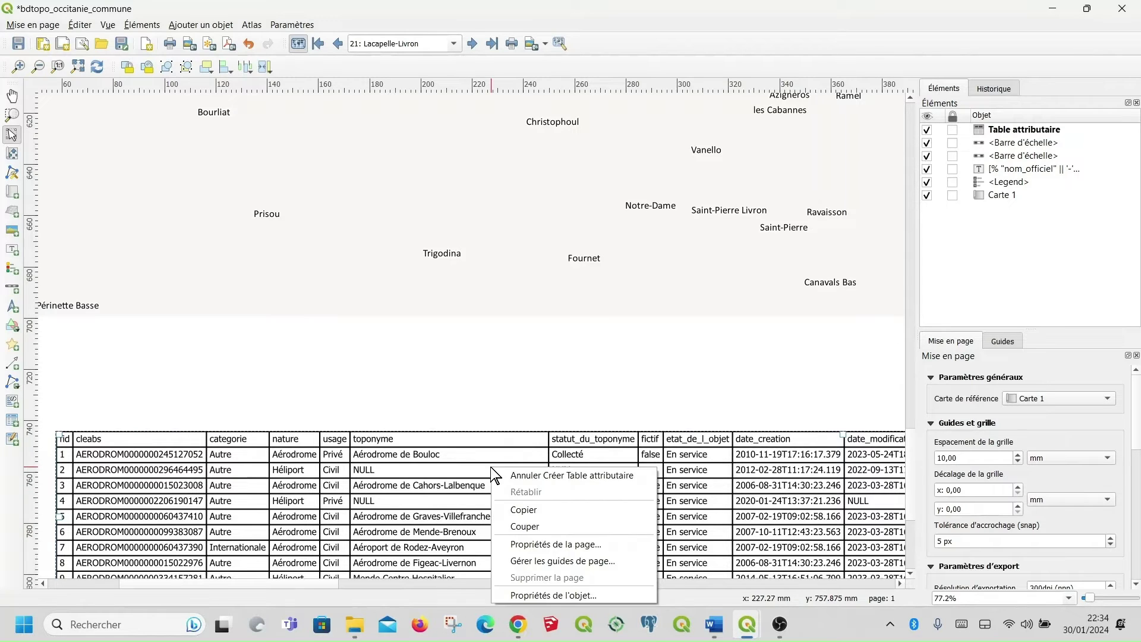
left_click(557, 595)
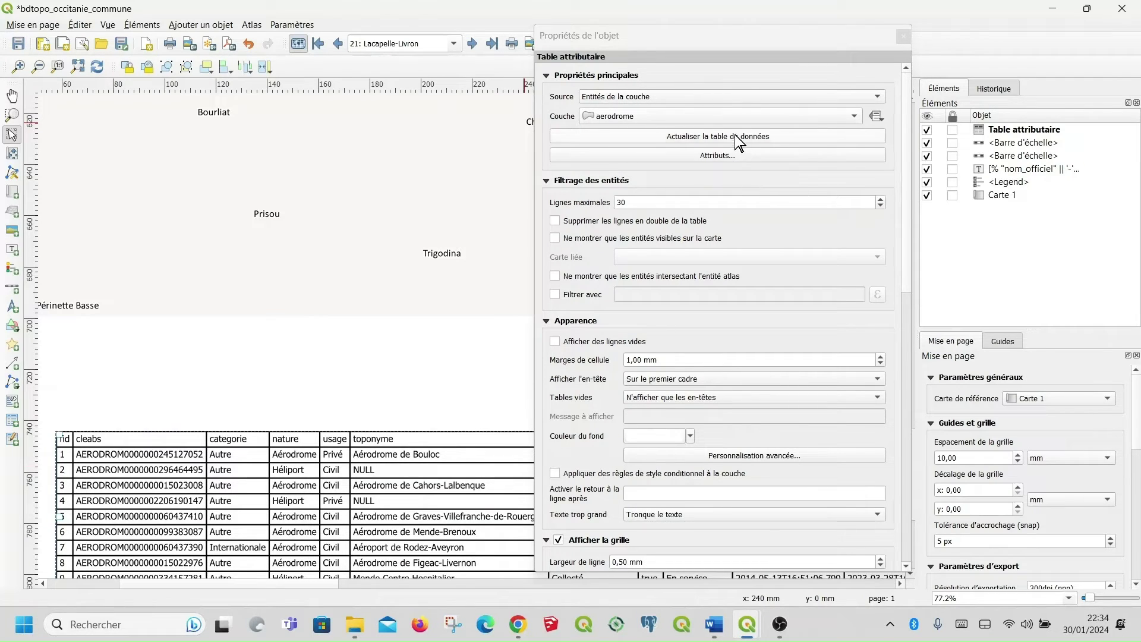
left_click(855, 118)
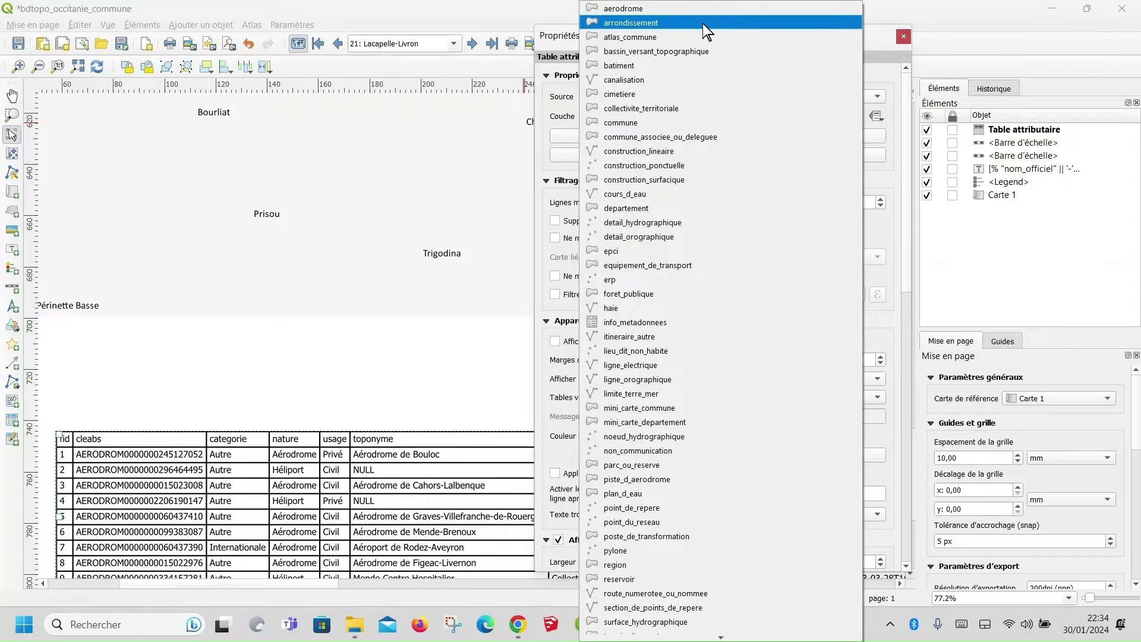
left_click(661, 36)
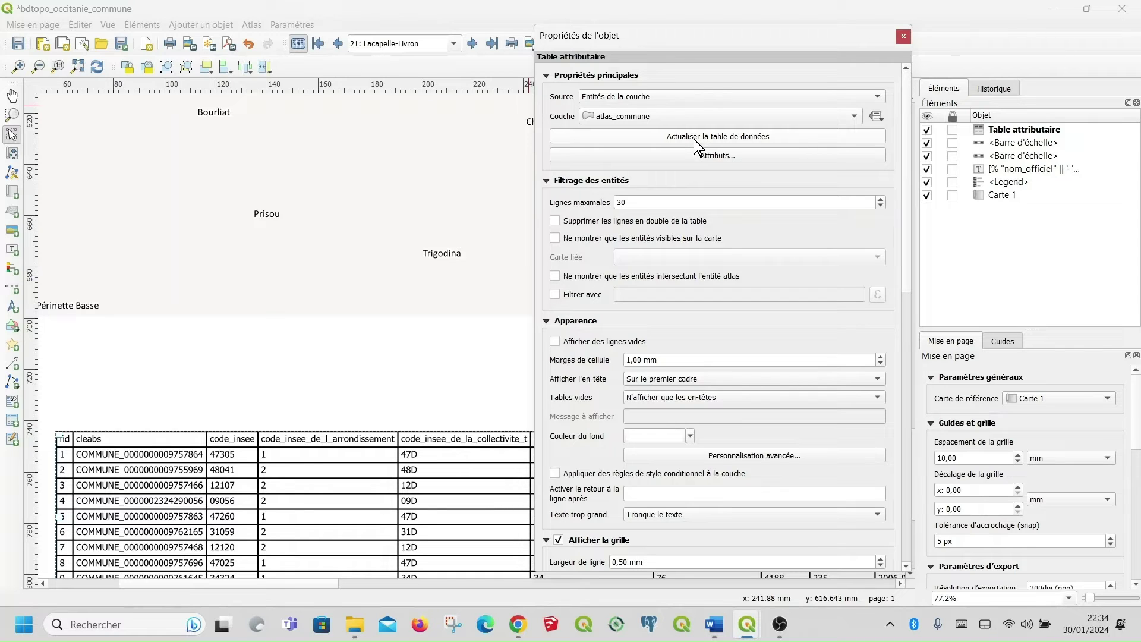
left_click(903, 36)
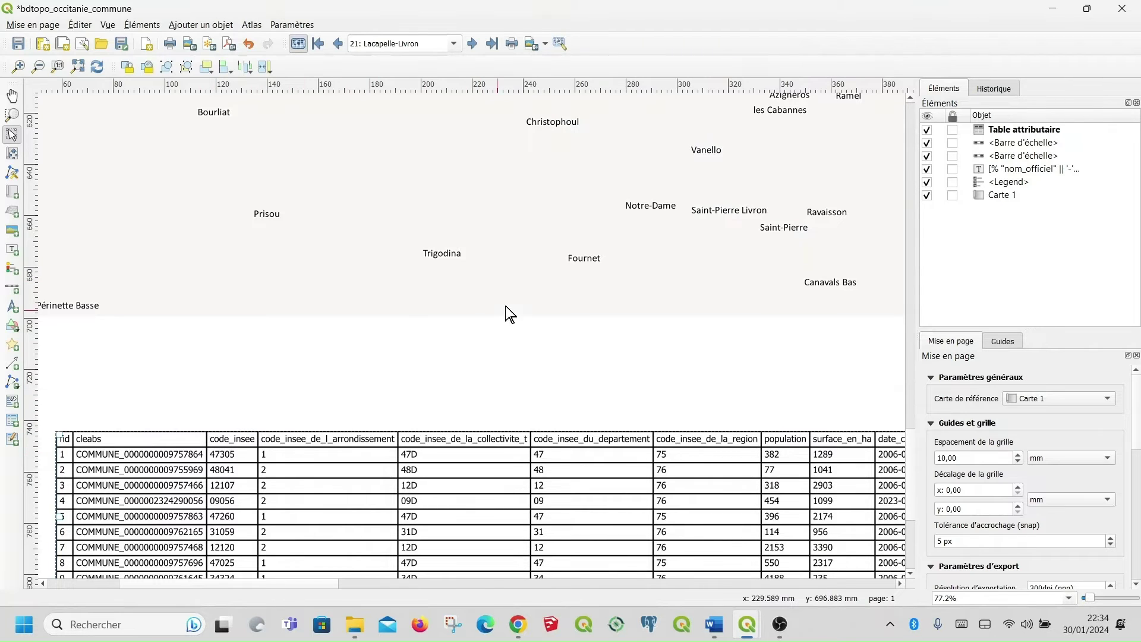
Review the column selection of the attribute table without changing it.
right_click(649, 444)
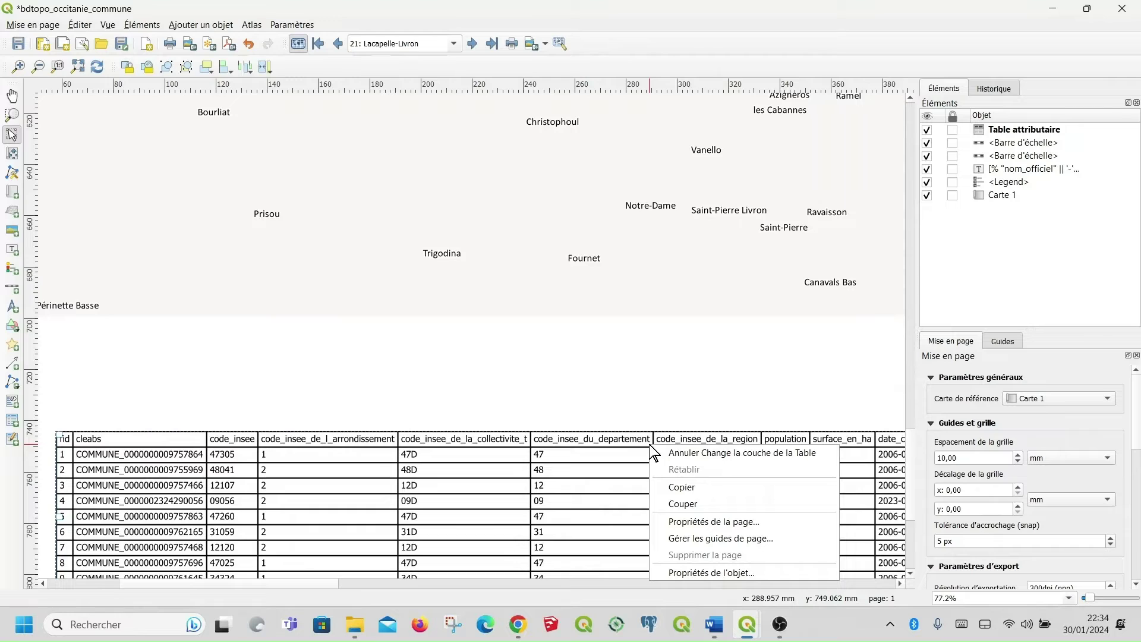
left_click(704, 572)
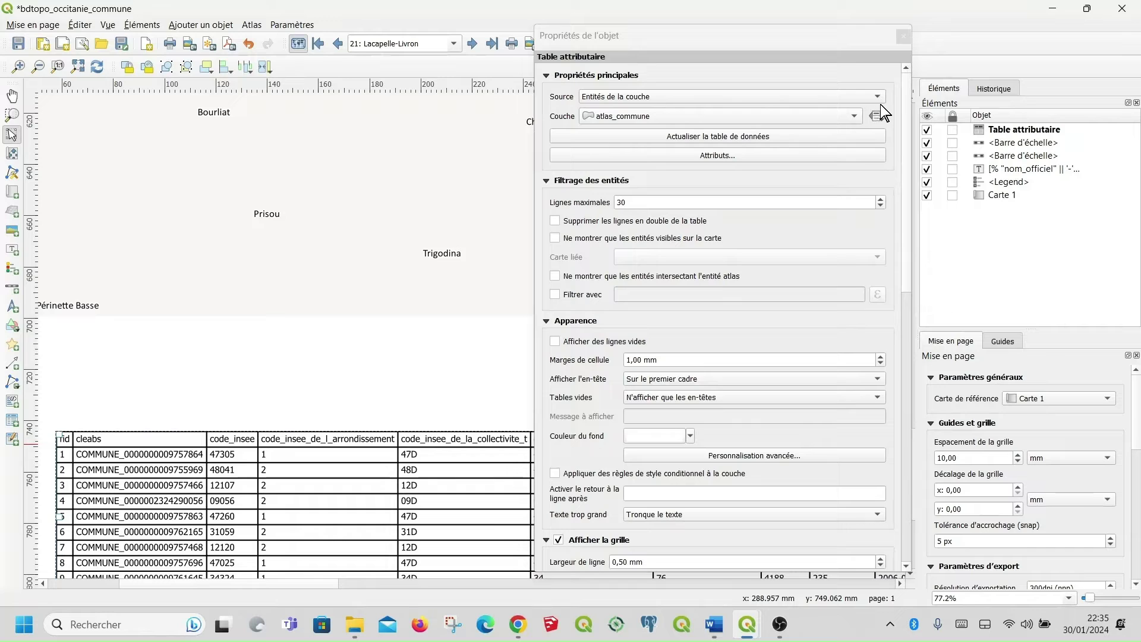
left_click(723, 156)
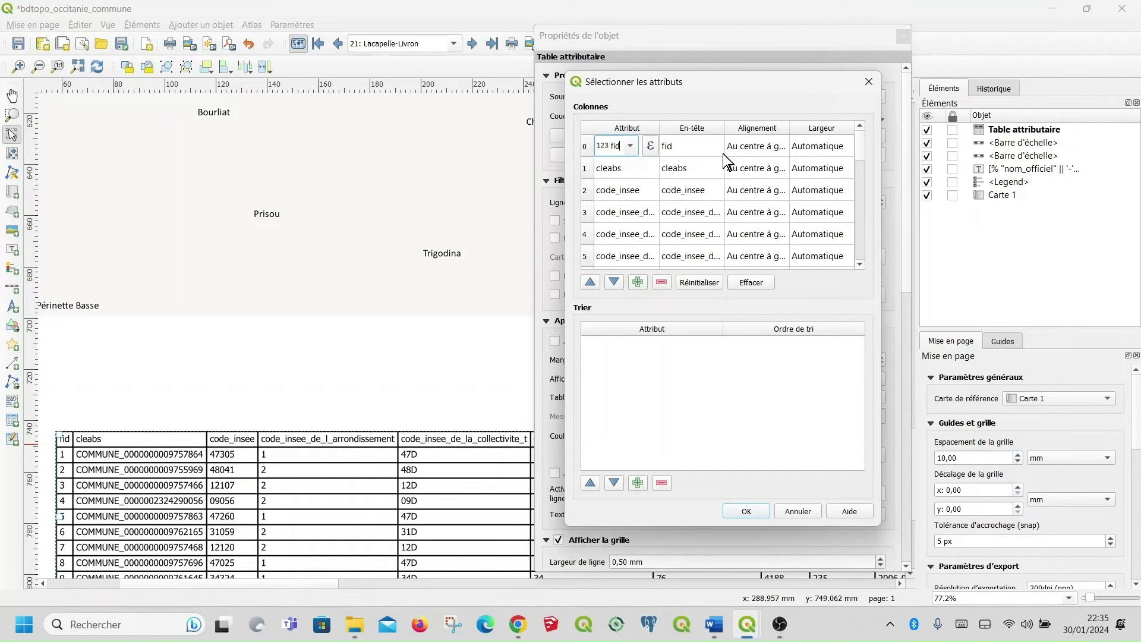
left_click(870, 82)
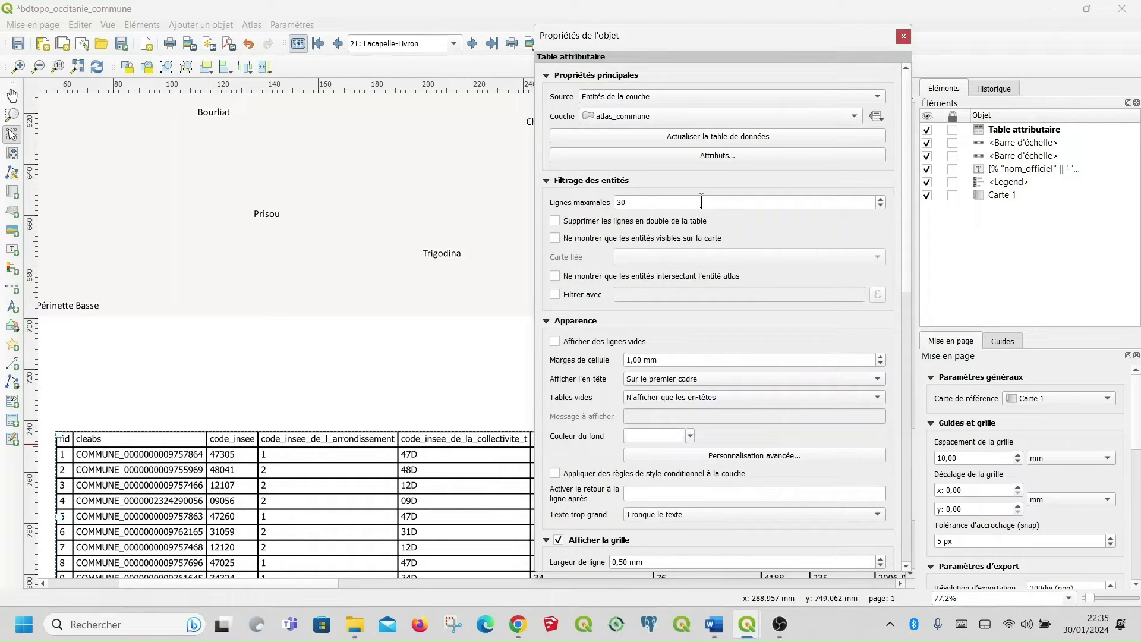
Set the attribute table's maximum rows to 29 and enable its feature filter, opening the filter's expression editor.
scroll(701, 202, "down", 1)
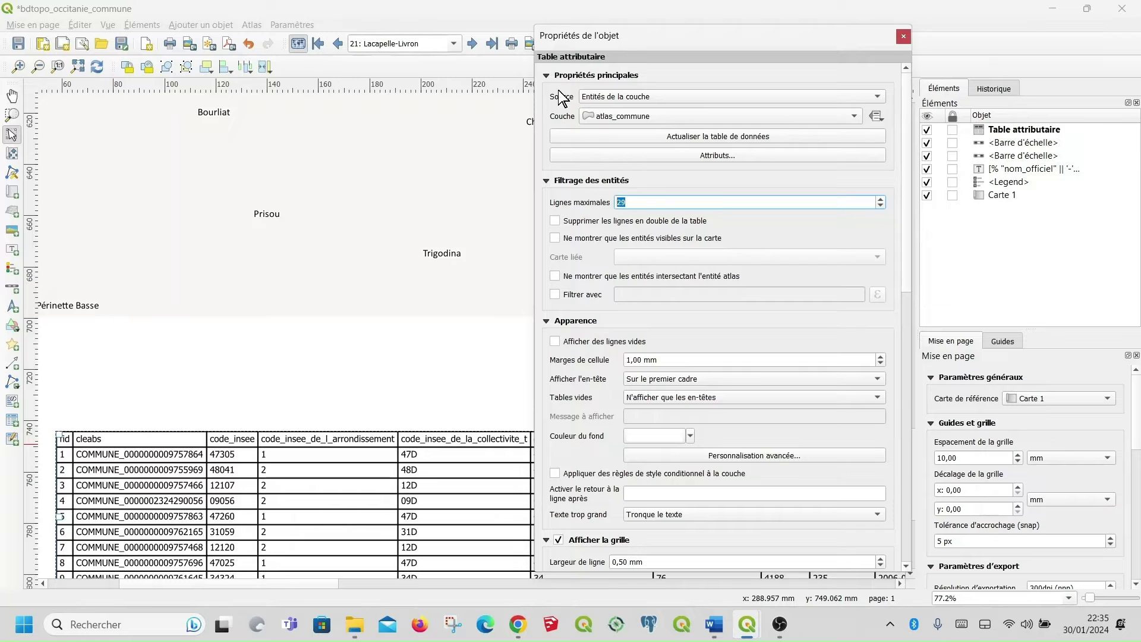
left_click(546, 75)
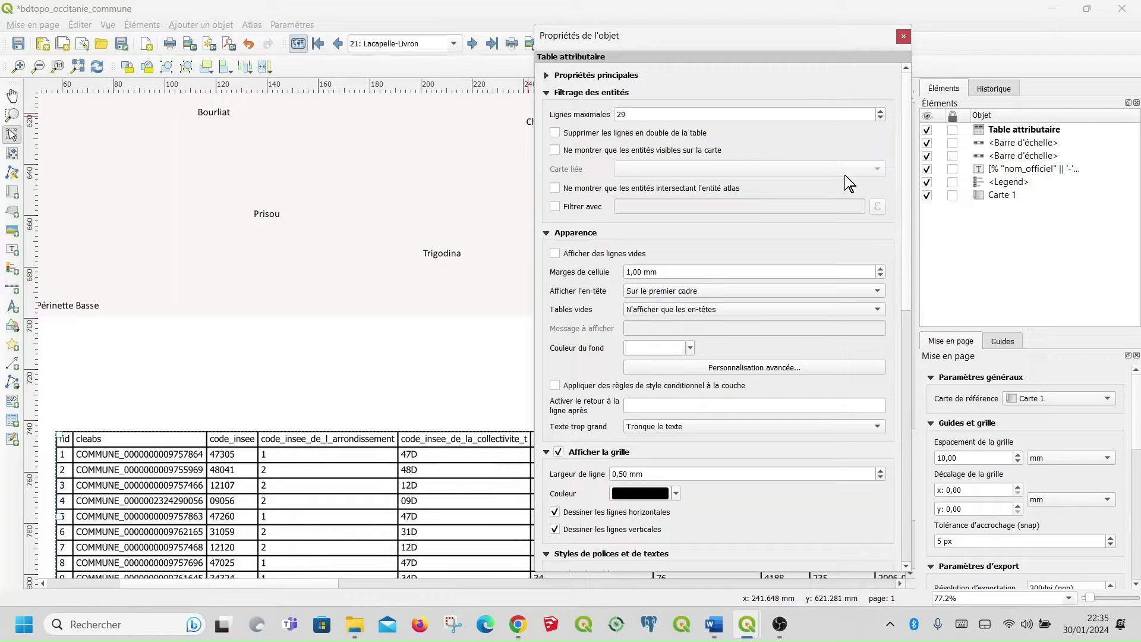
left_click(557, 207)
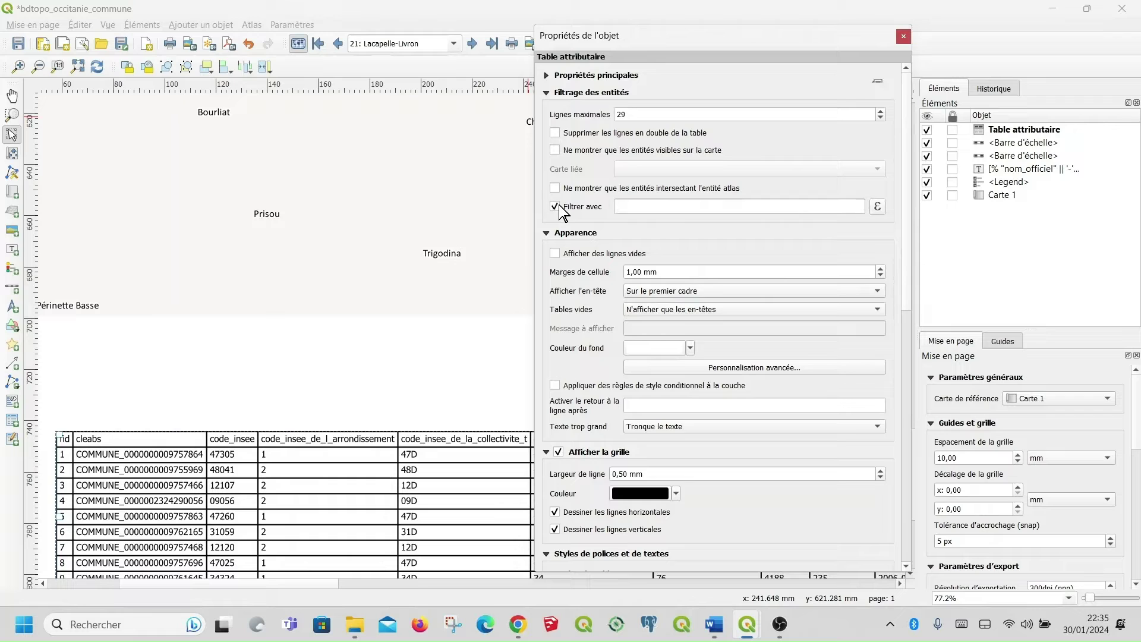
left_click(878, 208)
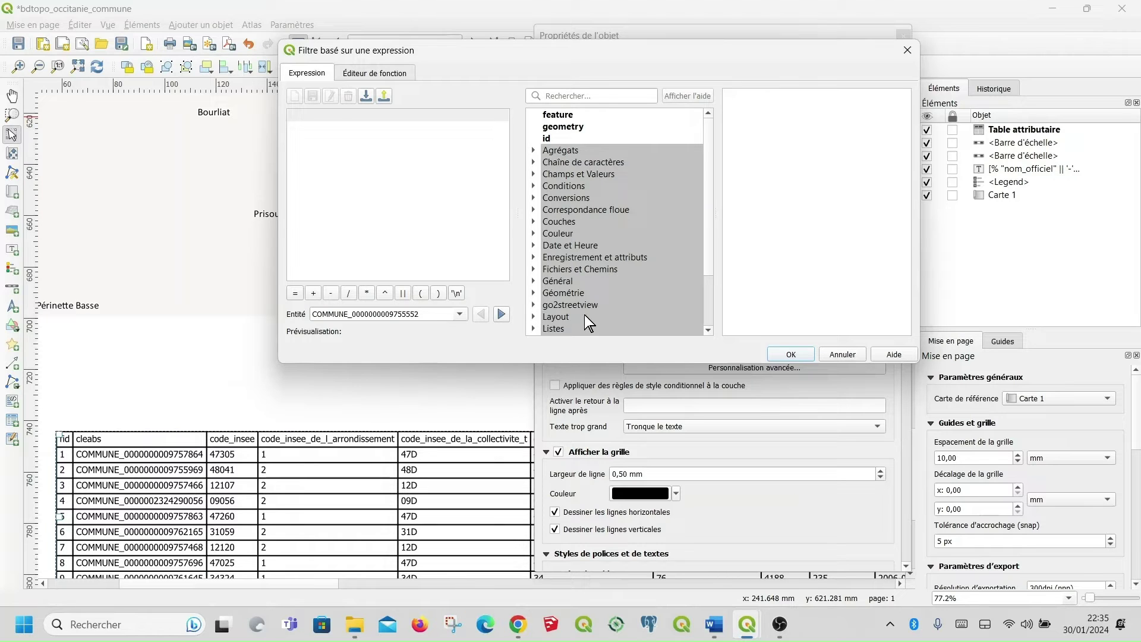
scroll(584, 315, "down", 2)
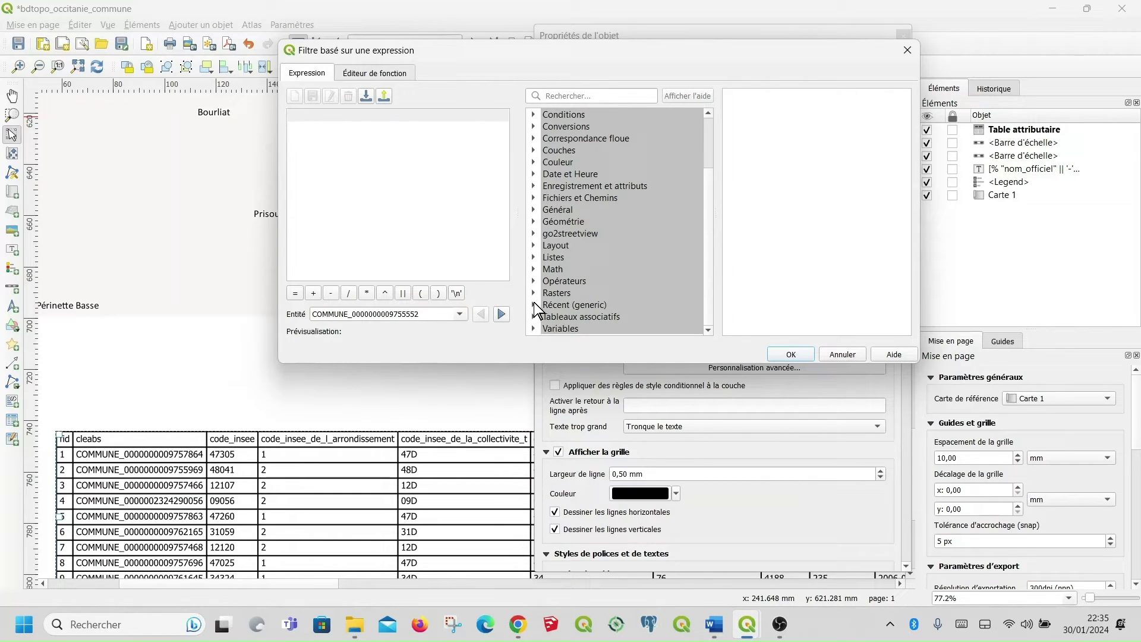
left_click(534, 305)
double_click(583, 316)
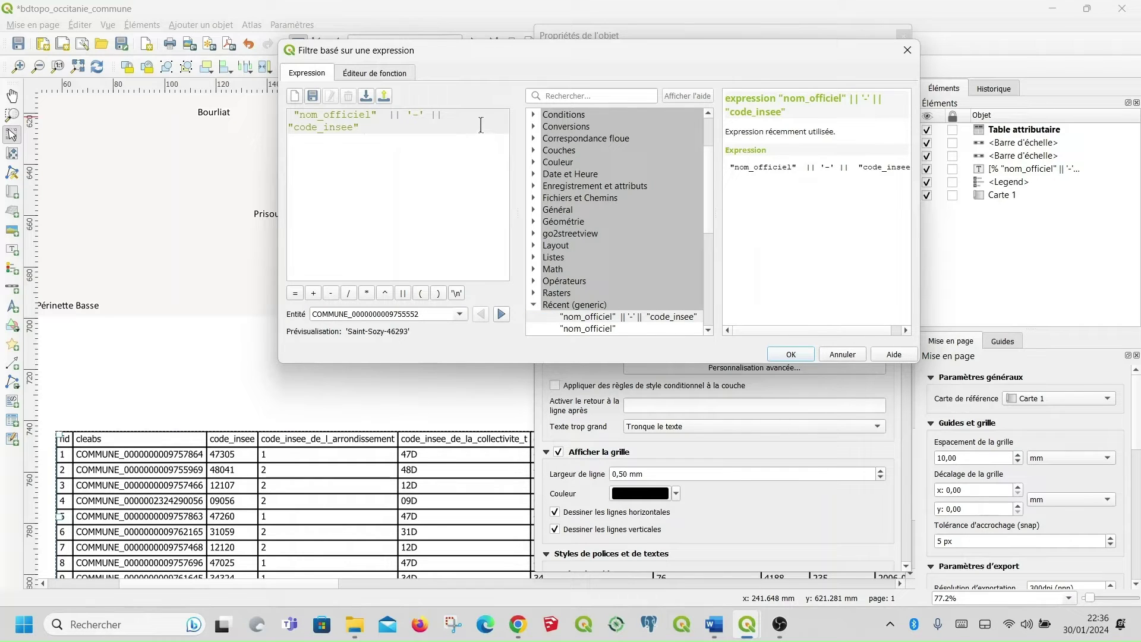
scroll(646, 307, "down", 1)
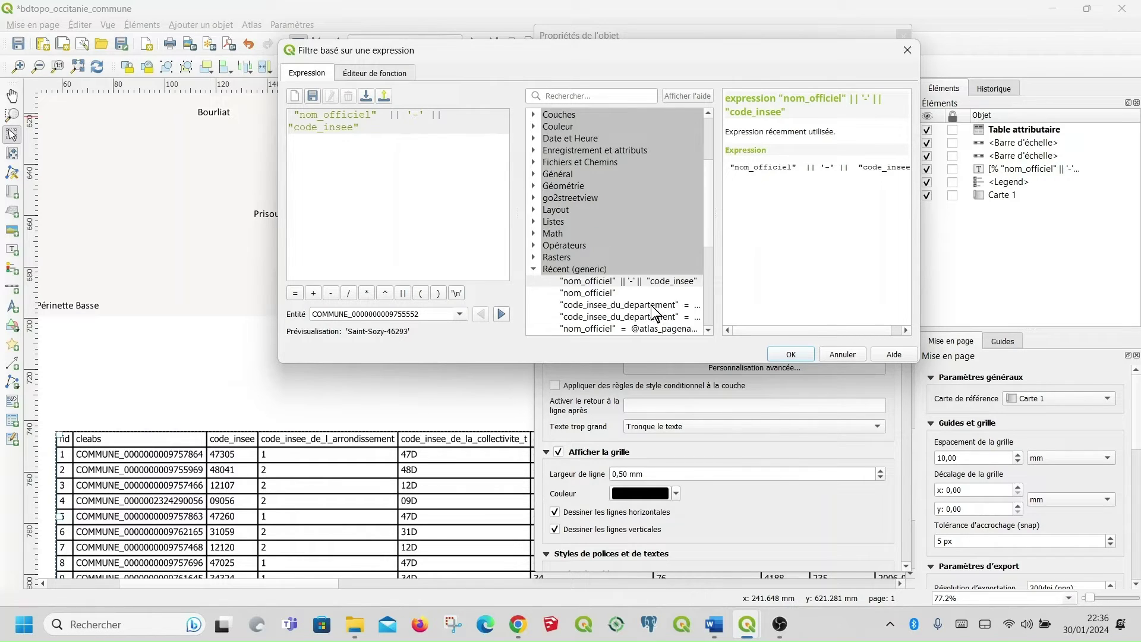
scroll(646, 325, "down", 1)
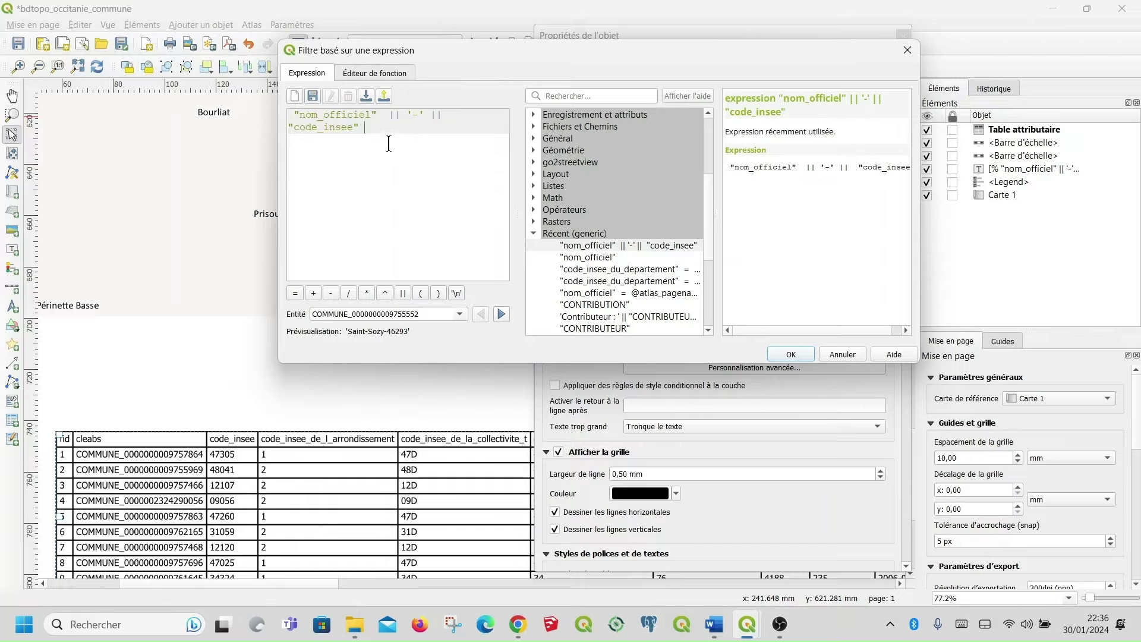
left_click_drag(384, 134, 256, 118)
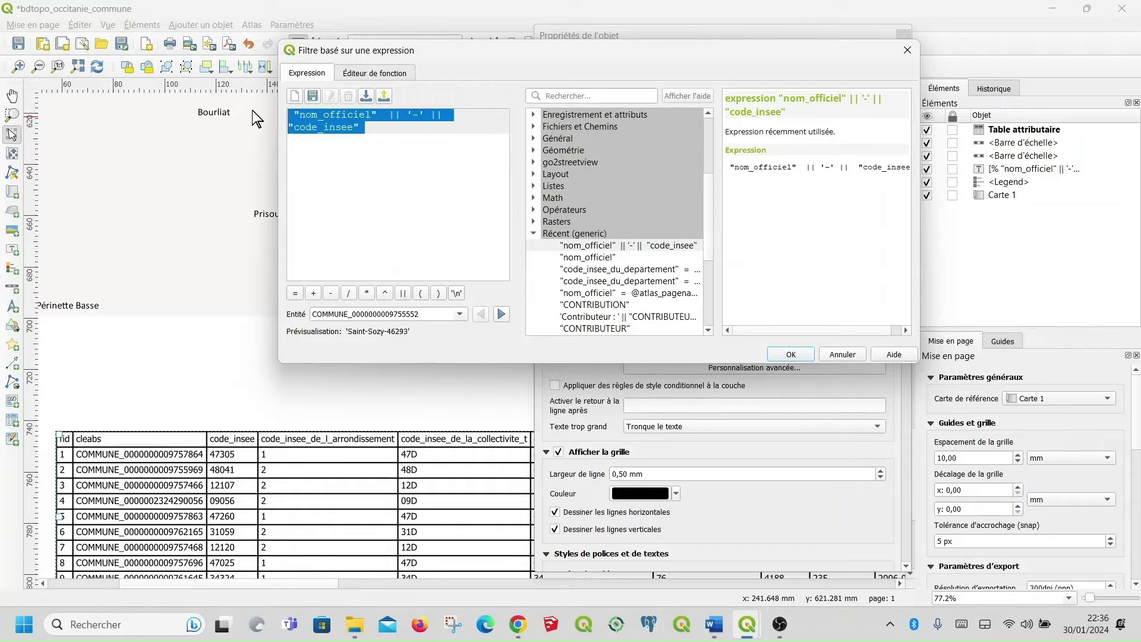
double_click(633, 293)
left_click(790, 355)
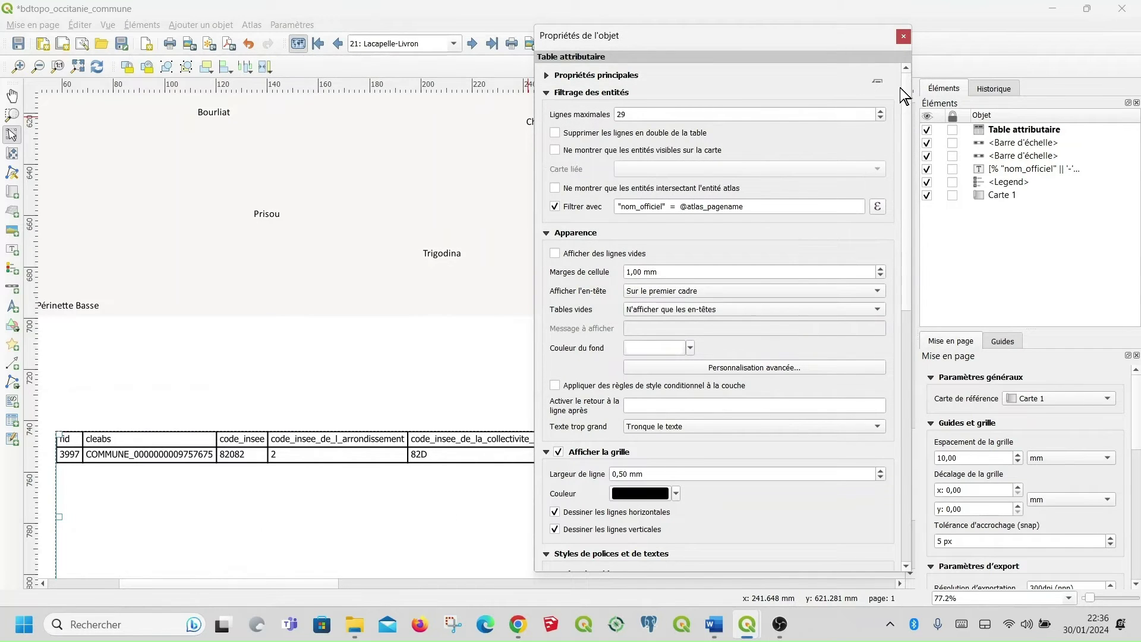
left_click(904, 38)
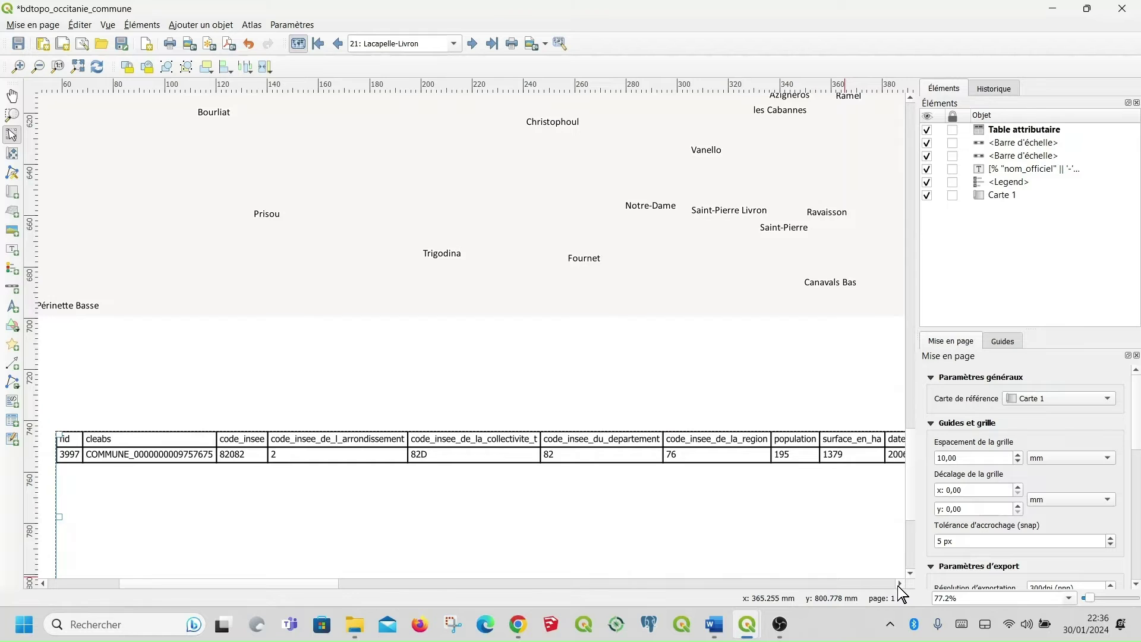
Examine the filtered table's further columns and review its attribute selection, keeping all columns.
left_click_drag(899, 585, 899, 584)
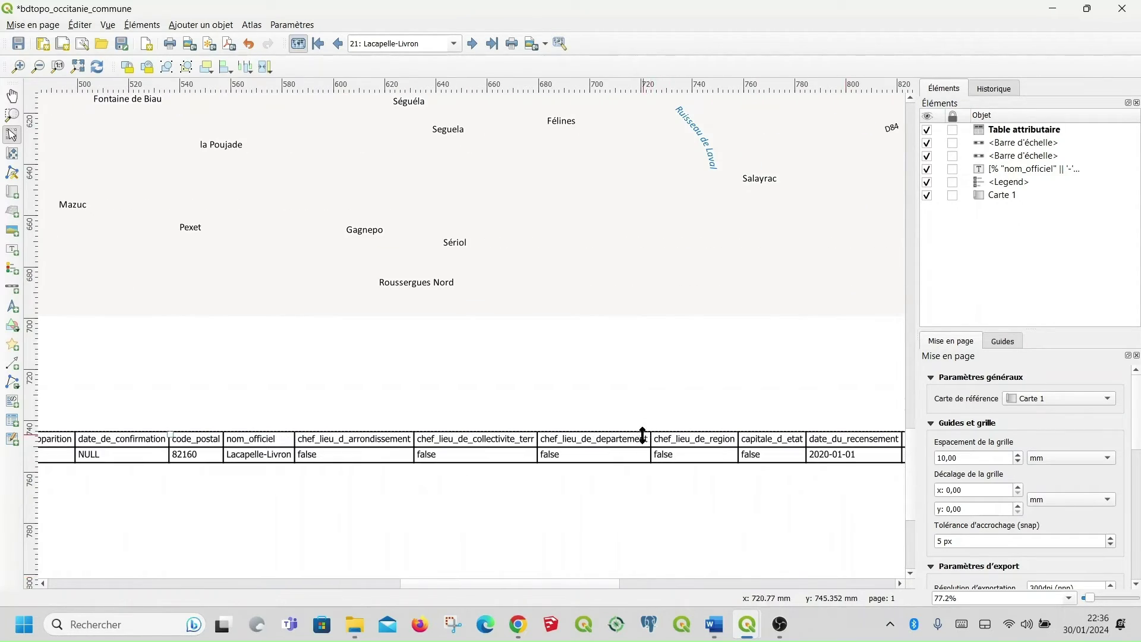
right_click(617, 446)
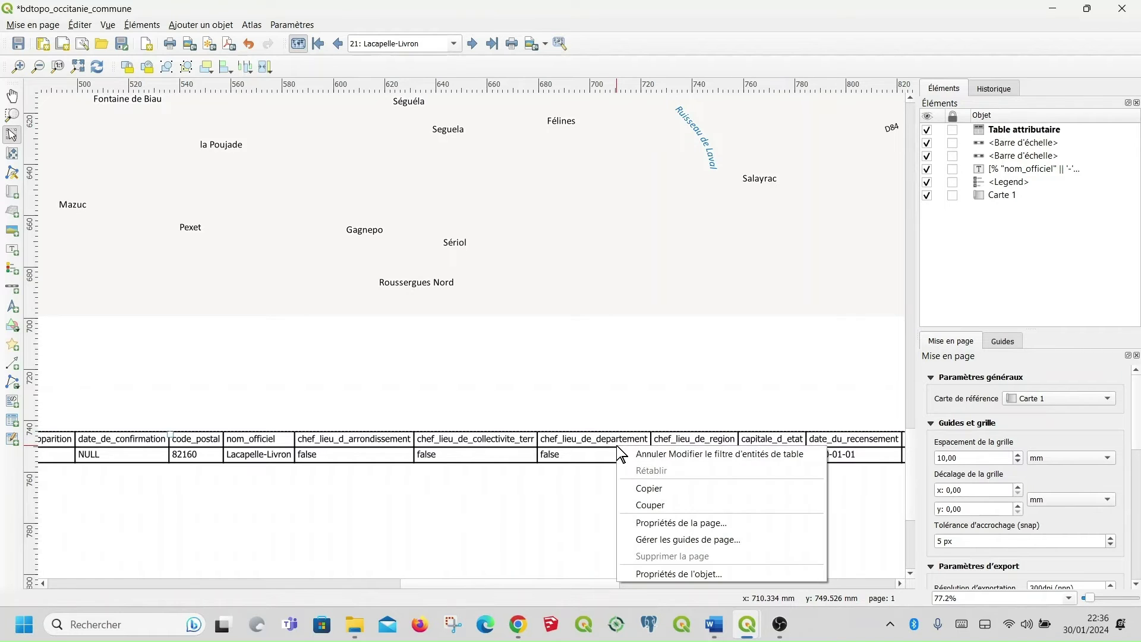
left_click(670, 573)
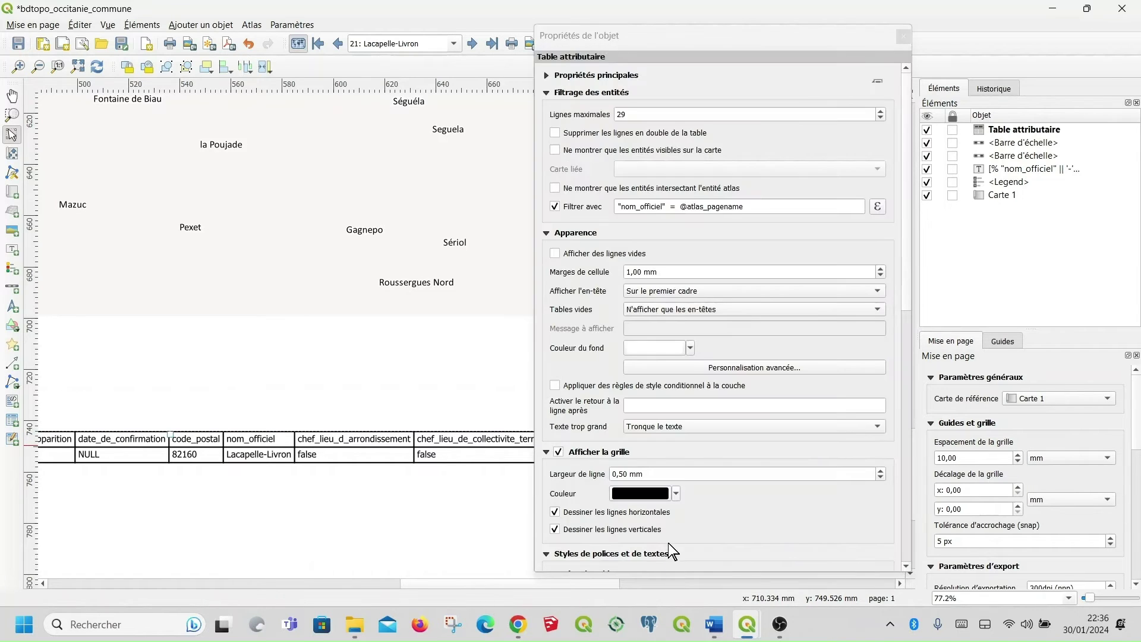
left_click(549, 92)
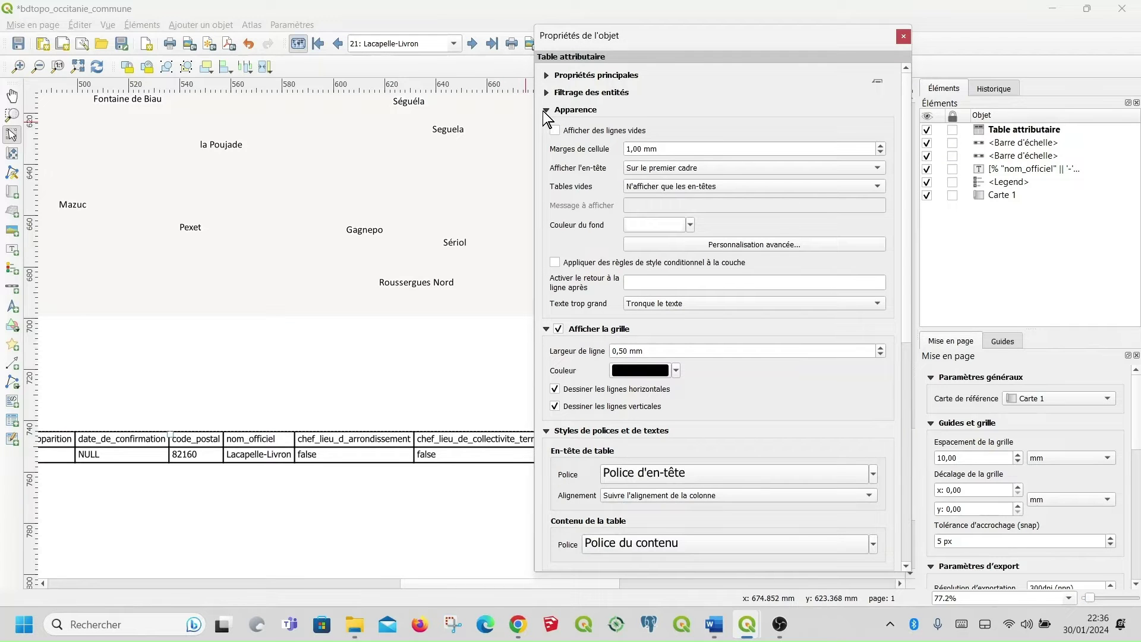
left_click(547, 110)
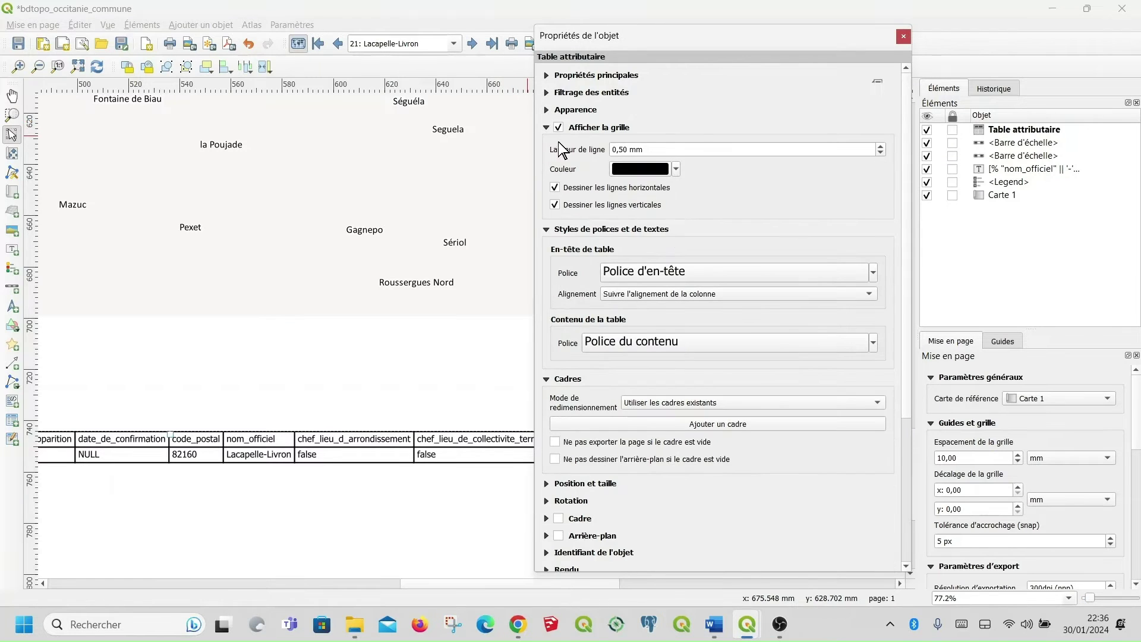
left_click(546, 75)
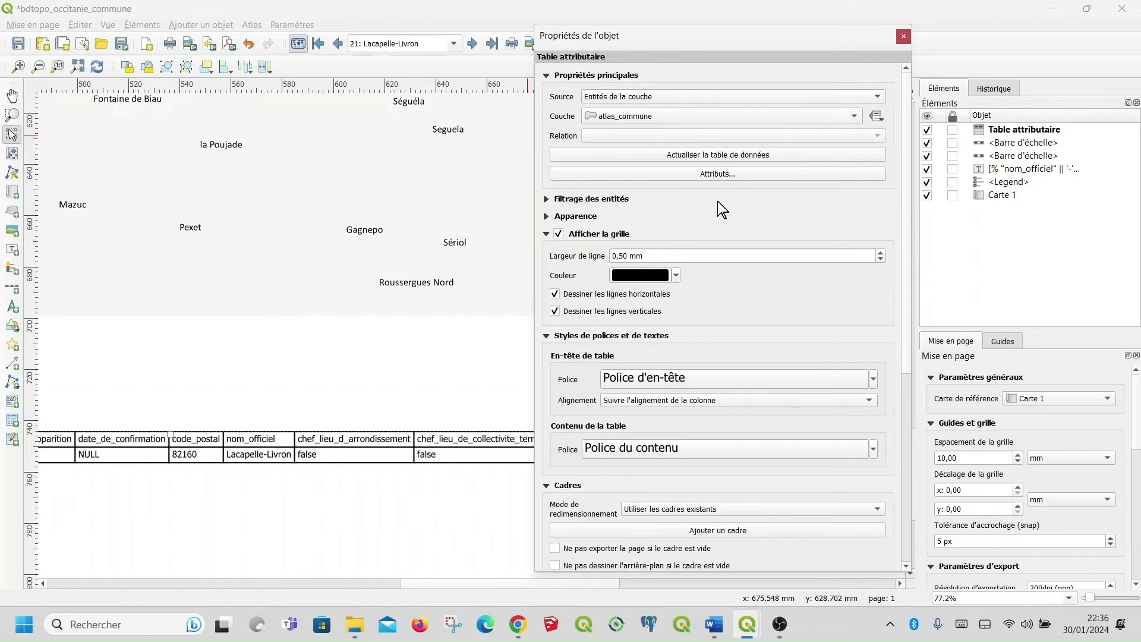
left_click(706, 174)
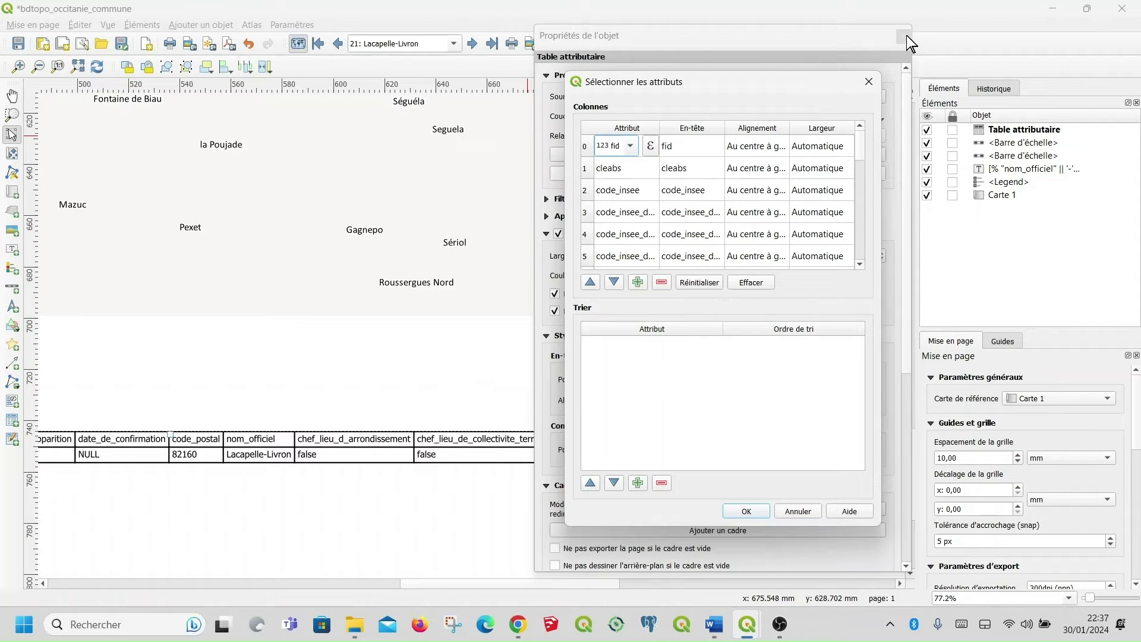
left_click(747, 512)
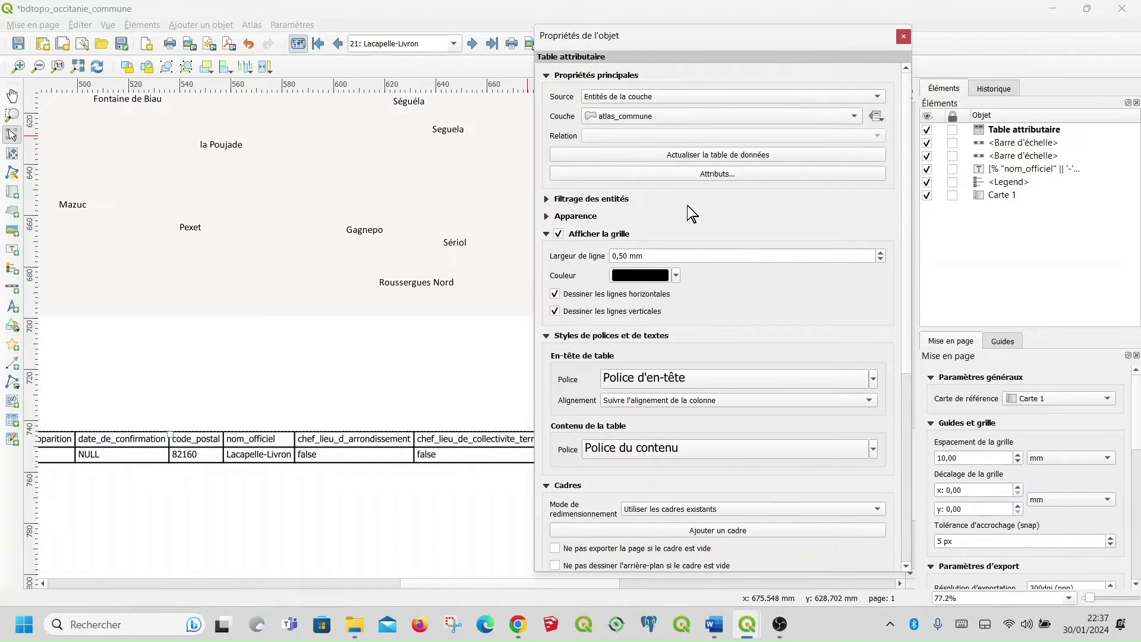
Set the attribute table's background colour to cyan from the recent colours and check the table on the page.
left_click(546, 76)
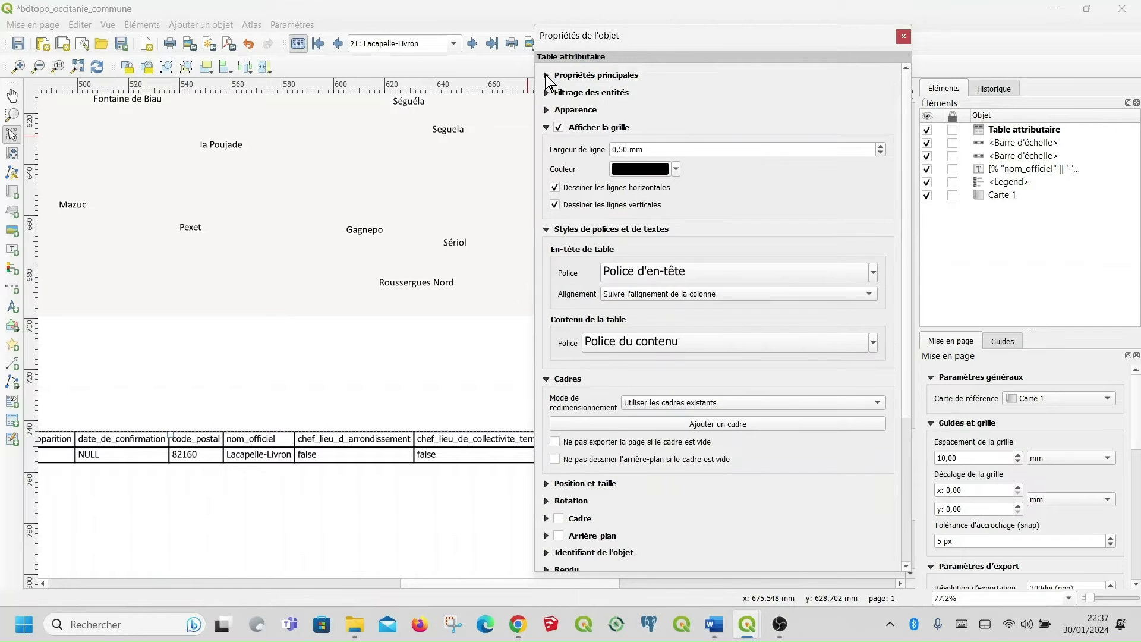
left_click(546, 110)
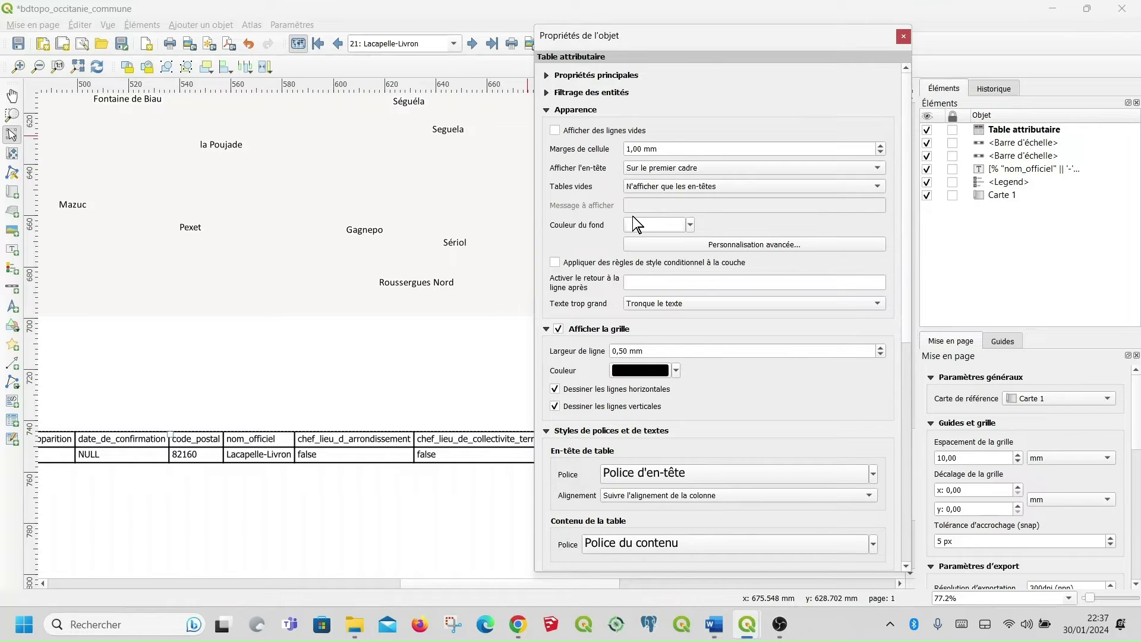
left_click(690, 226)
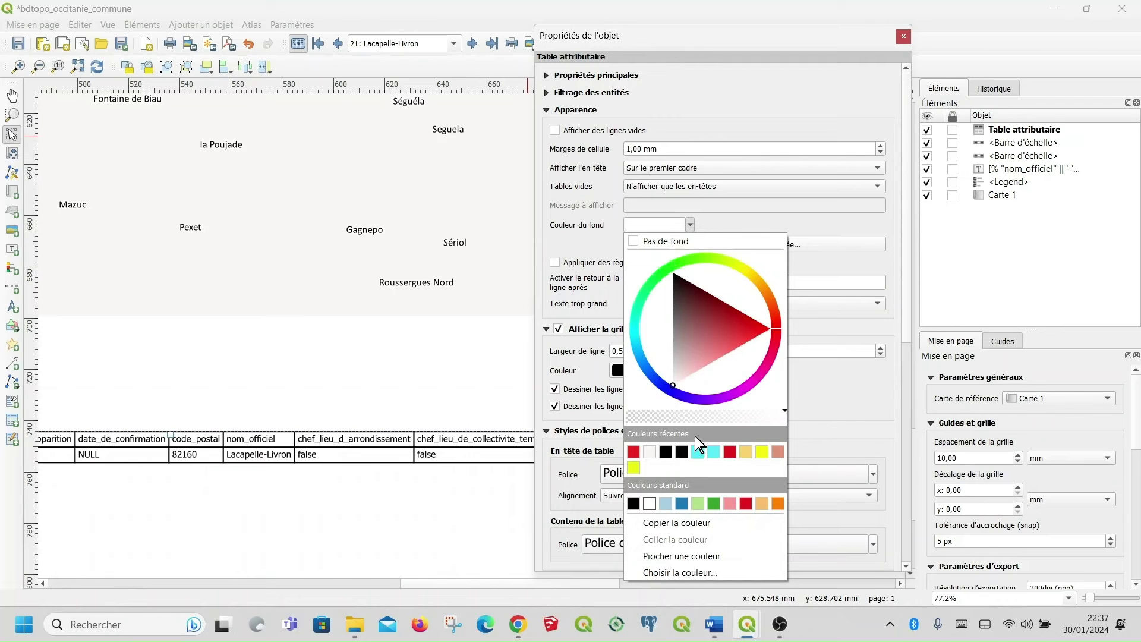
left_click(698, 453)
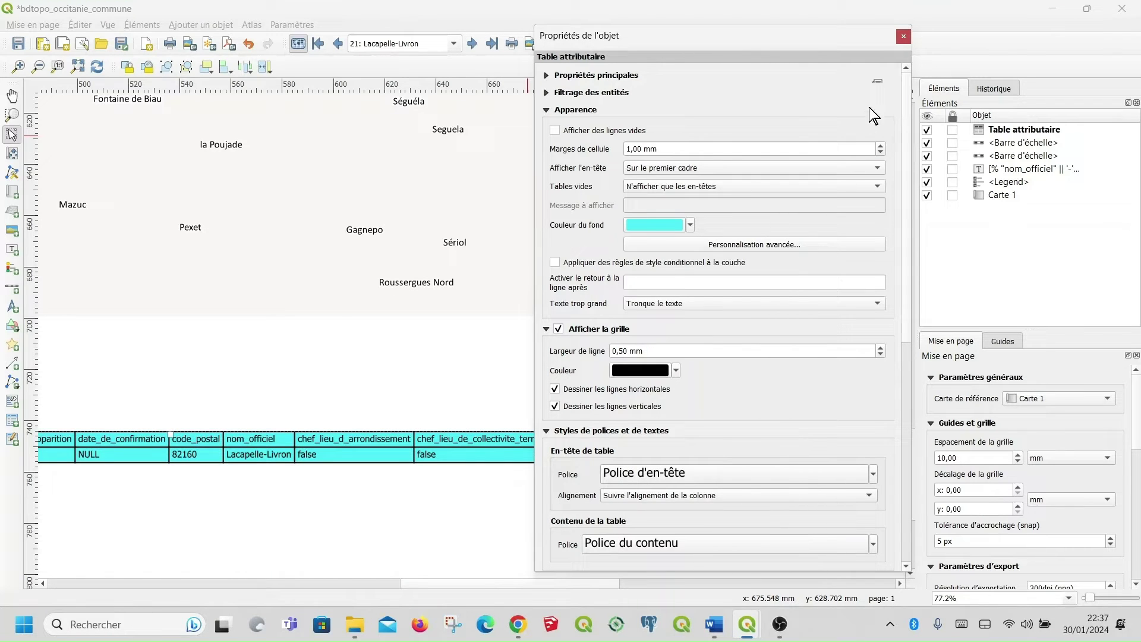
left_click(903, 36)
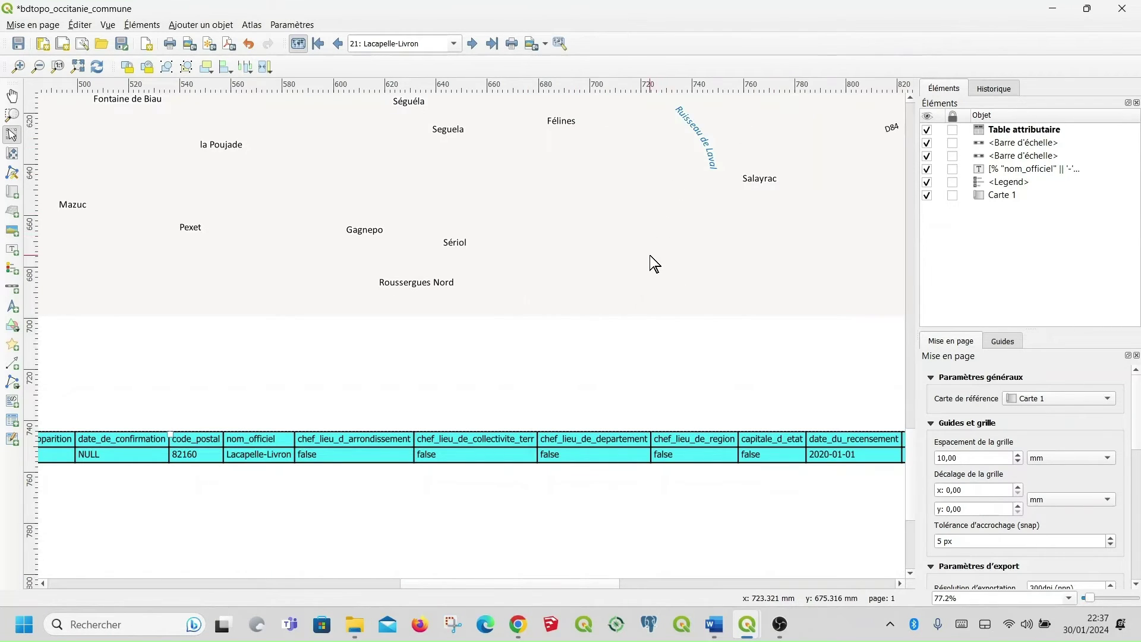
scroll(649, 268, "down", 1)
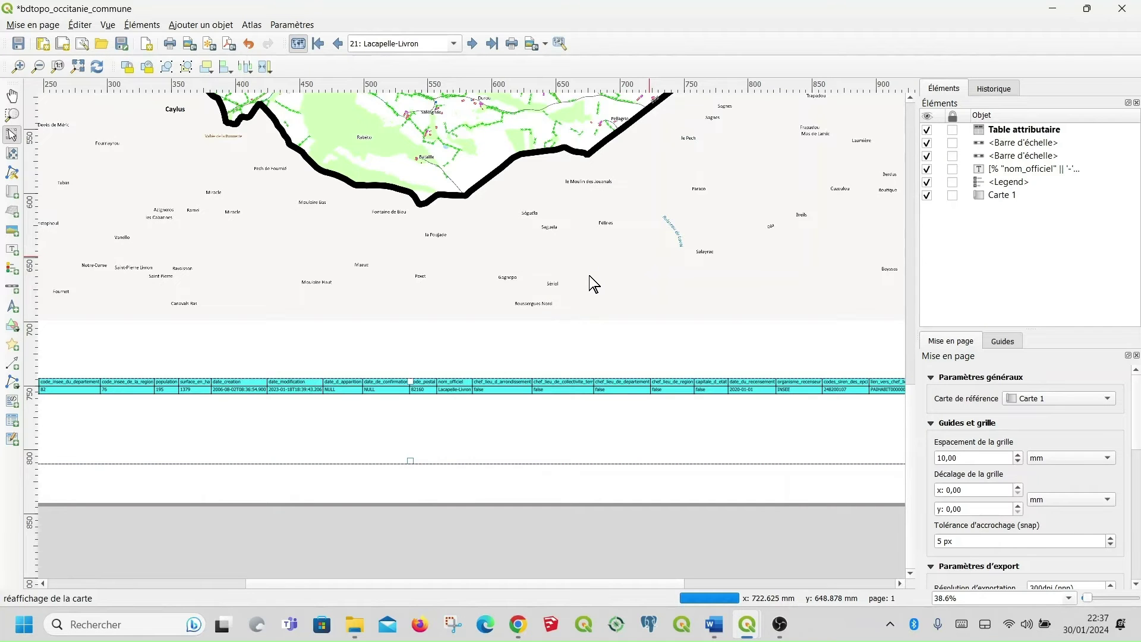
scroll(592, 284, "up", 1)
scroll(598, 287, "down", 1)
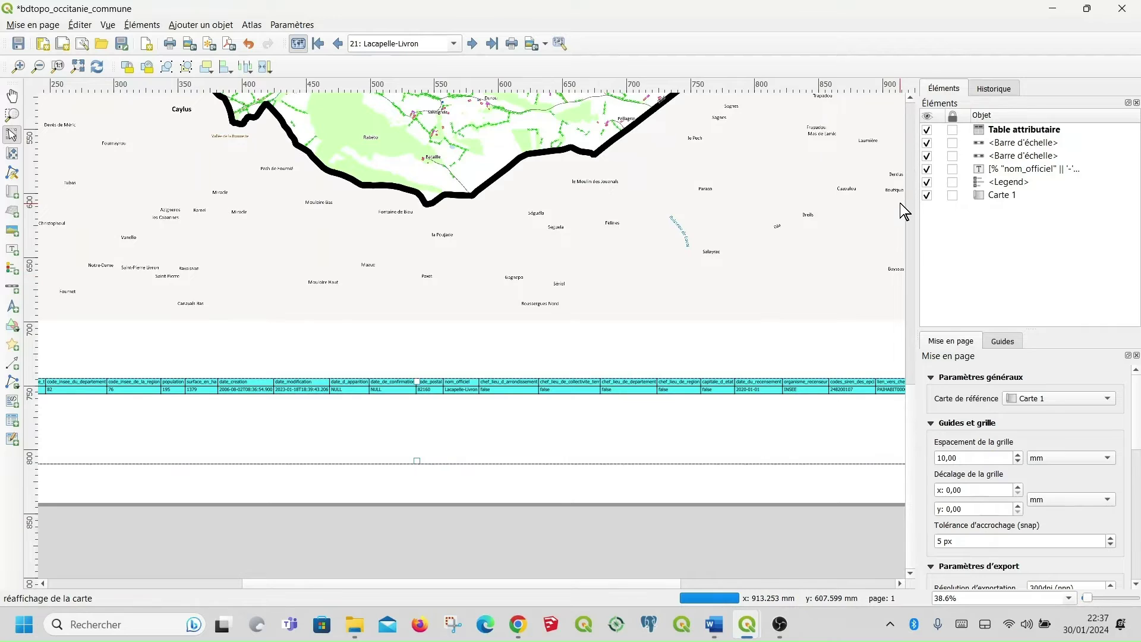
Close the Éléments, Historique, Mise en page and Guides panels to free space, showing the whole layout page.
left_click(1136, 103)
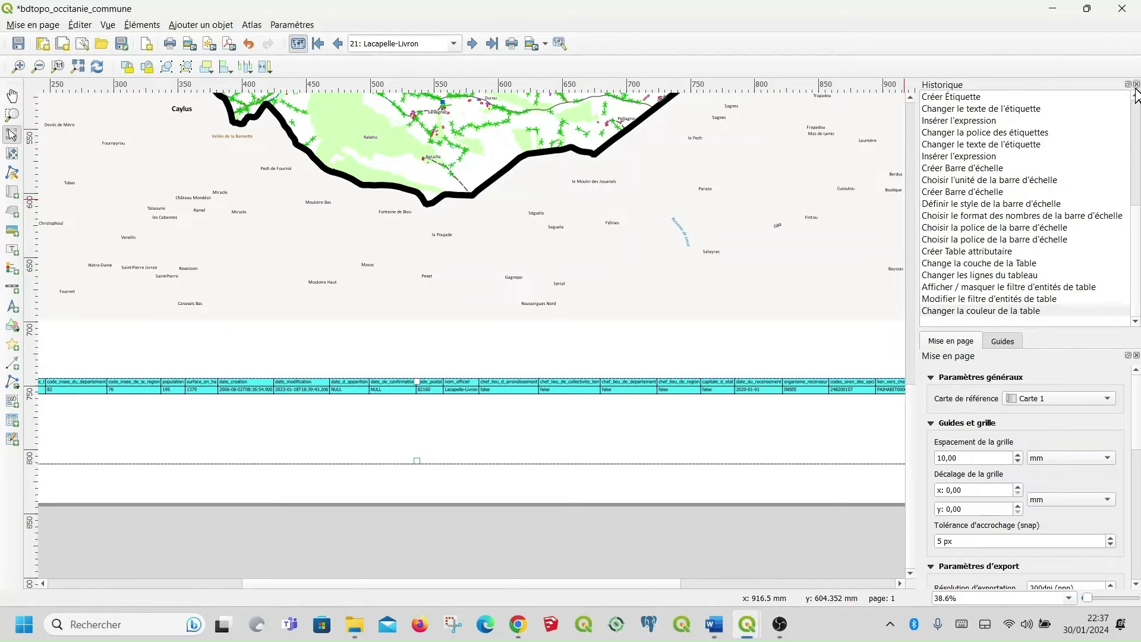
left_click(1137, 85)
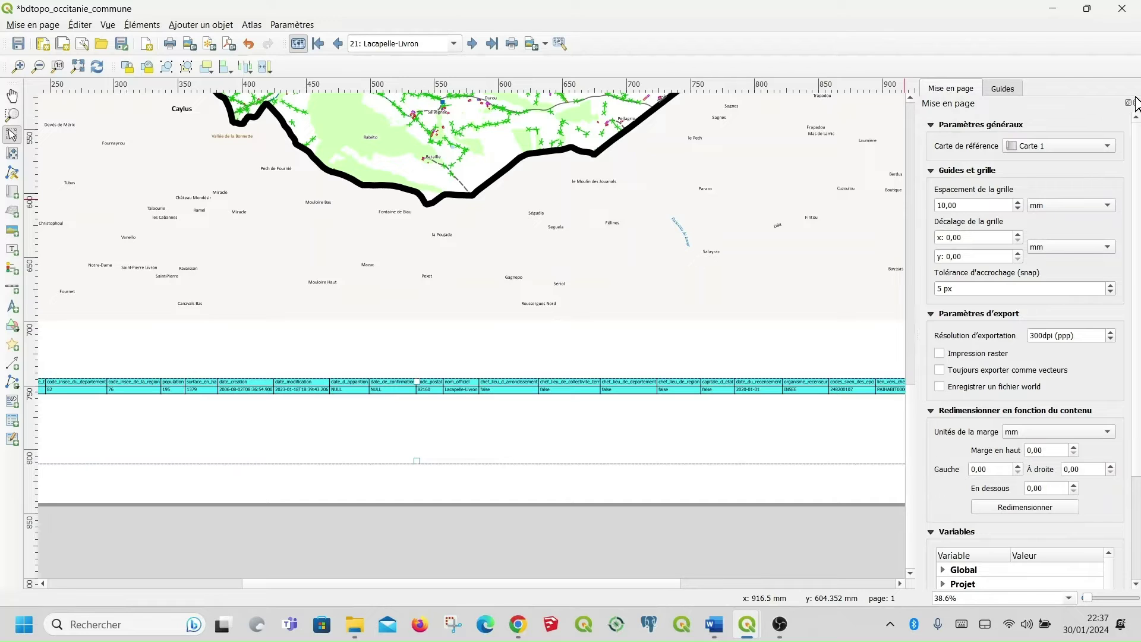
left_click(1136, 104)
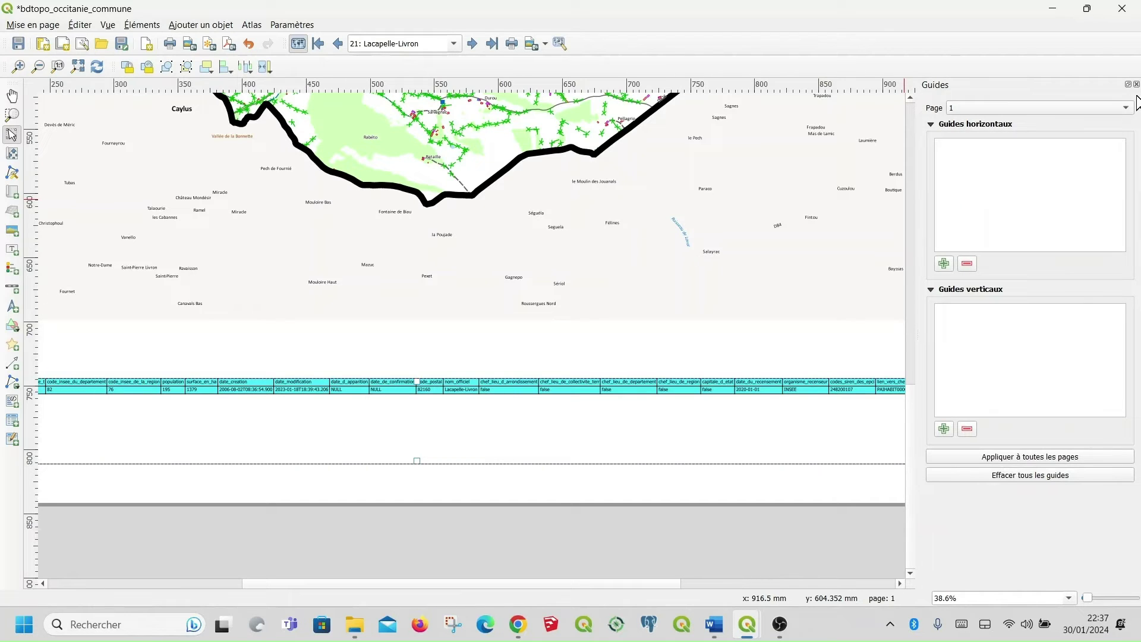
left_click(1136, 85)
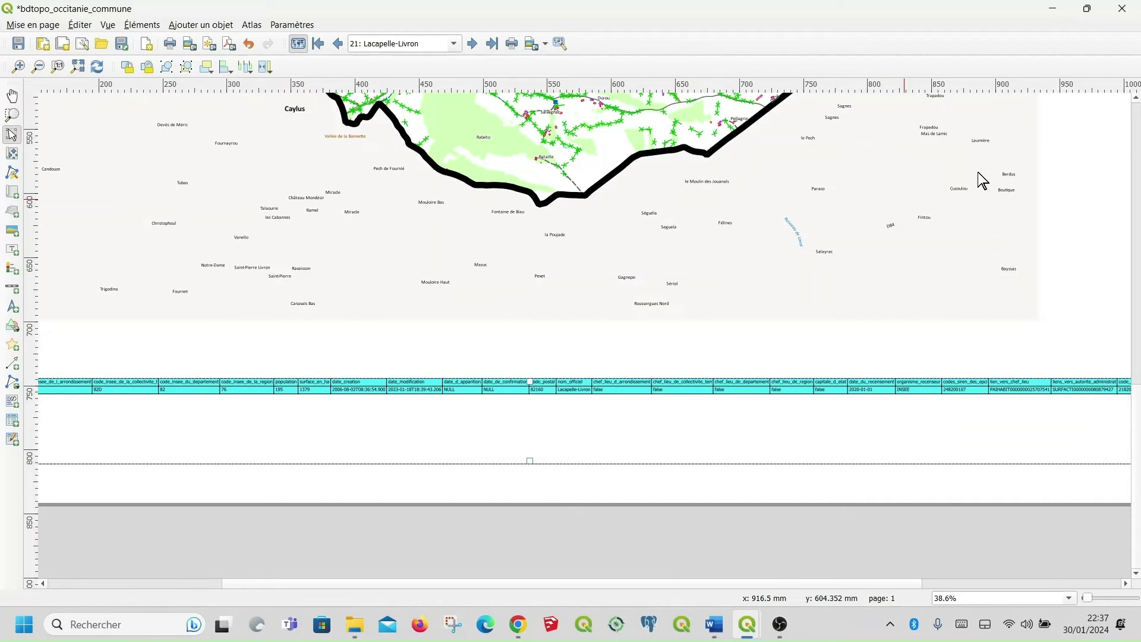
key("ctrl+0")
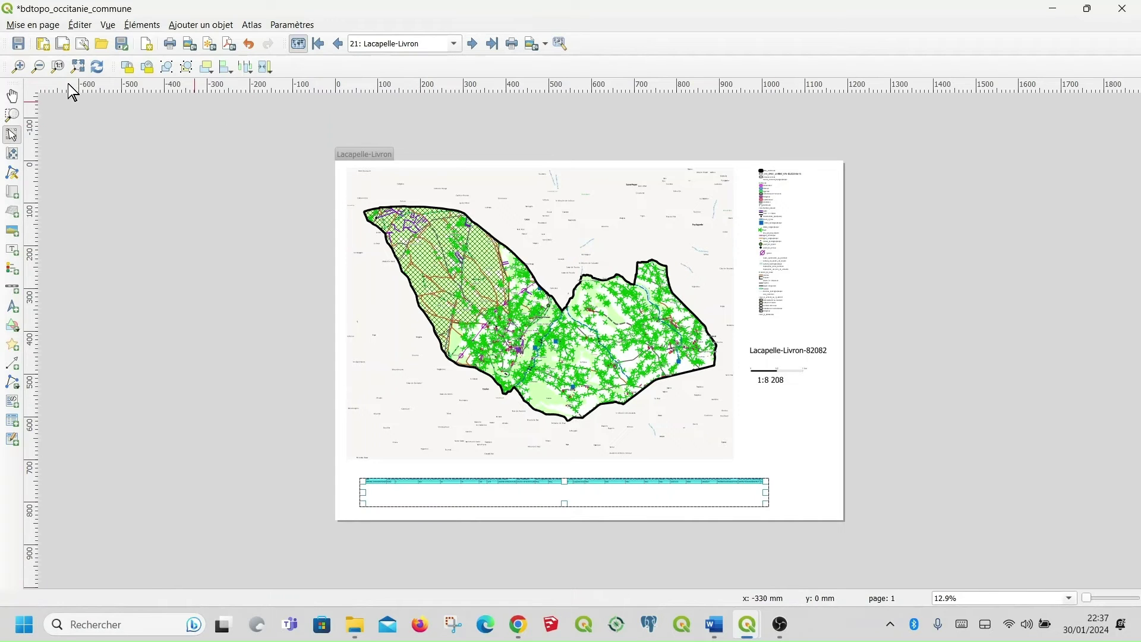
Add a second map beneath the 1:8 208 scale text and make it follow the mini_carte map theme.
left_click(11, 192)
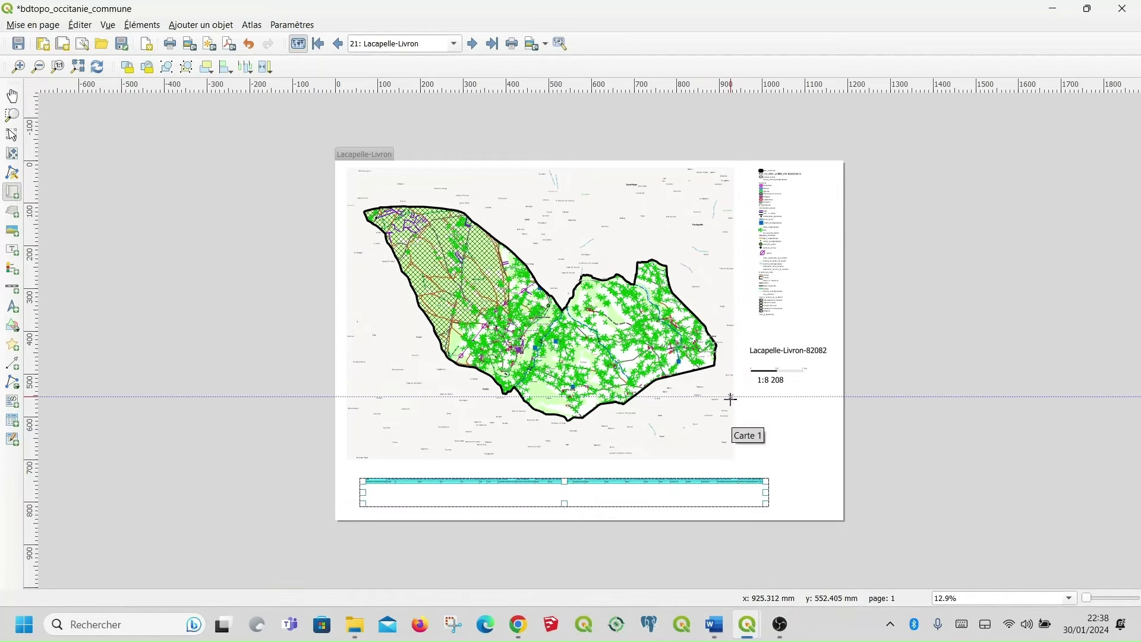
left_click_drag(730, 398, 838, 469)
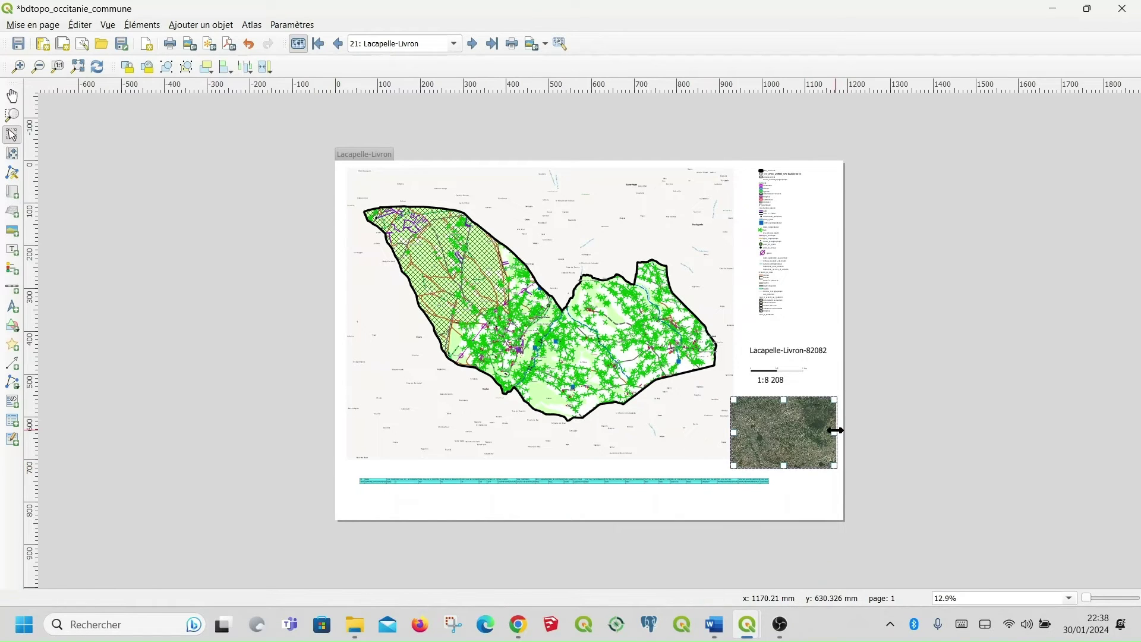
right_click(755, 438)
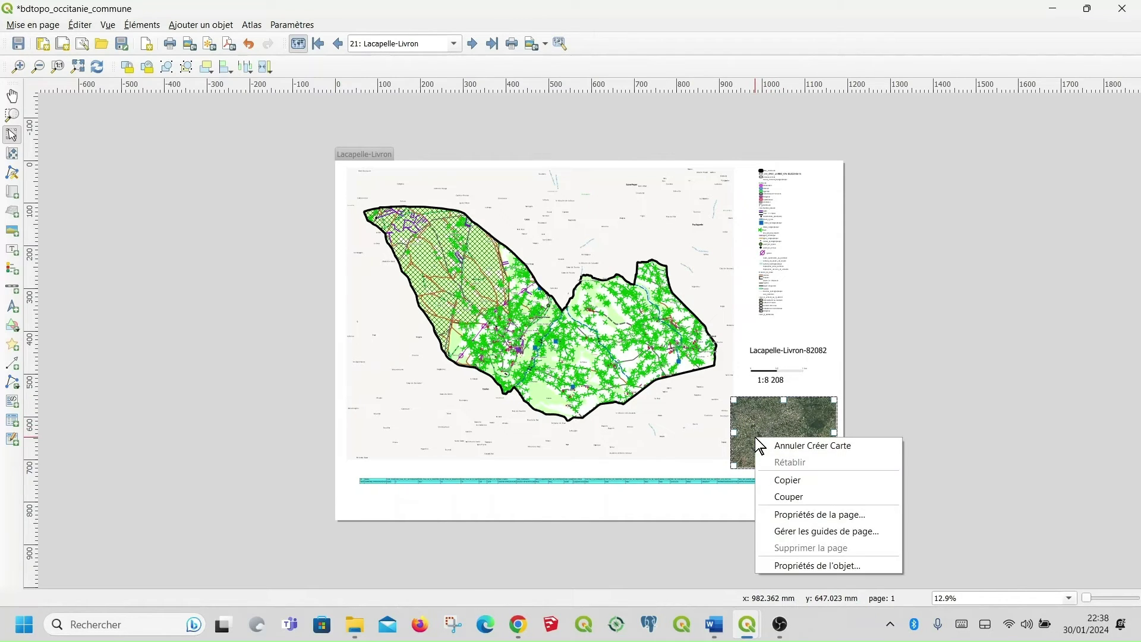
left_click(824, 564)
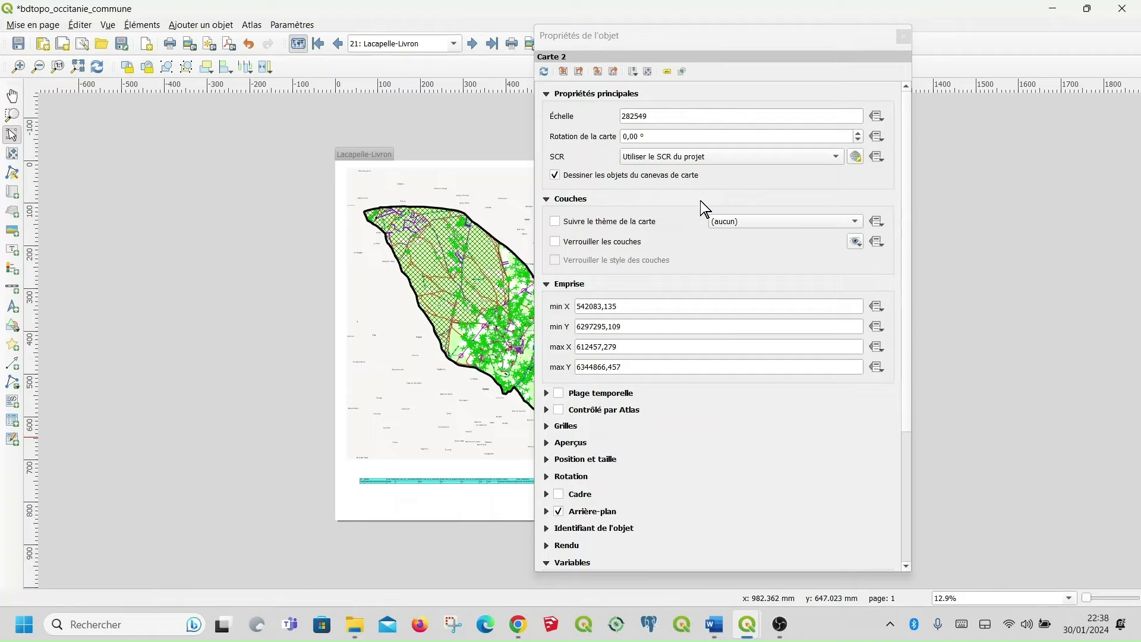
left_click(626, 225)
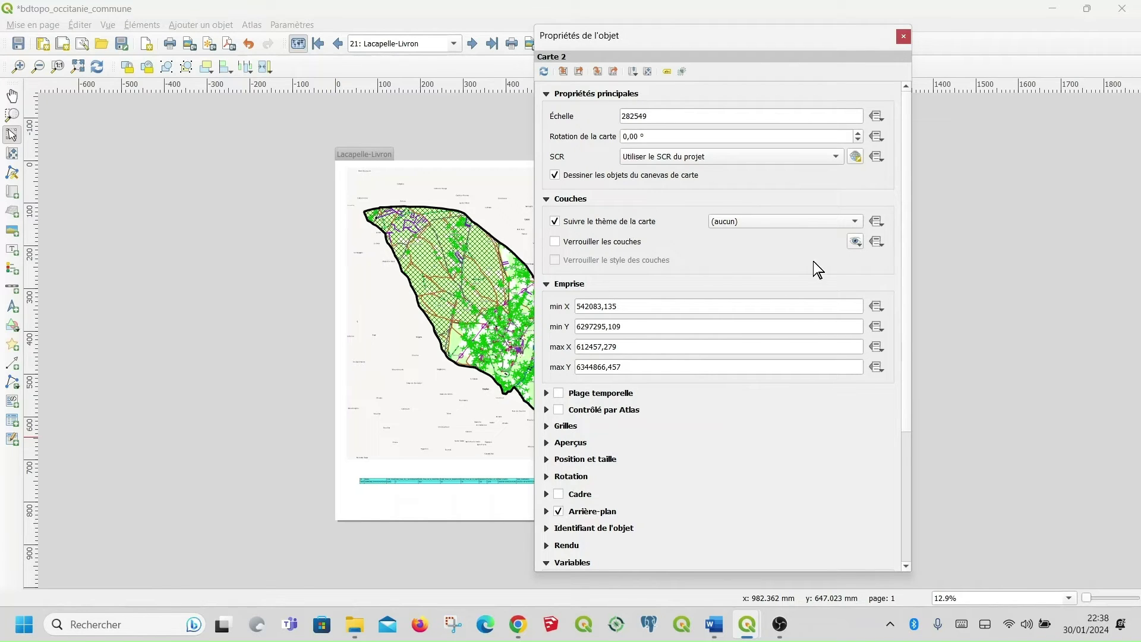
left_click(856, 225)
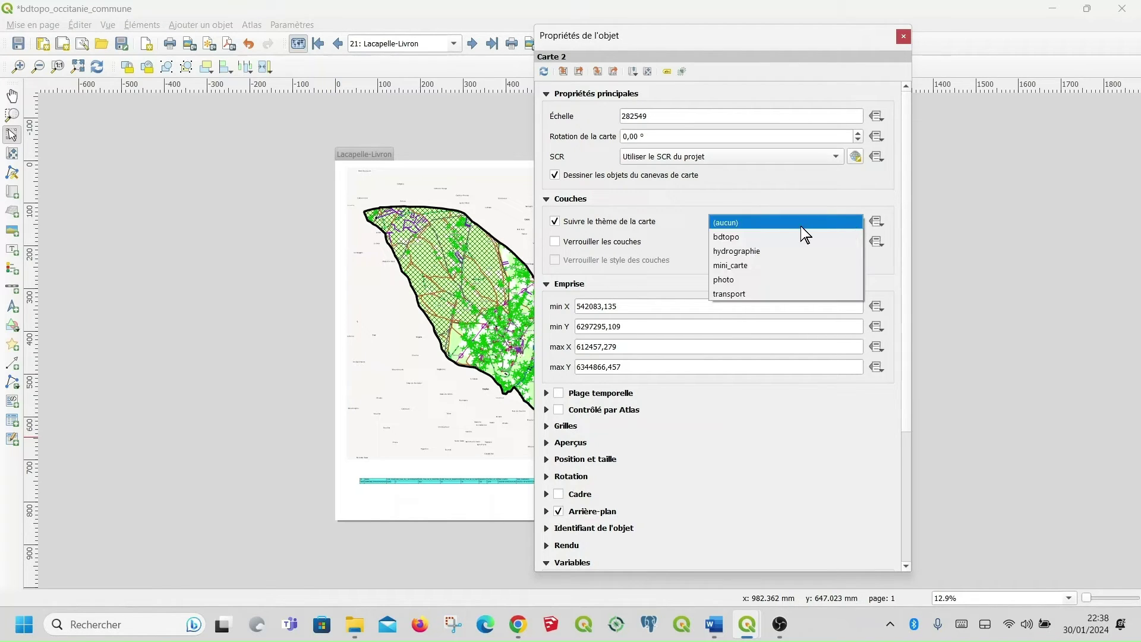
left_click(754, 265)
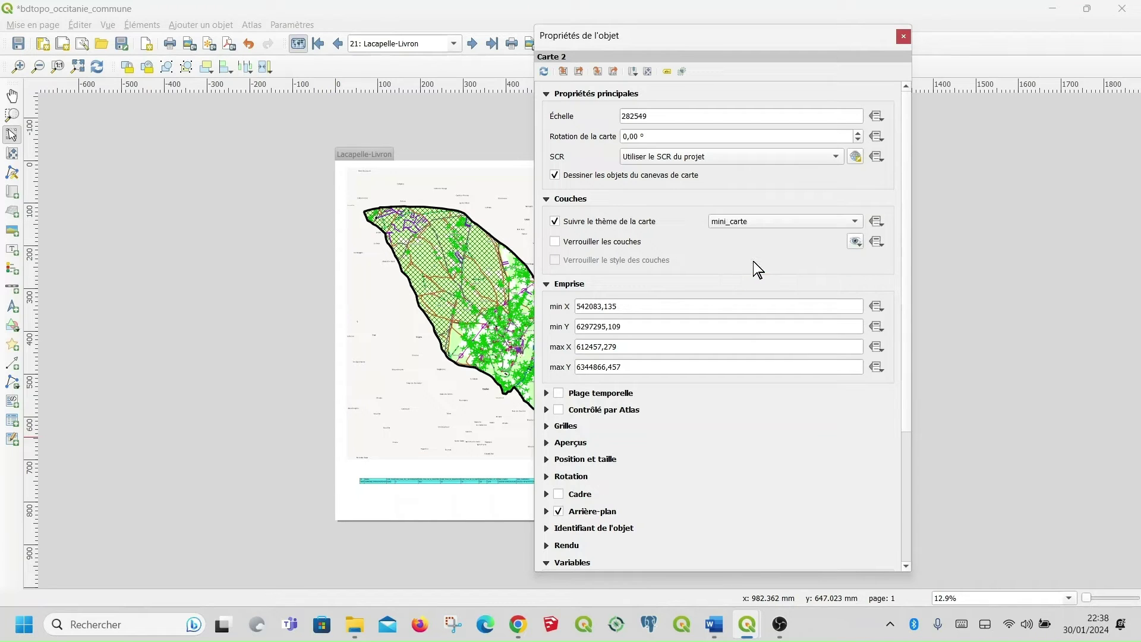
left_click(904, 37)
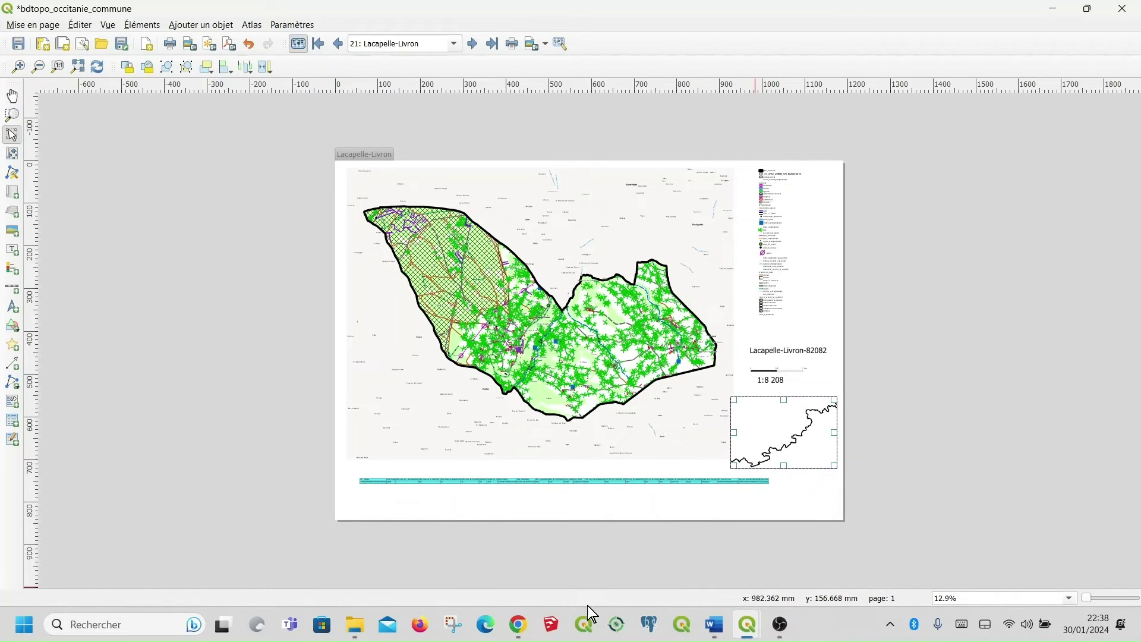
left_click(586, 625)
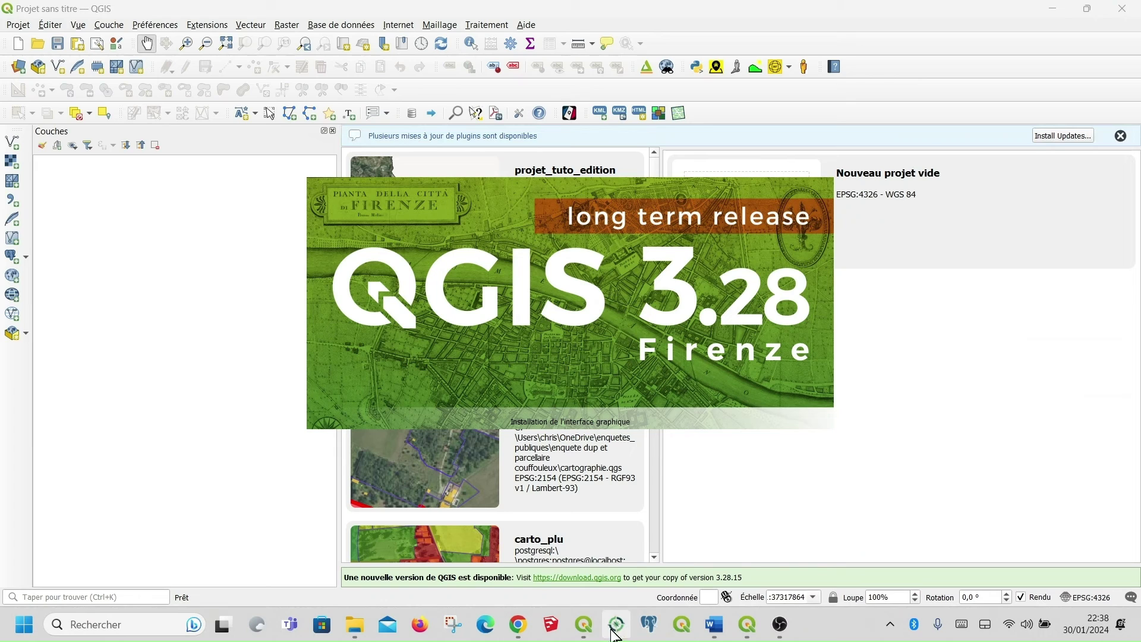
mouse_move(585, 633)
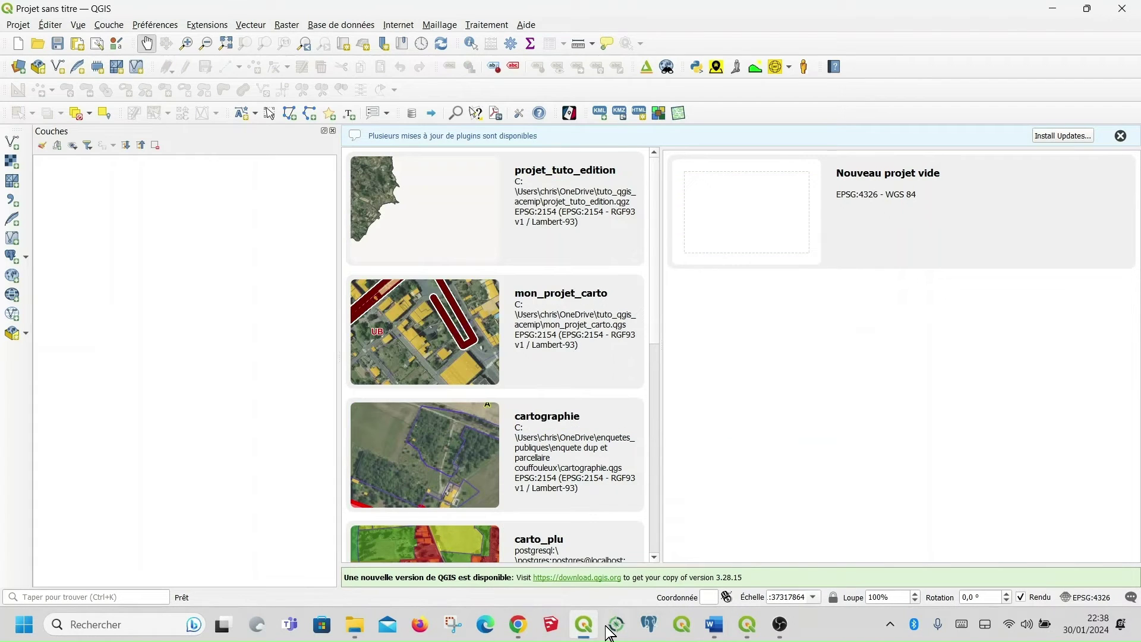
mouse_move(749, 635)
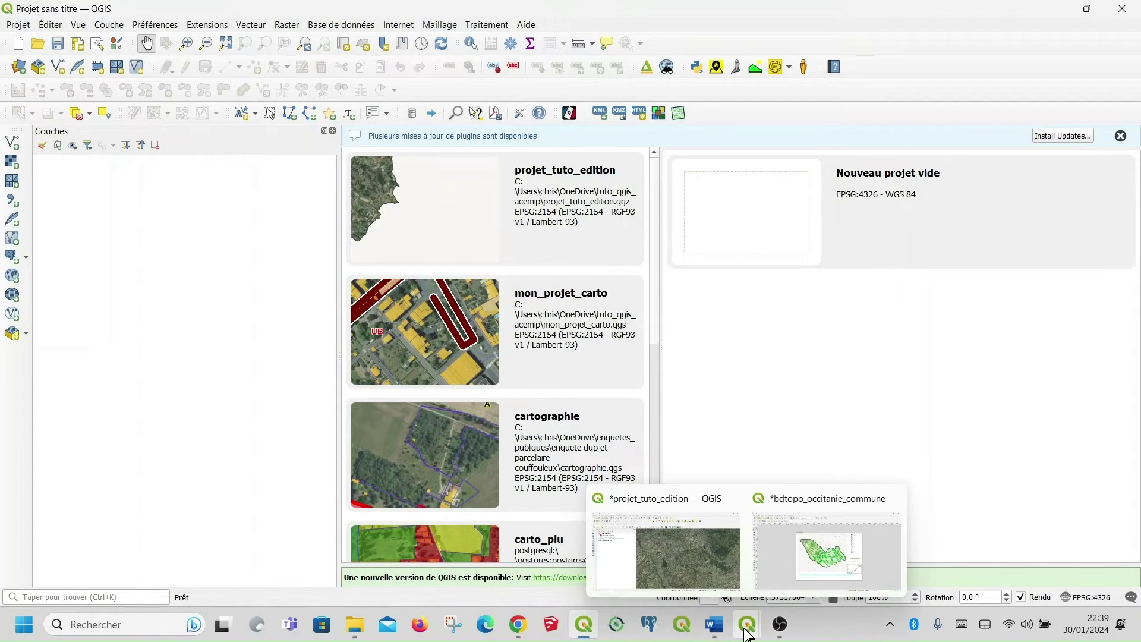
left_click(816, 543)
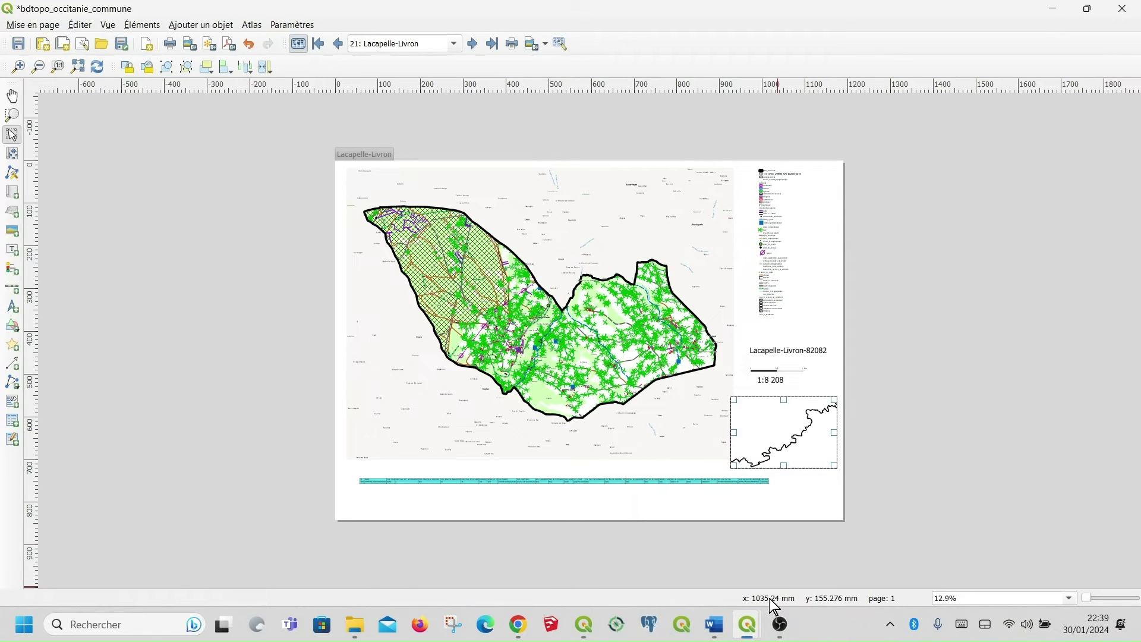
Switch to the projet_tuto_edition project window, hide the Ortho 20 cm L93 layer and display mini_carte_commune at its layer extent.
mouse_move(749, 622)
left_click(713, 570)
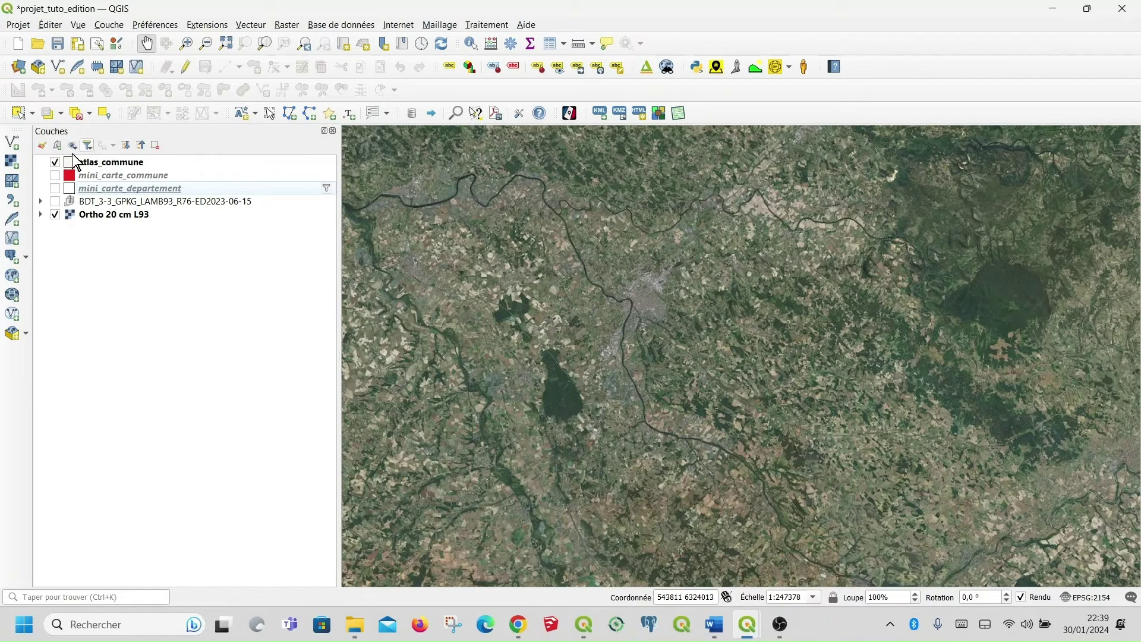
left_click(55, 215)
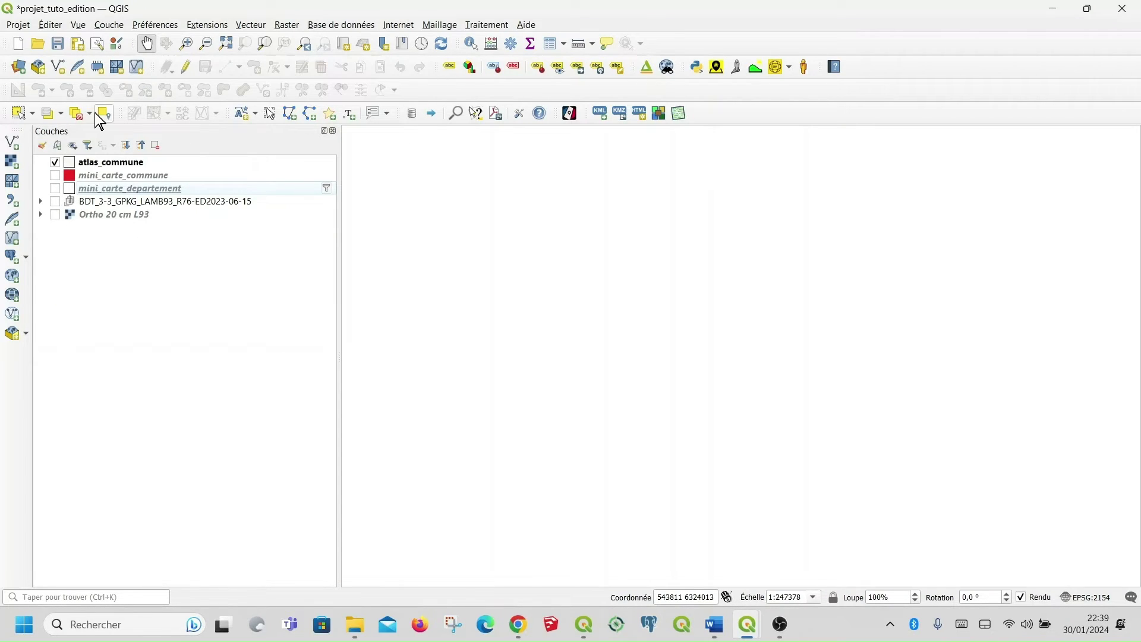
left_click(55, 177)
right_click(76, 176)
left_click(155, 180)
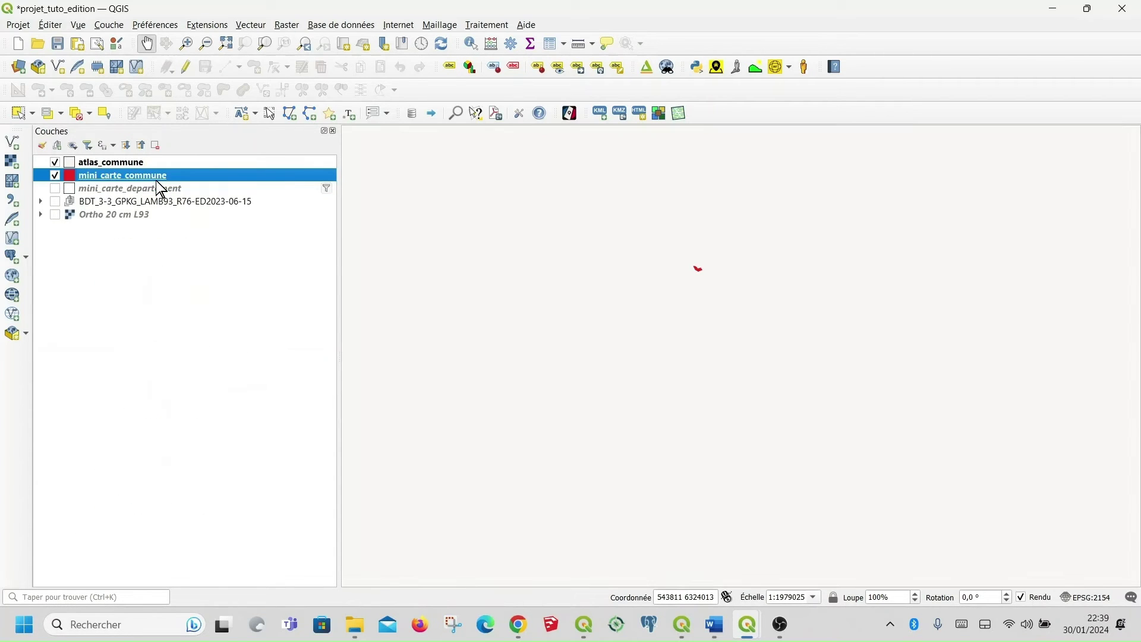
Show the mini_carte_departement layer and hide atlas_commune so that the department outline can be seen.
scroll(708, 269, "up", 2)
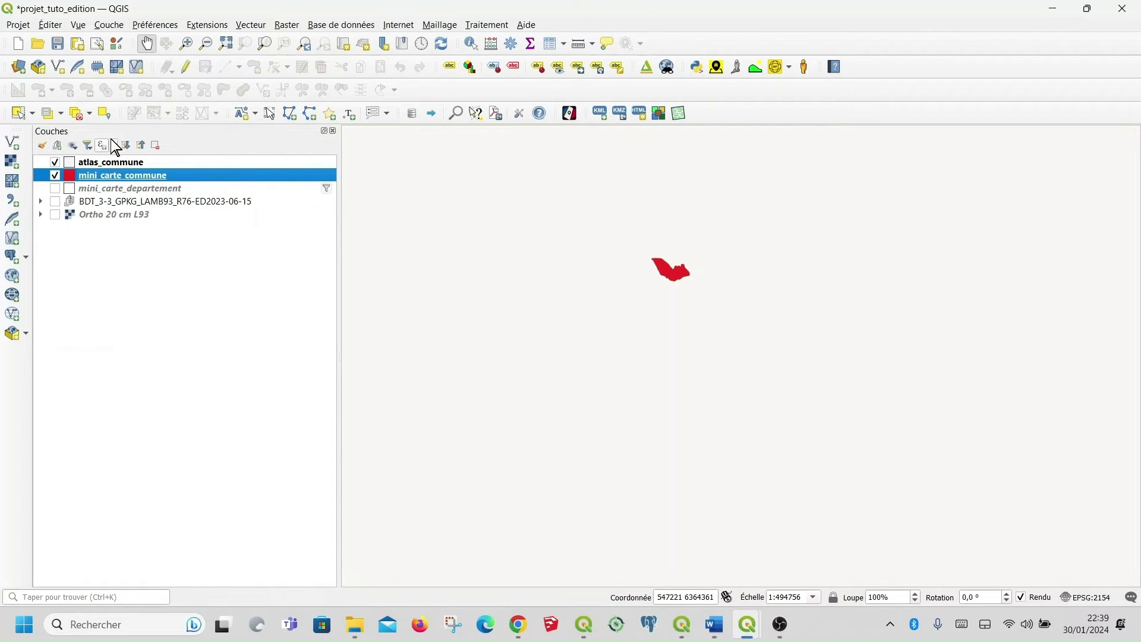
left_click(54, 189)
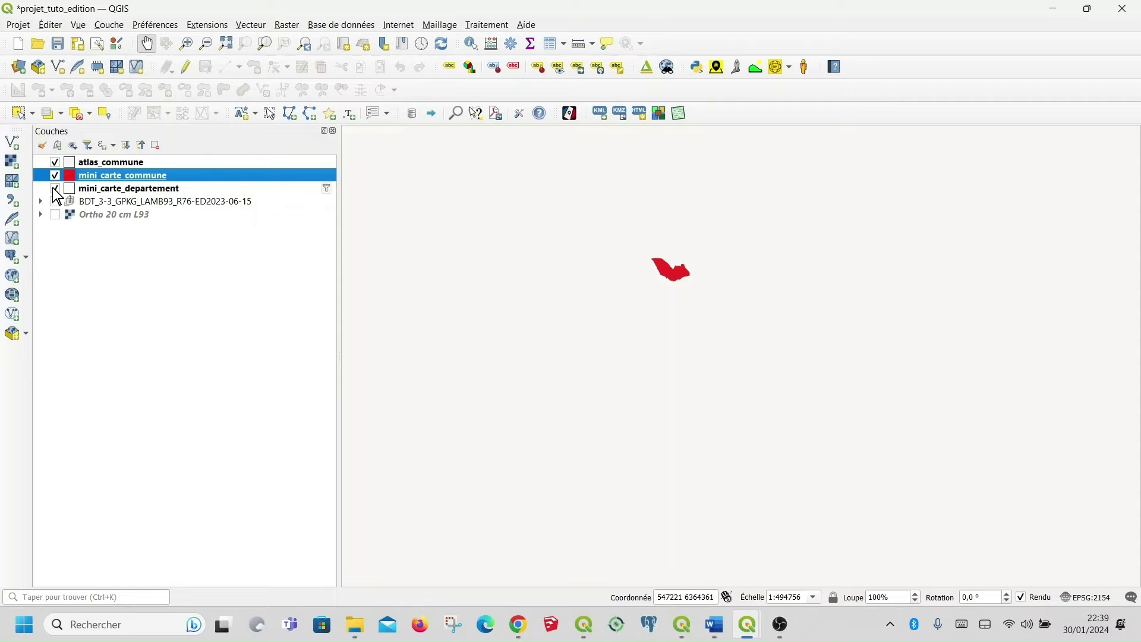
scroll(570, 315, "down", 4)
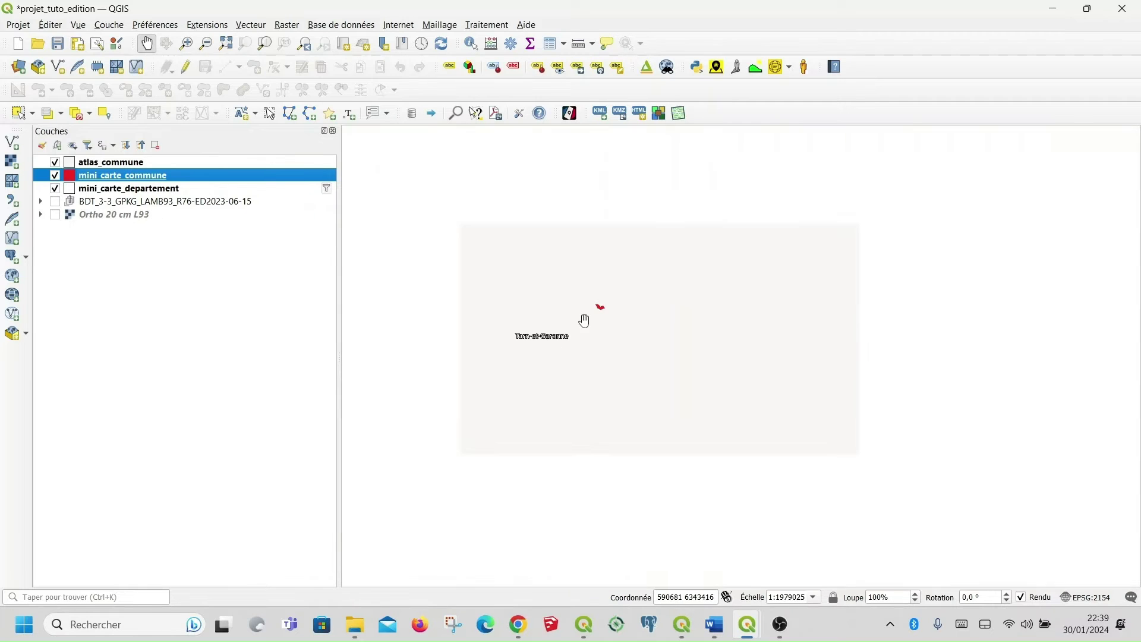
scroll(591, 320, "up", 2)
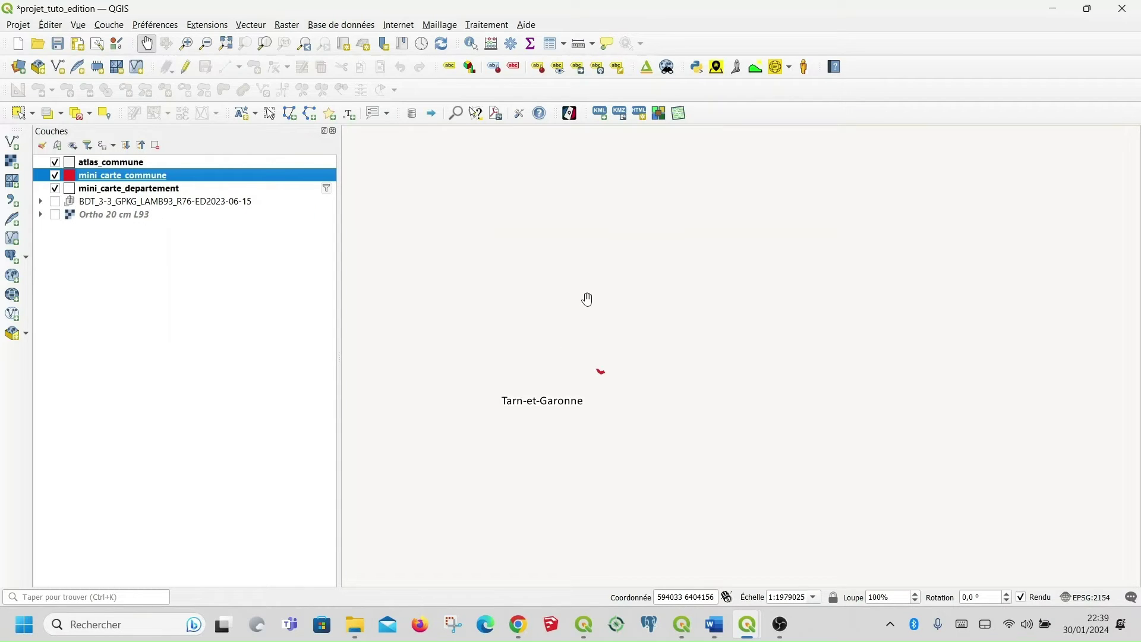
left_click(54, 162)
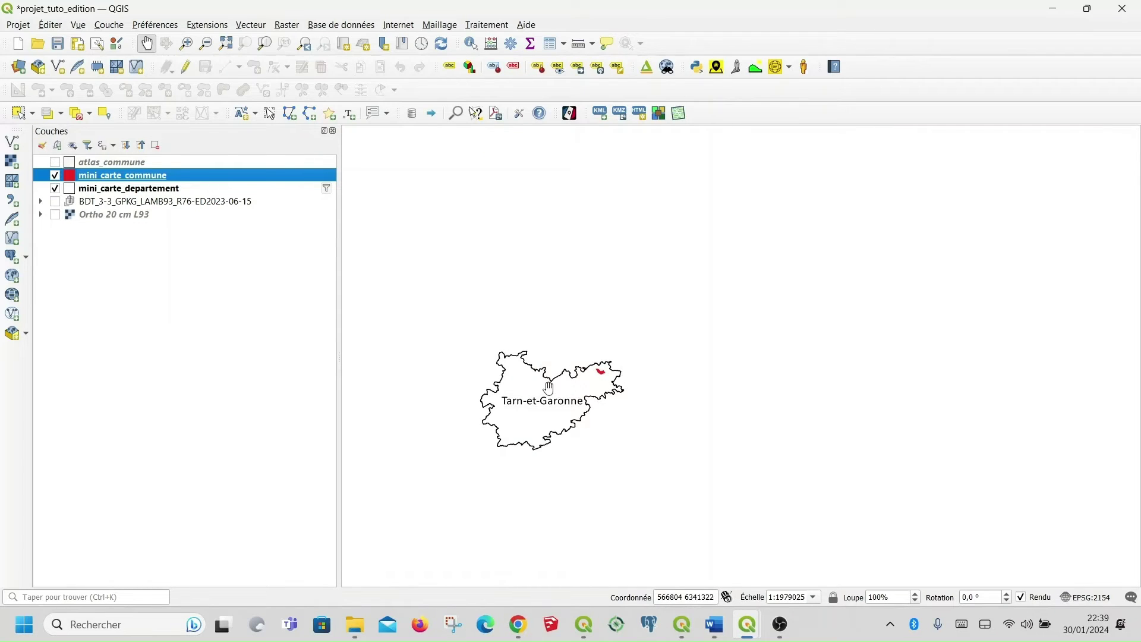
Frame the whole Tarn-et-Garonne department in the map canvas and save that extent as a project bookmark named emprise82.
left_click_drag(558, 396, 657, 339)
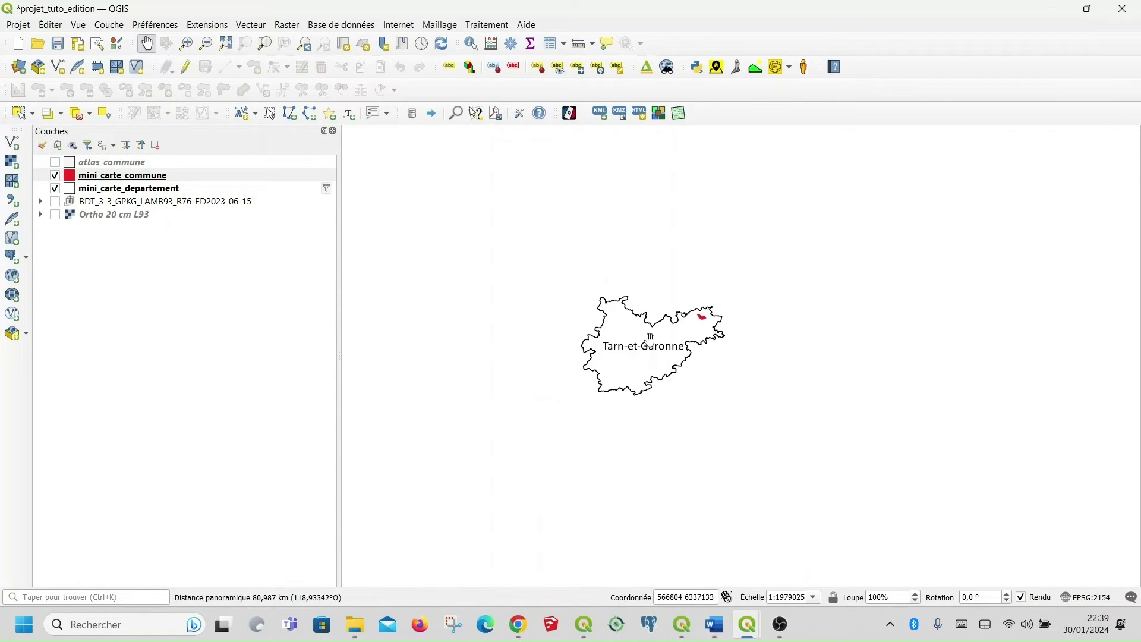
scroll(648, 336, "up", 2)
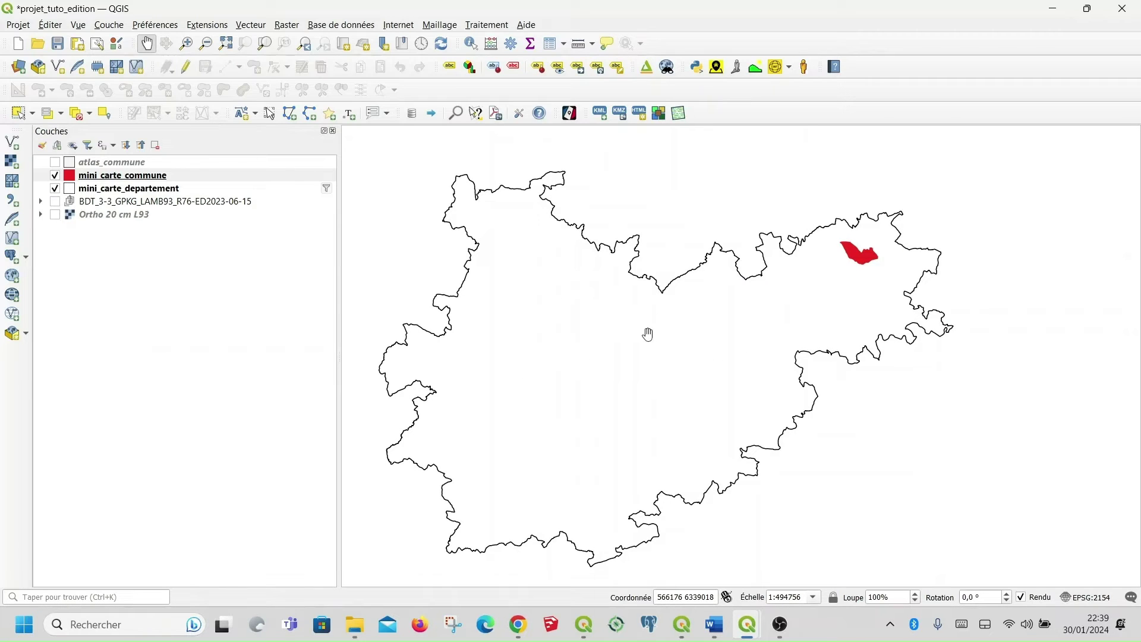
left_click_drag(639, 365, 731, 357)
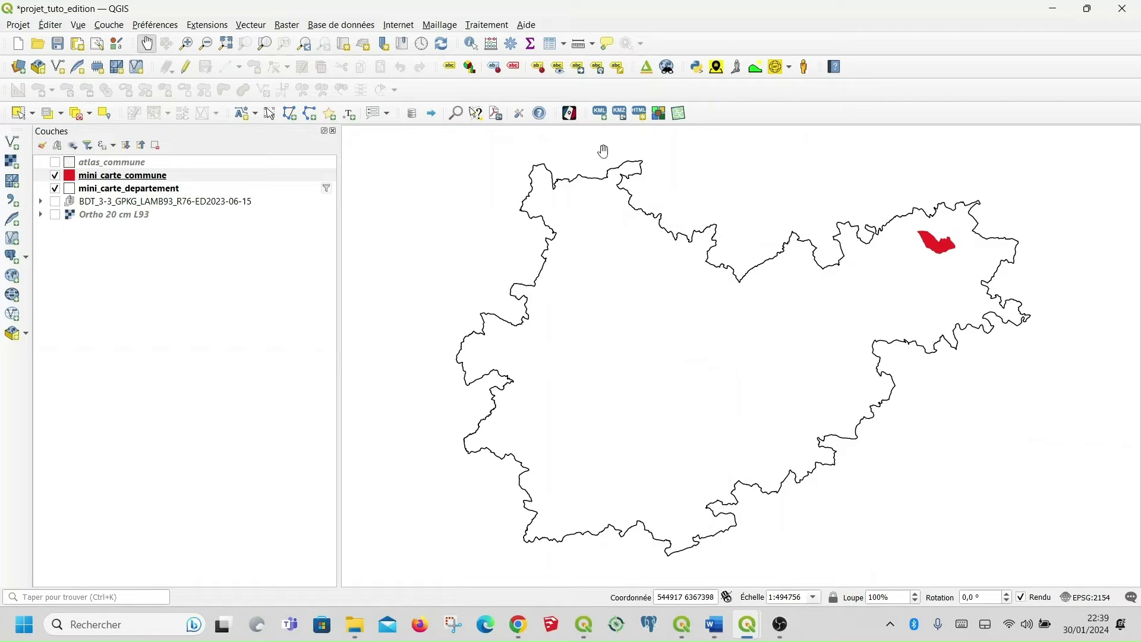
left_click(384, 47)
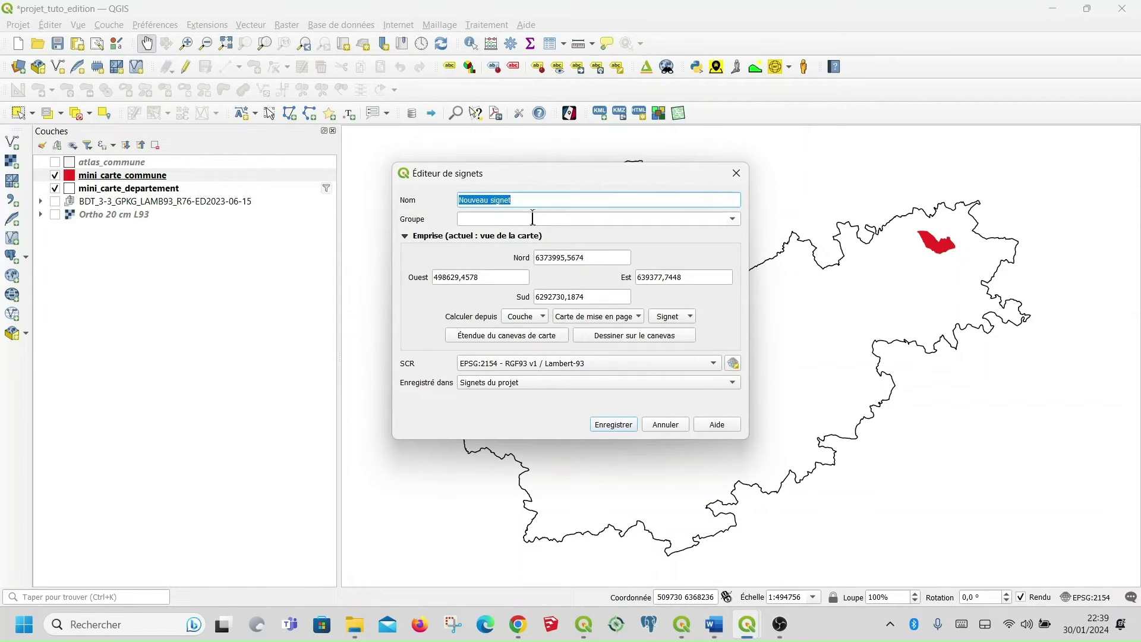
type("emprise82")
left_click(614, 424)
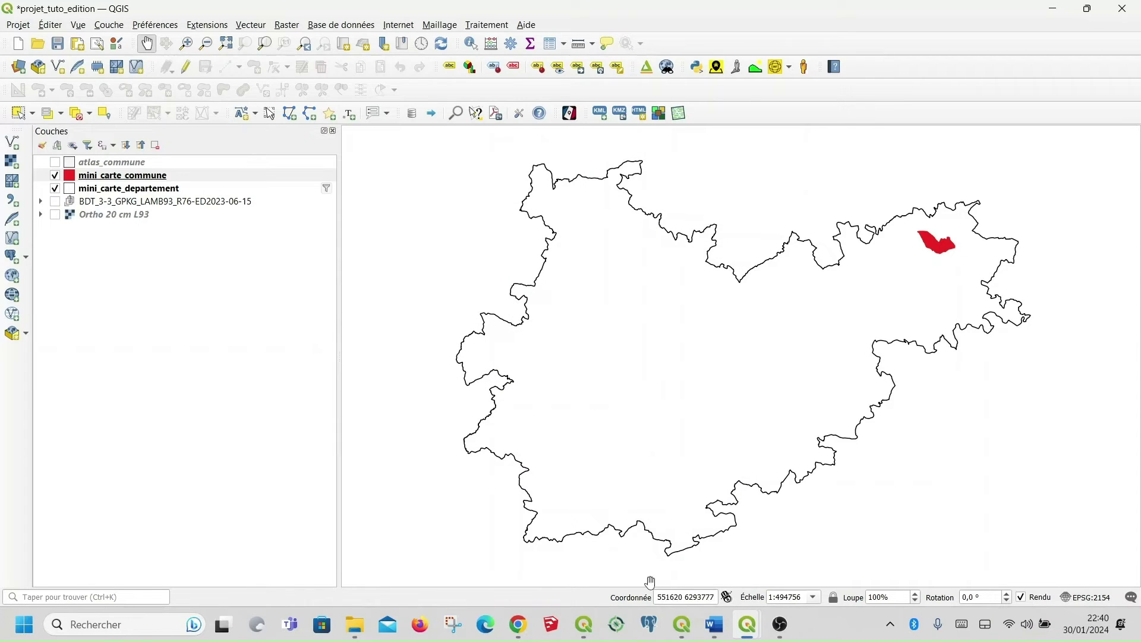
Return to the bdtopo_occitanie_commune layout and set the small overview map's extent from the emprise82 bookmark.
mouse_move(749, 628)
left_click(812, 560)
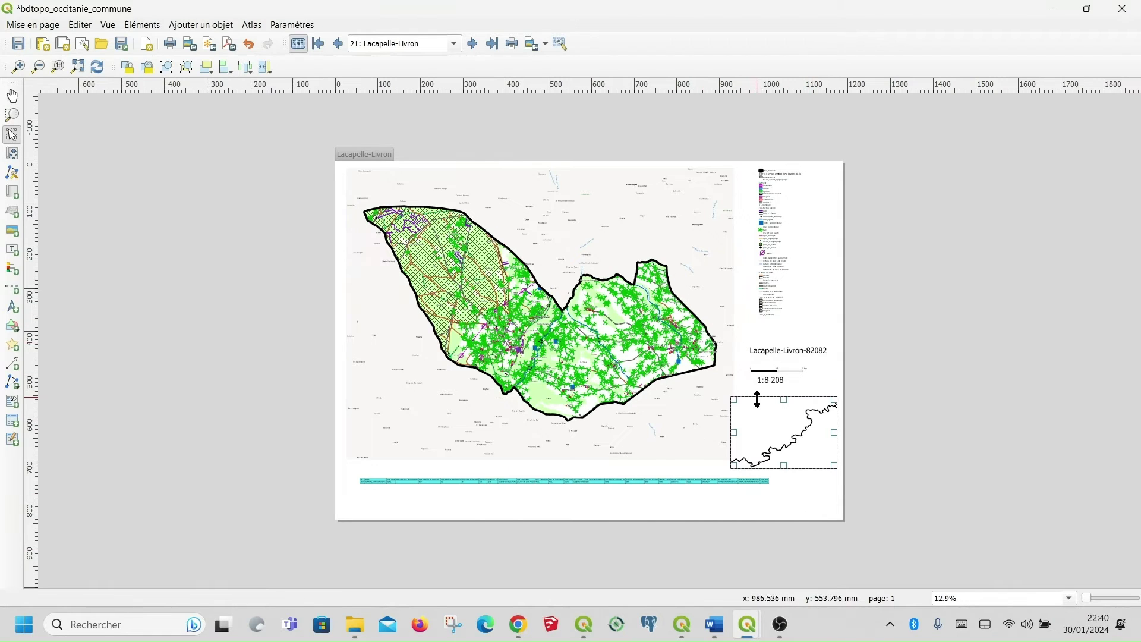
right_click(761, 417)
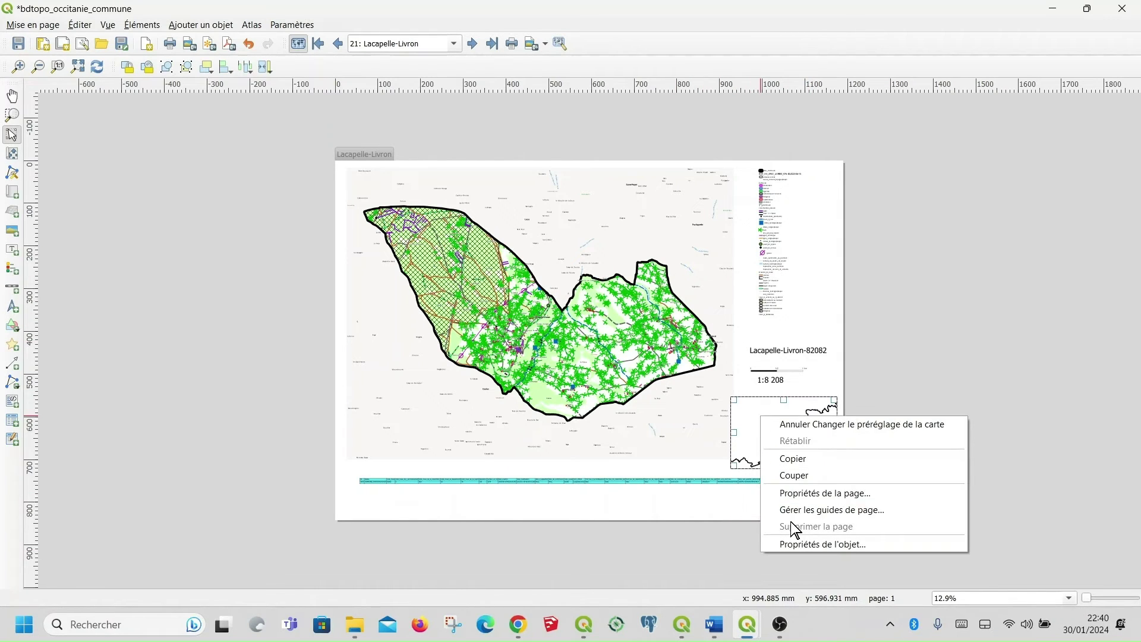
left_click(797, 542)
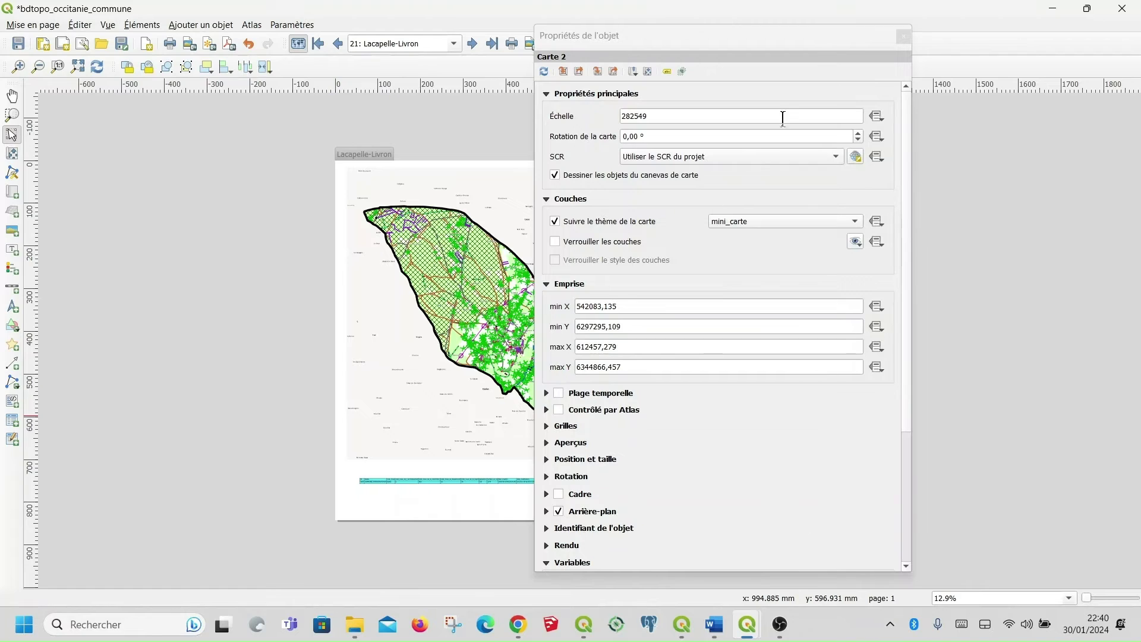
left_click(632, 73)
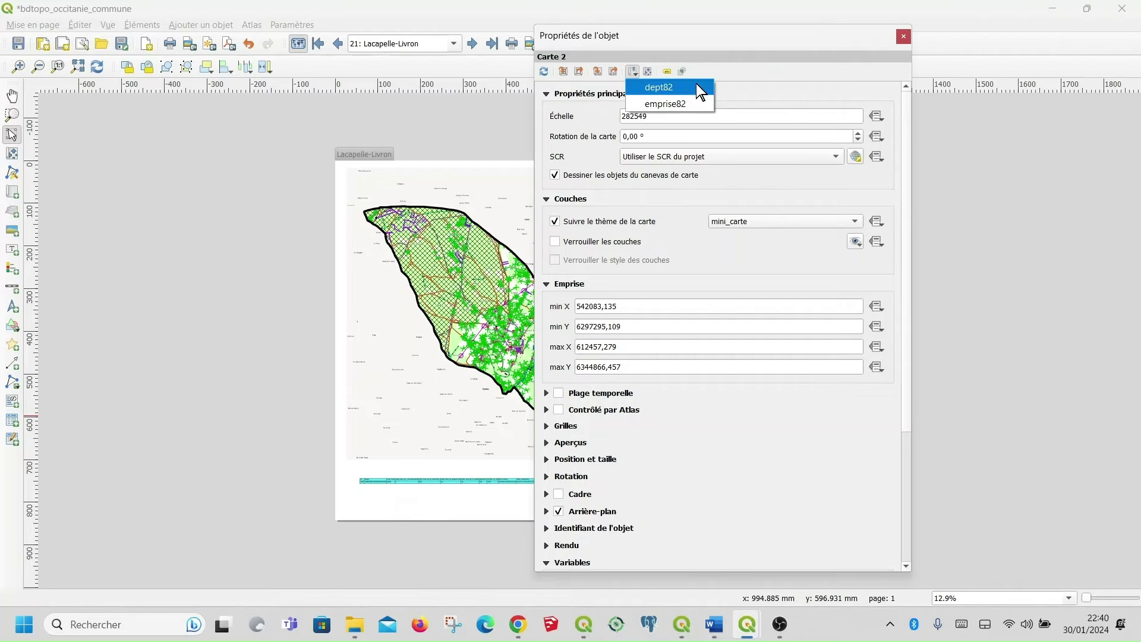
left_click(683, 103)
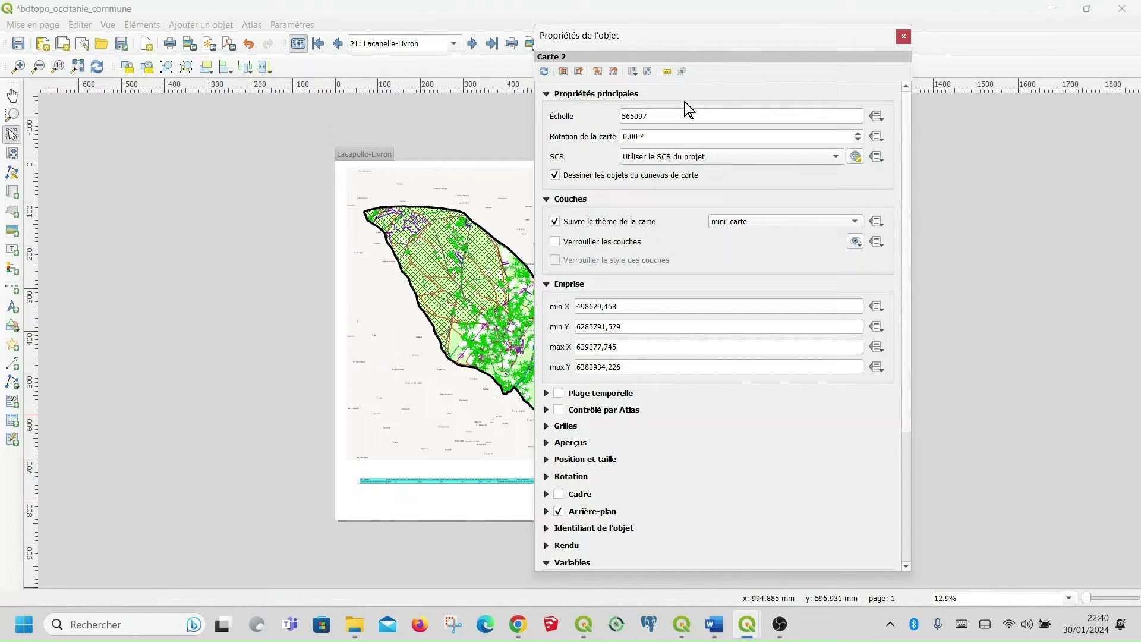
Preview the Auty and Gramont atlas pages to check the commune's location in the department overview map.
left_click(904, 37)
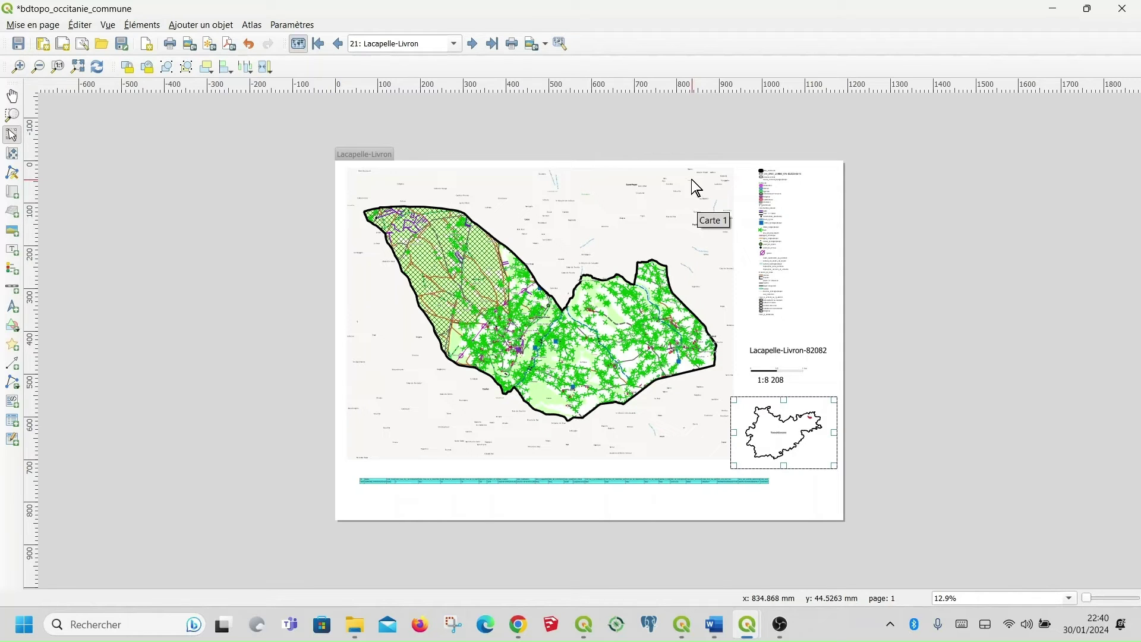
left_click(454, 43)
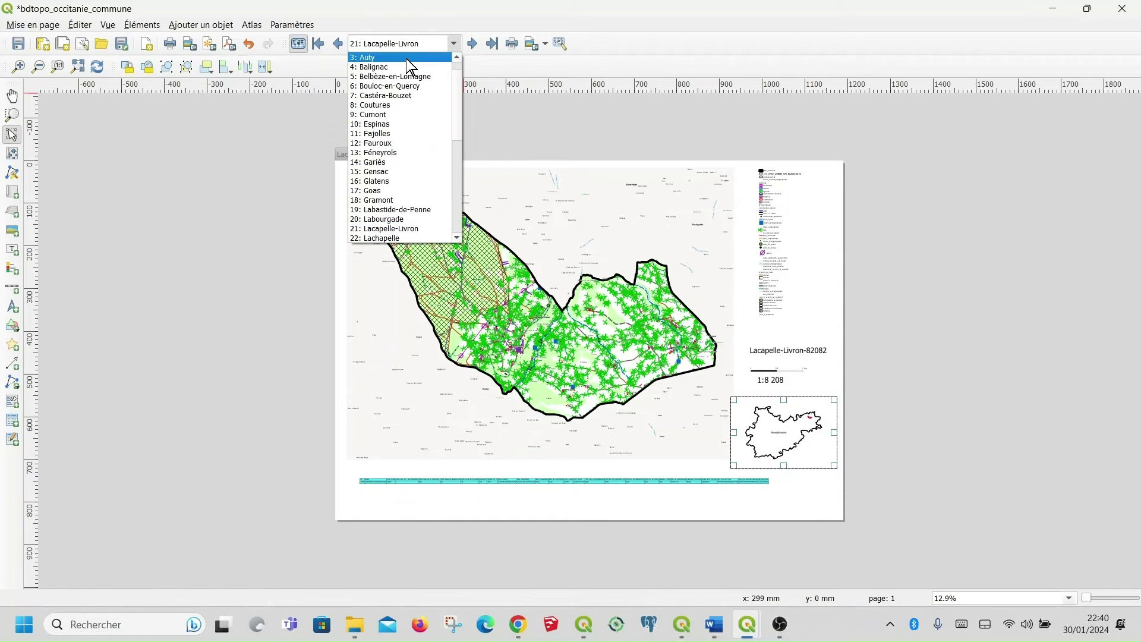
key("Escape")
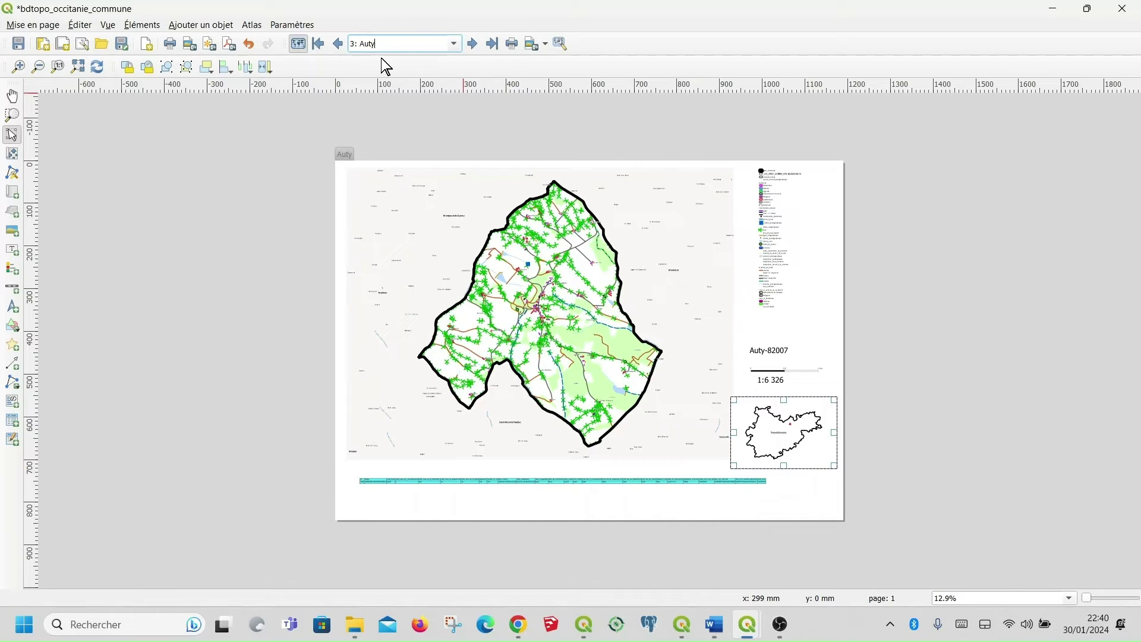
left_click(458, 50)
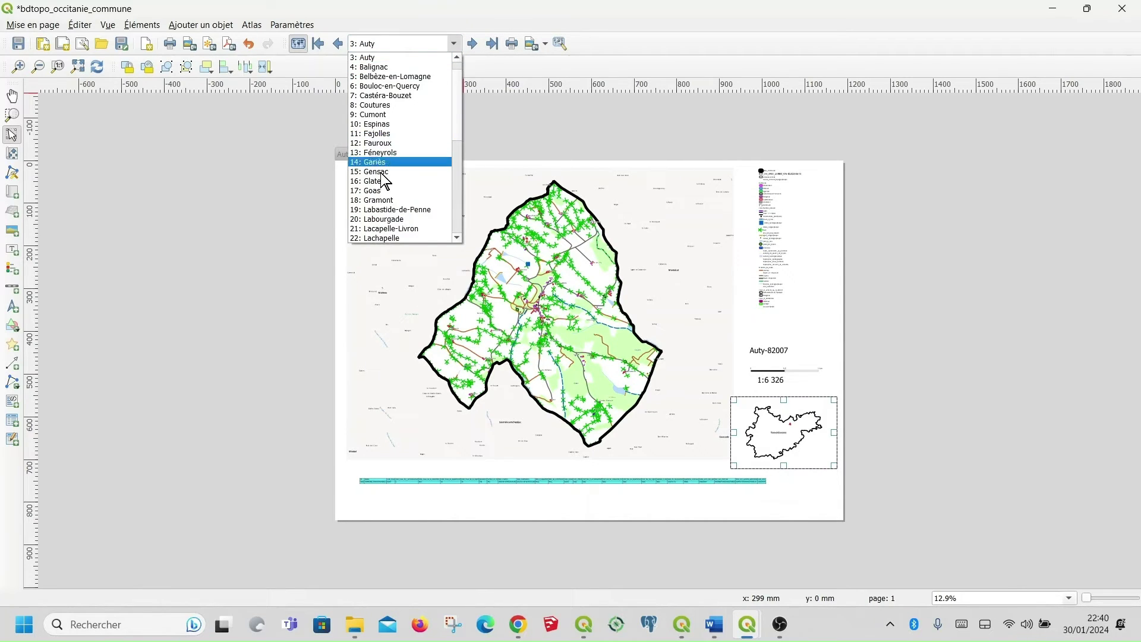
left_click(374, 196)
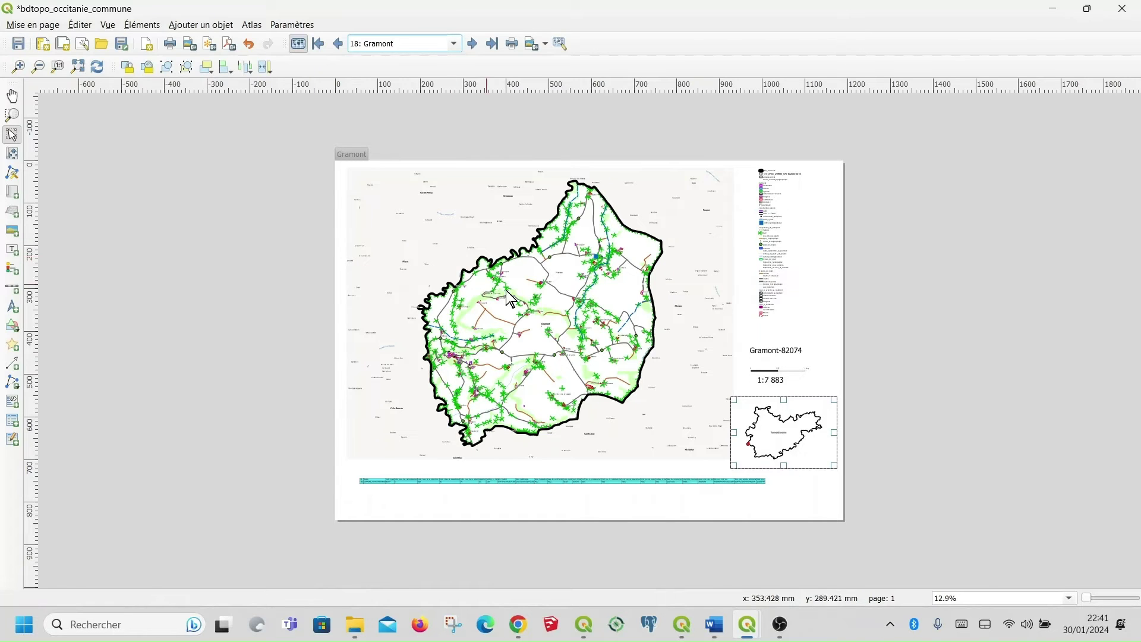
Make the main map follow the transport theme and bring up another commune's atlas page.
left_click(529, 283)
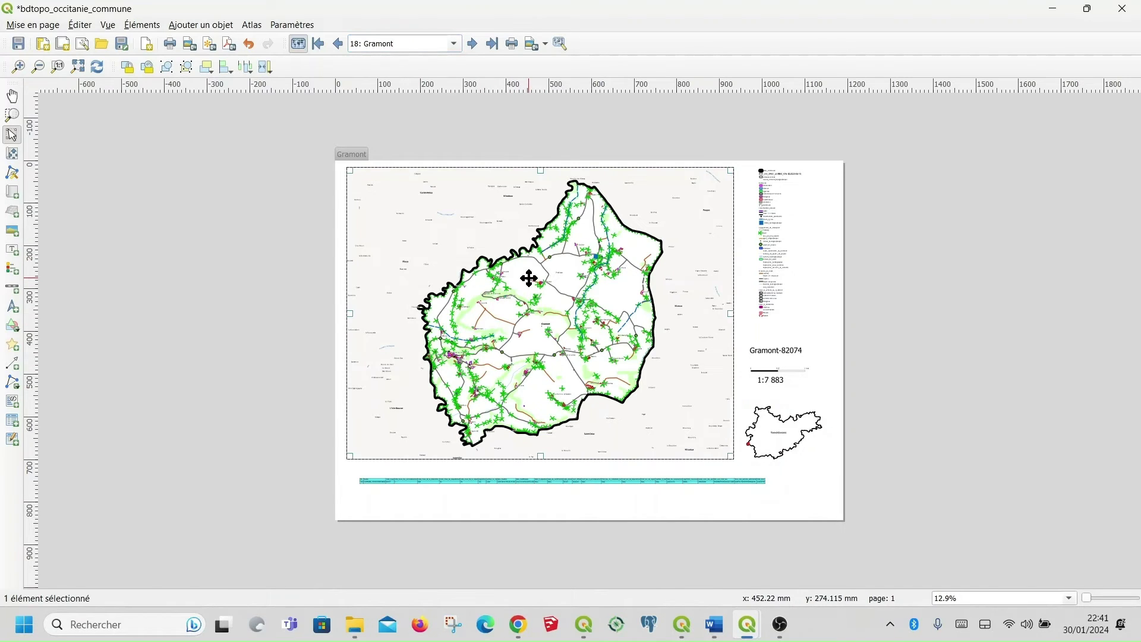
right_click(529, 283)
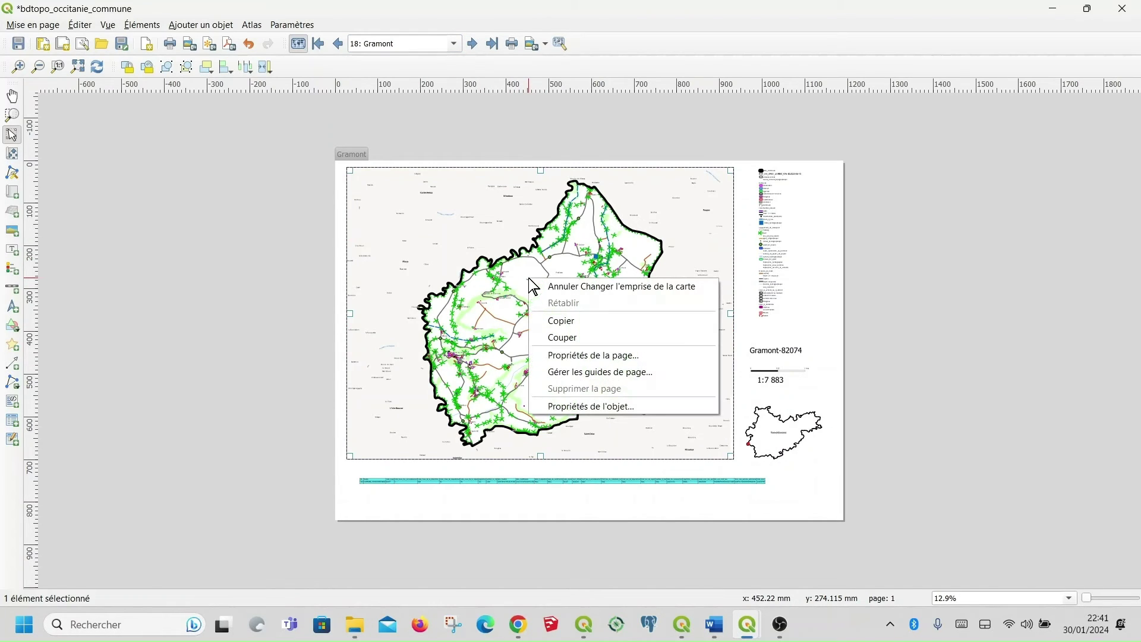
left_click(631, 410)
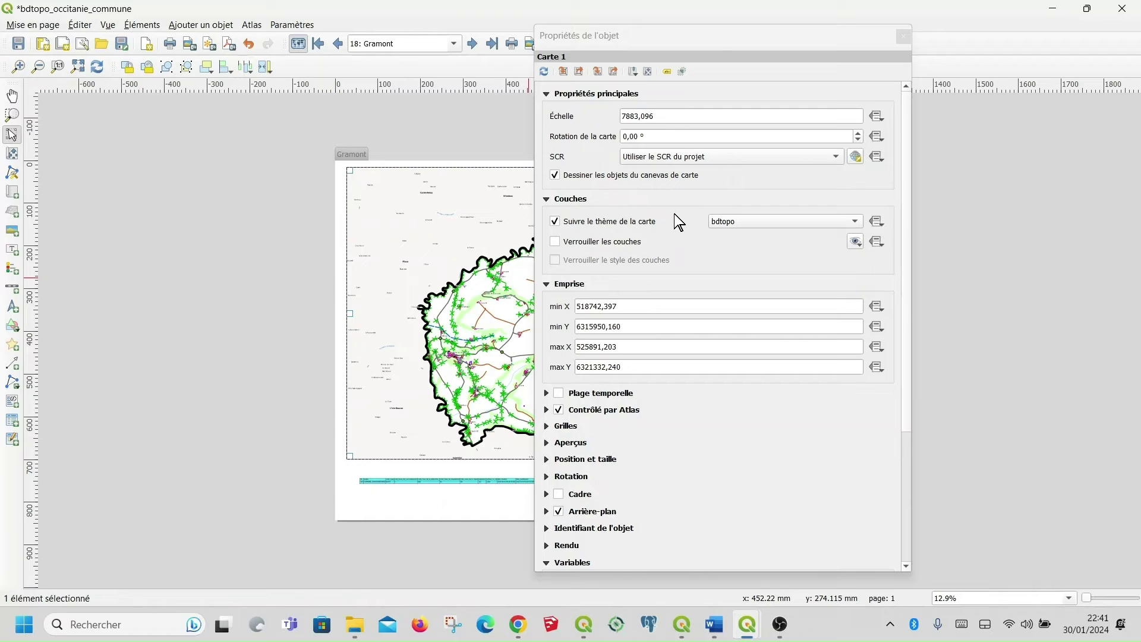
left_click(857, 221)
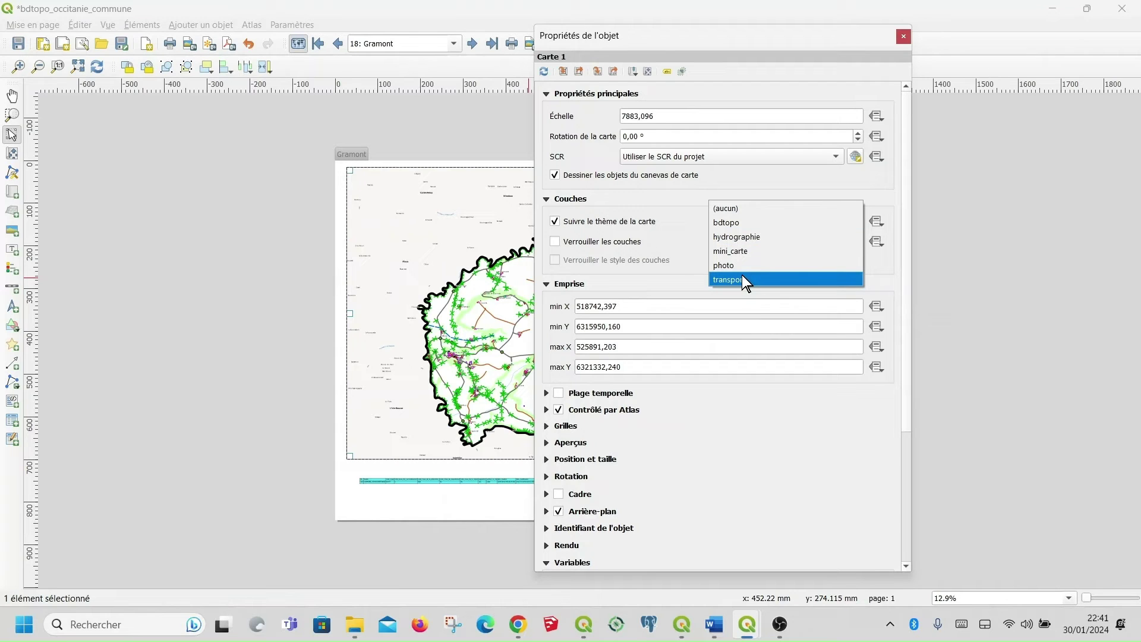
key("Escape")
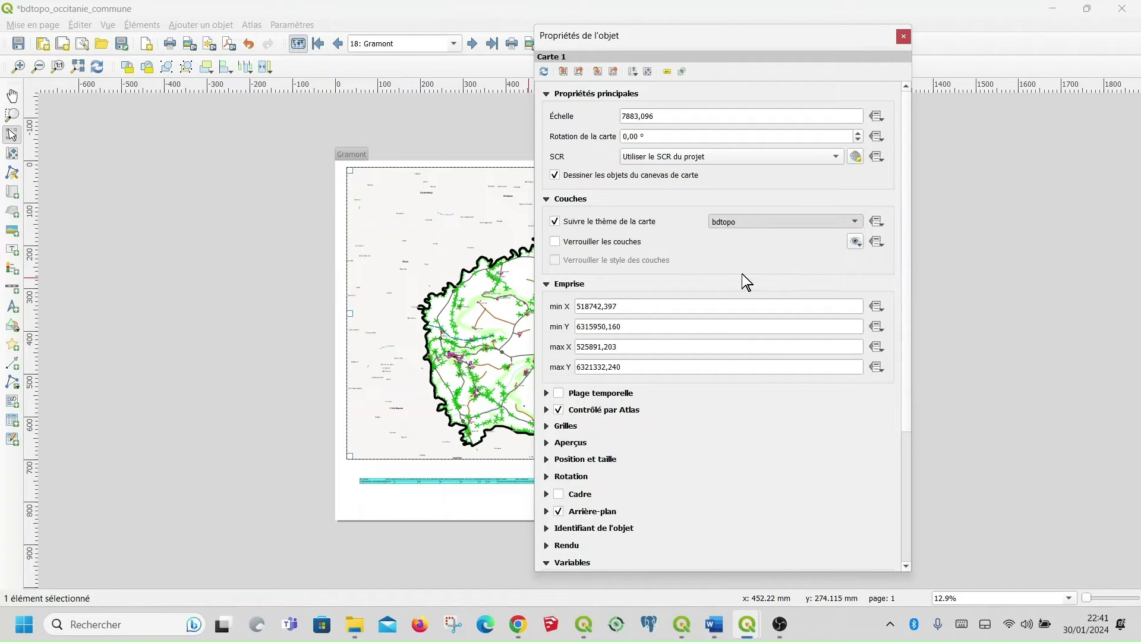
left_click(903, 37)
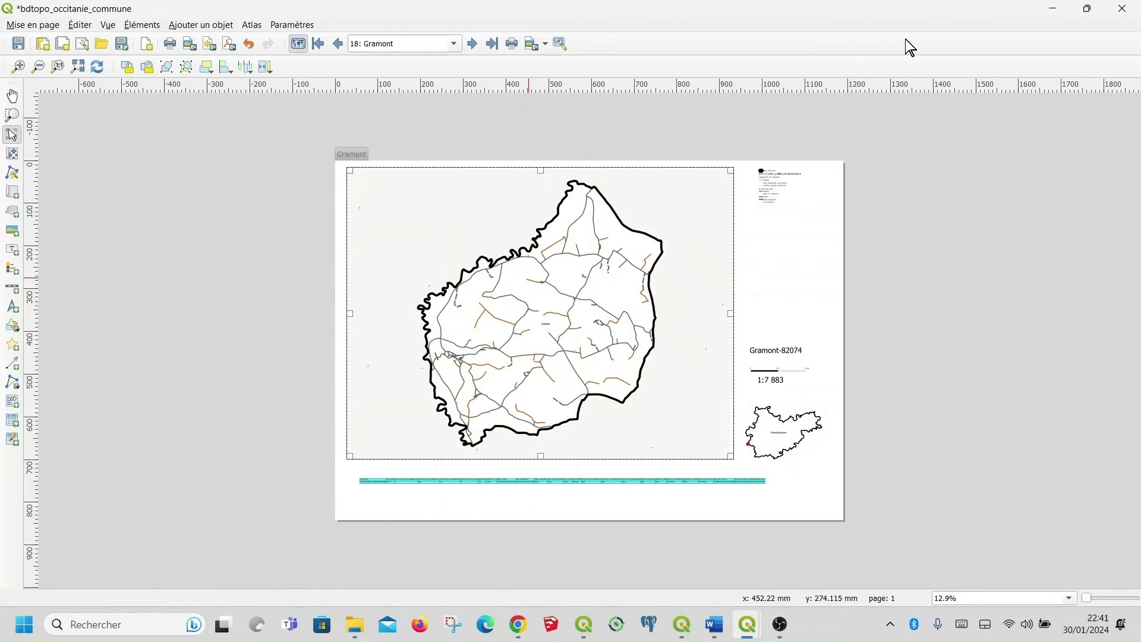
left_click(455, 45)
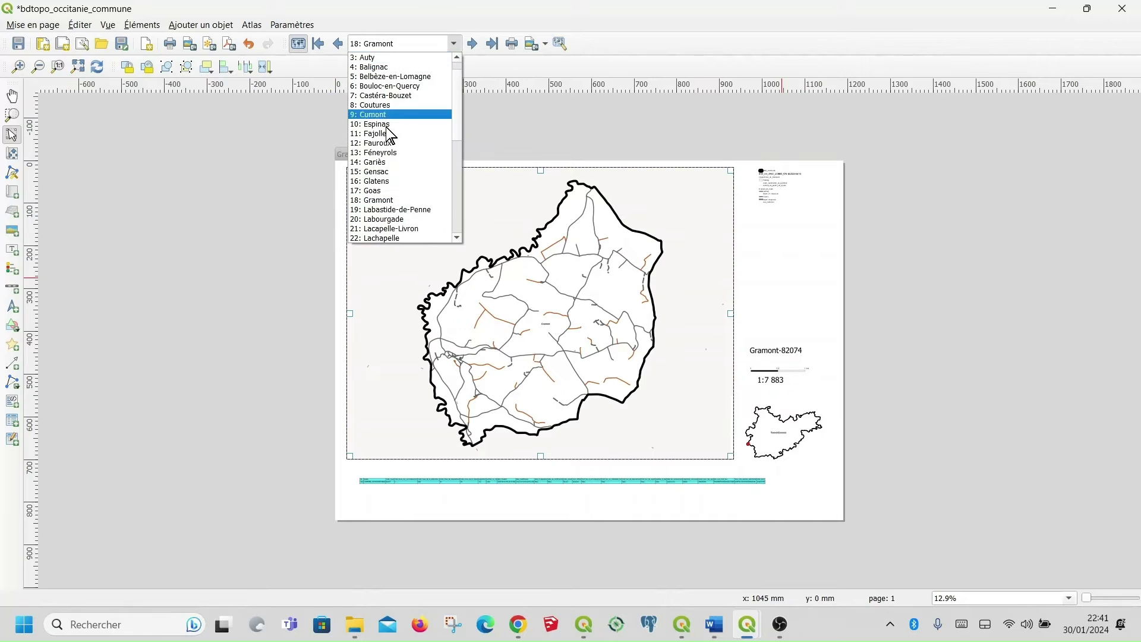
key("Escape")
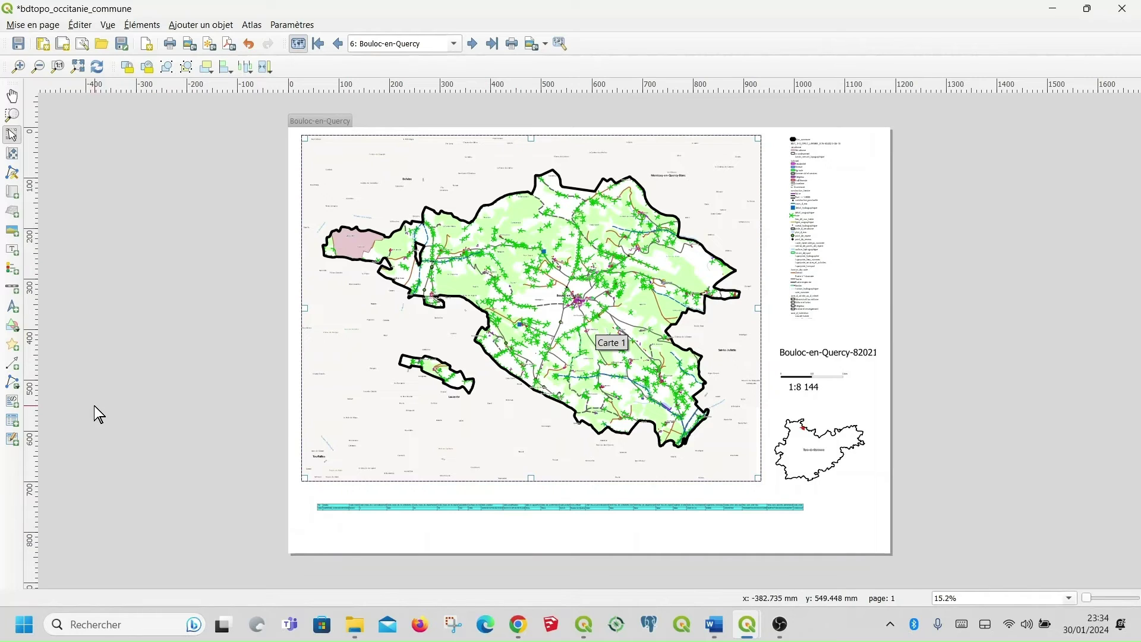
Add an attribute table over the lower-left part of the main map, using the route_numerotee_ou_nommee layer.
left_click(13, 423)
left_click_drag(177, 290, 359, 459)
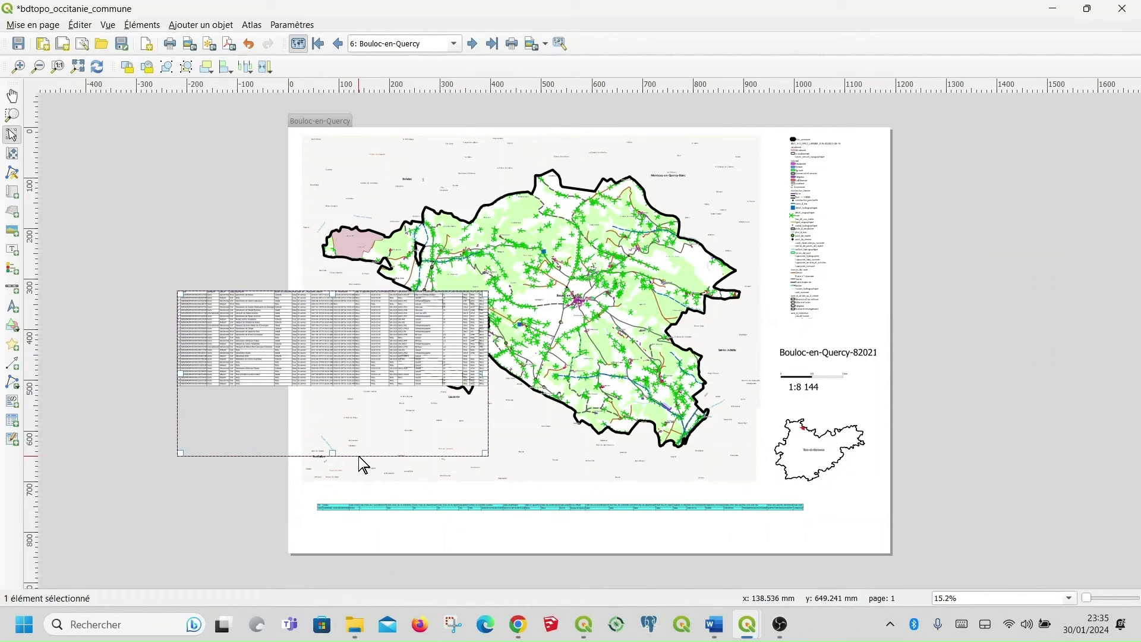
right_click(391, 358)
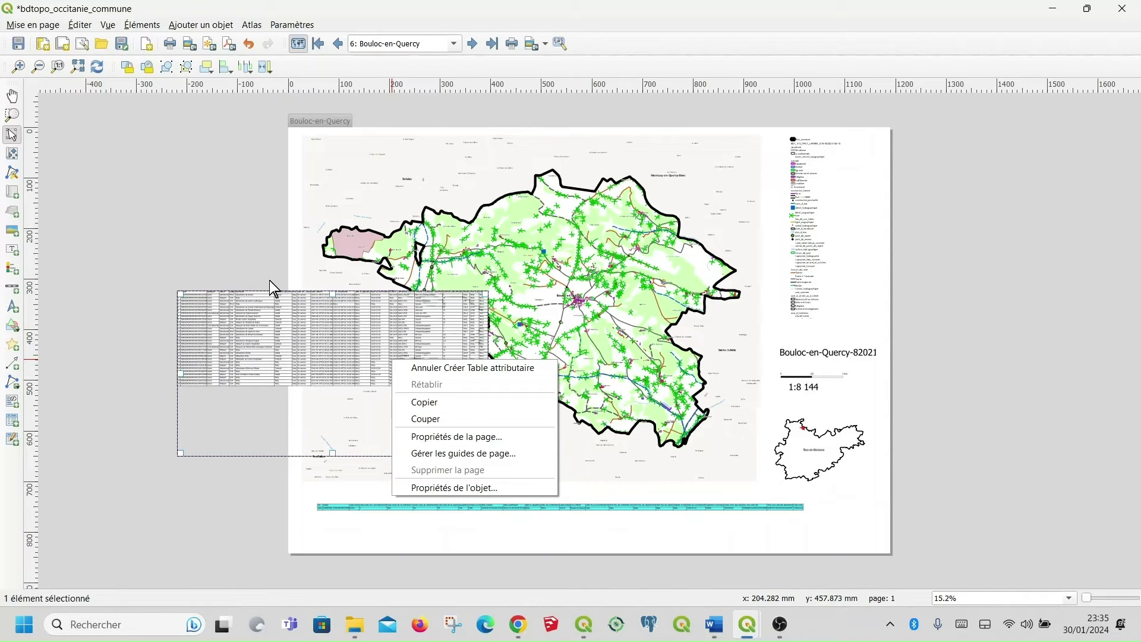
left_click(466, 487)
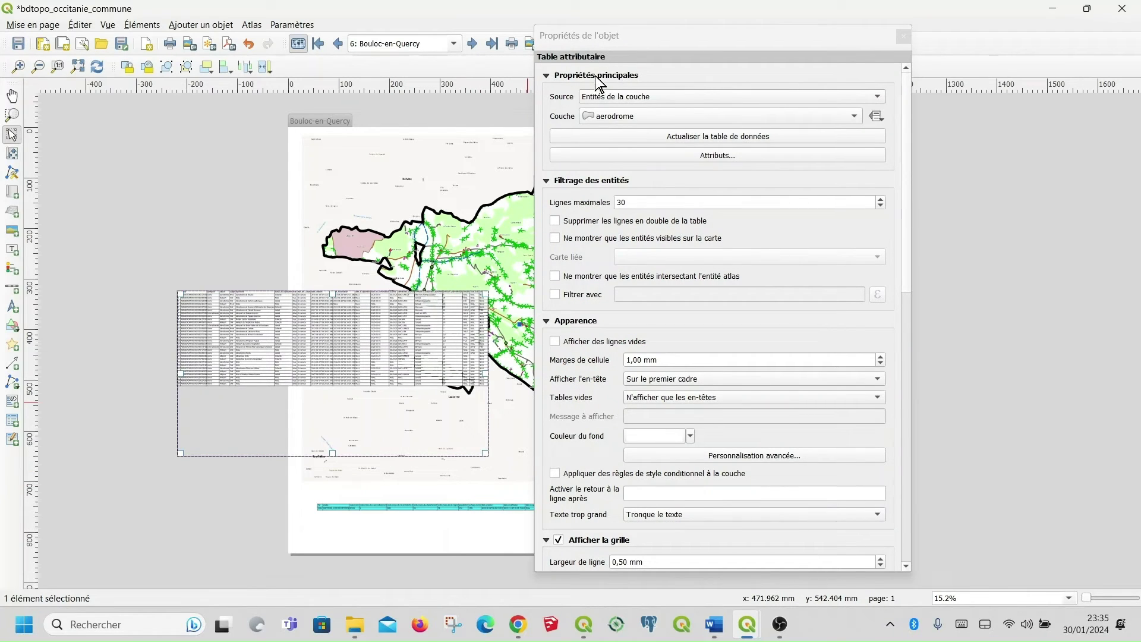
left_click(857, 117)
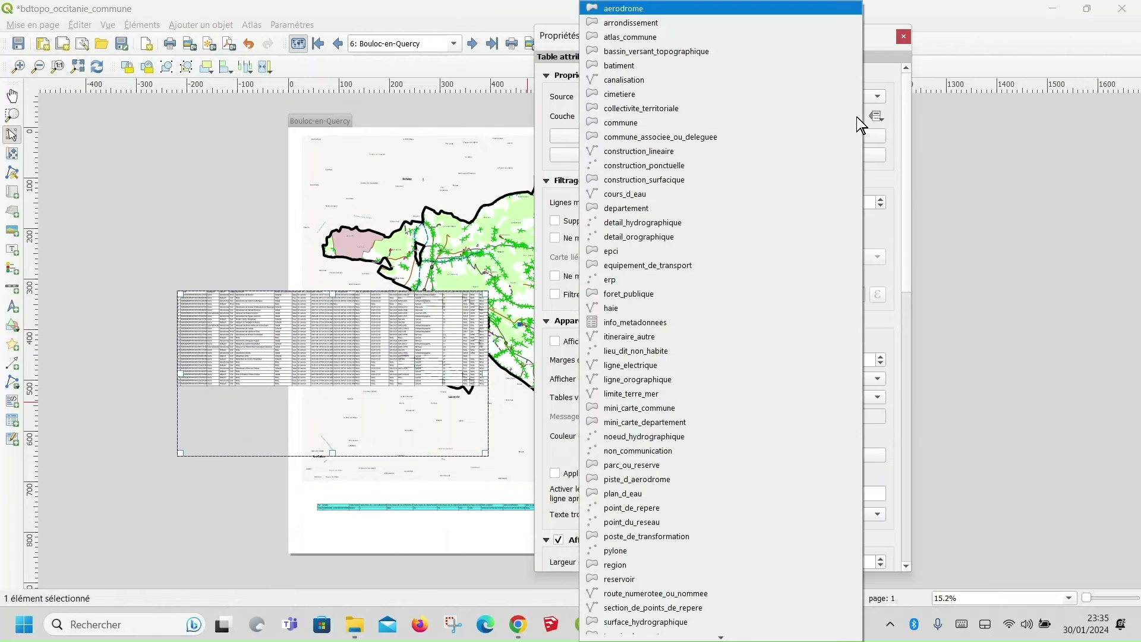
scroll(740, 299, "down", 3)
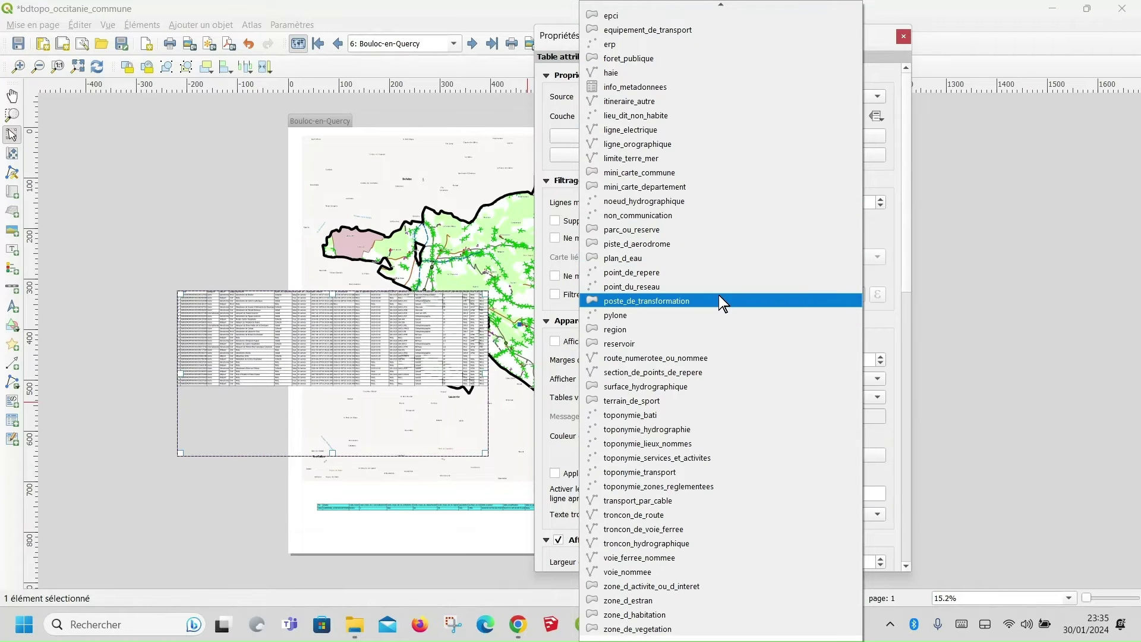
left_click(687, 358)
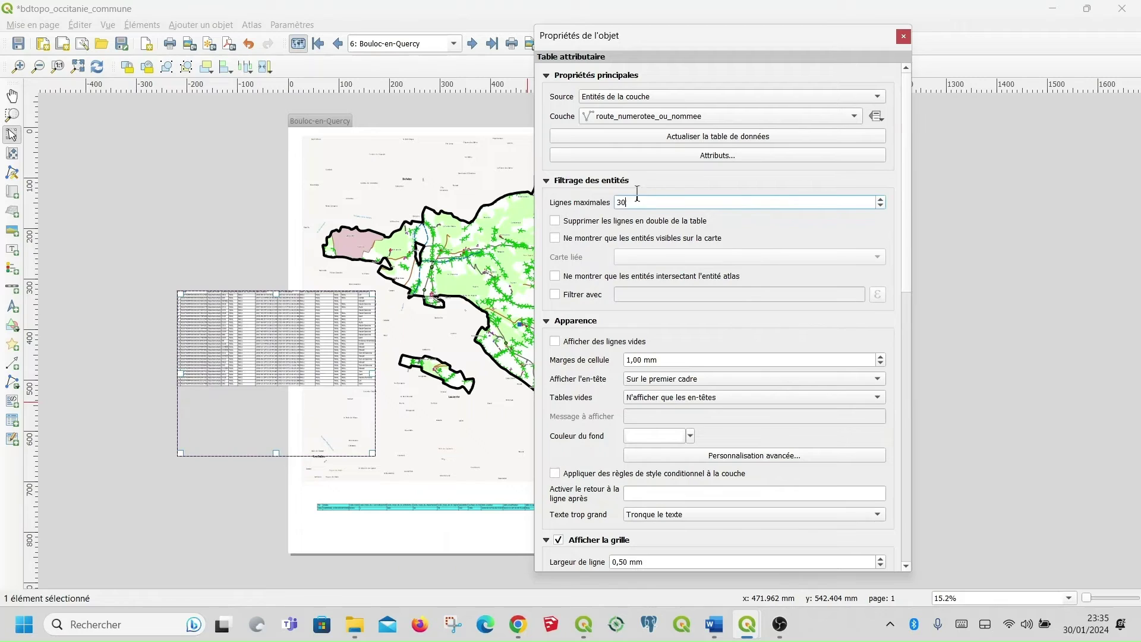
Set the road table's maximum rows to 500 and show only features intersecting the atlas feature.
left_click_drag(637, 198, 608, 198)
type("500")
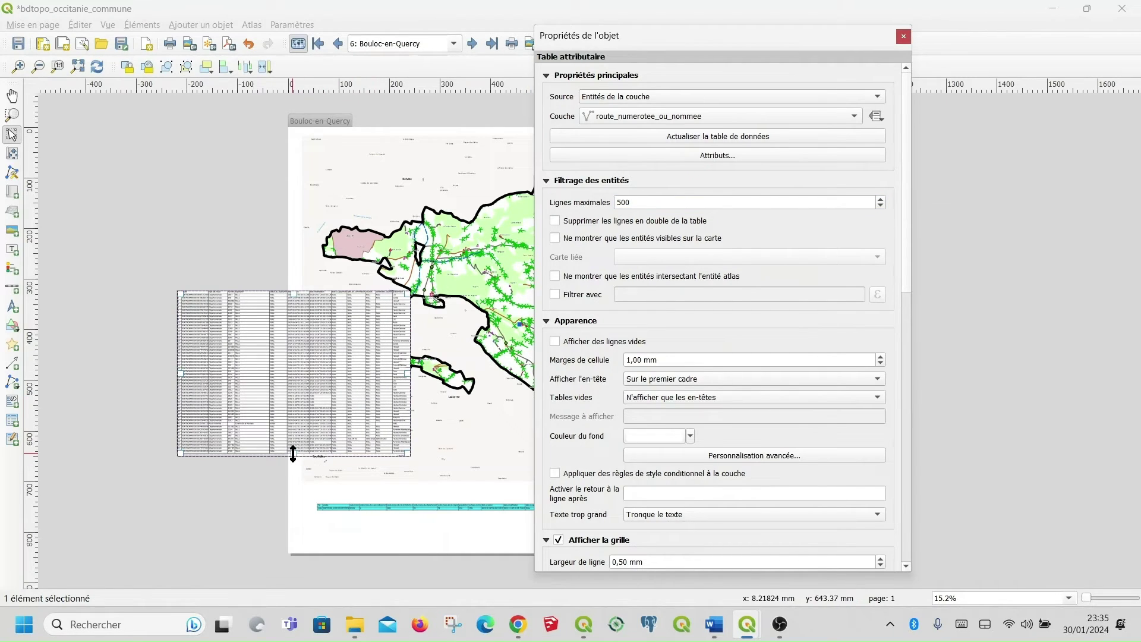
left_click_drag(293, 453, 291, 574)
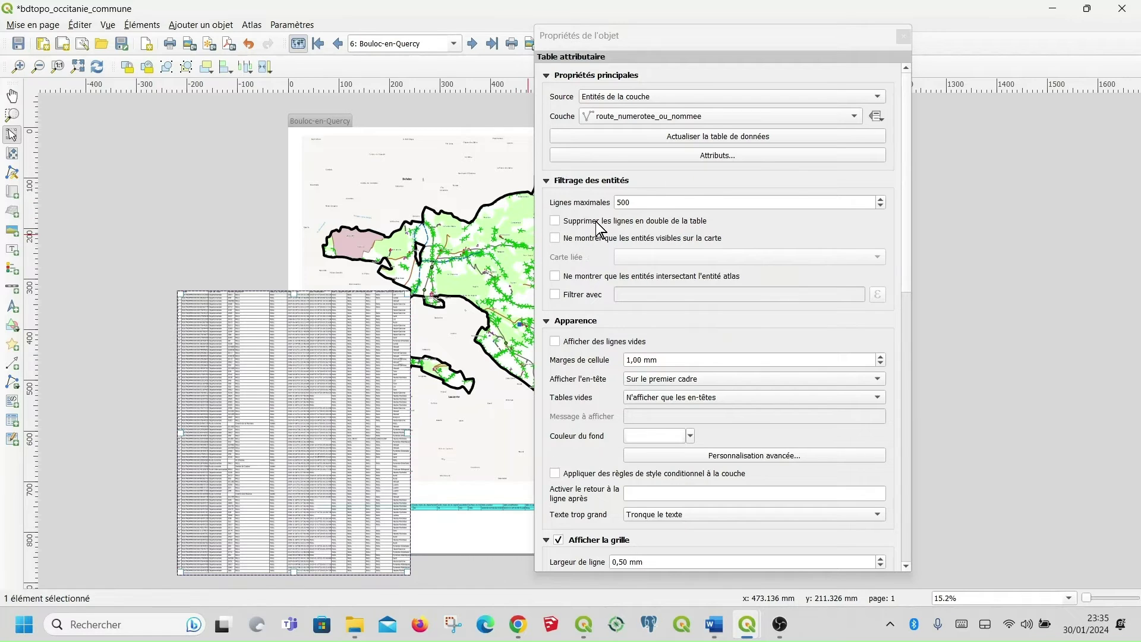
left_click(556, 277)
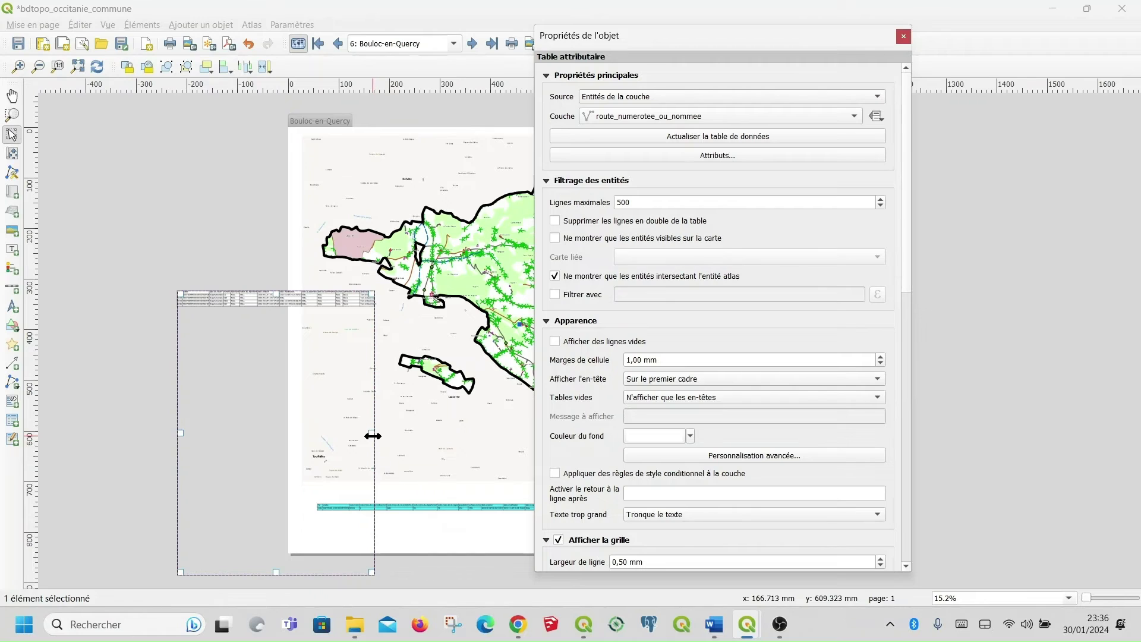
mouse_move(373, 435)
left_mouse_down()
mouse_move(464, 451)
mouse_move(373, 449)
left_mouse_up()
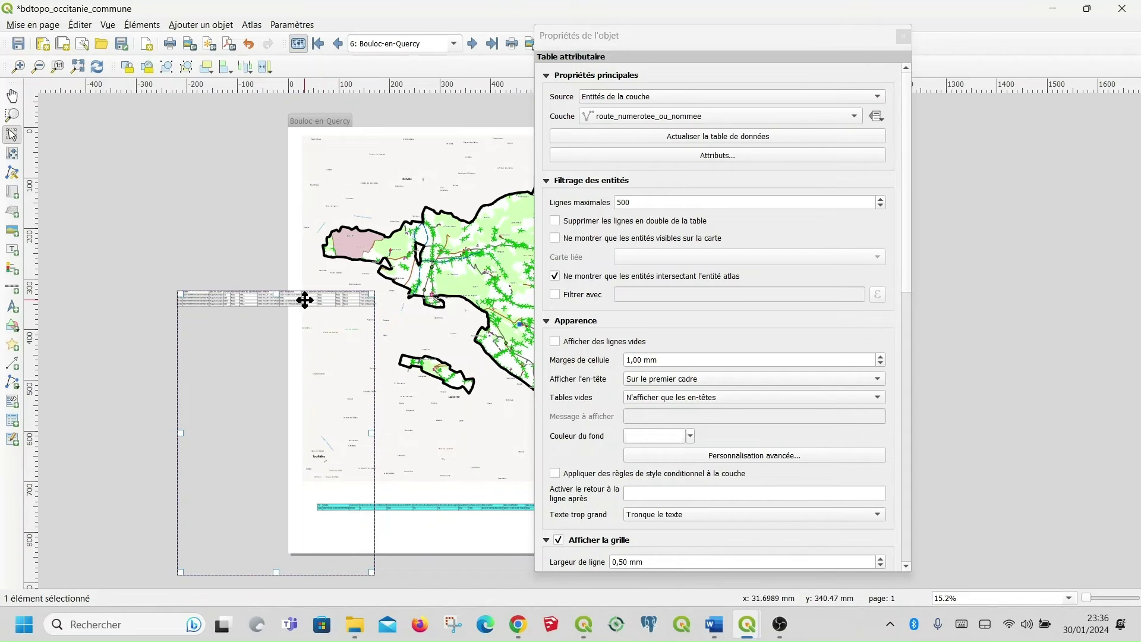
Move the road table to the page's lower-left area and shorten its frame to fit within the page.
left_click_drag(305, 300, 420, 435)
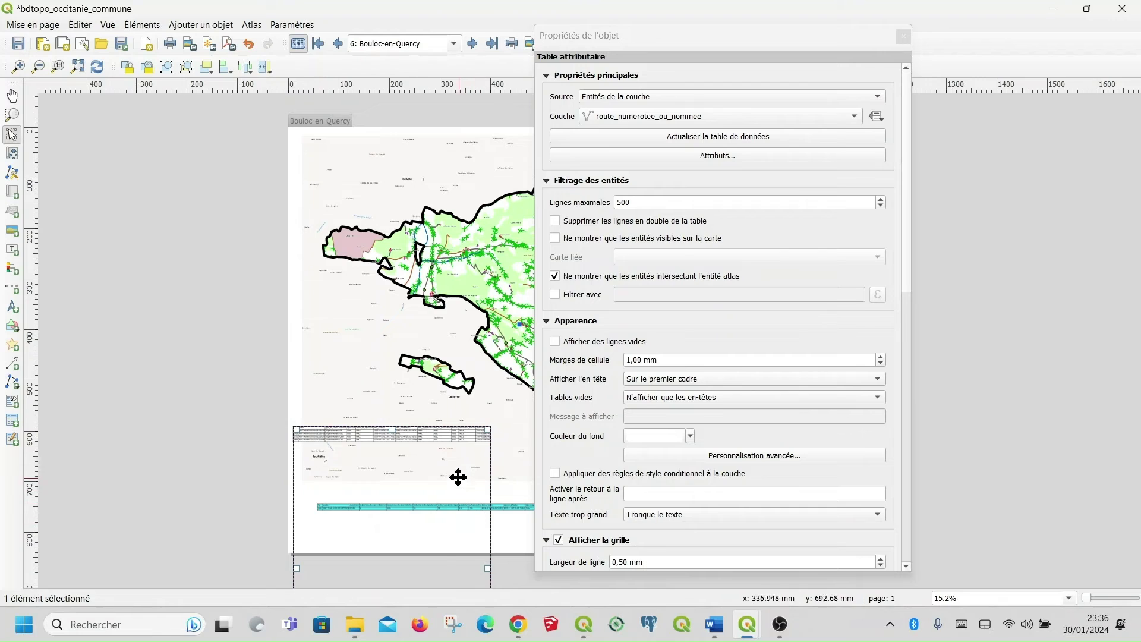
key("ctrl+minus")
key("ctrl+plus")
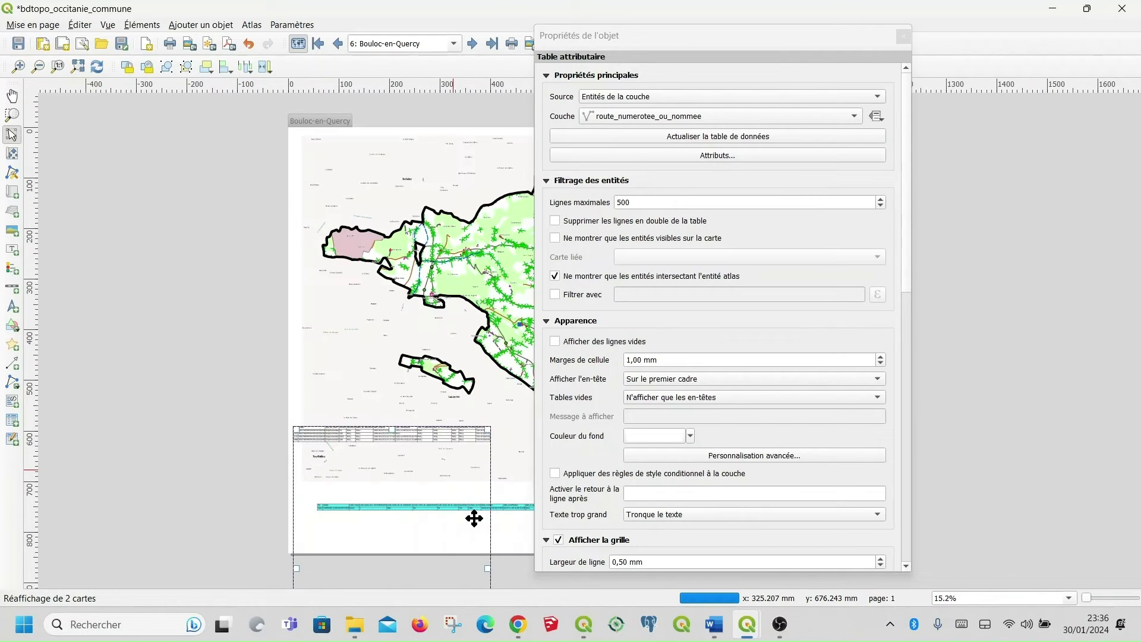
key("ctrl+minus")
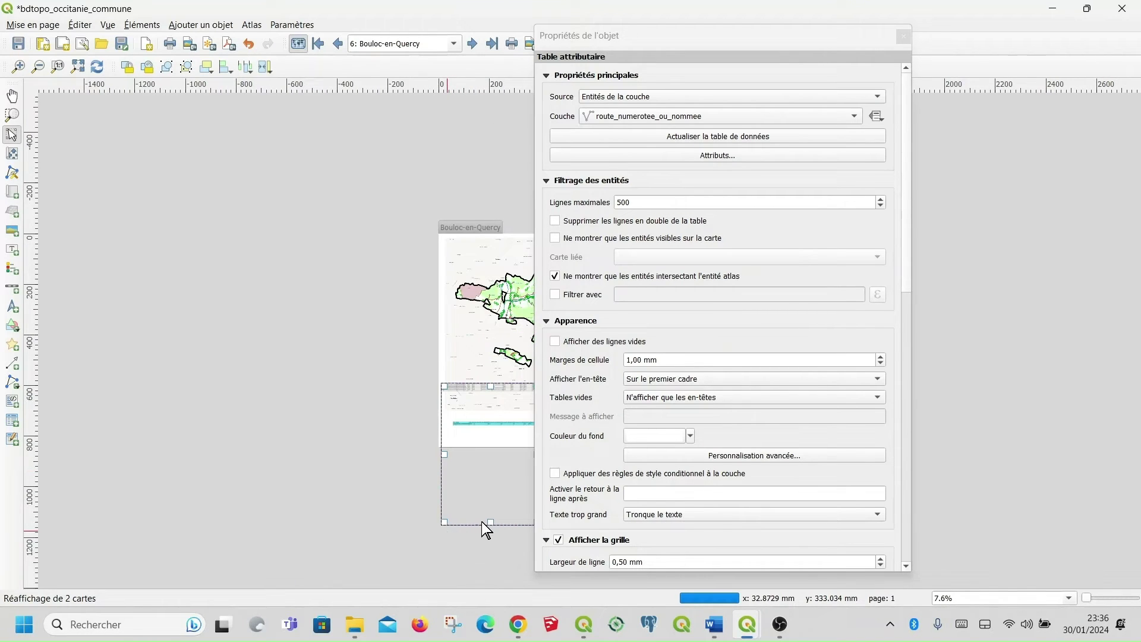
left_click_drag(490, 522, 492, 432)
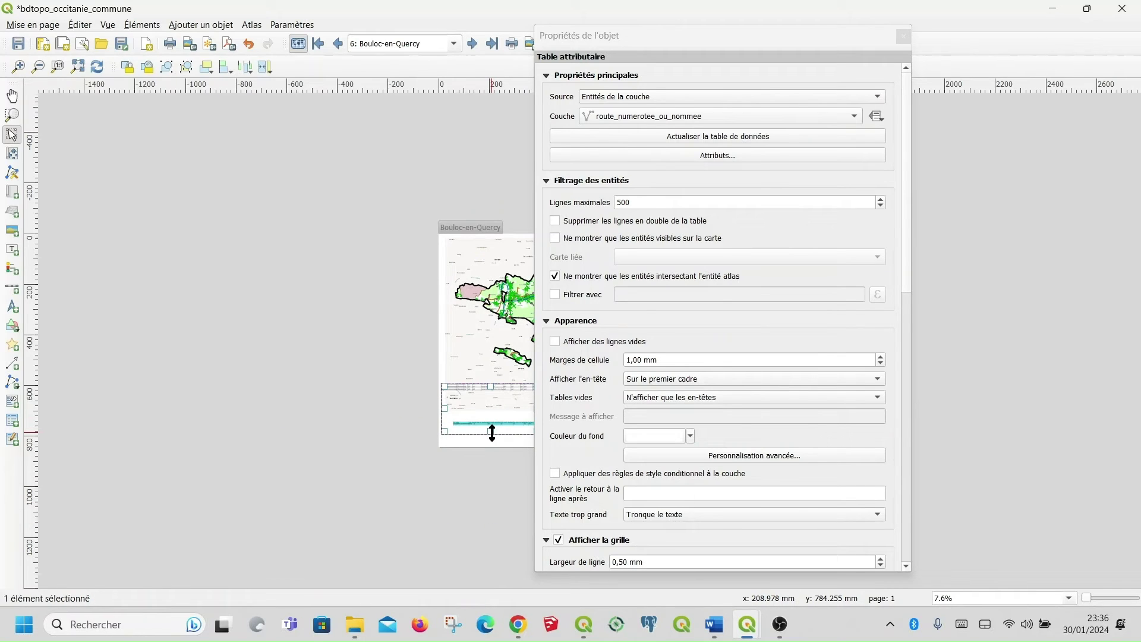
left_click(903, 36)
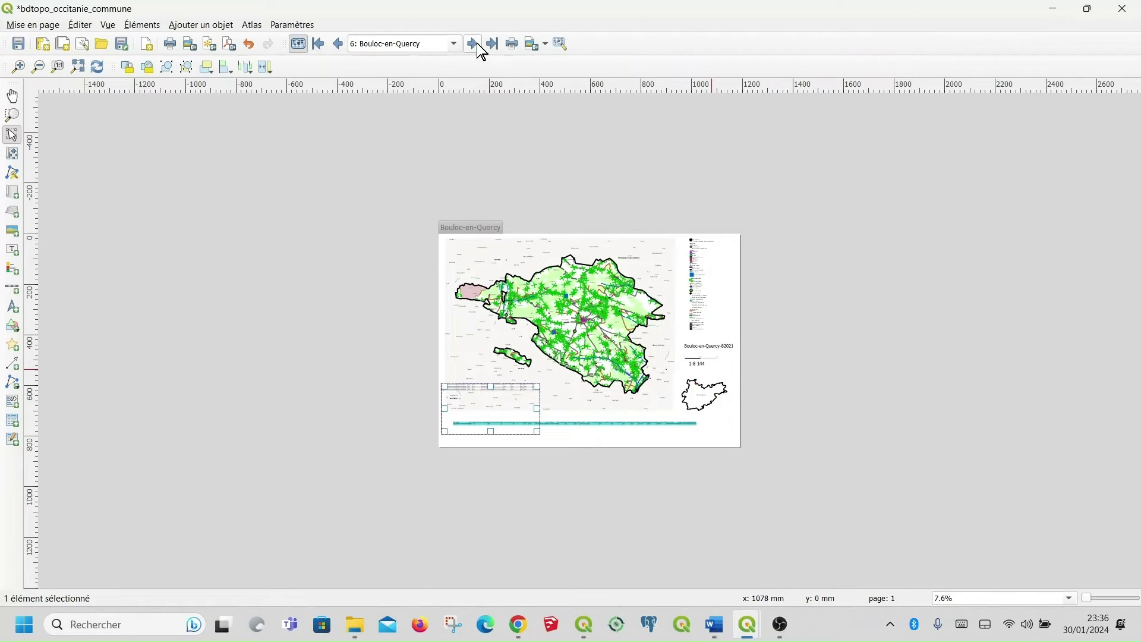
Preview the Auty and Espinas atlas pages to examine how the map and road table follow the selected commune.
left_click(461, 44)
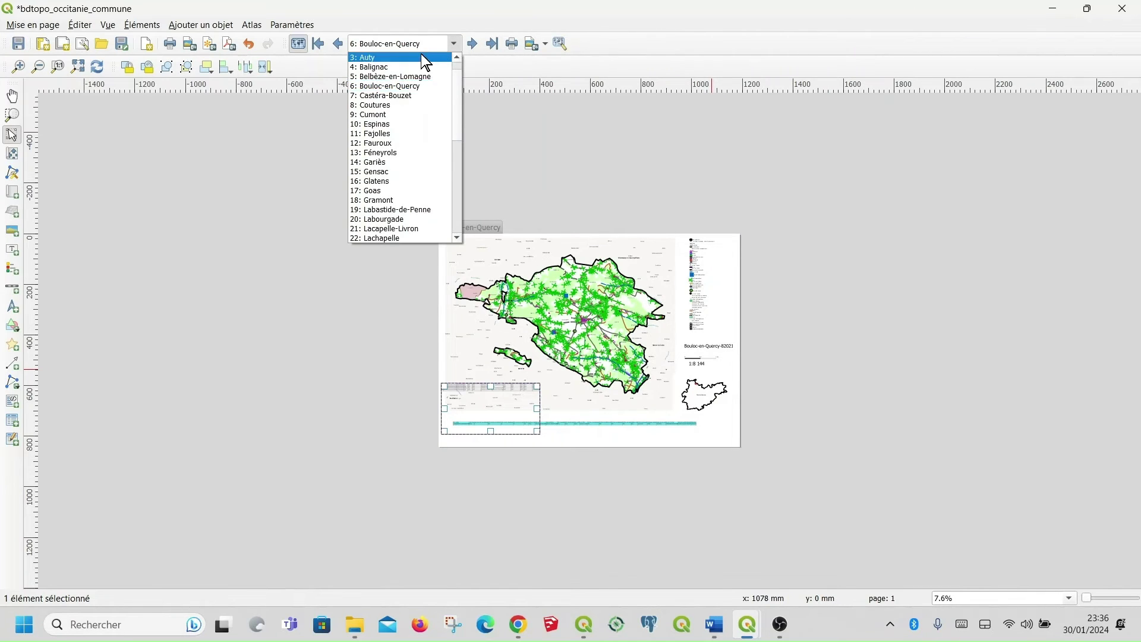
left_click(421, 52)
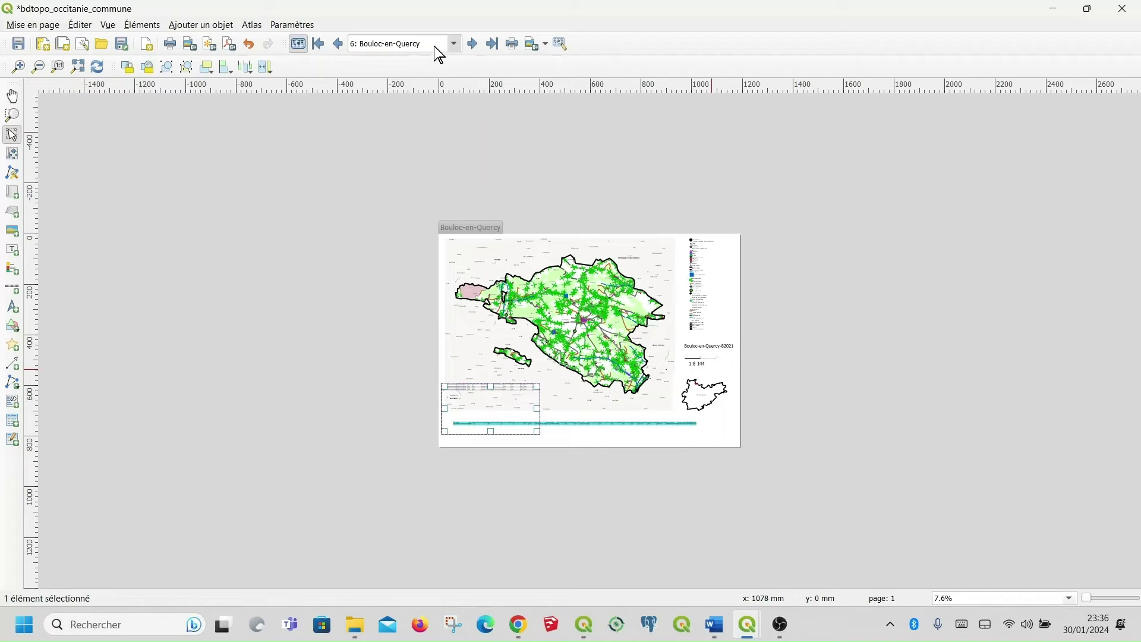
key("Up")
key("Up")
key("Up")
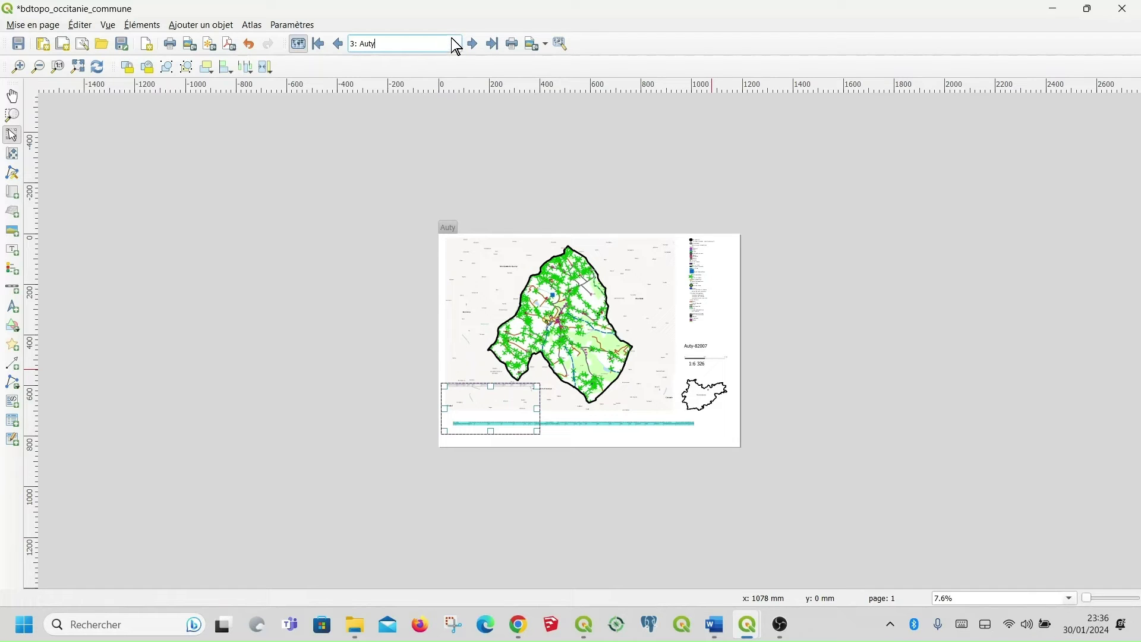
left_click(451, 43)
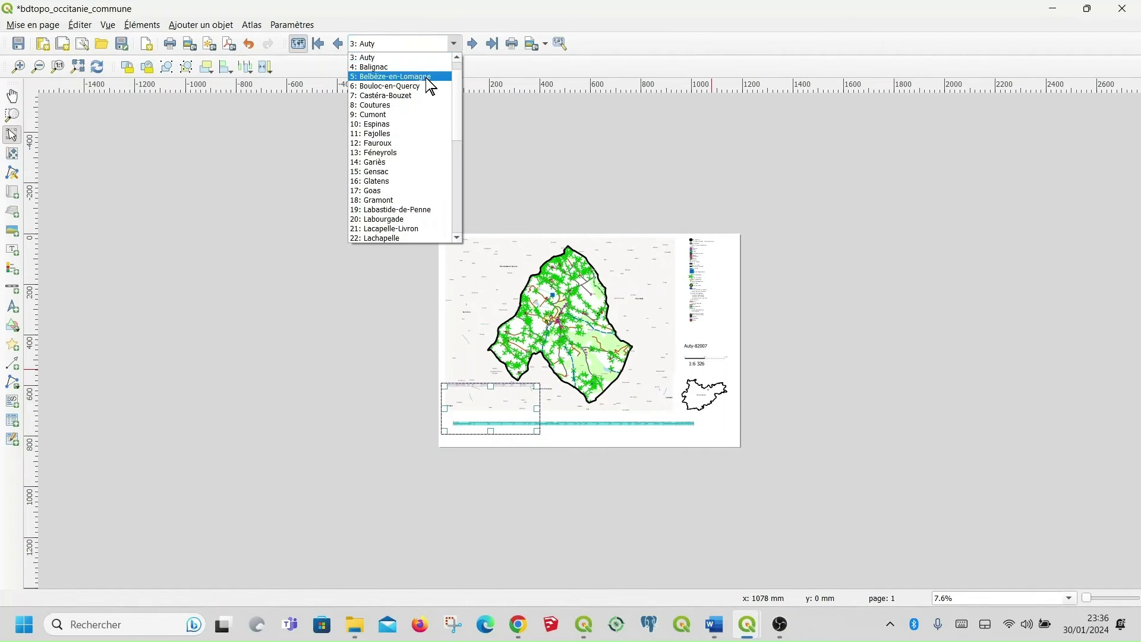
key("Escape")
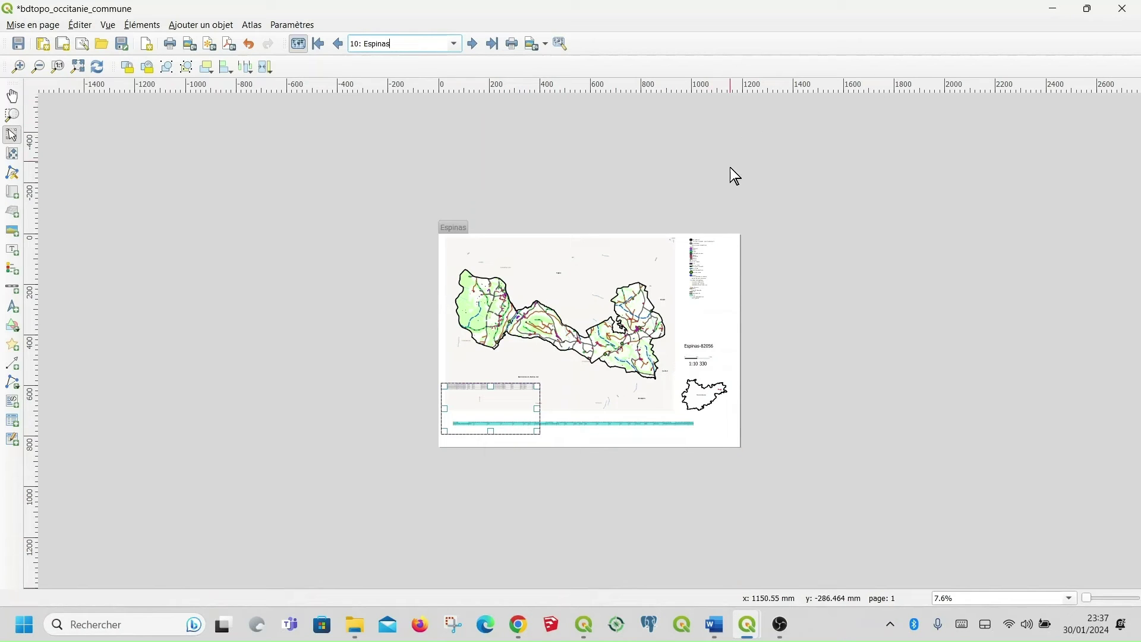
scroll(621, 299, "up", 1)
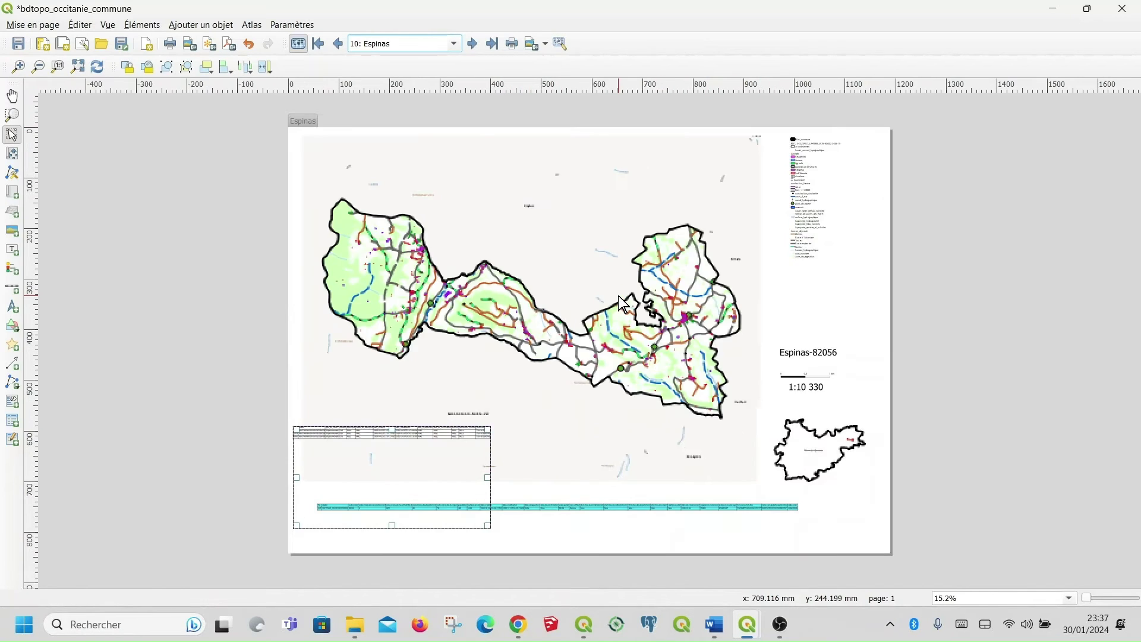
scroll(621, 303, "up", 1)
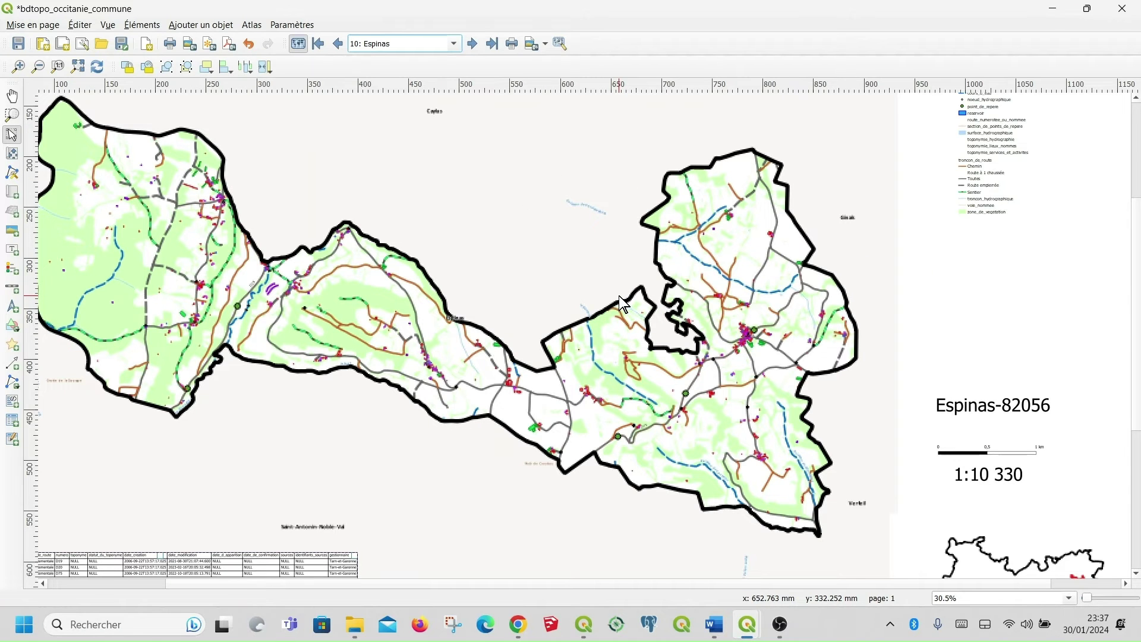
Turn off single-file export in the atlas settings so that each commune page exports to its own file.
scroll(708, 315, "down", 1)
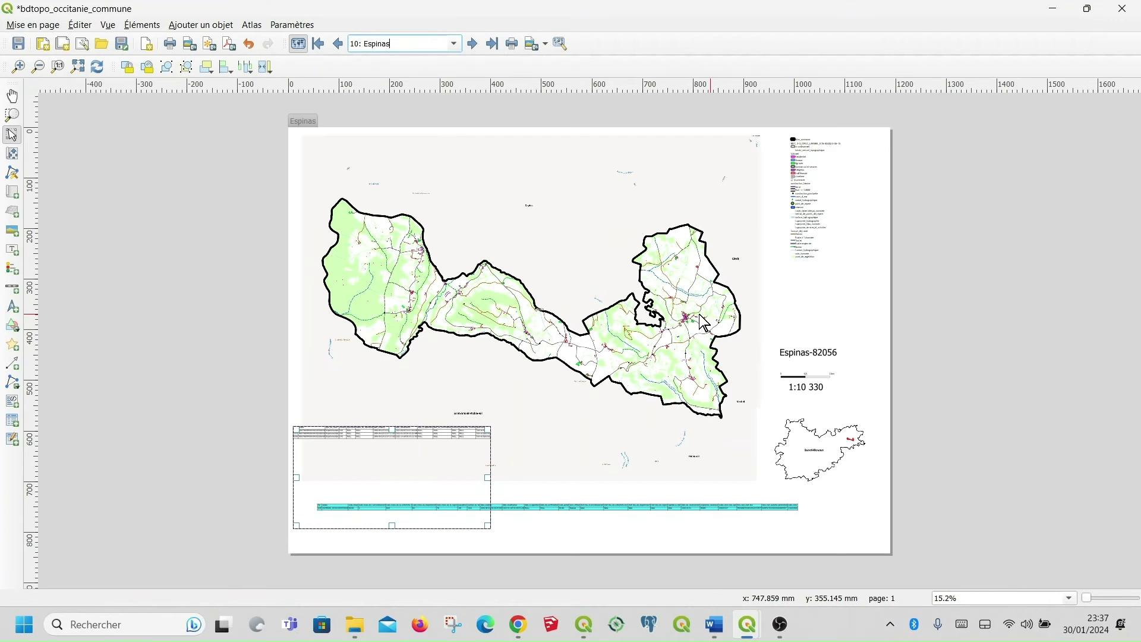
scroll(705, 323, "up", 1)
scroll(623, 318, "down", 1)
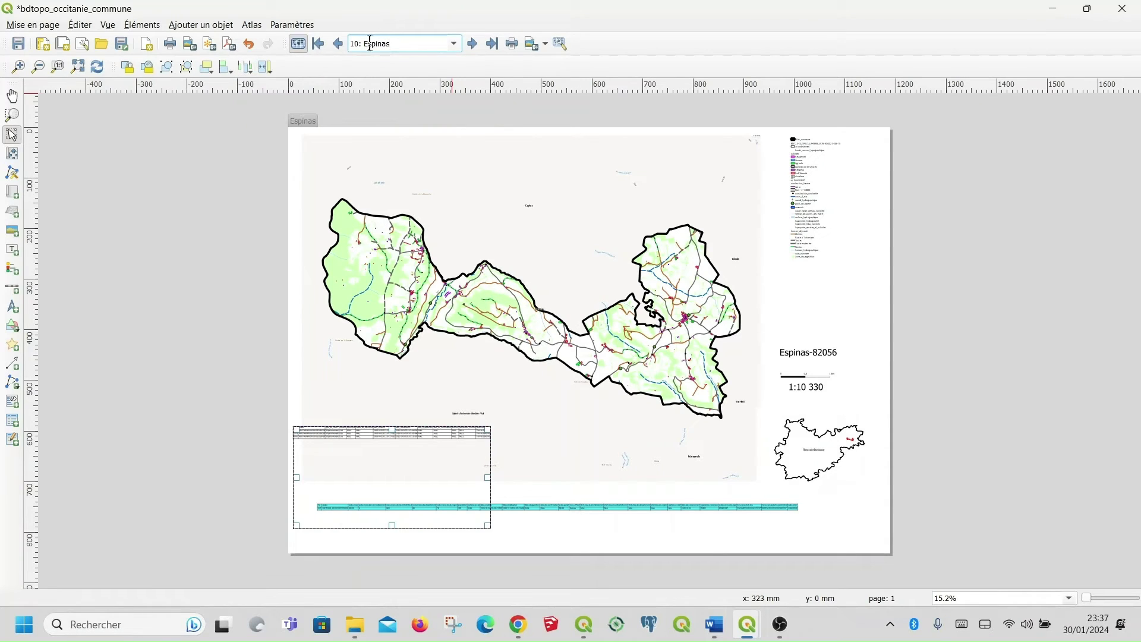
left_click(250, 26)
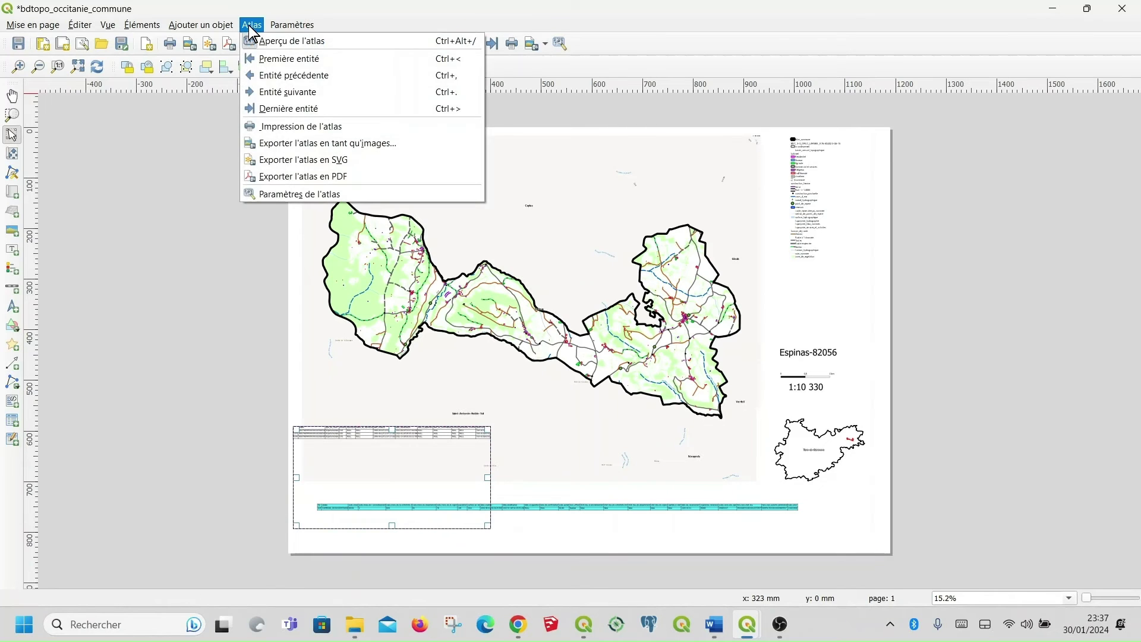
left_click(337, 200)
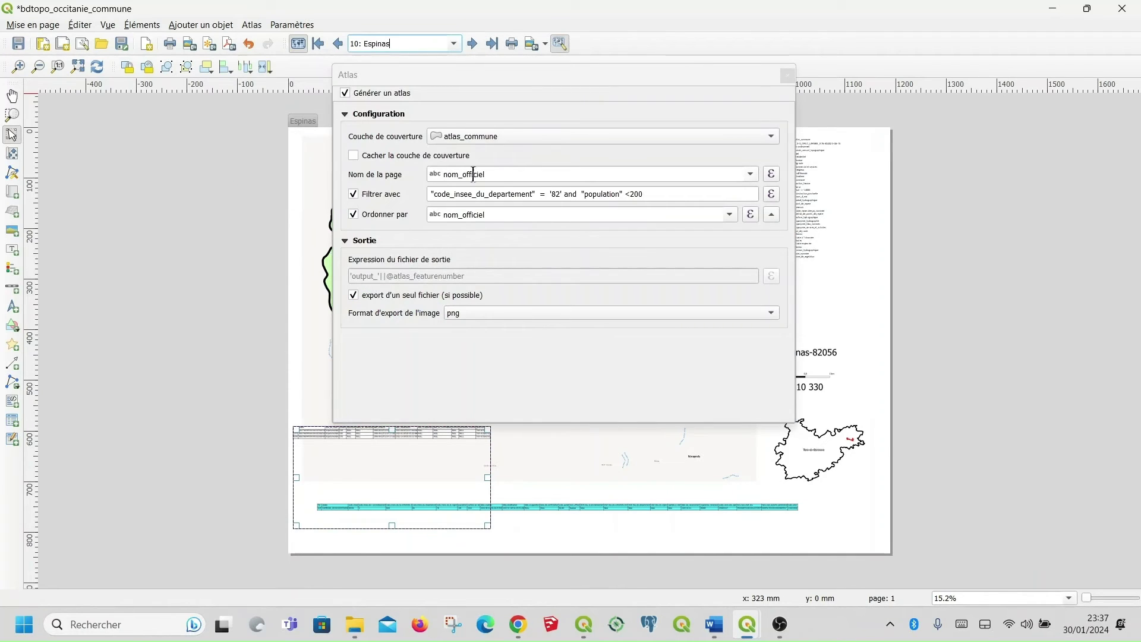
left_click(518, 275)
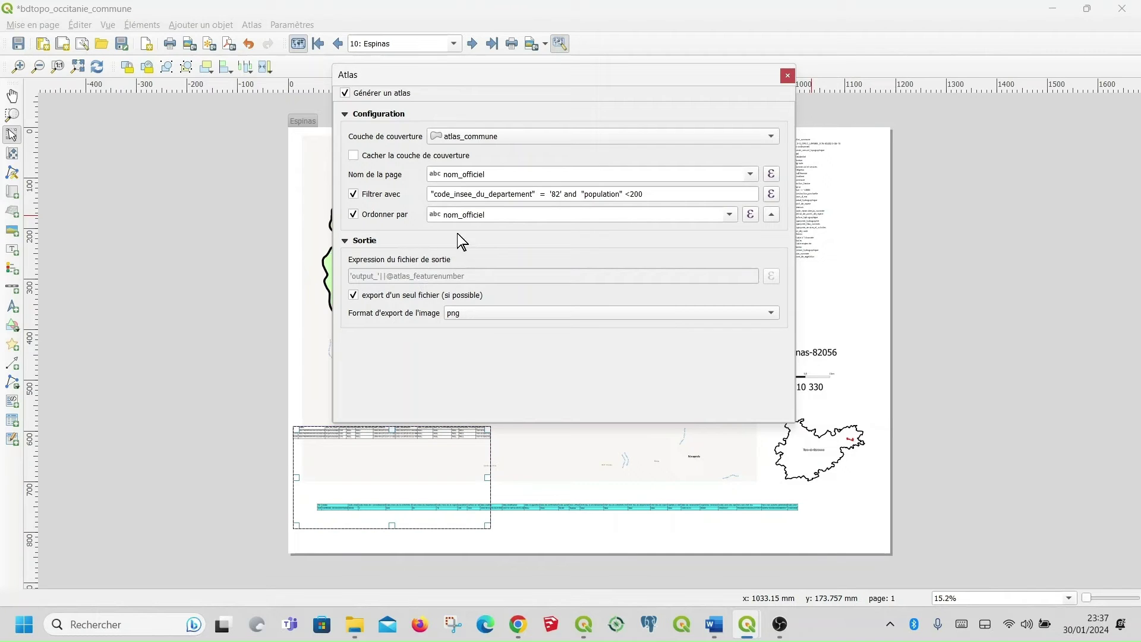
left_click(425, 300)
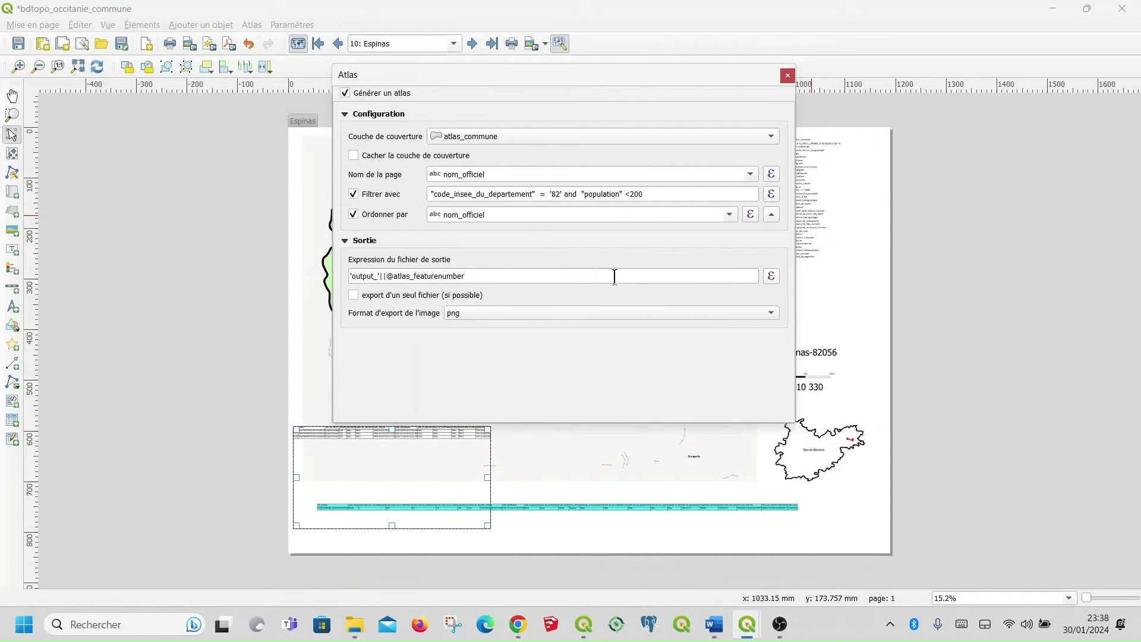
Replace the atlas output filename expression with the "nom_officiel" field and close the atlas settings.
left_click(772, 277)
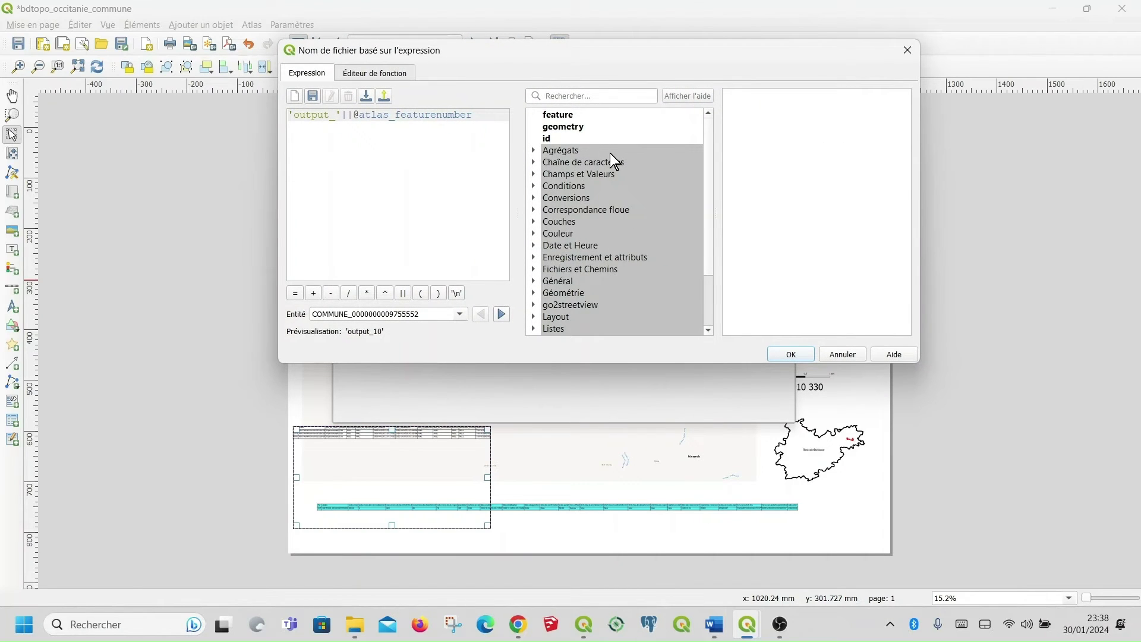
left_click(534, 173)
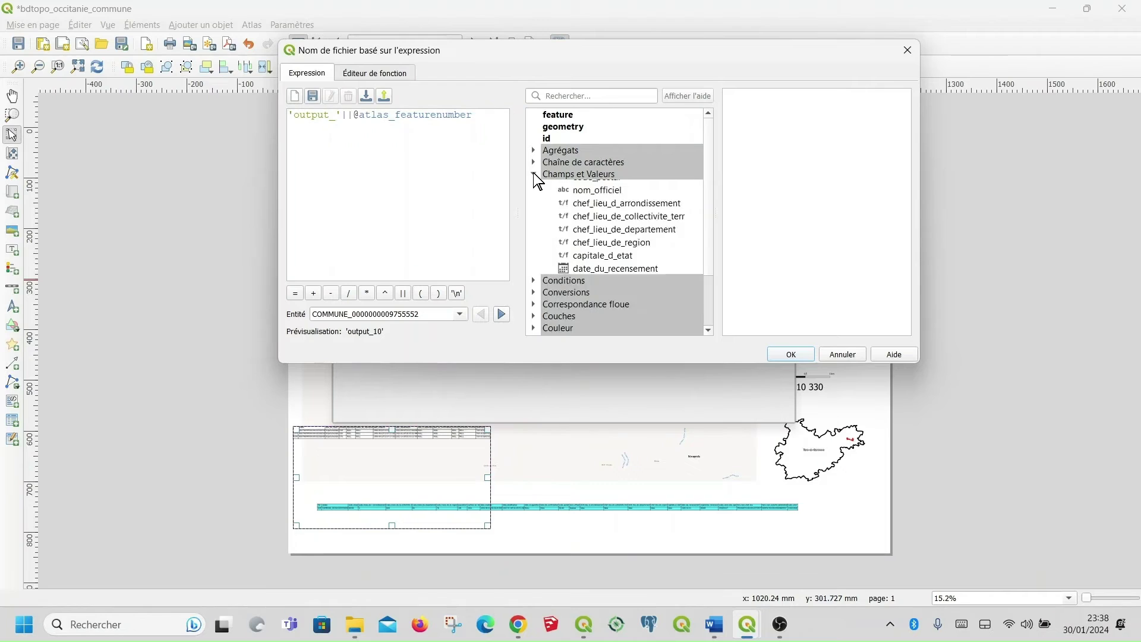
scroll(609, 247, "down", 2)
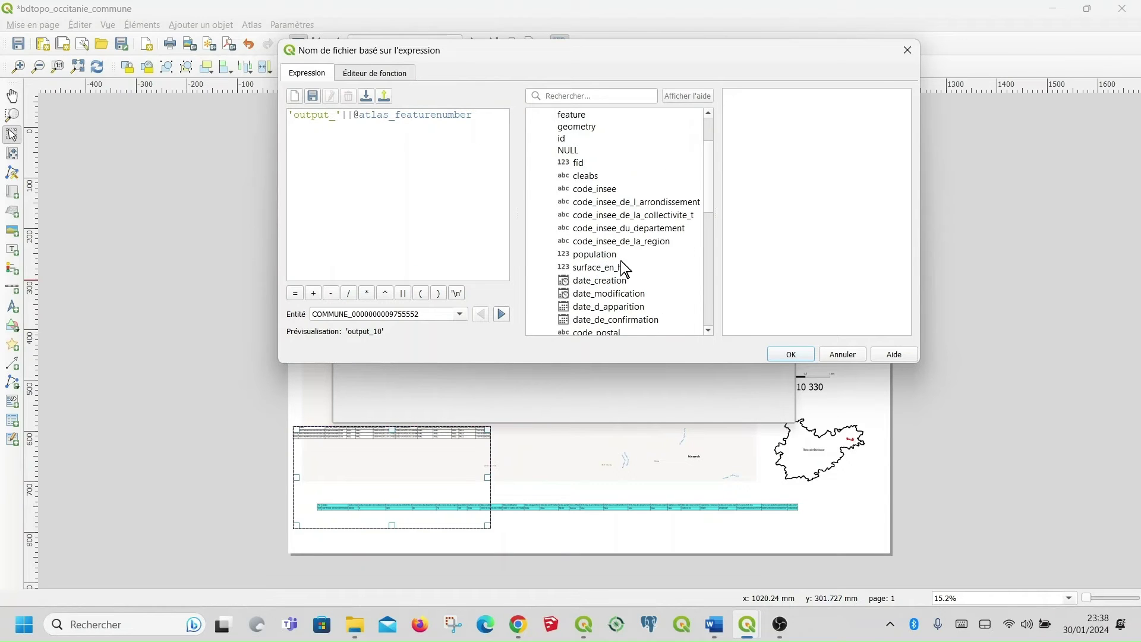
left_click_drag(491, 117, 99, 103)
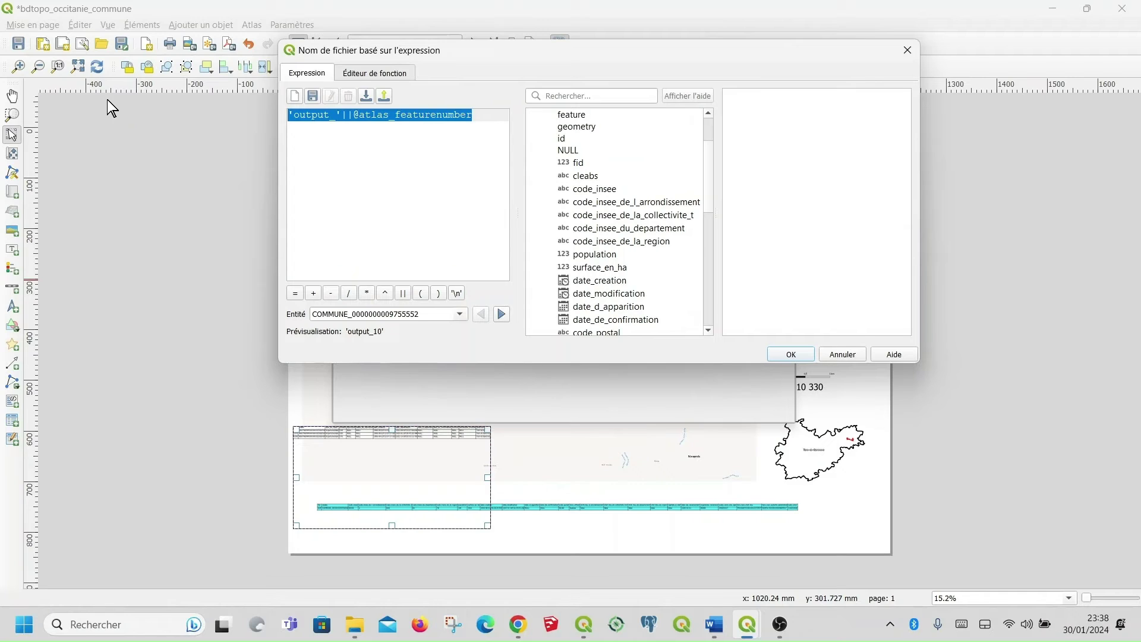
key("Delete")
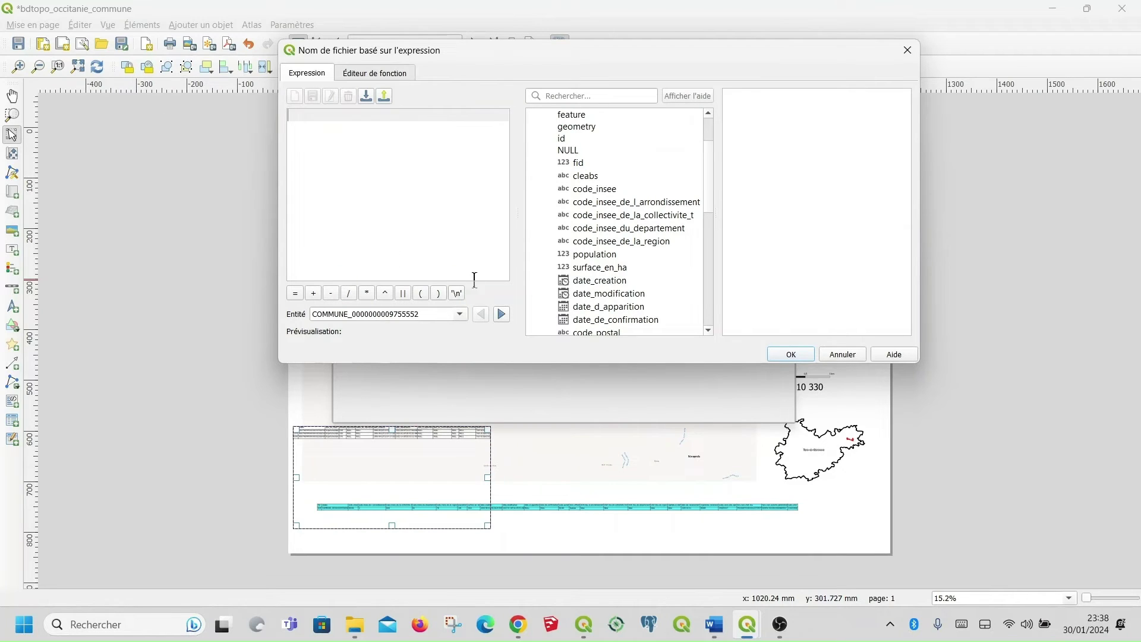
scroll(651, 295, "down", 1)
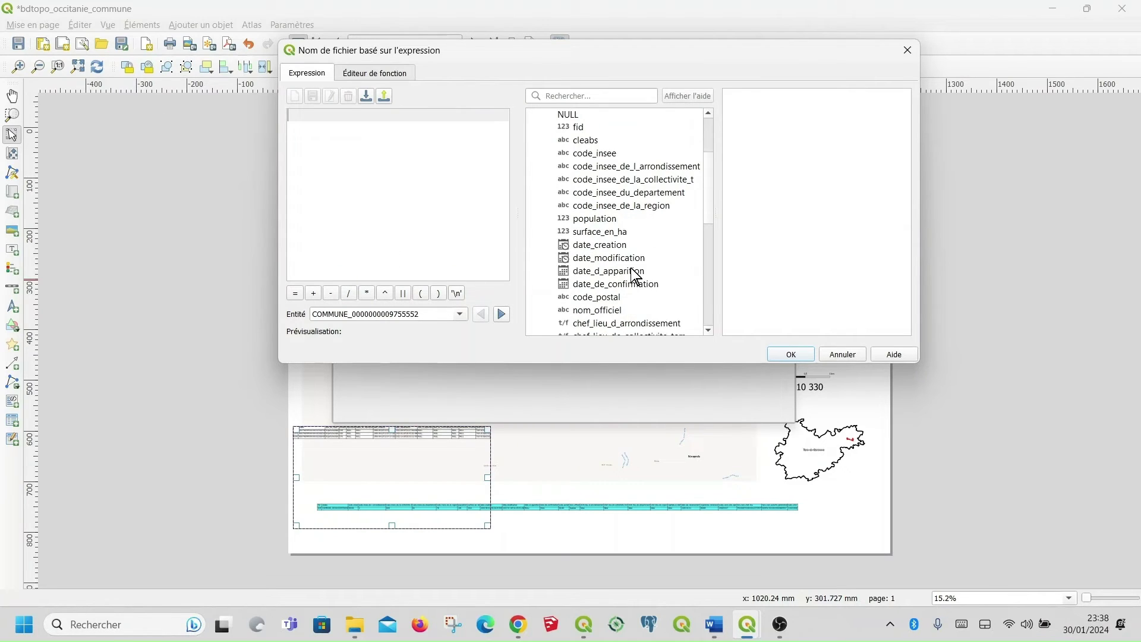
scroll(630, 235, "down", 1)
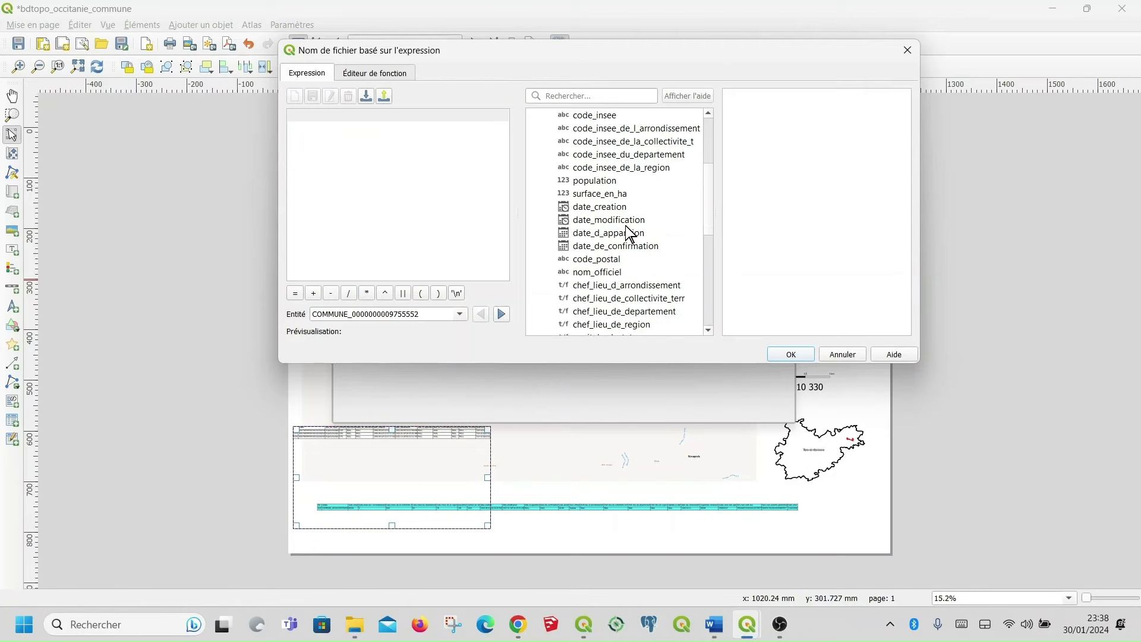
left_click(601, 275)
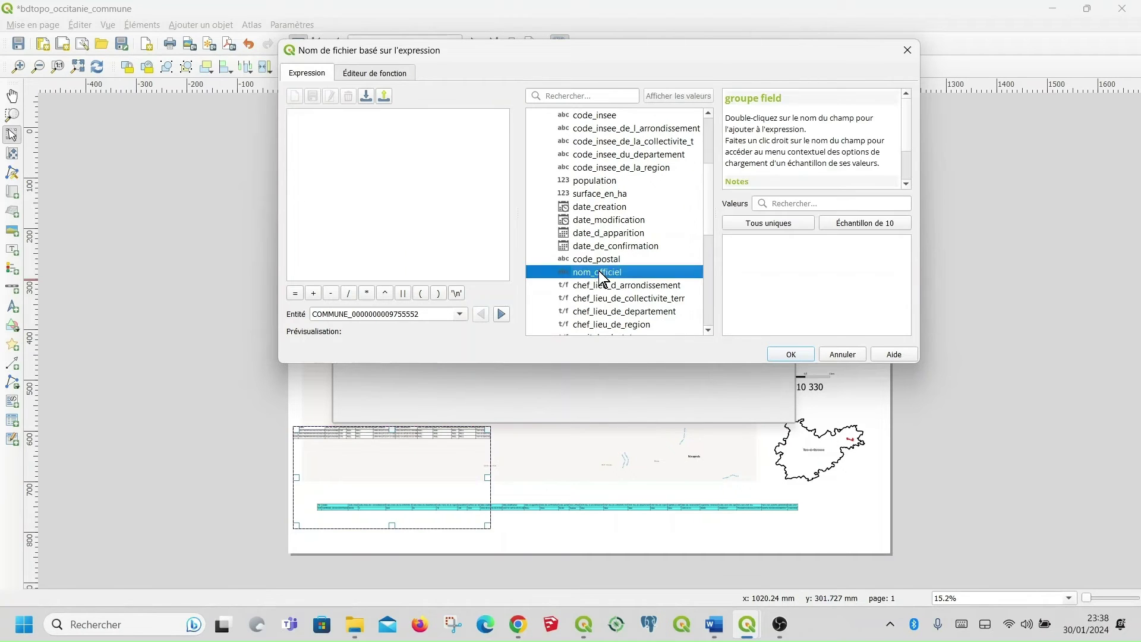
double_click(601, 274)
left_click(781, 355)
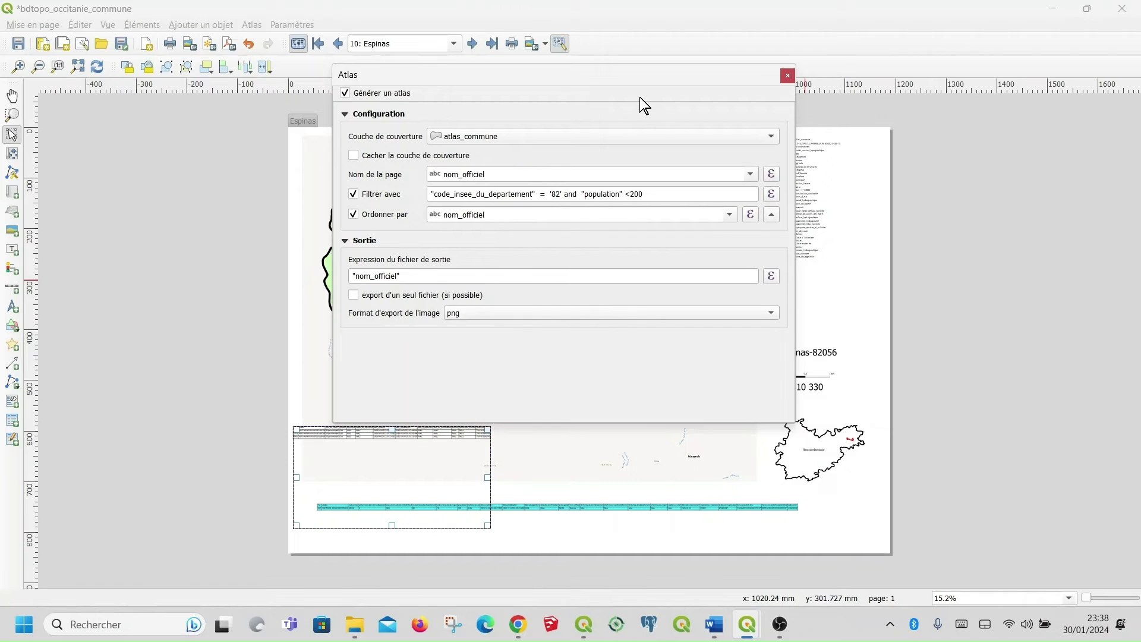
left_click(788, 76)
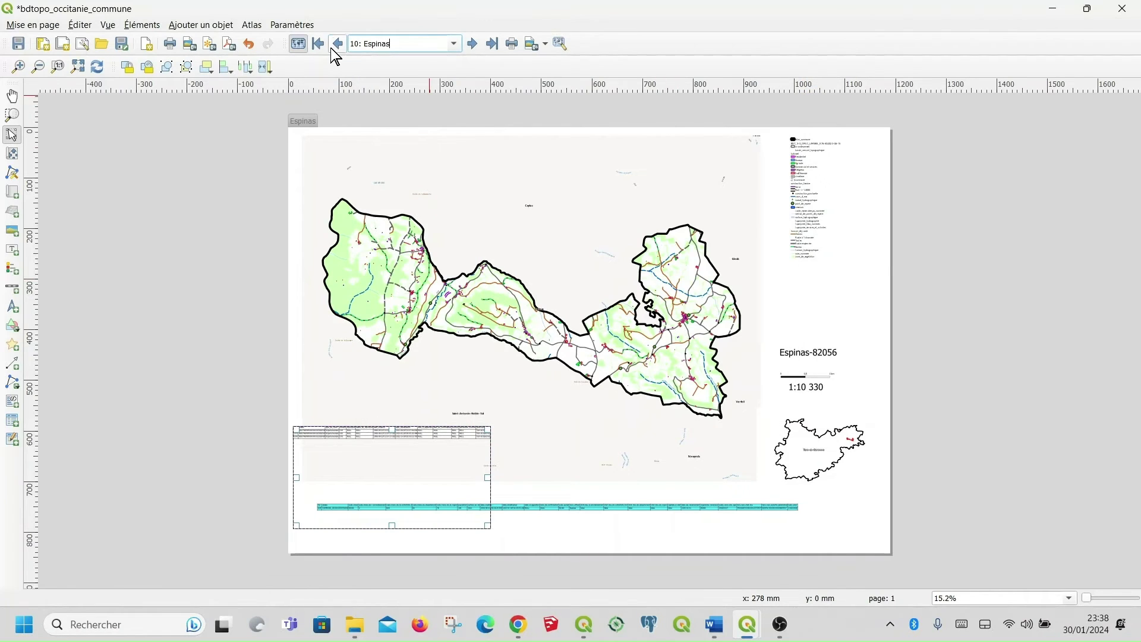
Export the current Espinas page to the Téléchargements folder as Espinas.pdf, keeping the proposed PDF export options.
left_click(232, 48)
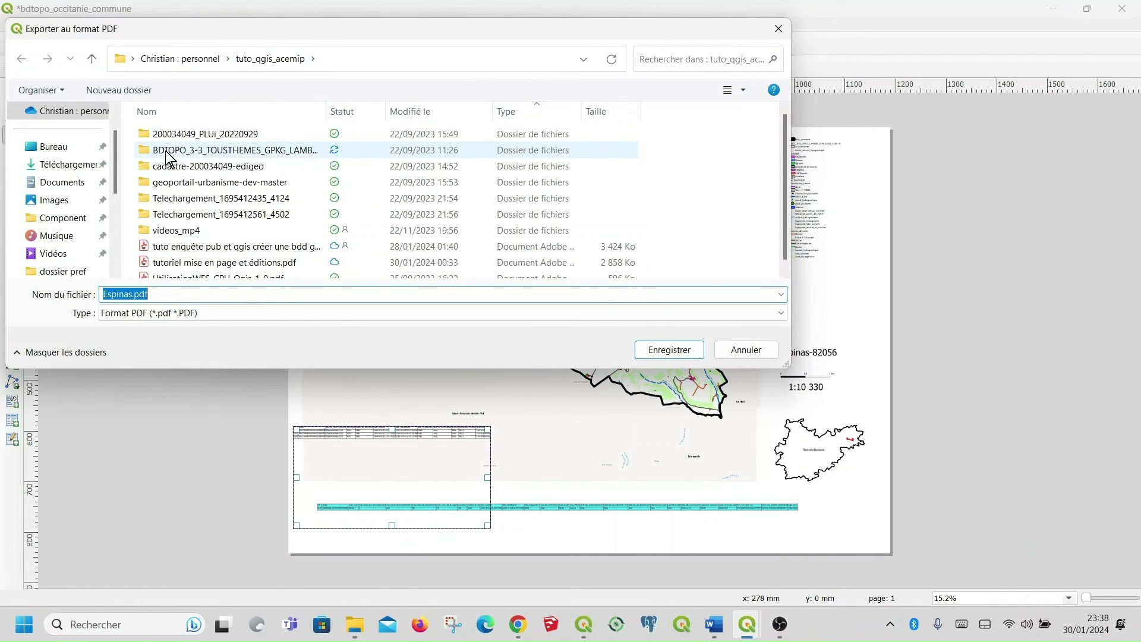
left_click(87, 169)
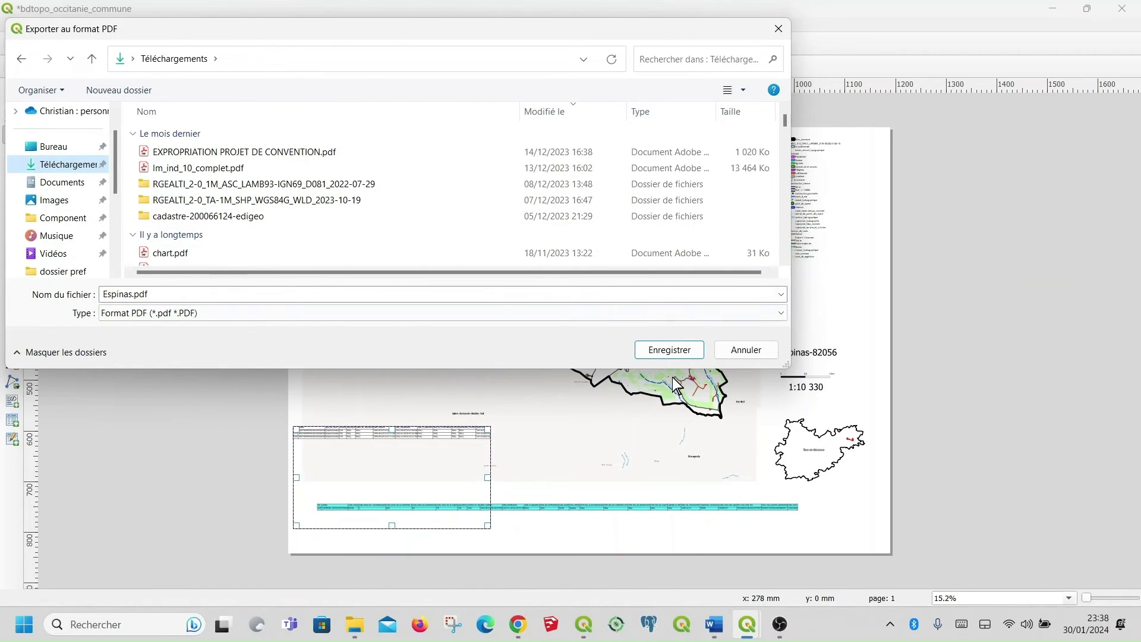
left_click(668, 354)
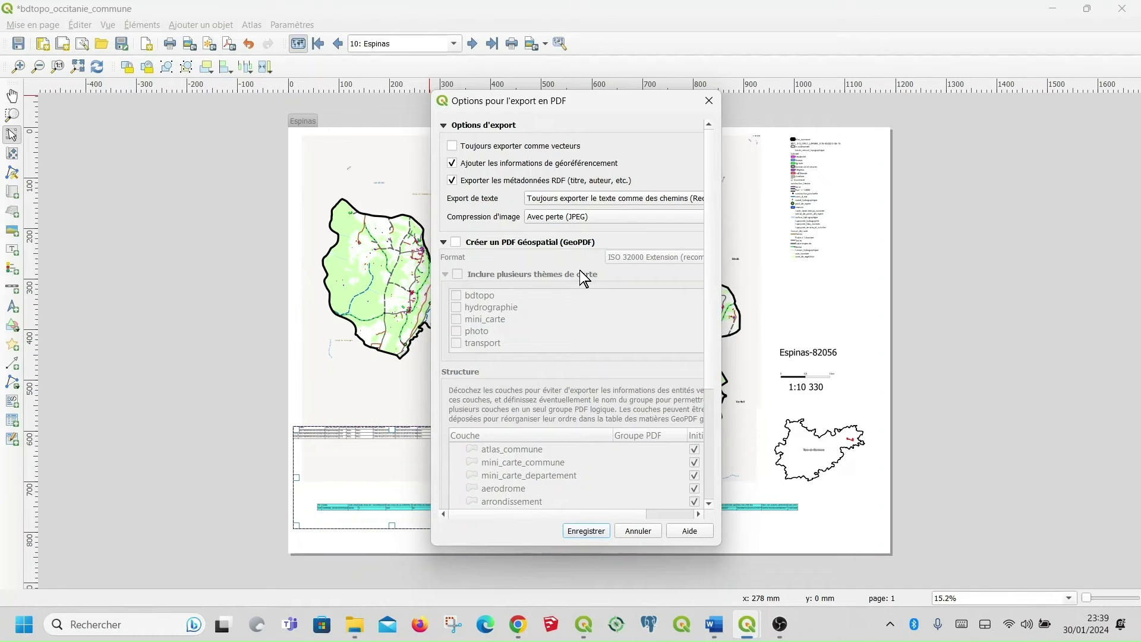
scroll(585, 285, "down", 5)
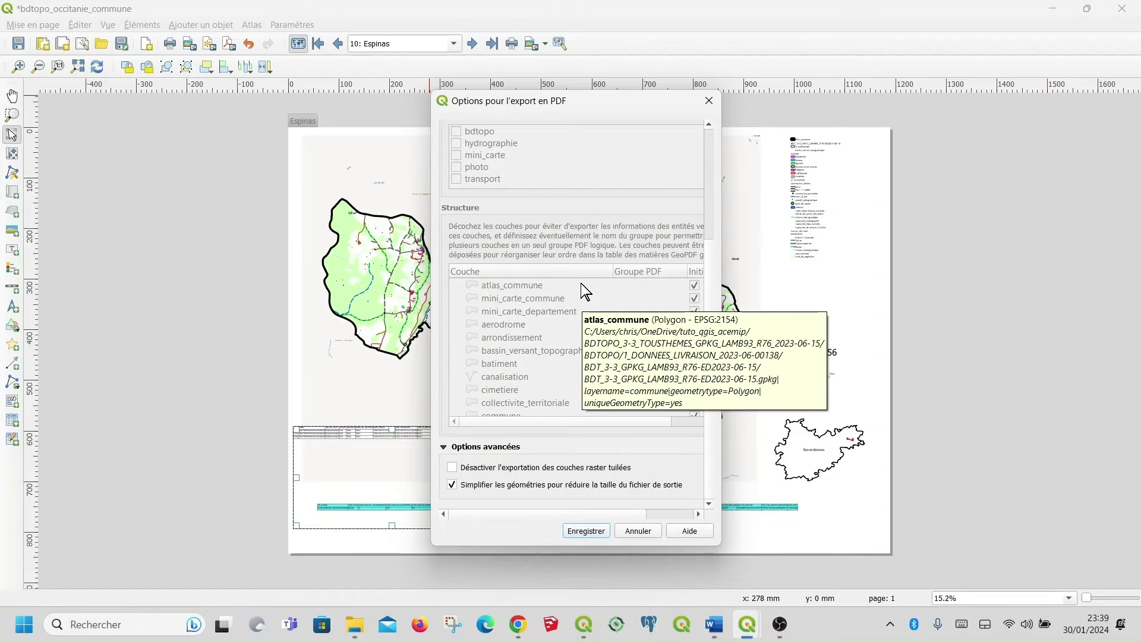
scroll(586, 291, "up", 5)
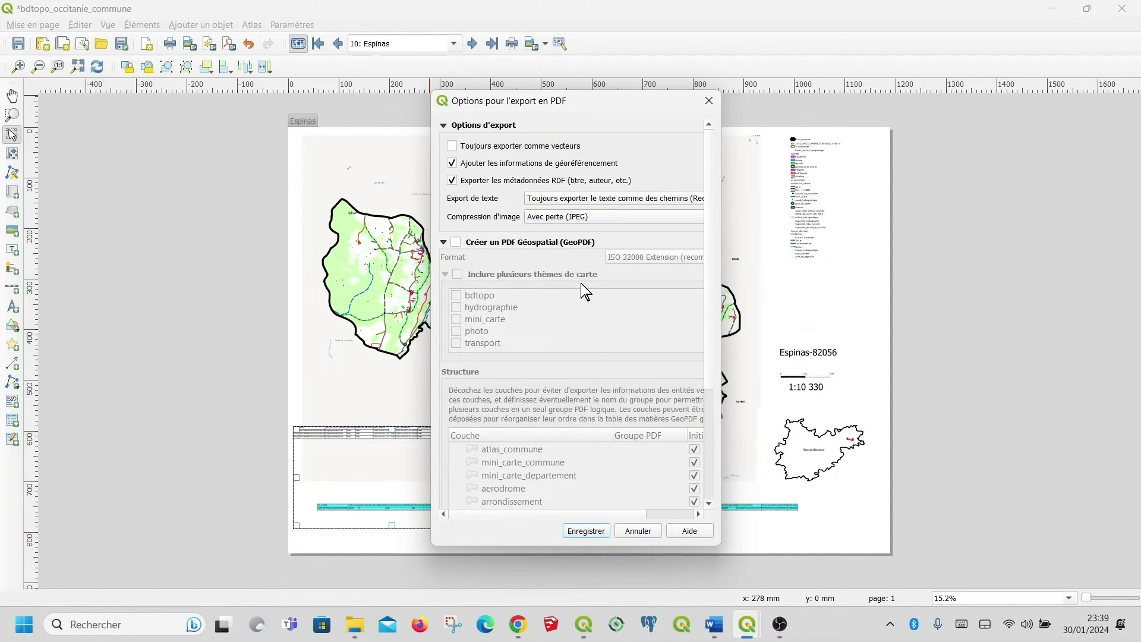
scroll(585, 291, "down", 3)
left_click(587, 531)
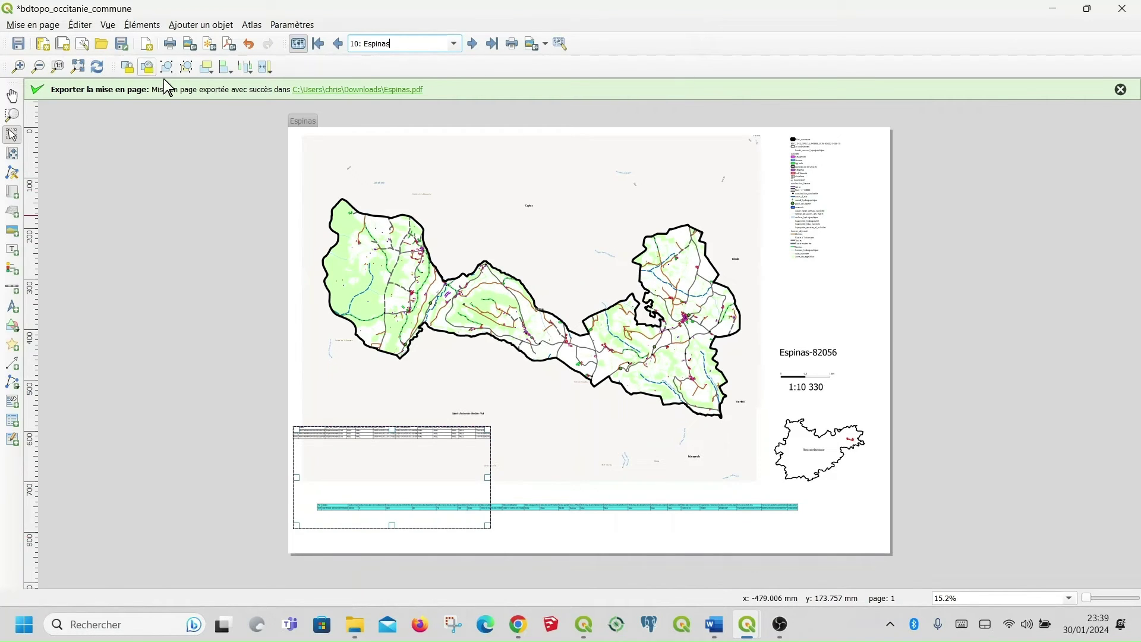
Open the exported Espinas.pdf from its download folder in Adobe Acrobat and hide the list of all tools.
left_click(352, 93)
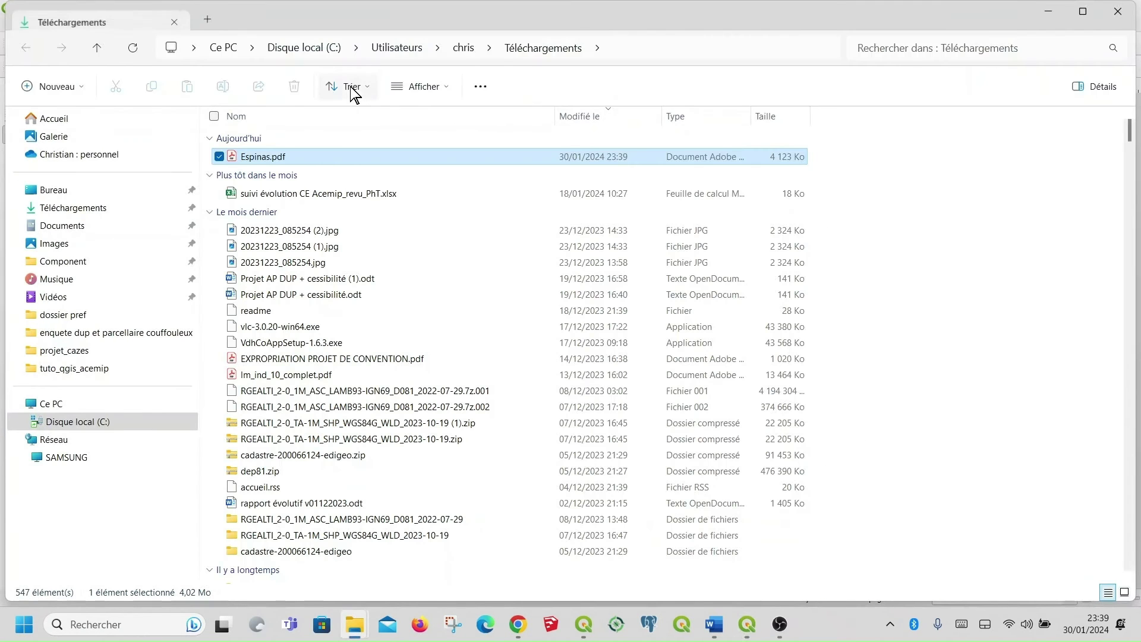
double_click(271, 159)
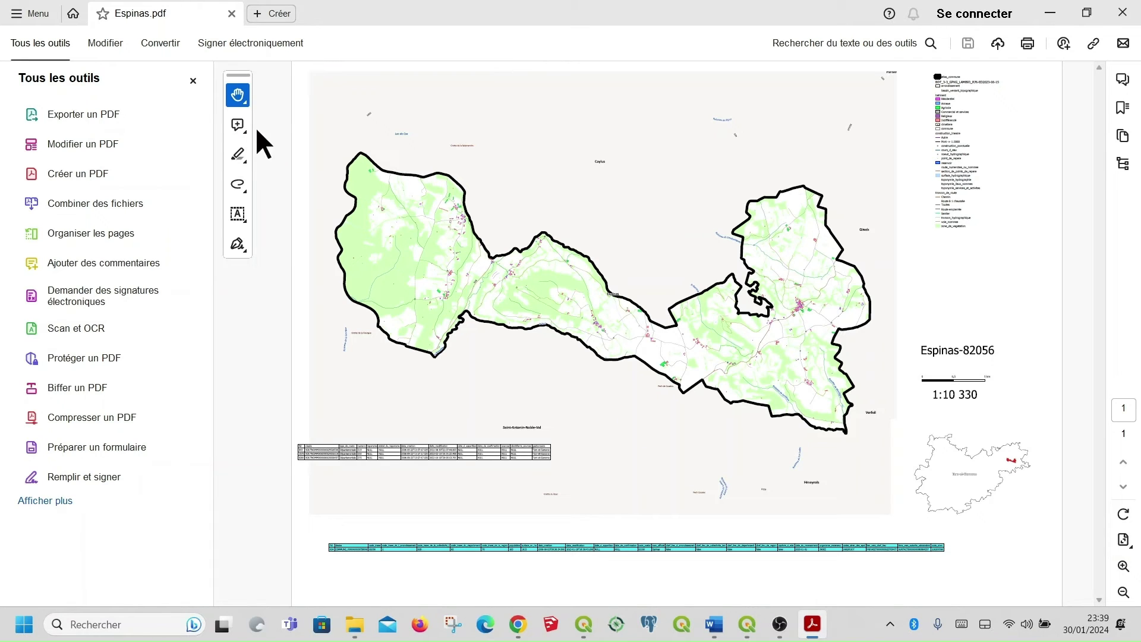
left_click(192, 80)
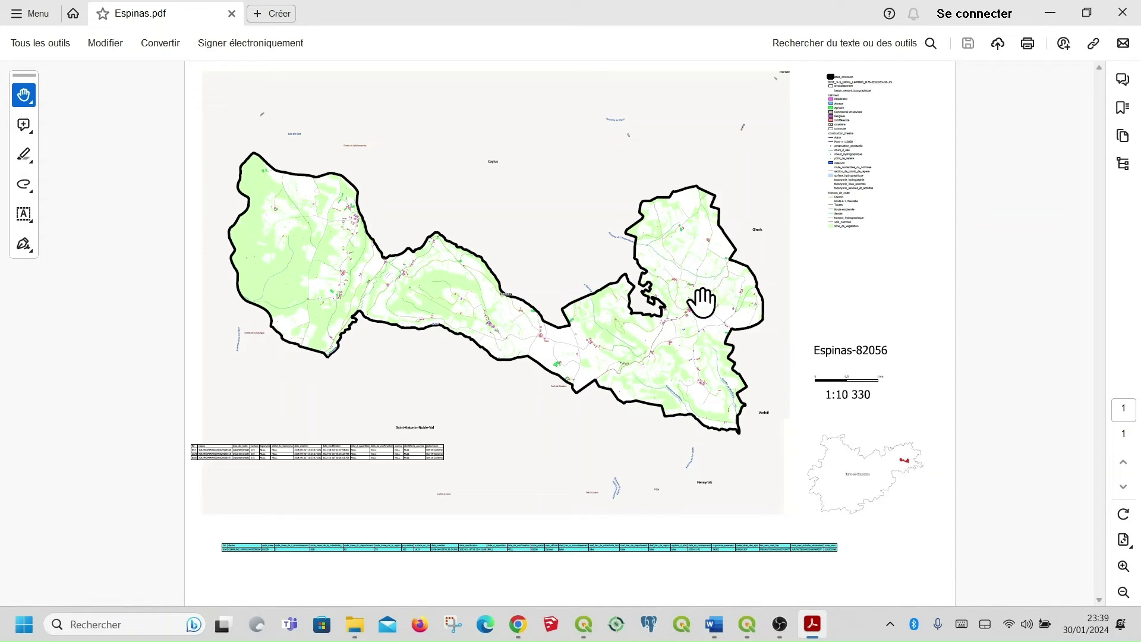
Magnify the village in the eastern part of the Espinas map to examine the detail of its buildings and roads.
right_click(531, 231)
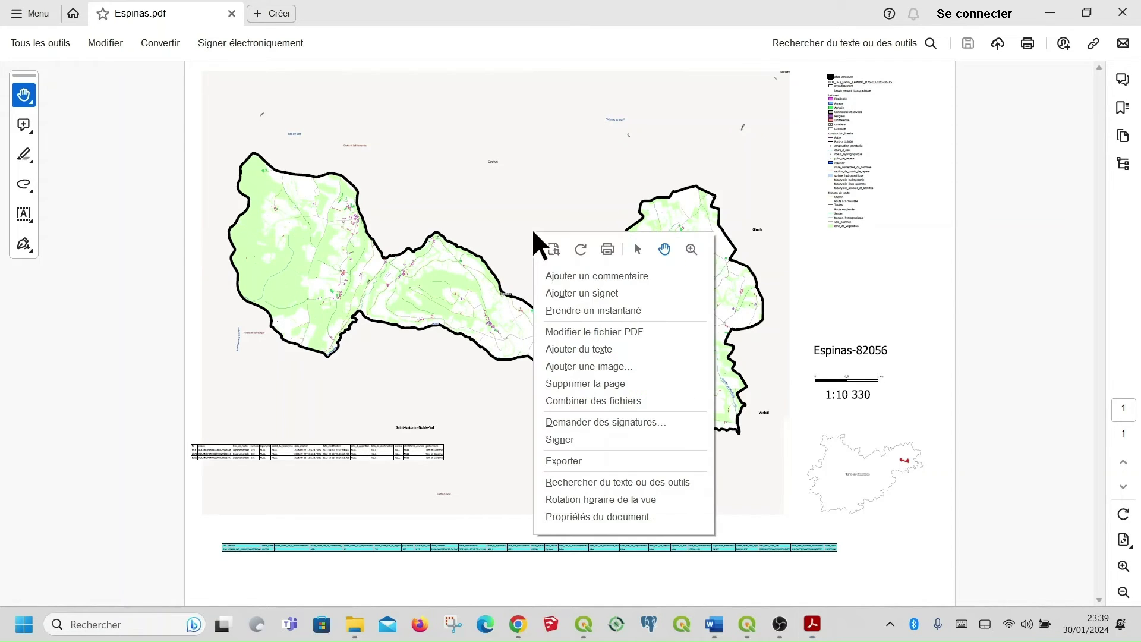
left_click(691, 249)
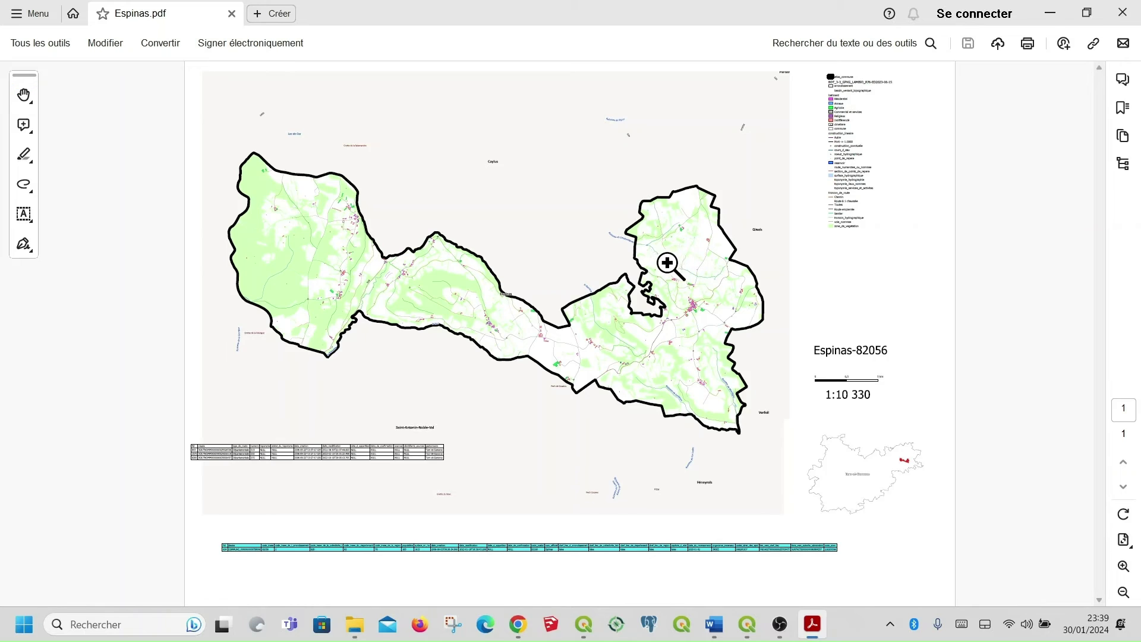
left_click_drag(667, 278, 723, 331)
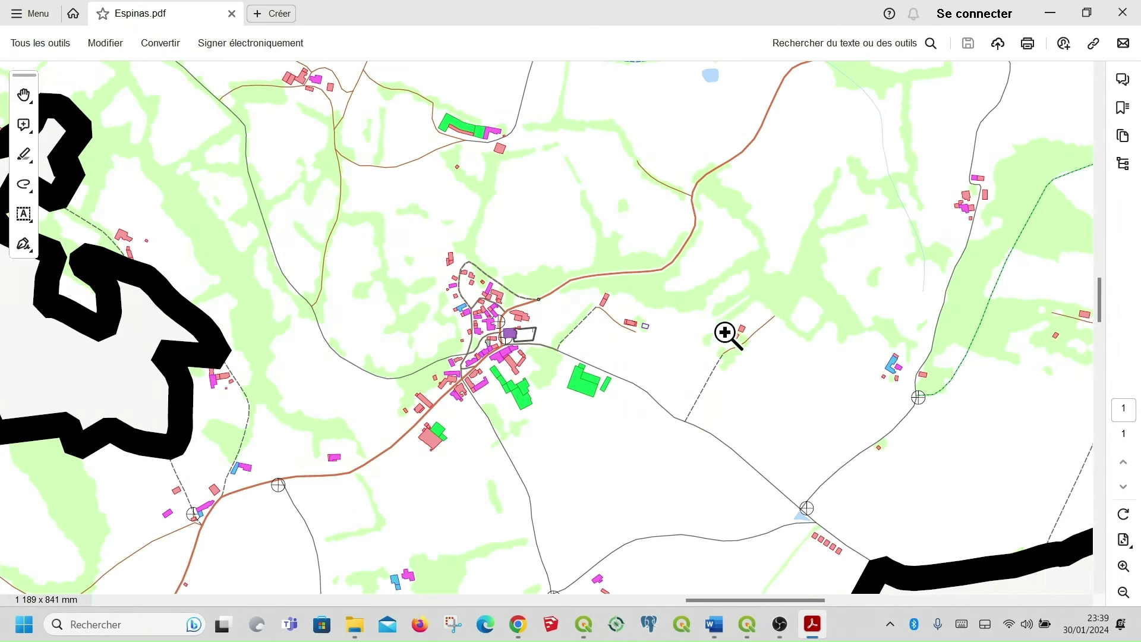
left_click_drag(374, 235, 617, 475)
scroll(613, 409, "down", 3)
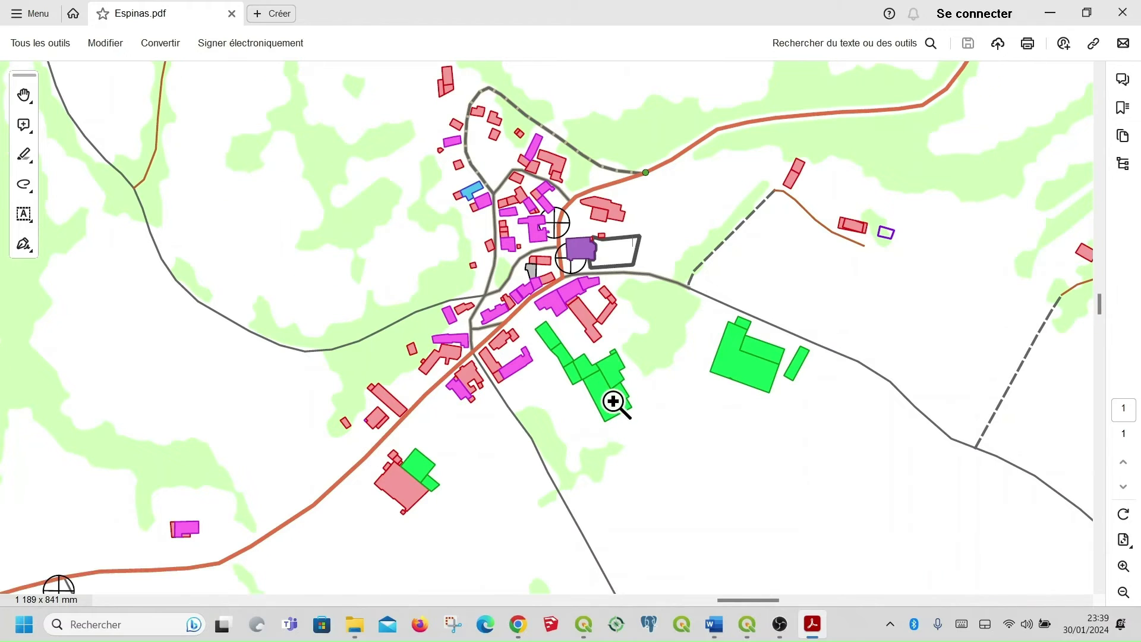
scroll(614, 408, "up", 12)
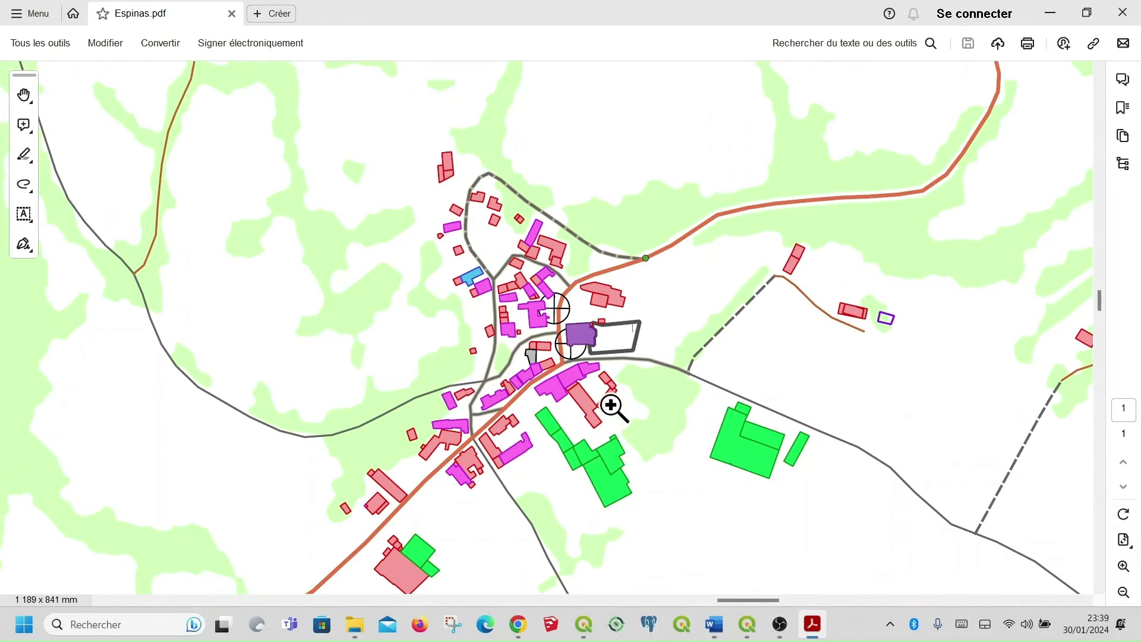
scroll(611, 403, "up", 10)
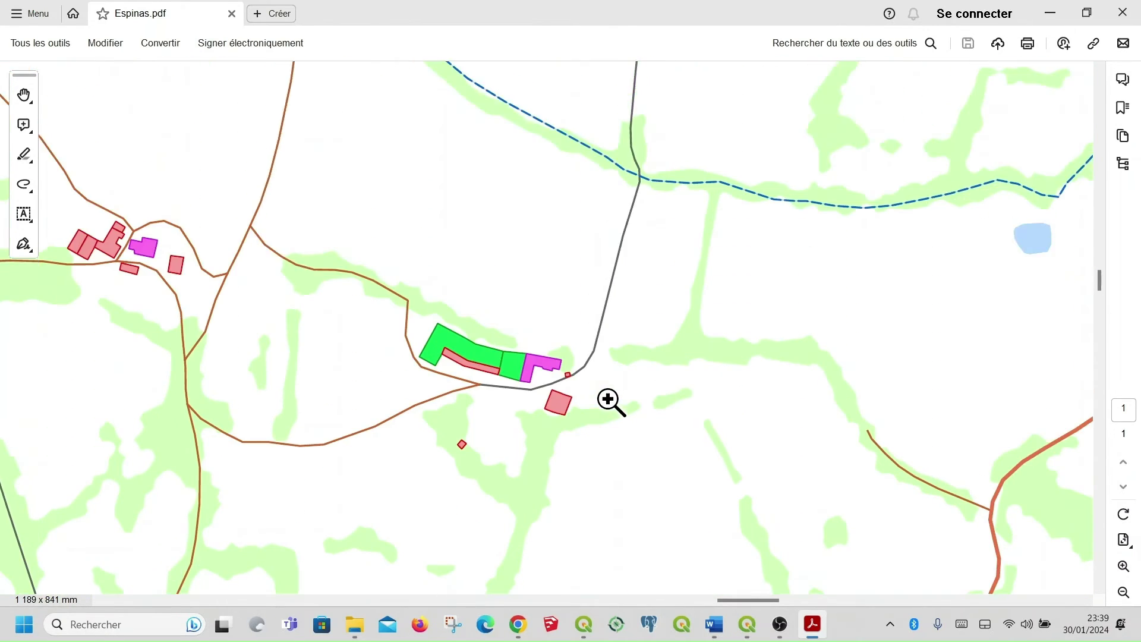
Pan across the area north of the village with the Hand tool to examine the exported roads, streams and vegetation.
right_click(468, 218)
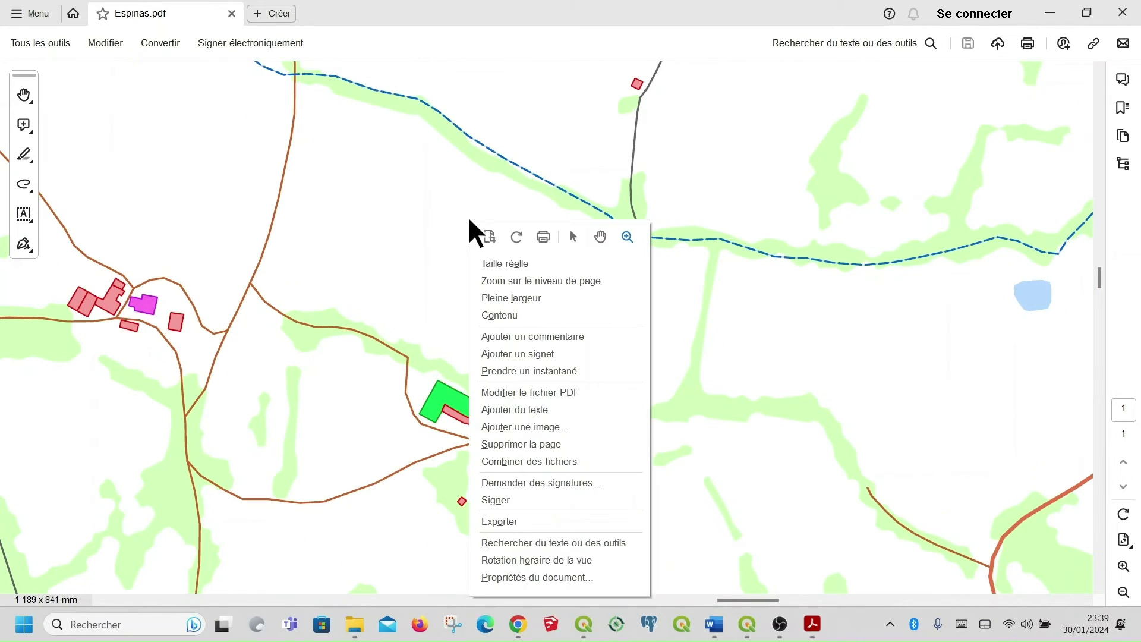
left_click(600, 237)
left_click_drag(758, 244, 597, 308)
left_click_drag(698, 329, 753, 444)
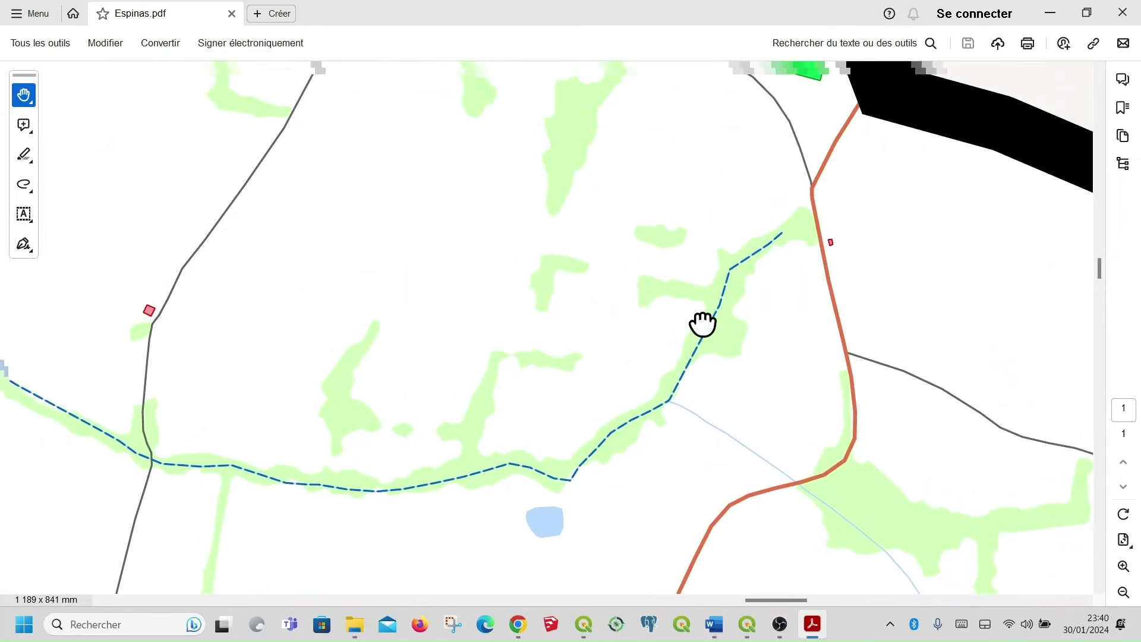
left_click_drag(703, 324, 907, 479)
left_click_drag(680, 339, 885, 465)
left_click_drag(713, 350, 805, 285)
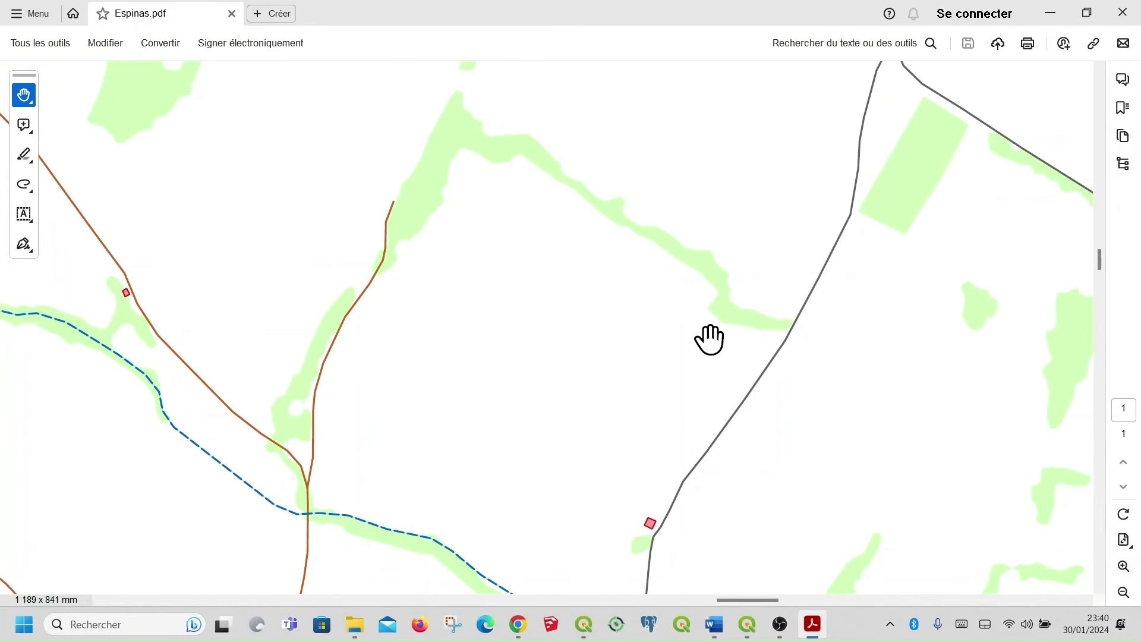
scroll(698, 336, "down", 6)
scroll(689, 336, "down", 15)
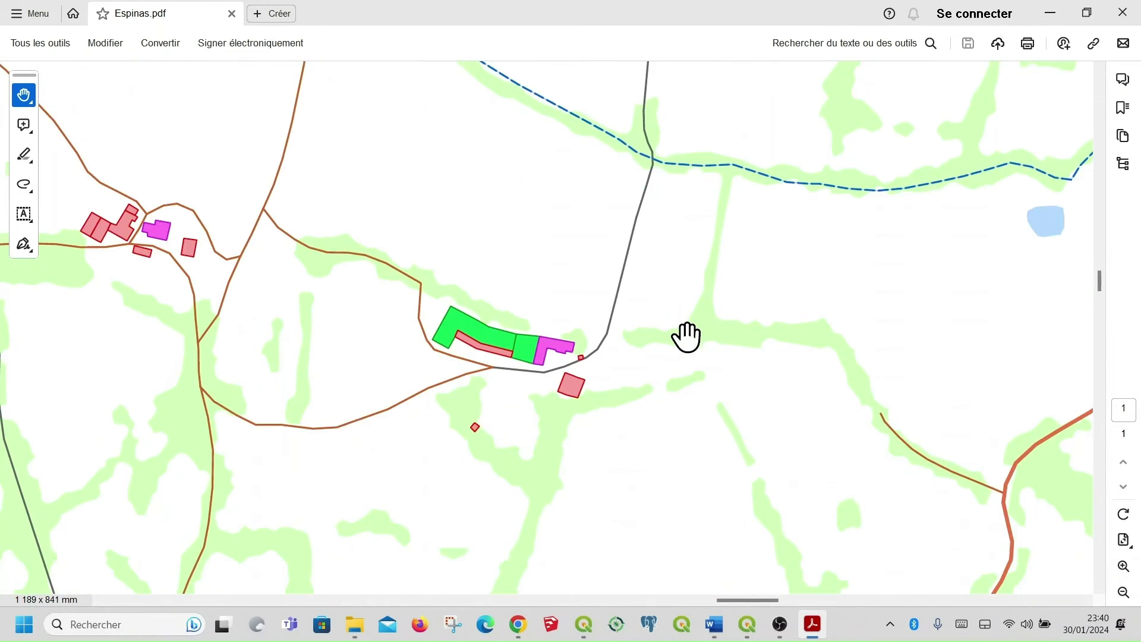
Move down the magnified Espinas map past the village to examine the buildings, roads and vegetation south of it.
scroll(686, 337, "down", 17)
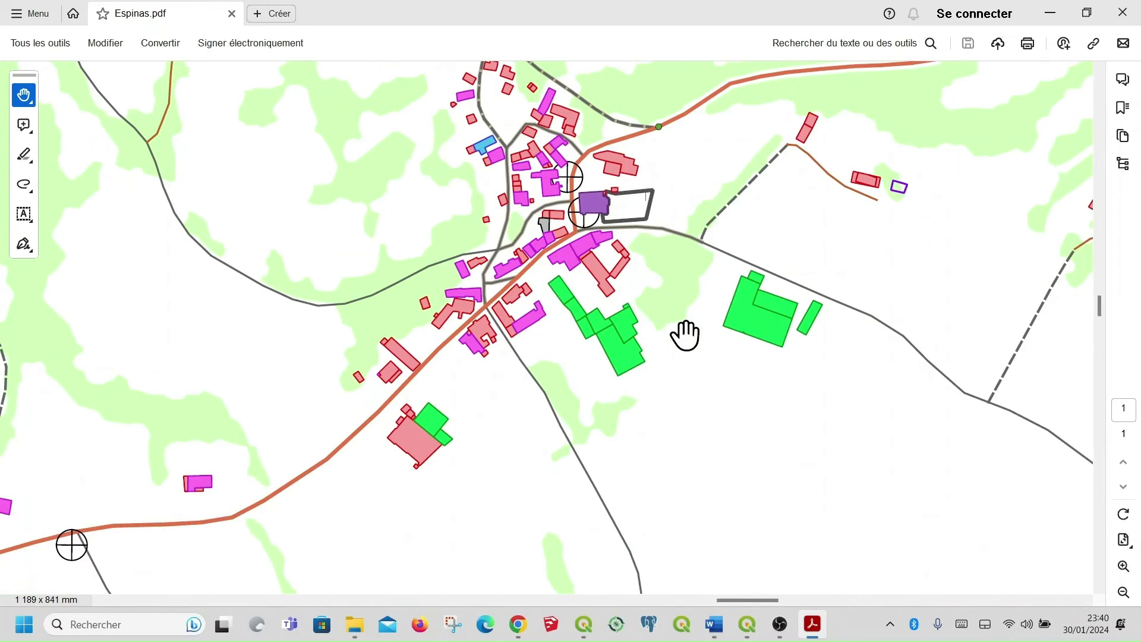
scroll(685, 336, "down", 16)
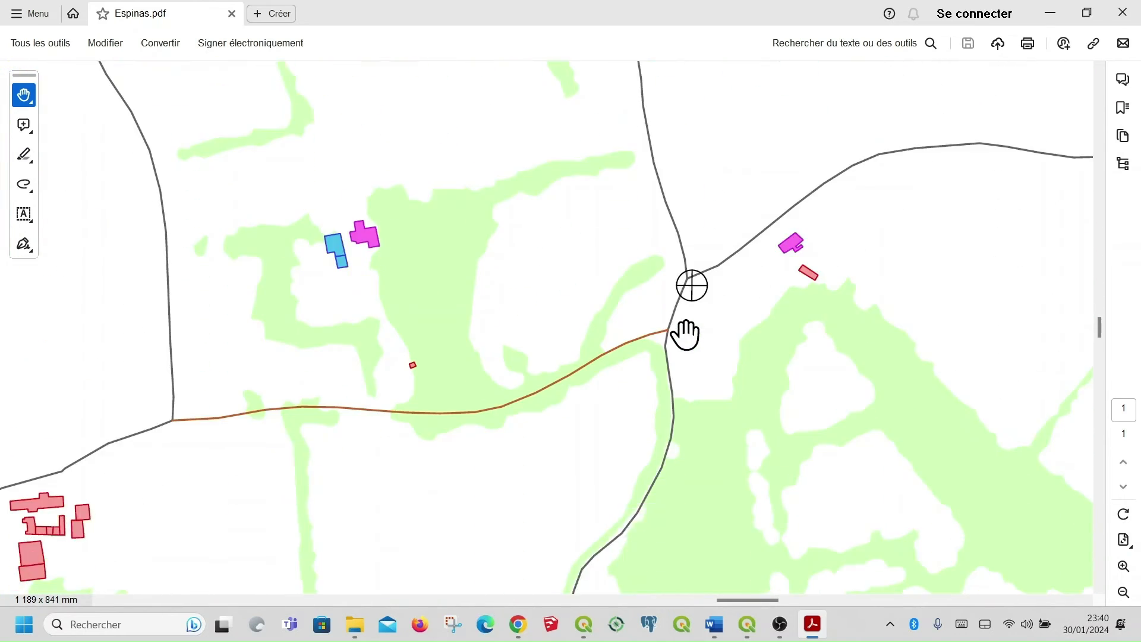
scroll(685, 336, "down", 16)
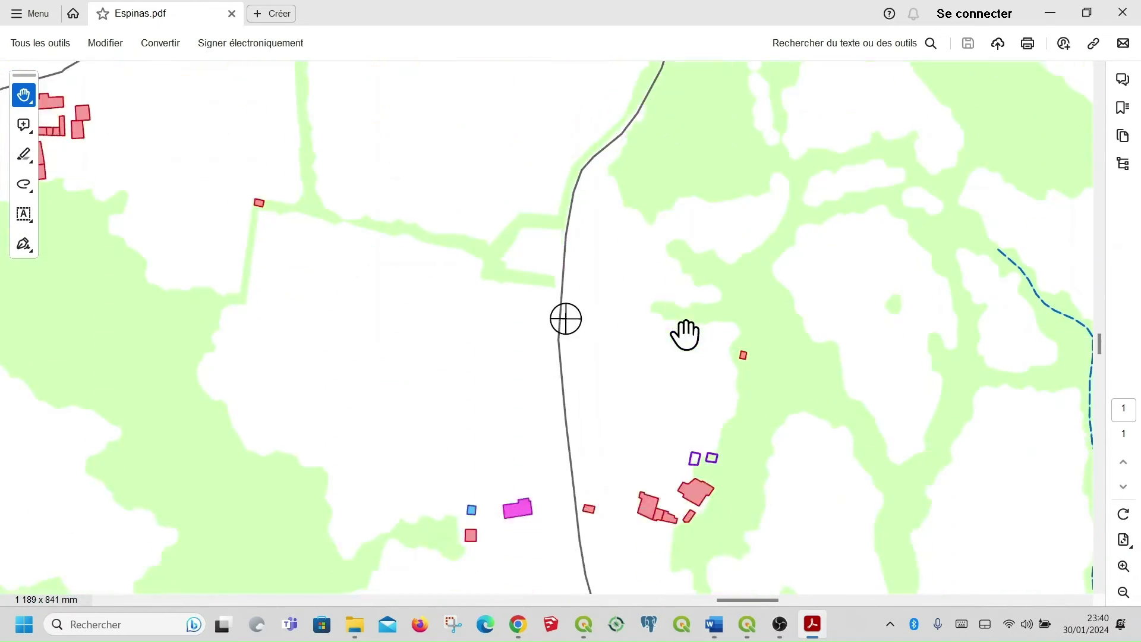
scroll(686, 335, "down", 2)
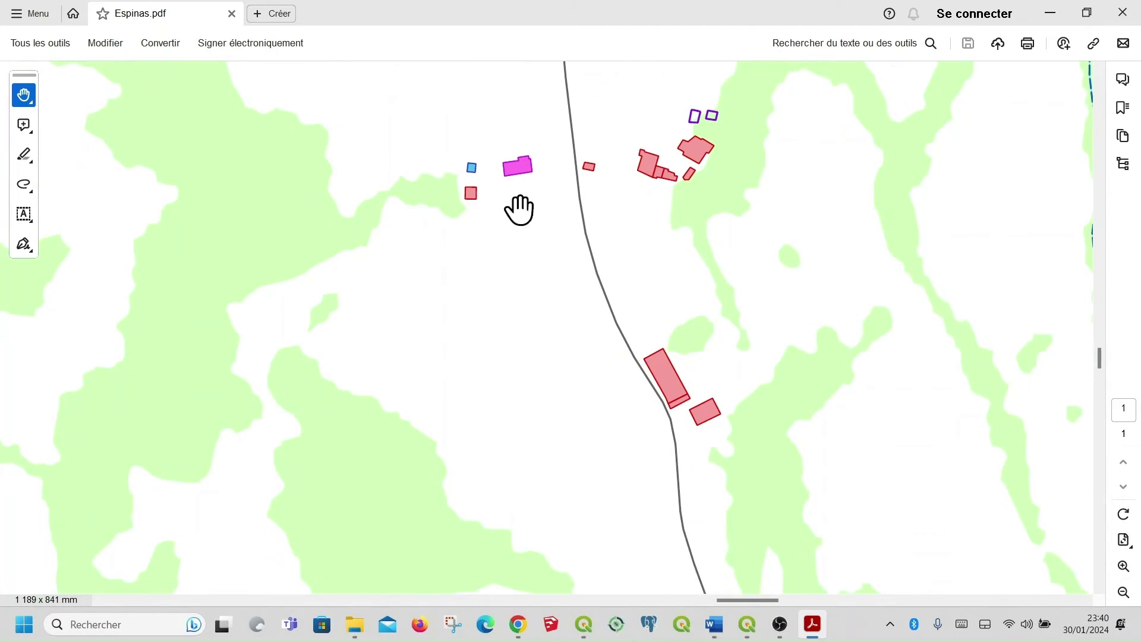
Switch to the zoom tool, fit the whole page, magnify the legend to read its entries, and return to the full-page view.
right_click(558, 150)
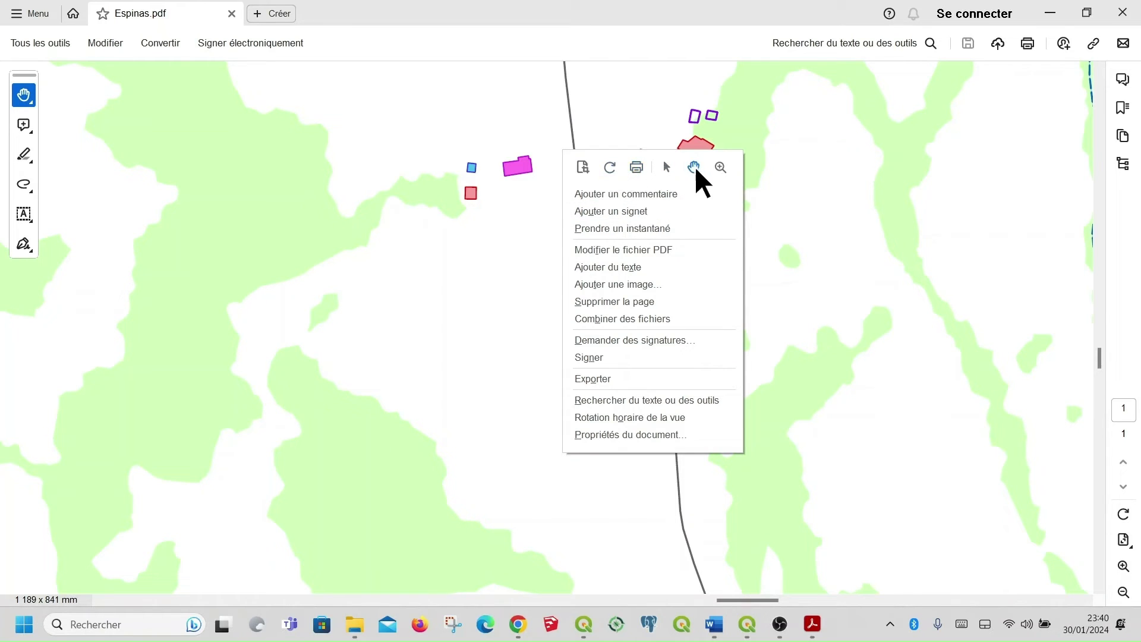
left_click(720, 167)
right_click(634, 205)
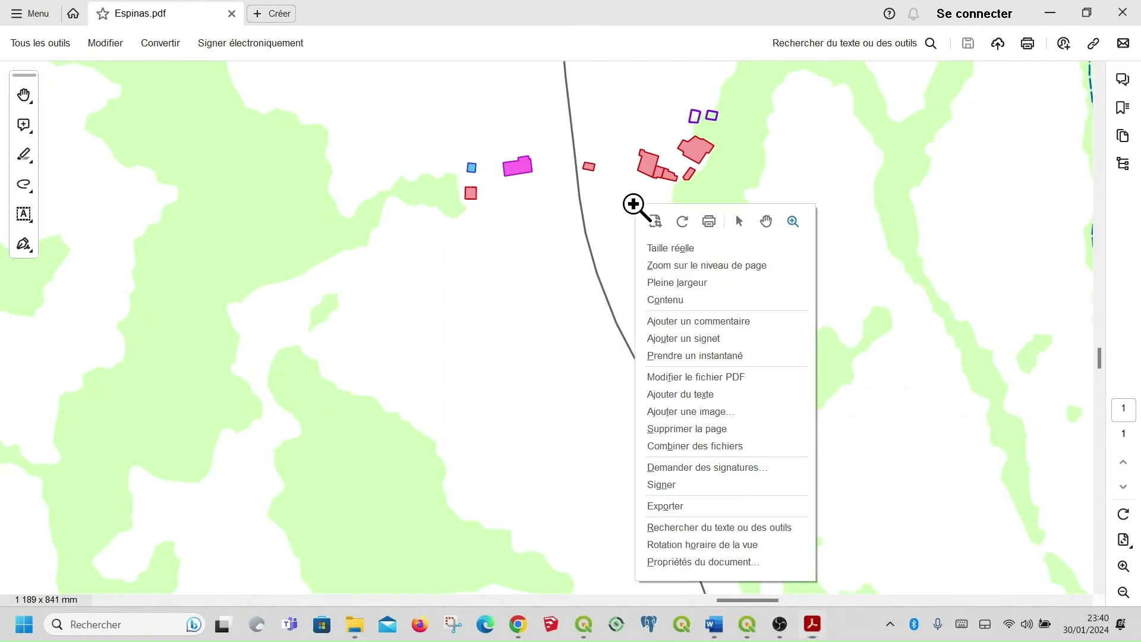
left_click(689, 265)
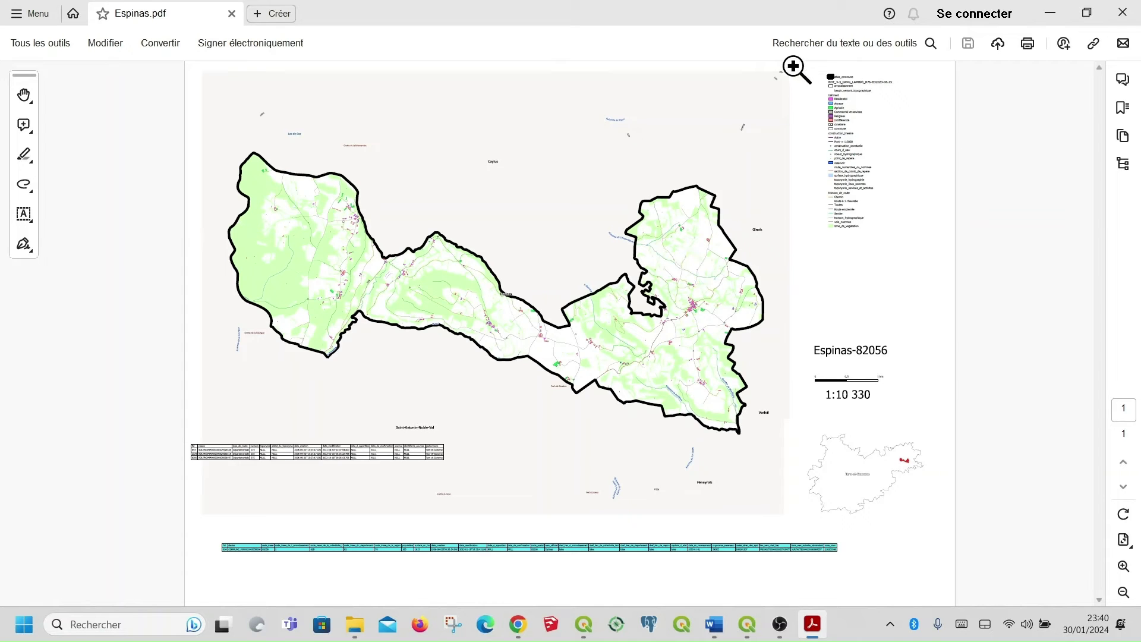
left_click_drag(795, 67, 899, 244)
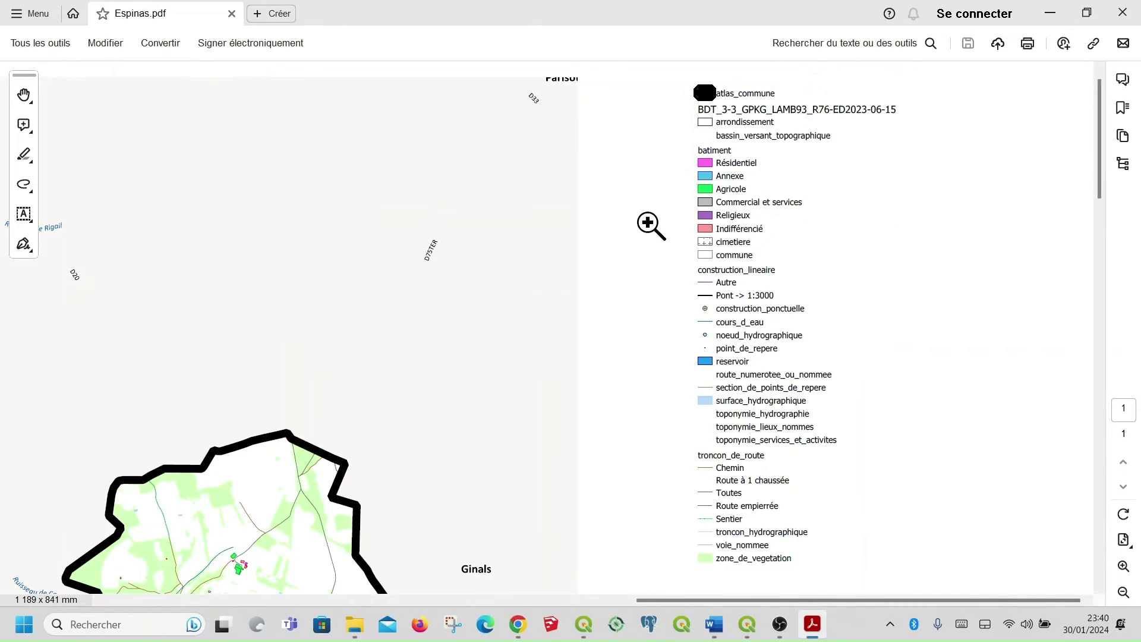
right_click(579, 190)
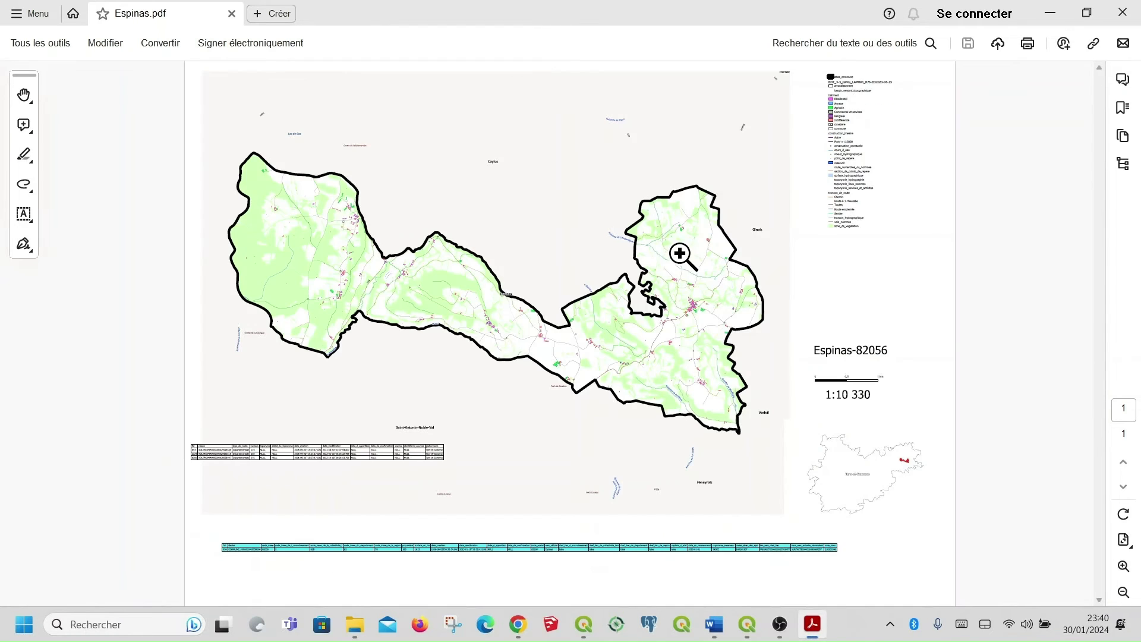
left_click(680, 250)
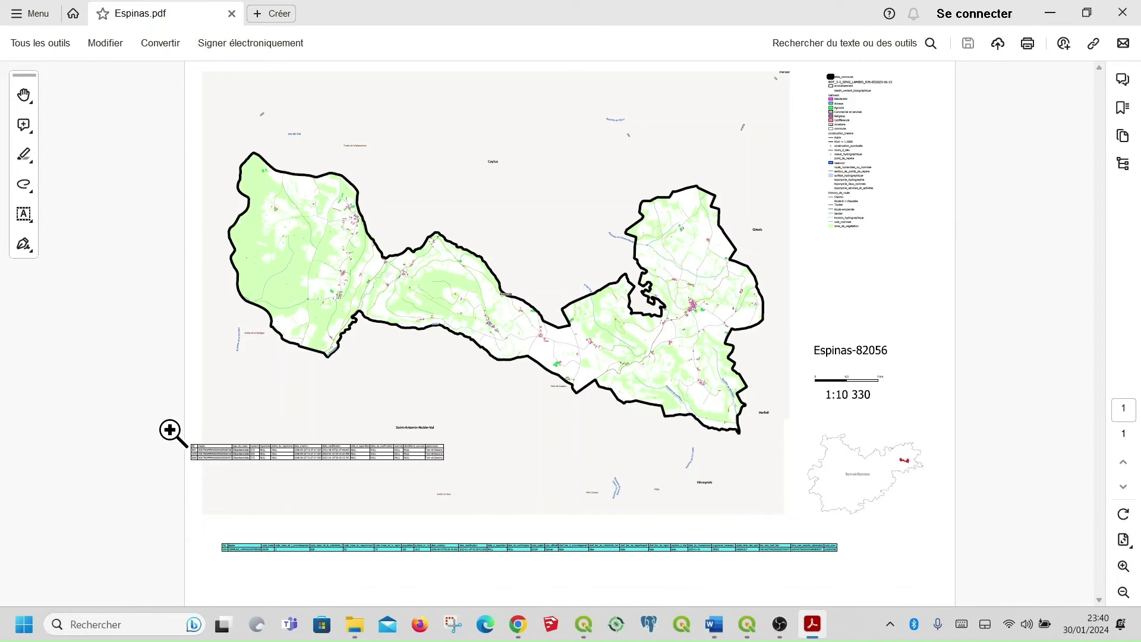
Magnify the departmental roads table and examine its rows together with the cyan commune attribute table below it.
left_click_drag(173, 432, 460, 505)
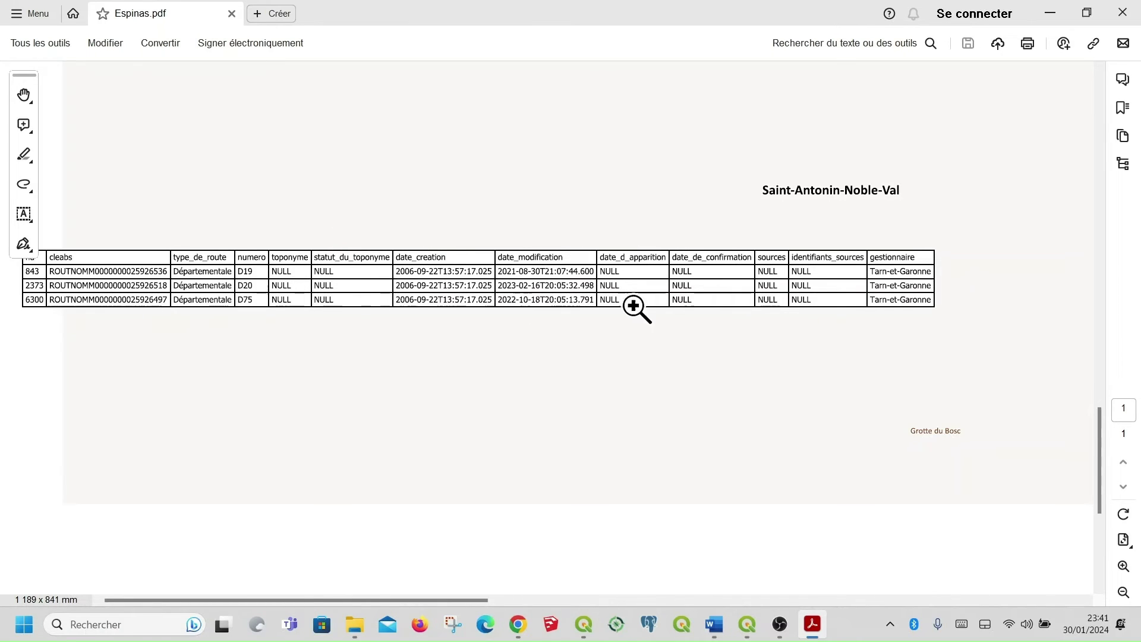
scroll(774, 334, "down", 1)
scroll(773, 334, "down", 5)
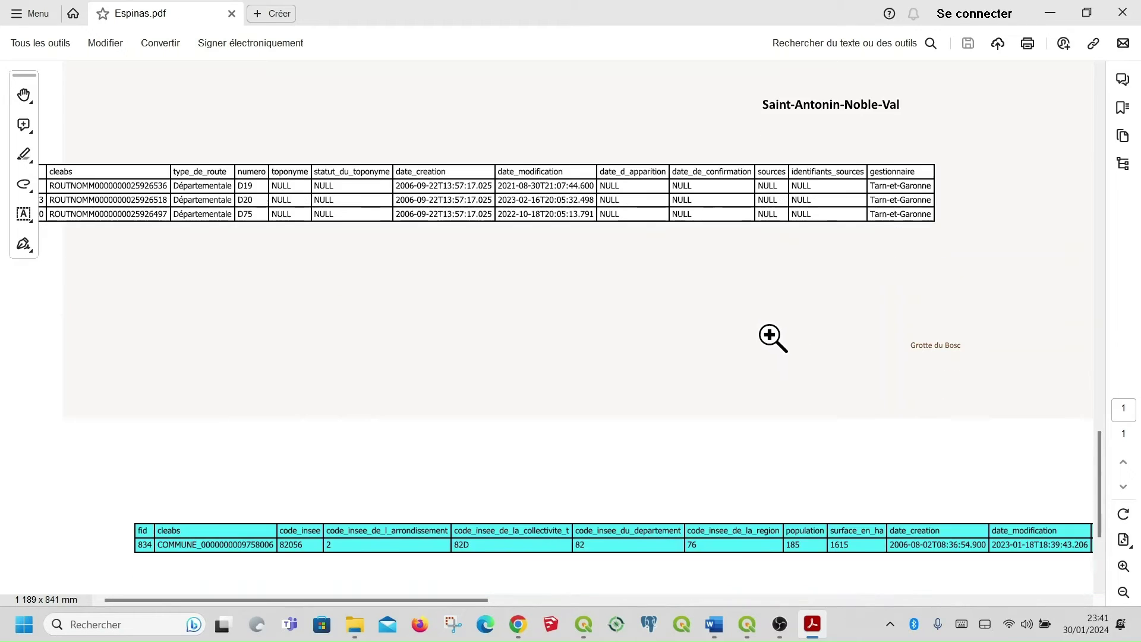
scroll(664, 347, "down", 2)
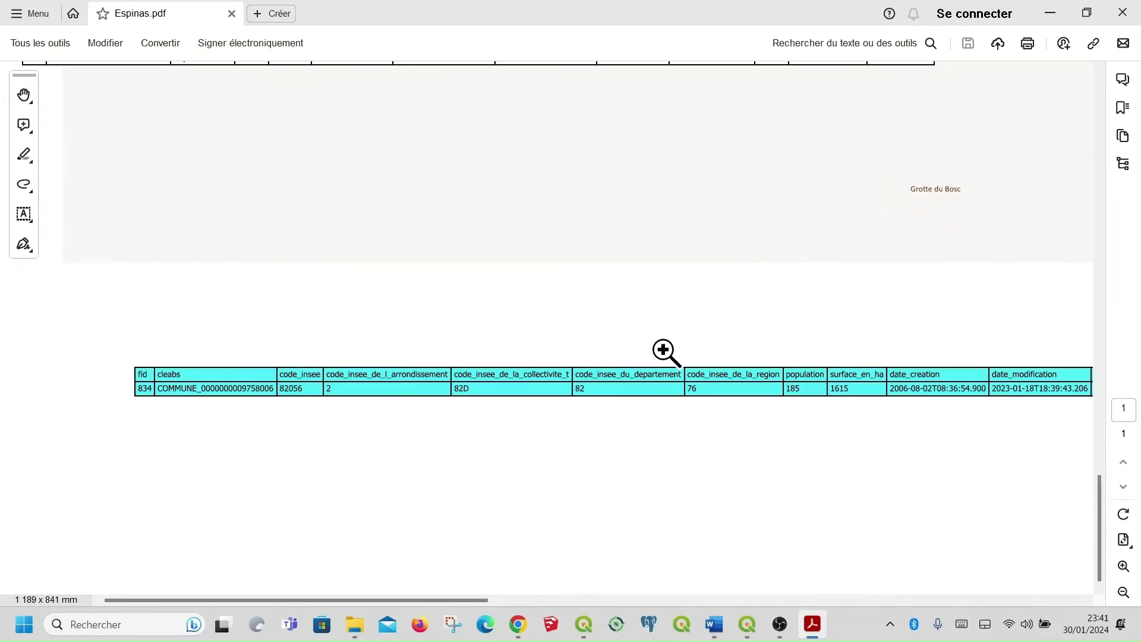
scroll(330, 397, "up", 2)
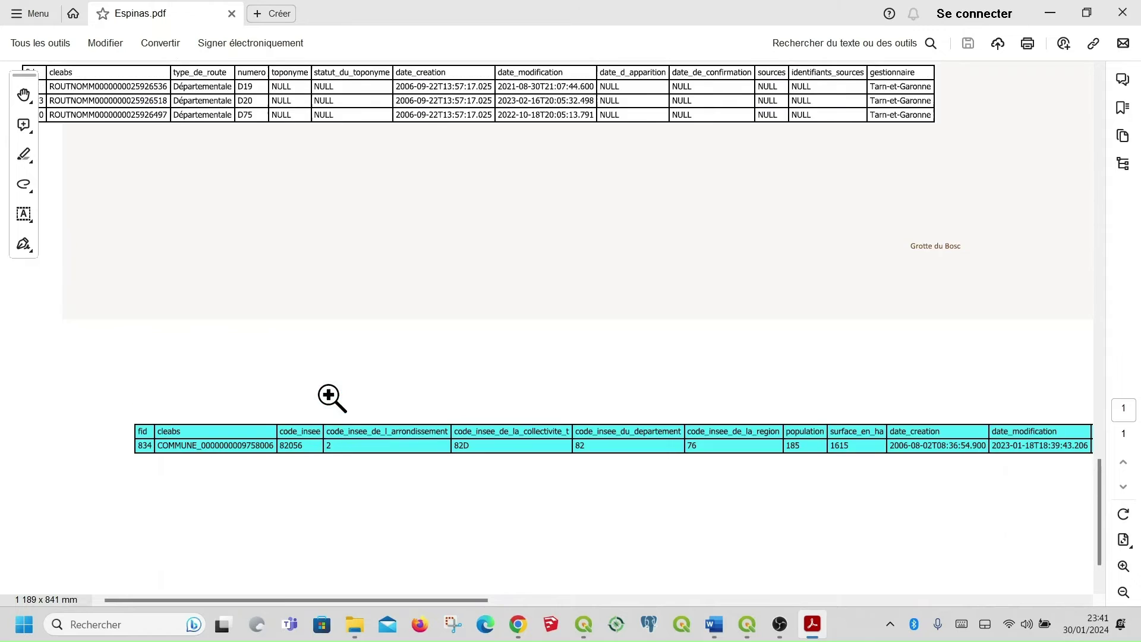
scroll(368, 397, "up", 2)
scroll(452, 397, "up", 2)
scroll(478, 446, "down", 3)
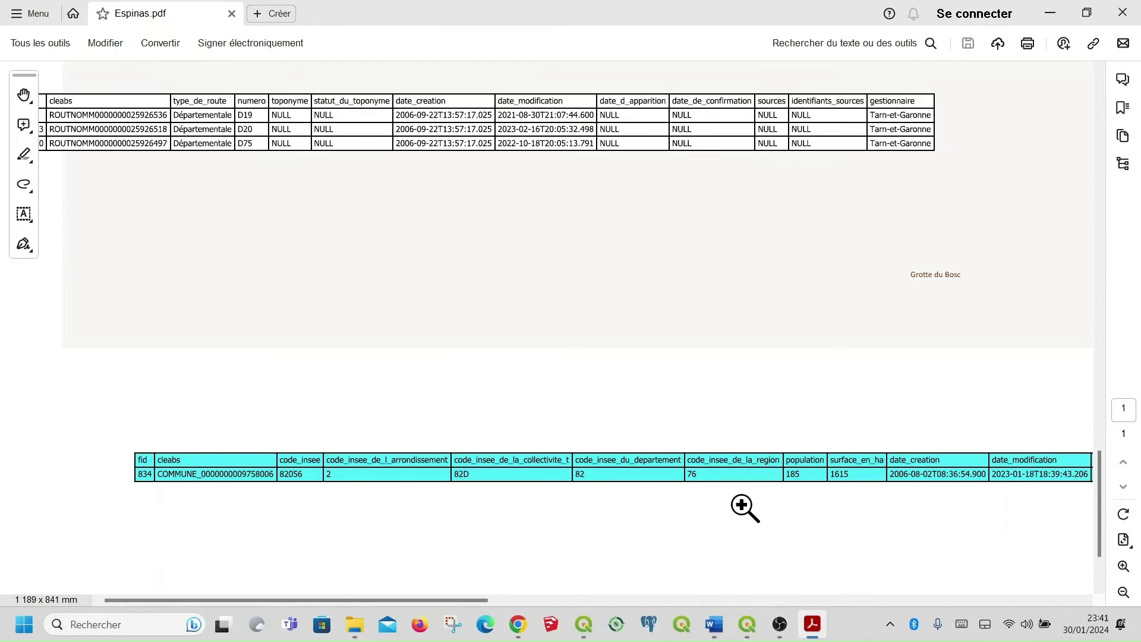
Magnify the commune's southwestern boundary around la Bonnette to examine its rendering, and return to the full-page view.
scroll(745, 508, "up", 15)
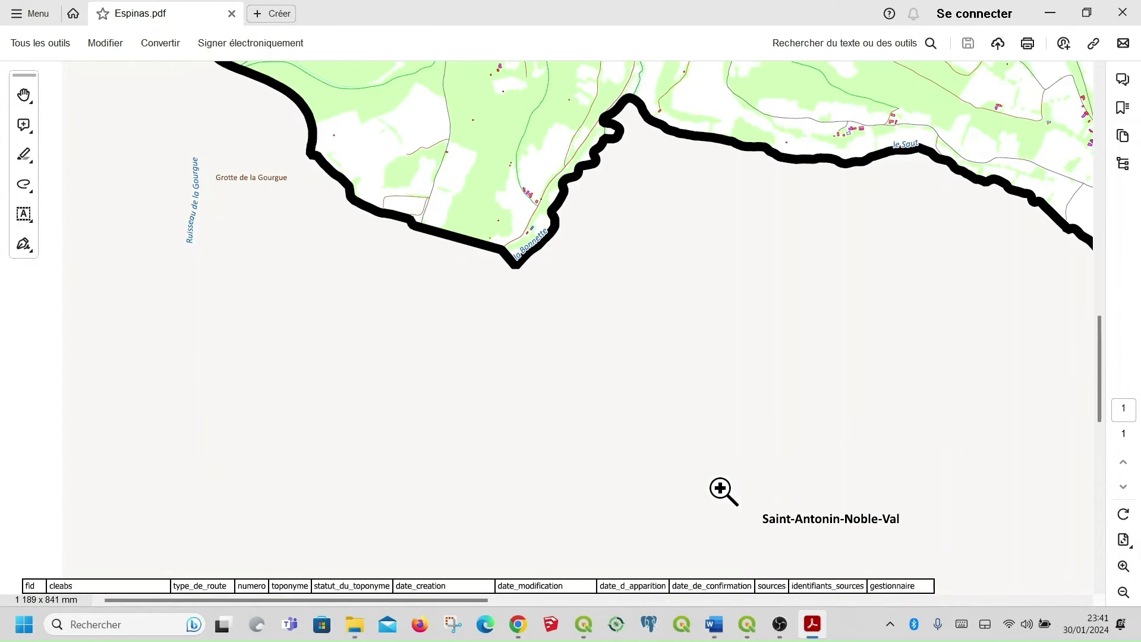
scroll(724, 492, "up", 2)
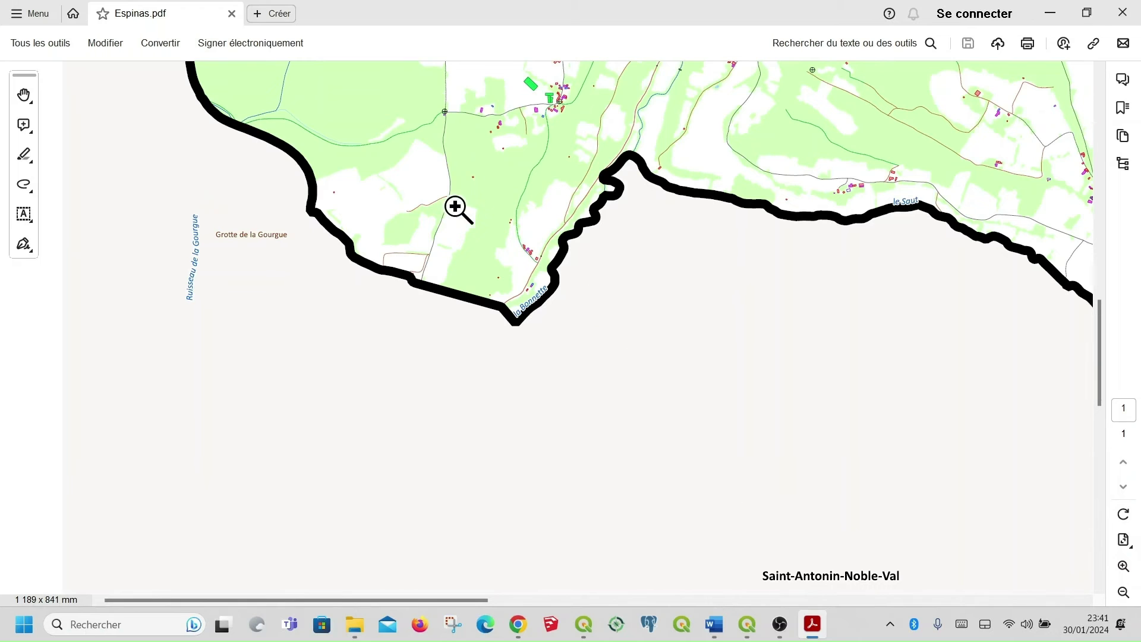
left_click_drag(434, 208, 660, 364)
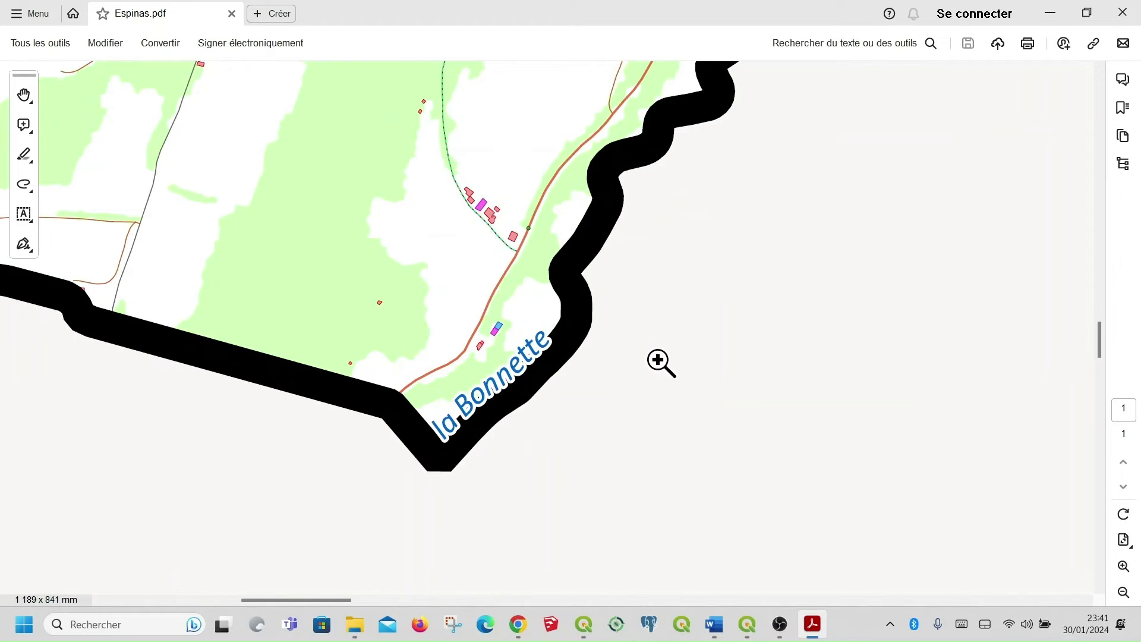
scroll(660, 362, "down", 2)
scroll(661, 361, "up", 5)
scroll(662, 361, "down", 2)
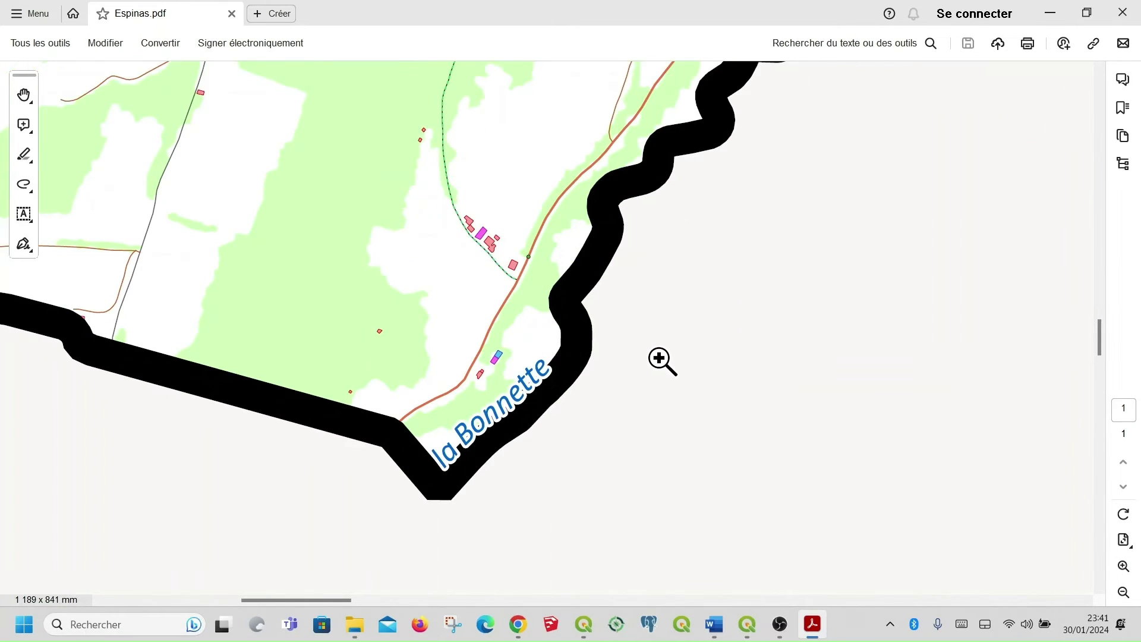
right_click(787, 132)
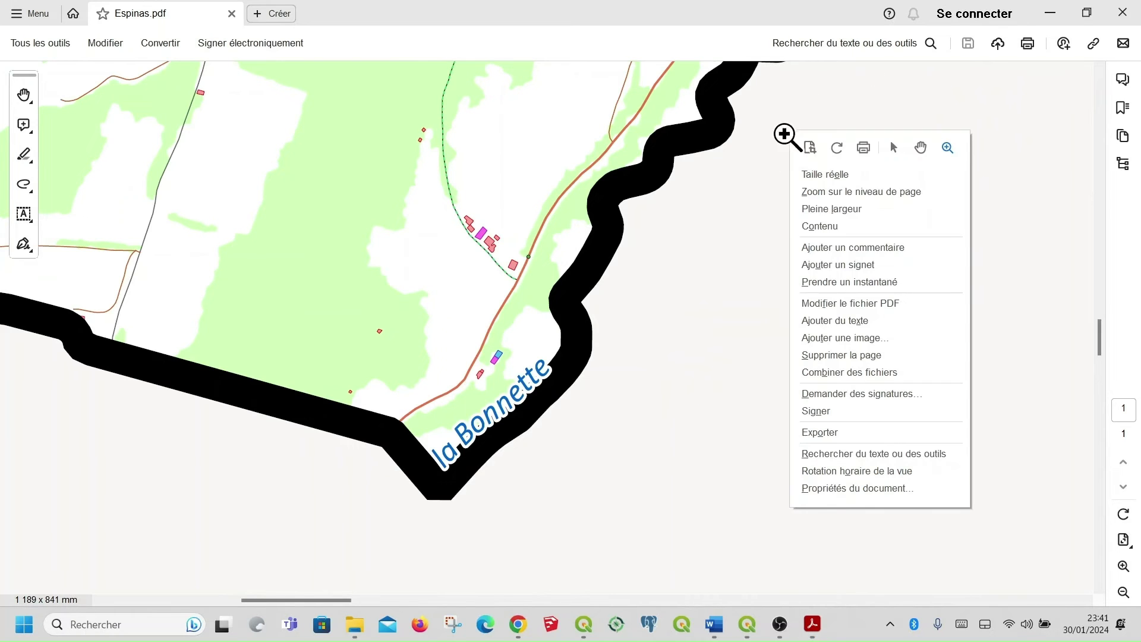
left_click(917, 191)
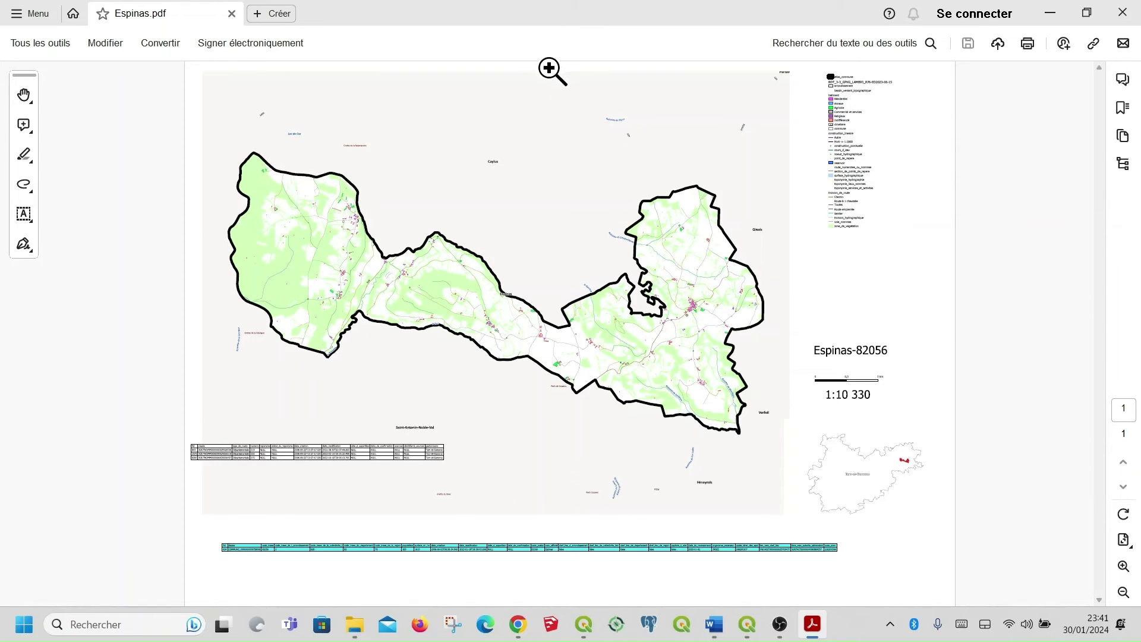
Check the PDF's model tree and page thumbnails, and close the document and the download folder to return to the QGIS layout.
left_click(1124, 164)
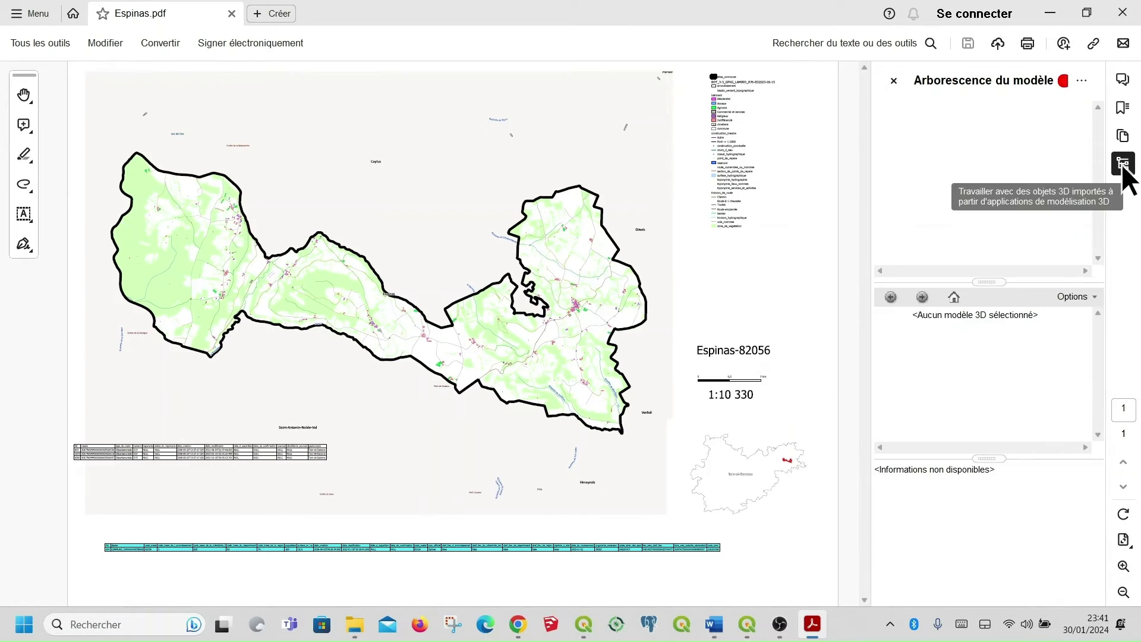
left_click(1124, 166)
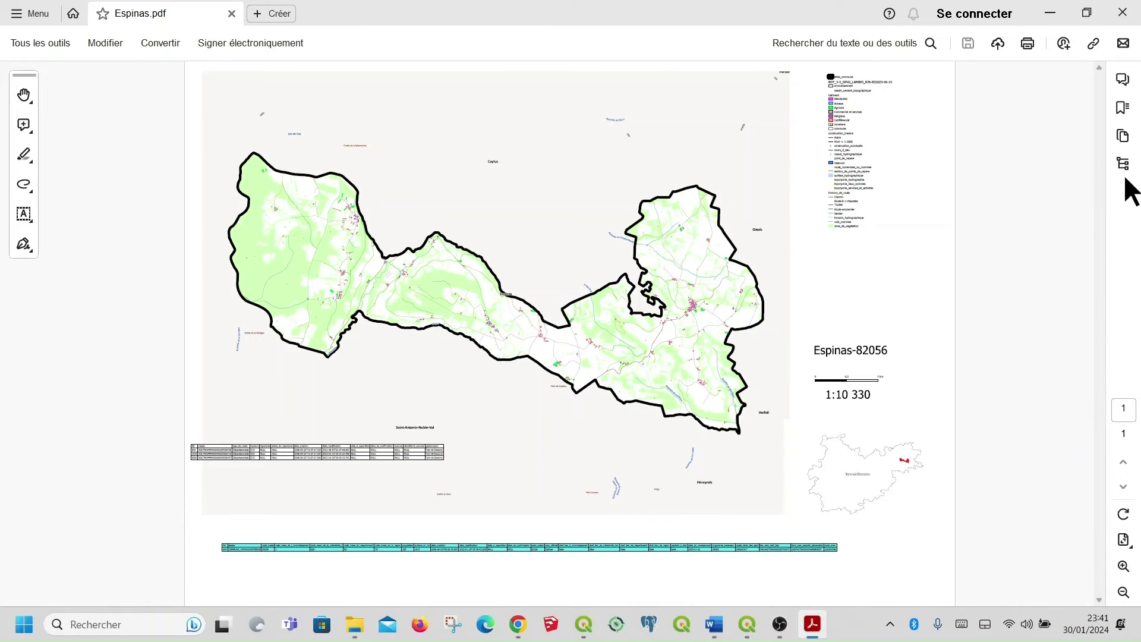
left_click(1122, 137)
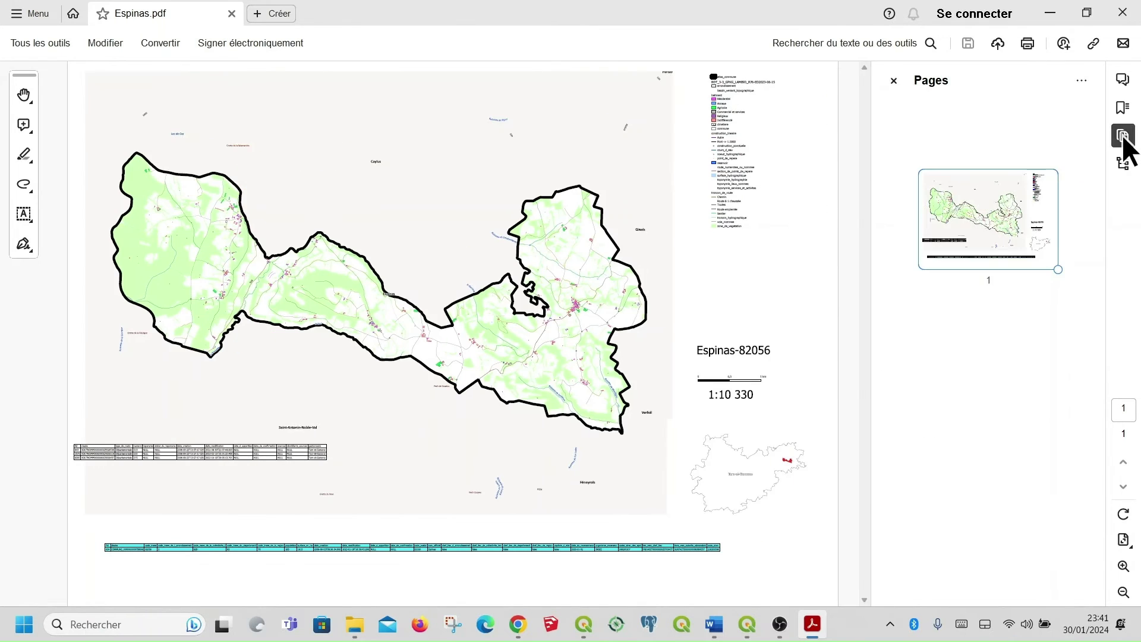
left_click(1124, 140)
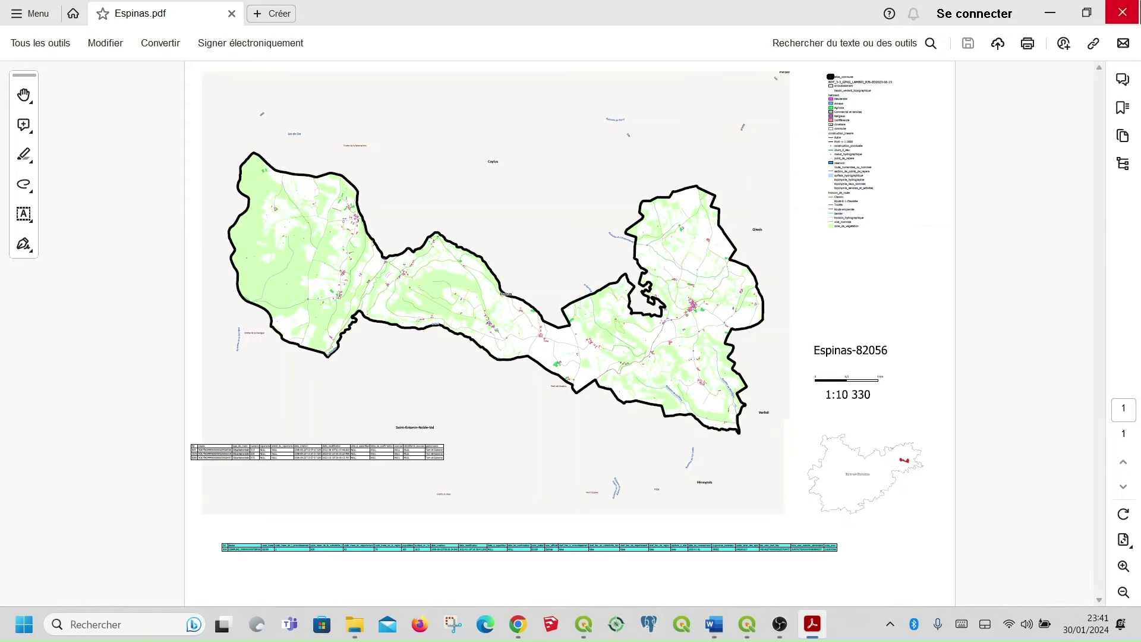
left_click(1122, 12)
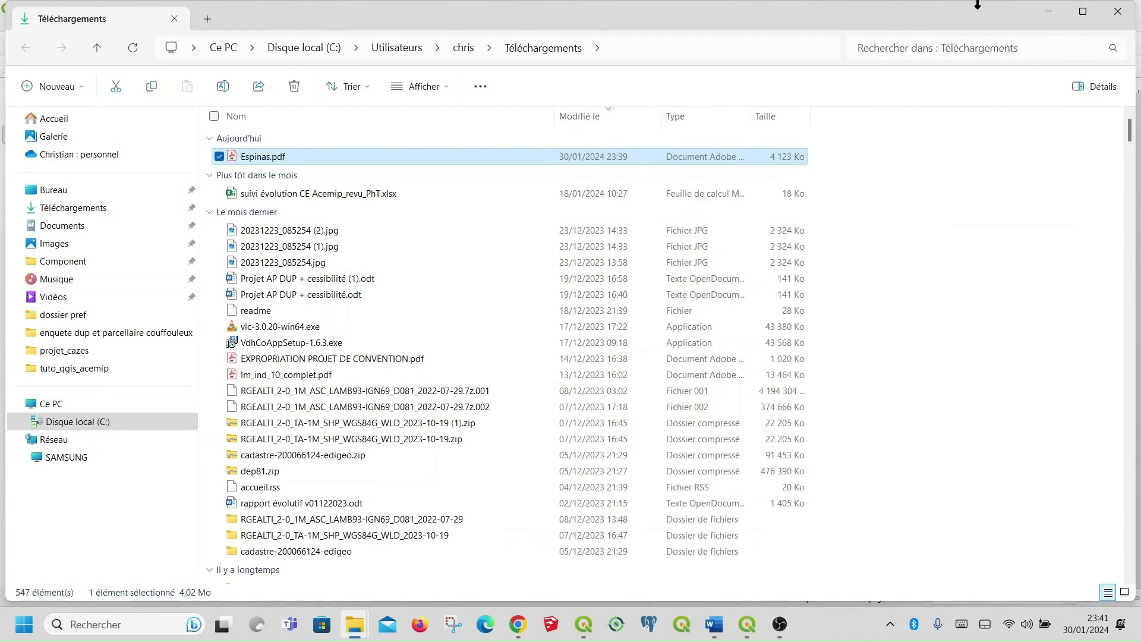
left_click(1121, 9)
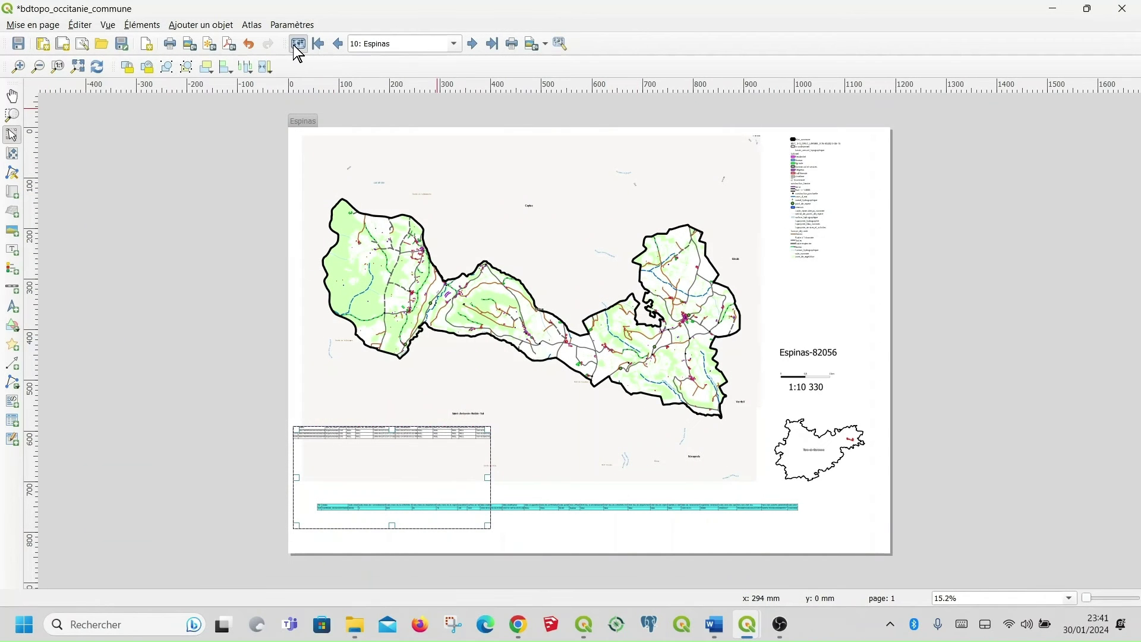
Export the Espinas page to PDF again as a geospatial PDF (GeoPDF), replacing the existing Espinas.pdf in Téléchargements.
left_click(230, 46)
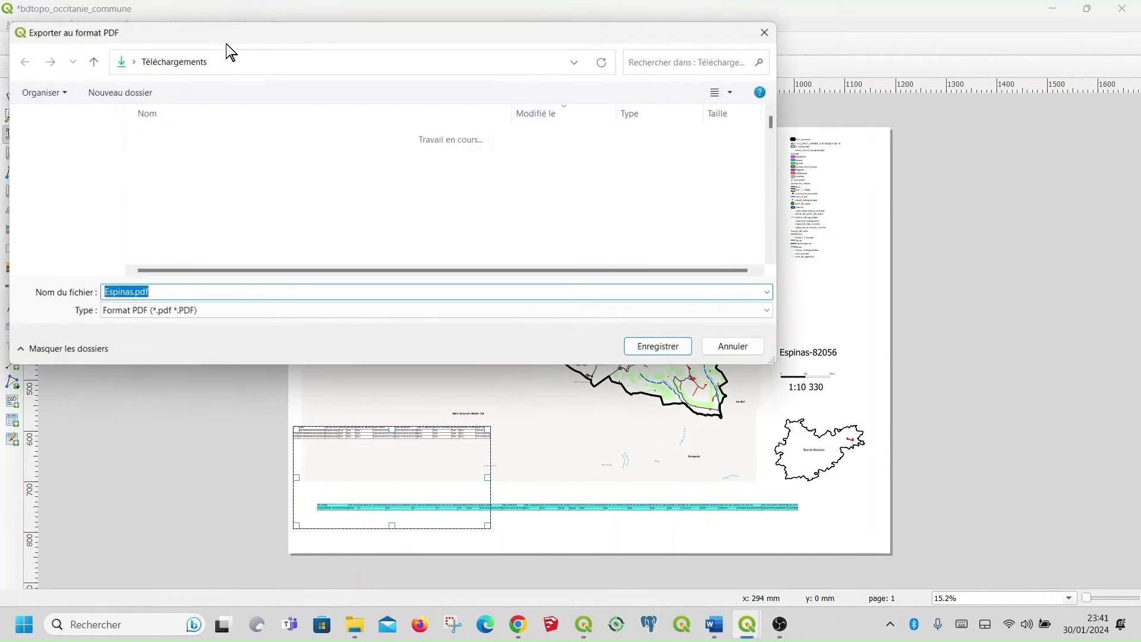
left_click(219, 155)
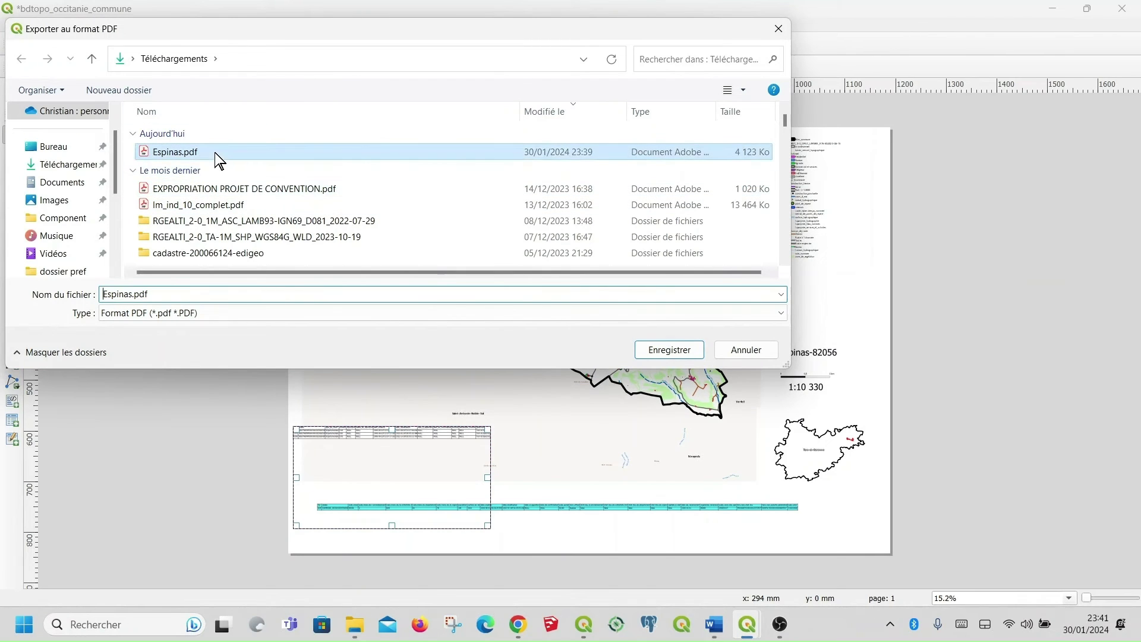
left_click(656, 351)
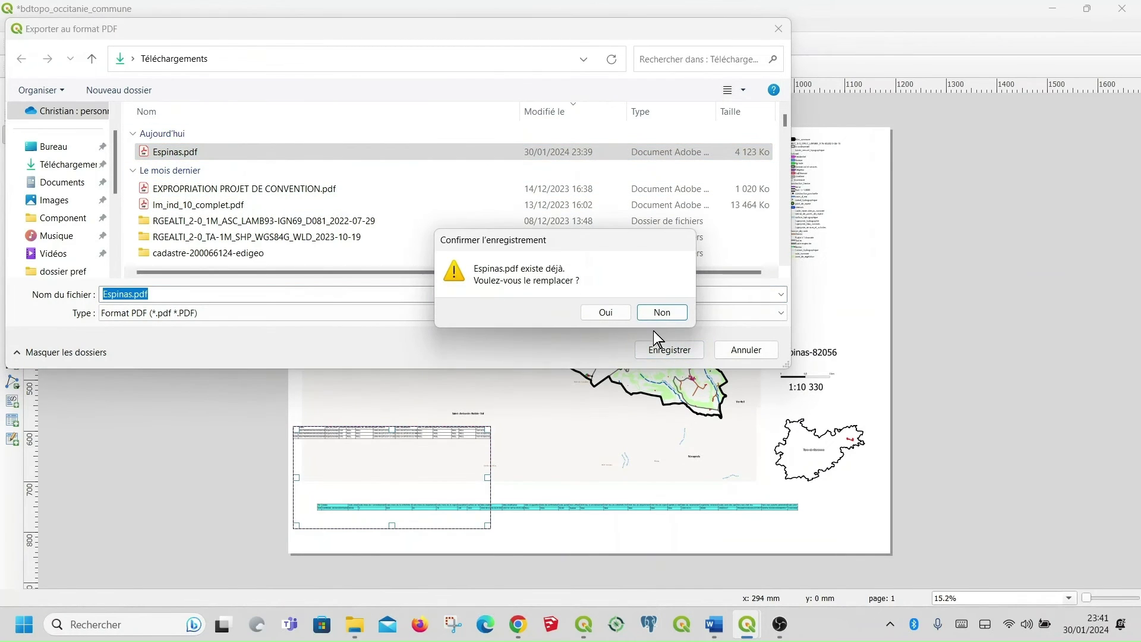
left_click(617, 312)
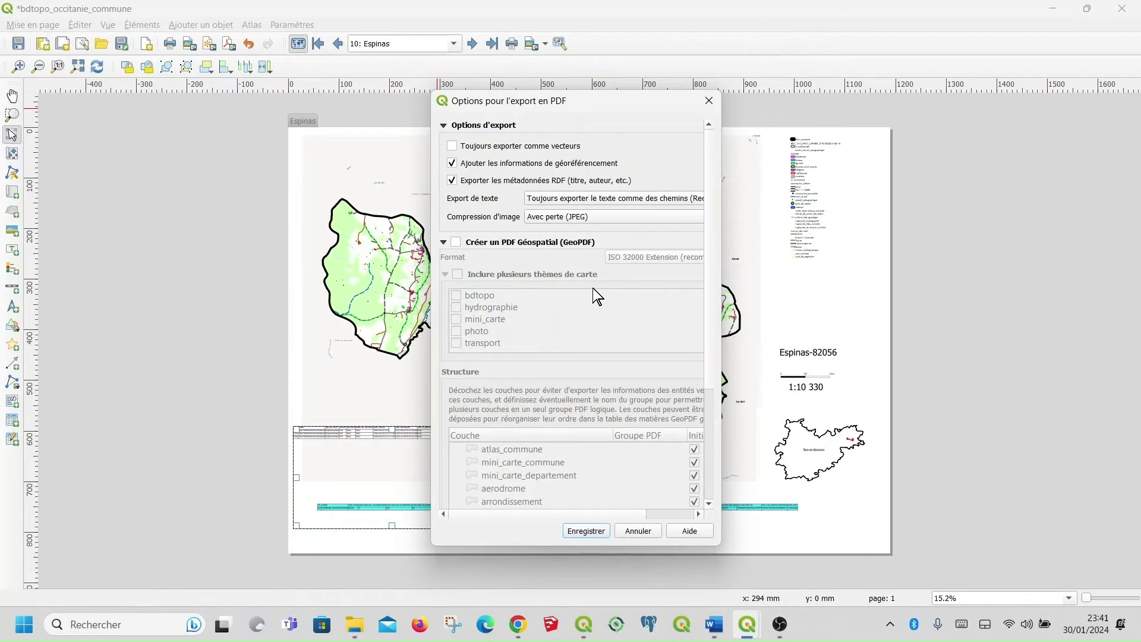
scroll(588, 357, "down", 1)
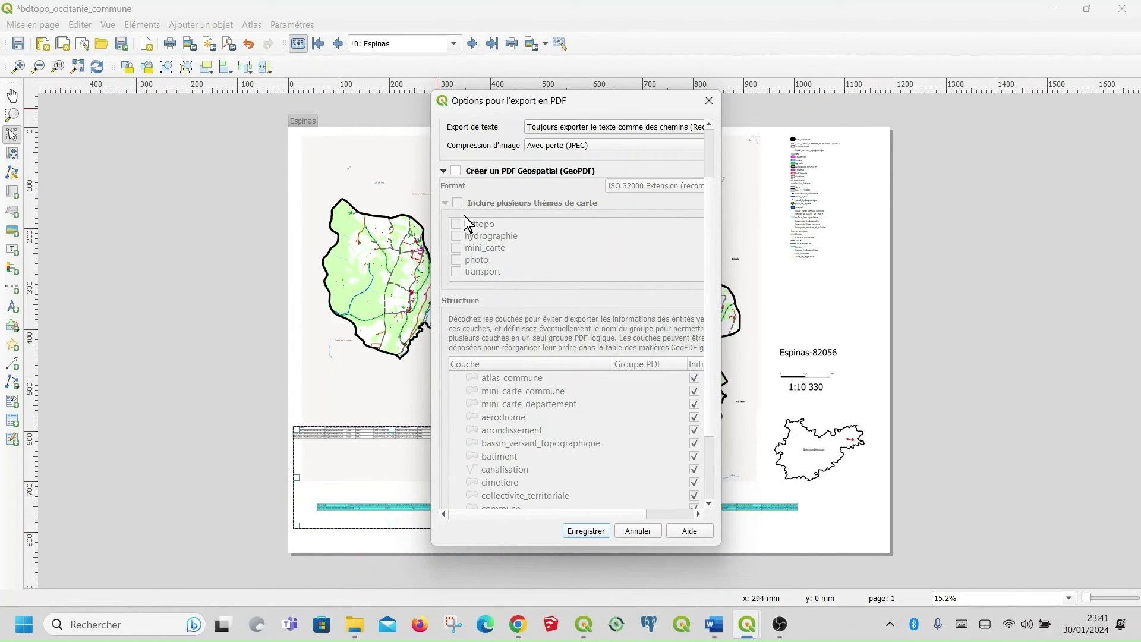
left_click(456, 171)
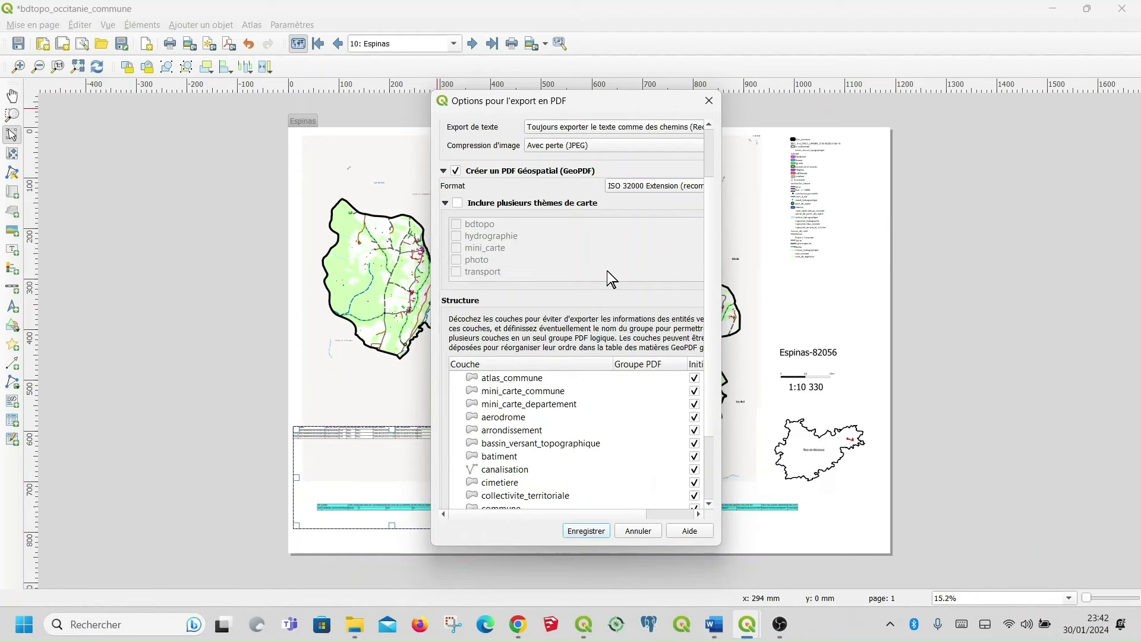
left_click(585, 531)
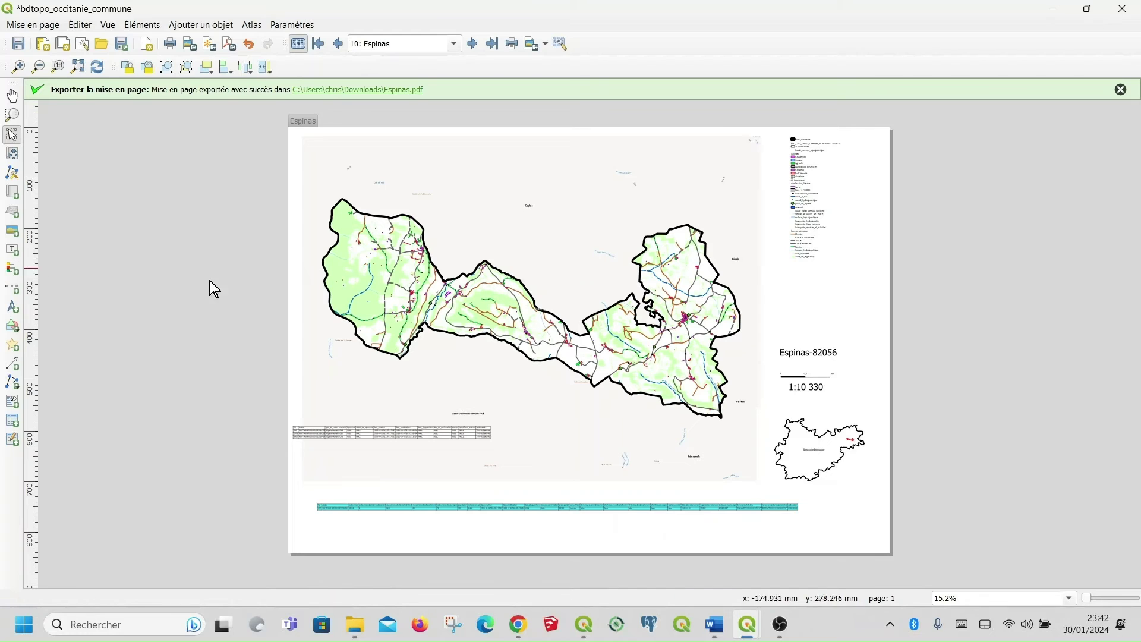
Open the re-exported Espinas.pdf from the download folder in Acrobat and display its layer list beside an enlarged page.
left_click(406, 90)
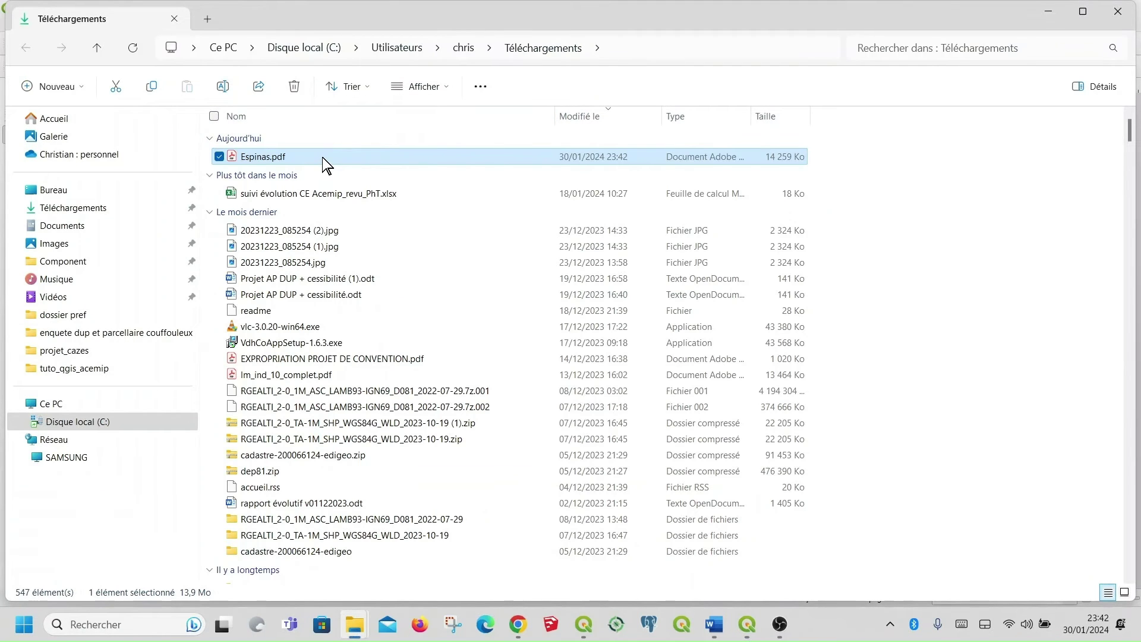
double_click(326, 165)
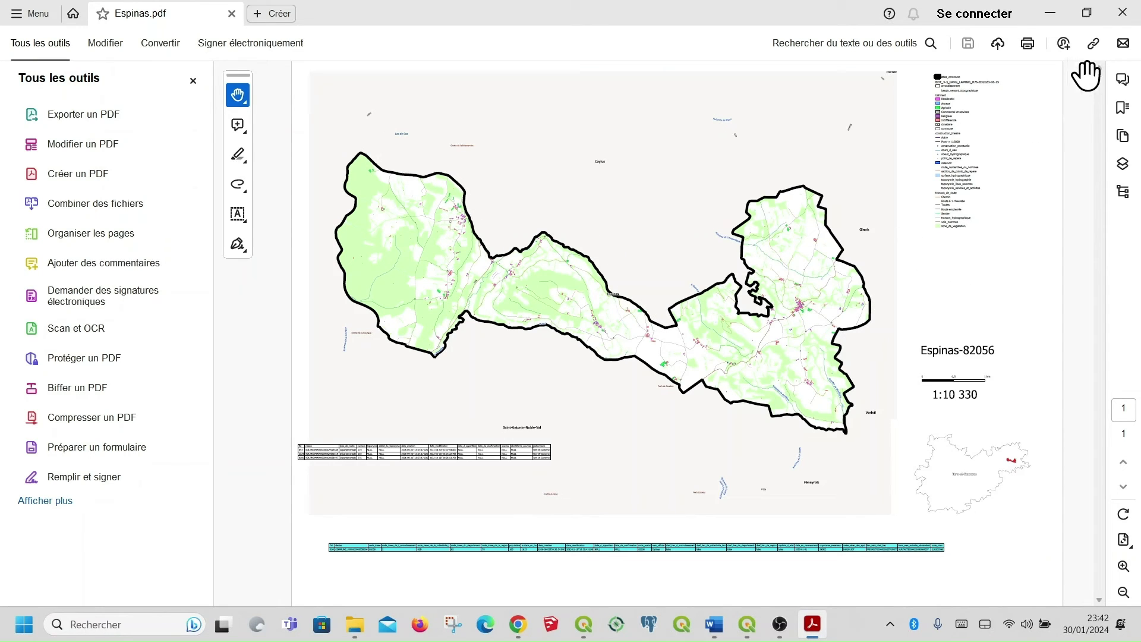
left_click(1121, 165)
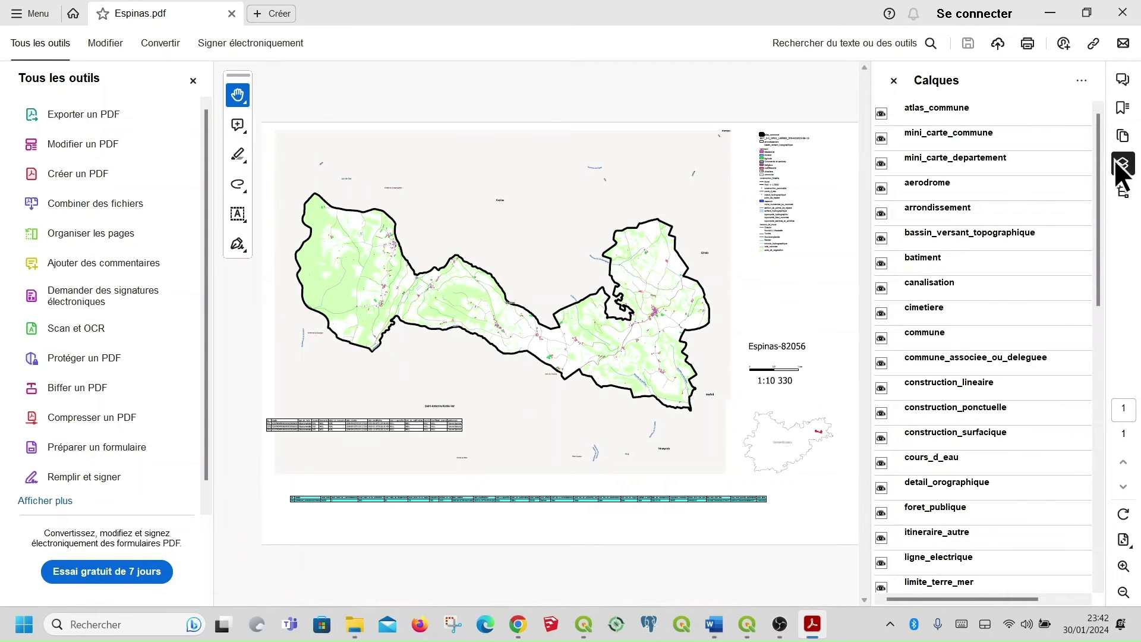
left_click(188, 79)
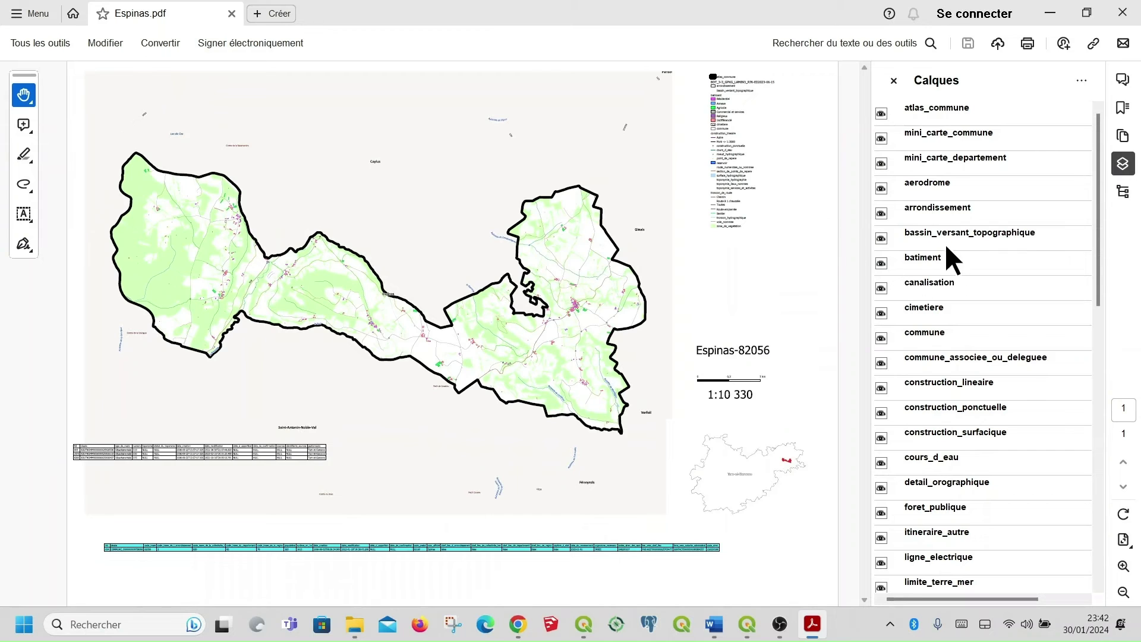
Look through the PDF's layers, hiding zone_de_vegetation and showing it again to check its effect on the map.
scroll(947, 233, "down", 3)
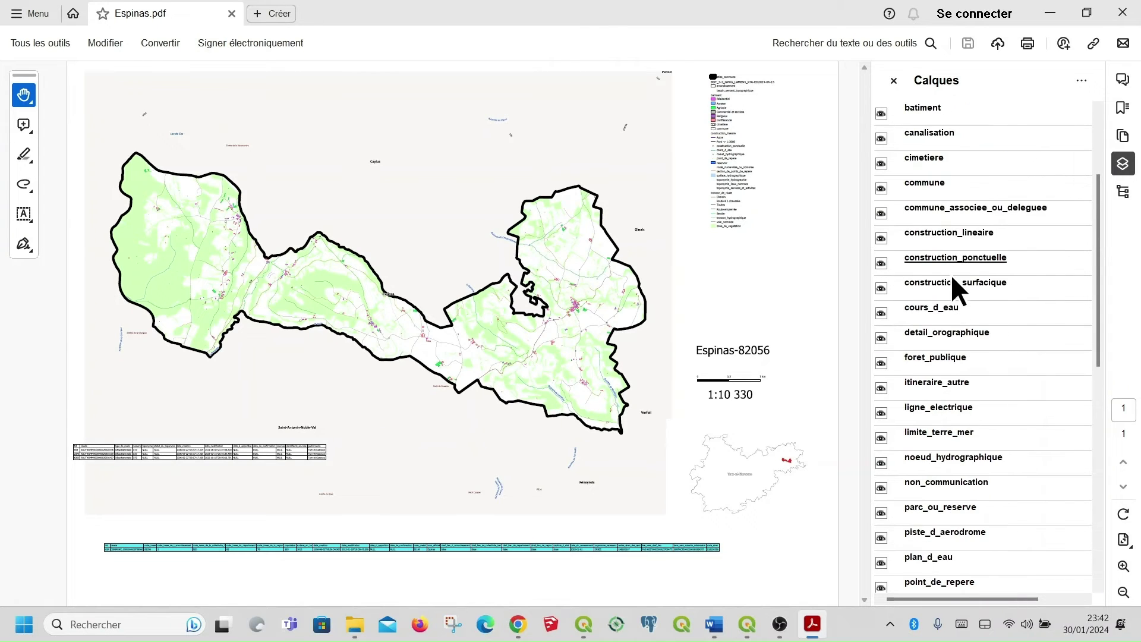
scroll(952, 285, "down", 10)
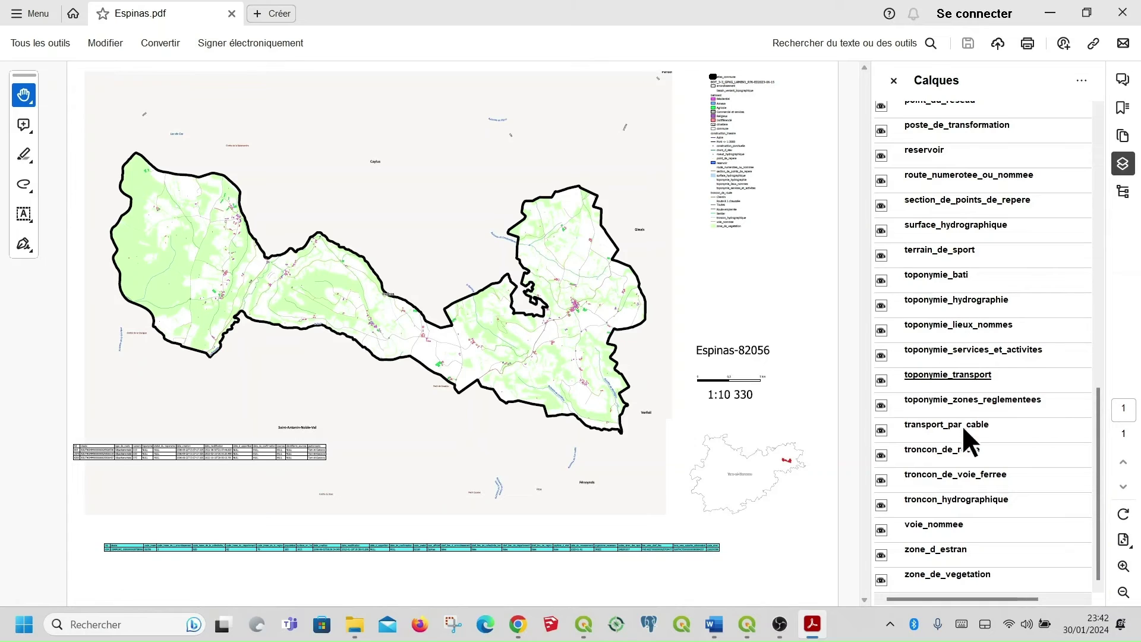
left_click(883, 577)
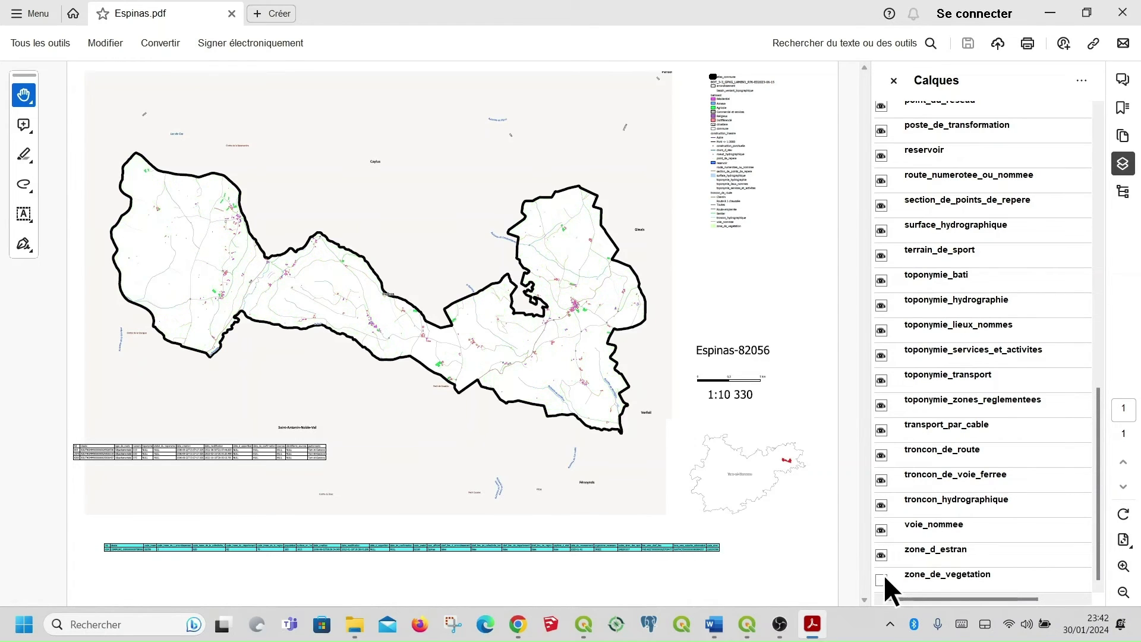
left_click(883, 574)
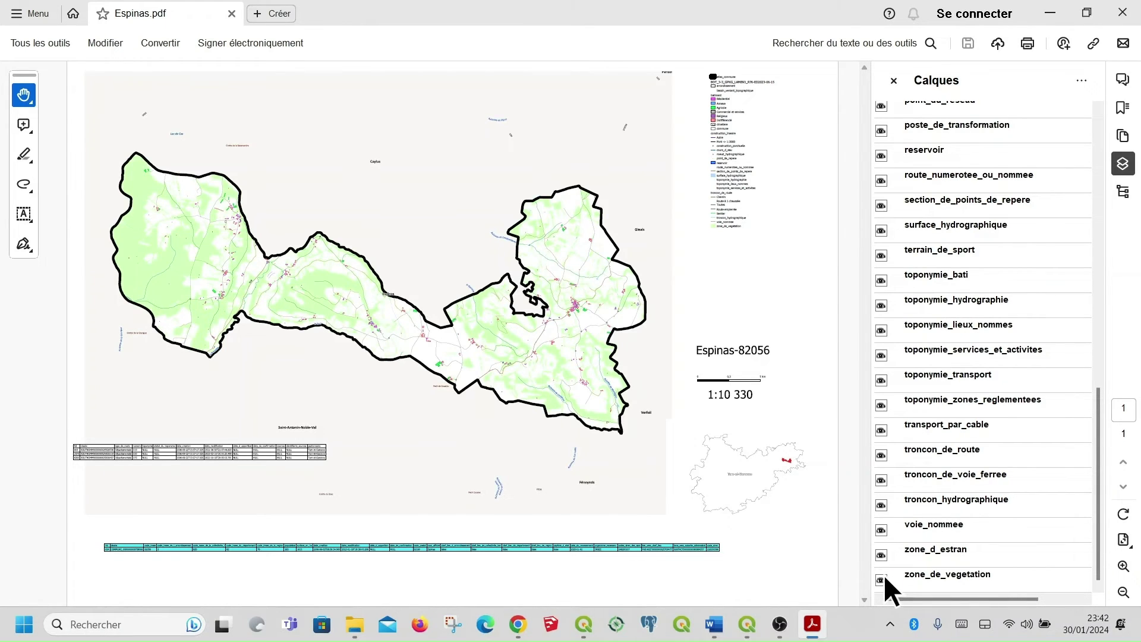
scroll(921, 498, "up", 10)
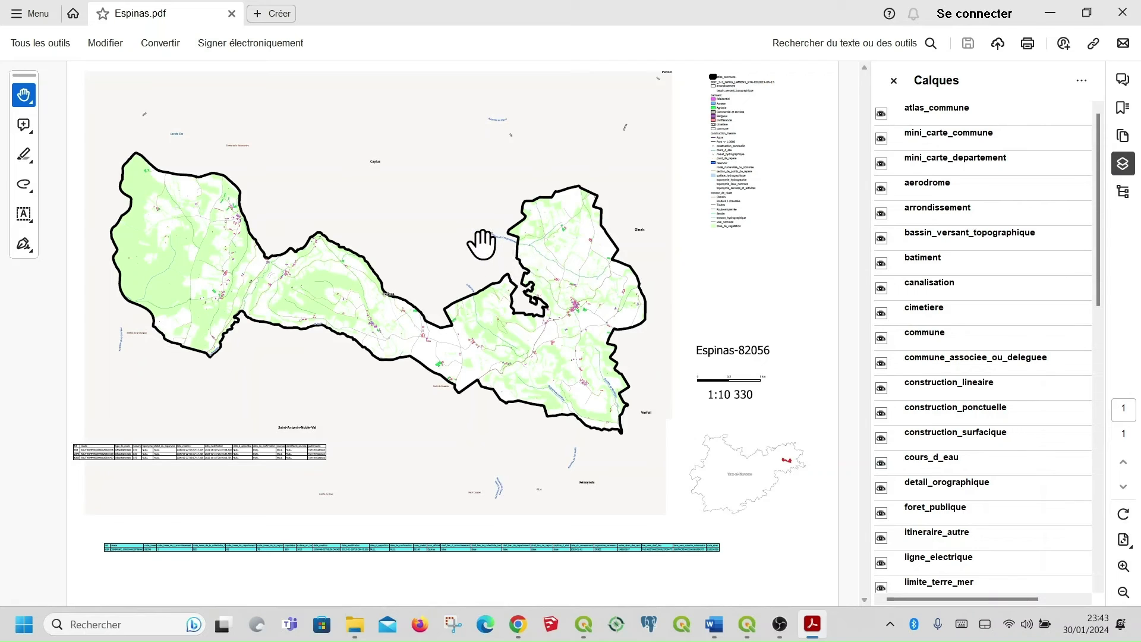
Magnify the village centre in the eastern part of the commune to examine its buildings and roads.
right_click(424, 176)
left_click(574, 190)
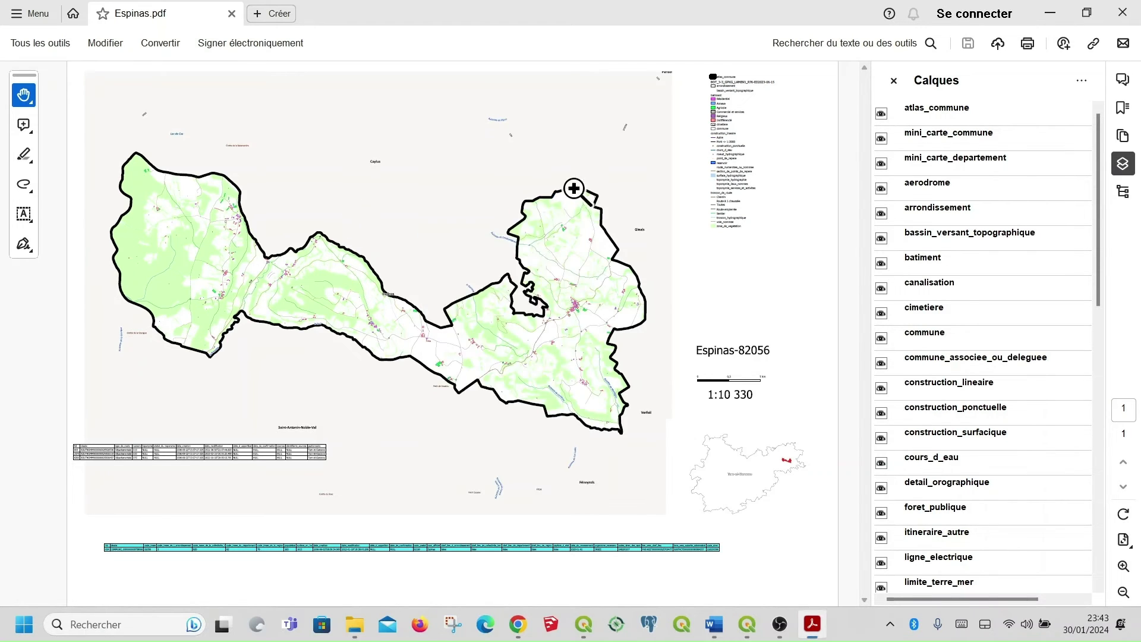
left_click_drag(466, 255, 586, 357)
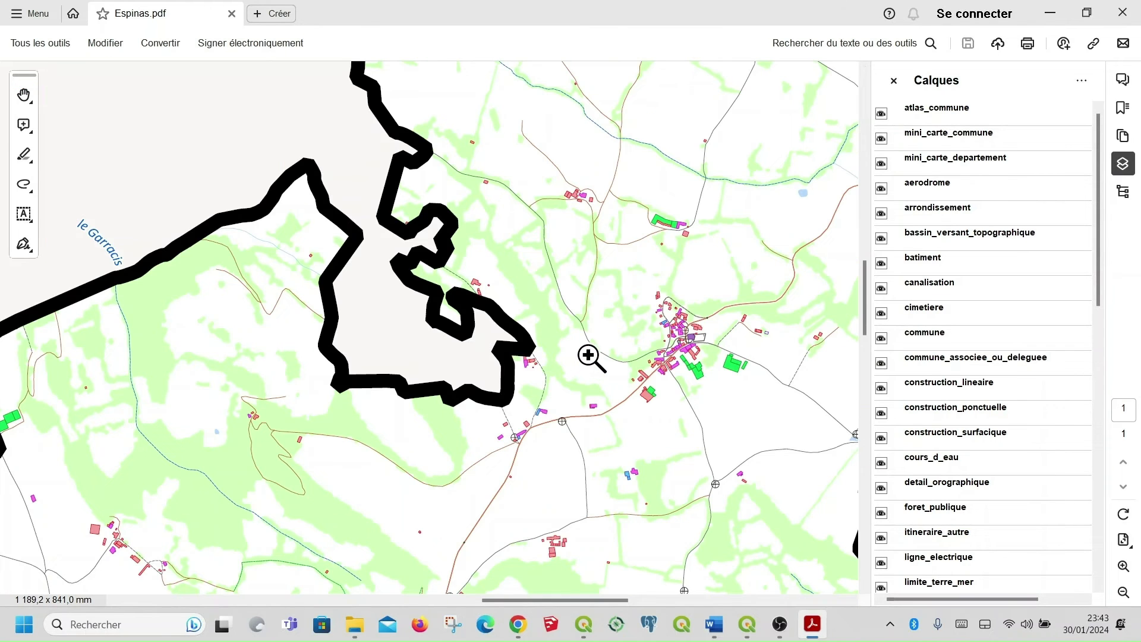
mouse_move(627, 270)
left_mouse_down()
mouse_move(665, 390)
mouse_move(780, 429)
left_mouse_up()
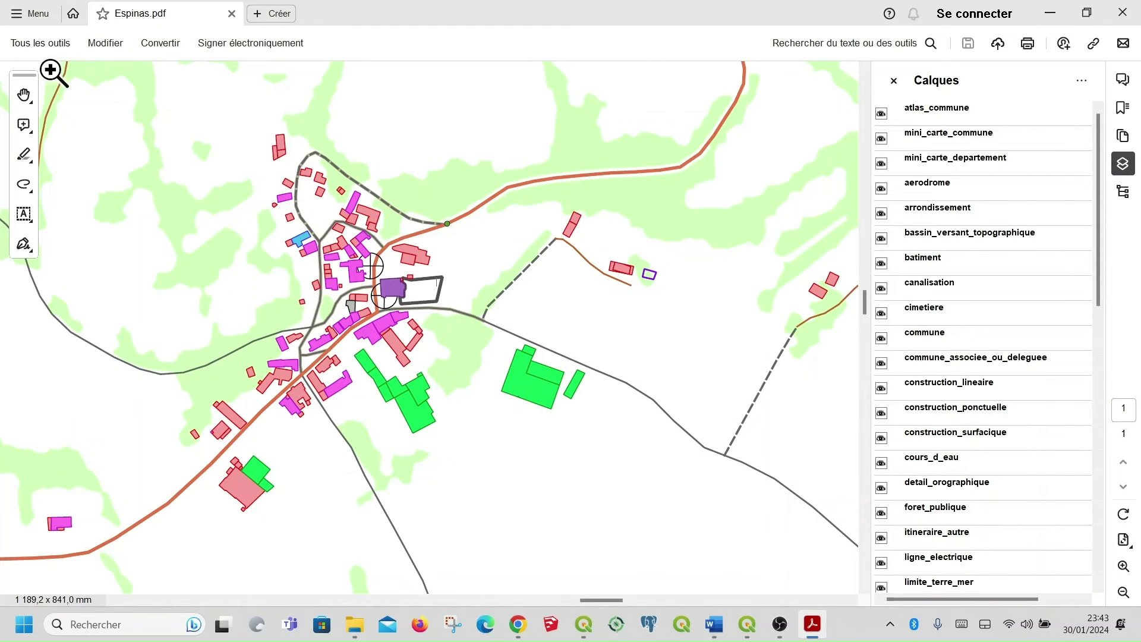
Measure the geographic length of the southern edge of the large green building east of the village.
left_click(40, 42)
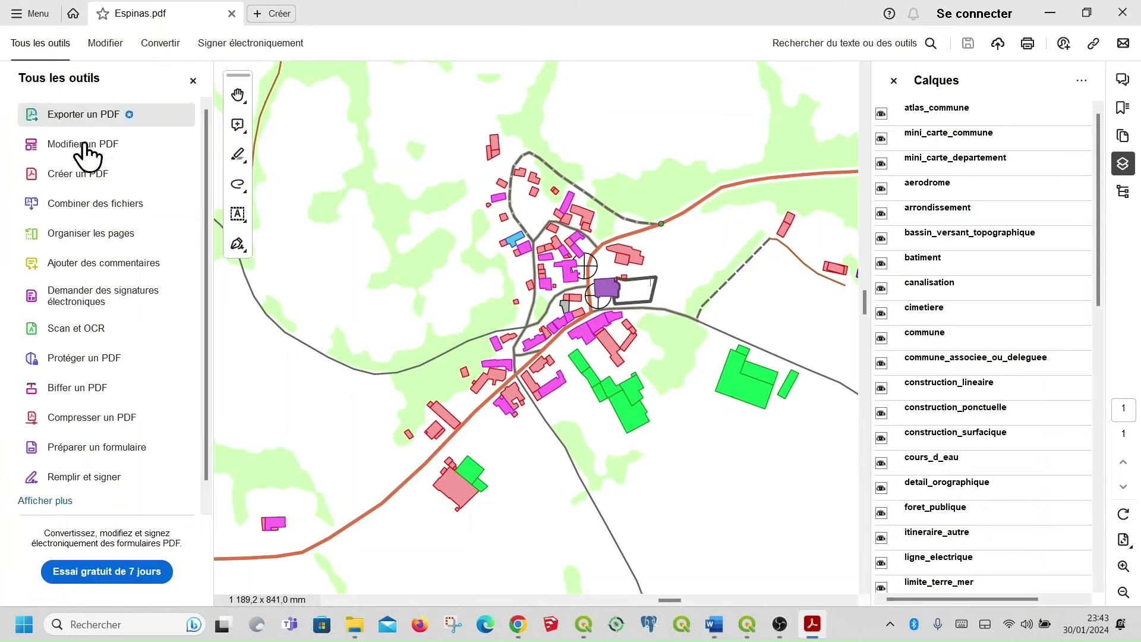
left_click(66, 491)
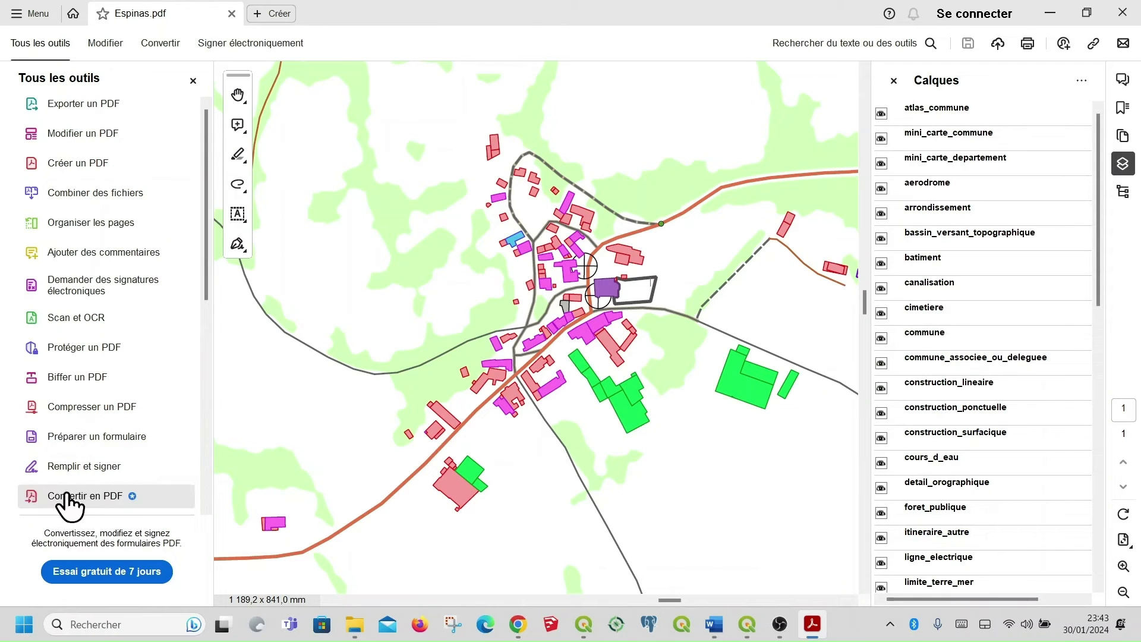
scroll(116, 440, "down", 5)
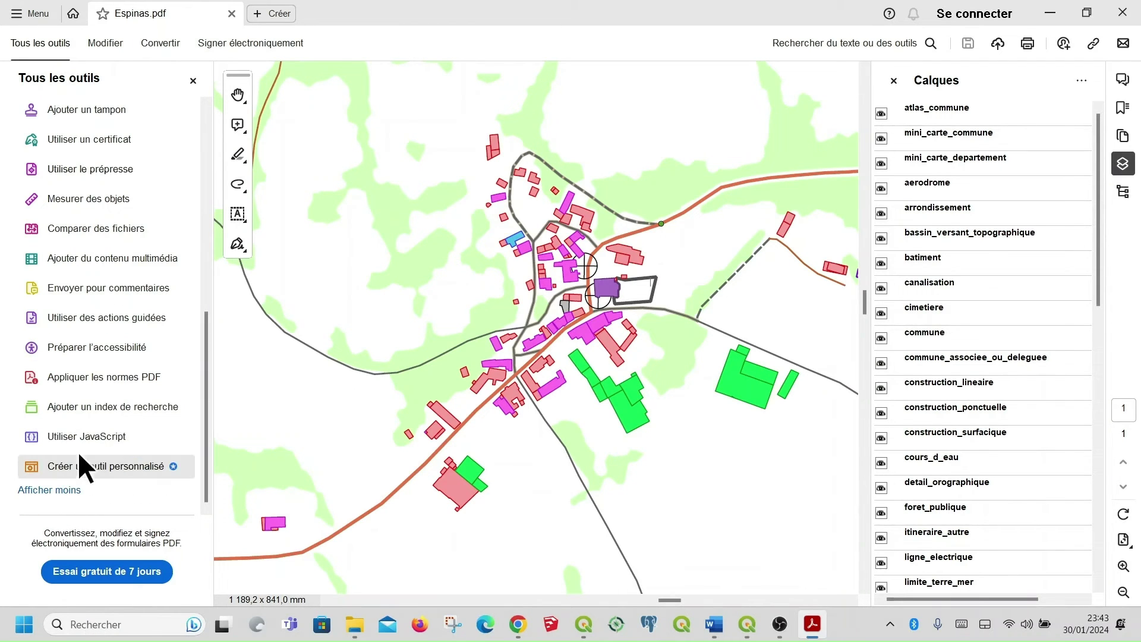
left_click(101, 198)
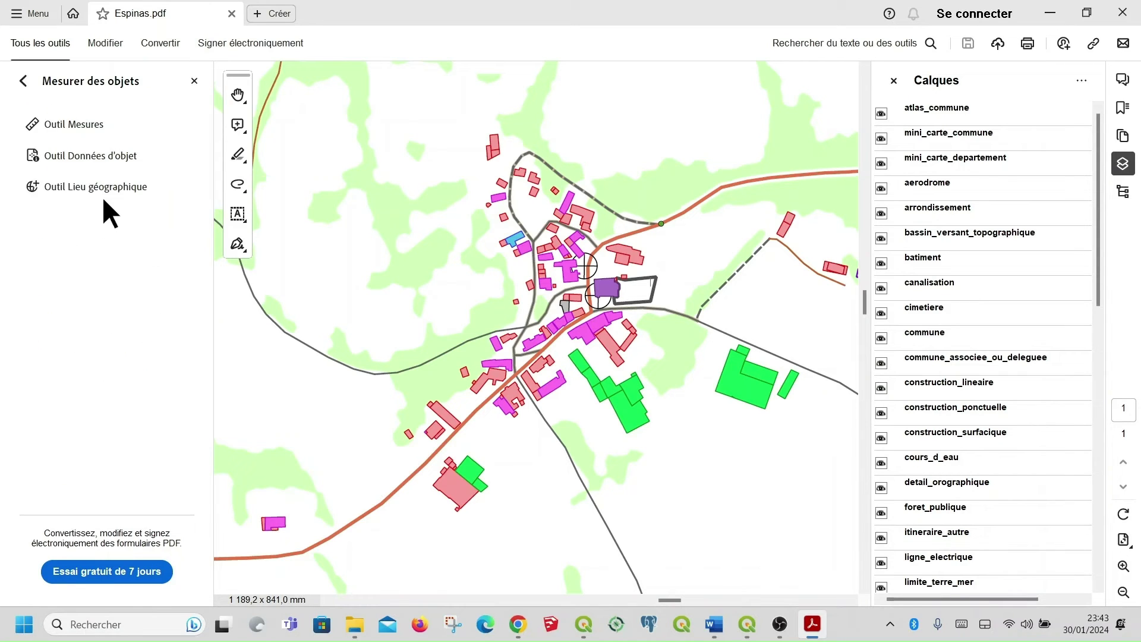
left_click(97, 125)
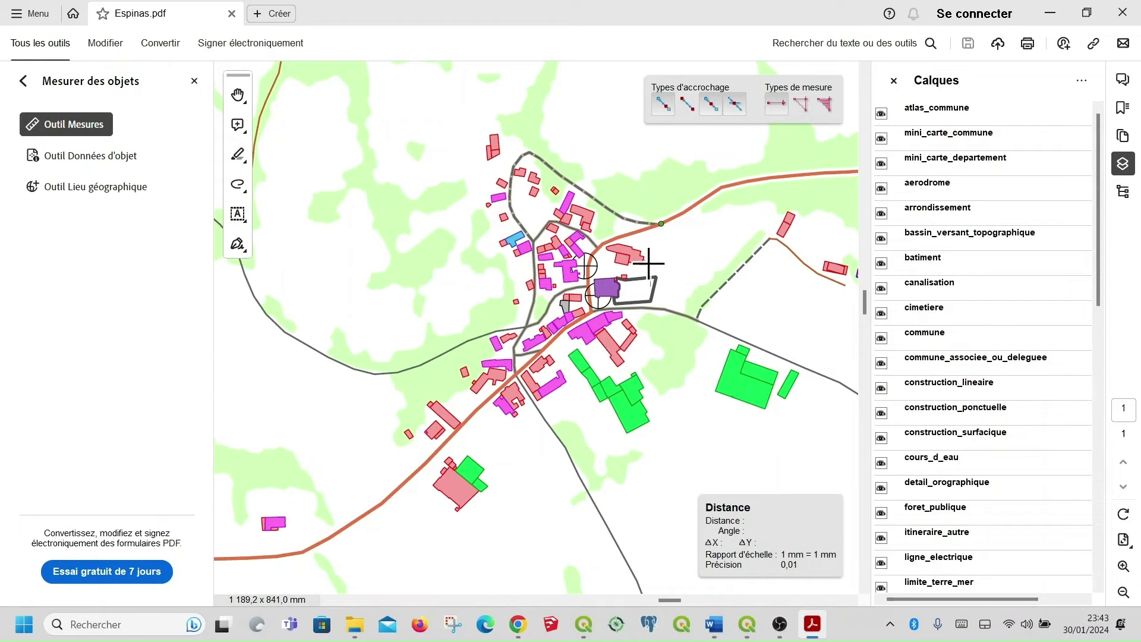
scroll(722, 394, "down", 2)
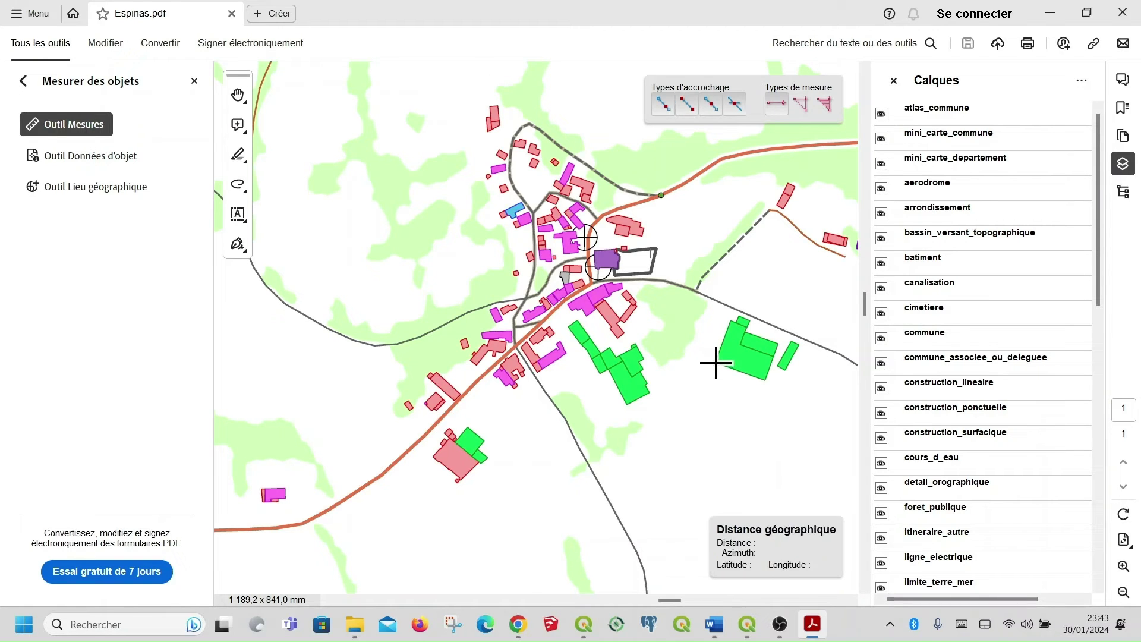
left_click(716, 362)
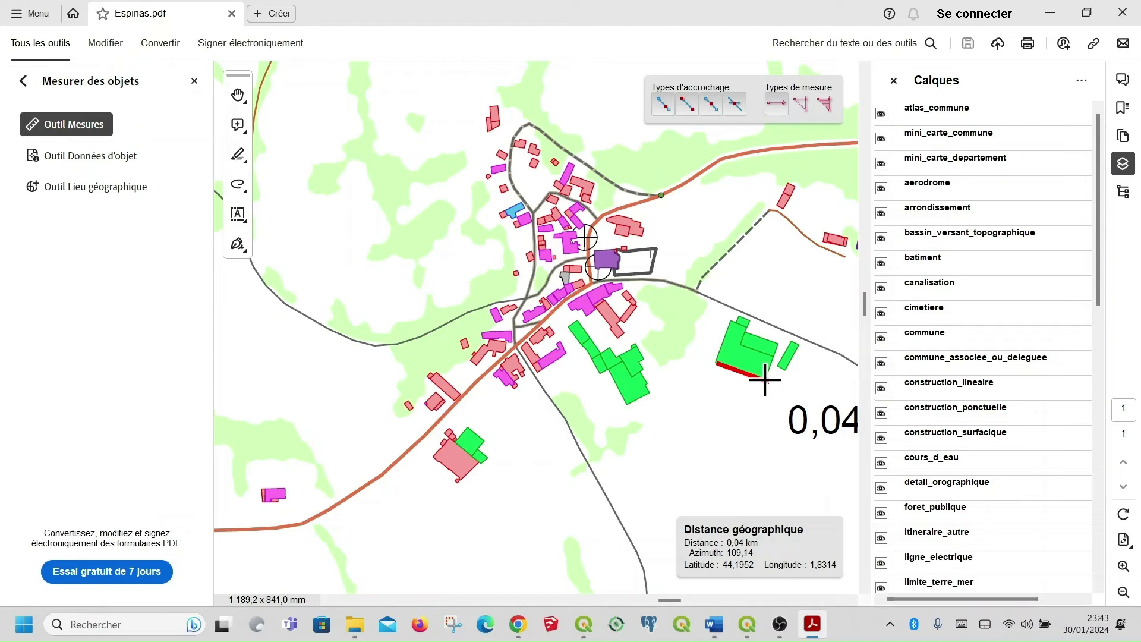
left_click(763, 378)
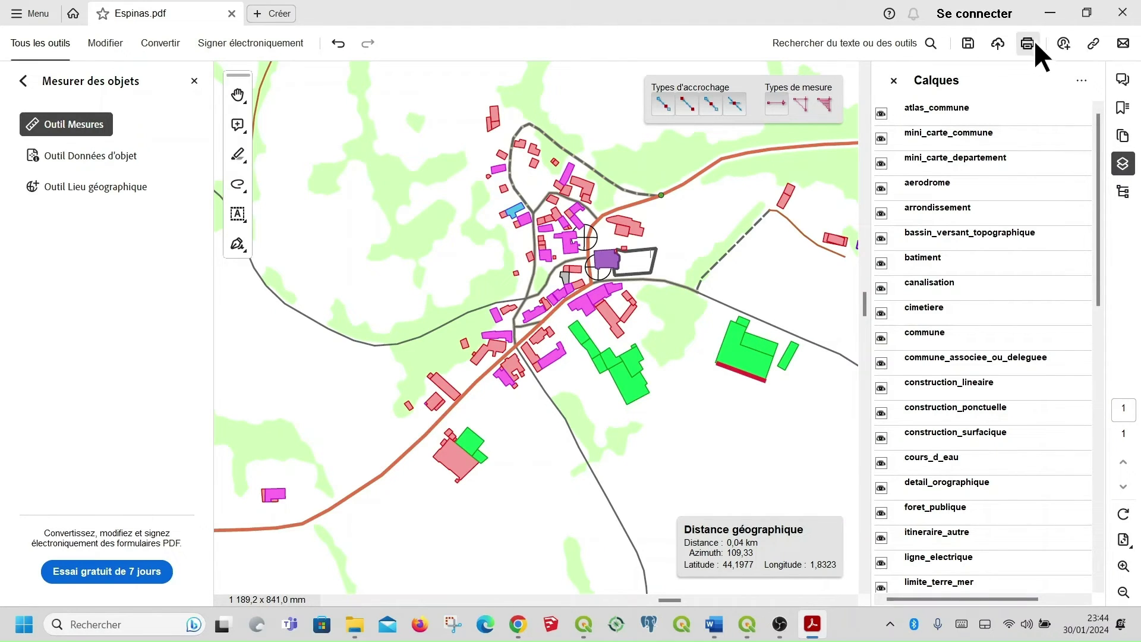
Activate the Object Data tool and examine the attributes of the first batiment features in the model tree.
left_click(87, 155)
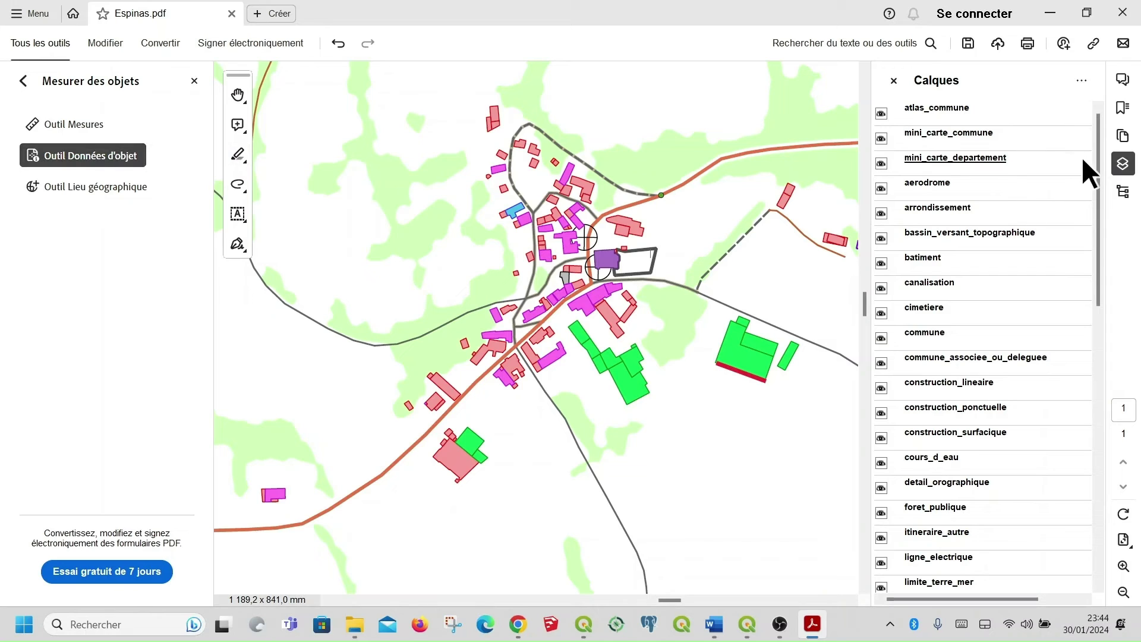
left_click(1123, 191)
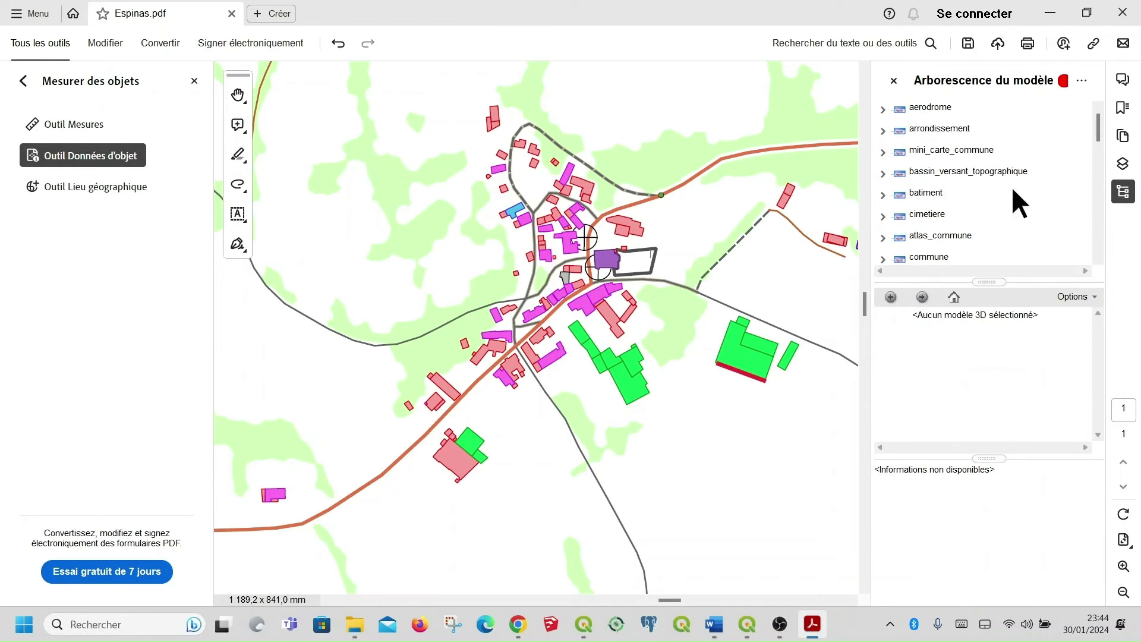
left_click(883, 194)
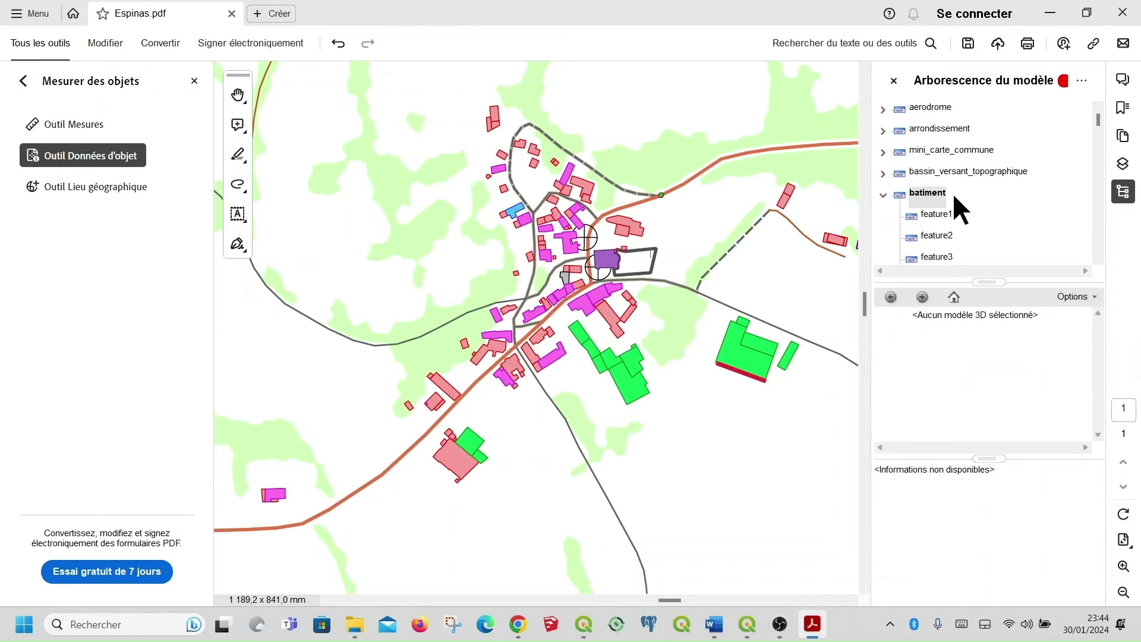
left_click(942, 215)
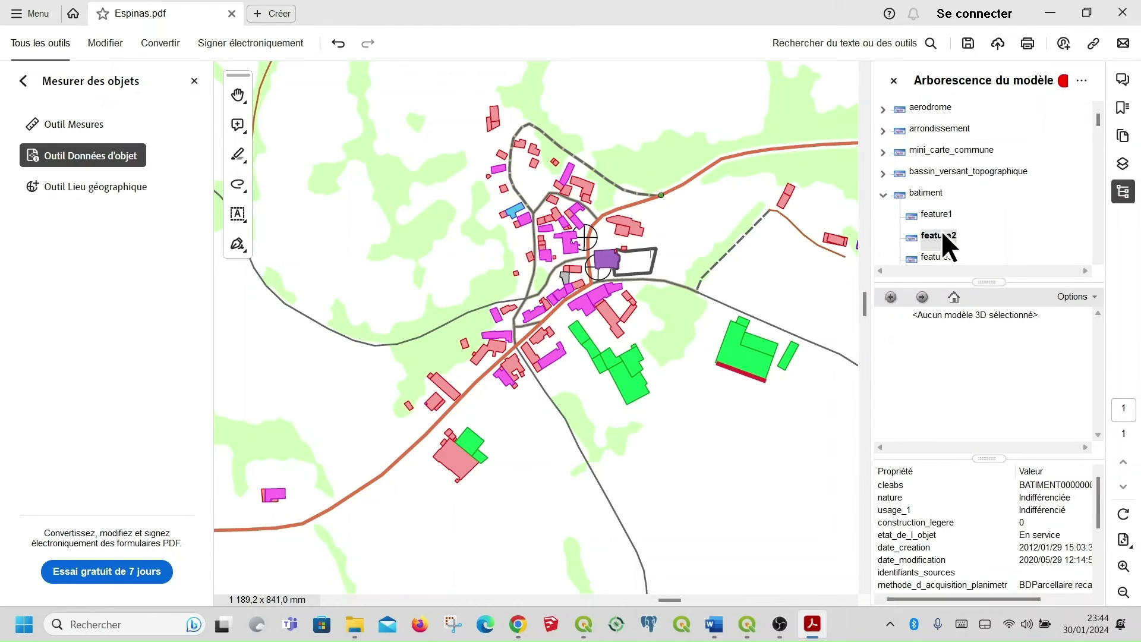
left_click(882, 195)
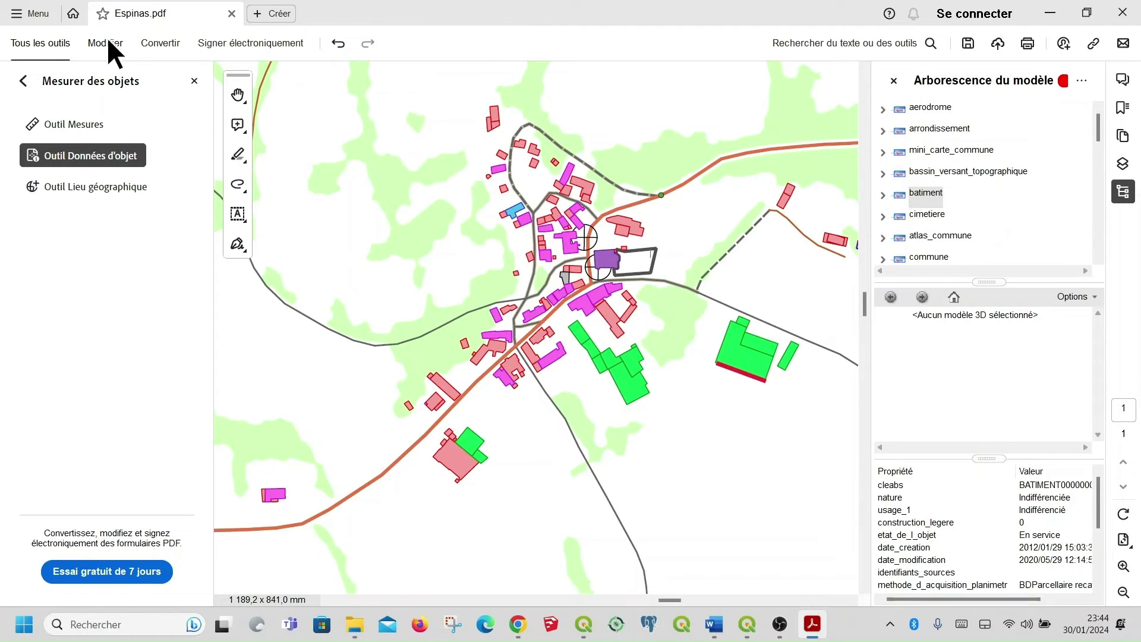
Put away the measuring tools and search the document and its tools for "echelle".
left_click(40, 46)
scroll(44, 127, "up", 1)
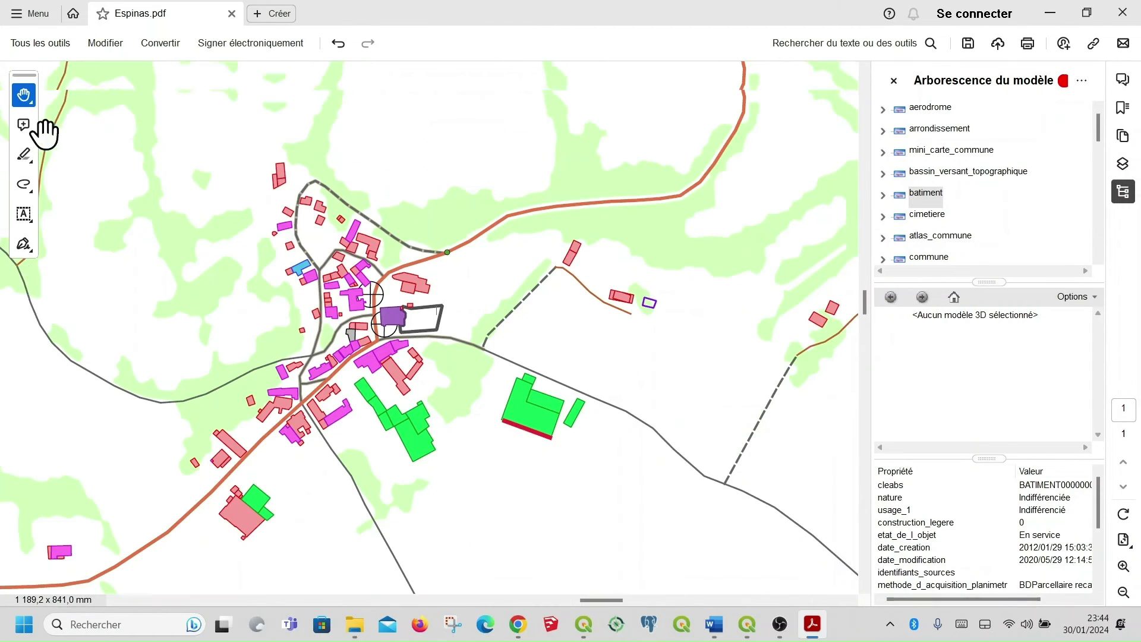
scroll(270, 95, "down", 1)
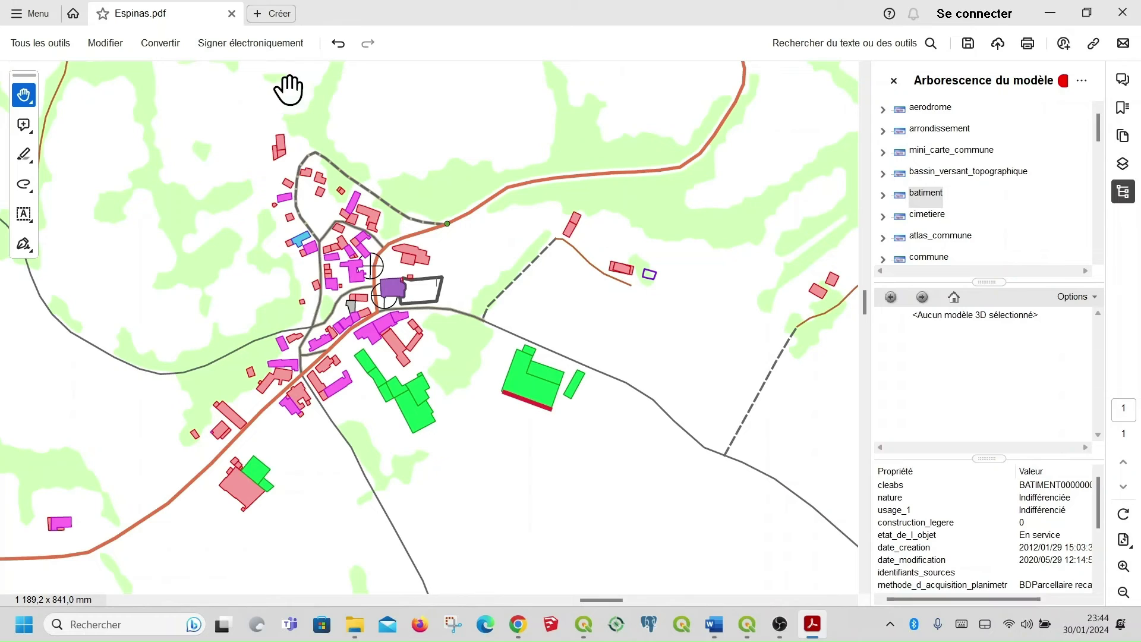
left_click(929, 41)
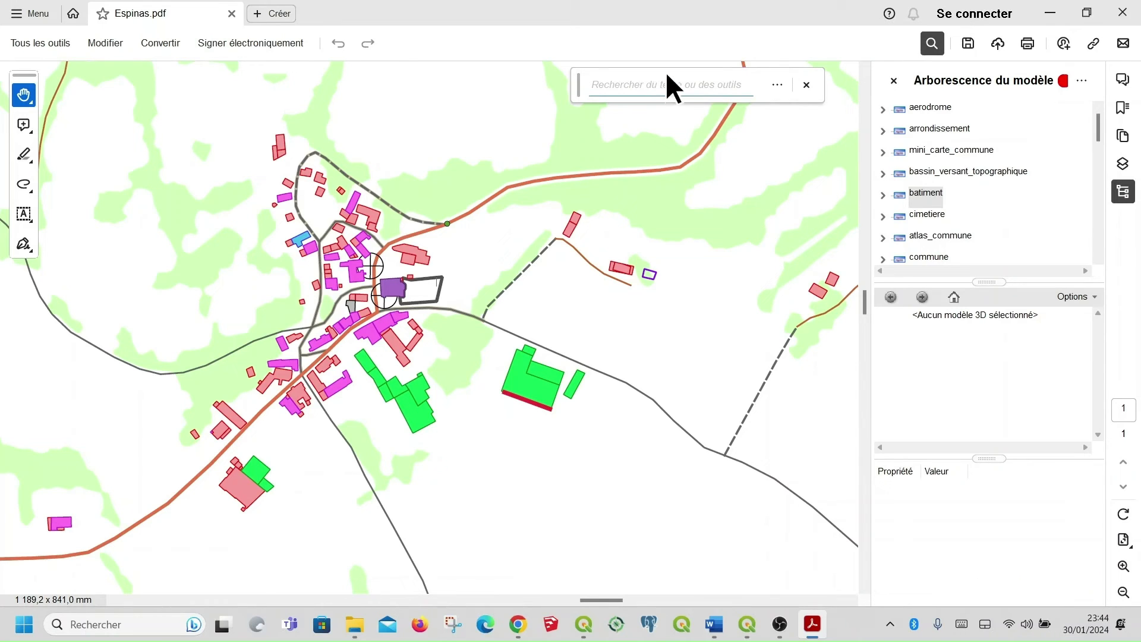
type("e")
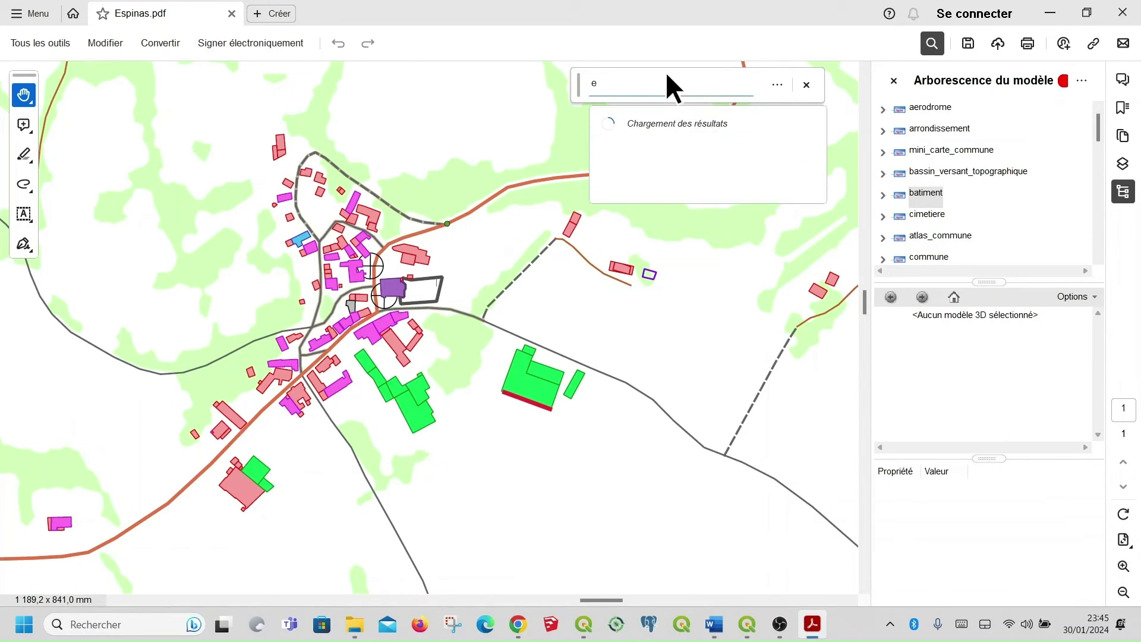
type("che")
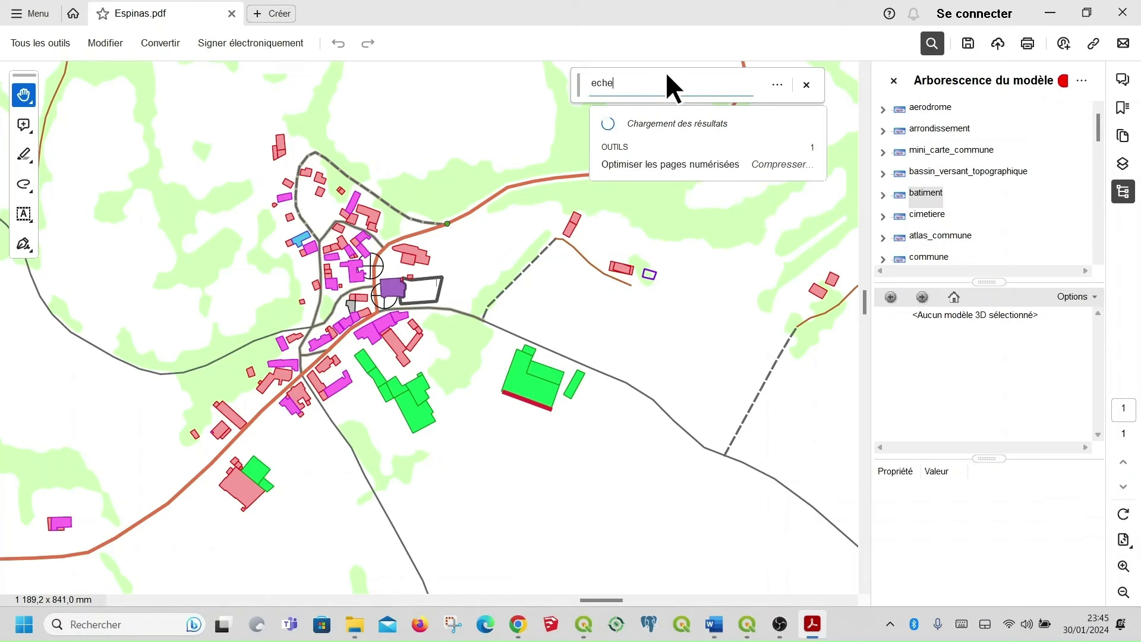
type("lle")
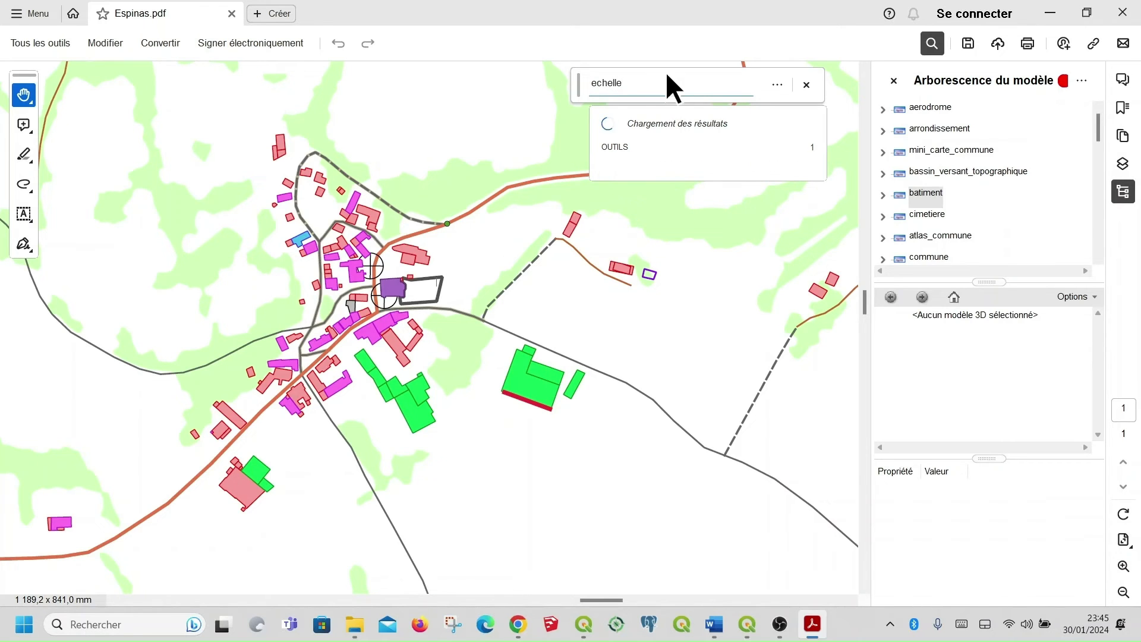
key("Return")
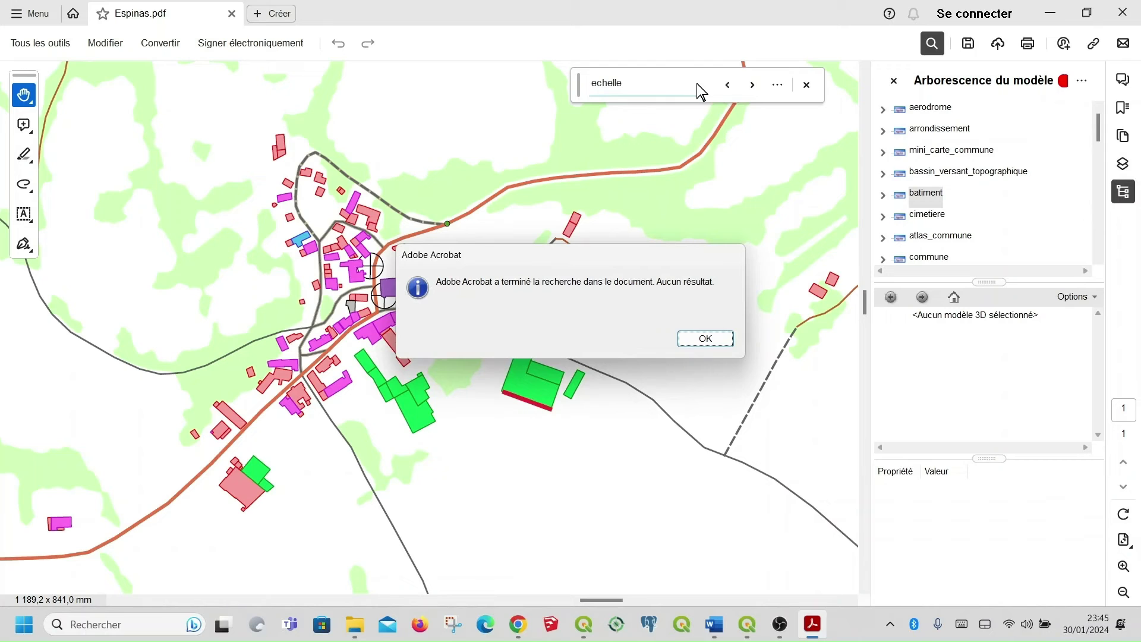
left_click(691, 338)
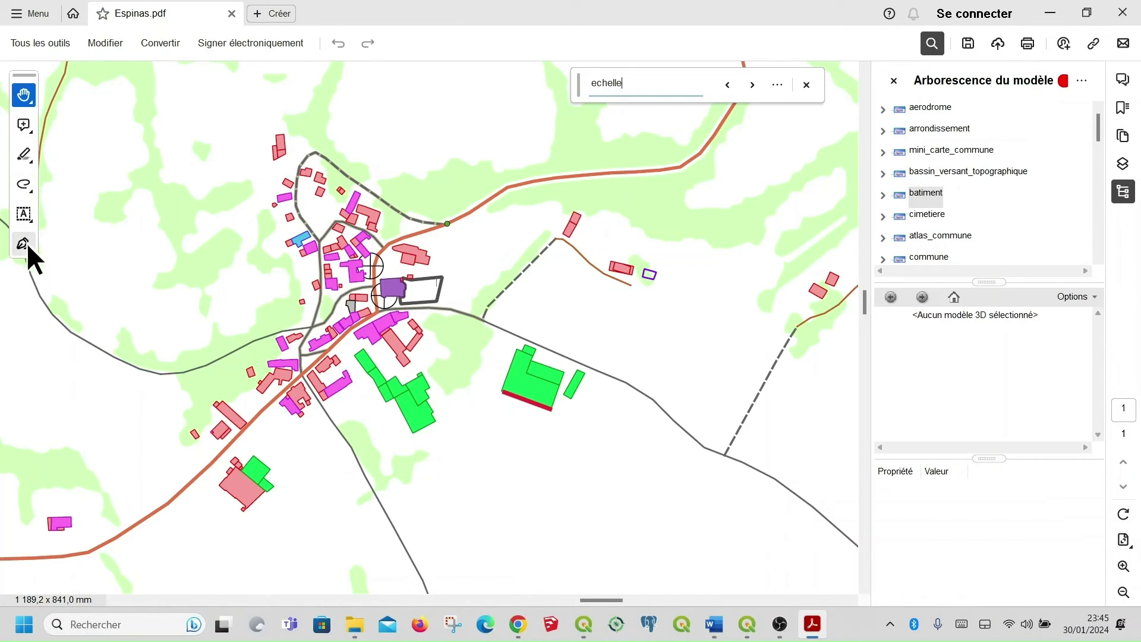
Look through the complete list of available PDF tools.
left_click(22, 42)
scroll(160, 110, "up", 1)
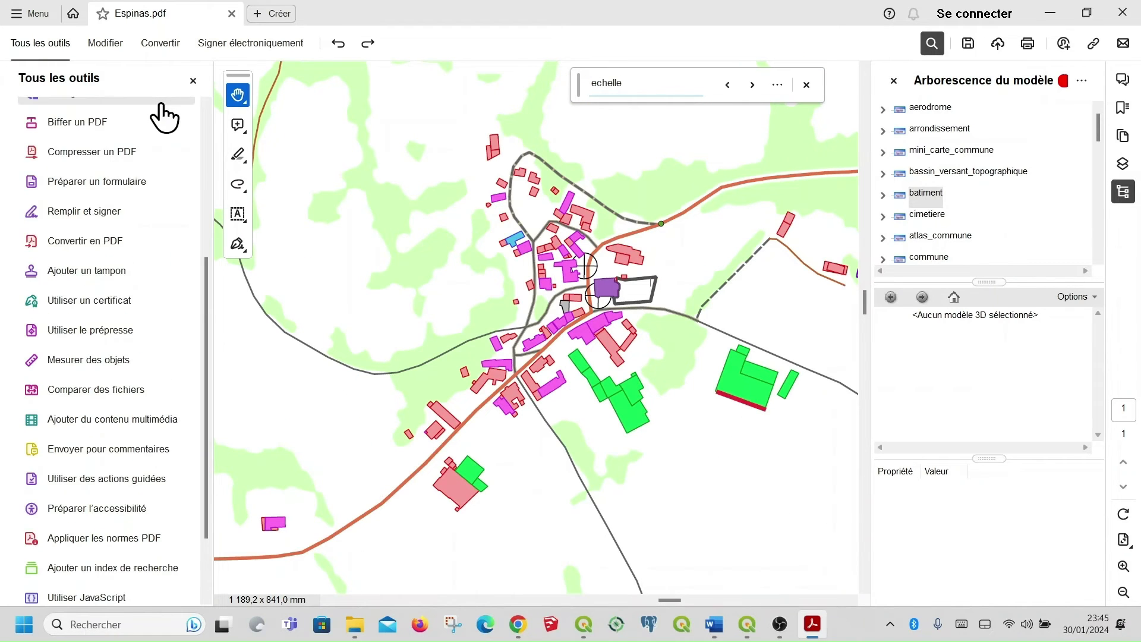
scroll(163, 116, "up", 3)
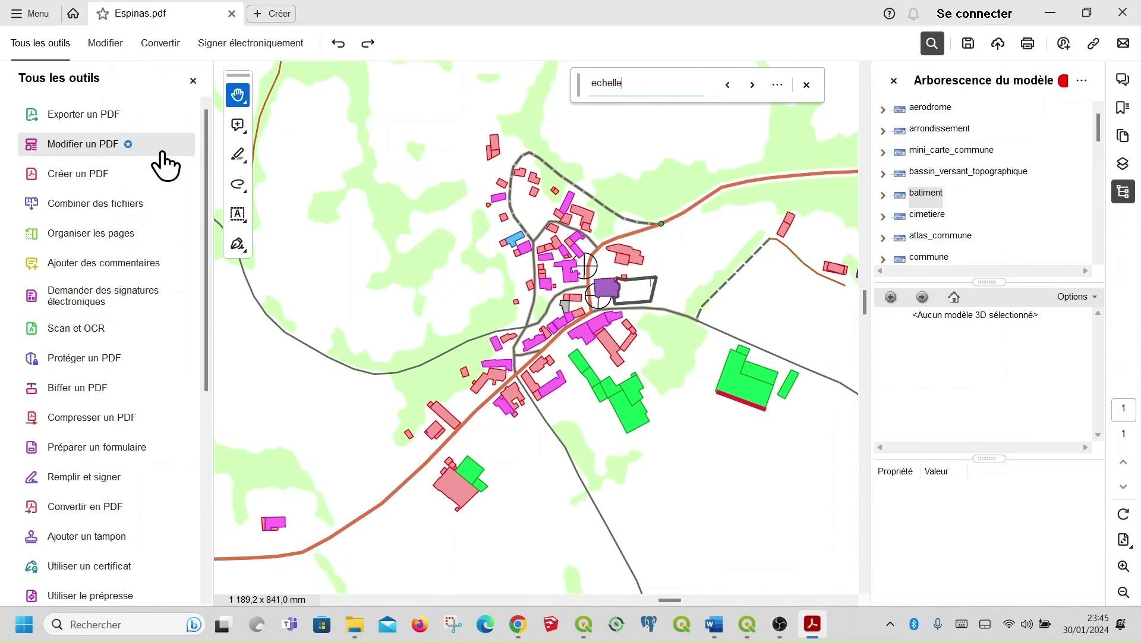
Examine the remaining PDF tools down to the end of the list and collapse it to its short form.
scroll(164, 167, "down", 2)
scroll(165, 166, "down", 2)
scroll(158, 178, "down", 2)
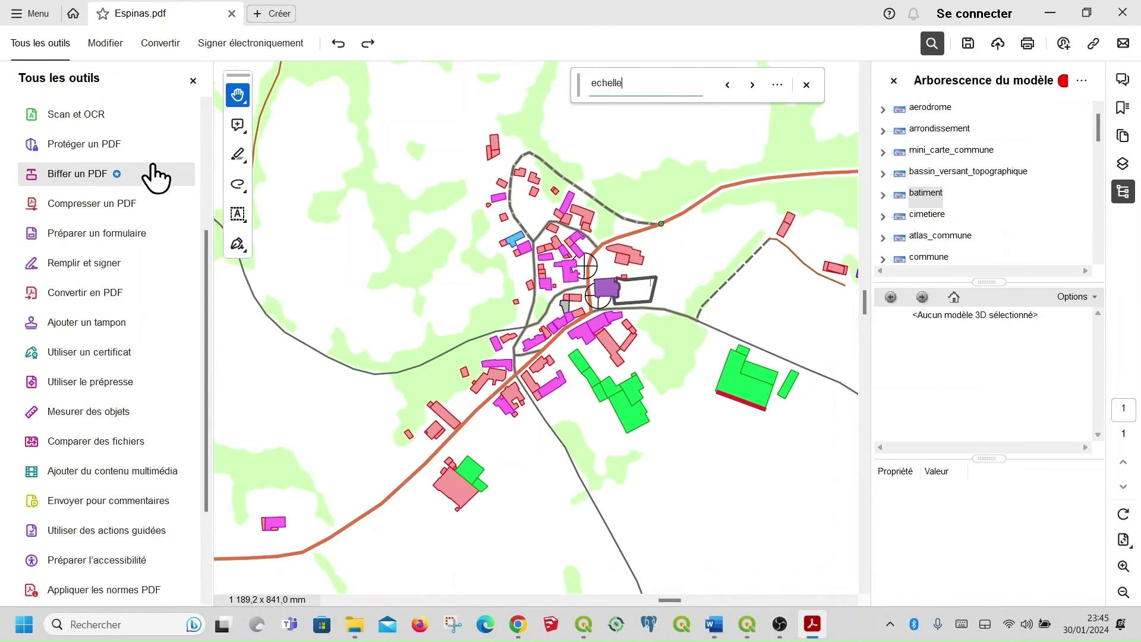
scroll(154, 156, "down", 4)
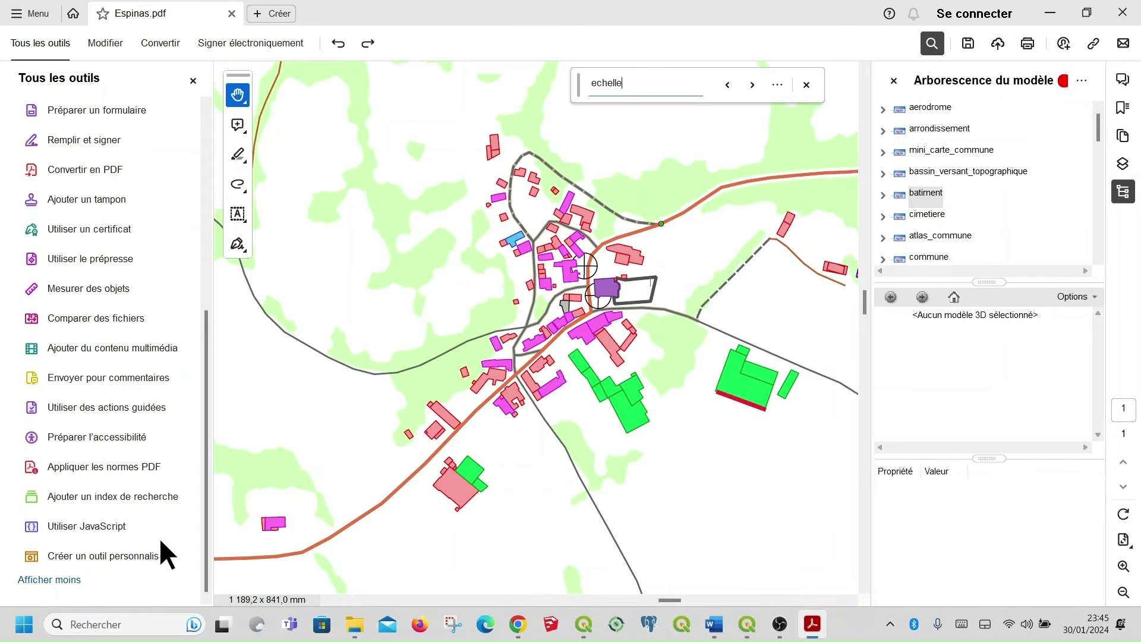
left_click(71, 579)
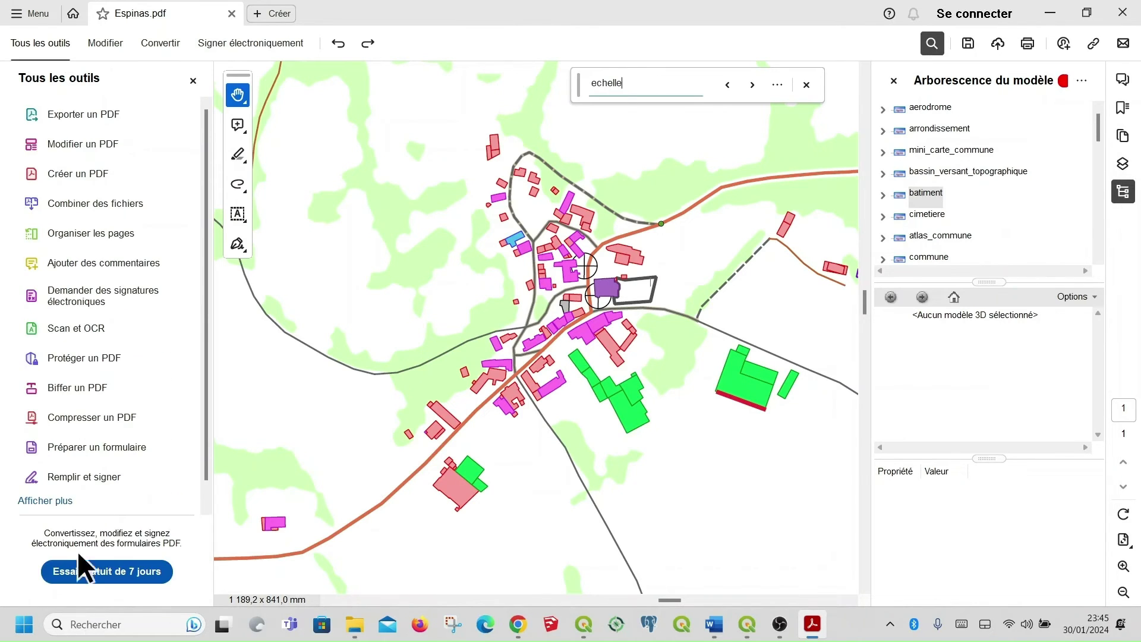
scroll(125, 456, "down", 1)
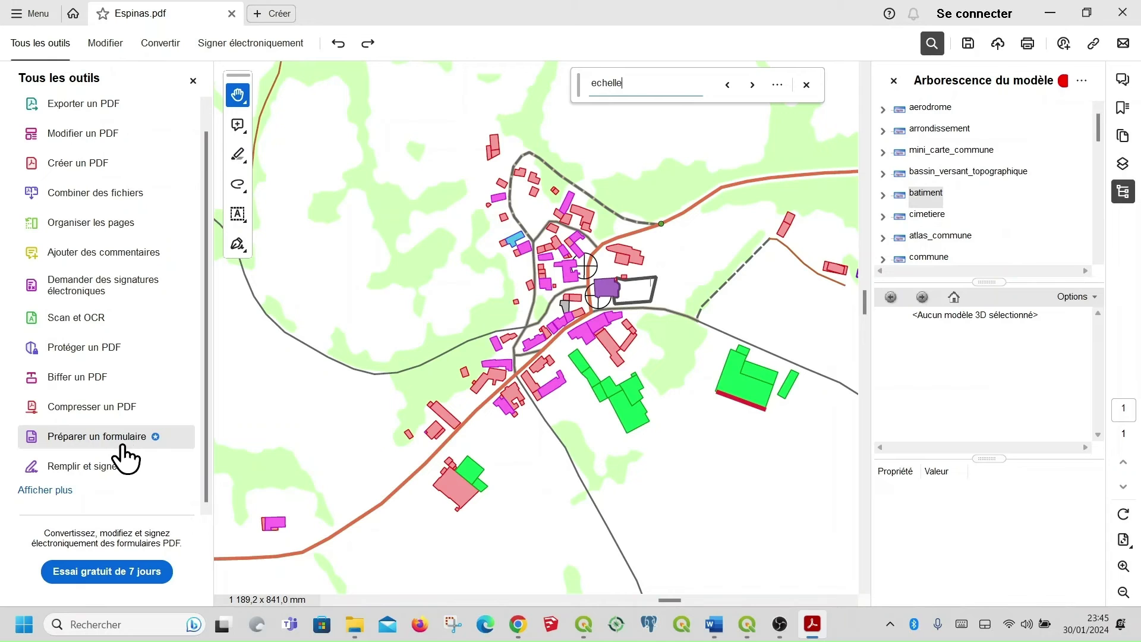
scroll(125, 456, "up", 1)
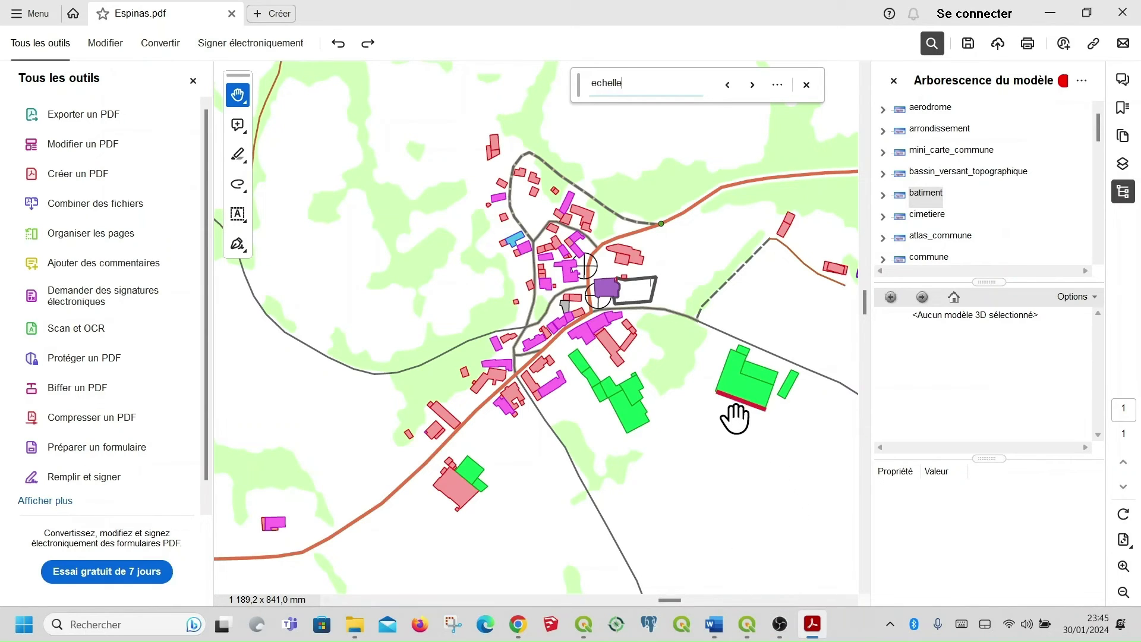
Close the "echelle" search and activate the measuring tool among the object measurement tools.
mouse_move(723, 393)
left_click(806, 85)
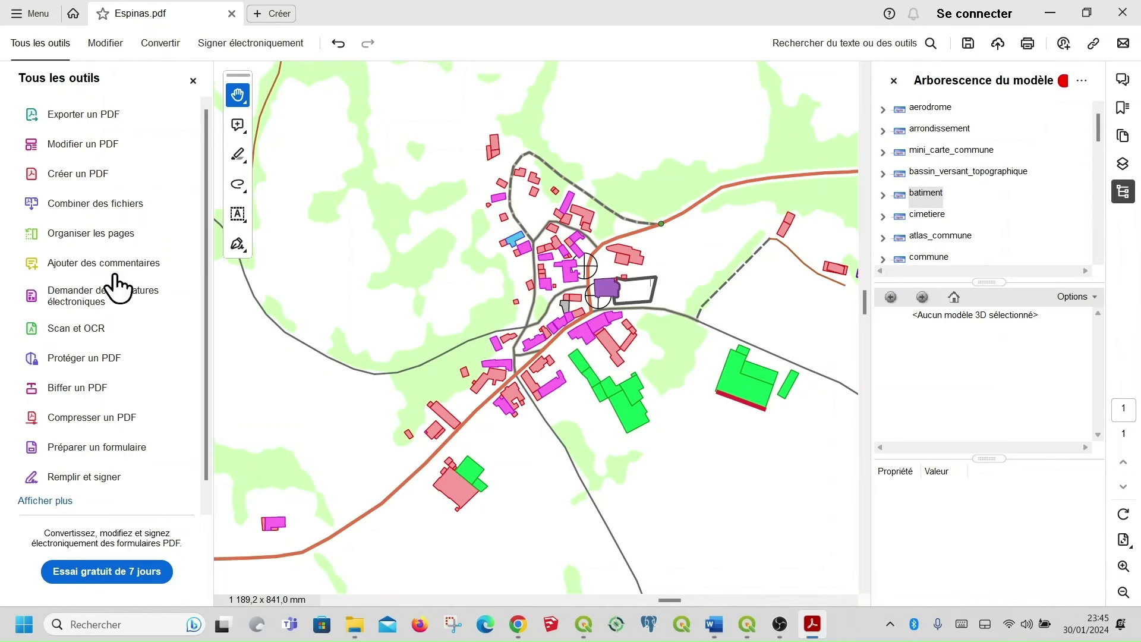
scroll(125, 309, "down", 1)
left_click(57, 492)
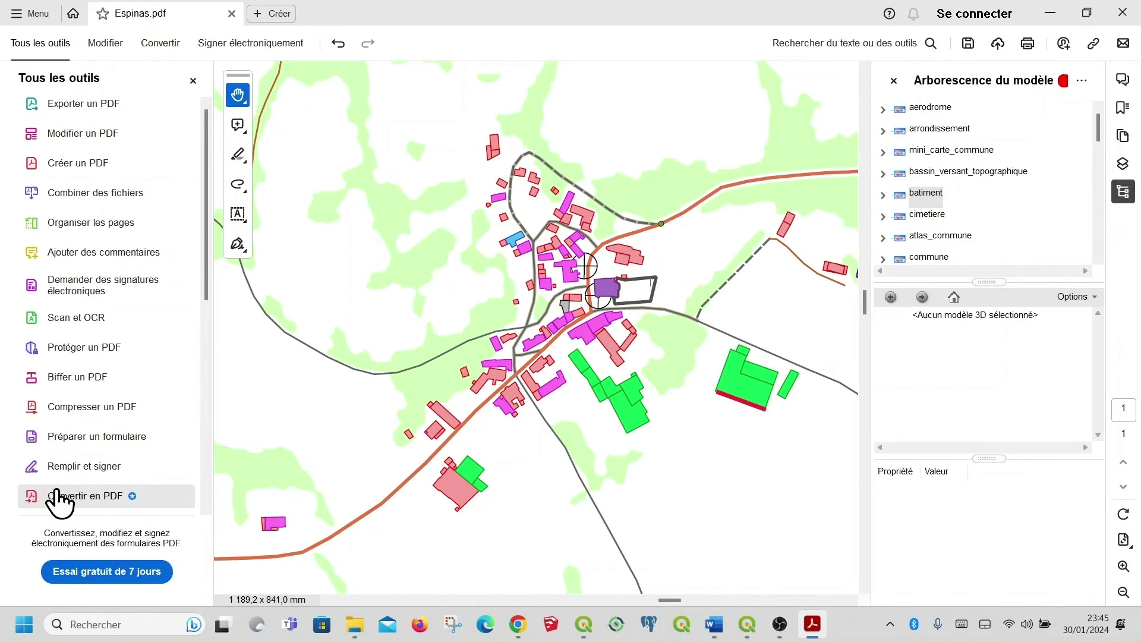
scroll(161, 464, "down", 10)
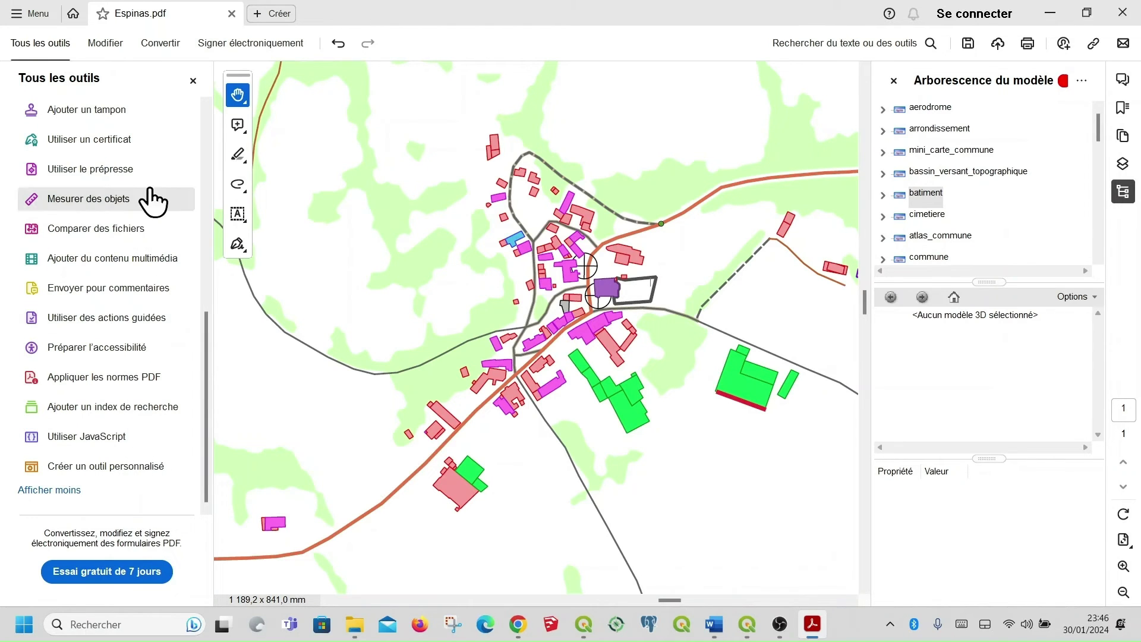
left_click(116, 201)
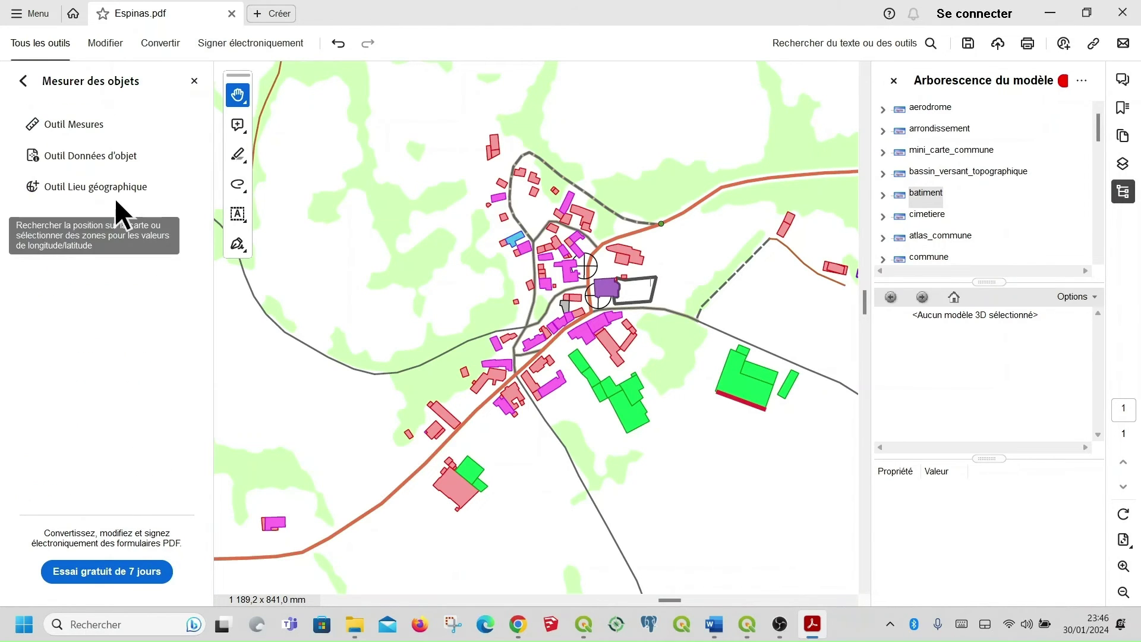
left_click(101, 118)
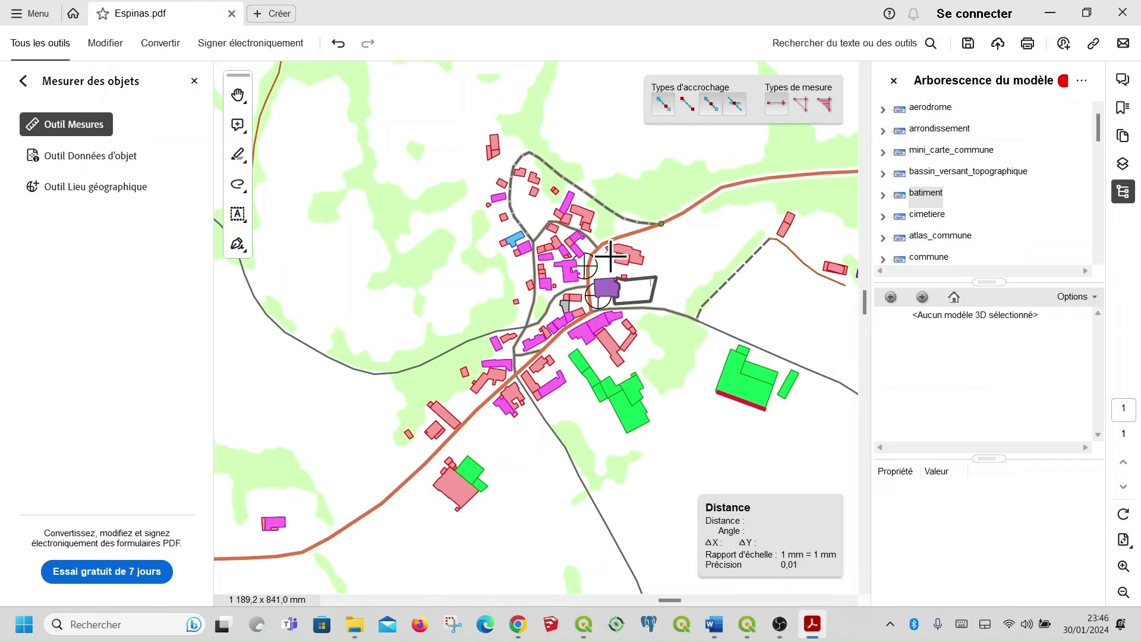
Measure the geographic distance from the large green building's northwest corner to the woodland south of the village.
mouse_move(736, 355)
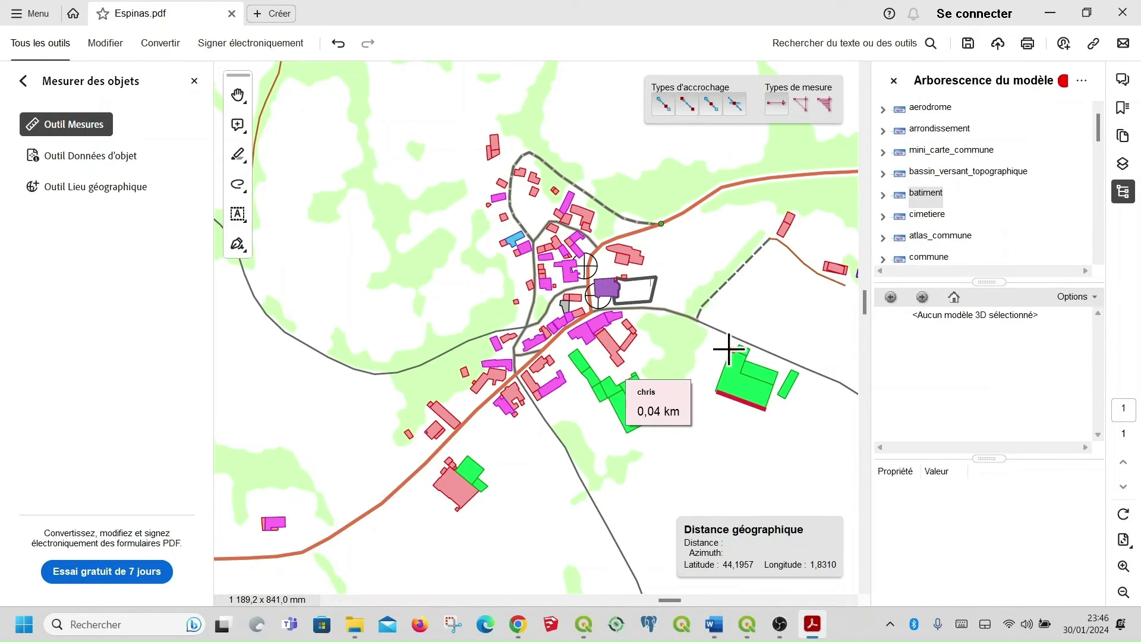
left_click(728, 349)
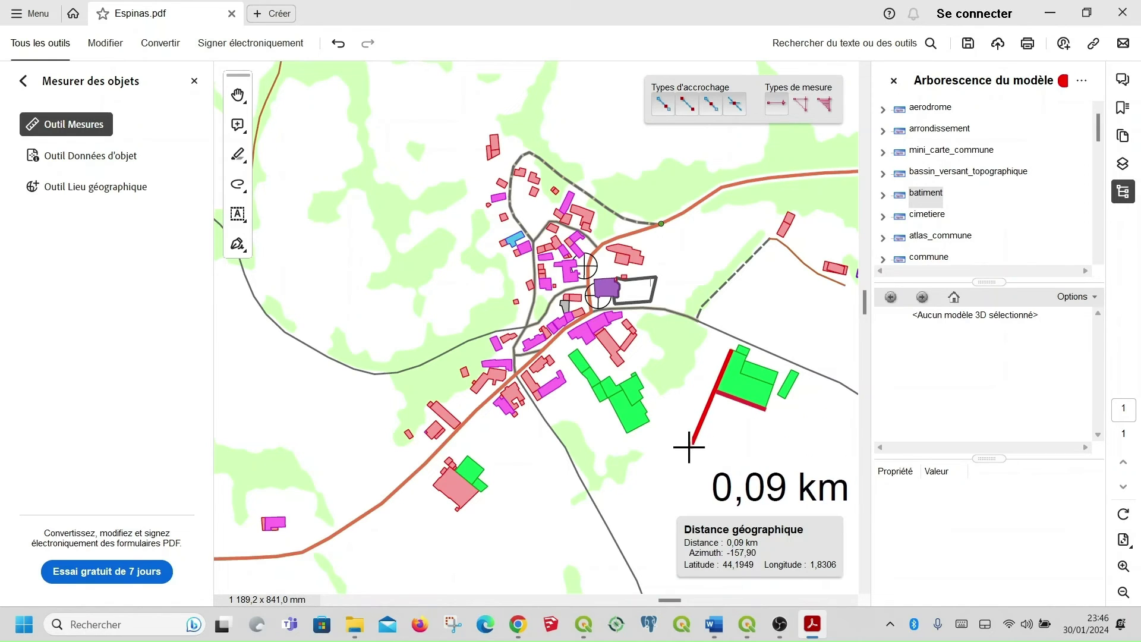
scroll(543, 334, "down", 2)
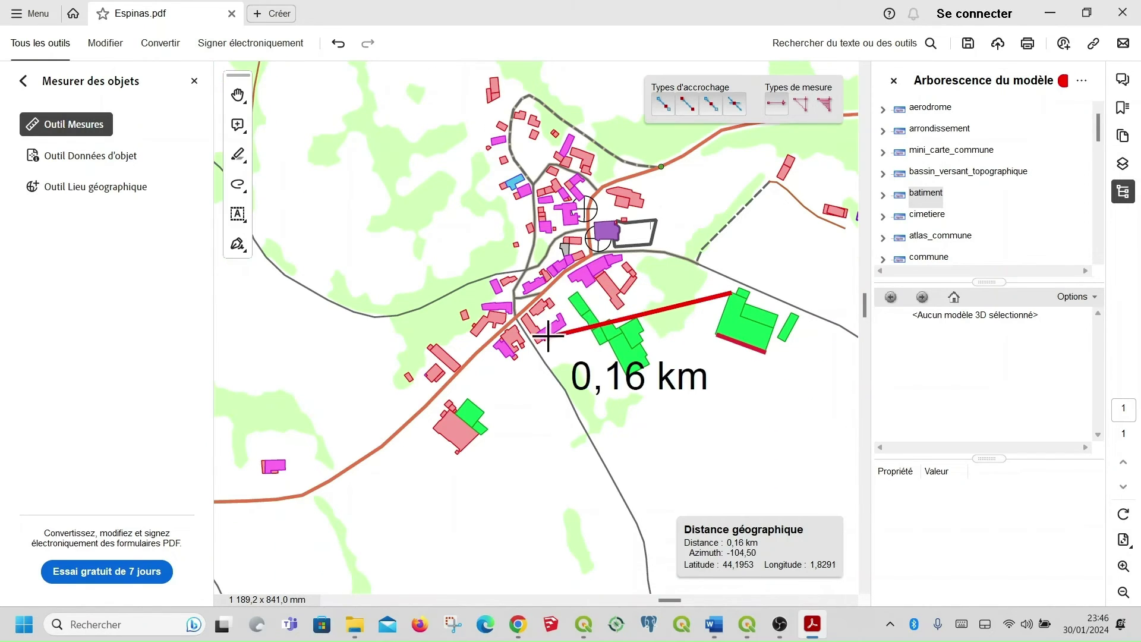
scroll(546, 340, "down", 4)
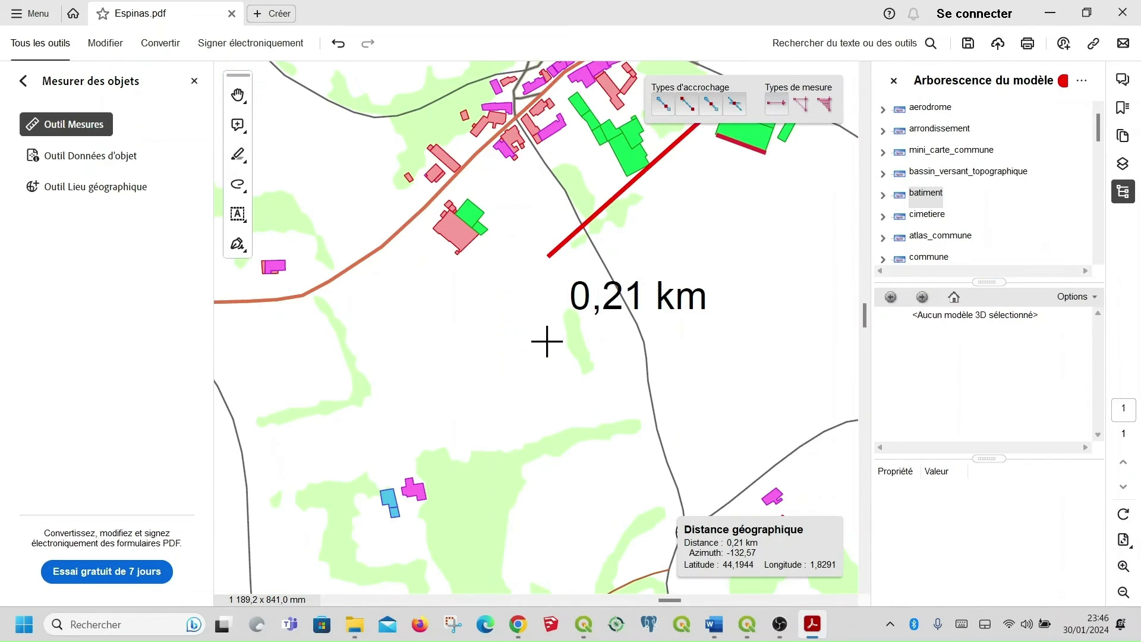
scroll(545, 339, "down", 2)
left_click(544, 339)
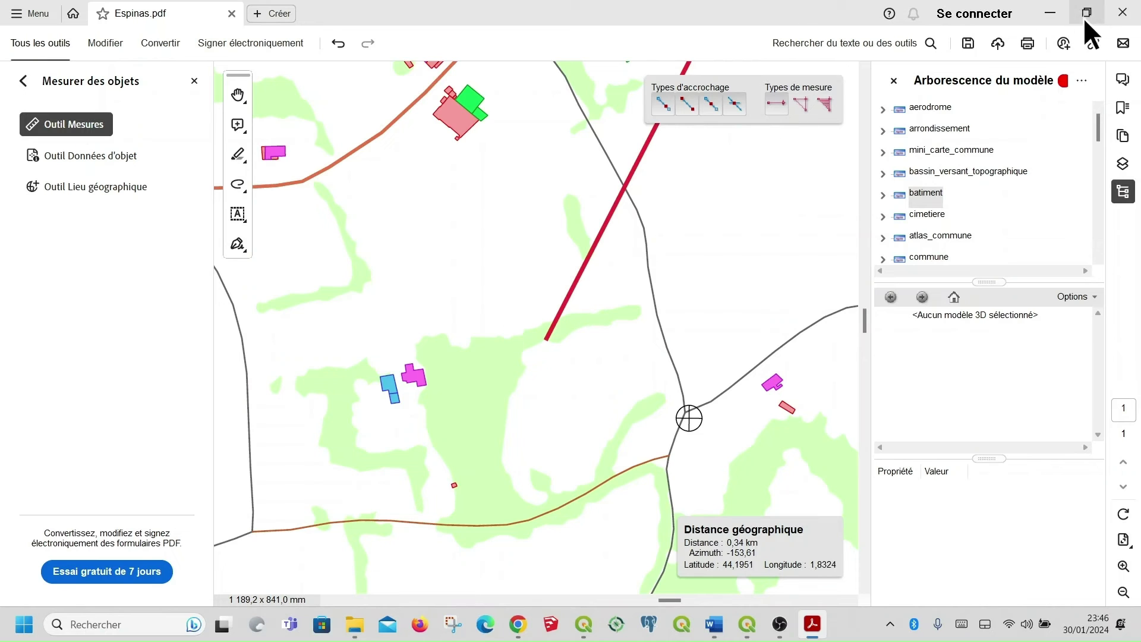
left_click(1116, 18)
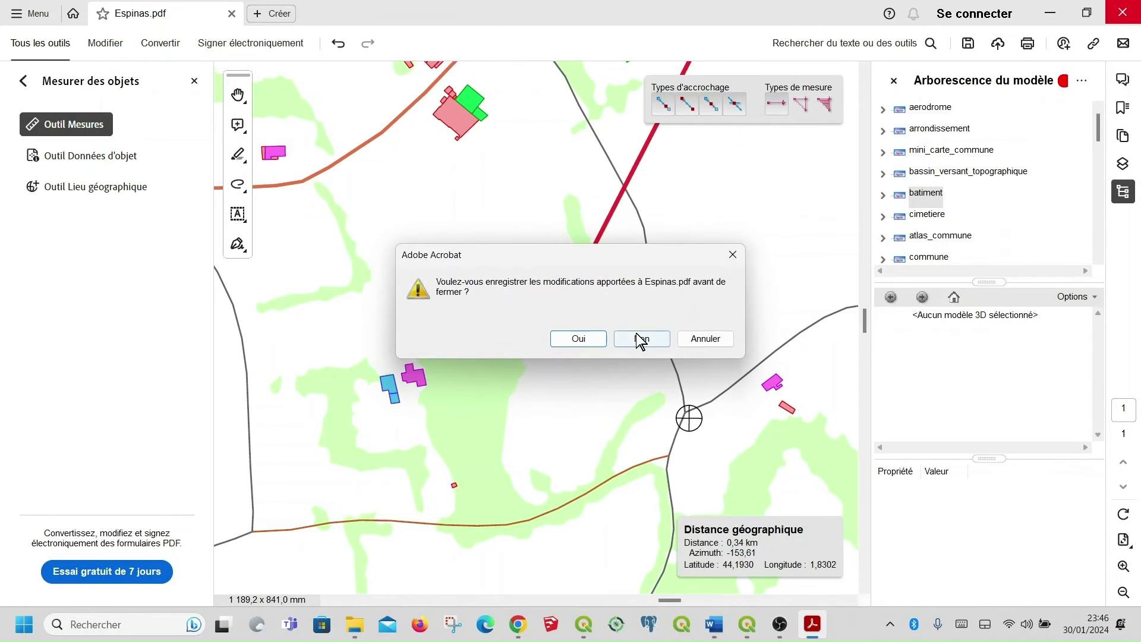
left_click(578, 340)
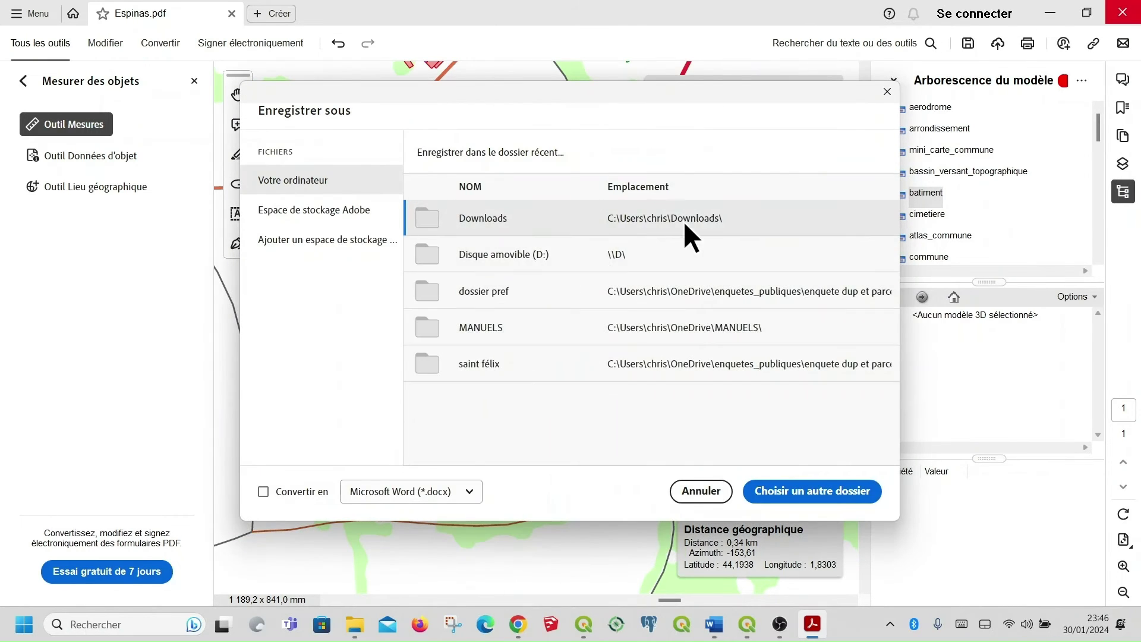
left_click(887, 92)
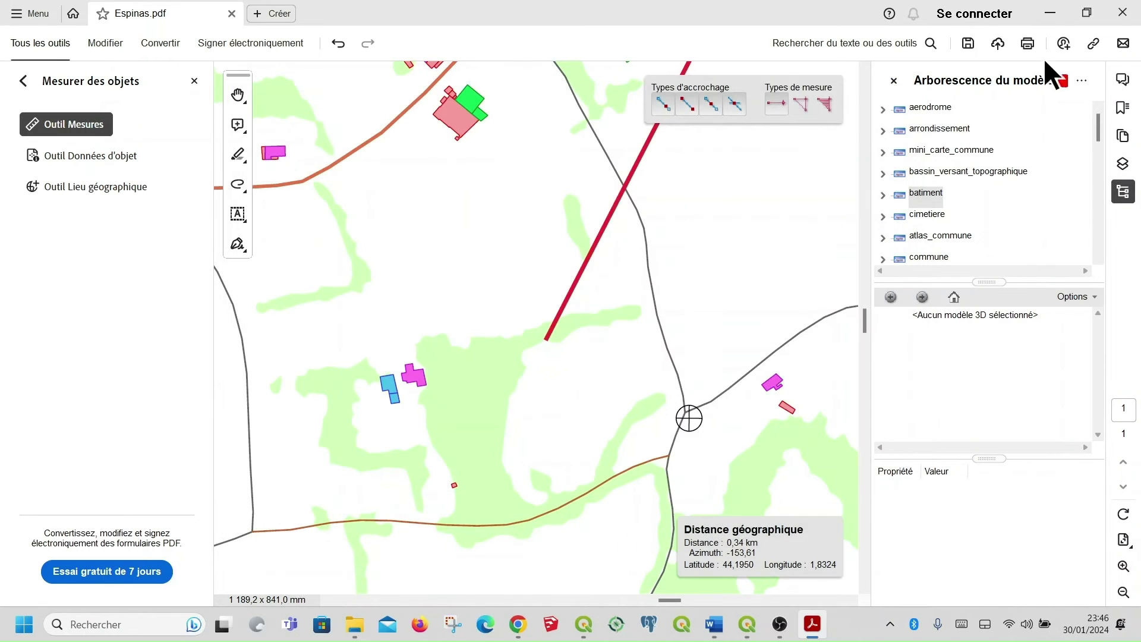
Close Espinas.pdf without saving its changes and switch back to the bdtopo_occitanie_commune layout in QGIS.
left_click(1121, 13)
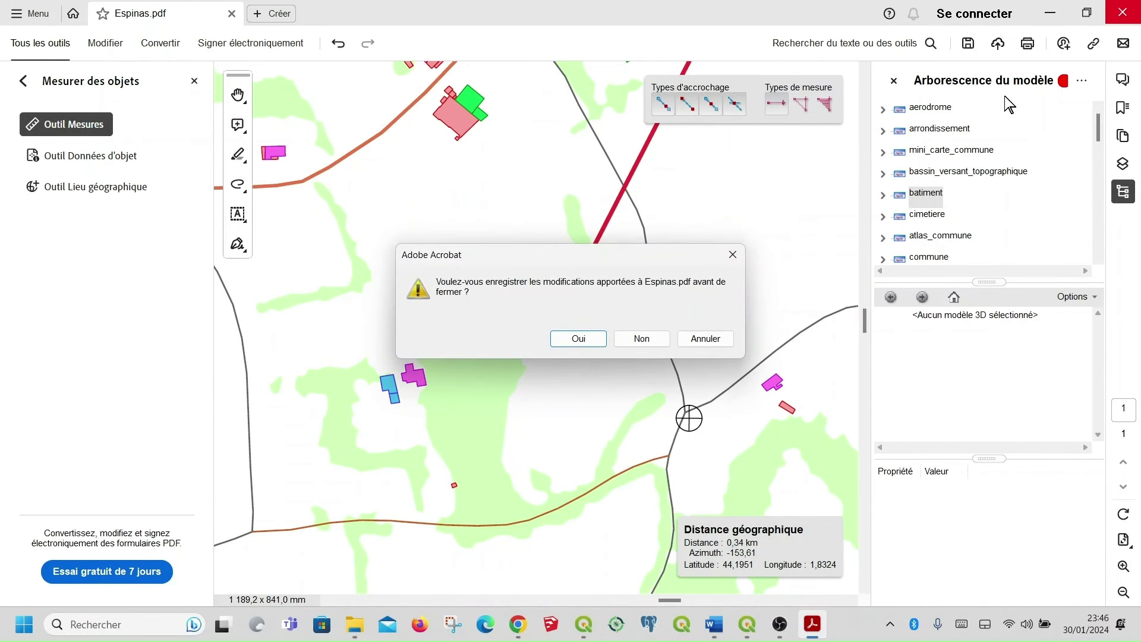
left_click(638, 337)
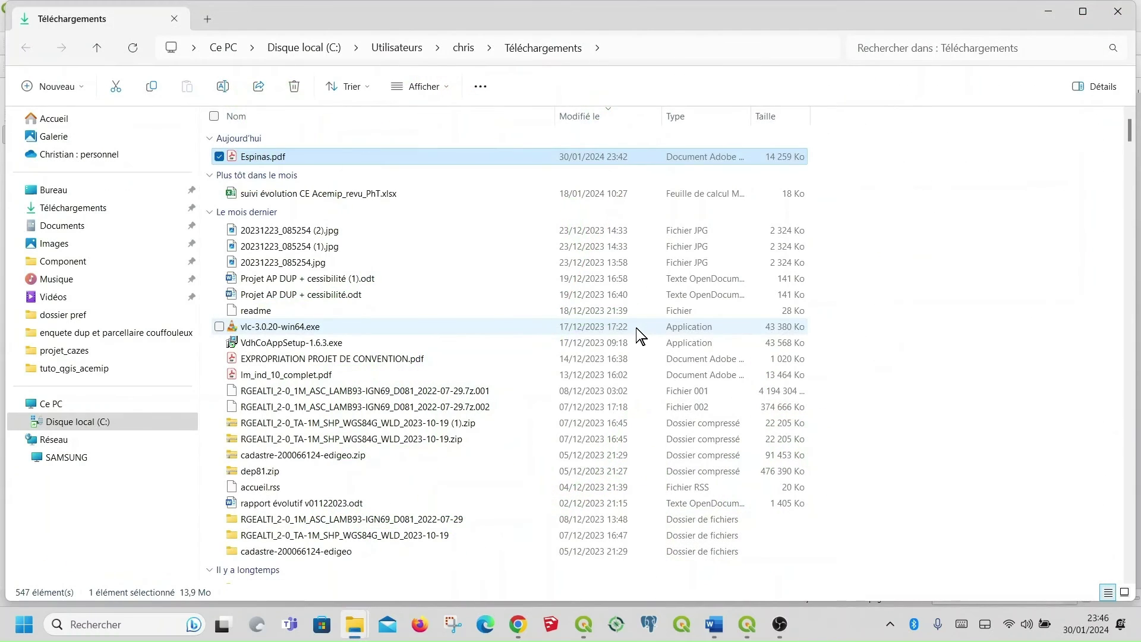
left_click(747, 623)
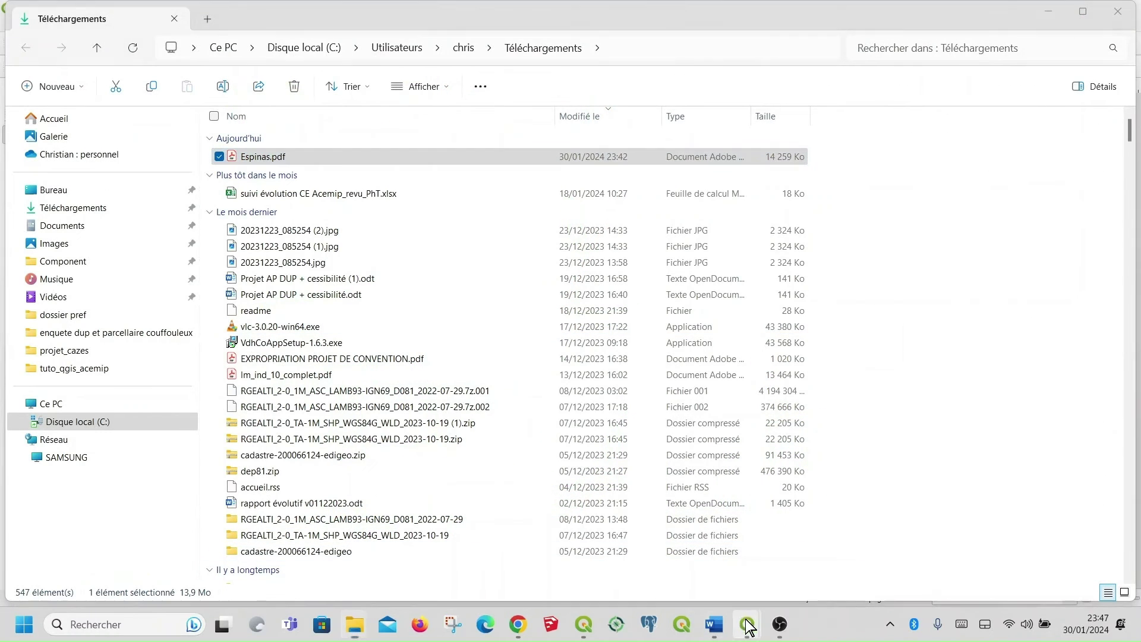
left_click(797, 553)
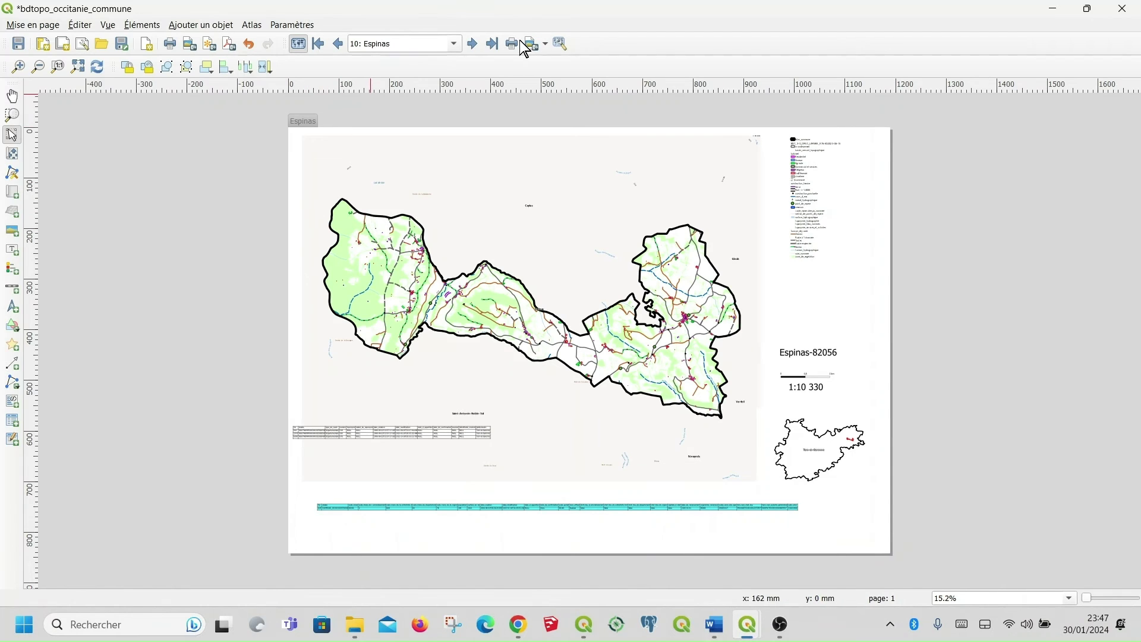
Set the atlas filter to "code_insee_du_departement" = '82' and "population" <100 in the atlas settings.
left_click(456, 44)
scroll(452, 130, "down", 2)
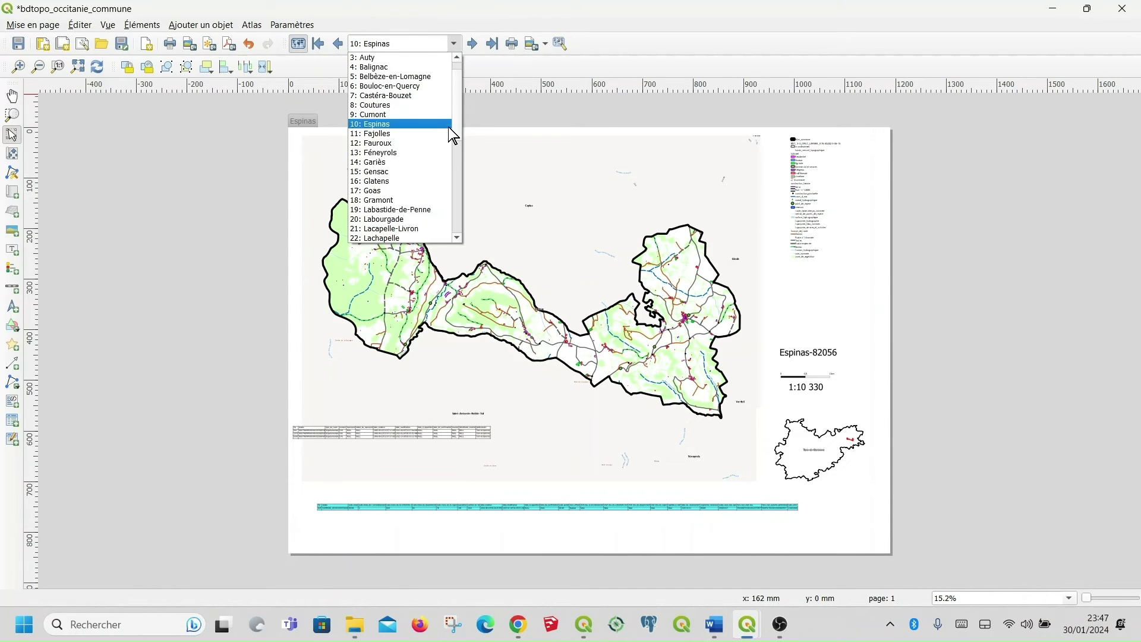
scroll(441, 235, "down", 7)
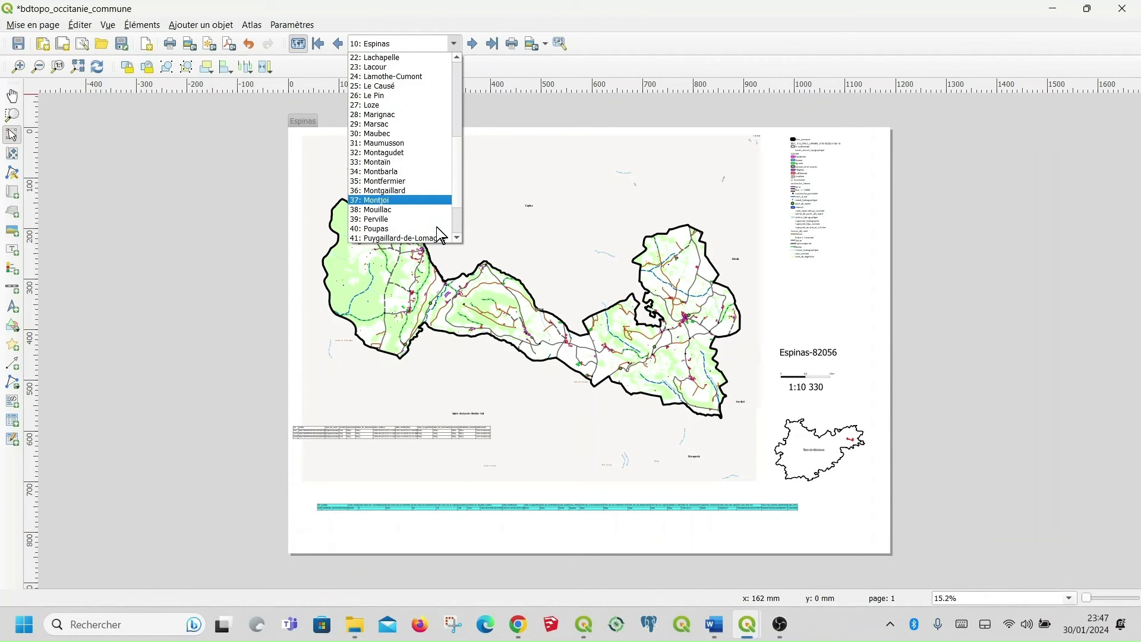
scroll(440, 236, "up", 8)
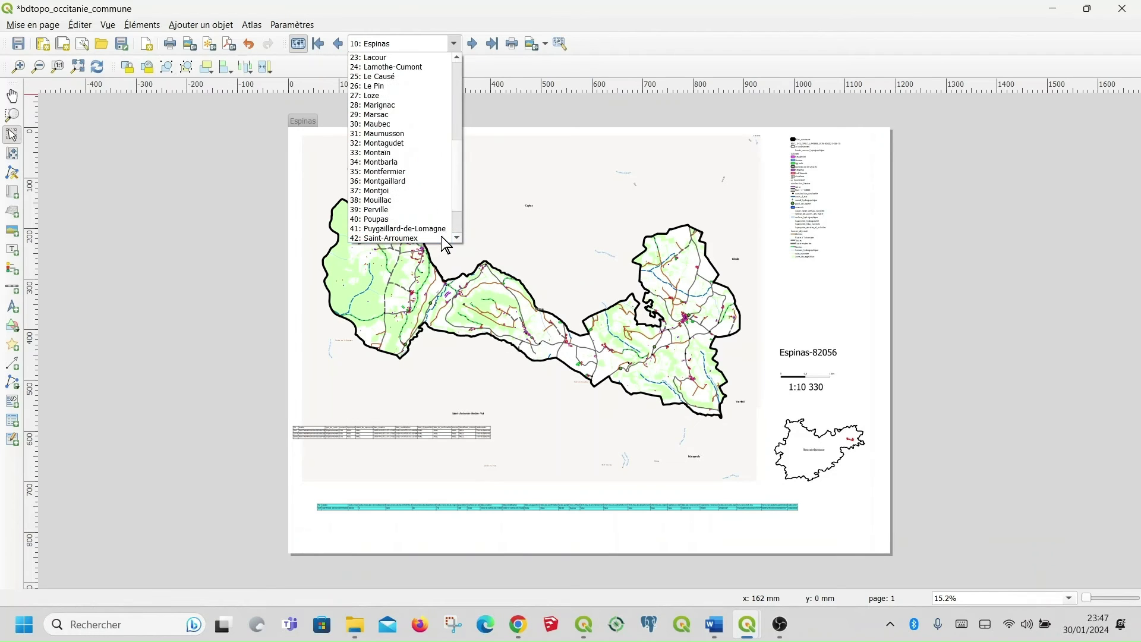
scroll(443, 224, "up", 2)
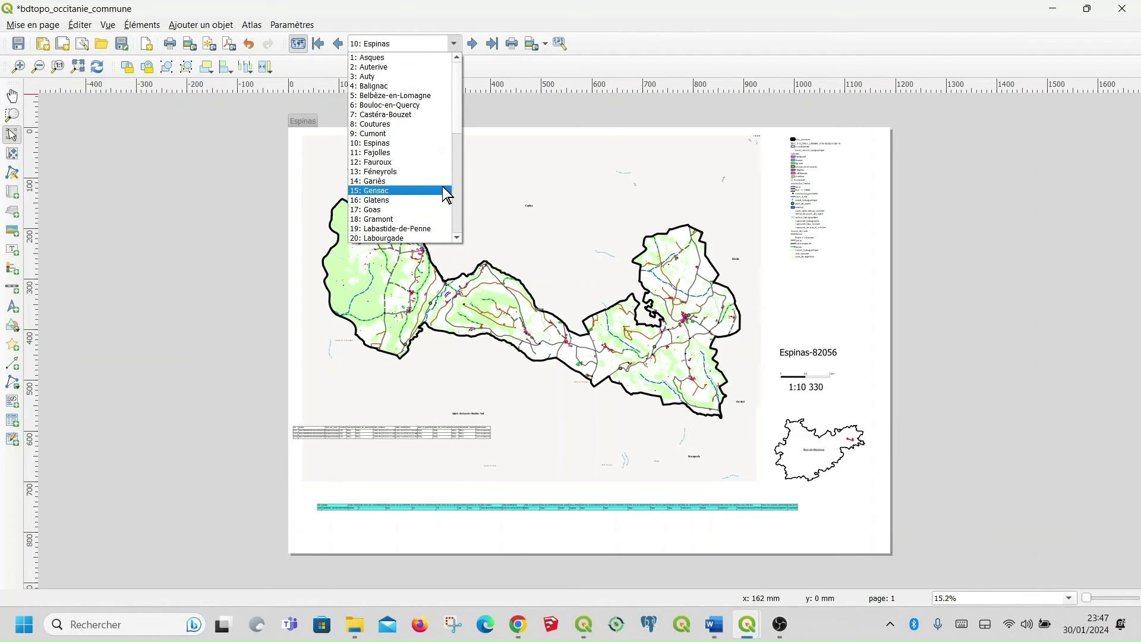
left_click(252, 25)
left_click(340, 197)
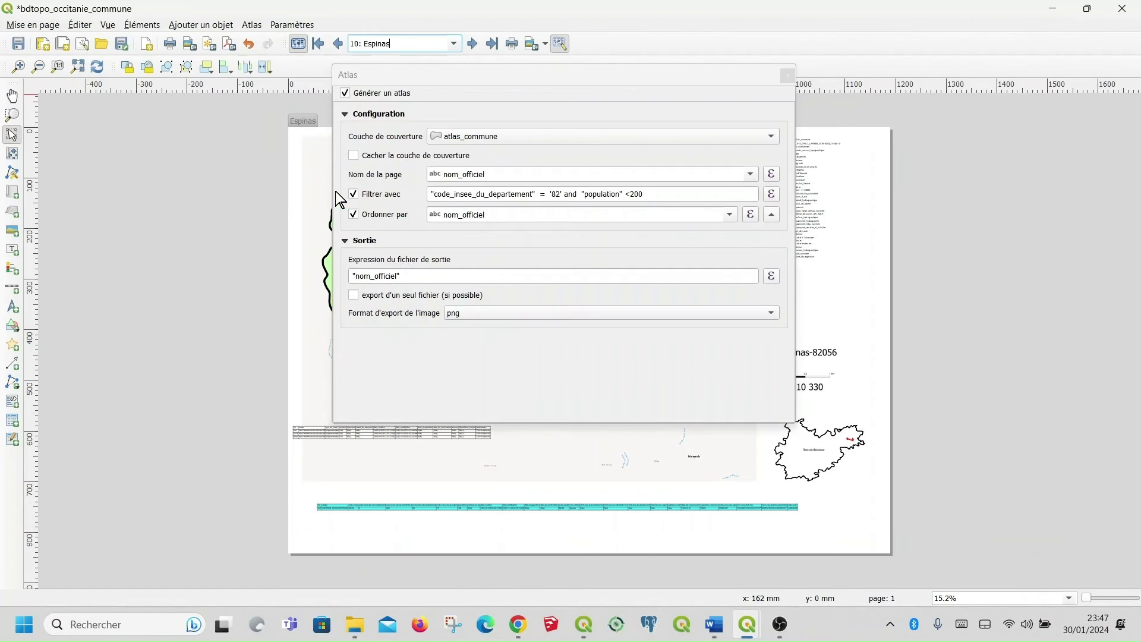
left_click(633, 192)
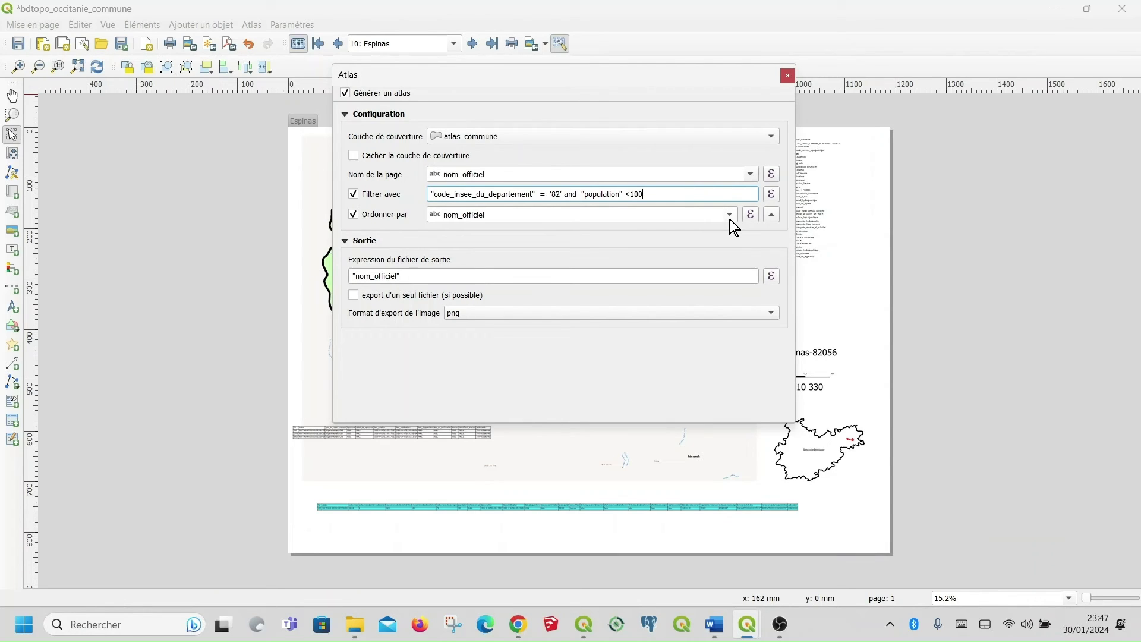
left_click(788, 76)
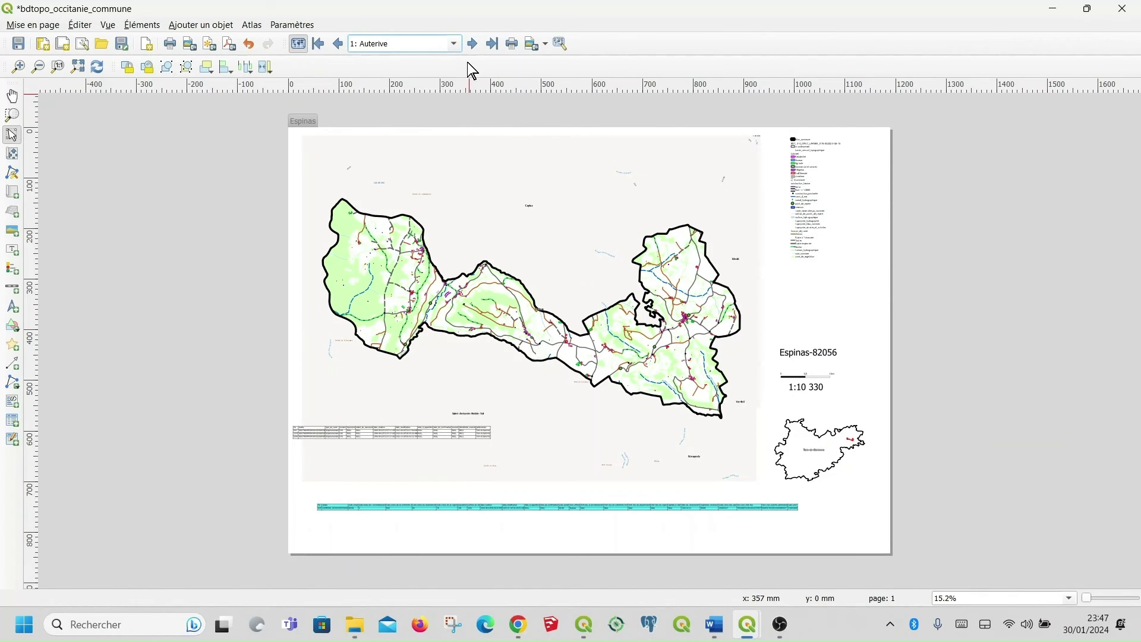
Preview the filtered atlas pages from Auterive through Balignac to Glatens.
left_click(455, 44)
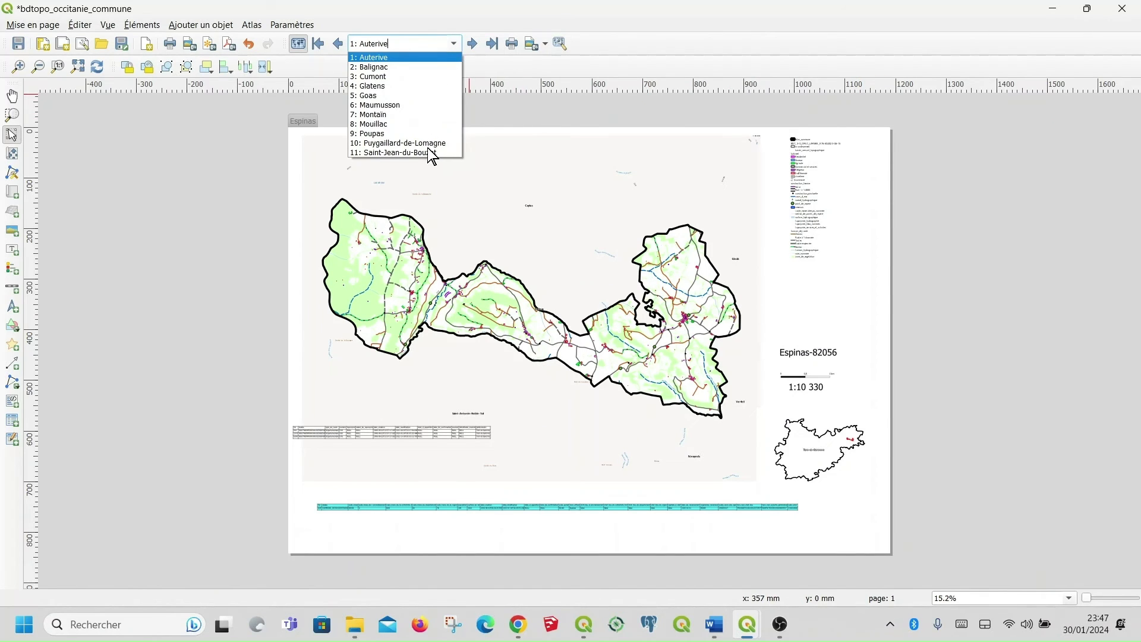
left_click(382, 76)
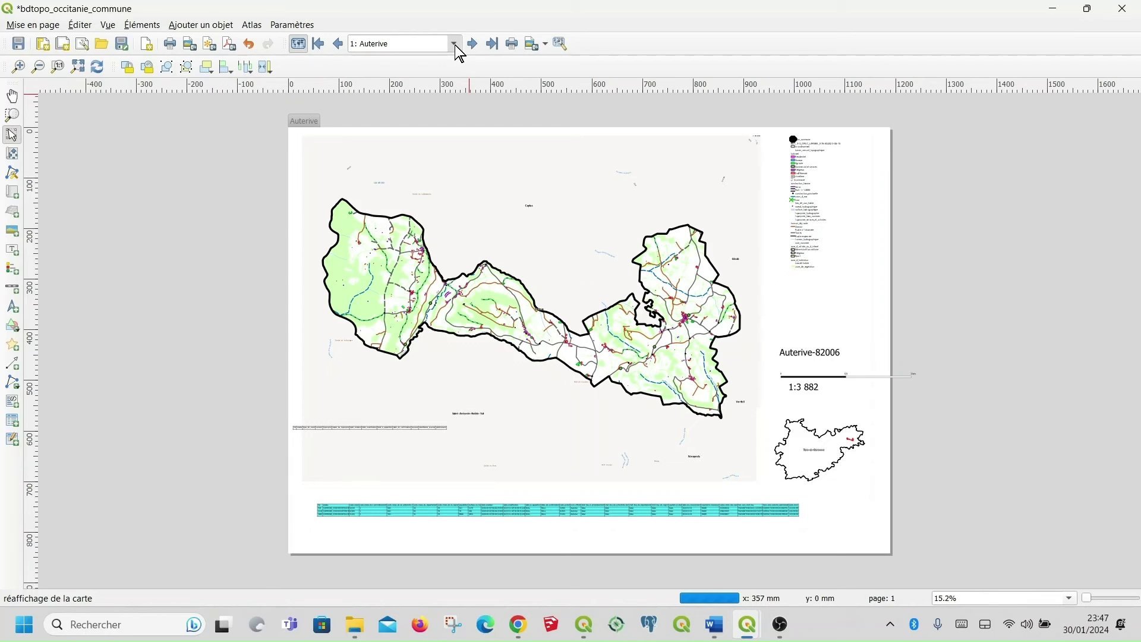
scroll(457, 47, "down", 1)
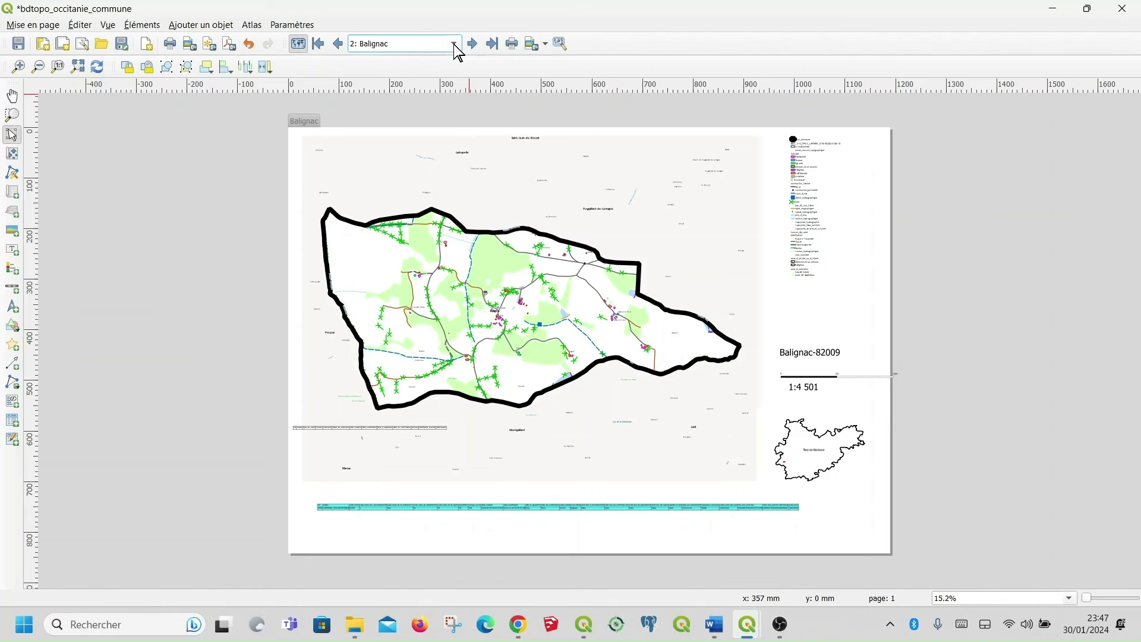
left_click(455, 45)
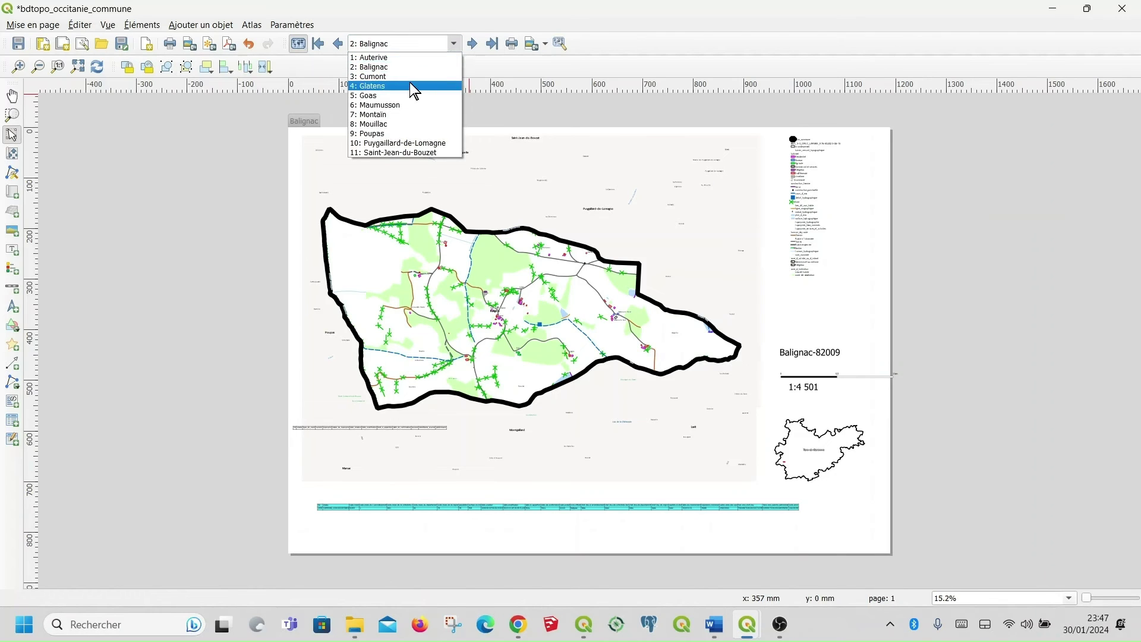
key("Escape")
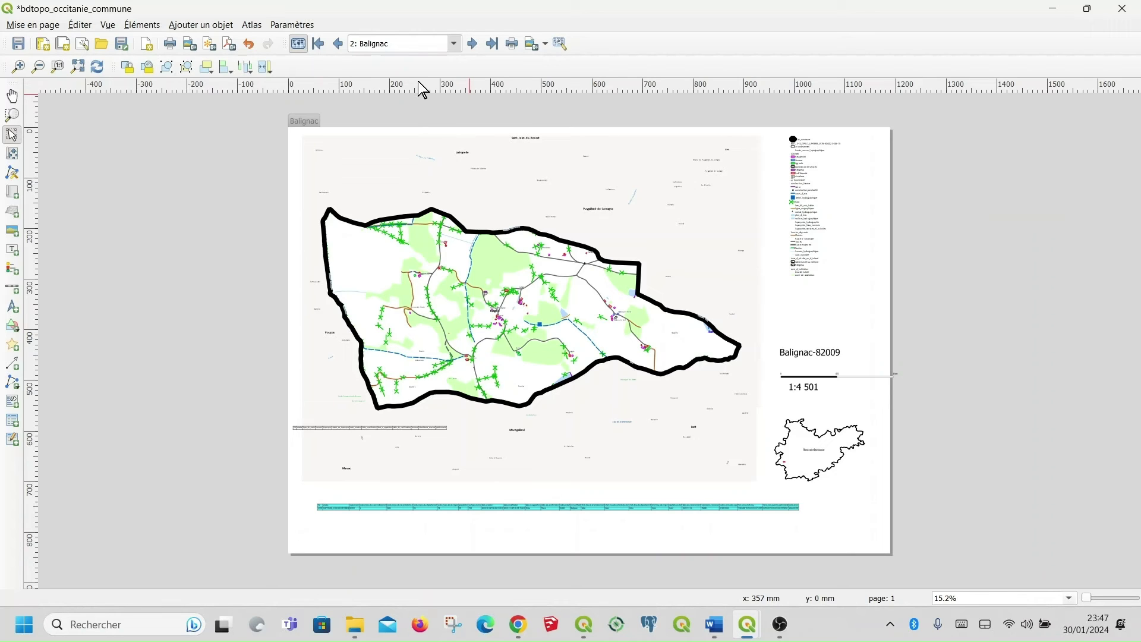
key("Down")
key("Down")
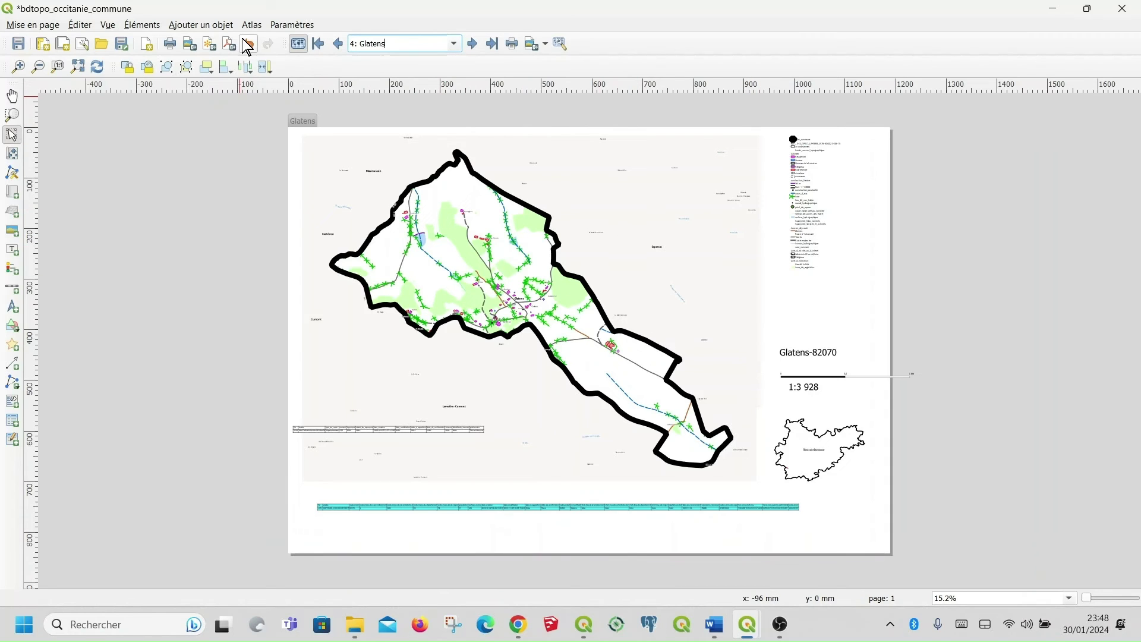
Export the filtered atlas as GeoPDF files into the Téléchargements folder, keeping the georeferencing information and all layers included.
left_click(254, 26)
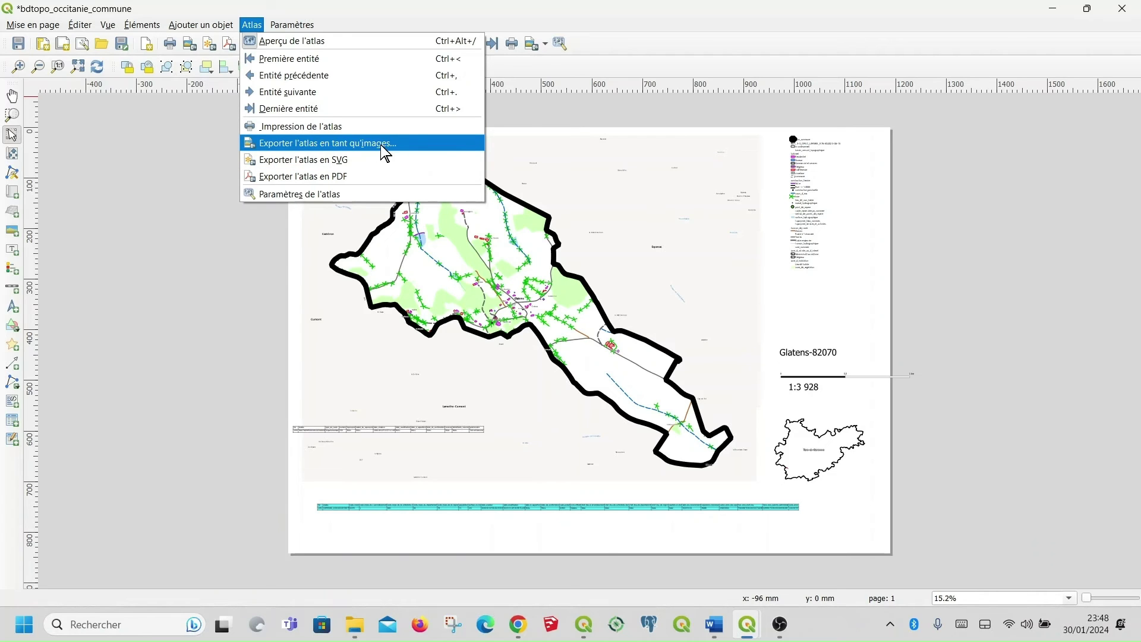
left_click(353, 177)
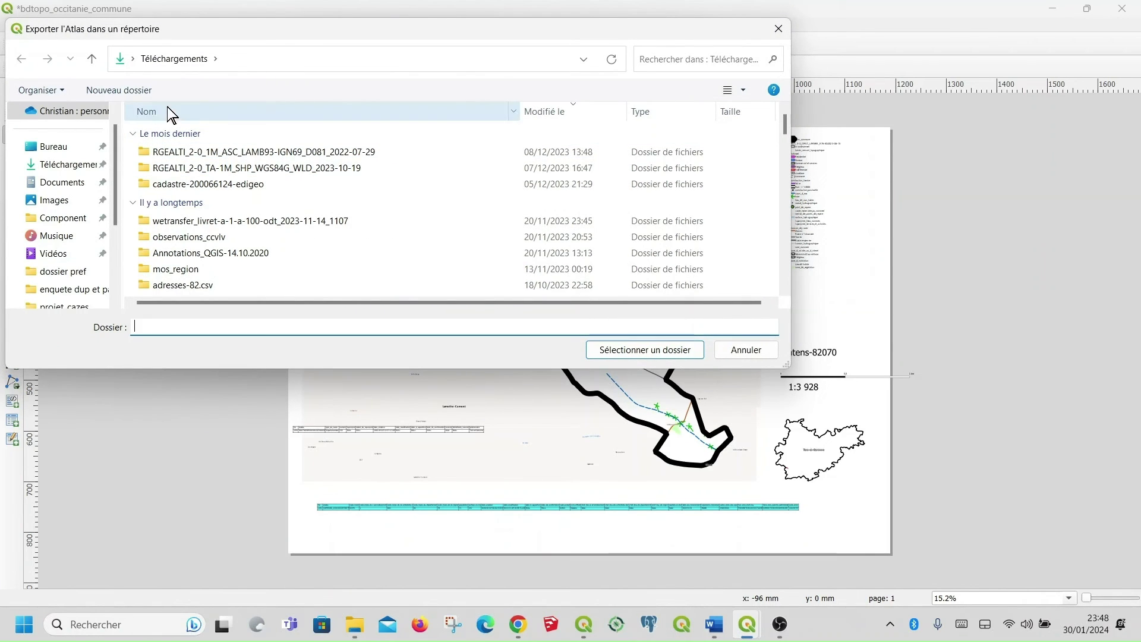
left_click(52, 169)
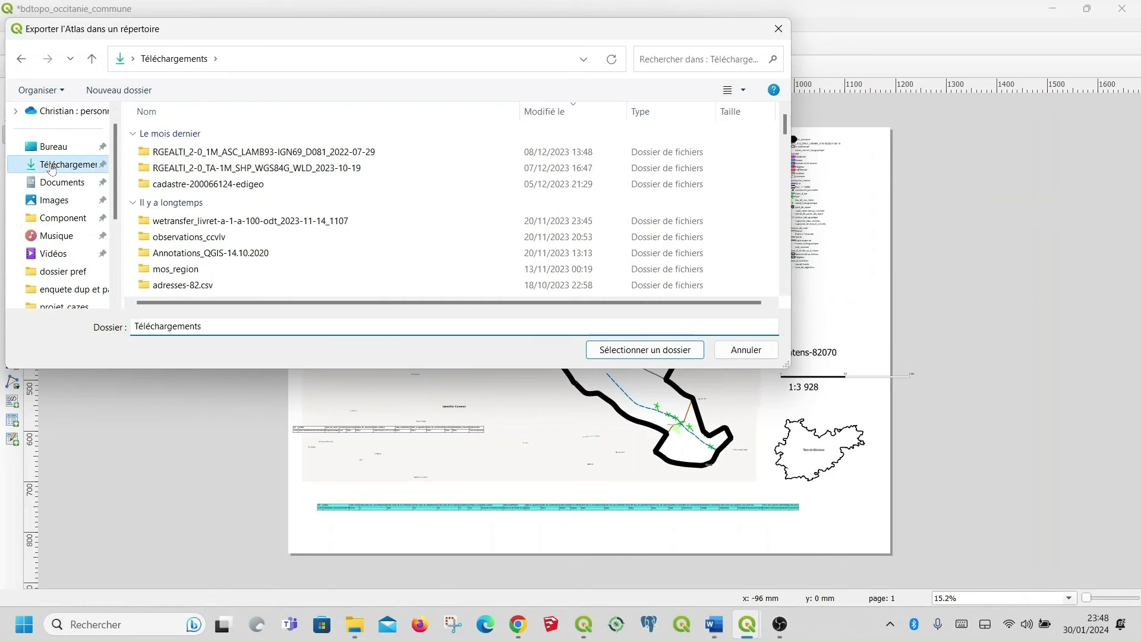
left_click(679, 355)
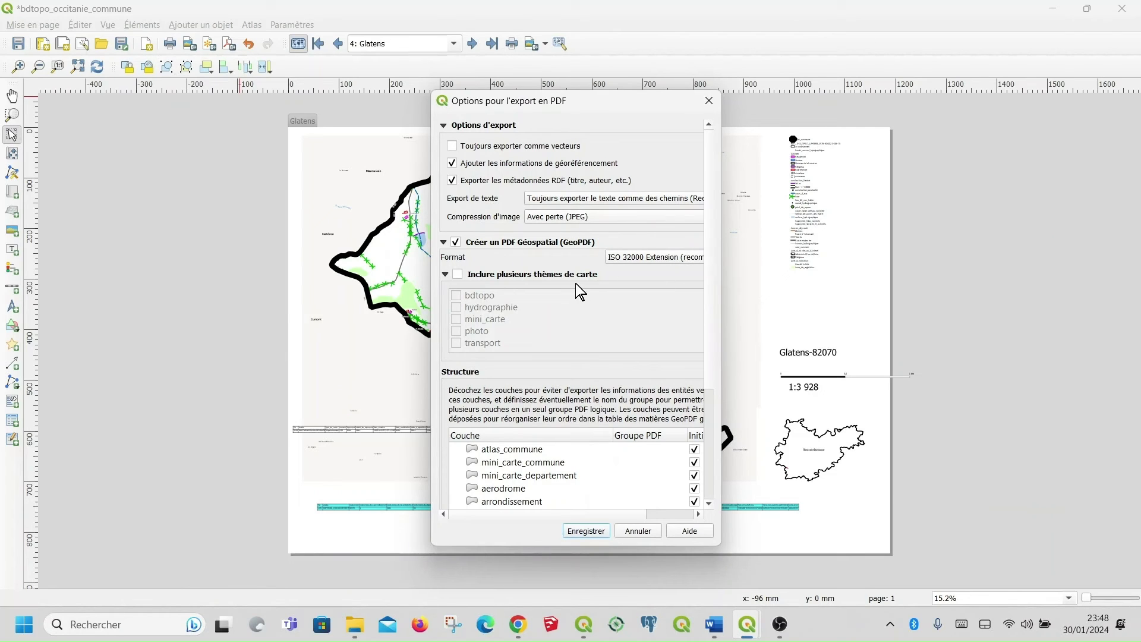
scroll(575, 316, "down", 10)
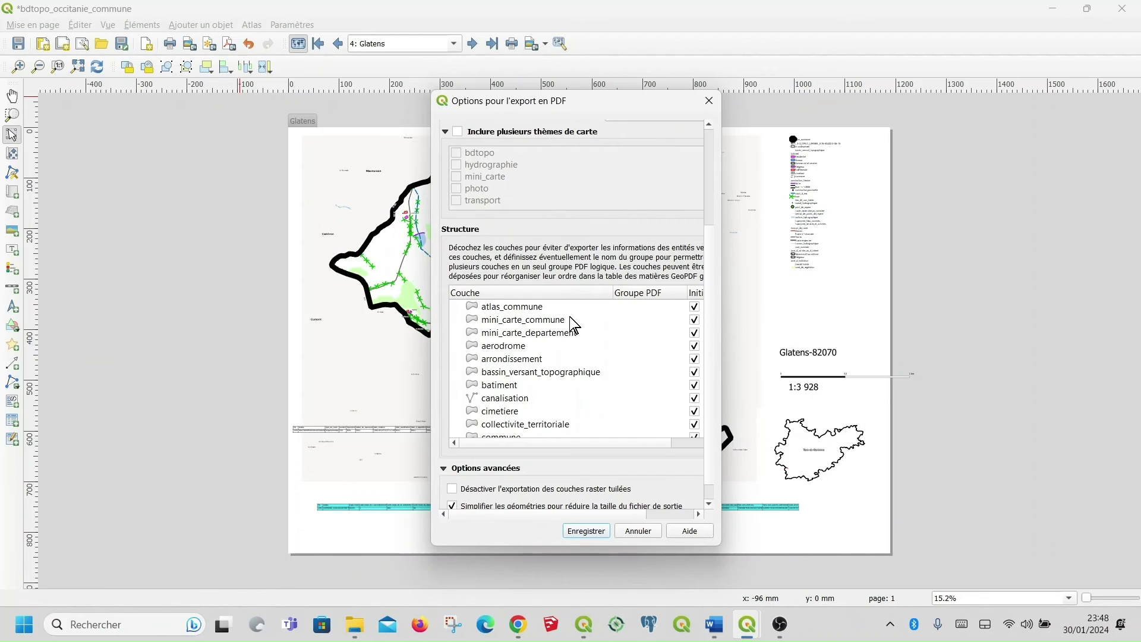
scroll(578, 342, "down", 14)
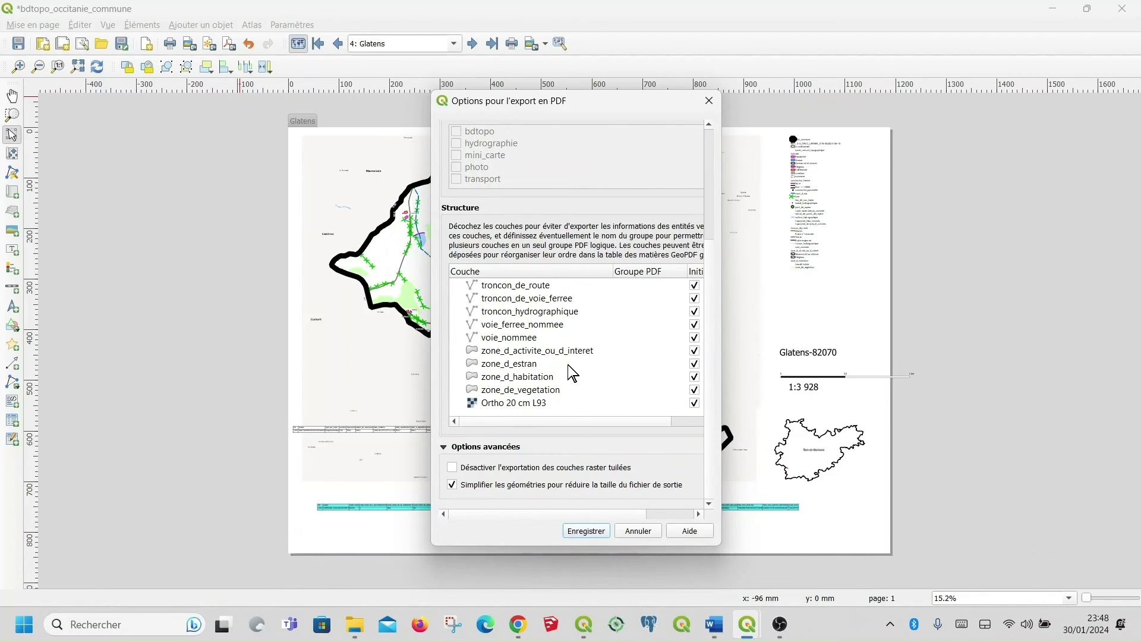
scroll(573, 372, "up", 6)
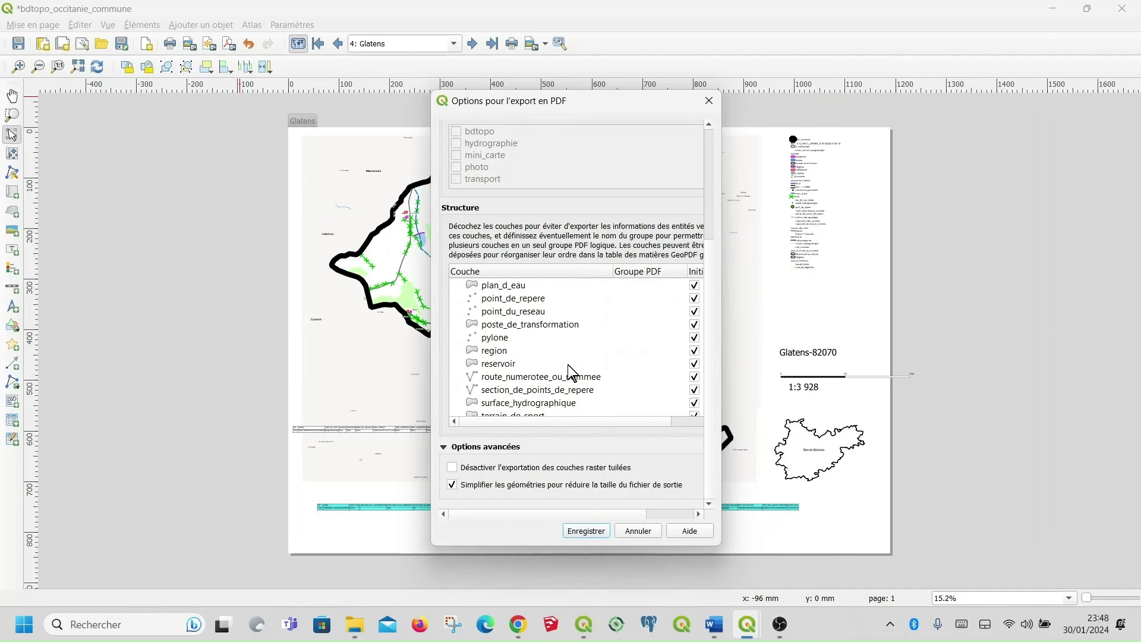
scroll(572, 373, "up", 1)
scroll(573, 372, "down", 2)
scroll(569, 371, "up", 1)
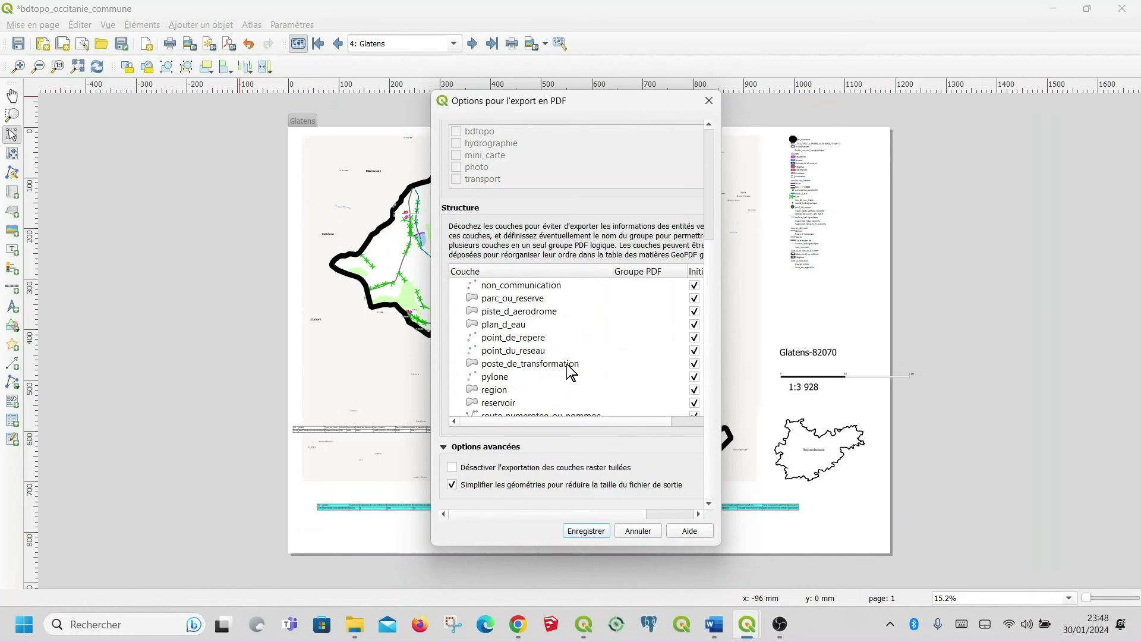
left_click(594, 531)
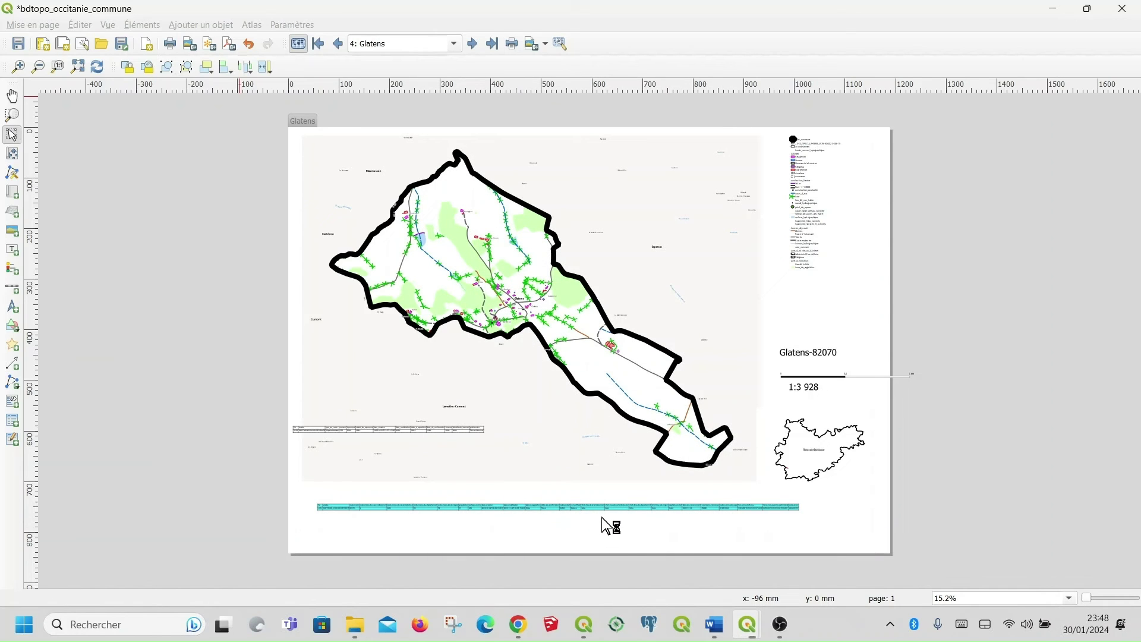
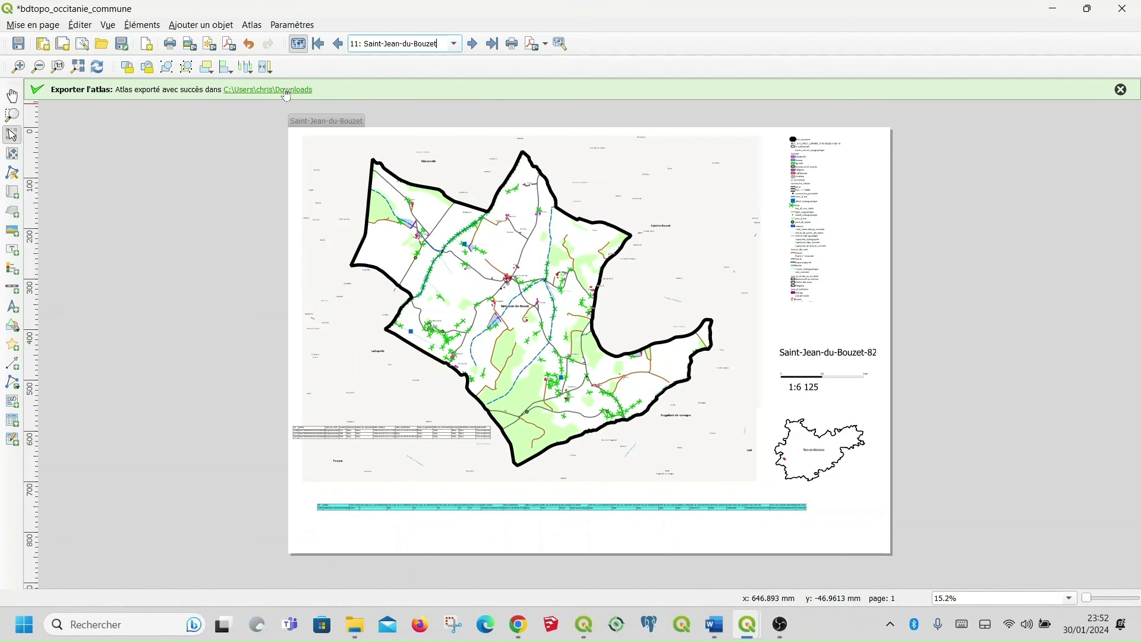
Go to the atlas export folder and check Espinas.pdf and Auterive.pdf in Acrobat, closing each one.
left_click(285, 90)
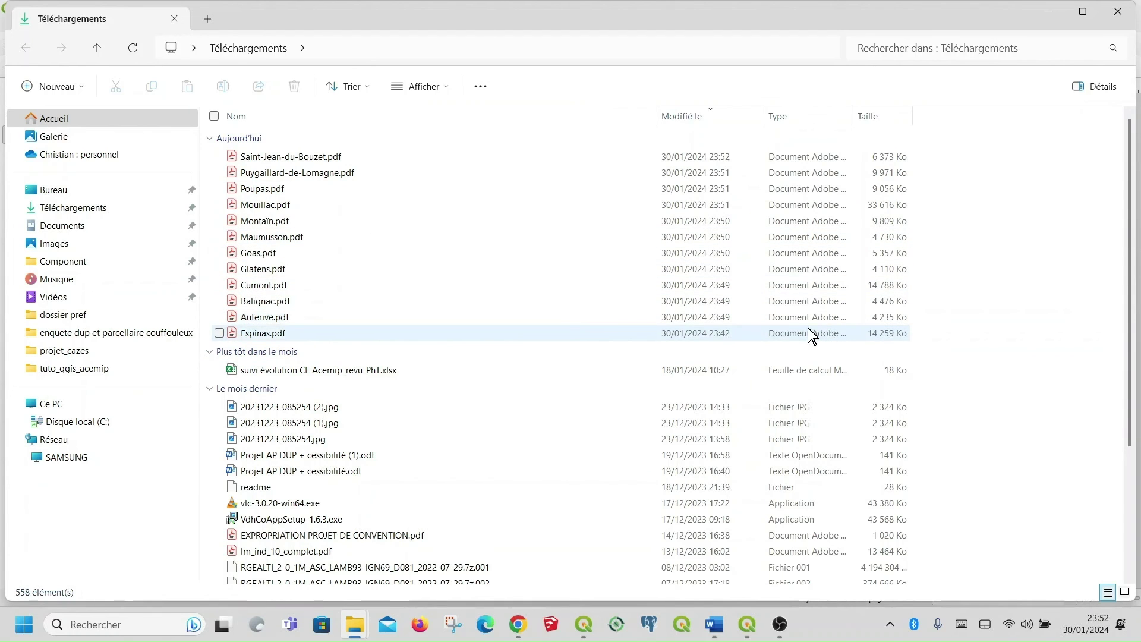
double_click(271, 334)
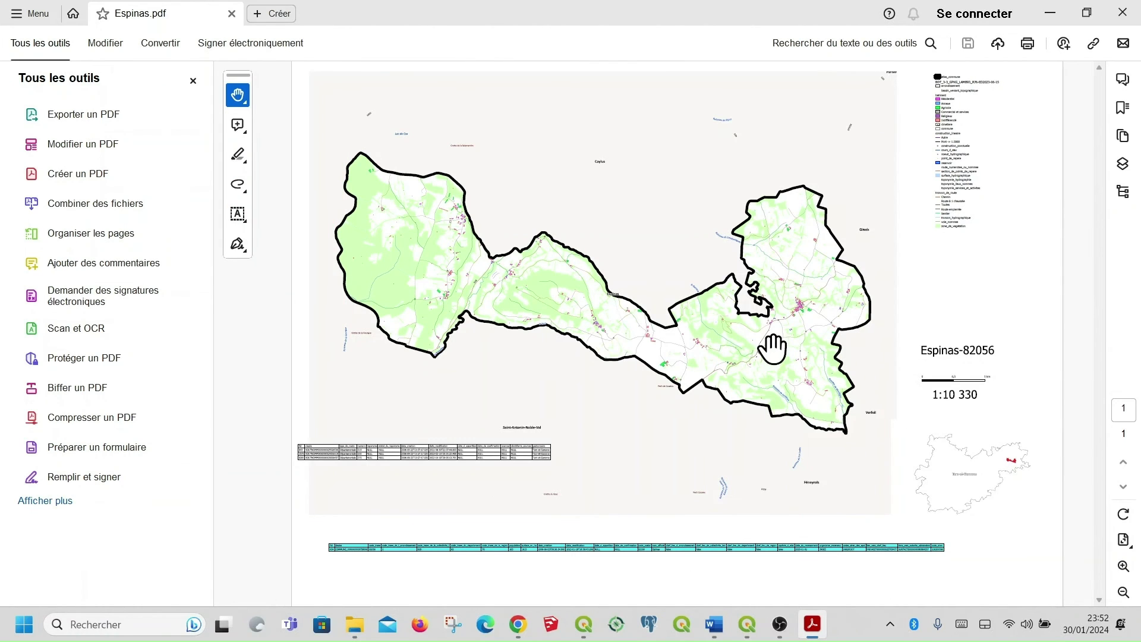
left_click(1136, 11)
double_click(265, 317)
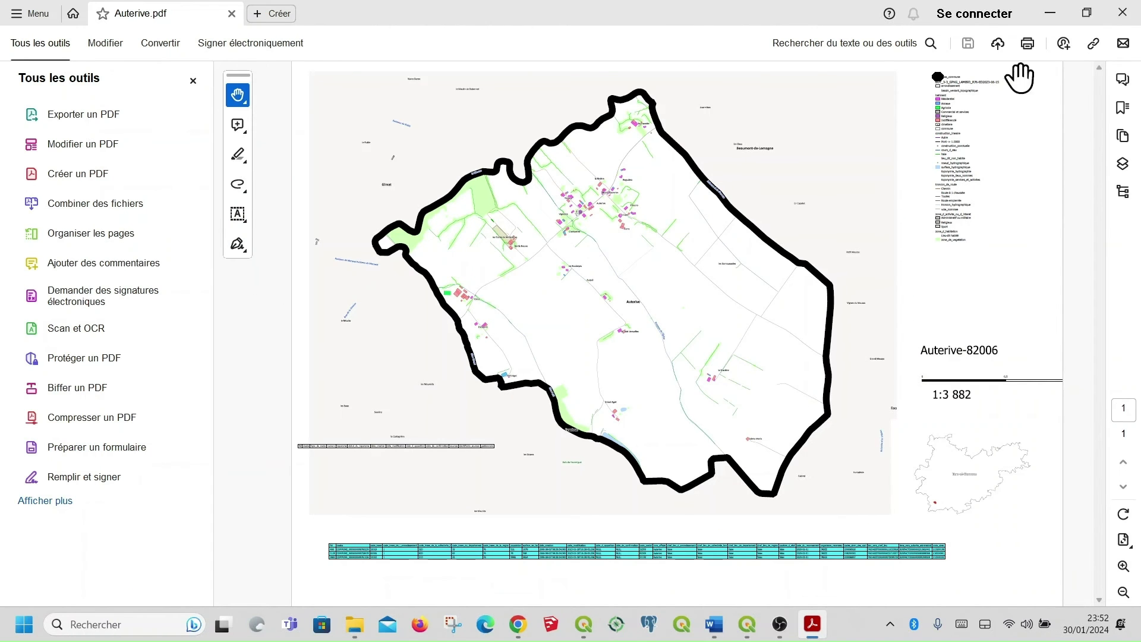
left_click(1127, 15)
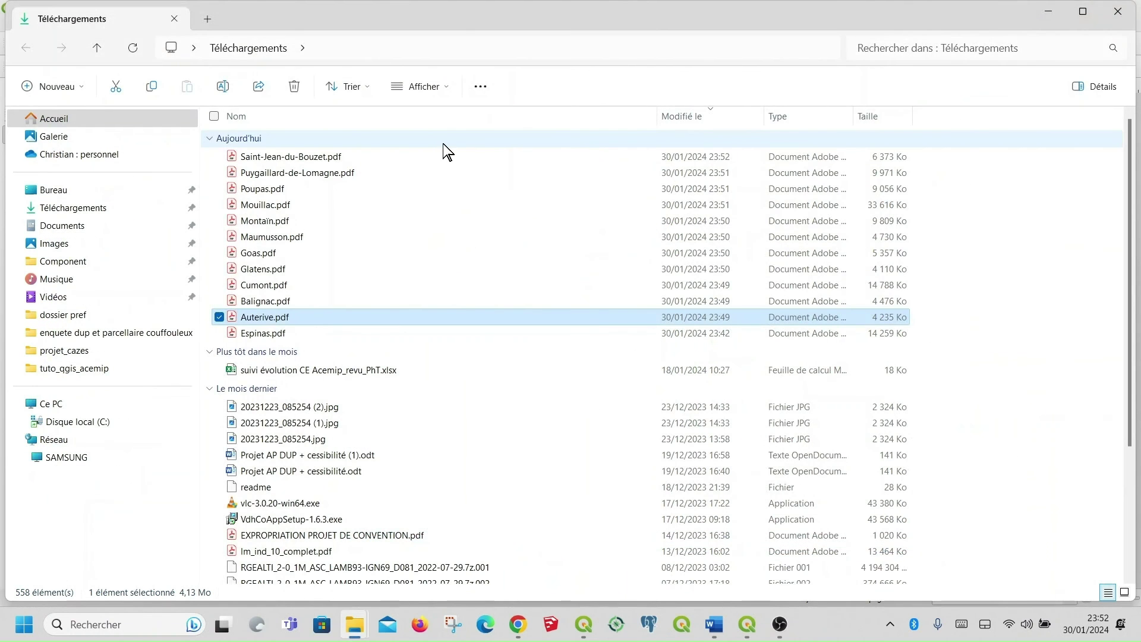
Check the exported Saint-Jean-du-Bouzet.pdf, Puygaillard-de-Lomagne.pdf and Poupas.pdf one after another.
double_click(339, 156)
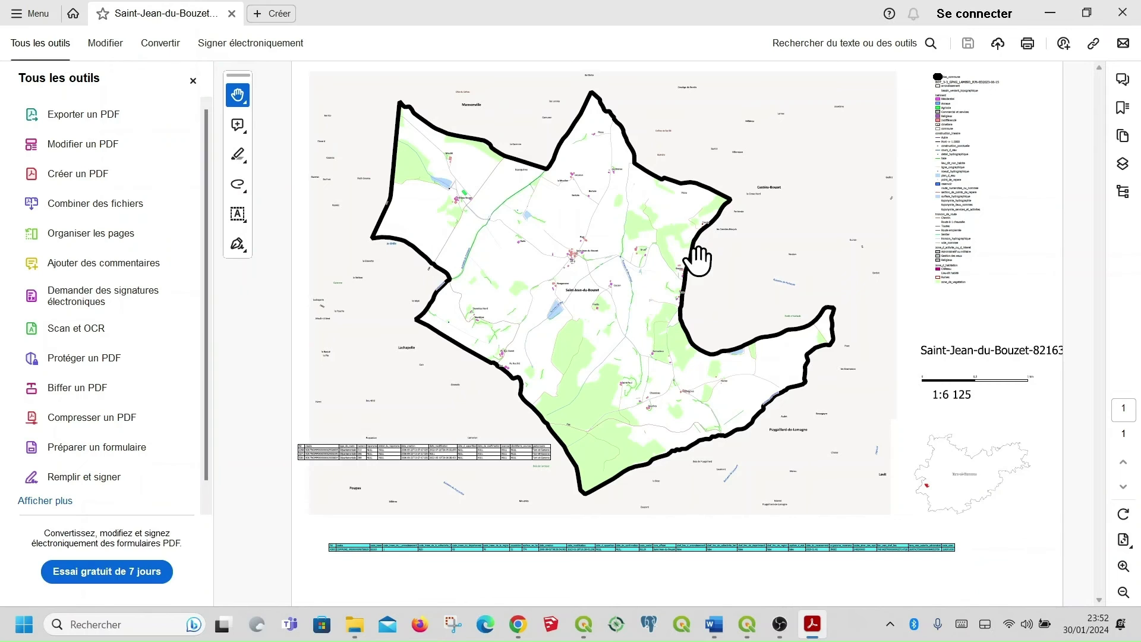
left_click(1123, 13)
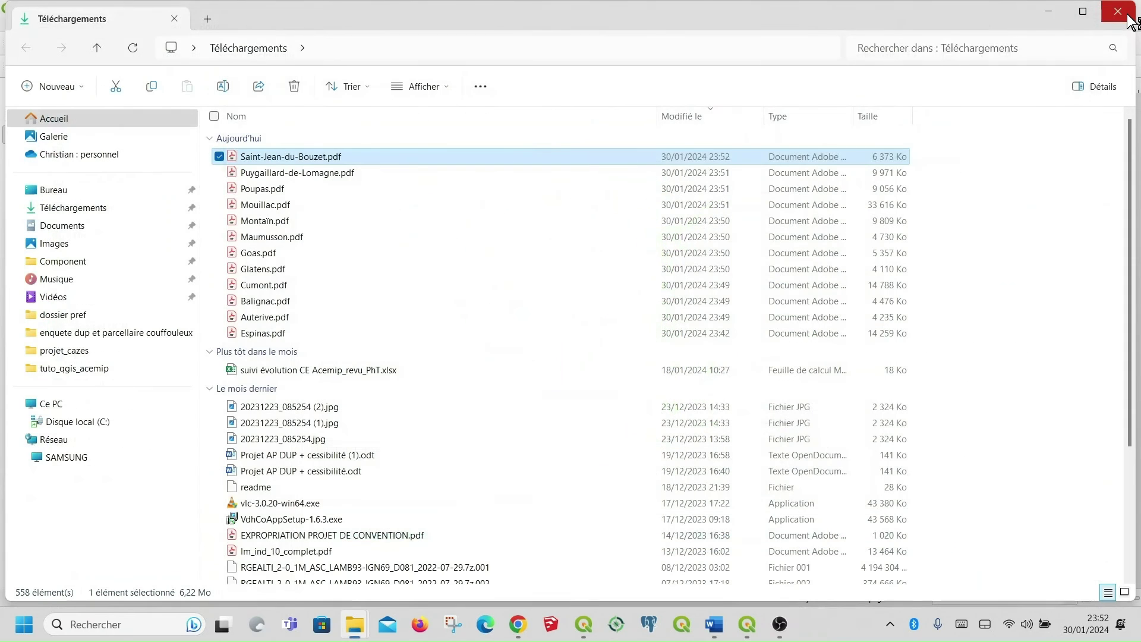
double_click(367, 174)
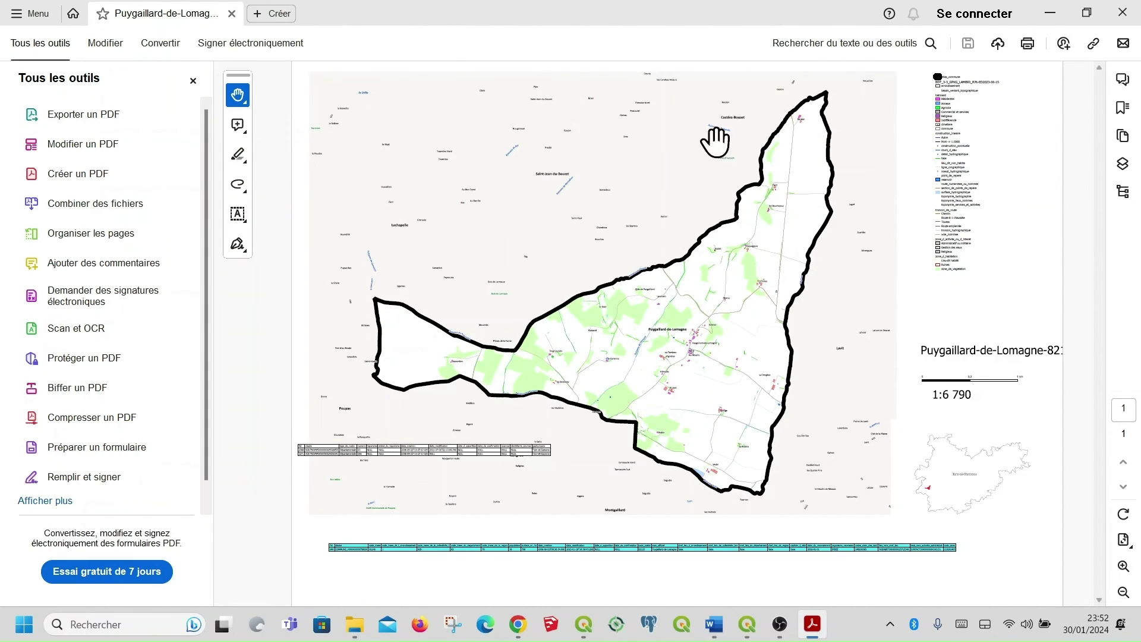
left_click(1124, 13)
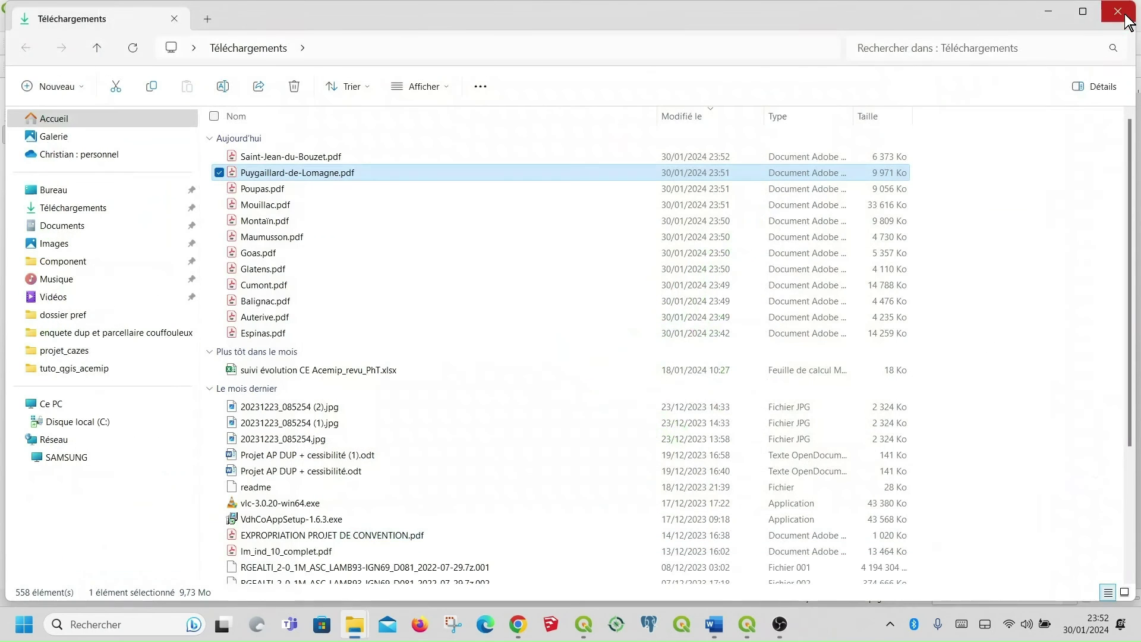
left_click(293, 188)
double_click(293, 188)
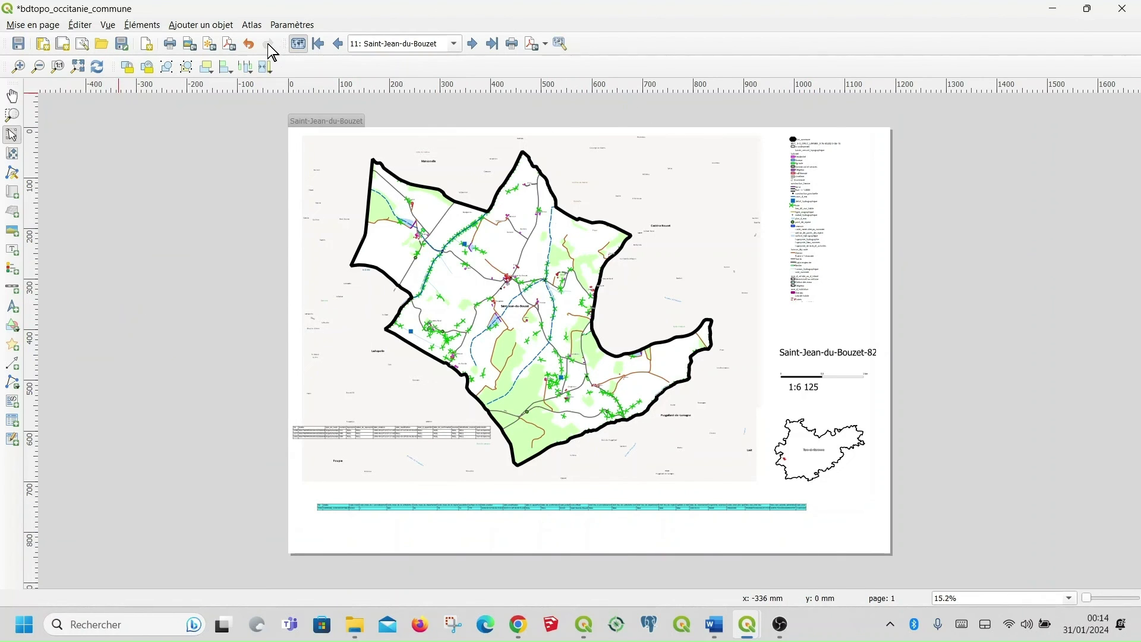
Export the current Saint-Jean-du-Bouzet layout page as a GeoPDF, overwriting Saint-Jean-du-Bouzet.pdf in Téléchargements.
left_click(230, 44)
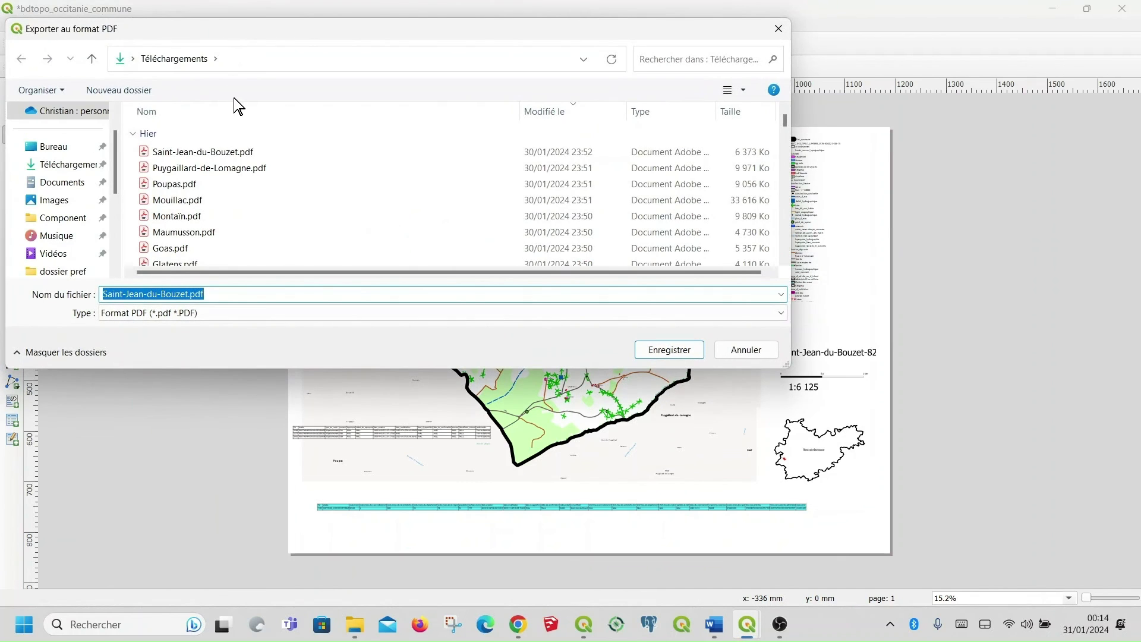
left_click(666, 355)
left_click(612, 315)
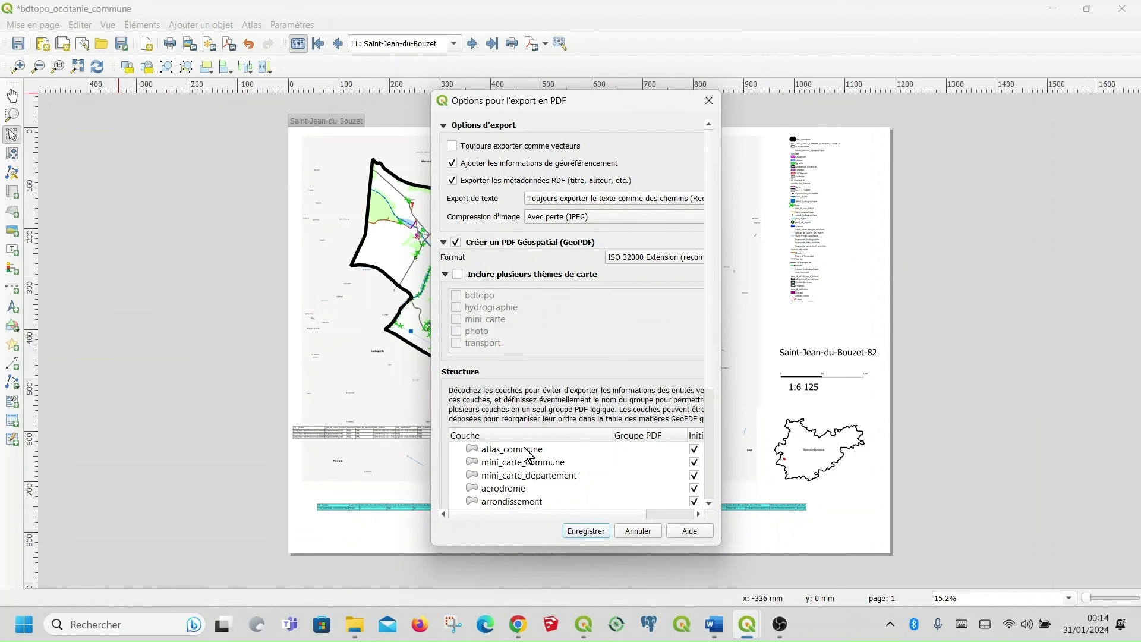
left_click(581, 534)
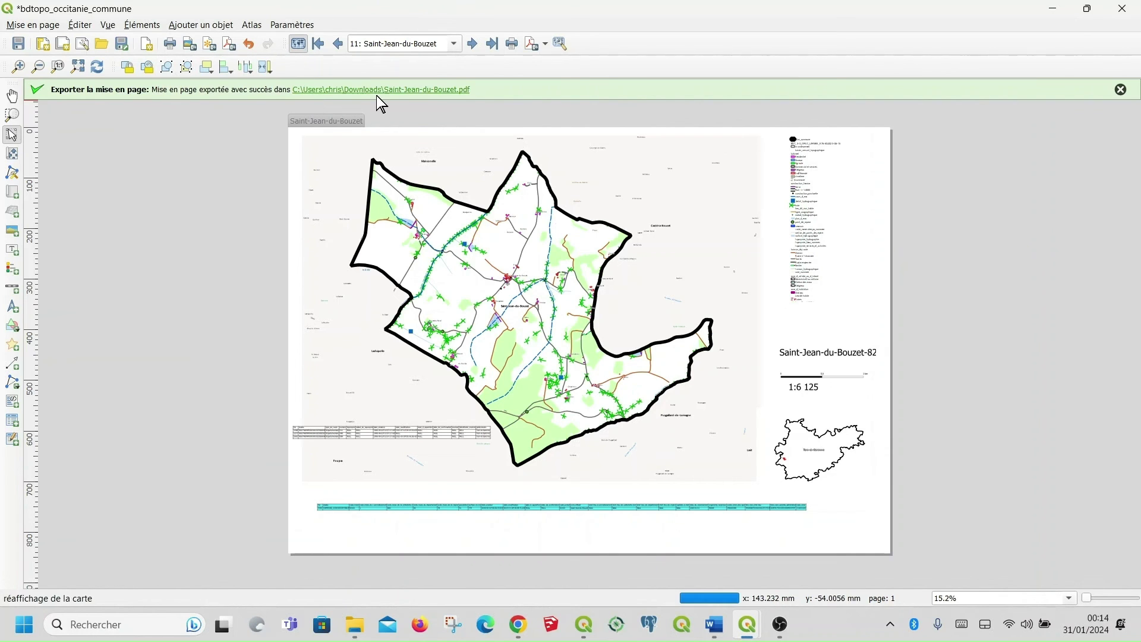
Open the newly exported Saint-Jean-du-Bouzet.pdf in Acrobat from its export folder.
left_click(380, 91)
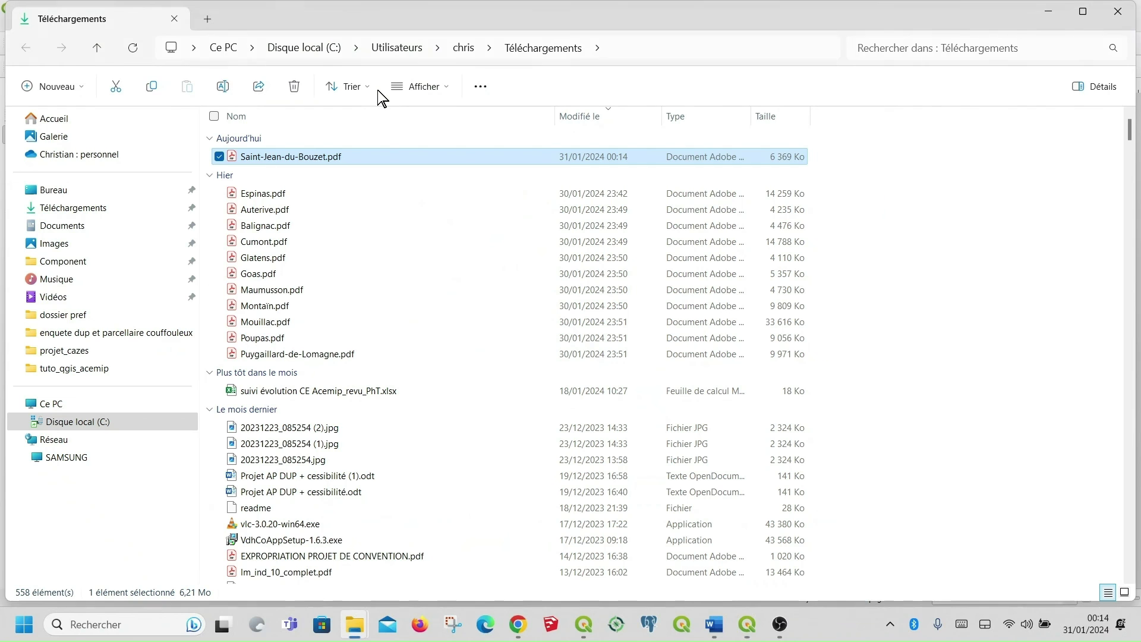
double_click(318, 160)
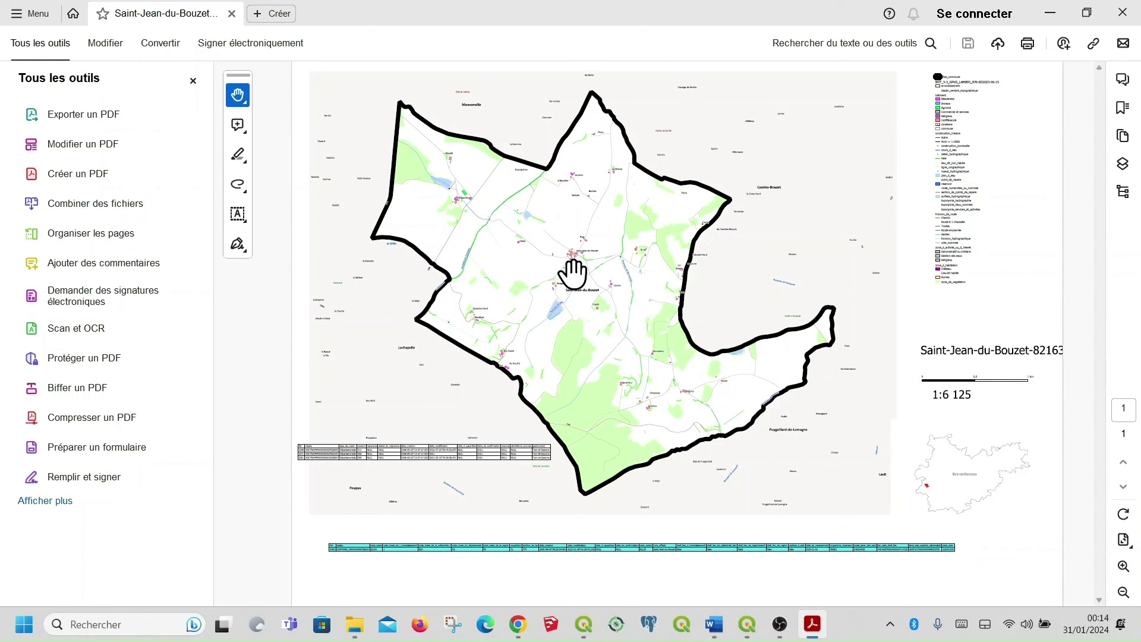
scroll(62, 270, "down", 1)
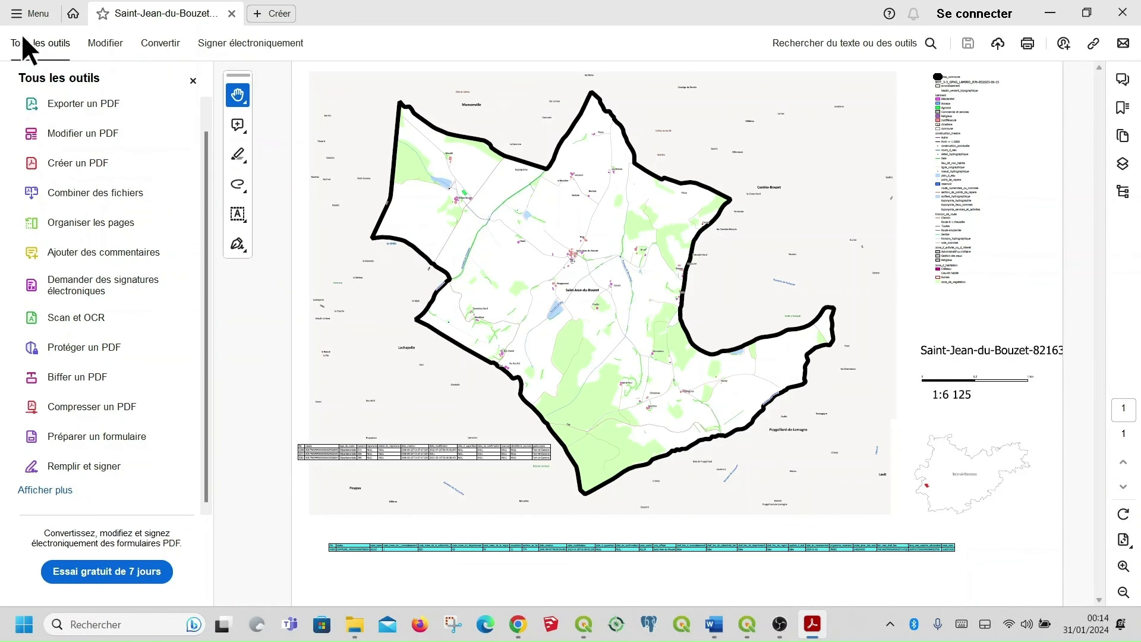
Confirm Mètres as the default distance unit in Acrobat's geographic measurement preferences.
left_click(14, 17)
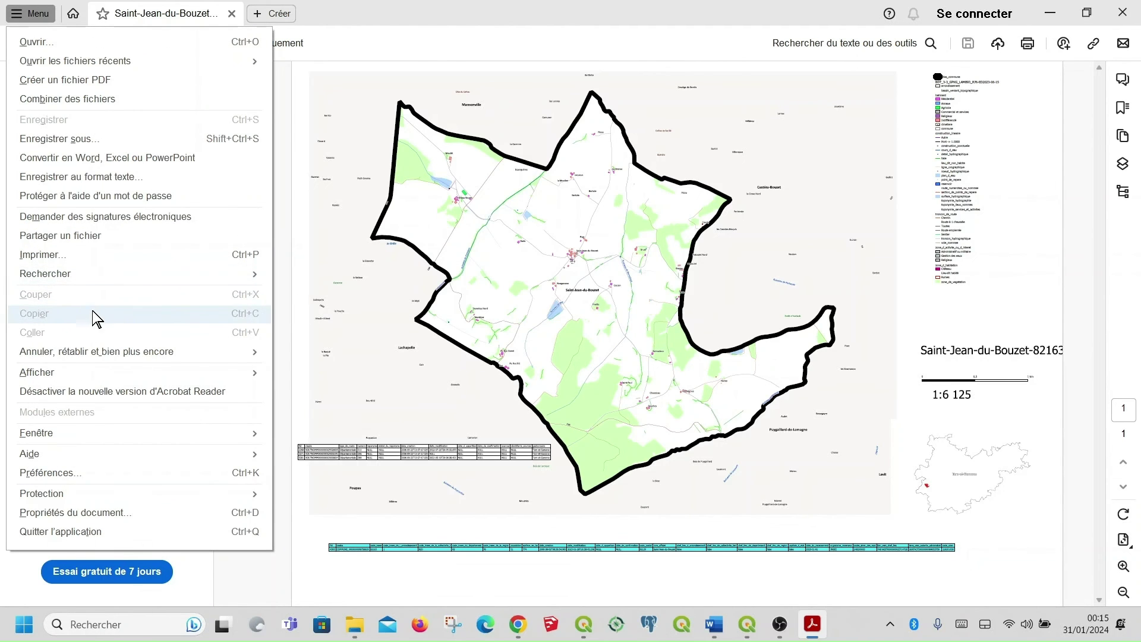
left_click(58, 473)
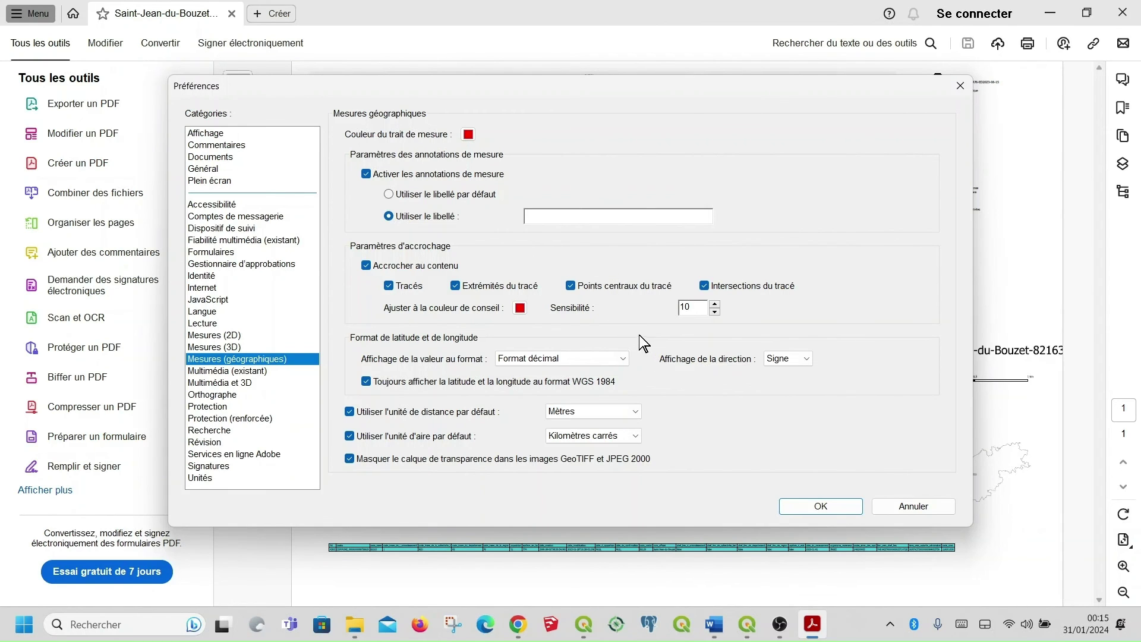
left_click(635, 412)
left_click(634, 412)
left_click(634, 413)
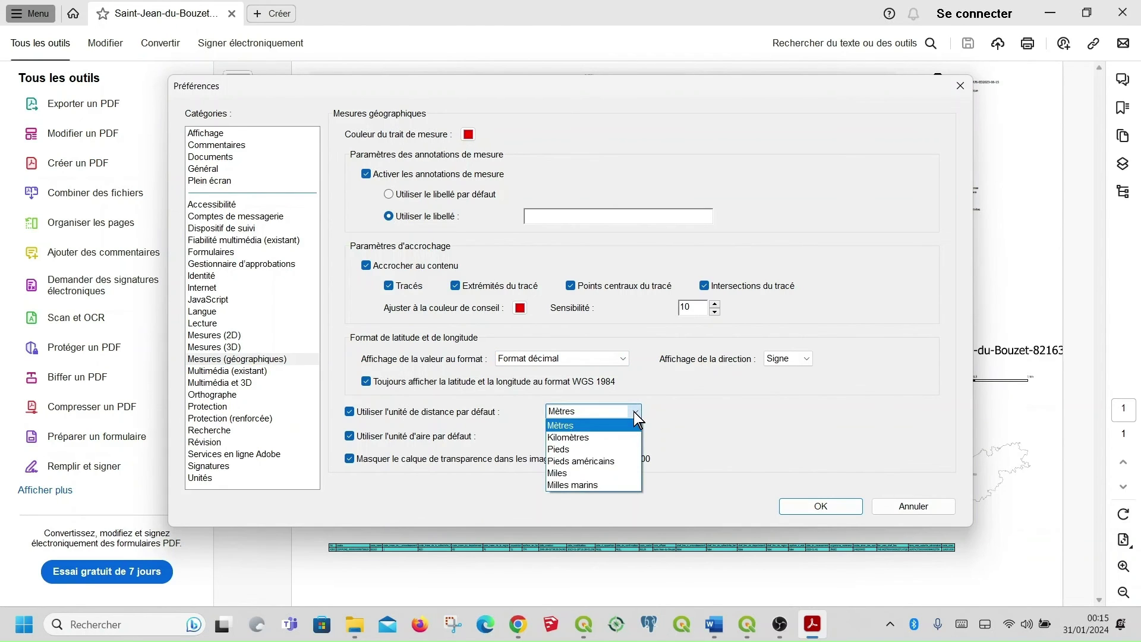
left_click(635, 413)
left_click(634, 413)
left_click(634, 413)
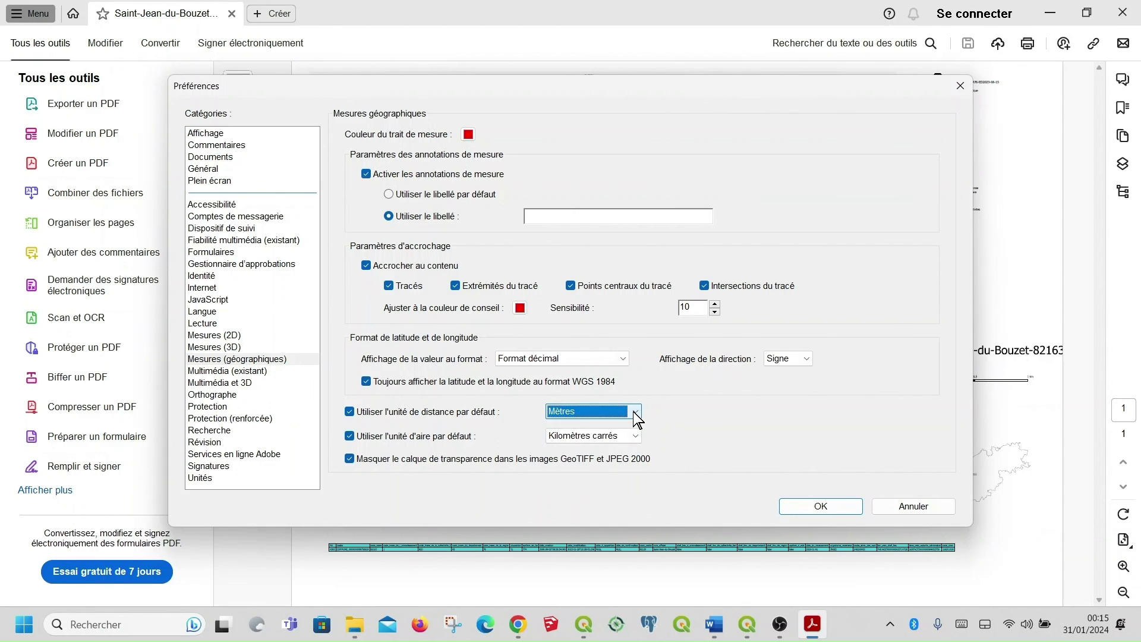
left_click(790, 507)
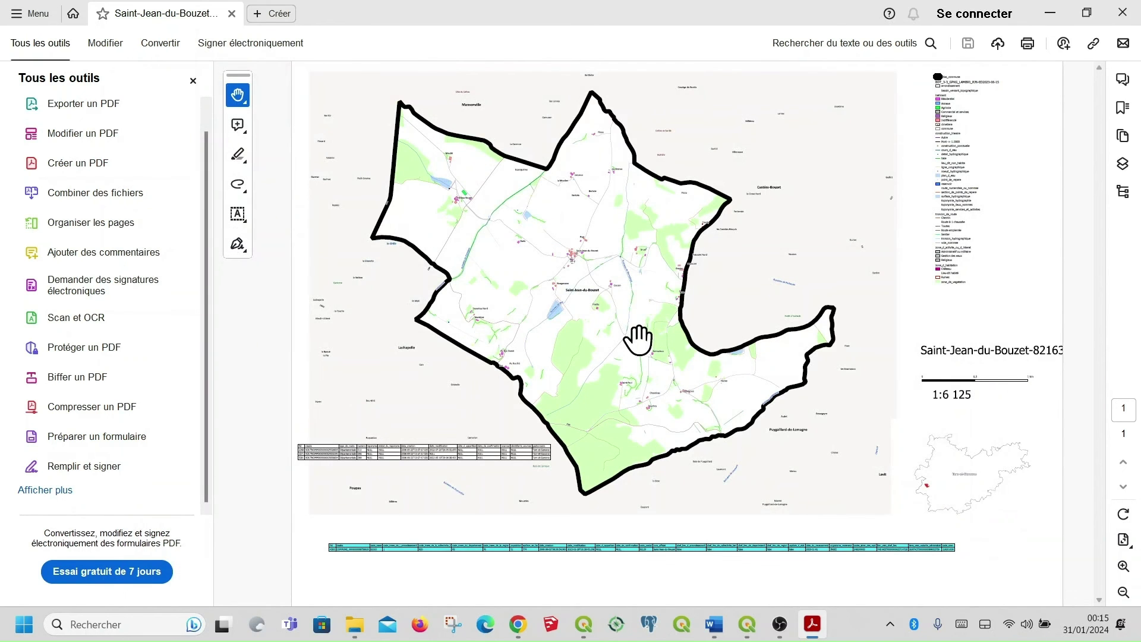
Activate the measuring tool of the object measurement tools for the Saint-Jean-du-Bouzet village centre on the map.
right_click(424, 265)
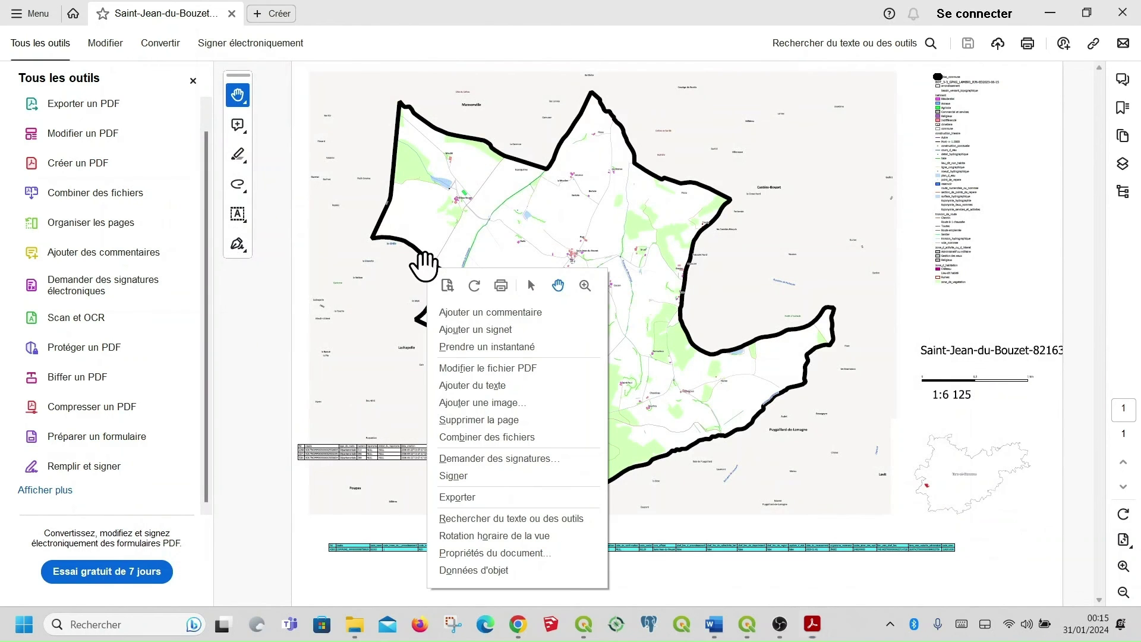
left_click(585, 285)
left_click_drag(553, 241, 619, 276)
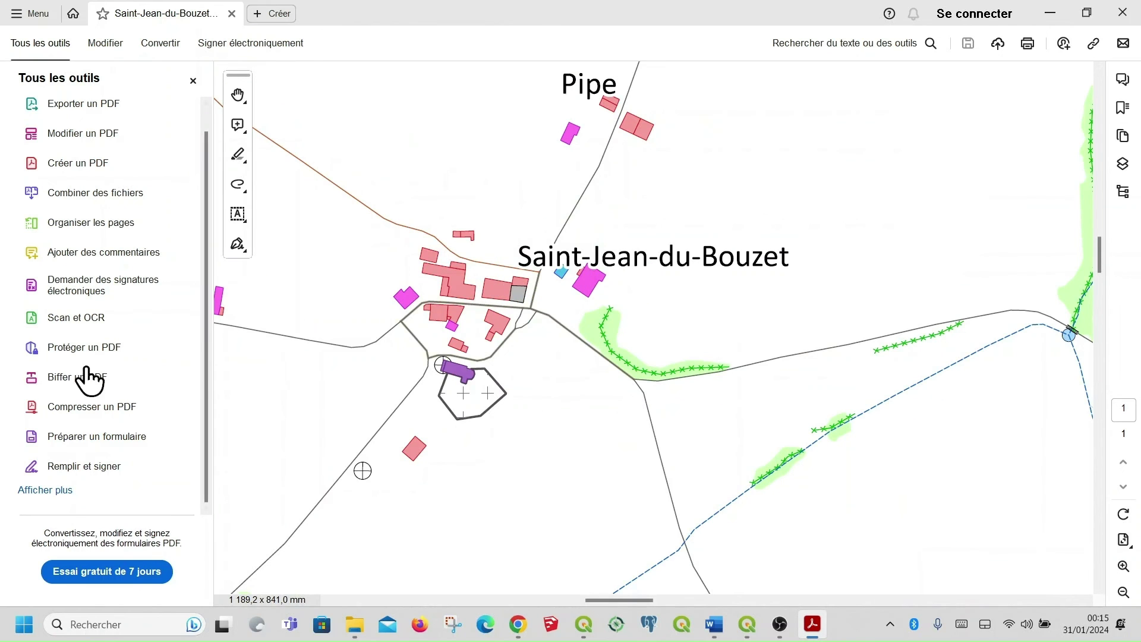
left_click(60, 488)
scroll(92, 440, "down", 3)
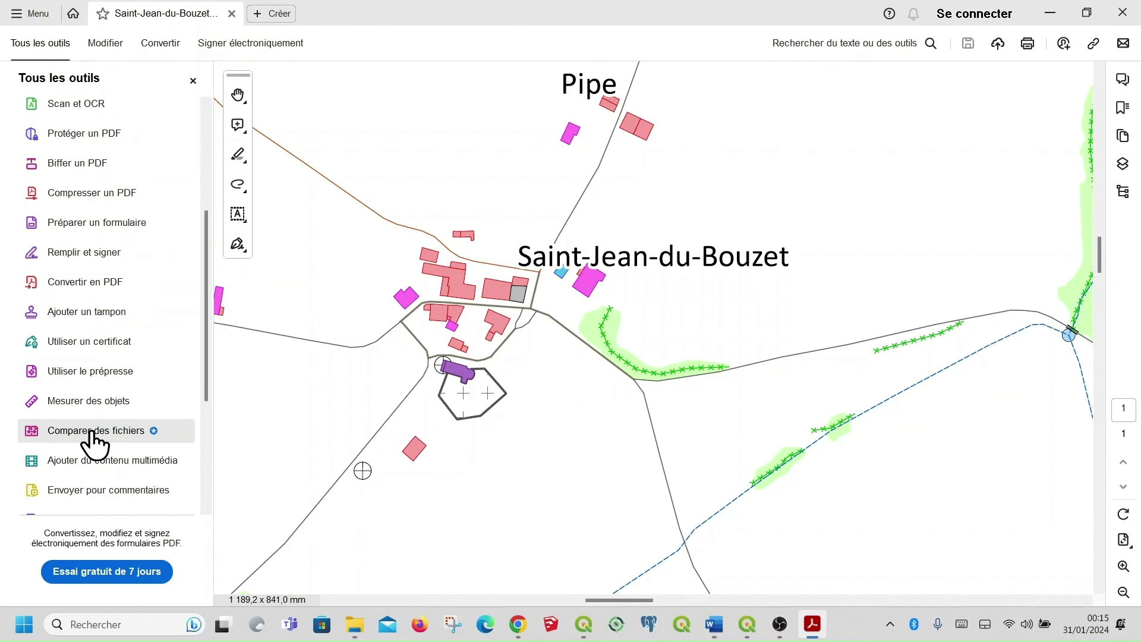
scroll(95, 443, "down", 4)
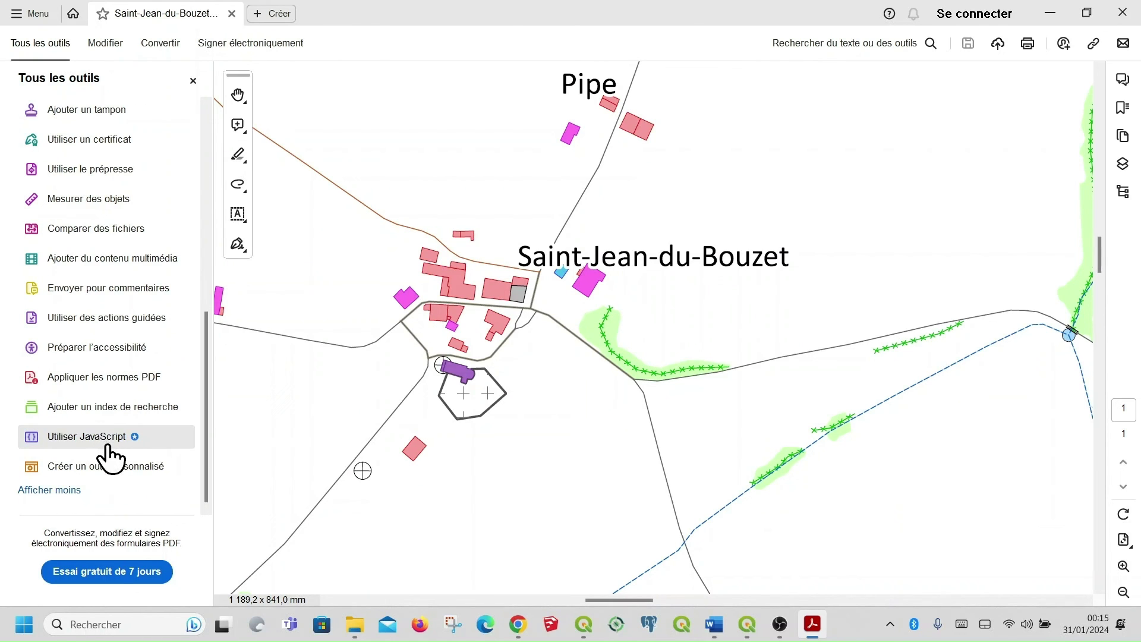
scroll(106, 452, "up", 3)
left_click(119, 274)
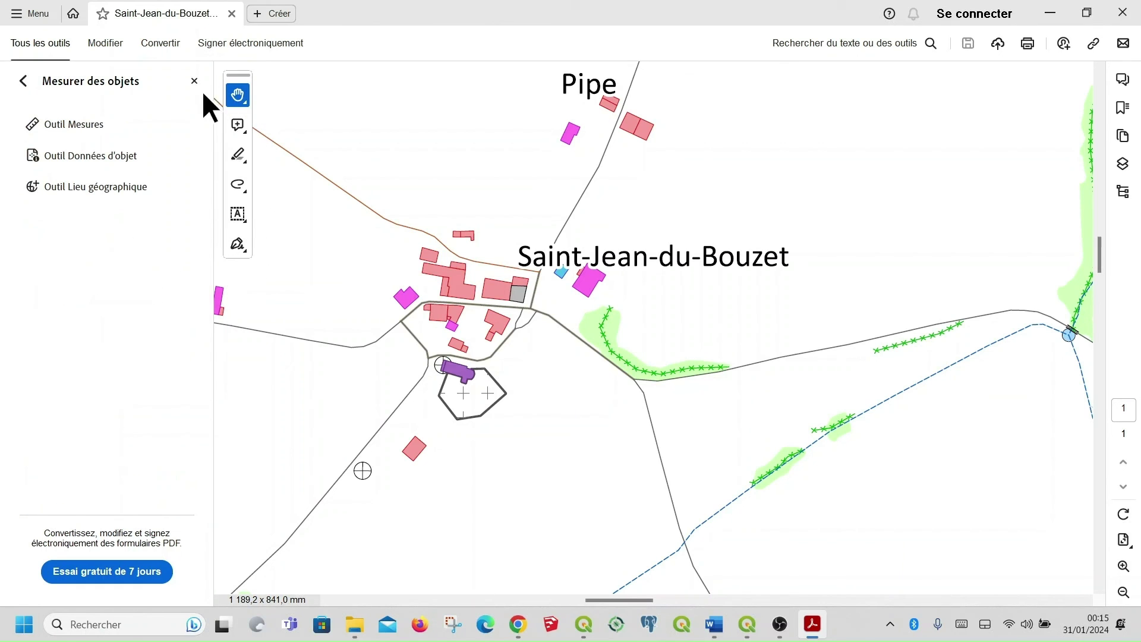
left_click(95, 122)
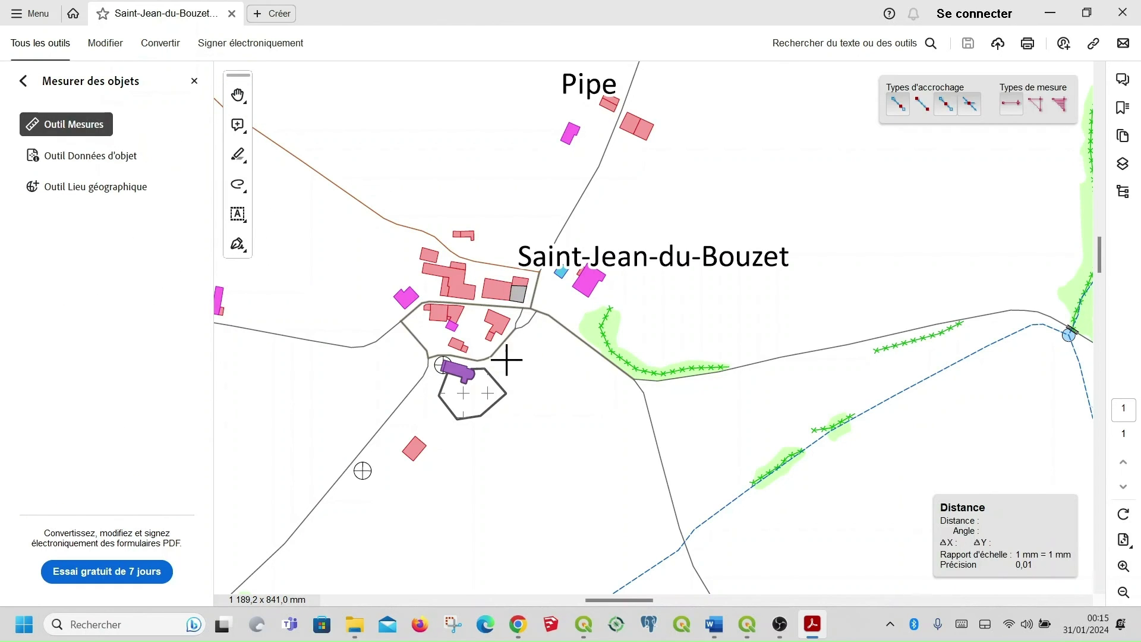
scroll(443, 366, "up", 1)
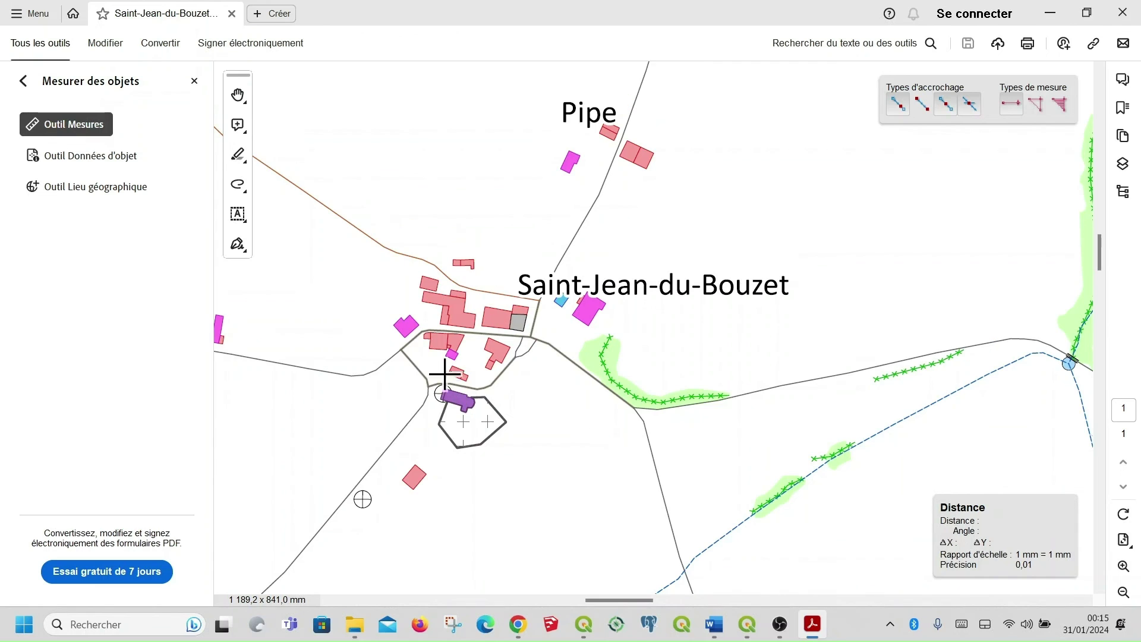
right_click(350, 370)
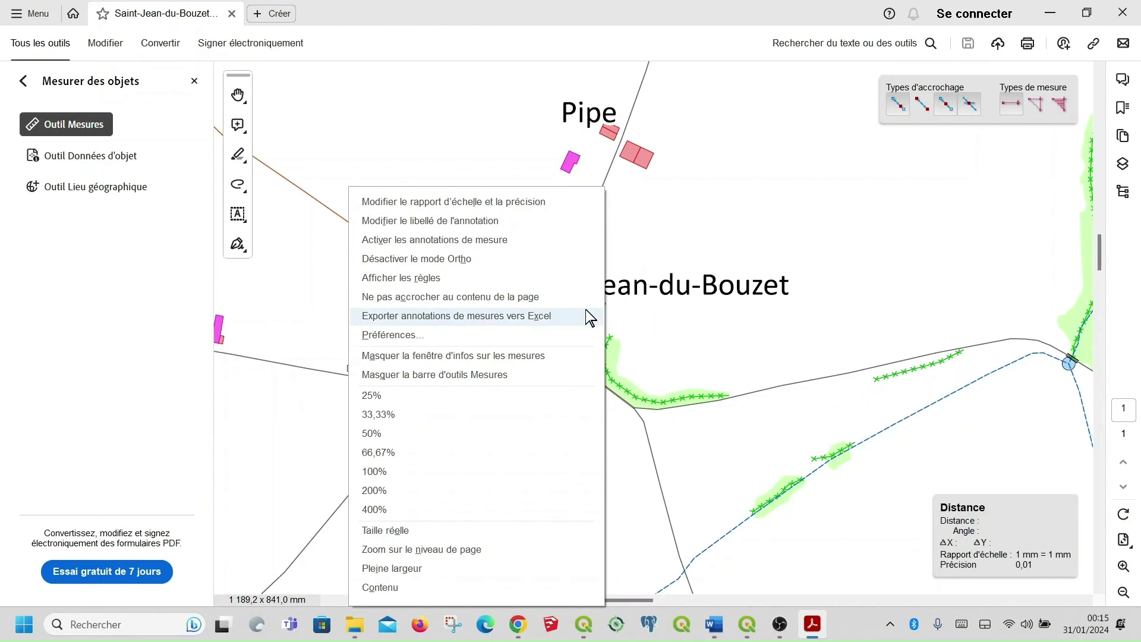
left_click(667, 252)
left_click(667, 252)
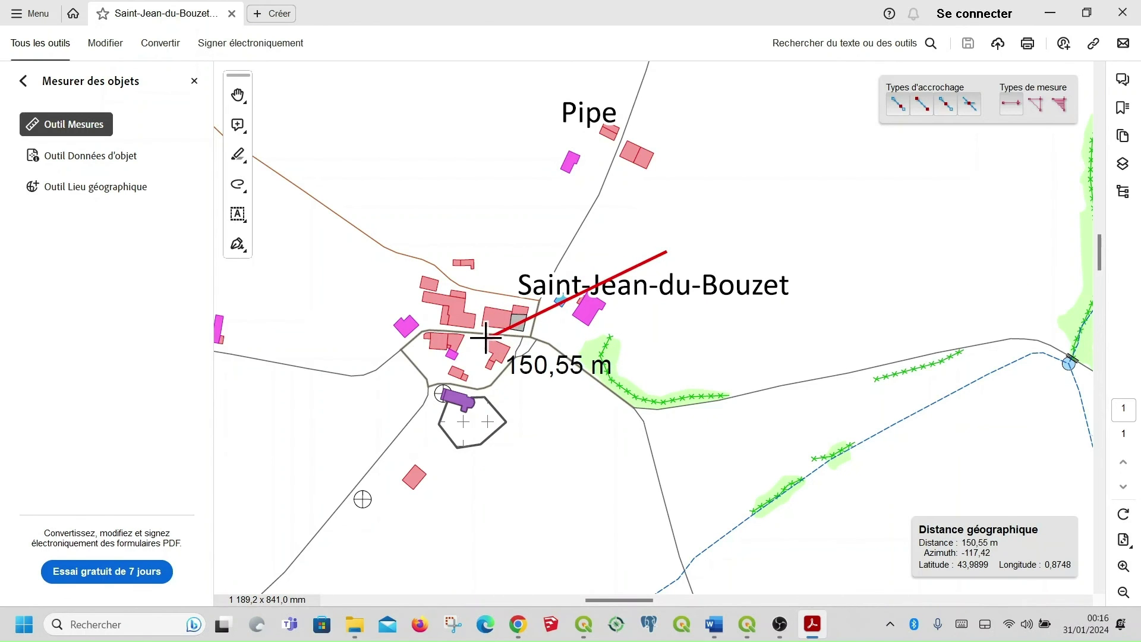
key("Escape")
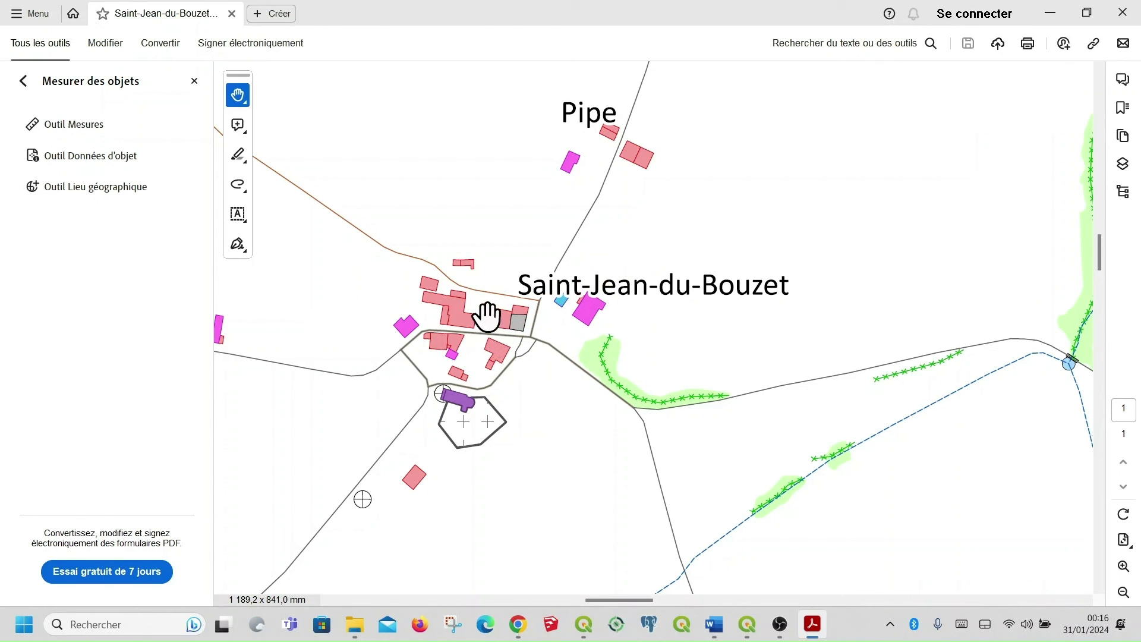
Measure the upper edge of the red building adjoining the small grey one in the village centre.
right_click(488, 325)
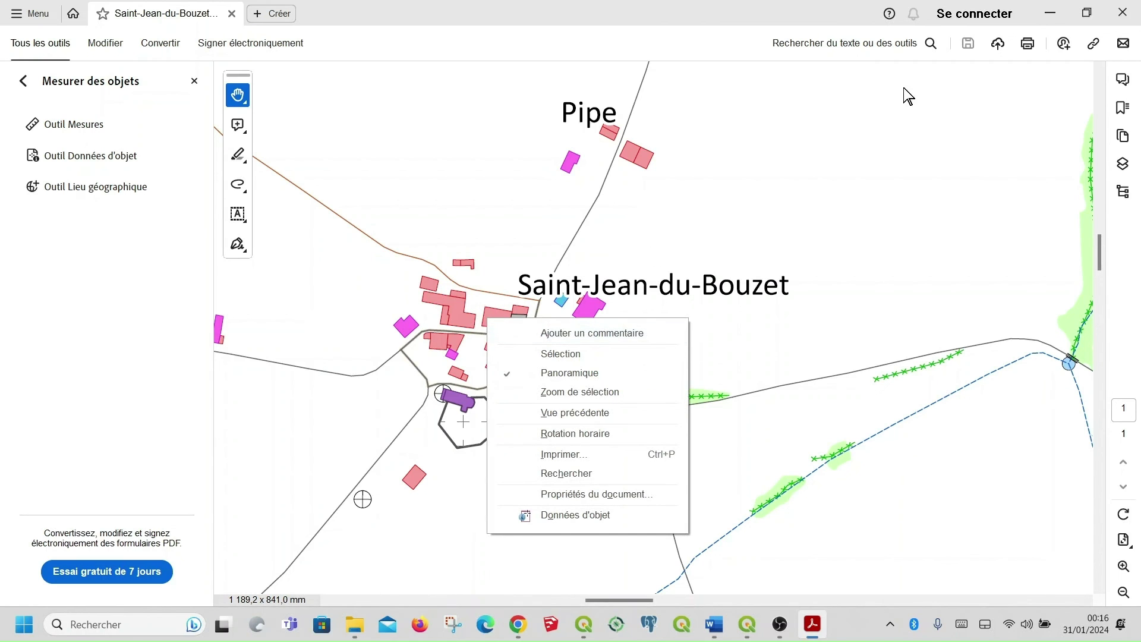
left_click(87, 123)
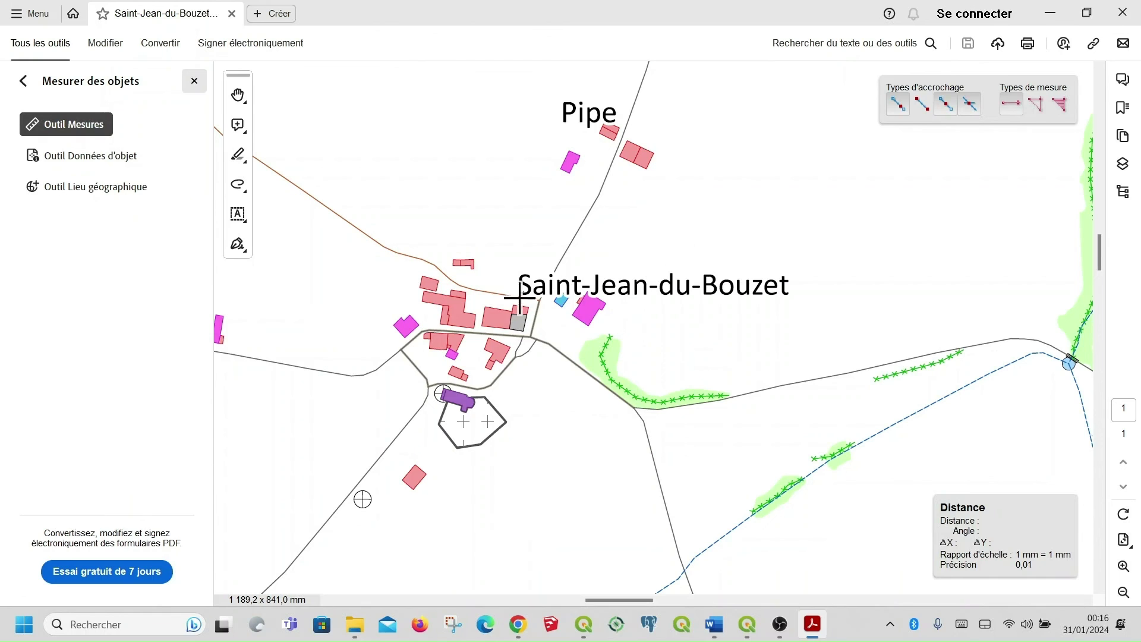
left_click(486, 308)
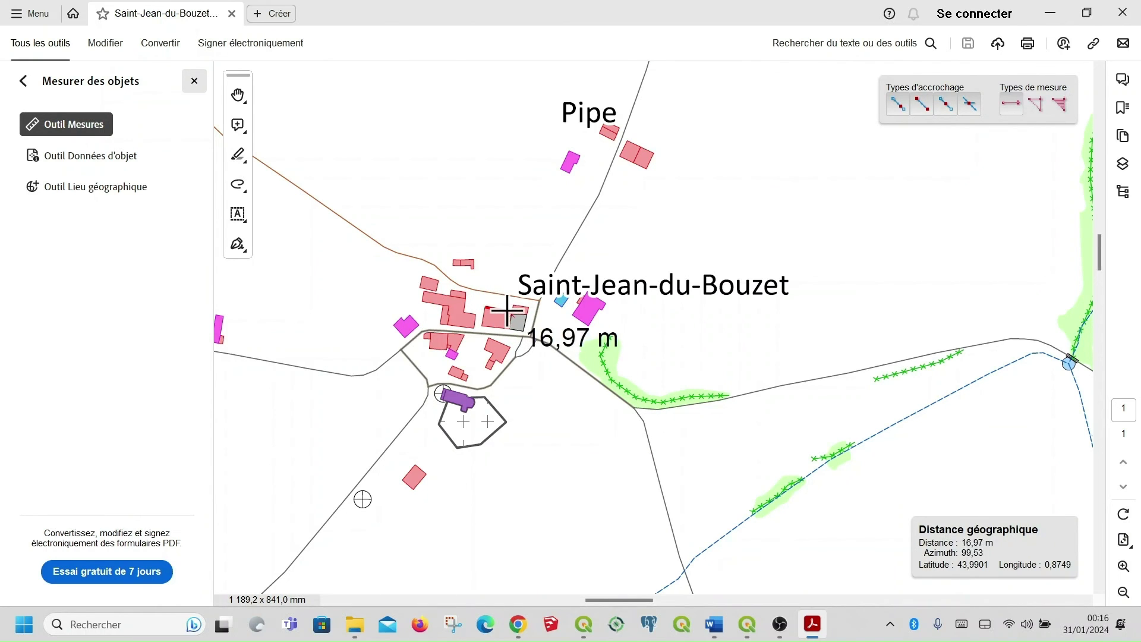
scroll(511, 309, "up", 2)
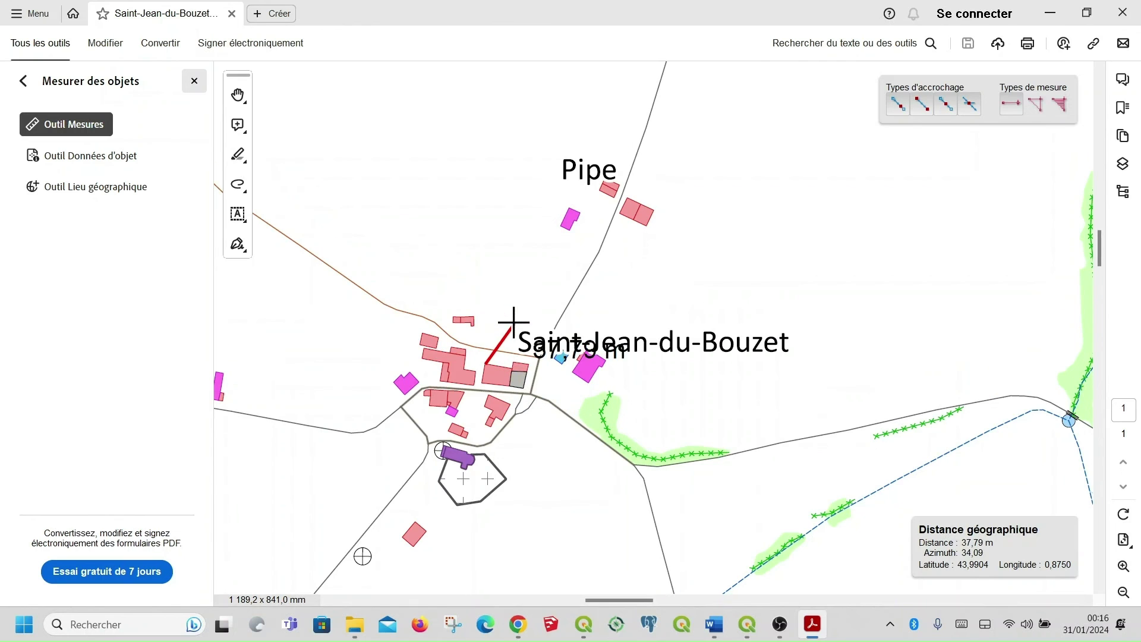
left_click(511, 367)
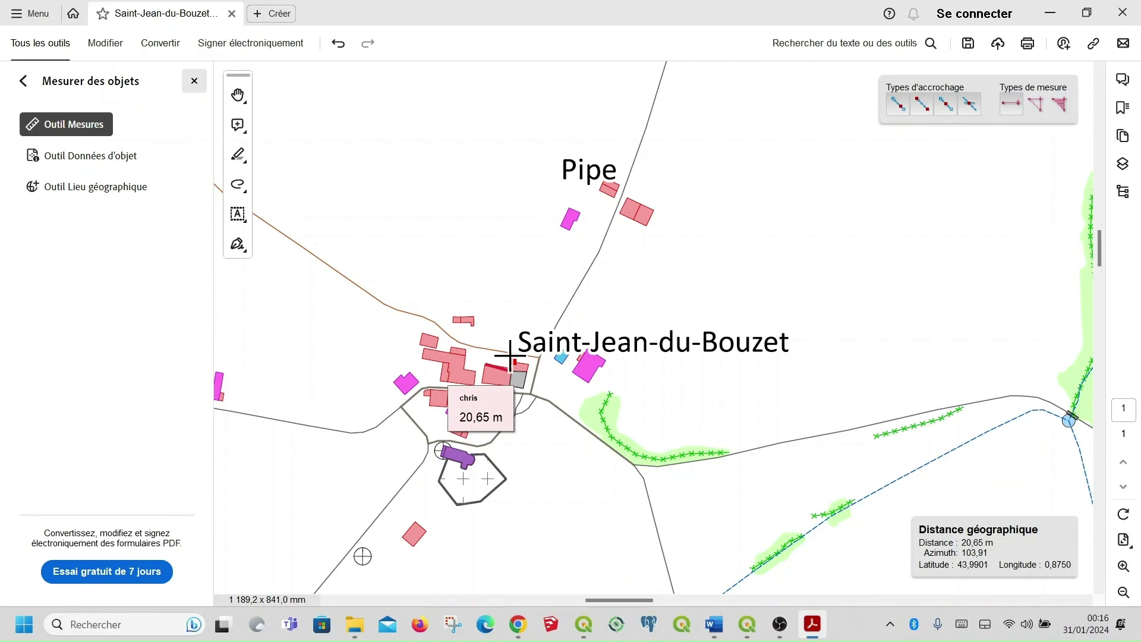
Switch the geographic distance unit to Kilomètres and back to Mètres.
right_click(458, 248)
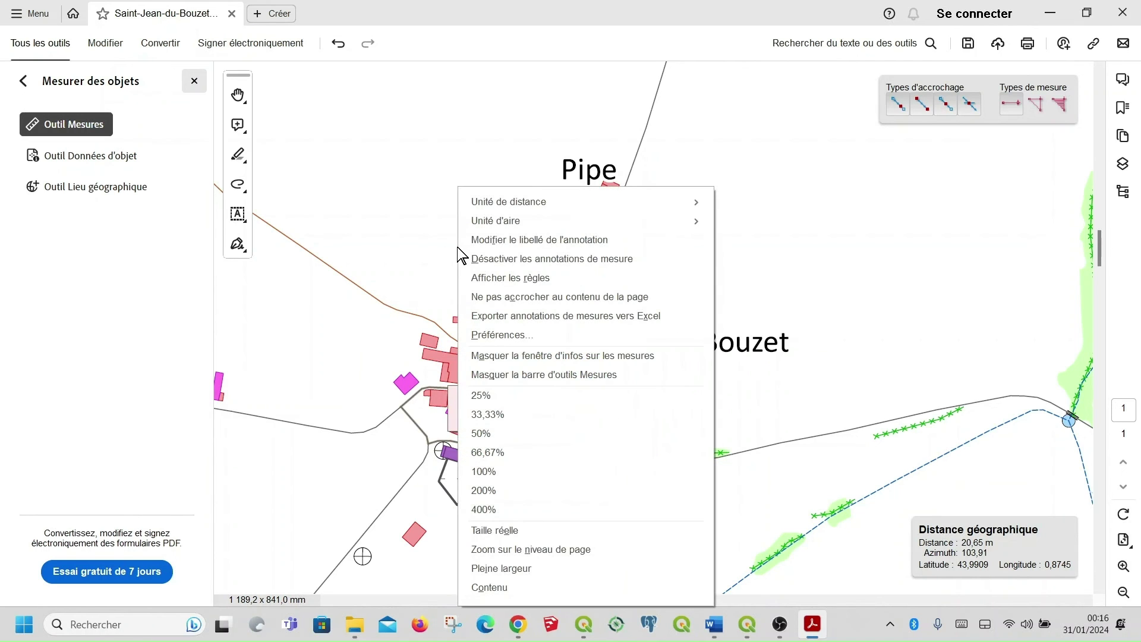
mouse_move(558, 205)
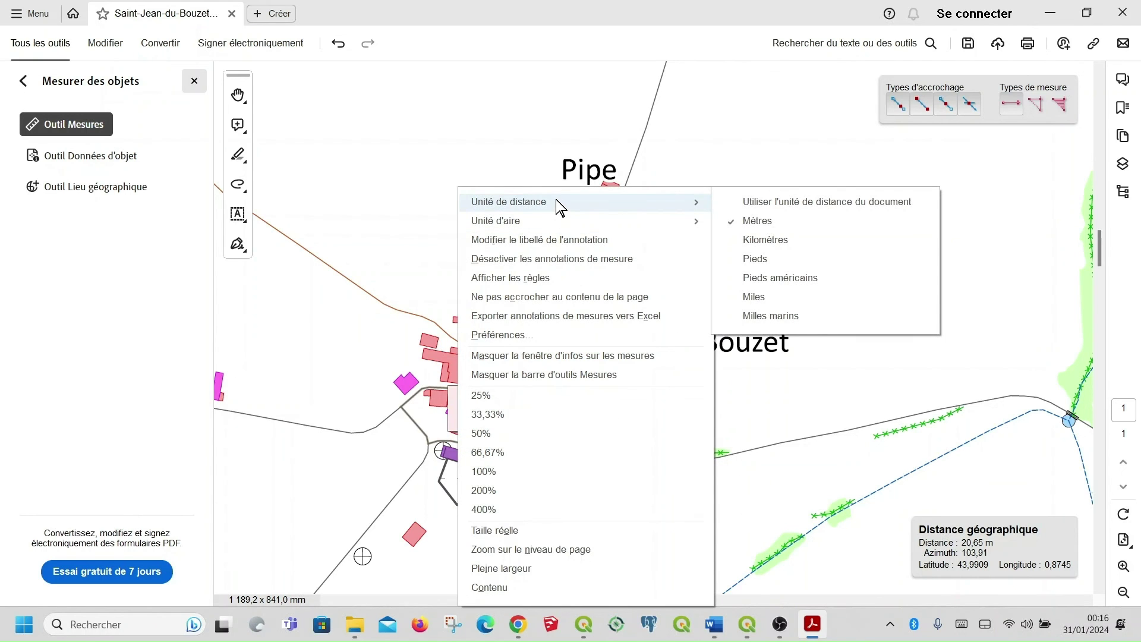
left_click(747, 240)
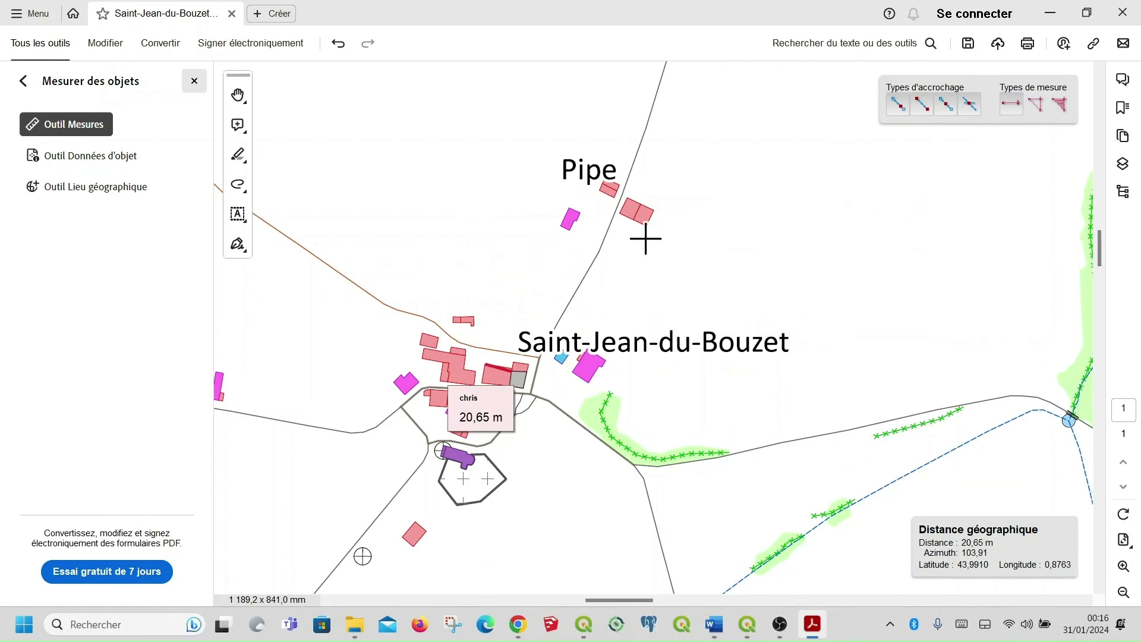
right_click(586, 238)
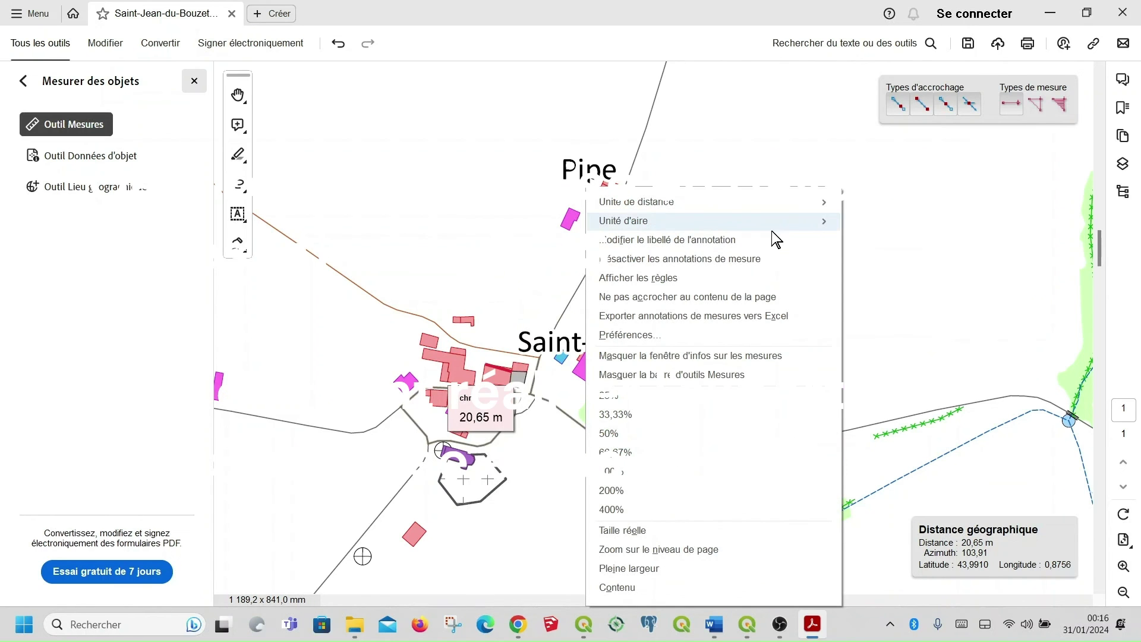
mouse_move(815, 225)
mouse_move(814, 203)
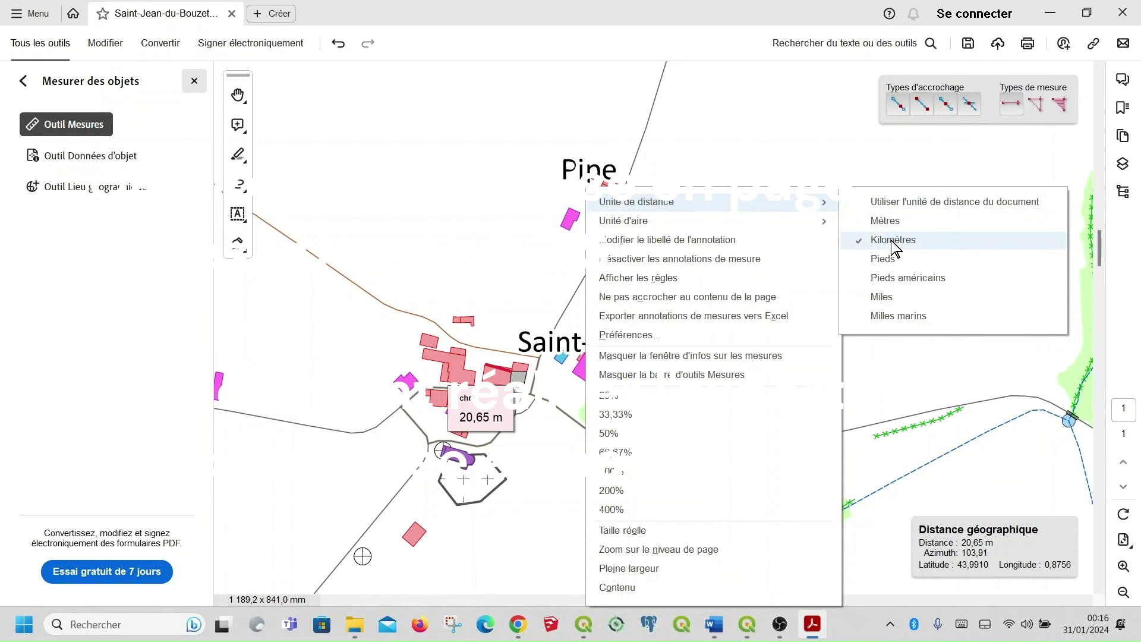
left_click(865, 221)
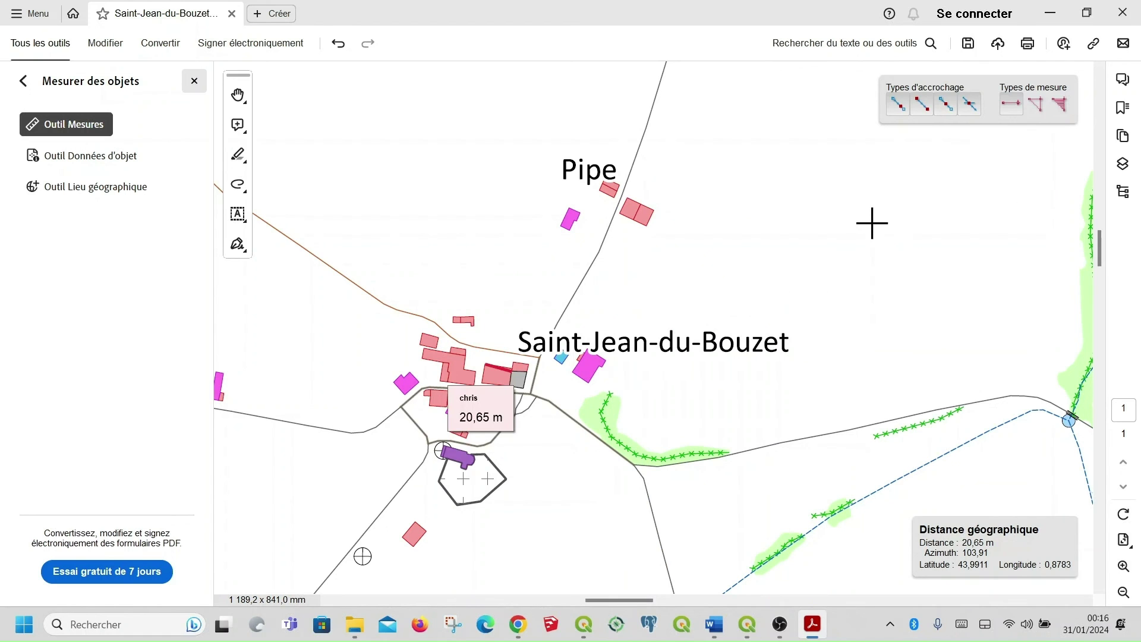
Close Saint-Jean-du-Bouzet.pdf without saving its changes, and save the project from the QGIS layout bdtopo_occitanie_commune.
left_click(1132, 9)
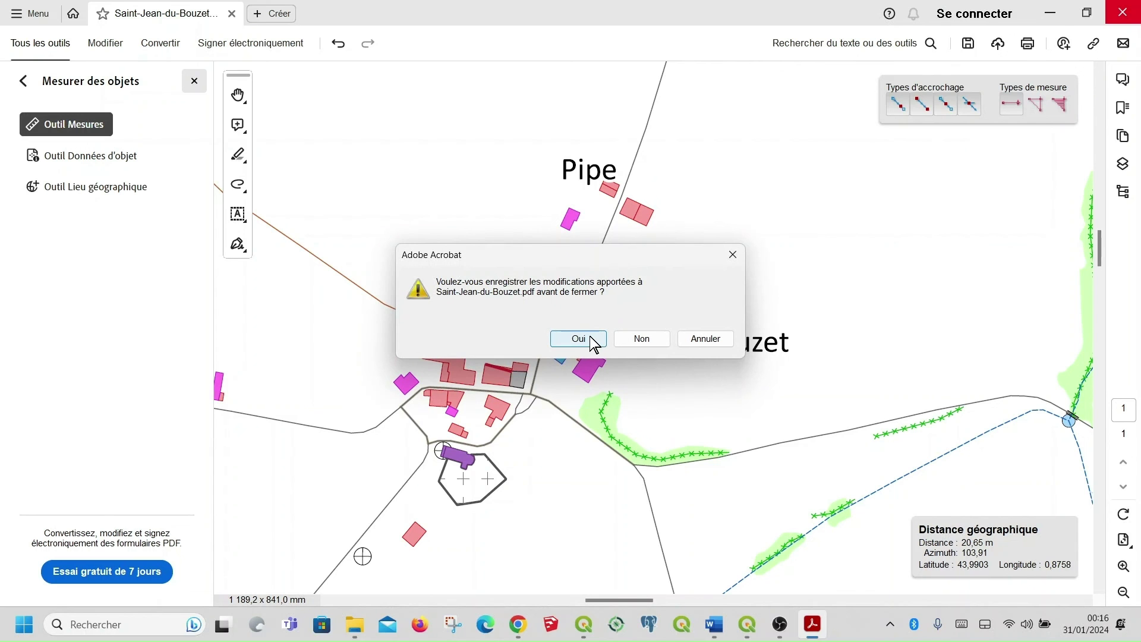
left_click(646, 341)
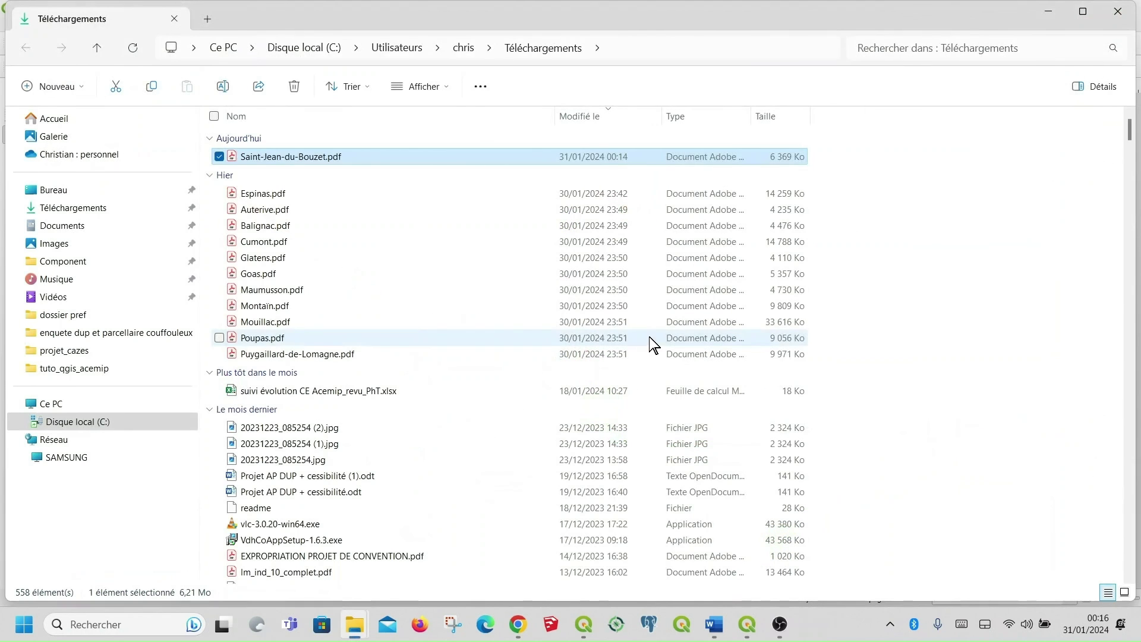
left_click(1136, 13)
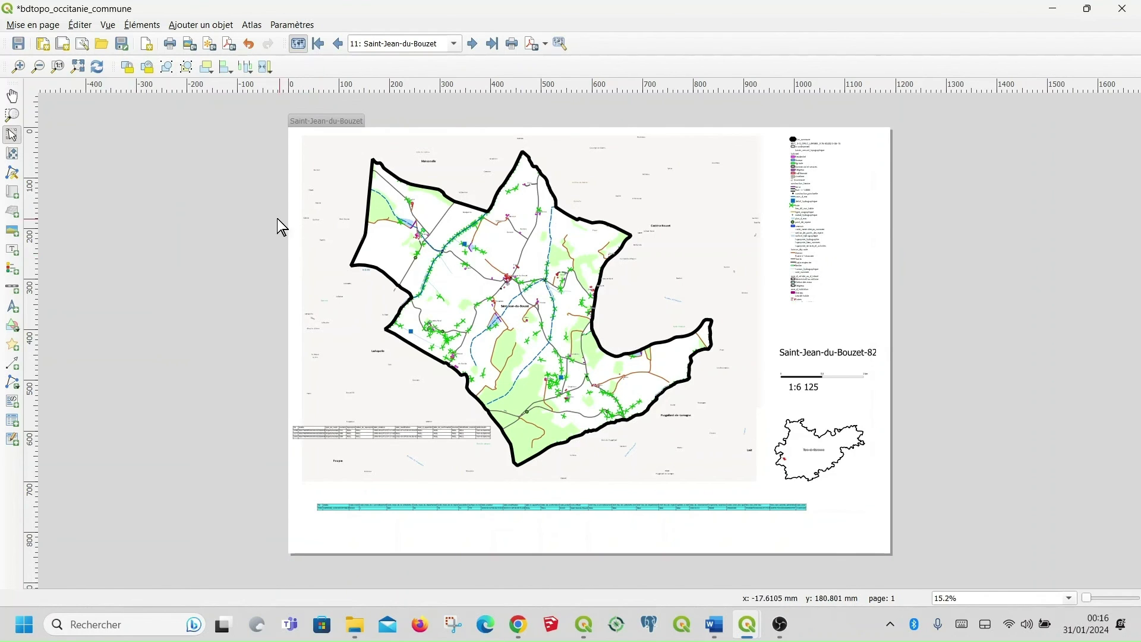
left_click(15, 46)
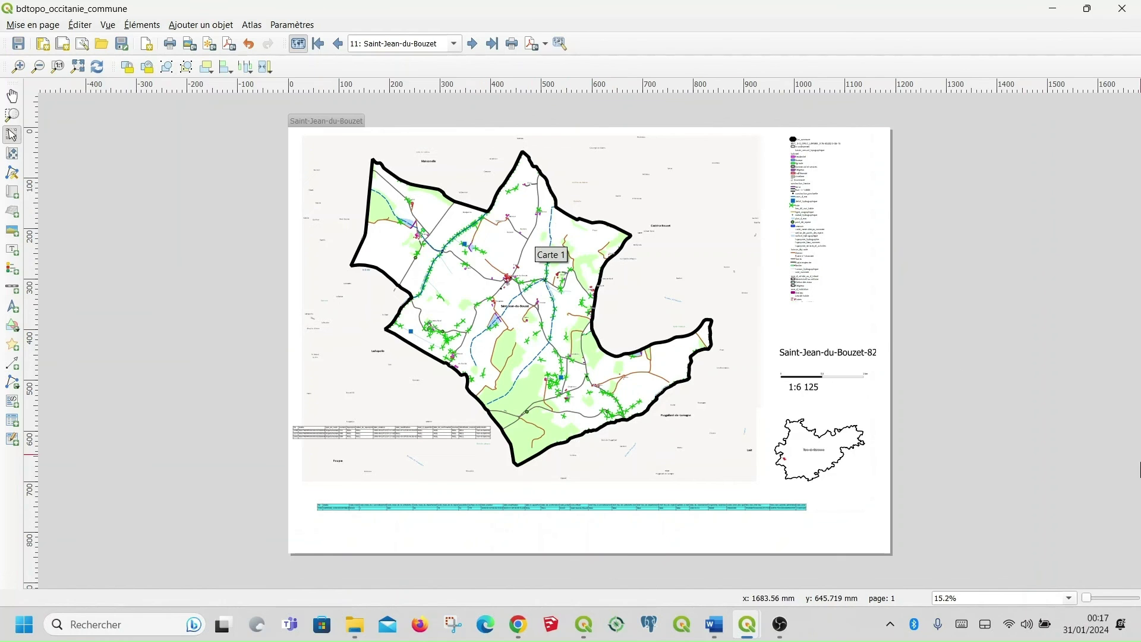
Look through the project's layouts in the layout manager, including atlas_bdtopo_commune, and close the manager.
left_click(34, 25)
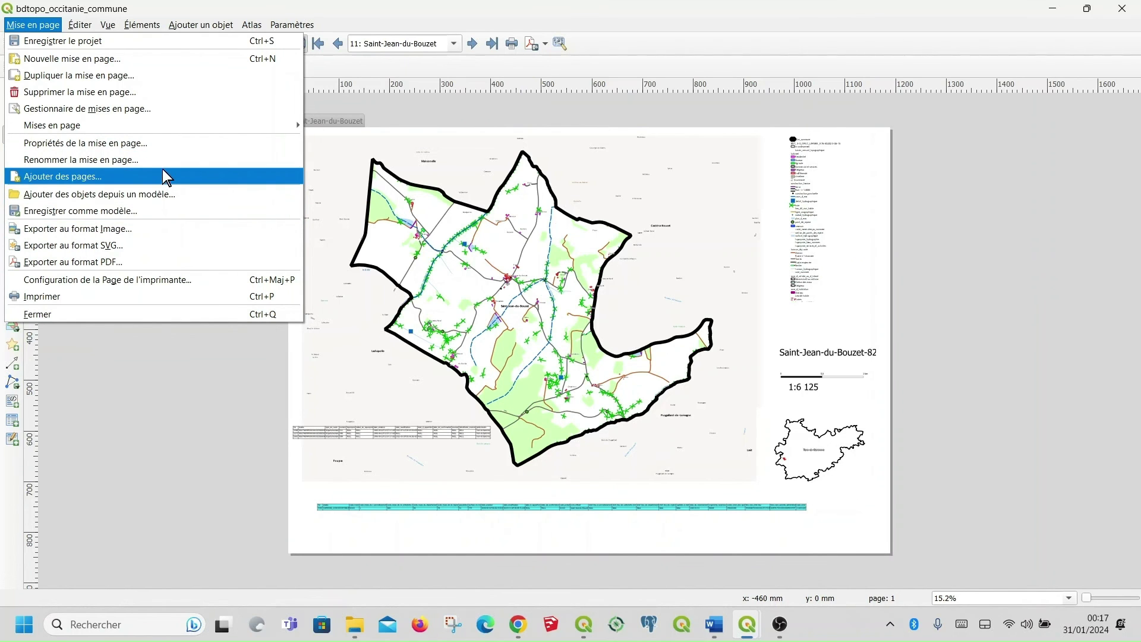
left_click(168, 109)
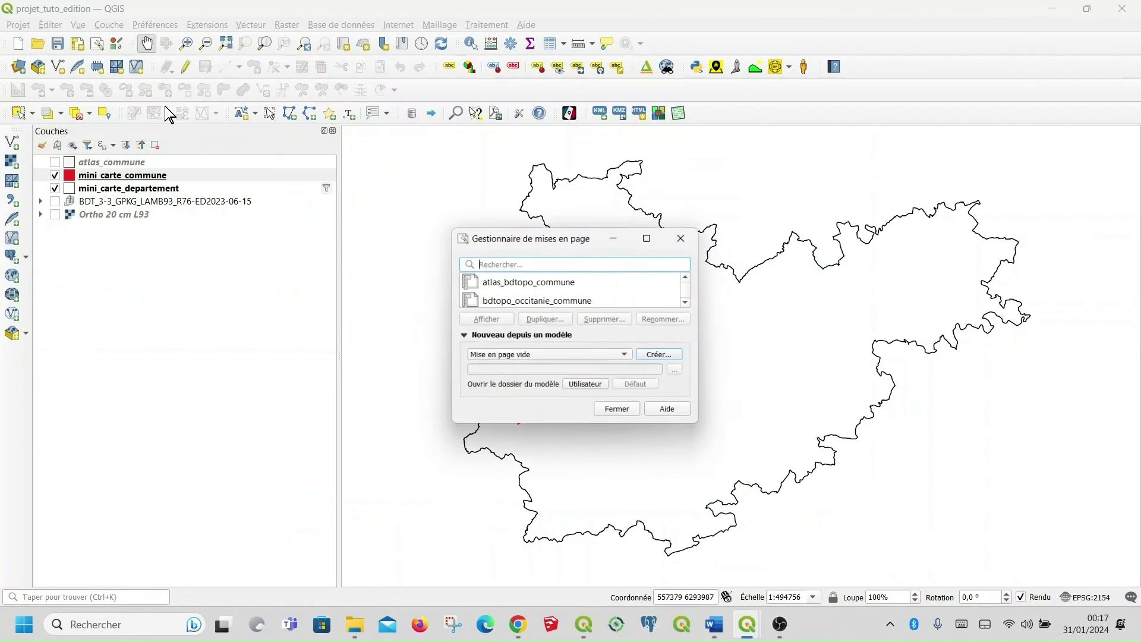
left_click(689, 303)
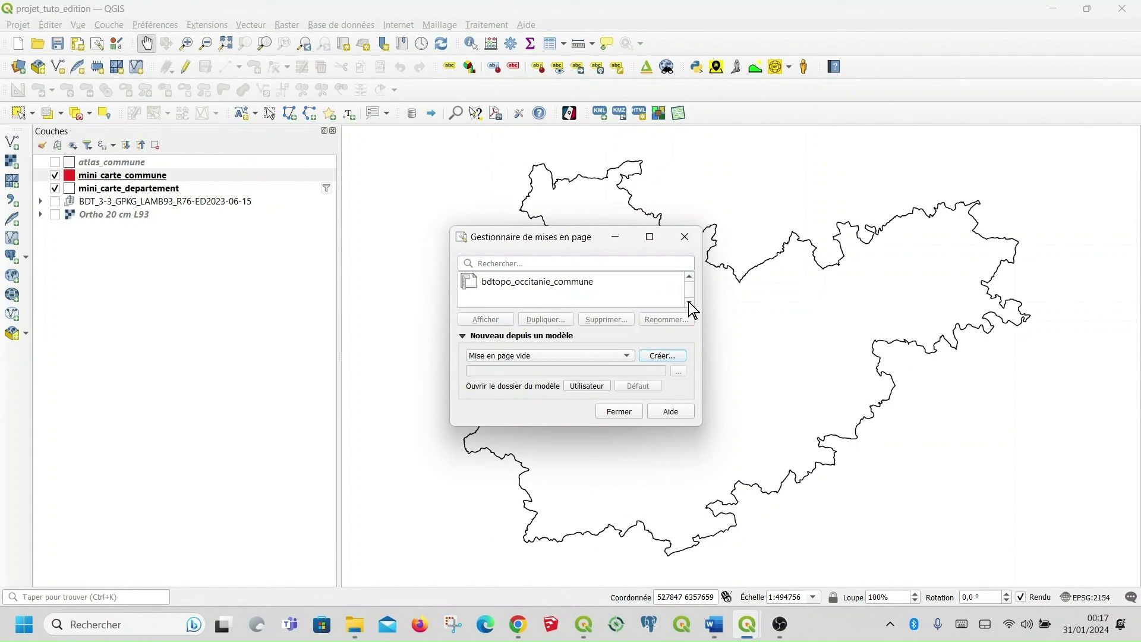
left_click(690, 277)
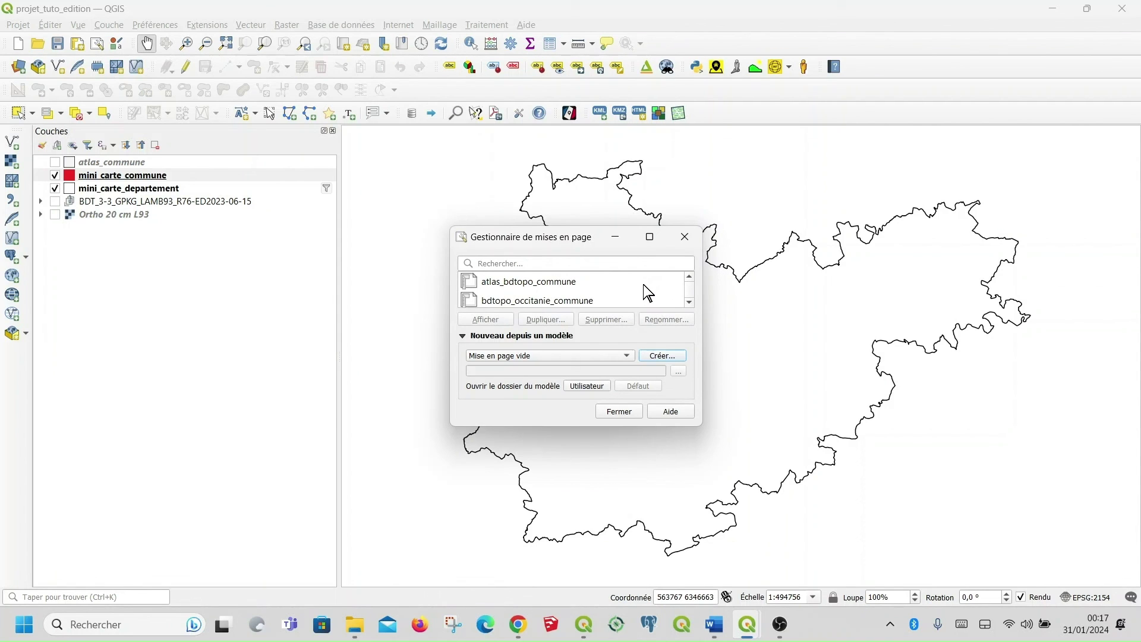
left_click(571, 282)
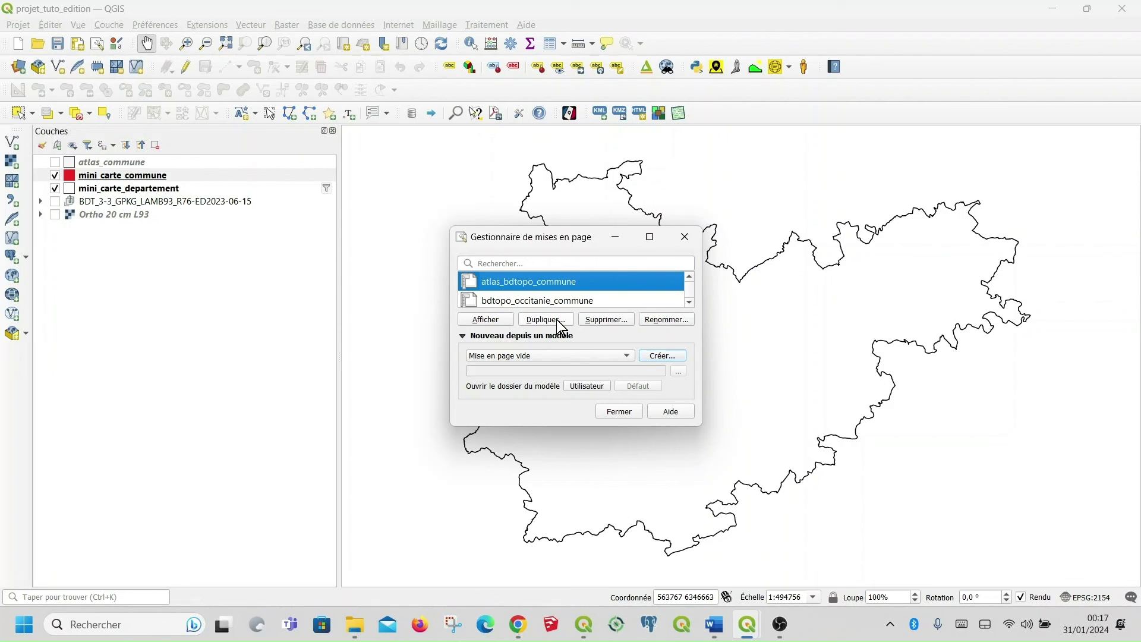
left_click(682, 238)
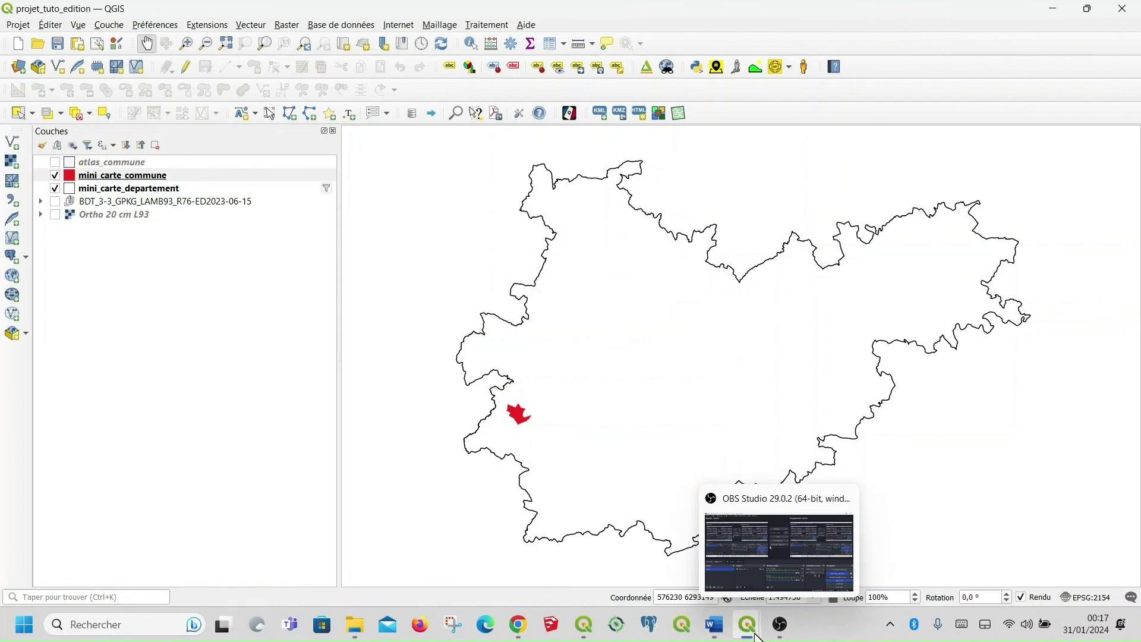
Duplicate the layout bdtopo_occitanie_commune under the name "bdtopo_occitanie_commune transport" through the layout manager.
mouse_move(756, 634)
left_click(796, 574)
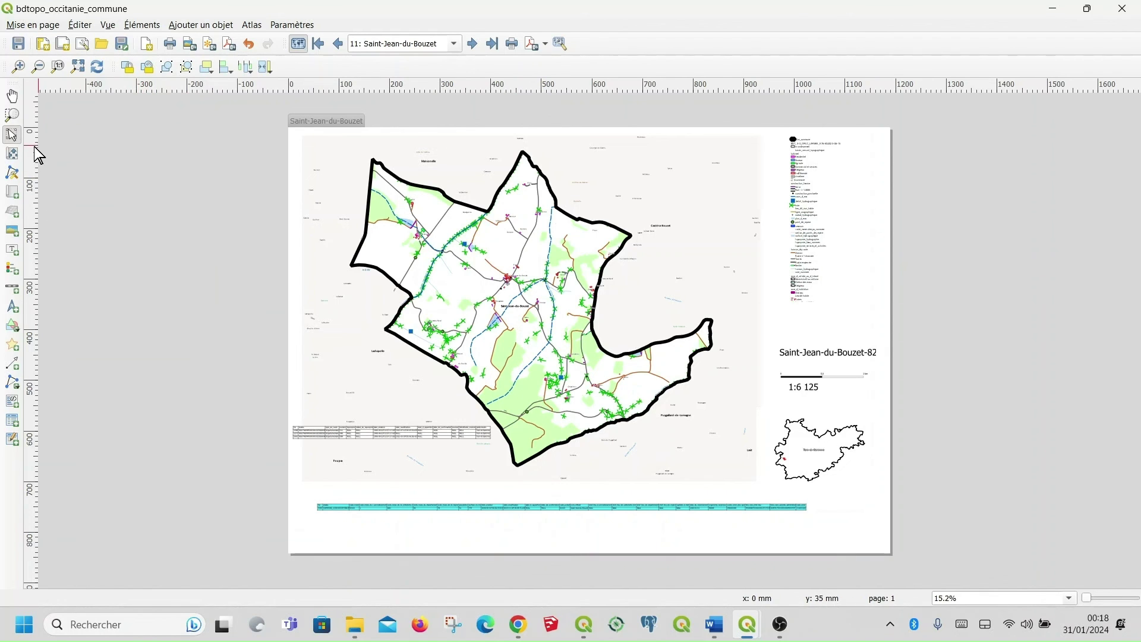
left_click(43, 25)
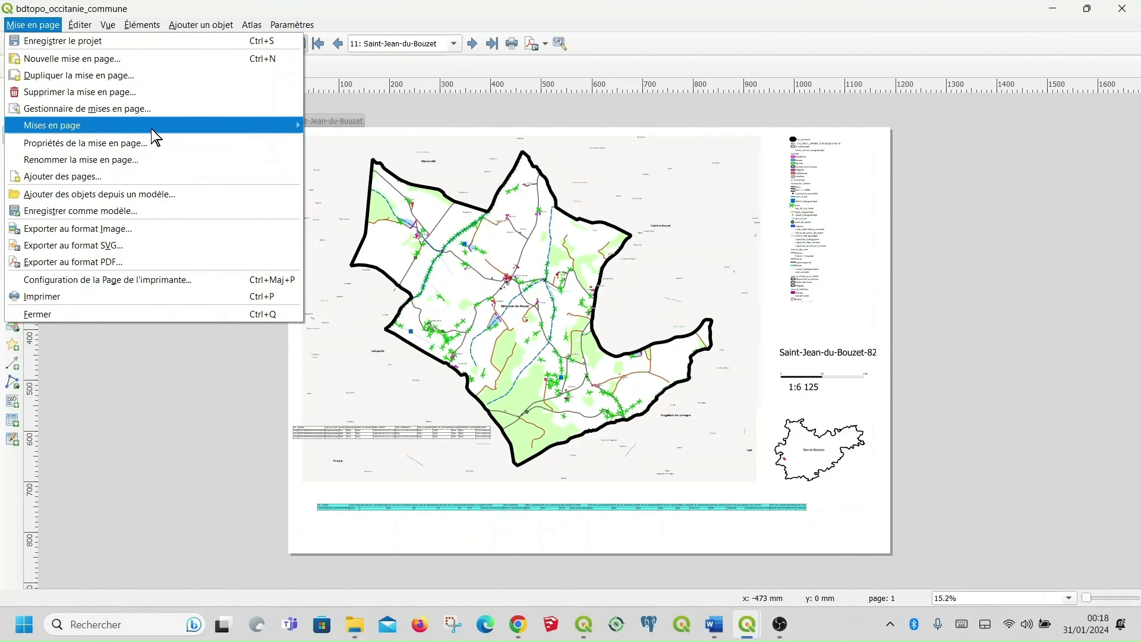
left_click(154, 108)
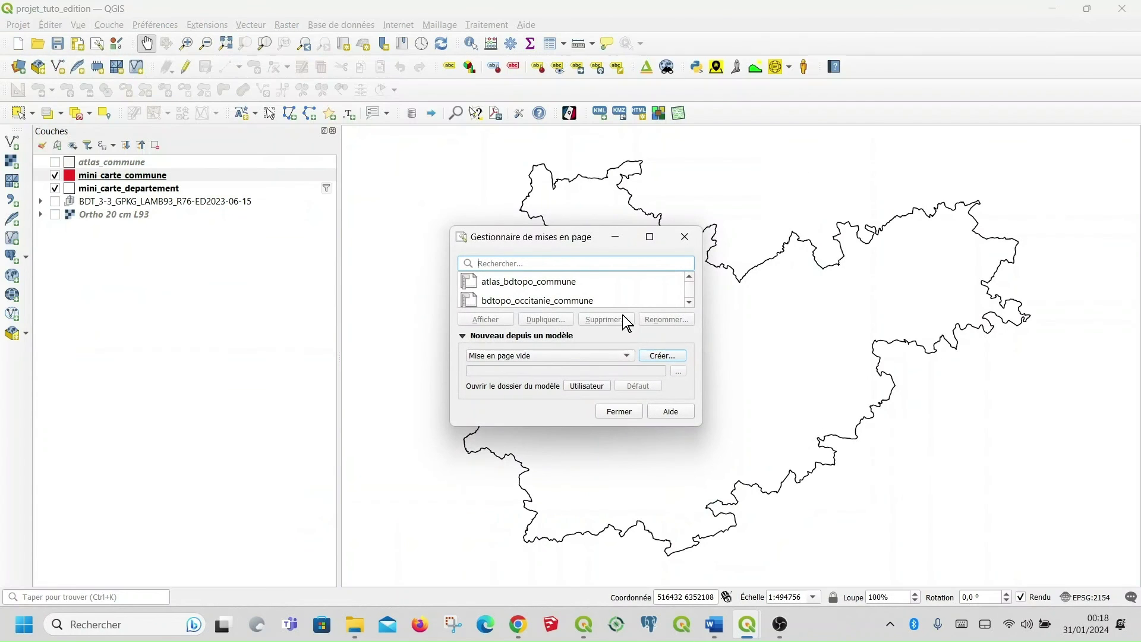
left_click(568, 302)
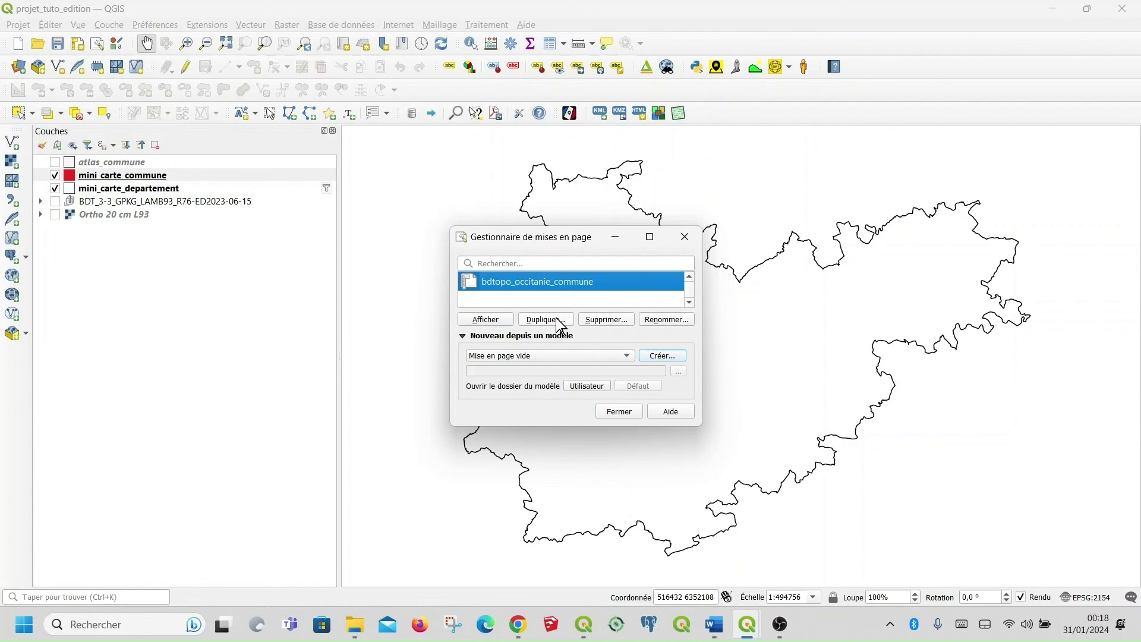
left_click(557, 320)
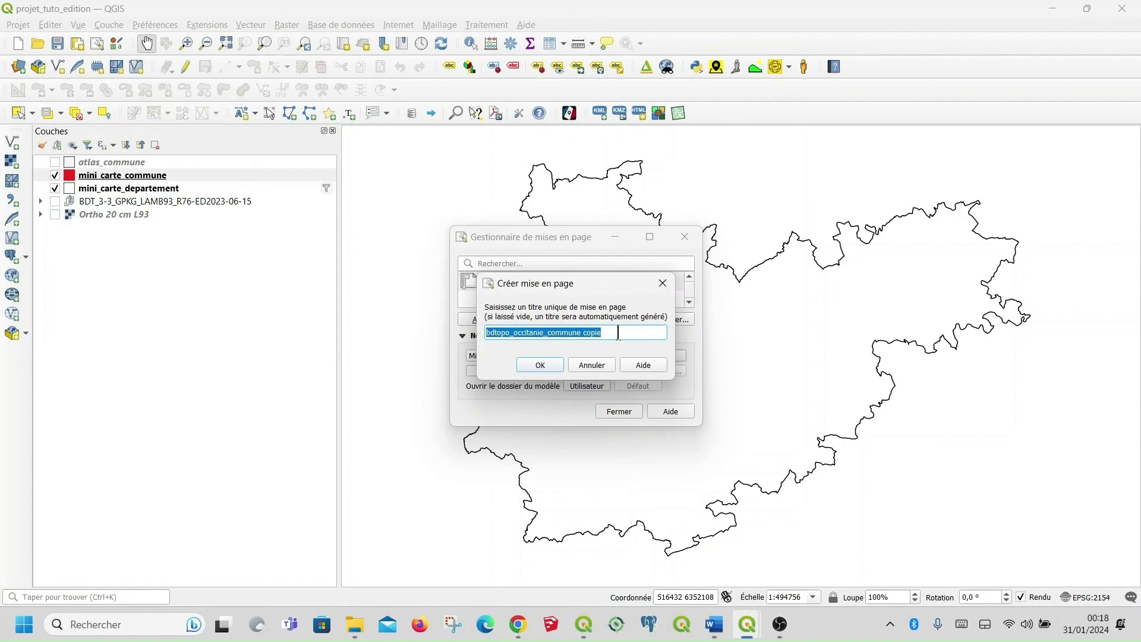
left_click_drag(618, 333, 585, 331)
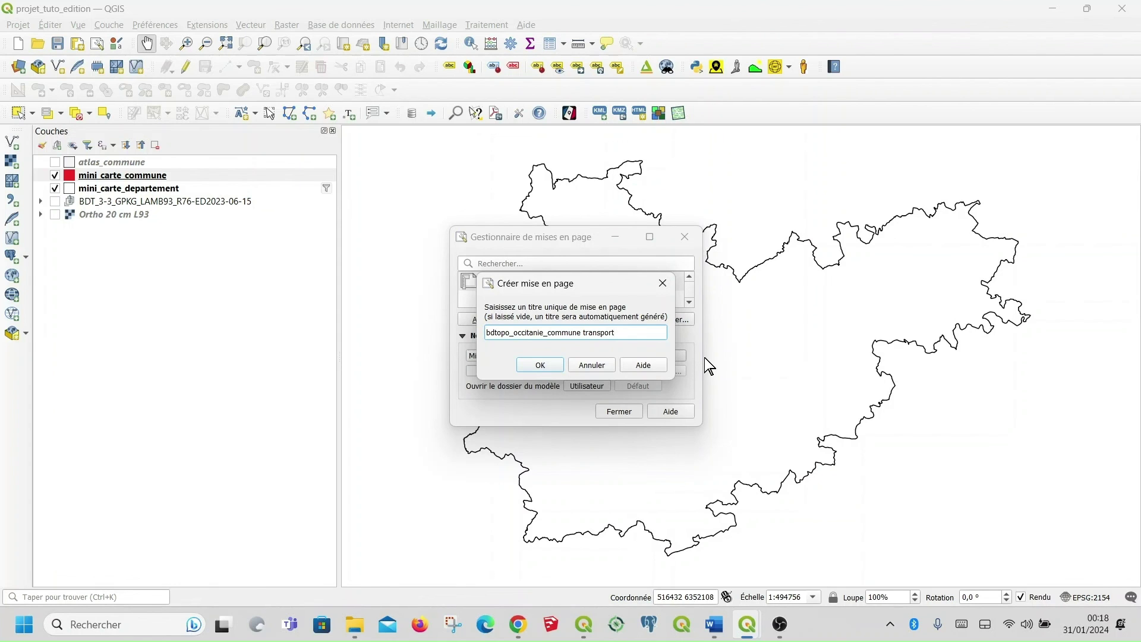
left_click(542, 365)
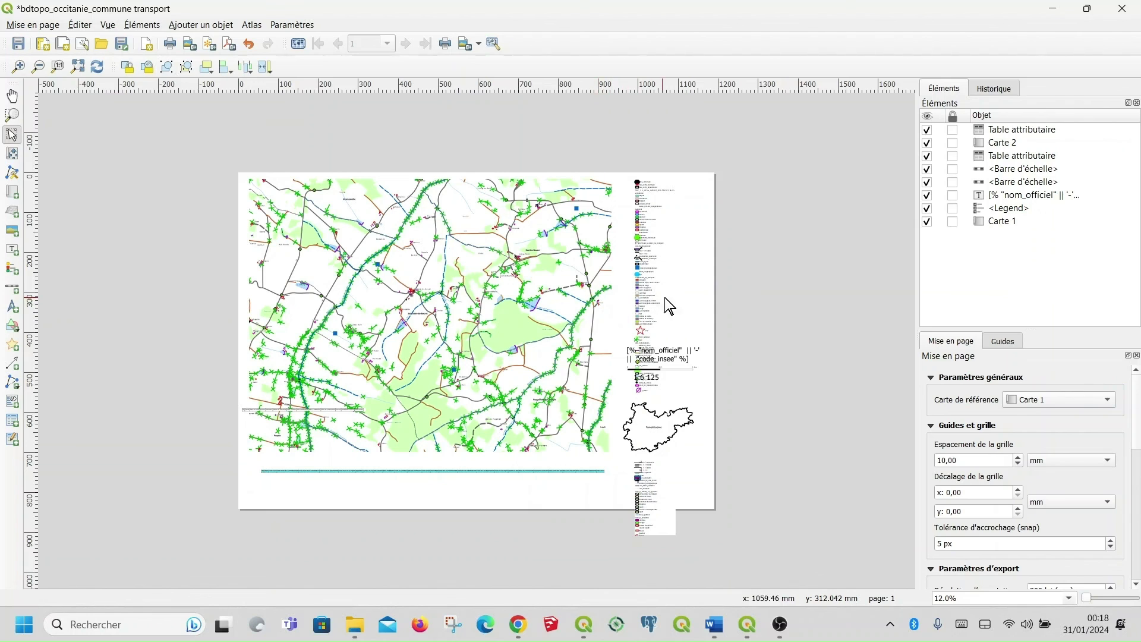
Make the main map Carte 1 follow the transport map theme in its item properties.
left_click(470, 303)
right_click(470, 303)
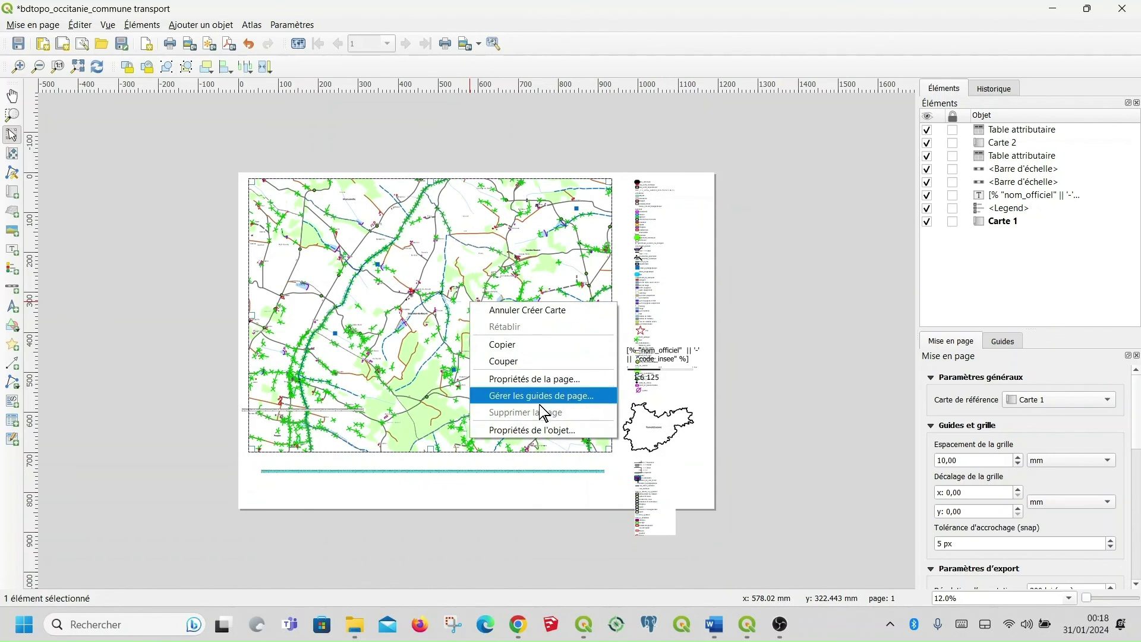
left_click(548, 430)
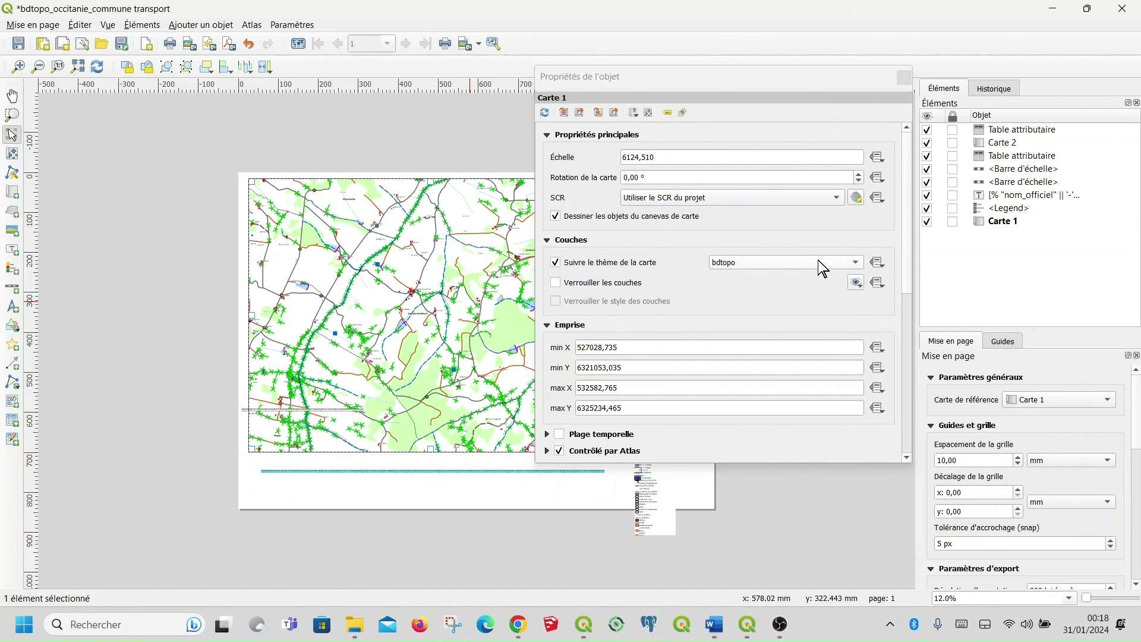
left_click(858, 263)
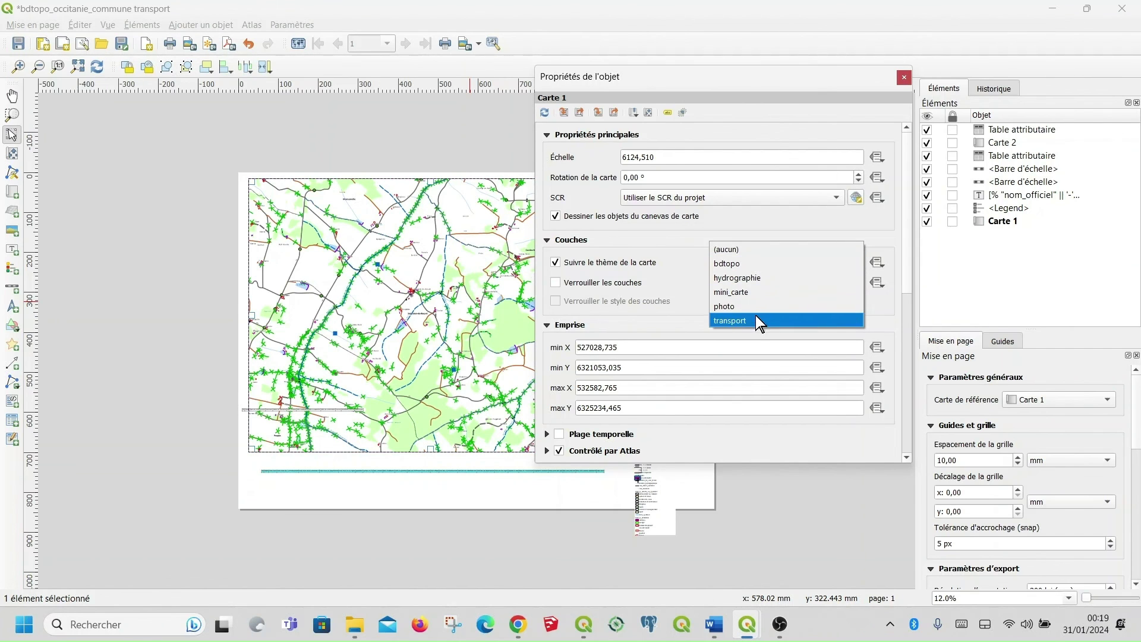
key("Escape")
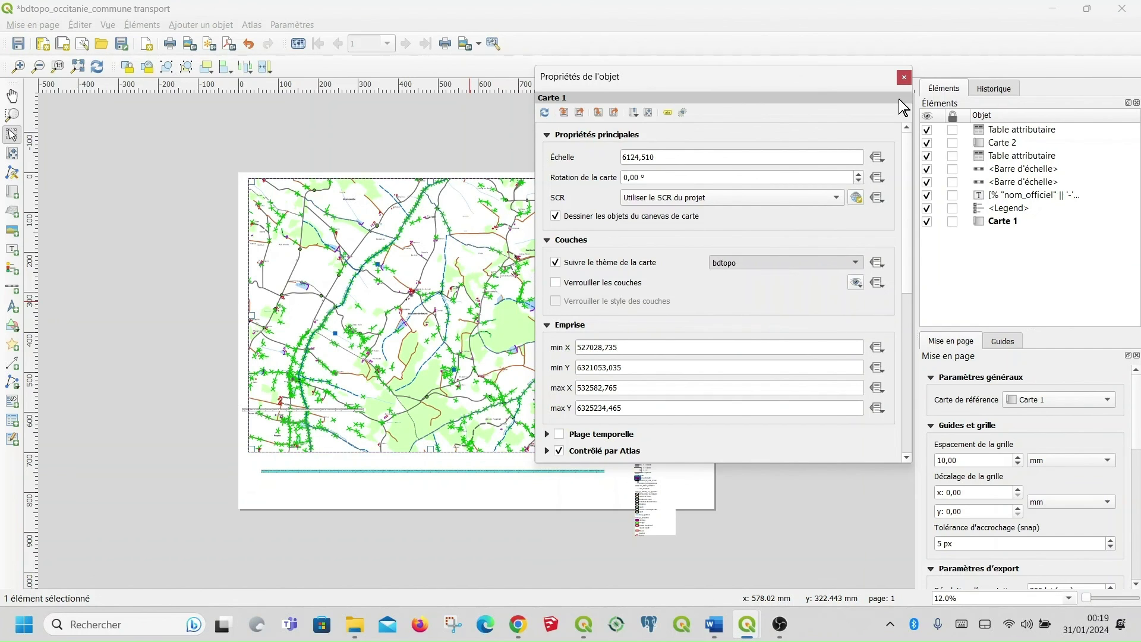
left_click(904, 78)
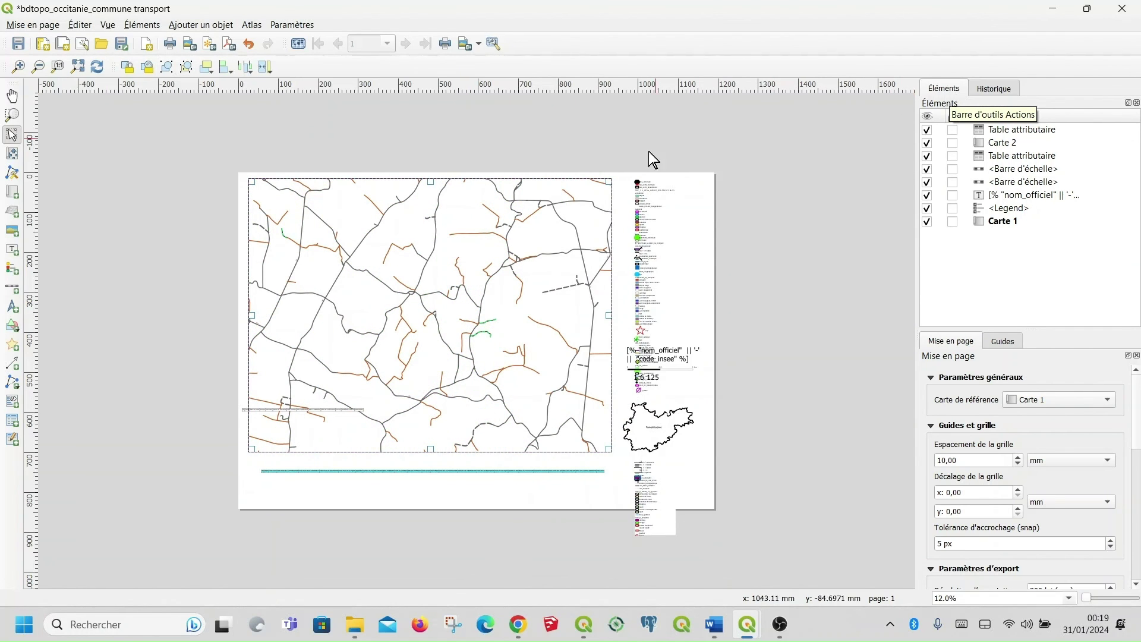
Check the followed theme, extent and atlas control in the item properties of Carte 1, and close them.
left_click_drag(576, 250, 578, 251)
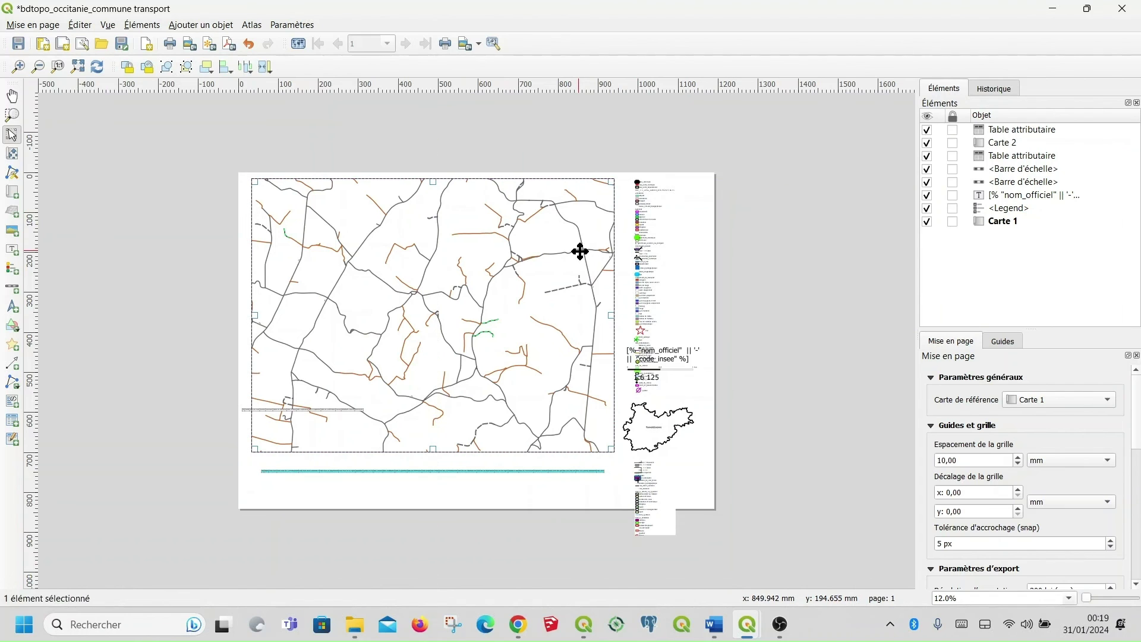
right_click(579, 252)
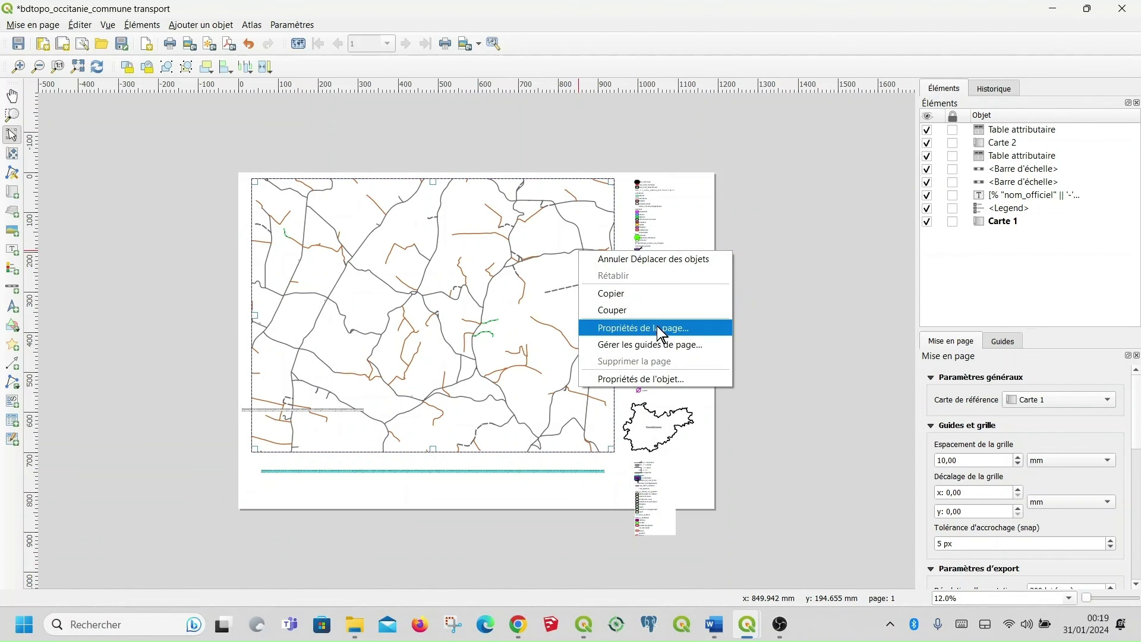
left_click(672, 375)
scroll(678, 316, "down", 1)
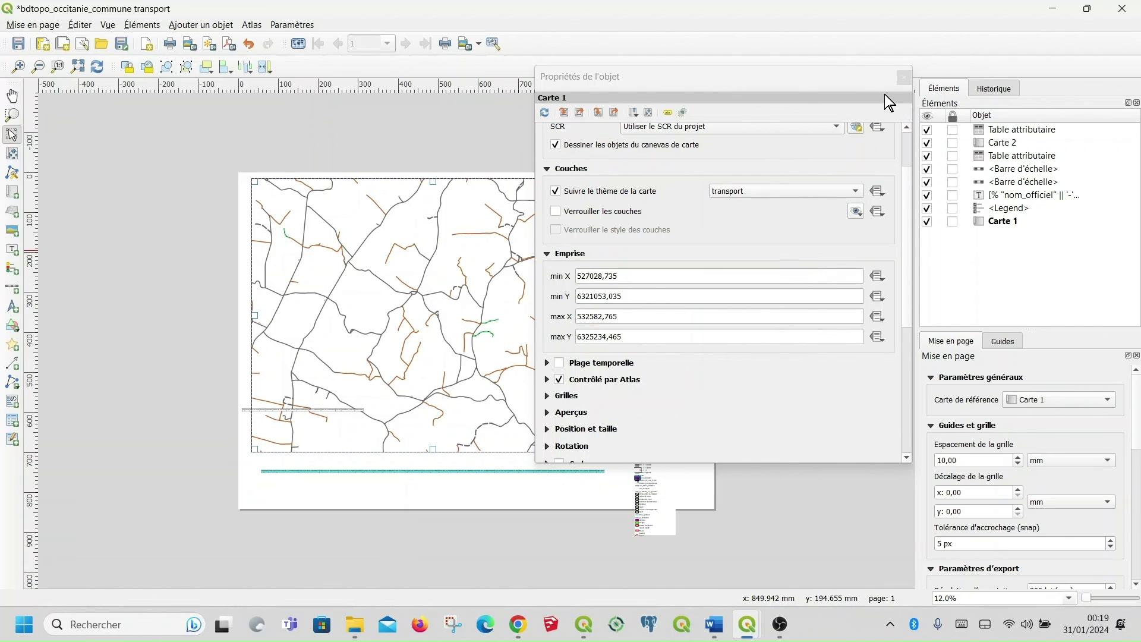
left_click(905, 73)
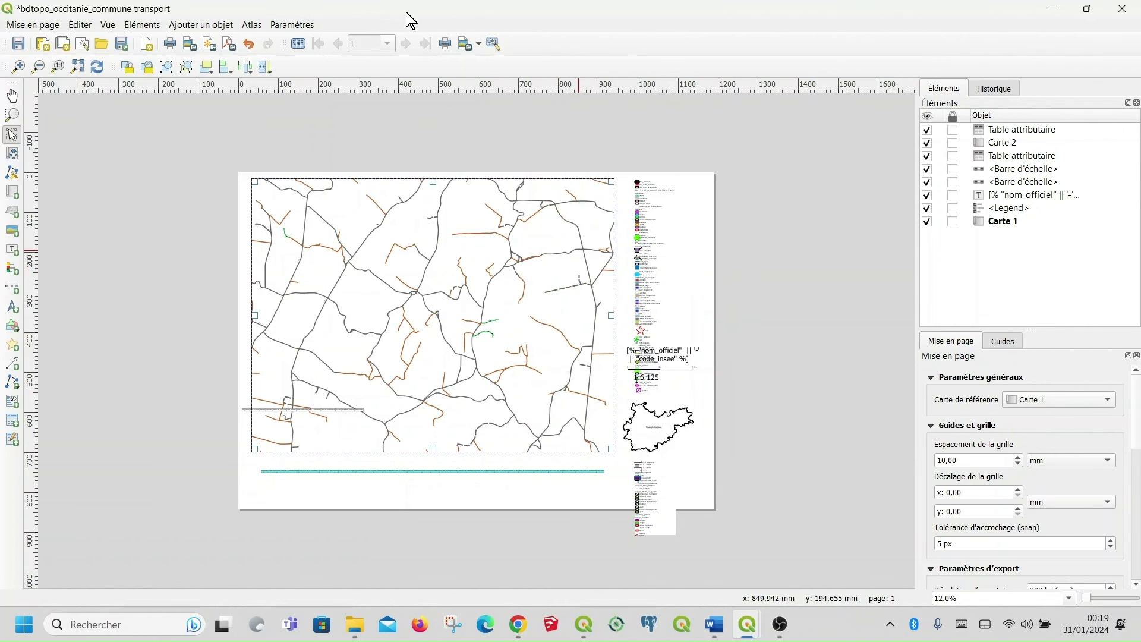
Review the atlas settings of the transport layout, including coverage layer and filter, and close them.
left_click(254, 26)
left_click(288, 195)
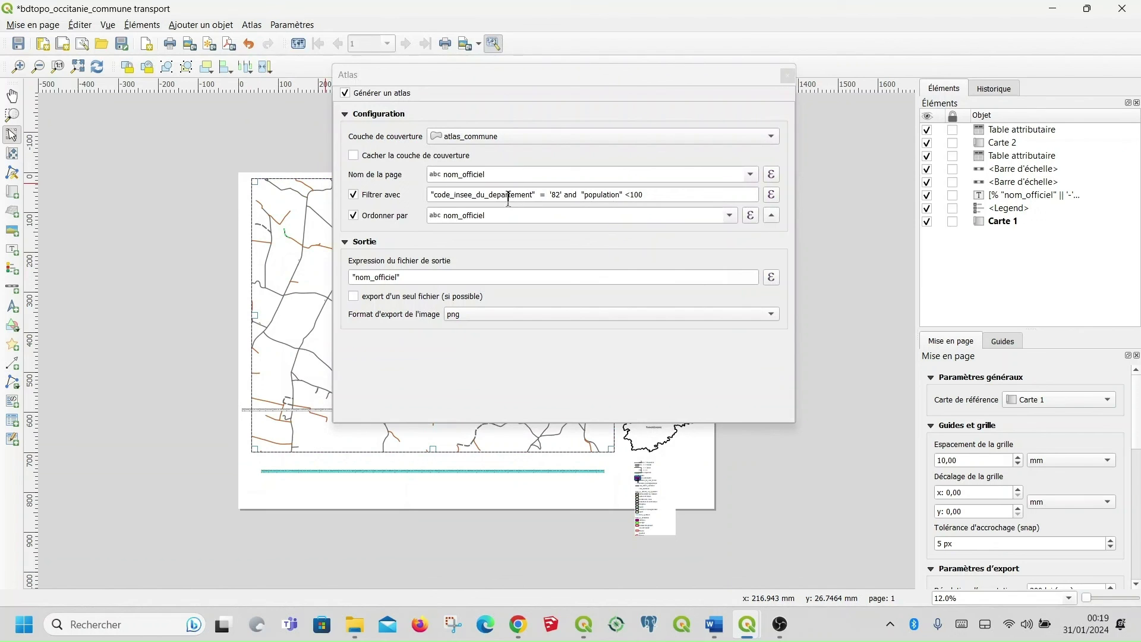
left_click(787, 76)
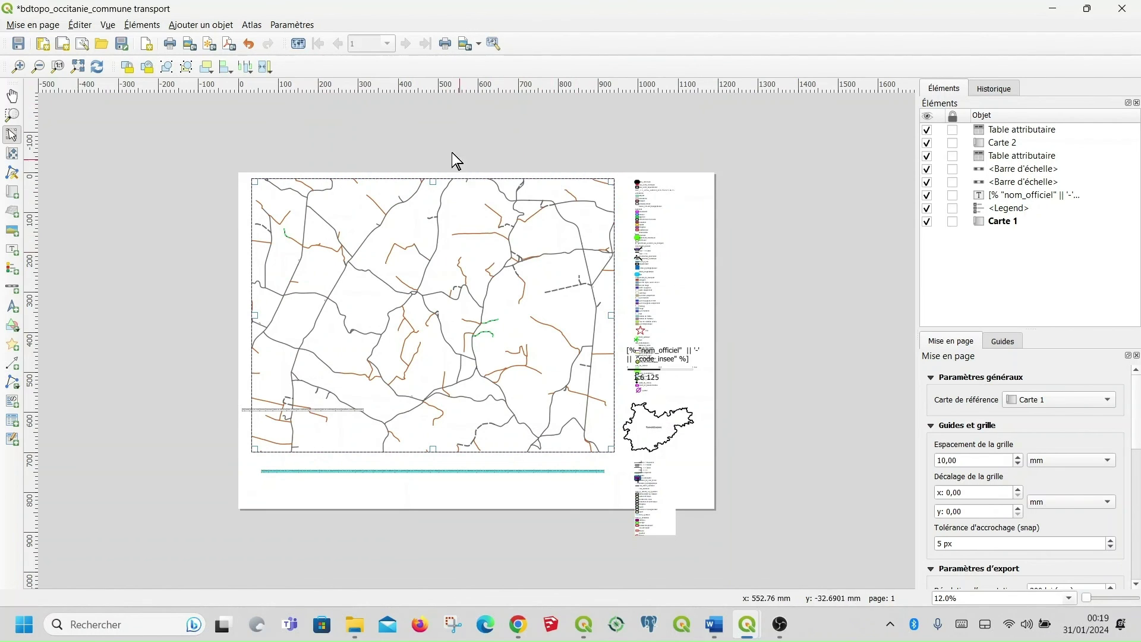
Turn on the atlas preview in the transport layout and show page 7, Montain.
left_click(298, 43)
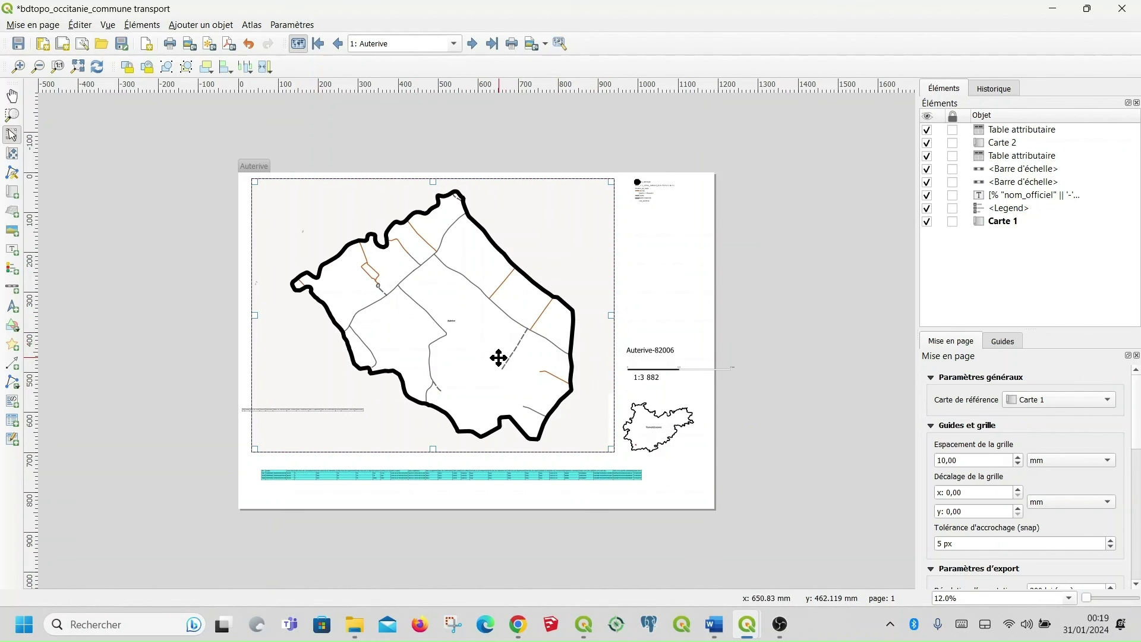
left_click(456, 45)
key("Escape")
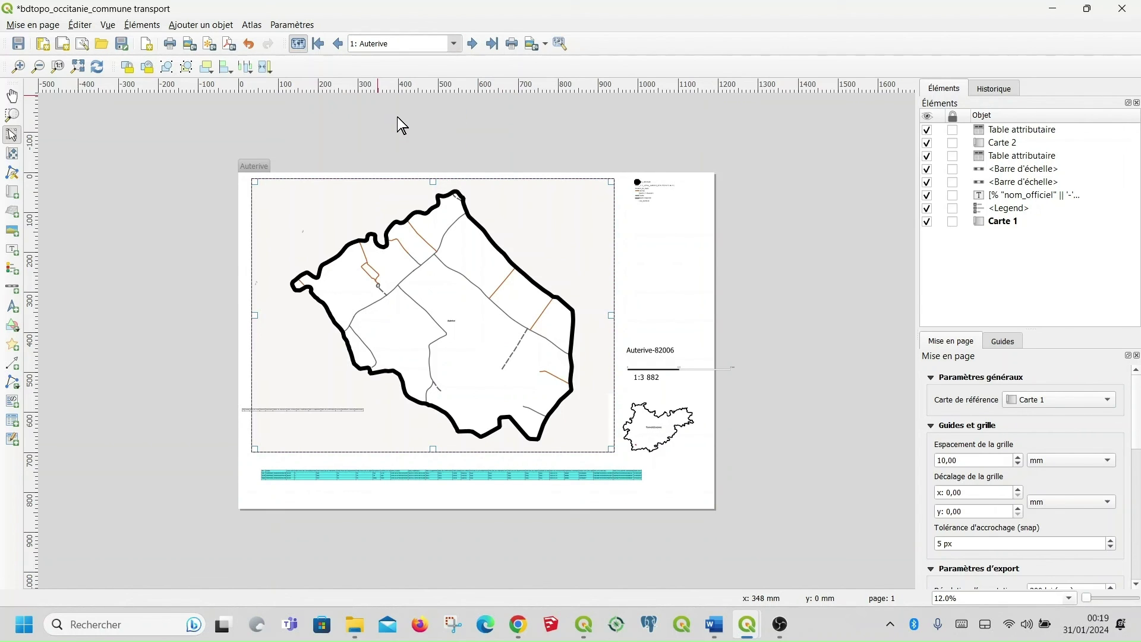
key("7")
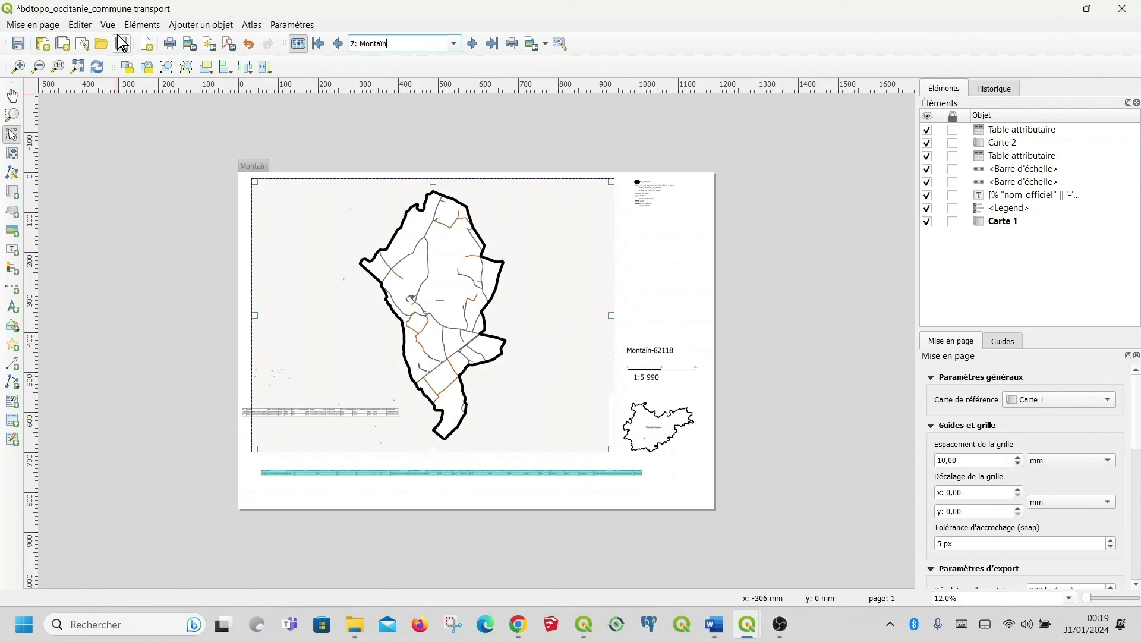
Open the layout manager, enlarge it to see the full list of layouts, and close it.
left_click(36, 26)
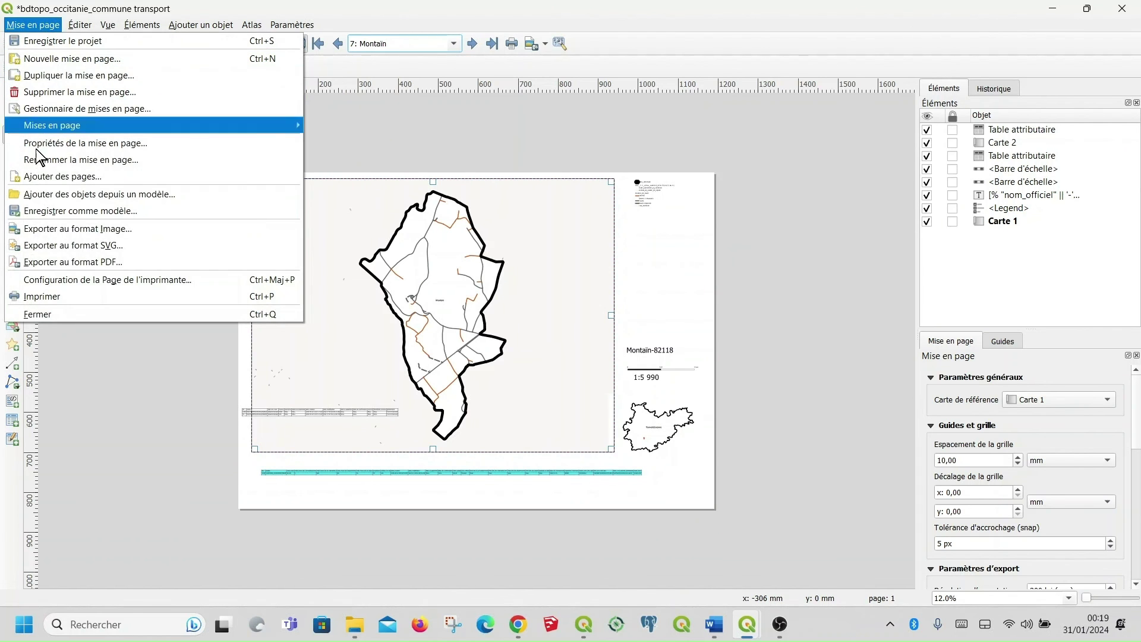
left_click(137, 109)
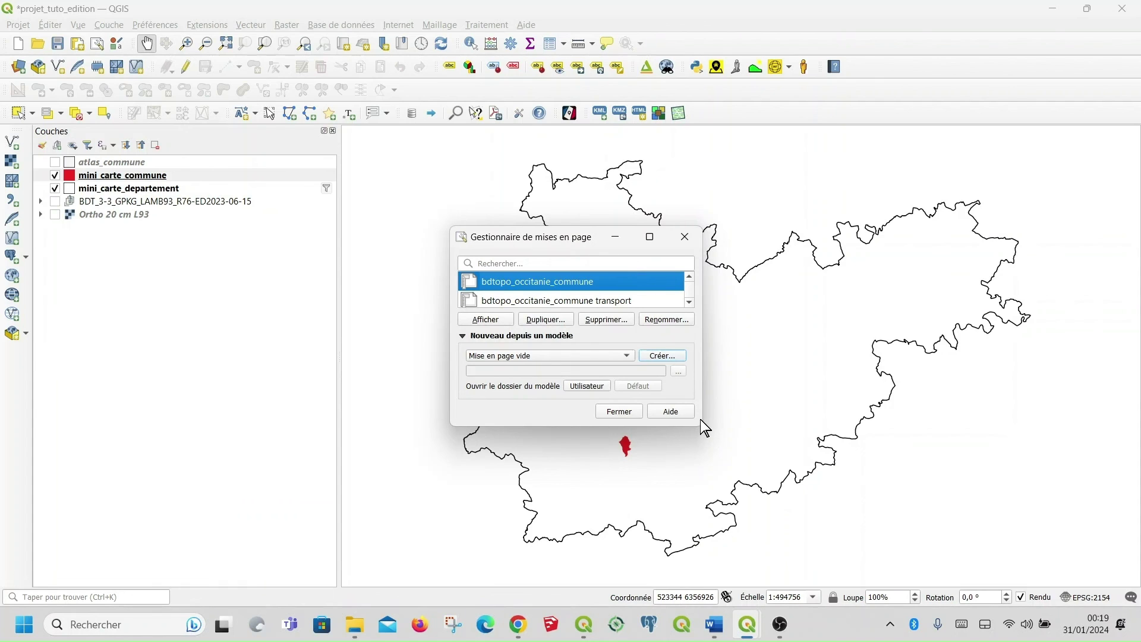
left_click_drag(701, 425, 816, 552)
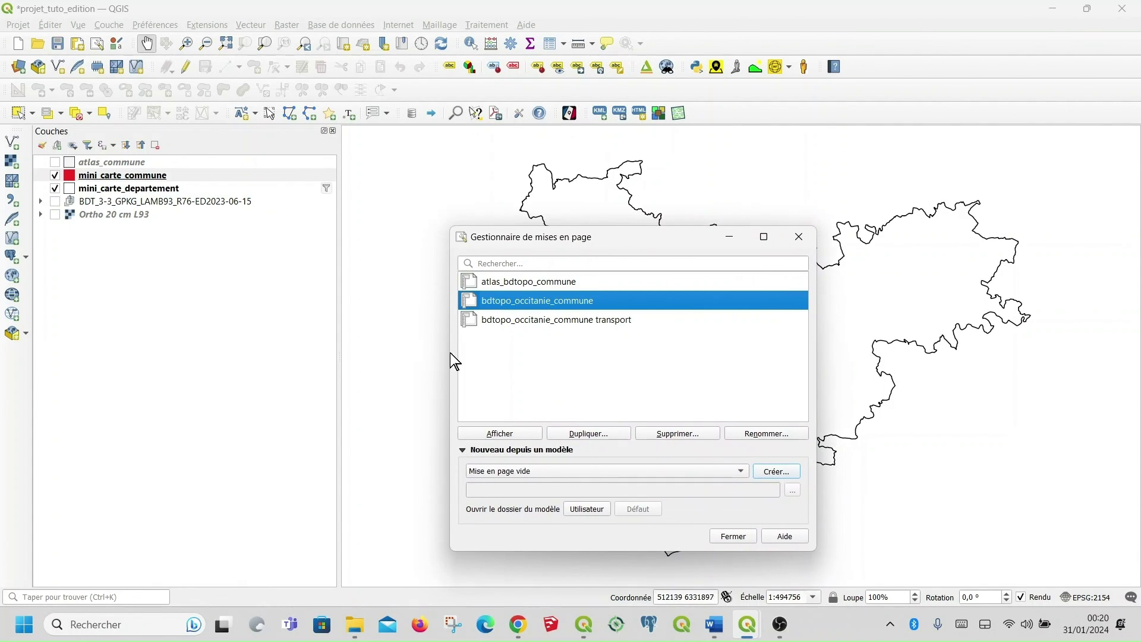
left_click(732, 536)
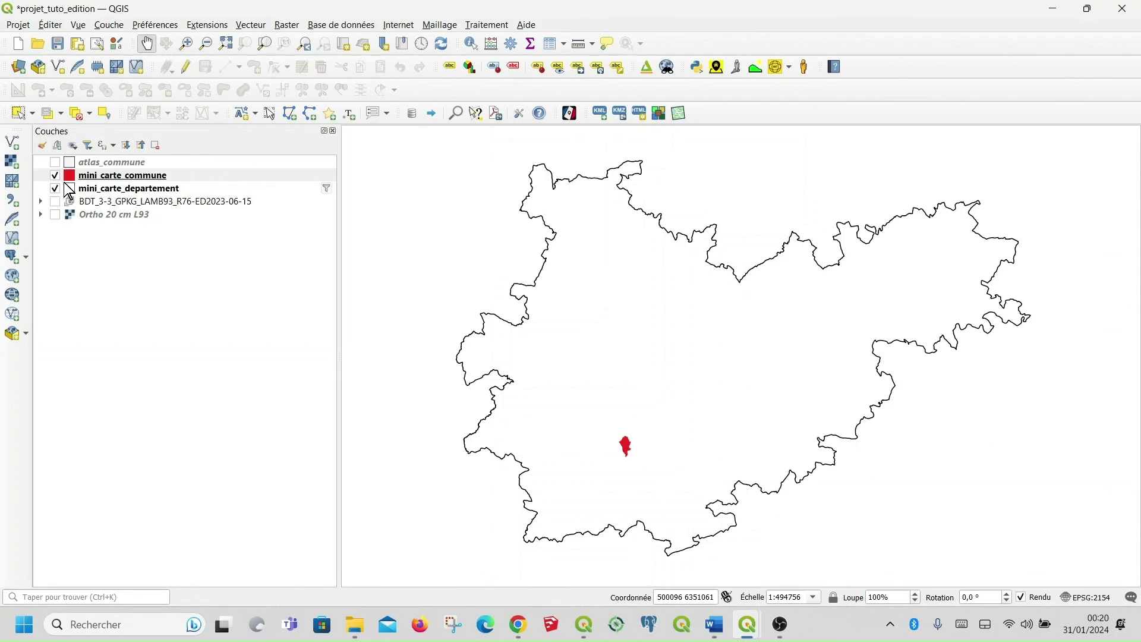
Switch to the bdtopo_occitanie_commune layout window from the main QGIS window.
left_click(55, 203)
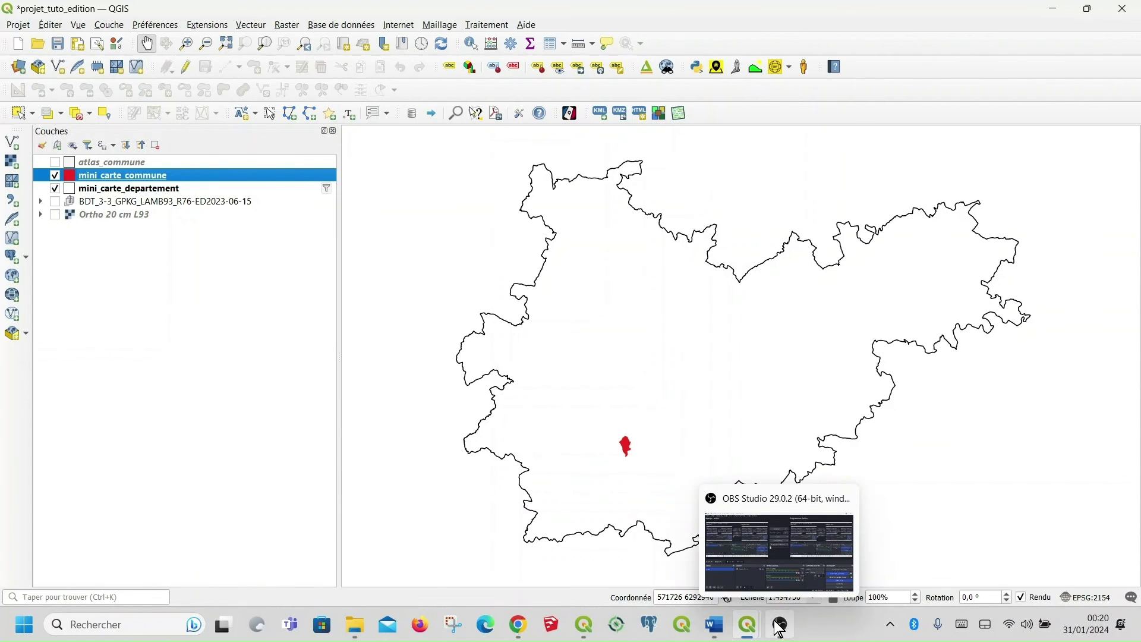
mouse_move(757, 629)
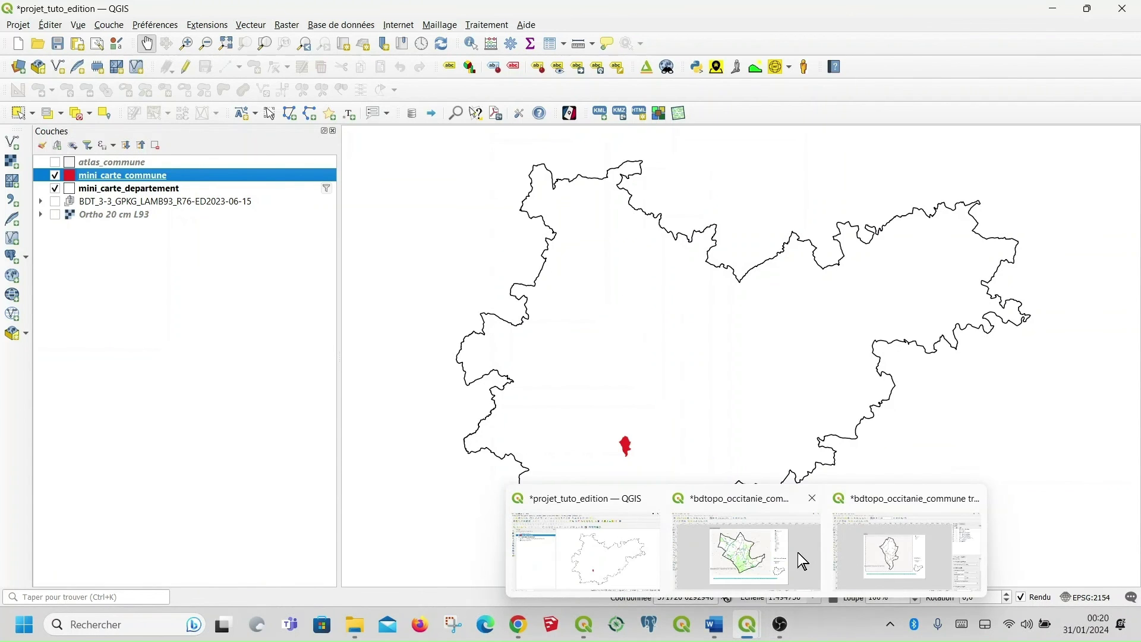
left_click(778, 552)
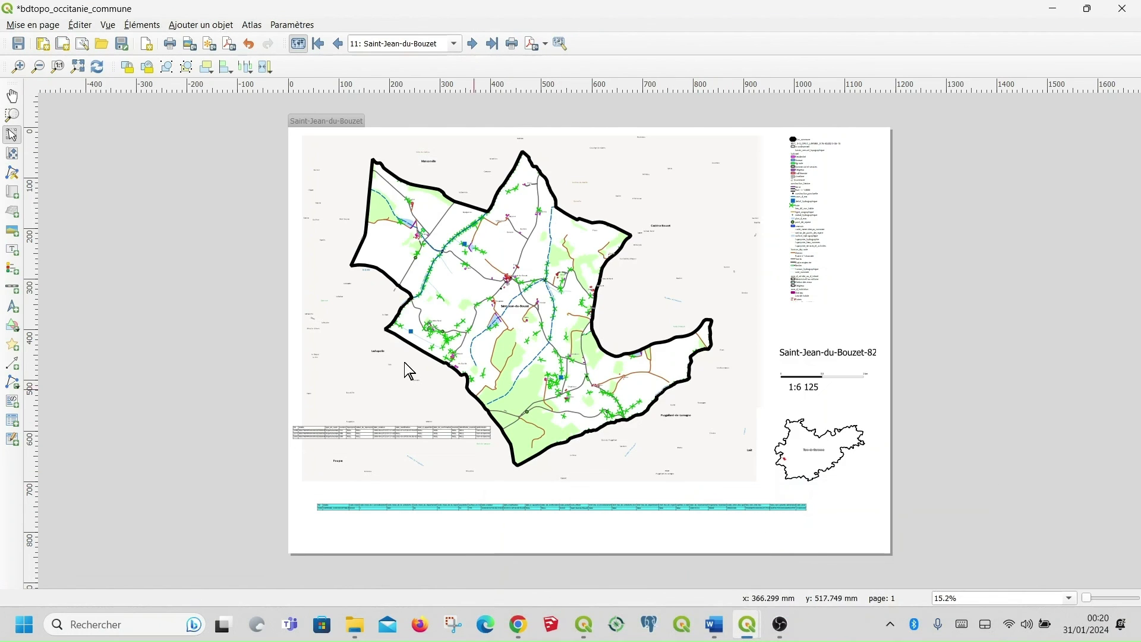